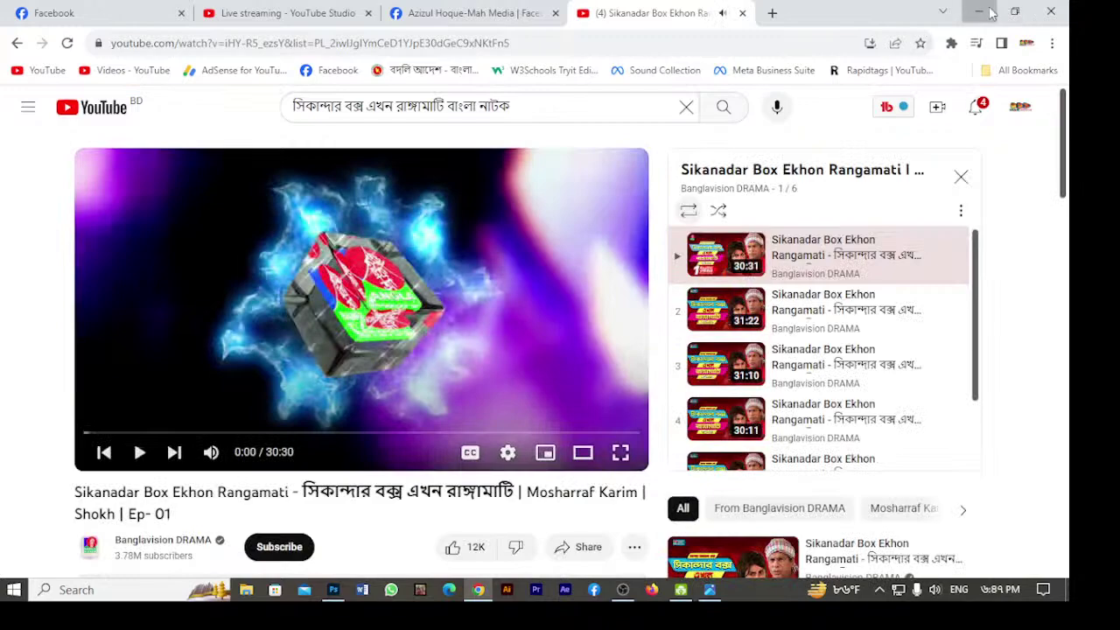
Switch to File Explorer and open the sikandar box folder inside Natok on New Volume (J:).
click(980, 12)
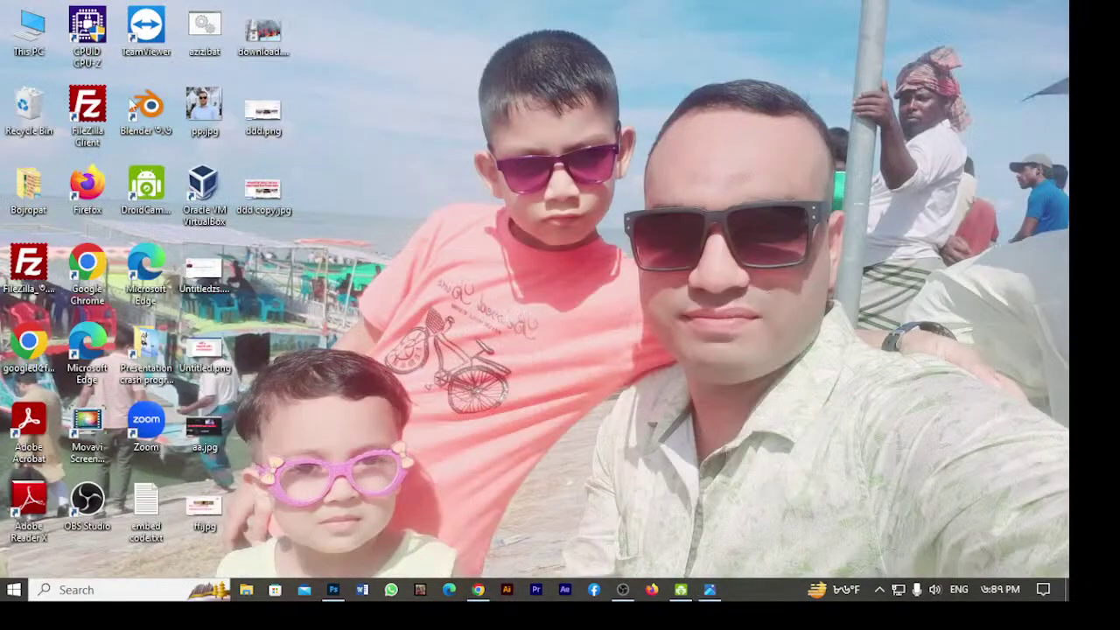
double_click(29, 26)
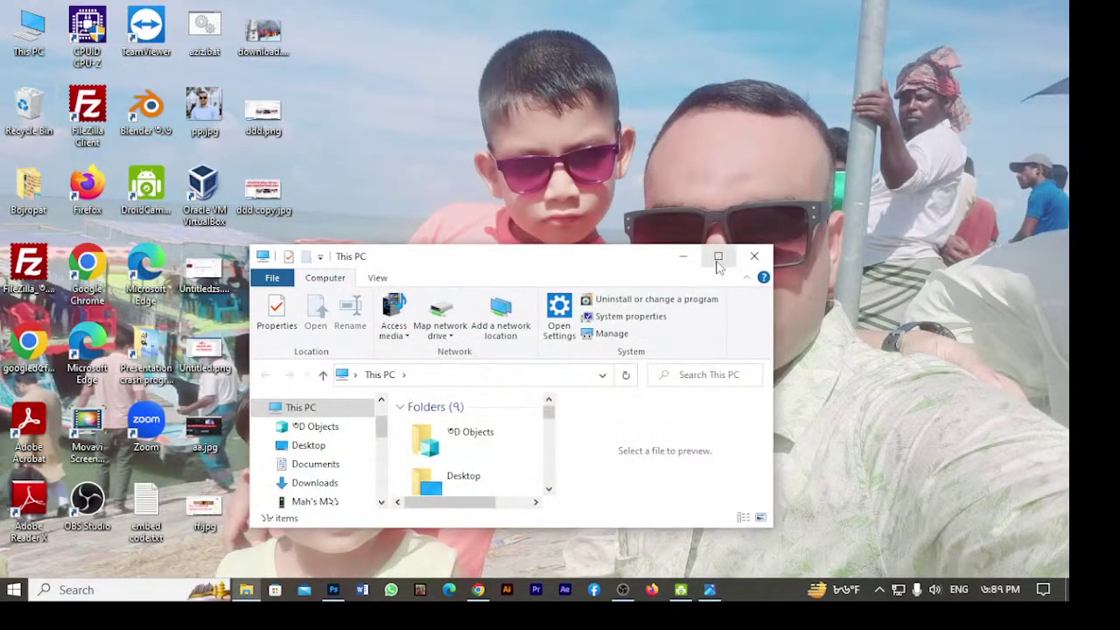
click(718, 256)
double_click(648, 429)
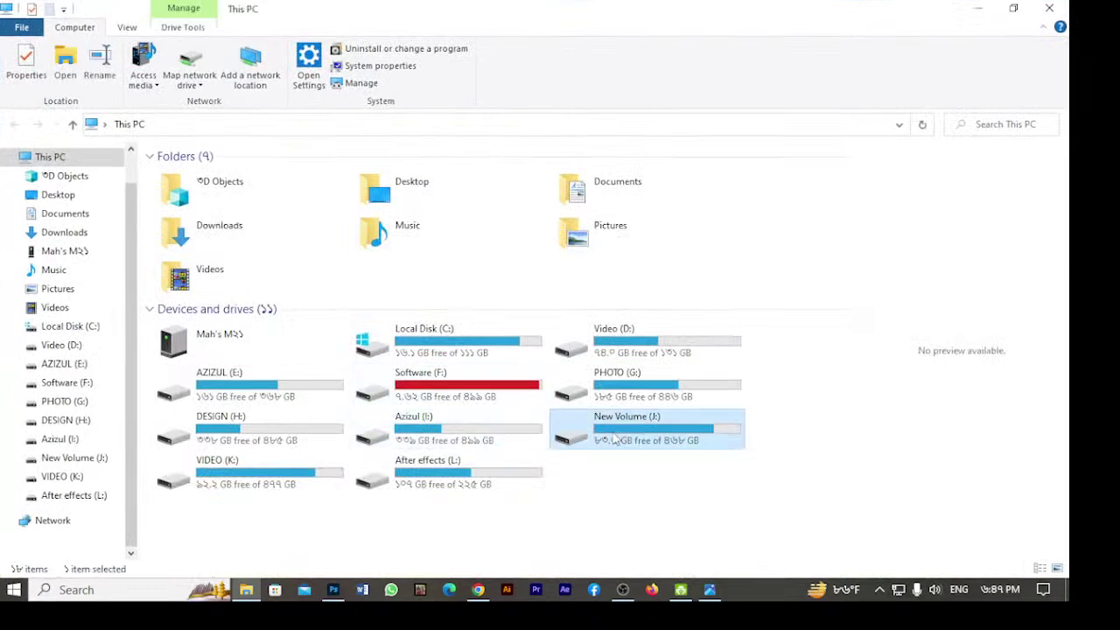
scroll(620, 398, down, 3)
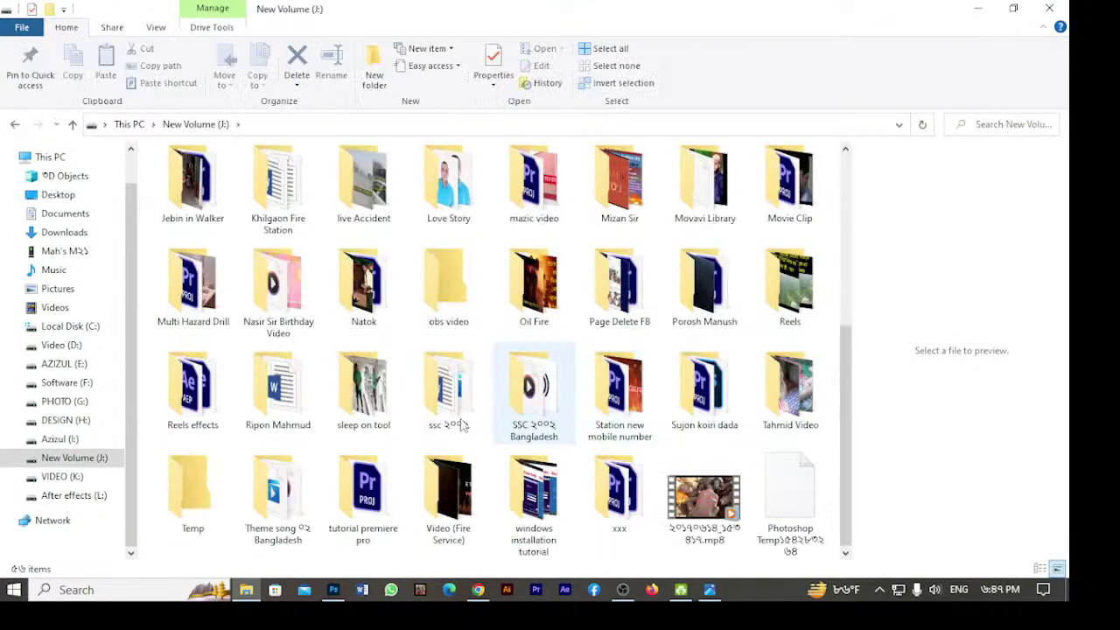
double_click(351, 289)
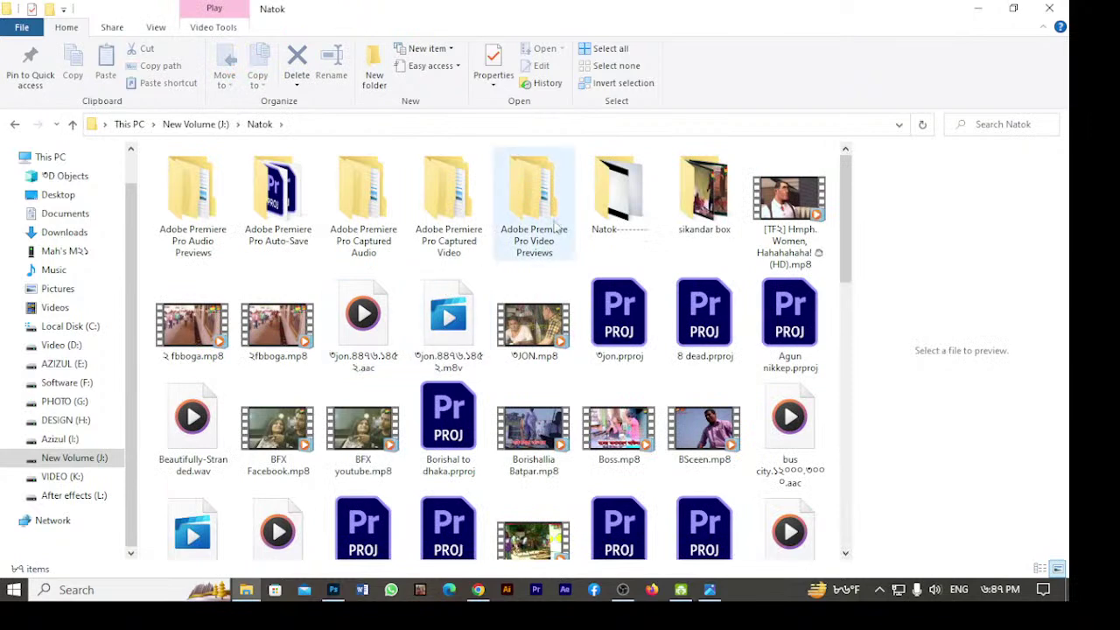
double_click(704, 192)
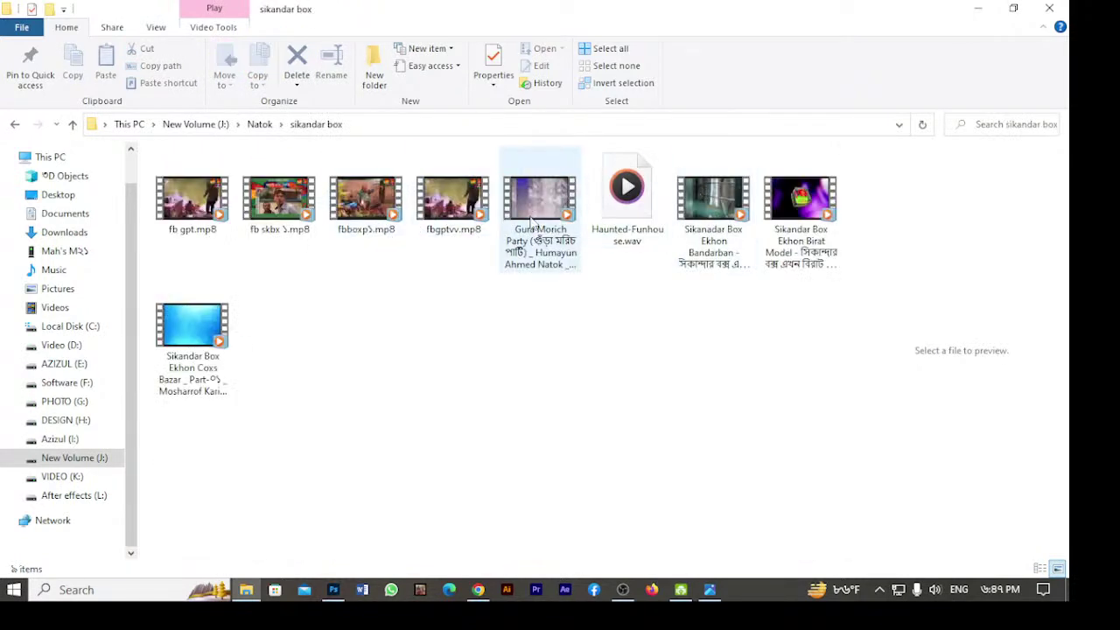
Play the Sikanadar Box Ekhon Bandarban video, skim through it to near the end, and close the player.
click(703, 208)
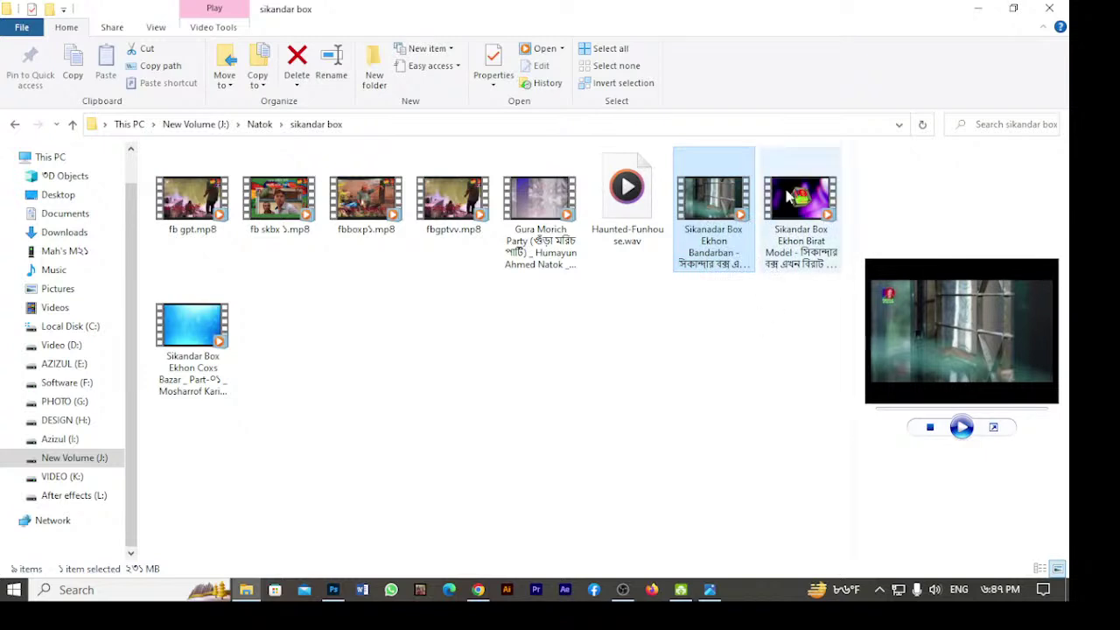
double_click(698, 215)
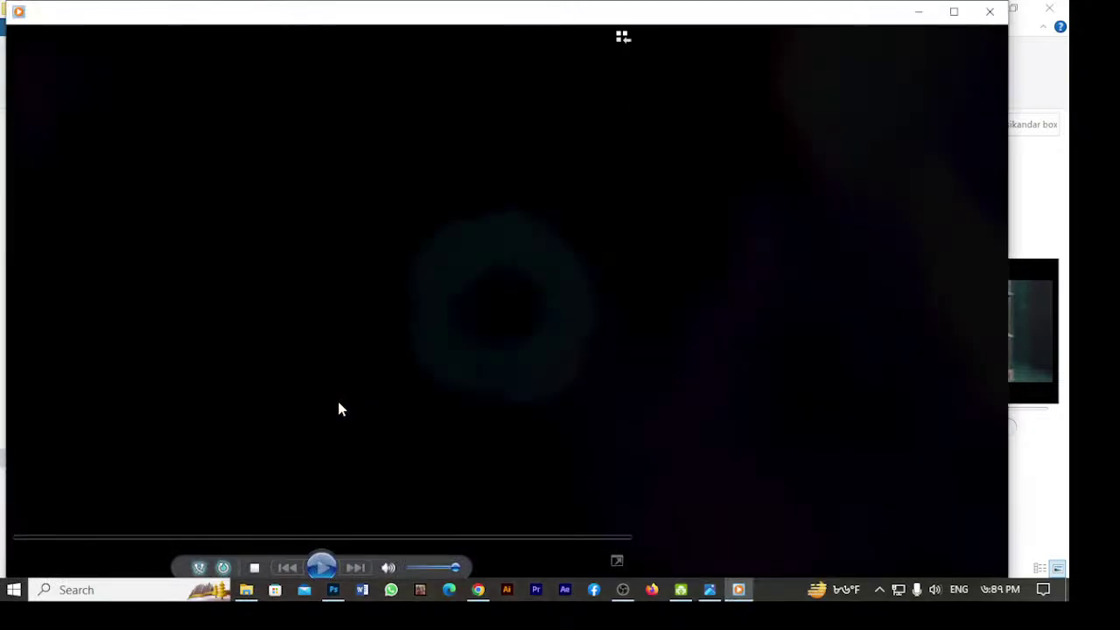
click(177, 537)
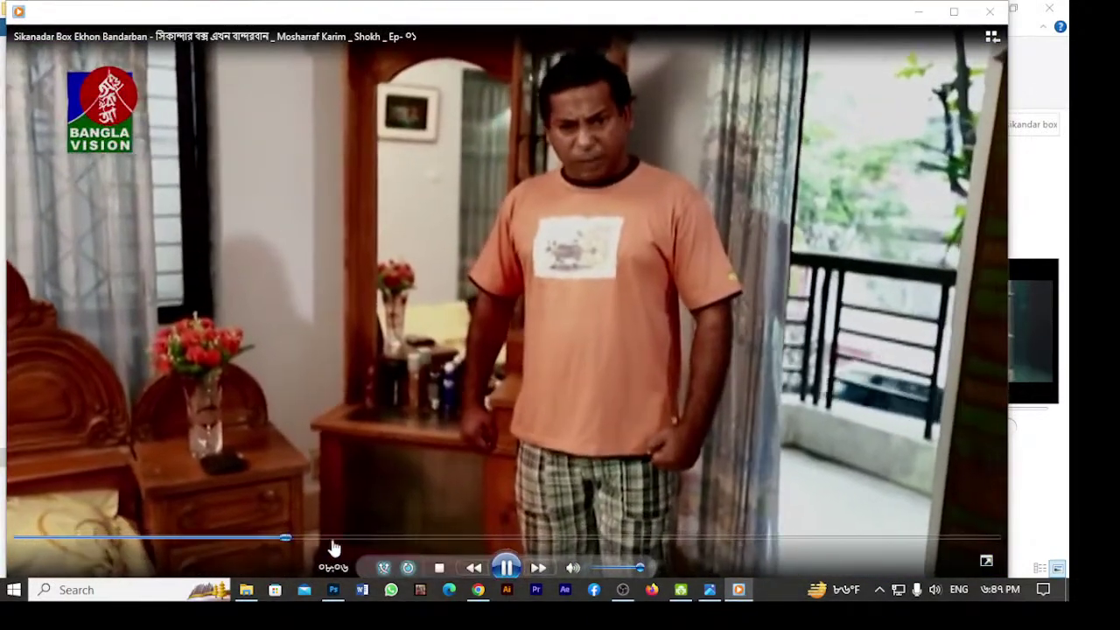
click(411, 539)
click(565, 539)
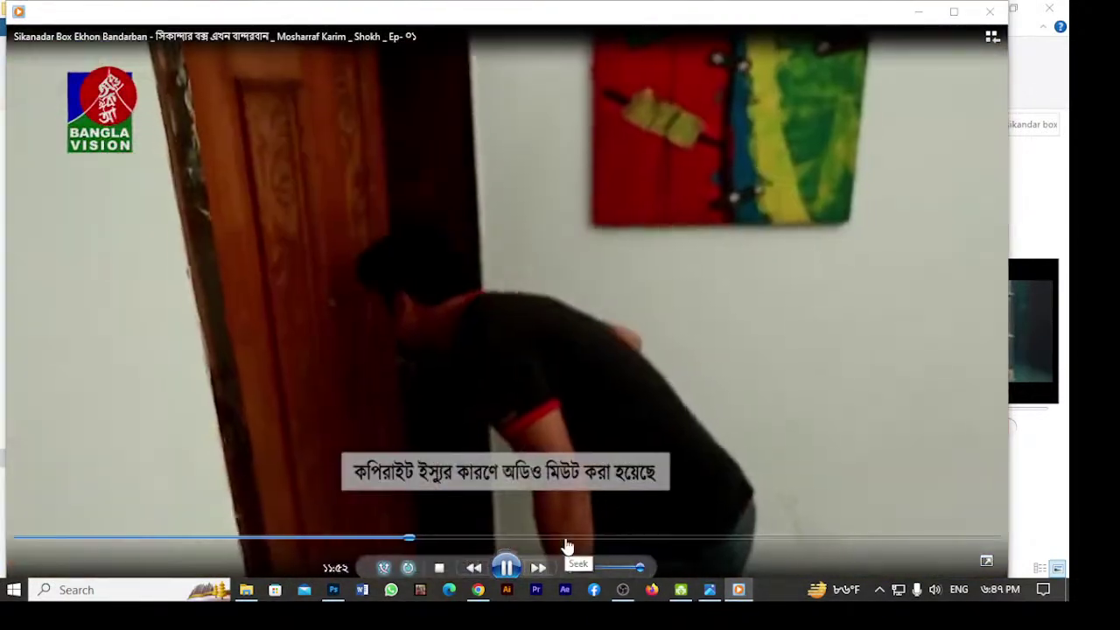
click(707, 539)
click(743, 539)
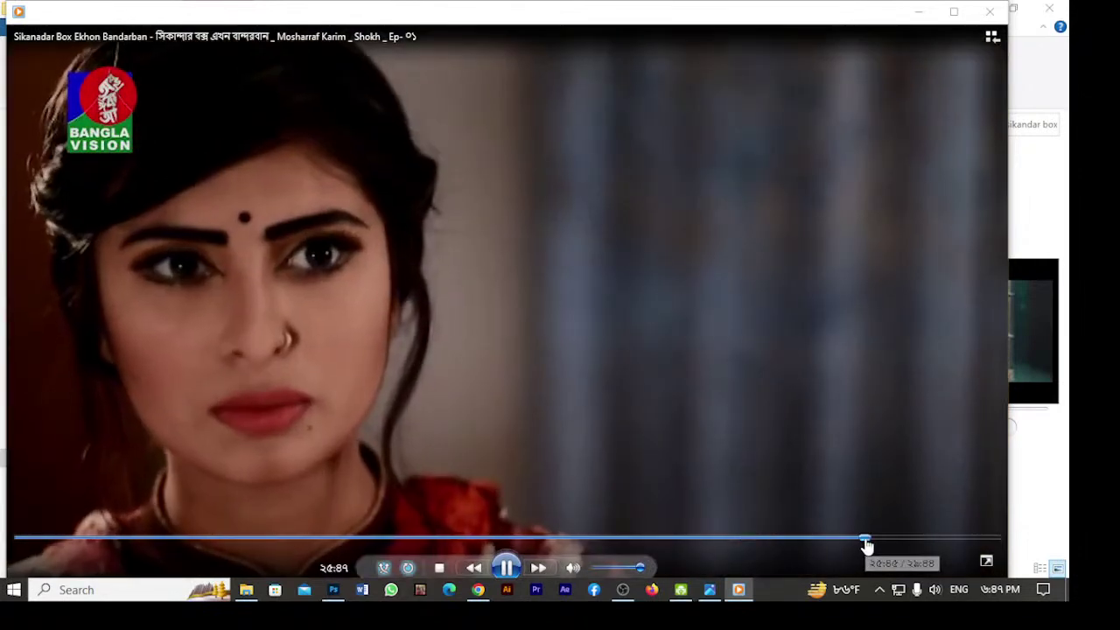
click(871, 541)
click(930, 540)
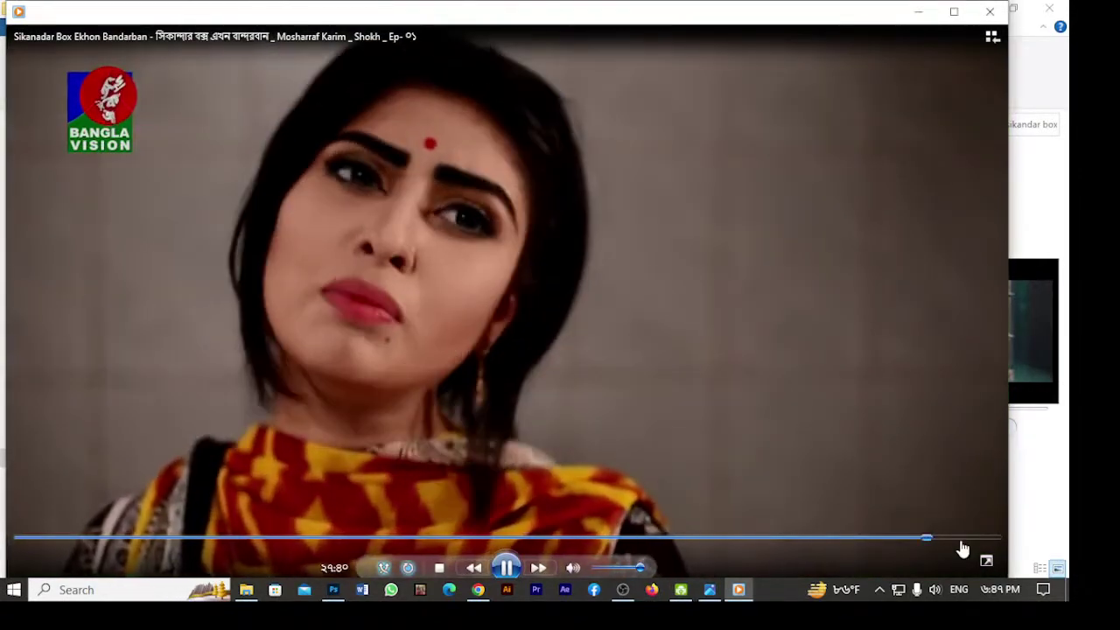
click(965, 540)
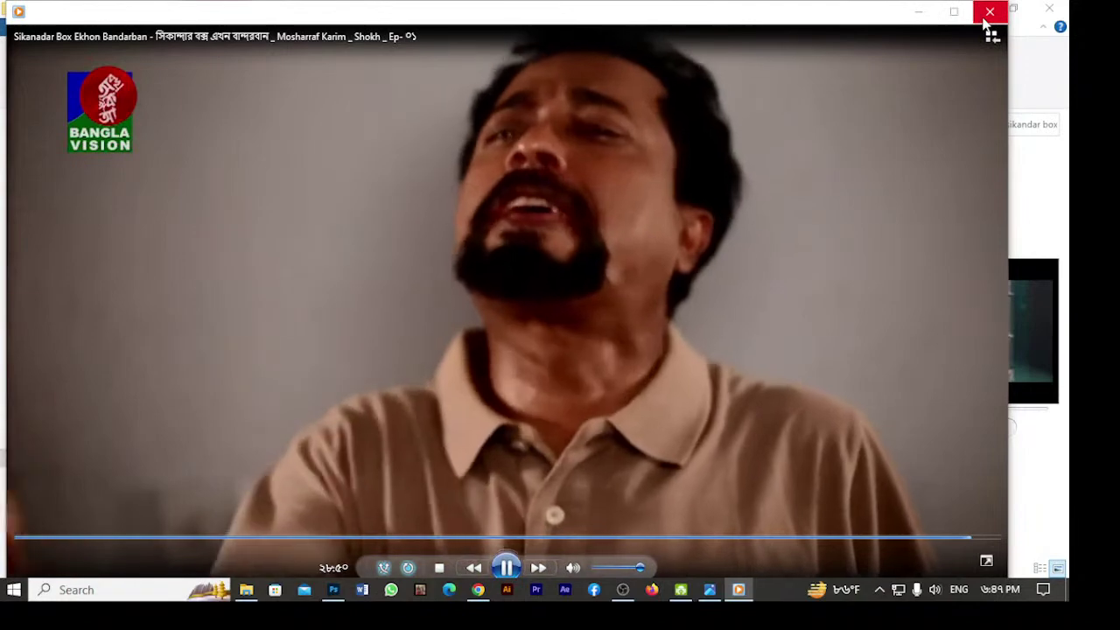
click(990, 11)
Switch to Chrome, open episode 2 of the Sikanadar Box Ekhon Rangamati playlist, and leave it paused at its start.
click(478, 590)
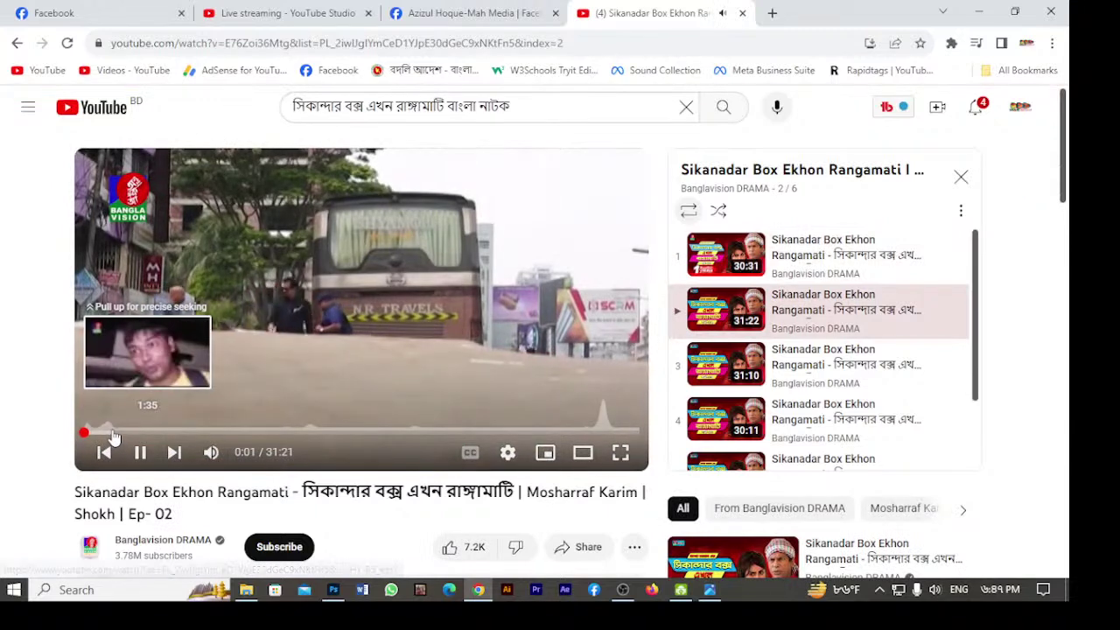
click(148, 432)
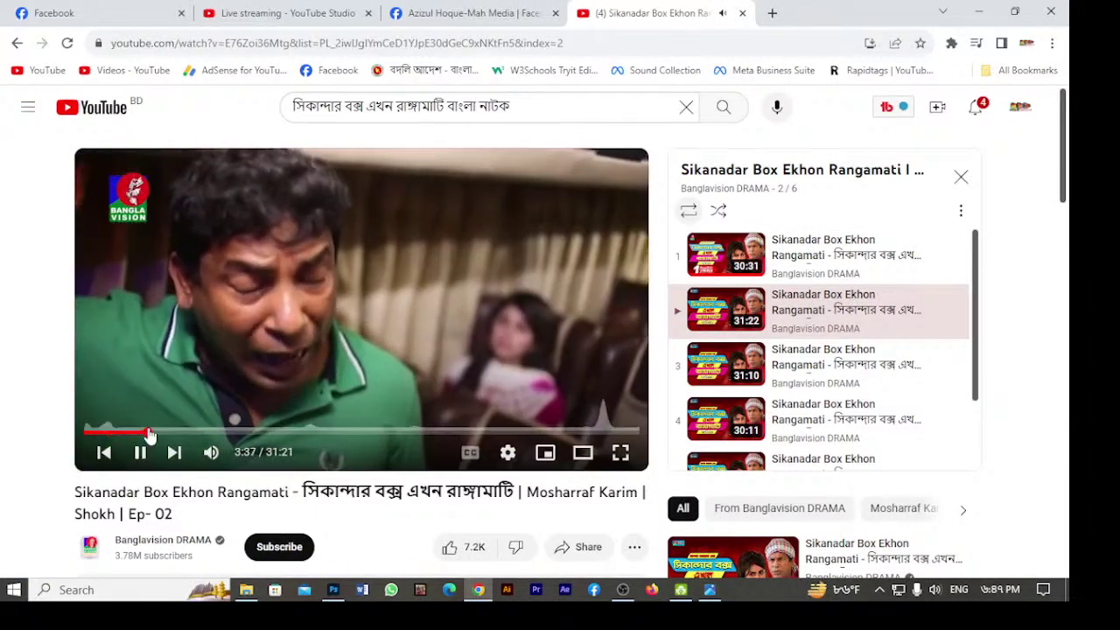
drag(148, 432, 83, 433)
click(425, 221)
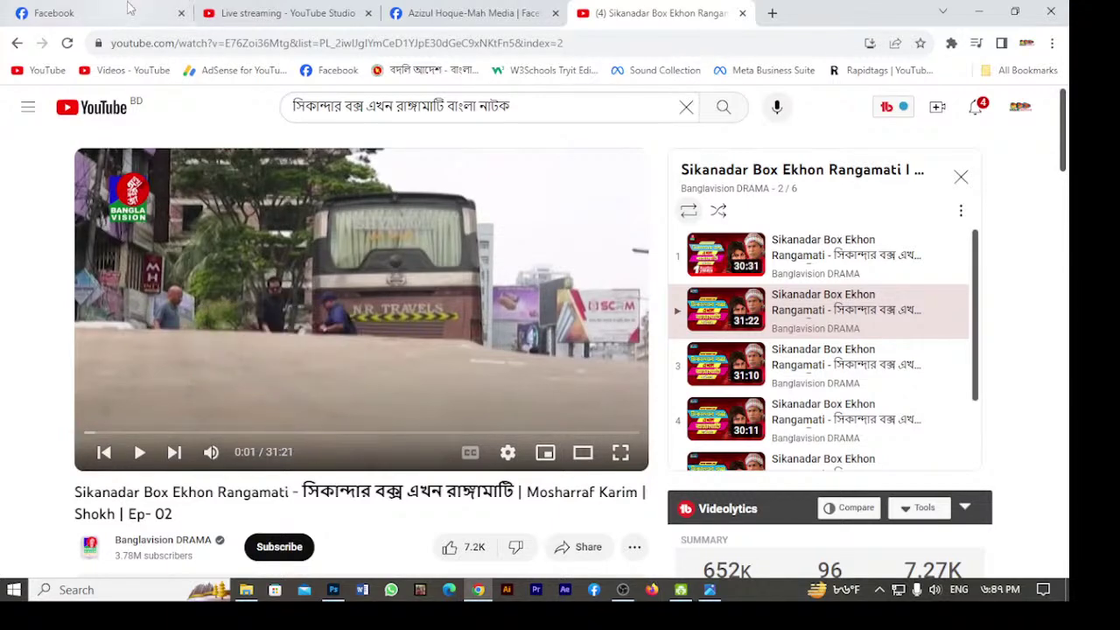
Insert "ss" before "youtube" in the episode's web address and load the resulting ssyoutube.com page.
click(125, 49)
click(127, 44)
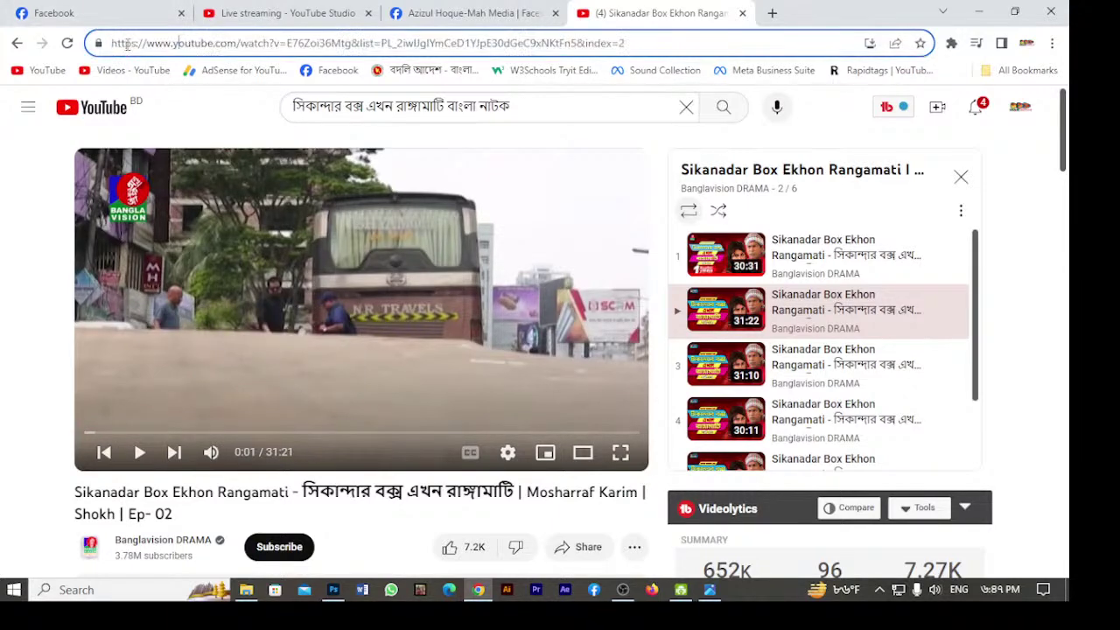
click(186, 46)
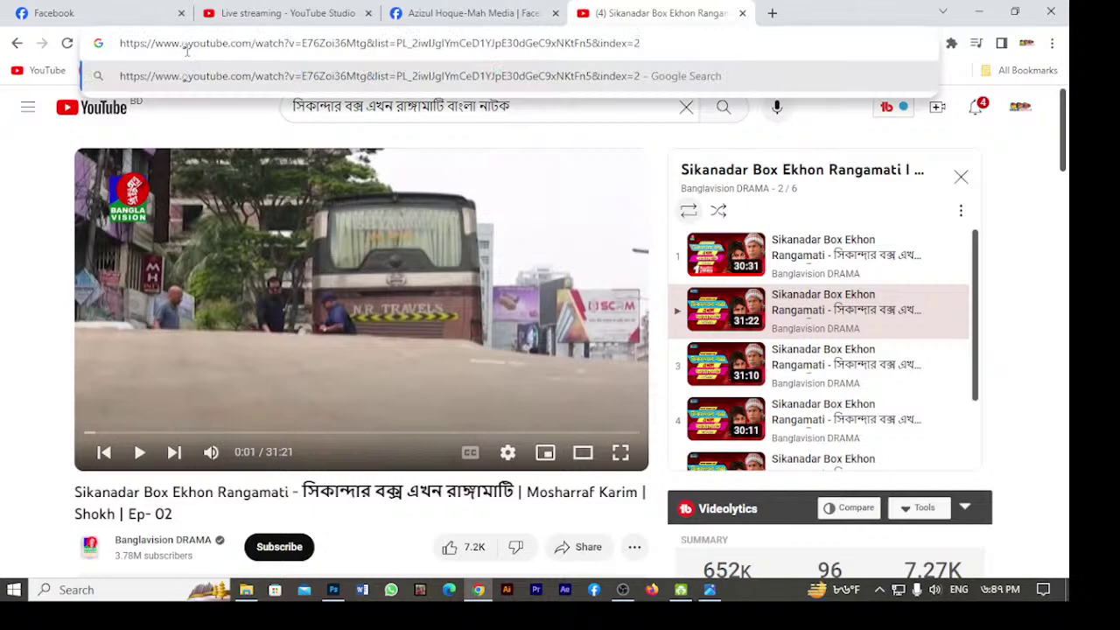
key(BackSpace)
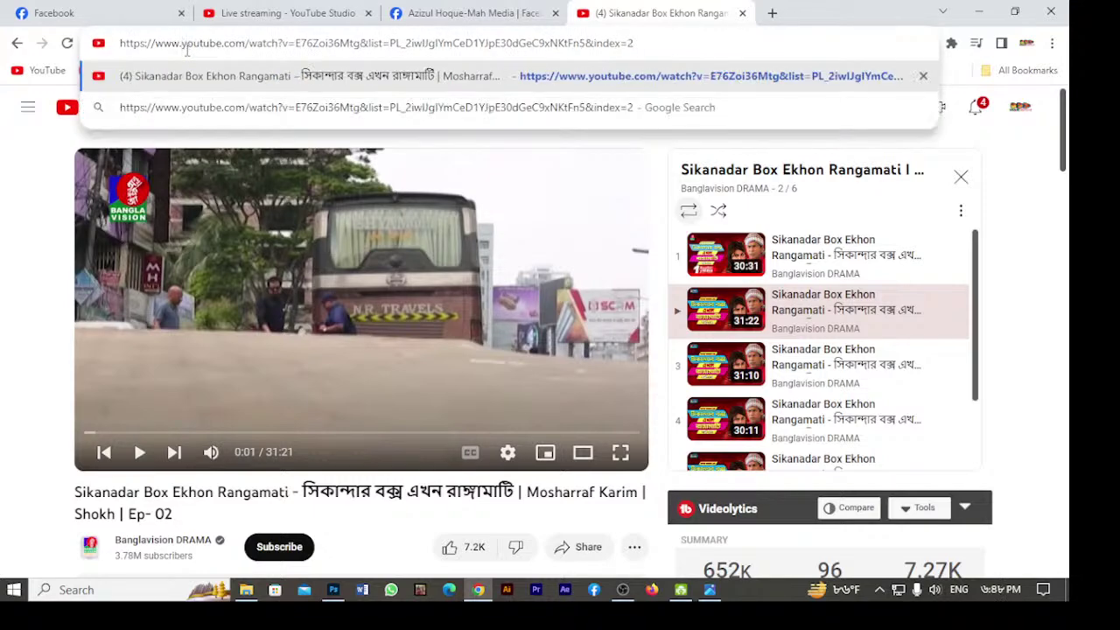
text(ss)
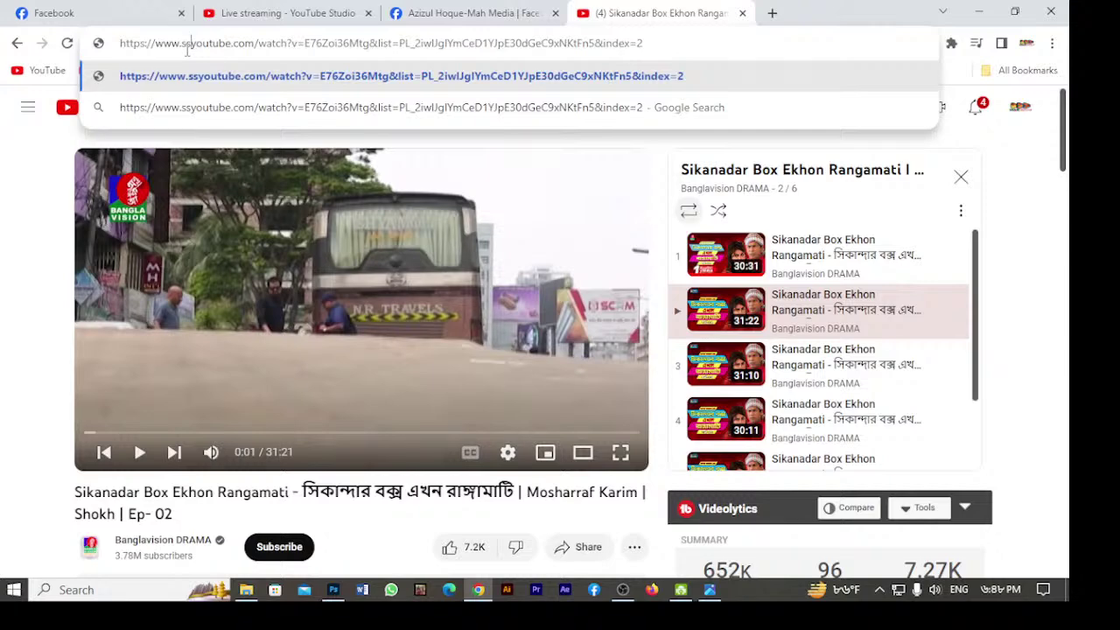
key(Return)
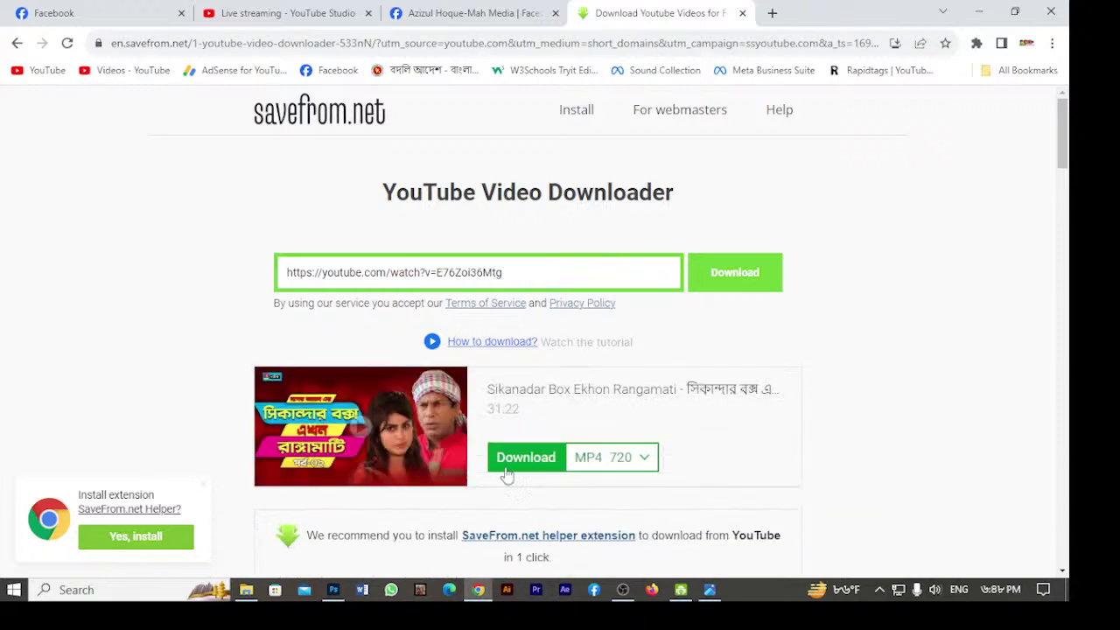
Download the episode as MP4 720 into the sikandar box folder inside Natok on New Volume (J:), and close the advert page.
click(525, 457)
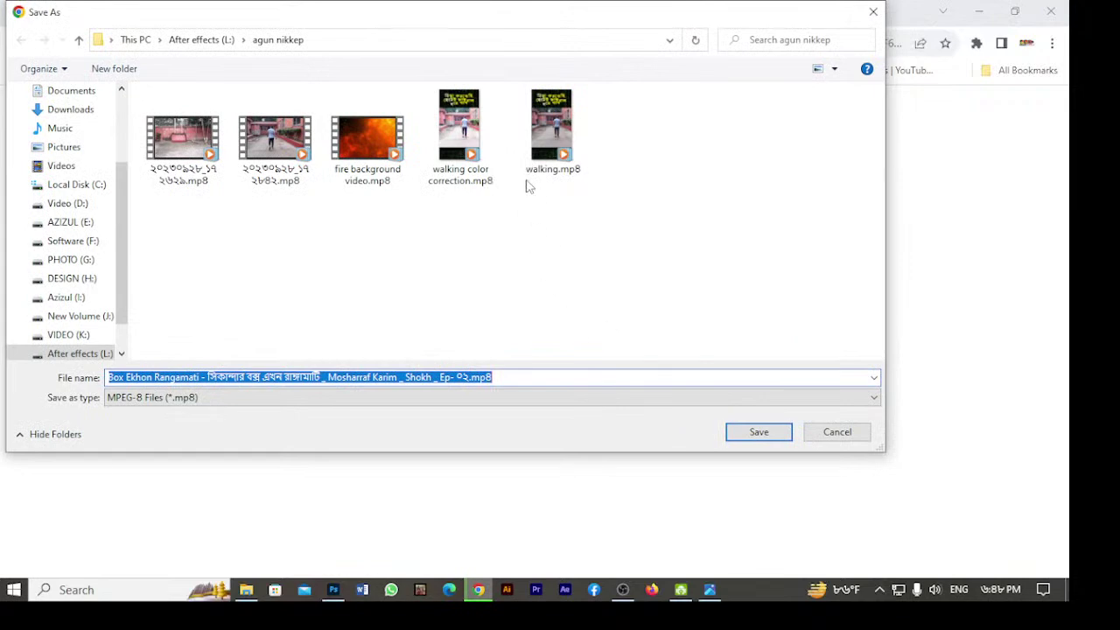
click(79, 317)
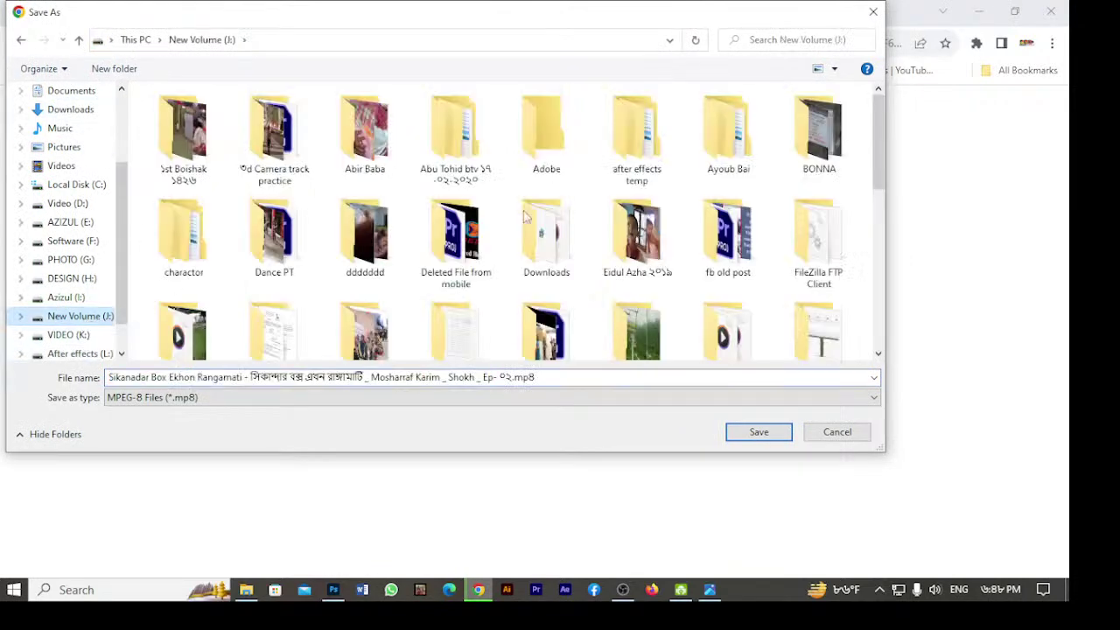
scroll(610, 299, down, 4)
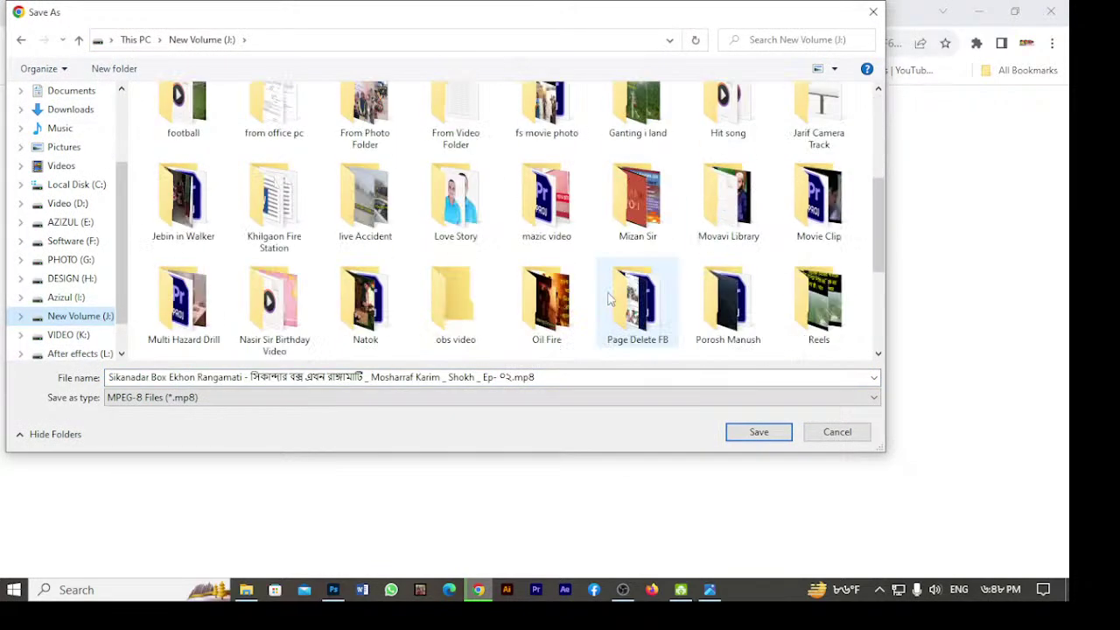
double_click(385, 311)
double_click(727, 138)
click(751, 435)
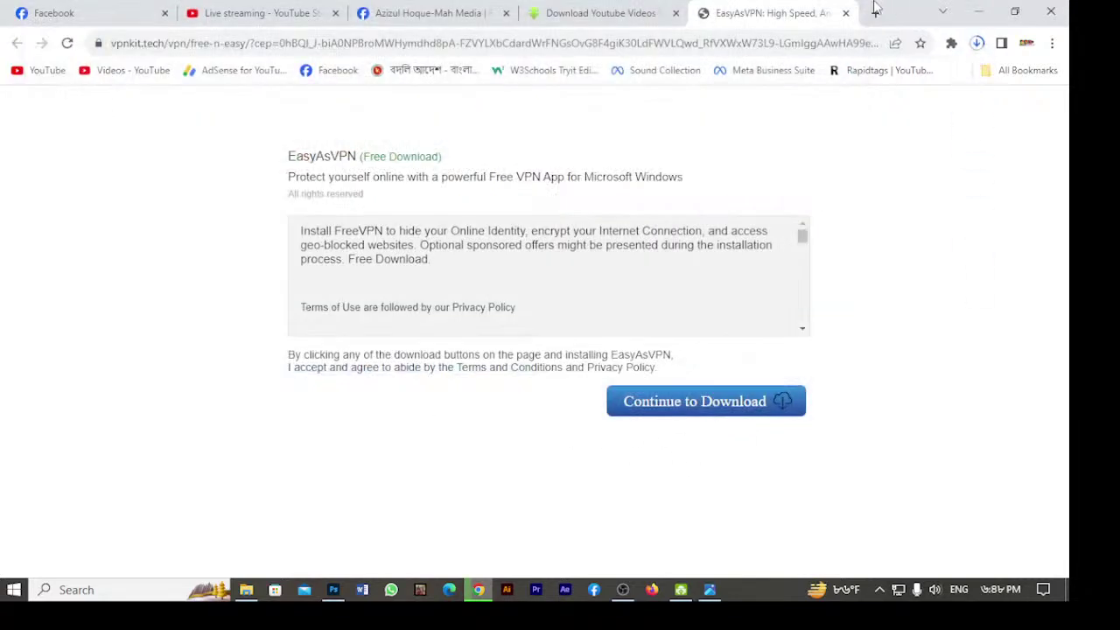
click(845, 14)
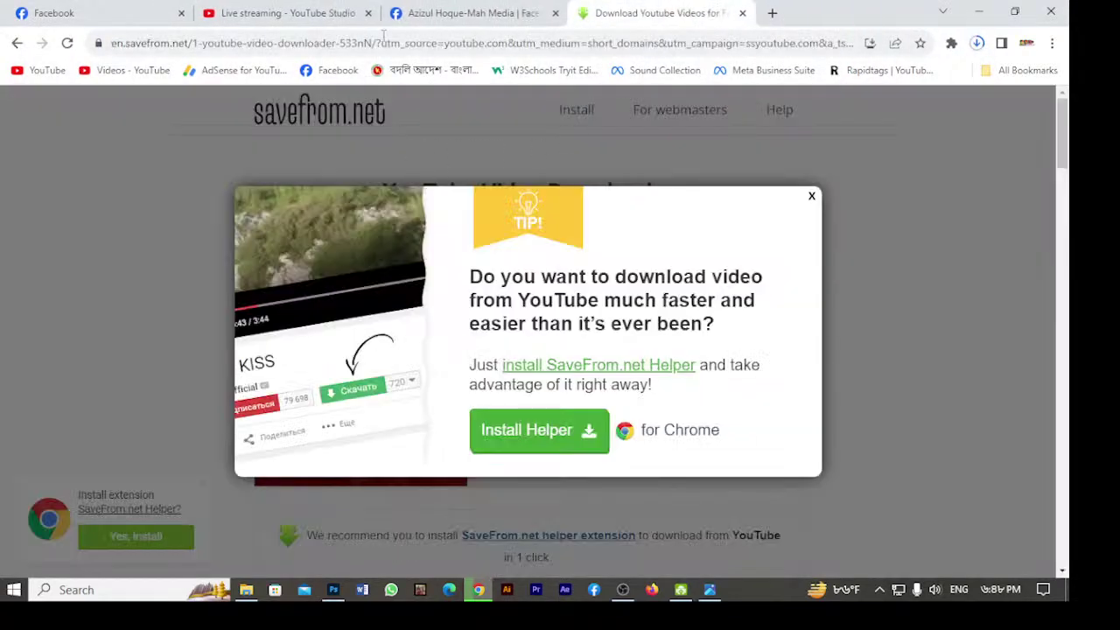
Check the YouTube and Facebook live dashboards, and look through the playlist and videos on the Facebook page.
click(305, 27)
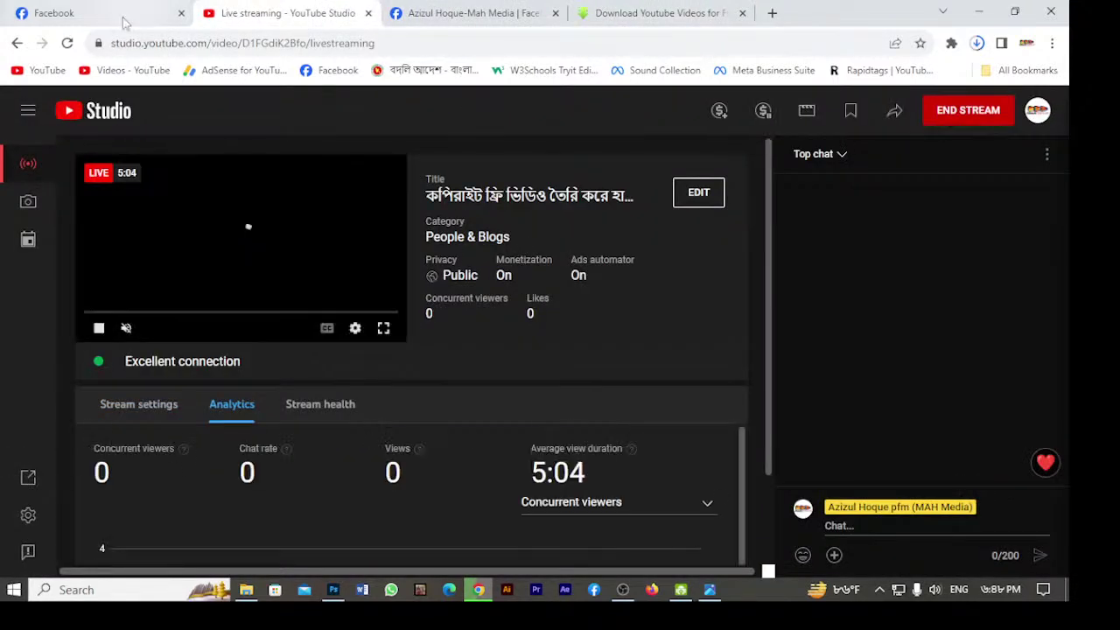
click(88, 13)
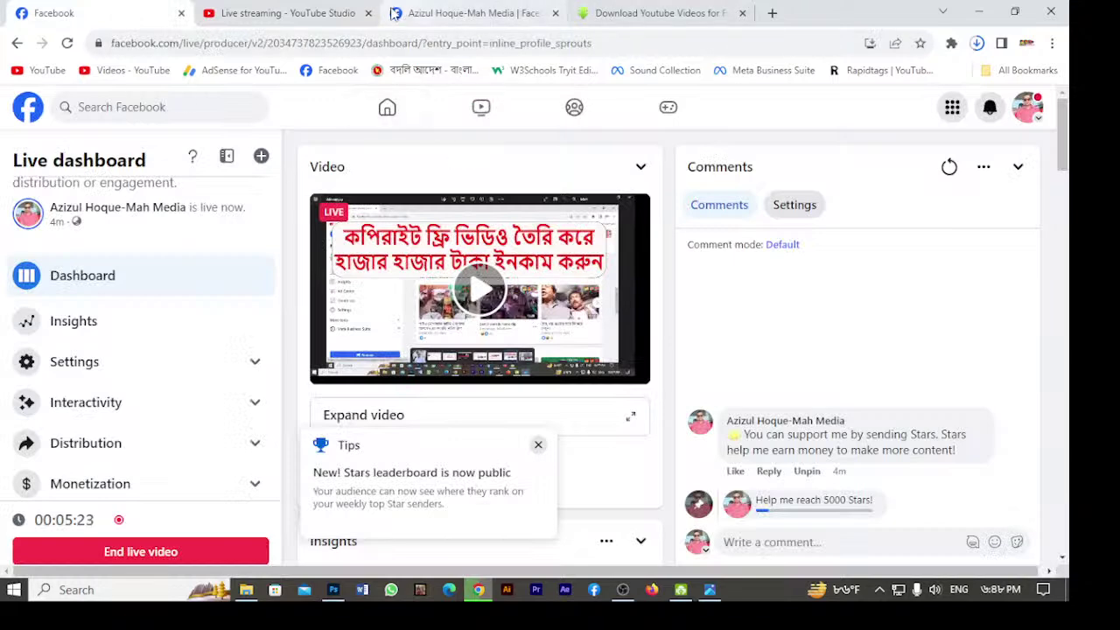
click(431, 13)
scroll(613, 350, down, 3)
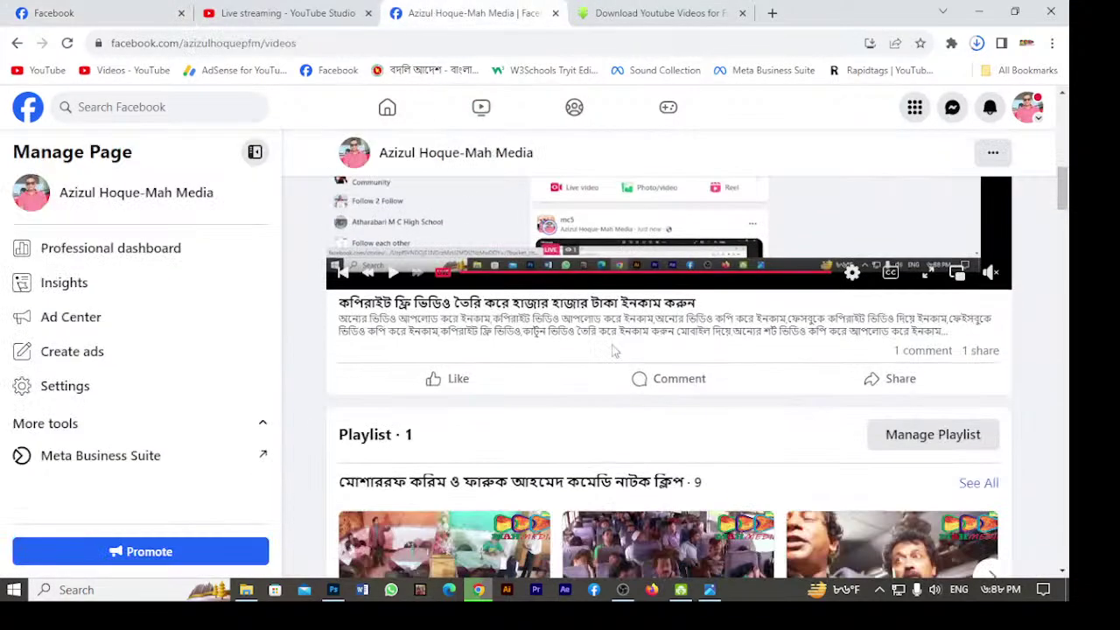
scroll(530, 415, down, 3)
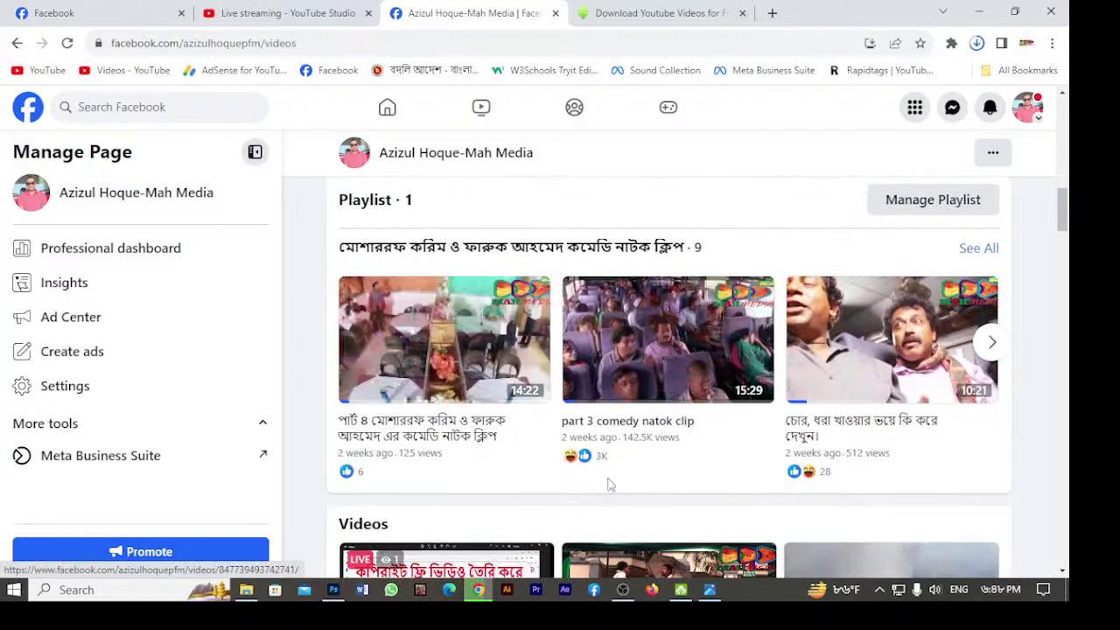
scroll(696, 442, down, 2)
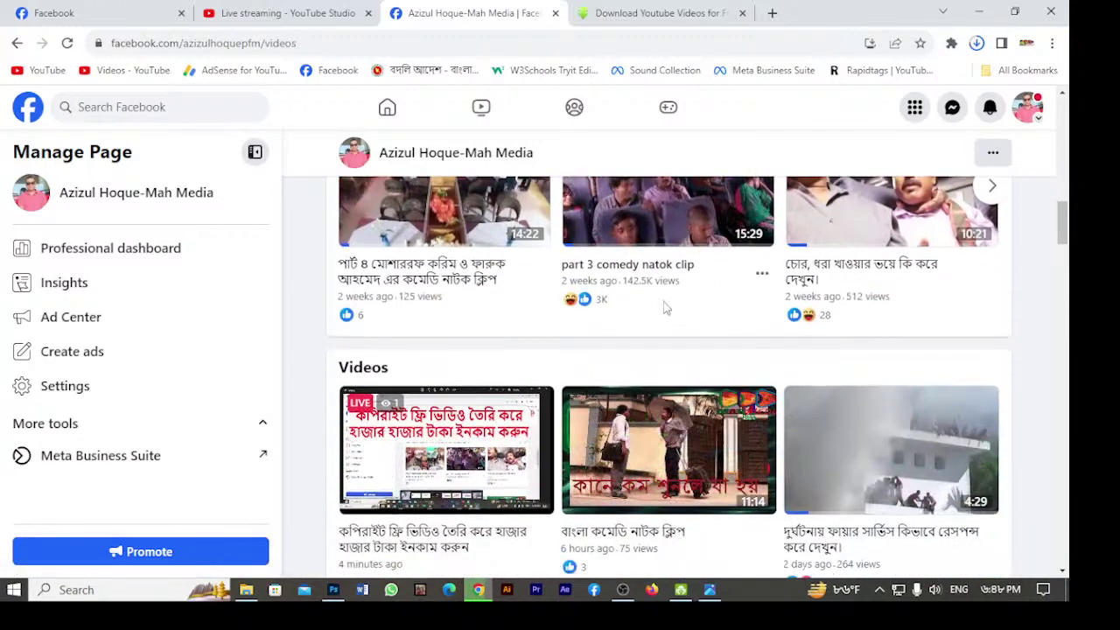
scroll(668, 308, down, 2)
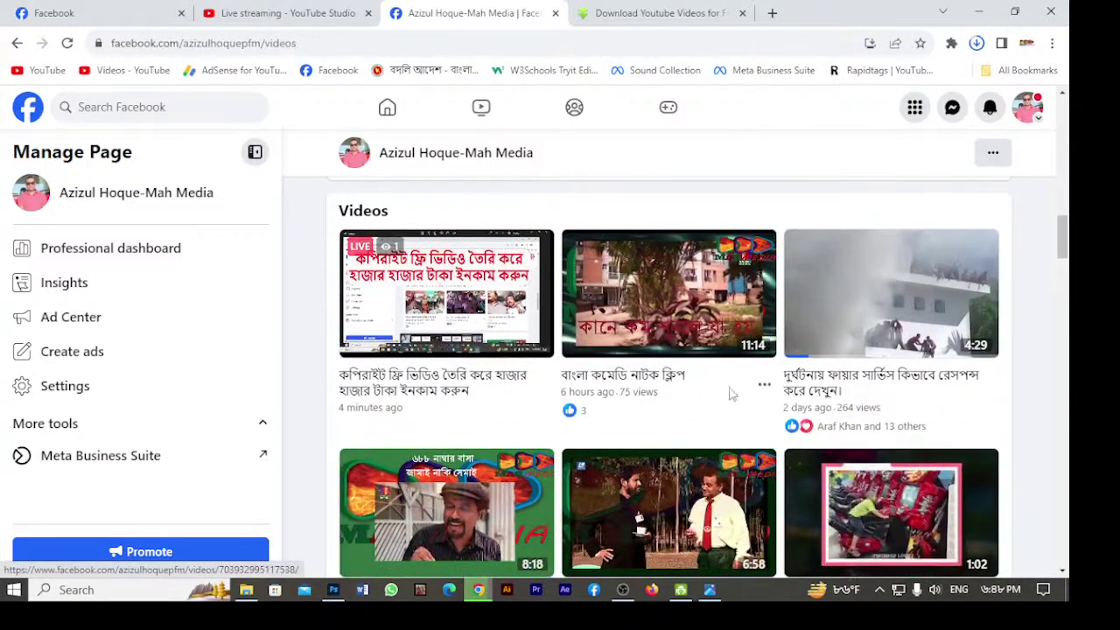
scroll(758, 396, up, 6)
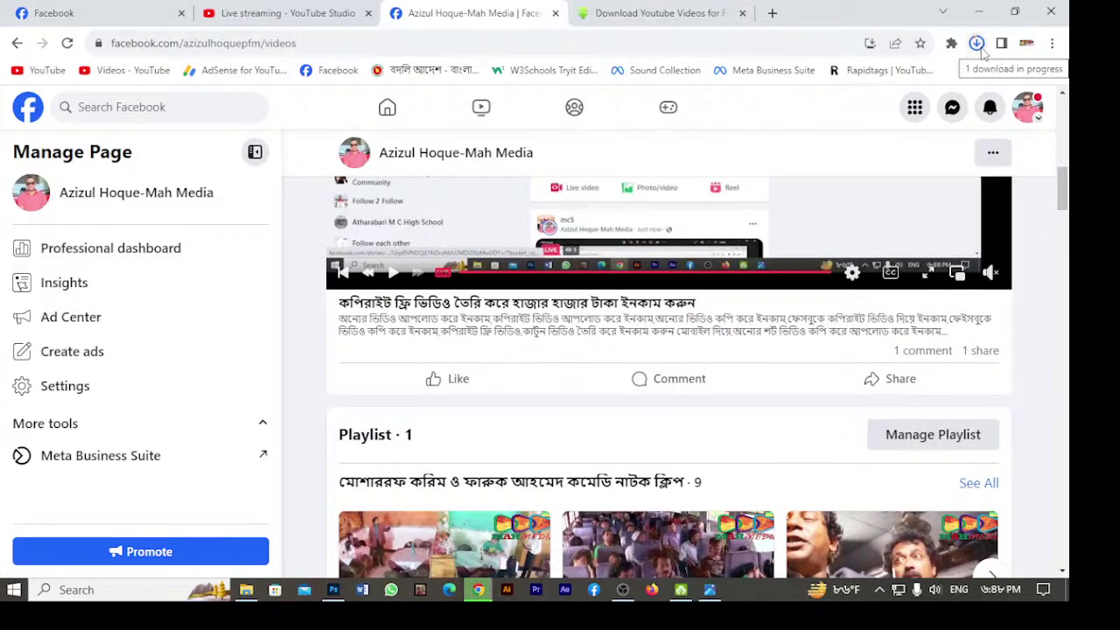
Switch to Premiere Pro, start a new project, and set its location to the sikandar box folder inside Natok on New Volume (J:).
click(536, 590)
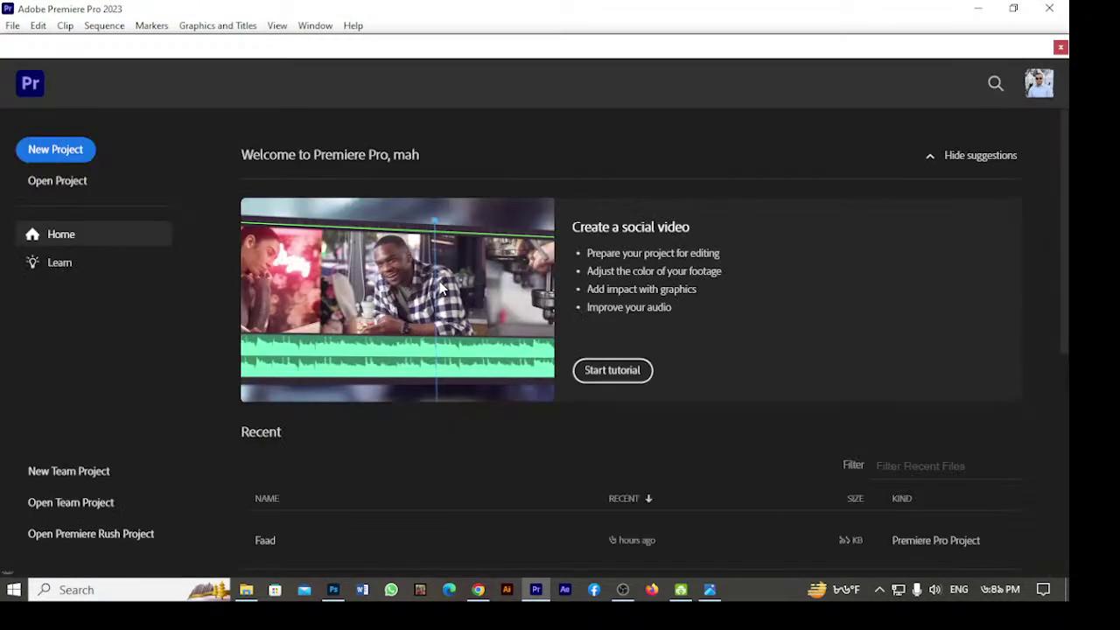
click(56, 149)
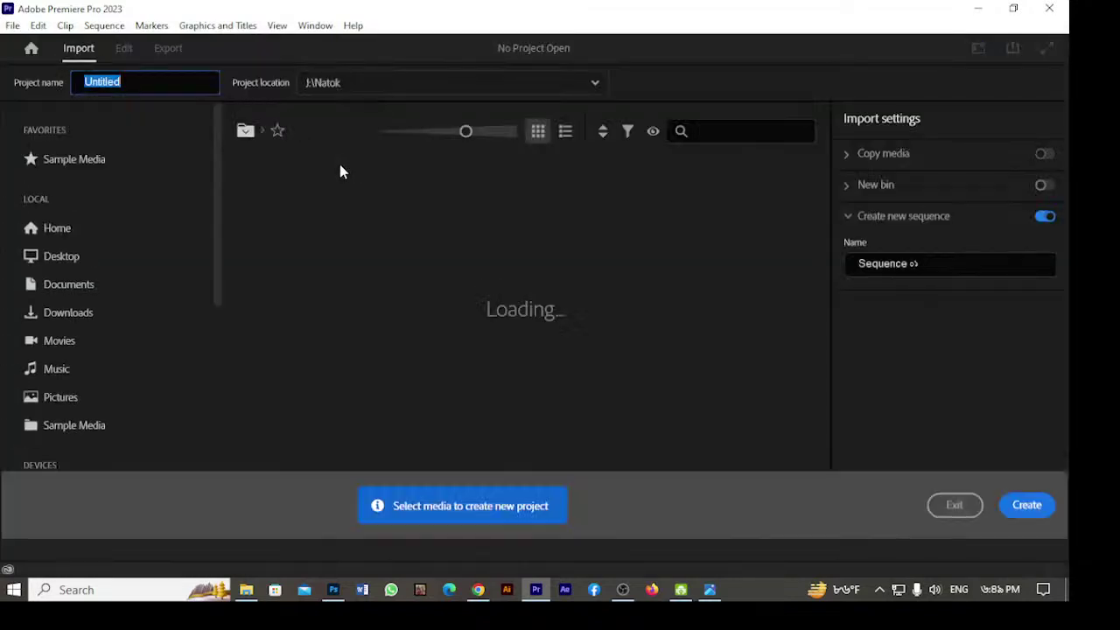
click(451, 91)
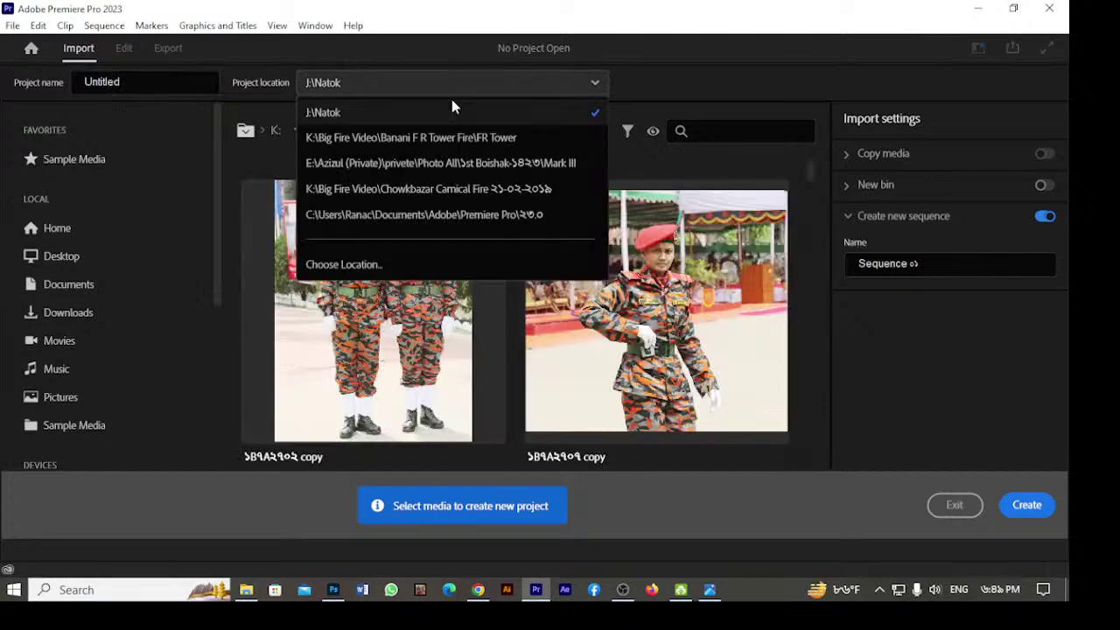
click(382, 273)
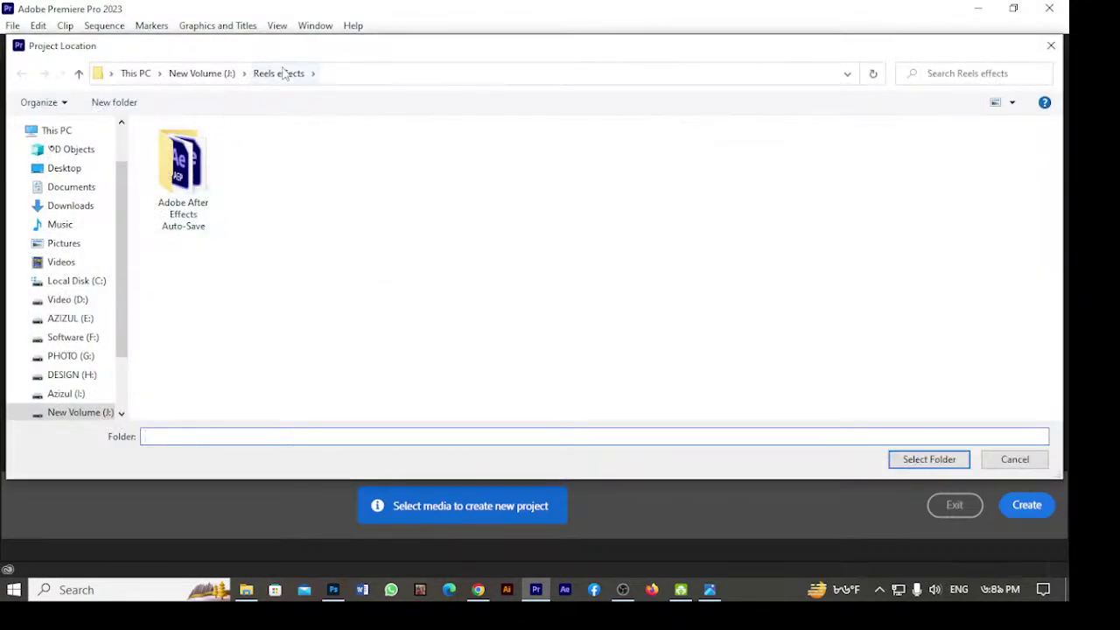
click(215, 77)
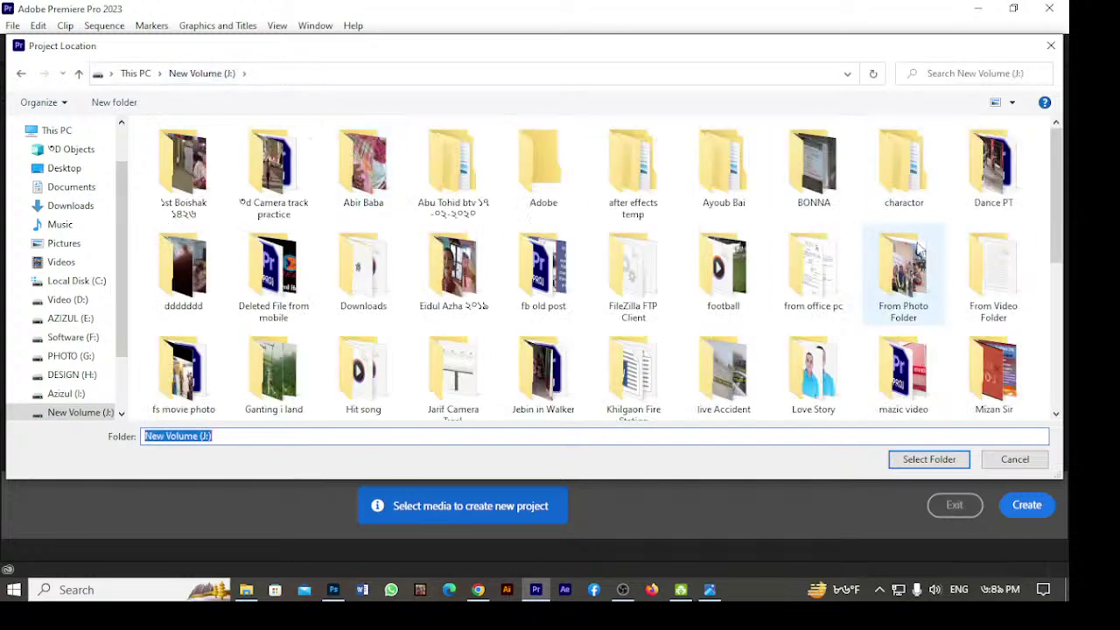
scroll(932, 258, down, 1)
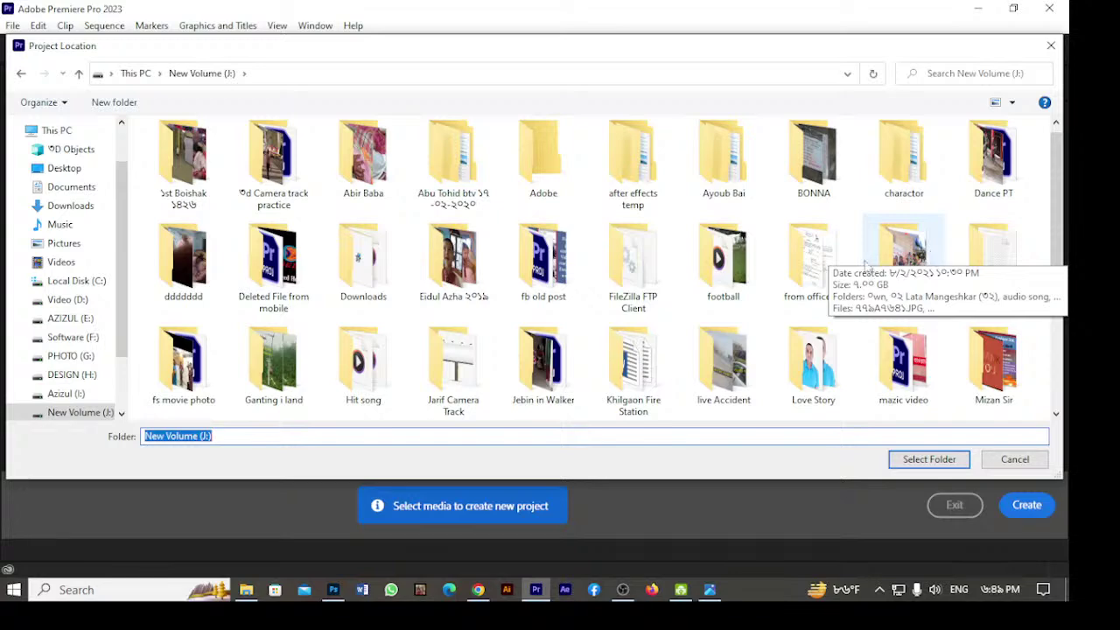
scroll(837, 350, down, 1)
scroll(838, 350, down, 1)
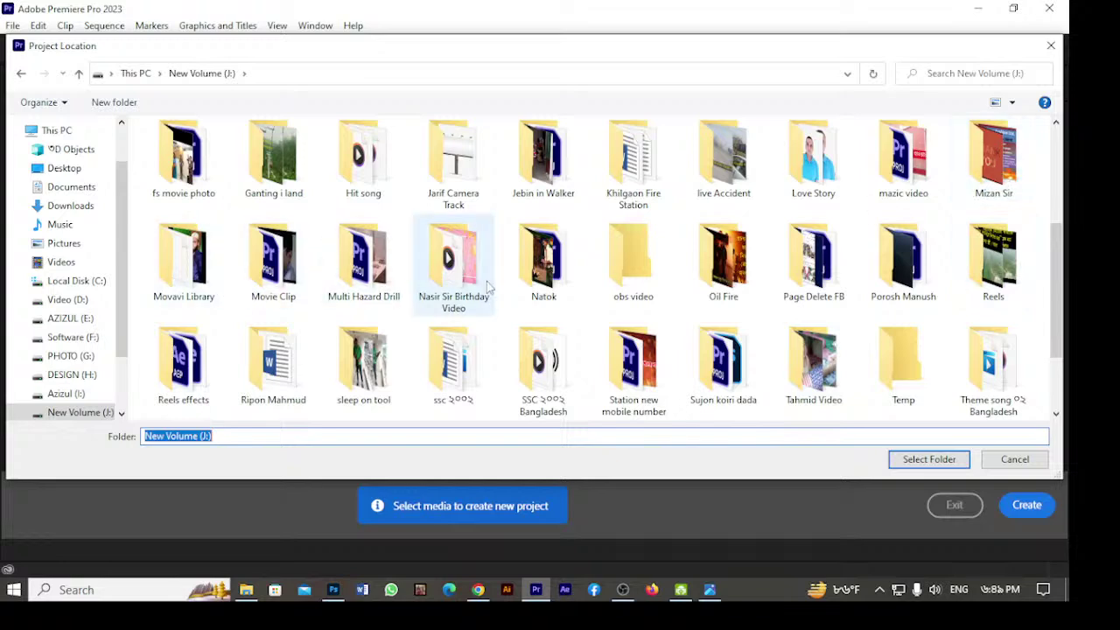
double_click(560, 253)
click(692, 181)
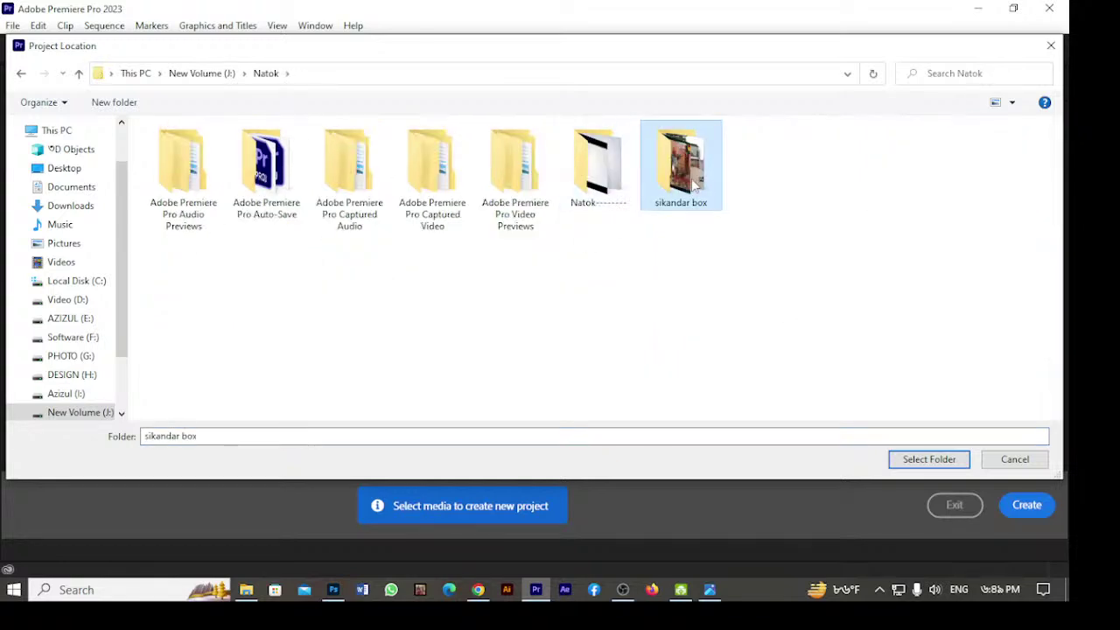
double_click(692, 182)
click(929, 458)
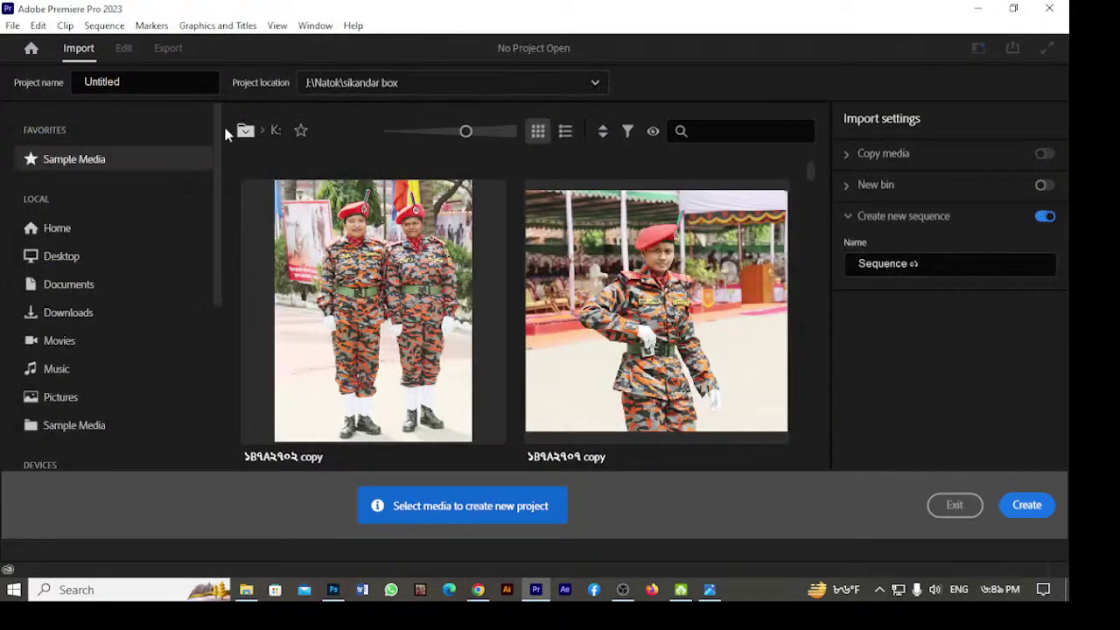
Name the project sboxra and create it without selecting any media.
drag(152, 84, 52, 78)
text(sboxra)
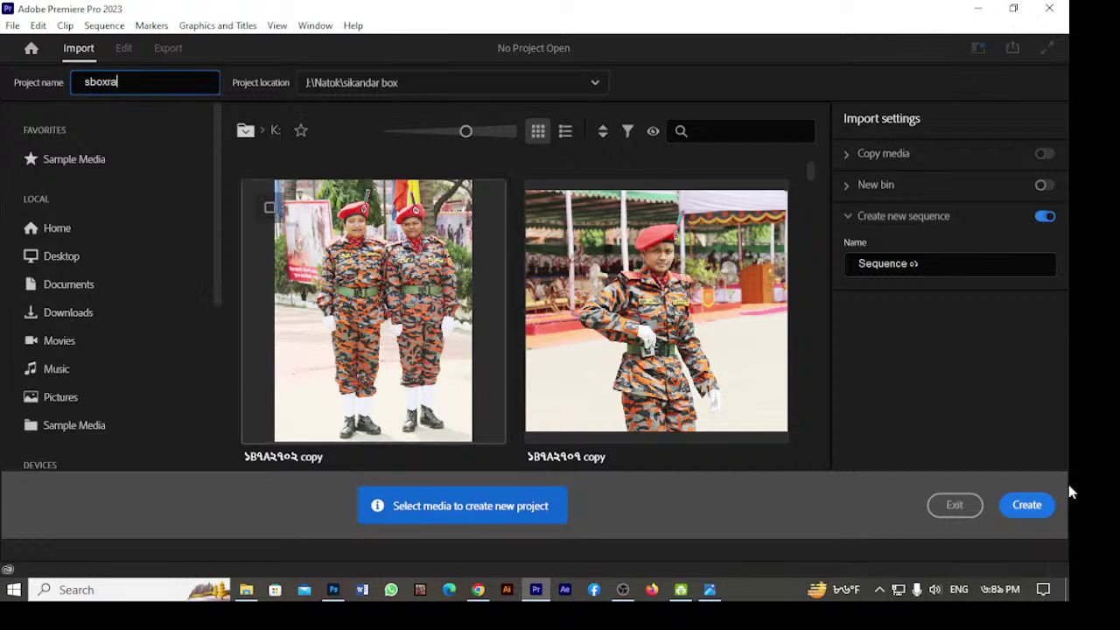
click(1028, 507)
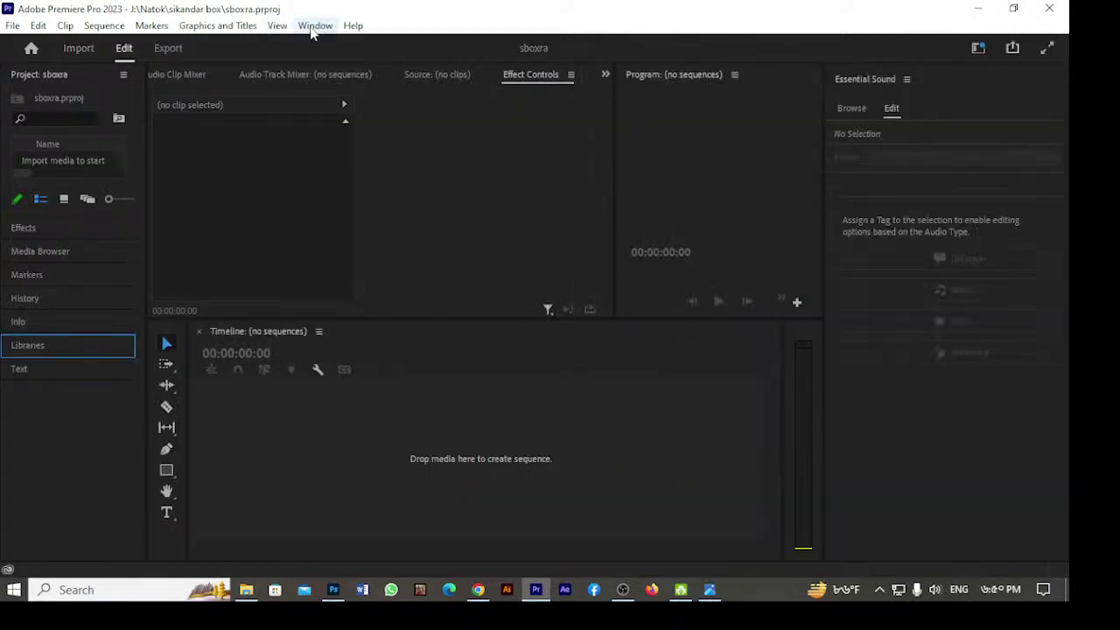
Switch the workspace layout to Editing.
click(315, 25)
mouse_move(457, 37)
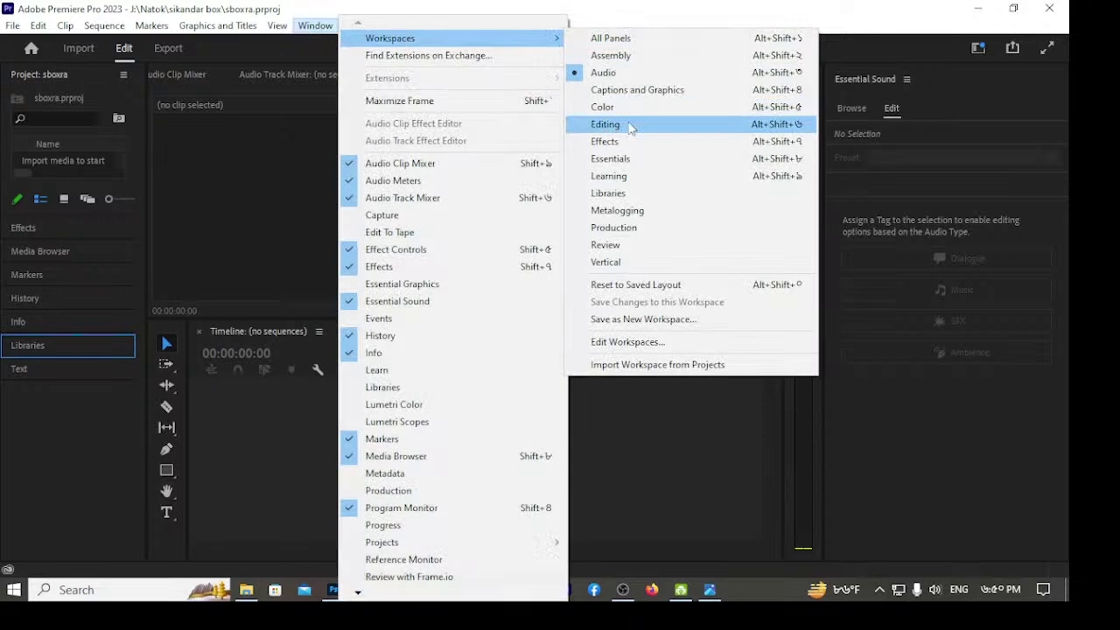
click(625, 125)
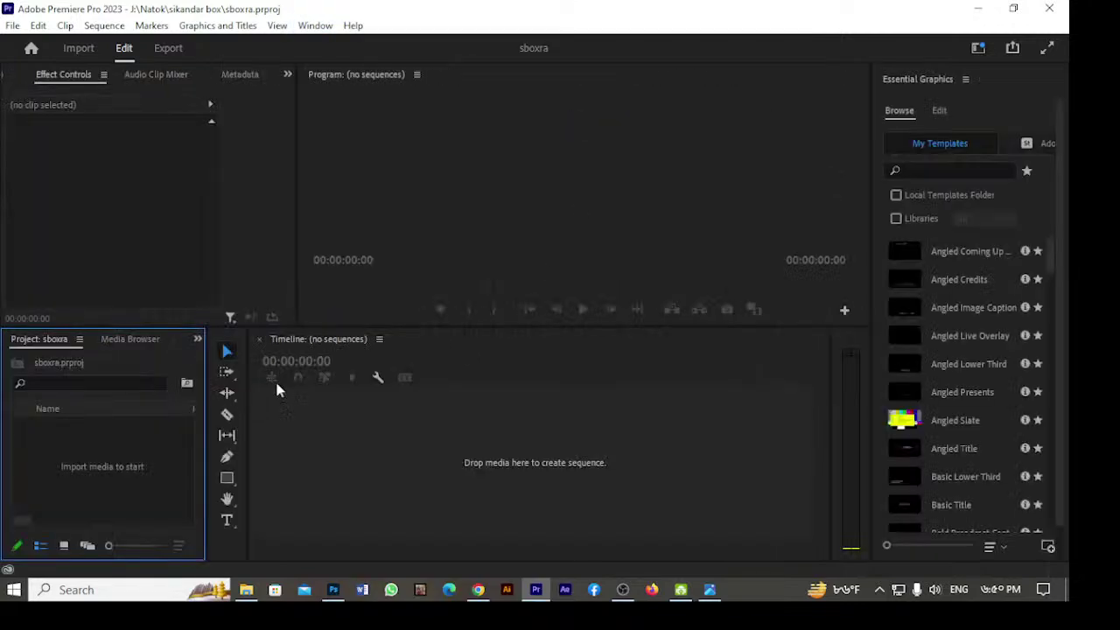
Import the downloaded Sikanadar Box Ekhon Rangamati video from the sikandar box folder in File Explorer into the sboxra project.
click(245, 589)
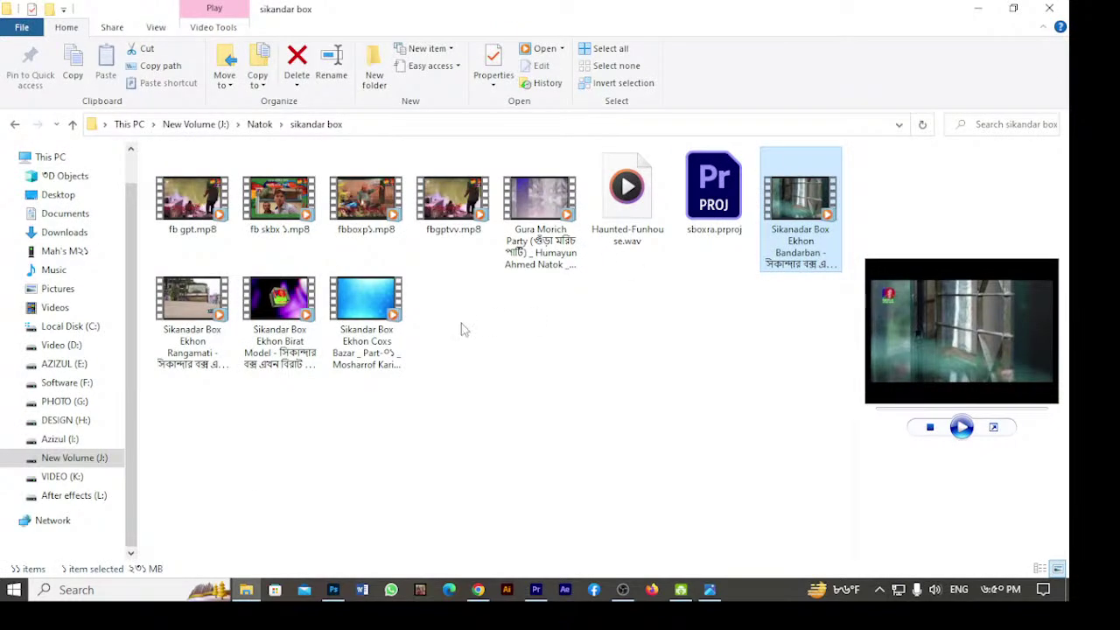
click(183, 318)
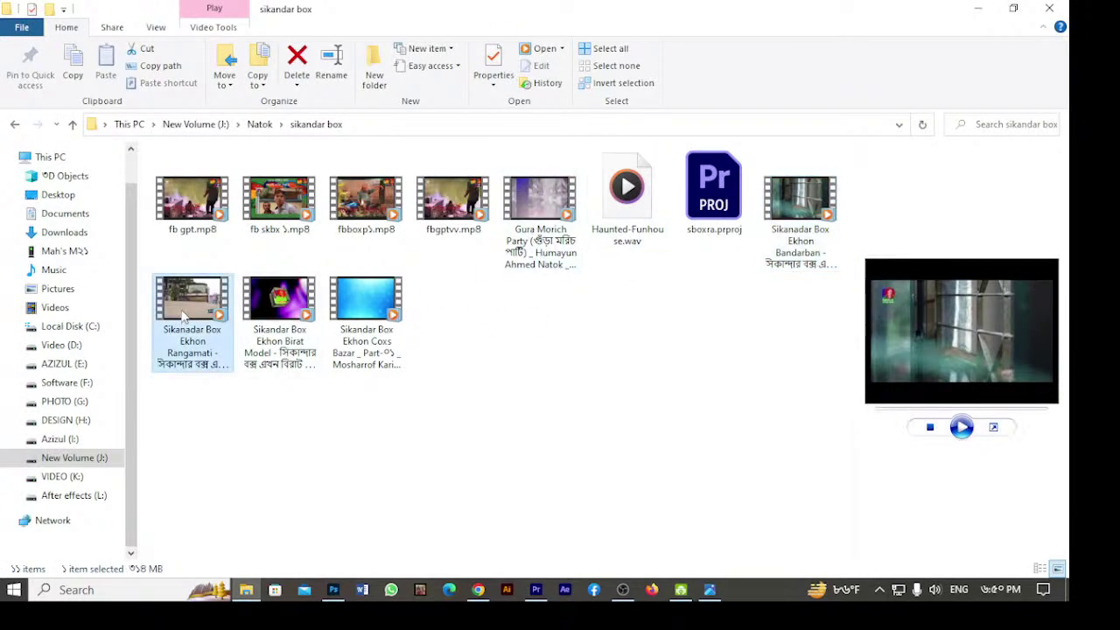
drag(181, 303, 116, 478)
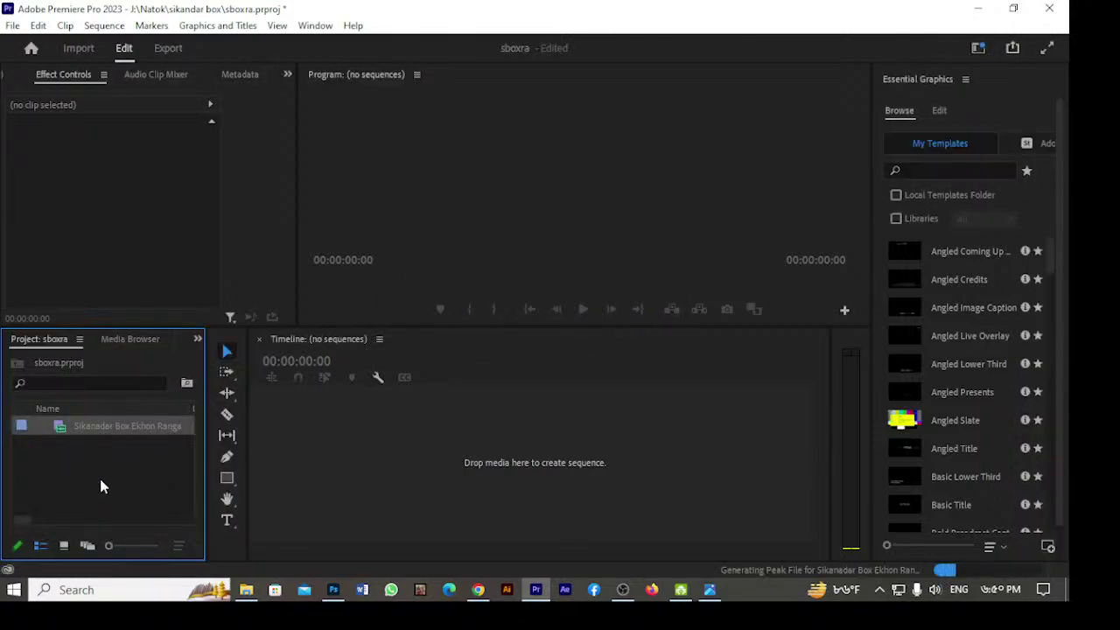
double_click(100, 479)
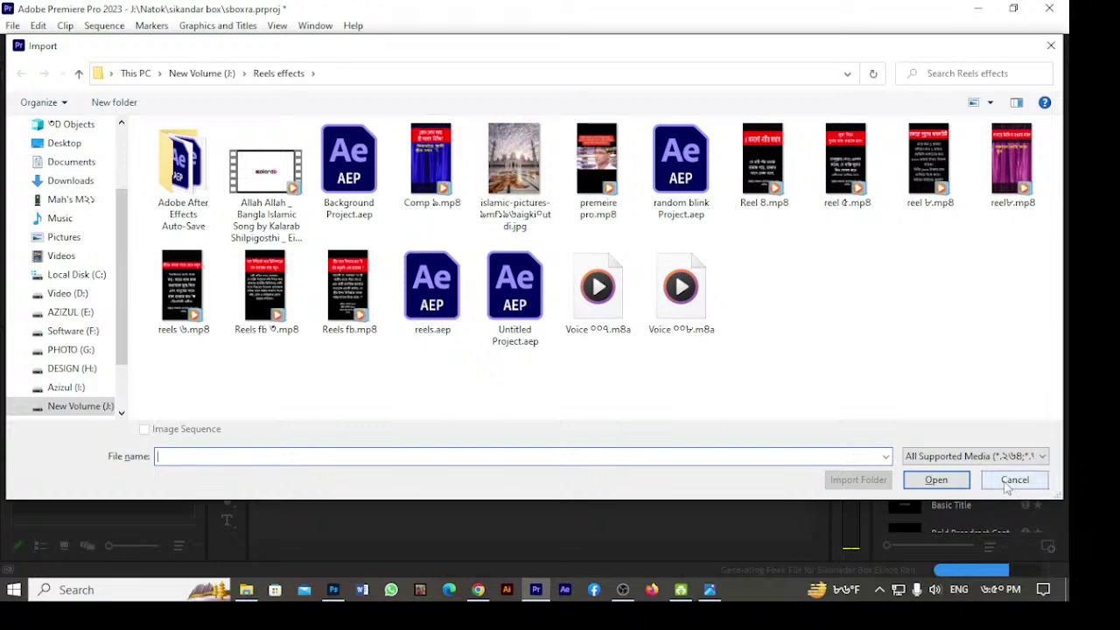
click(68, 410)
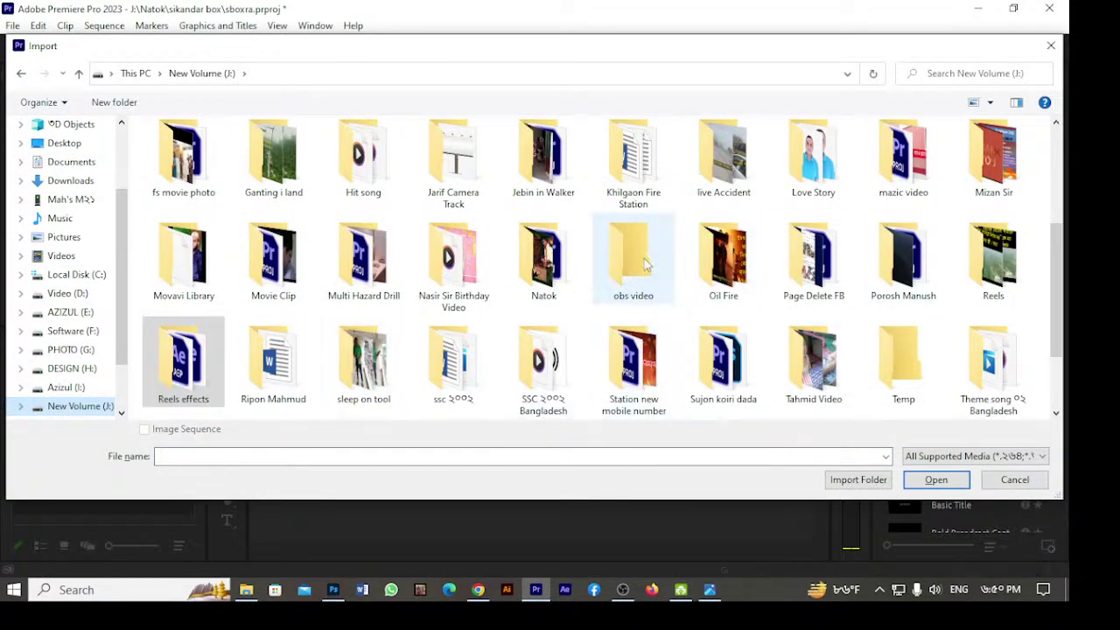
double_click(550, 264)
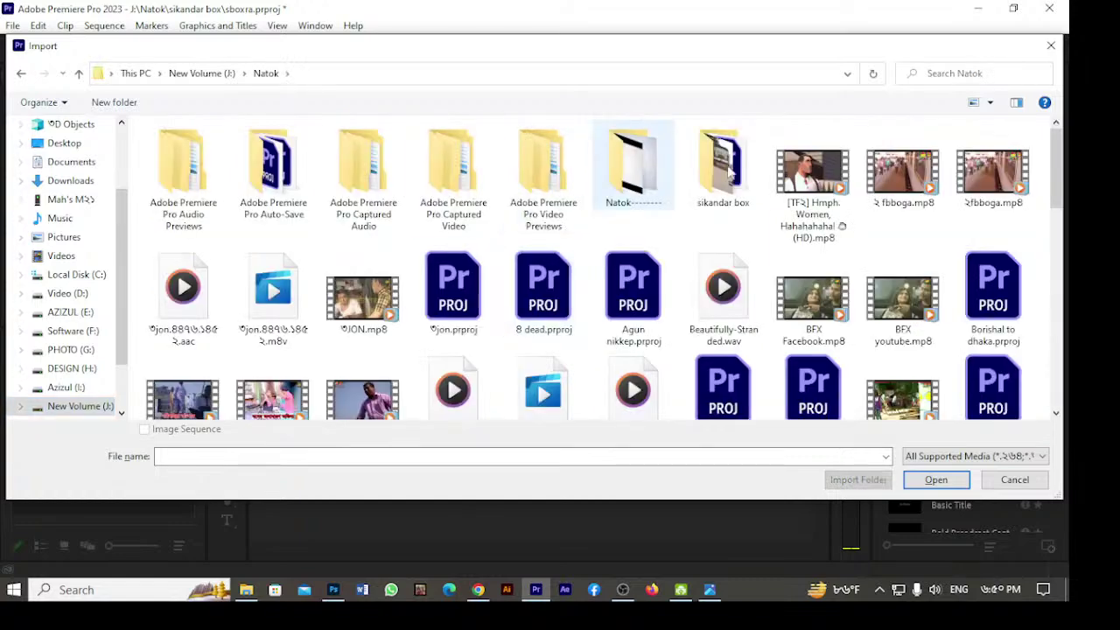
double_click(723, 171)
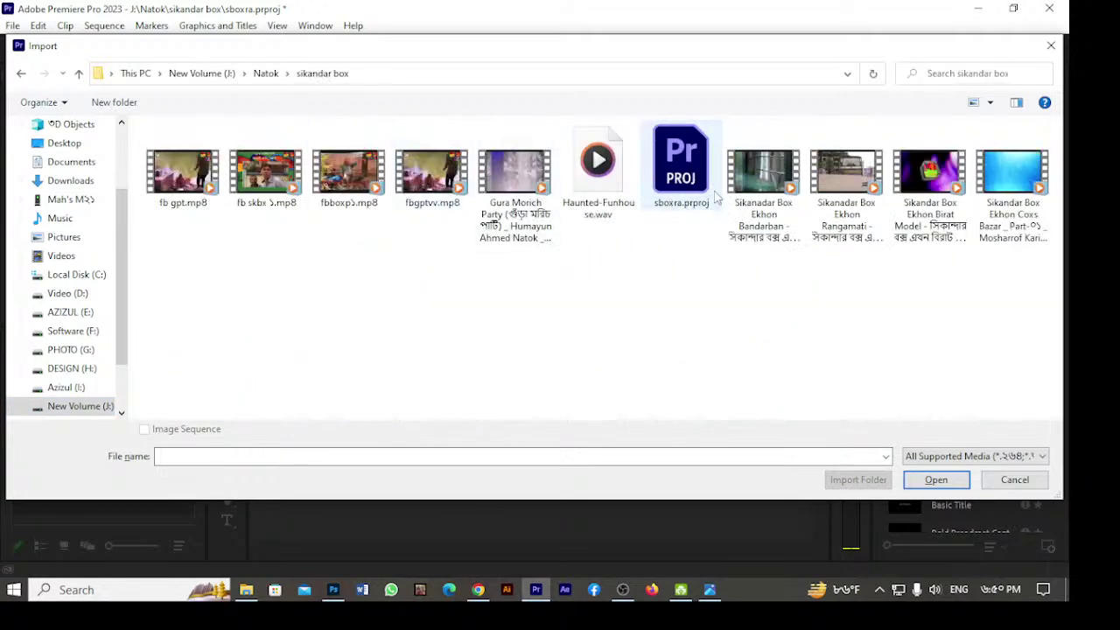
click(867, 180)
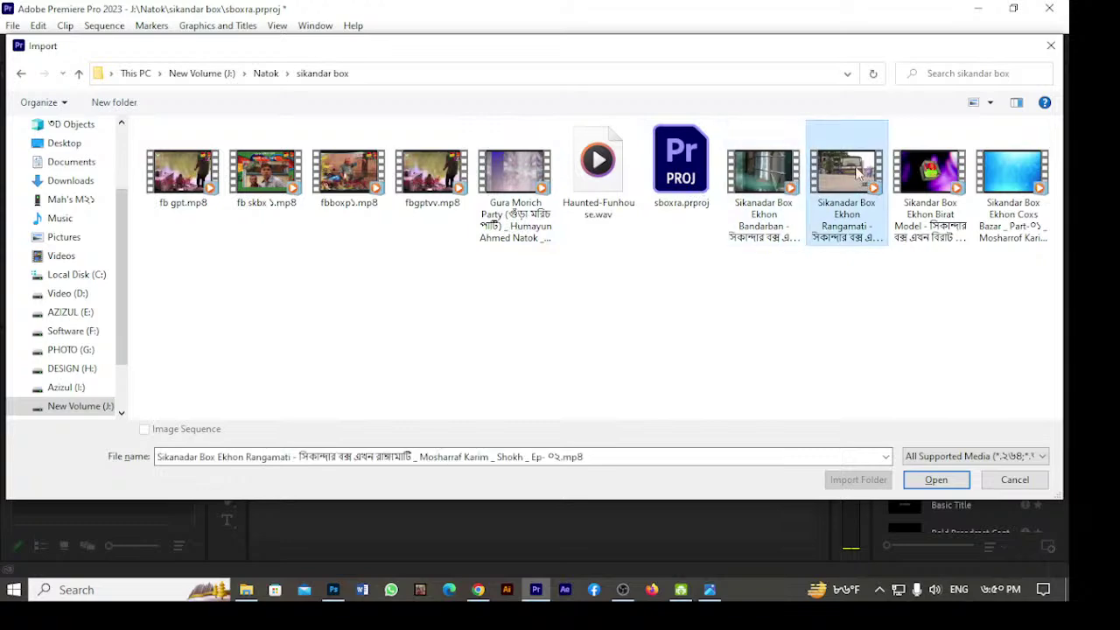
click(1015, 482)
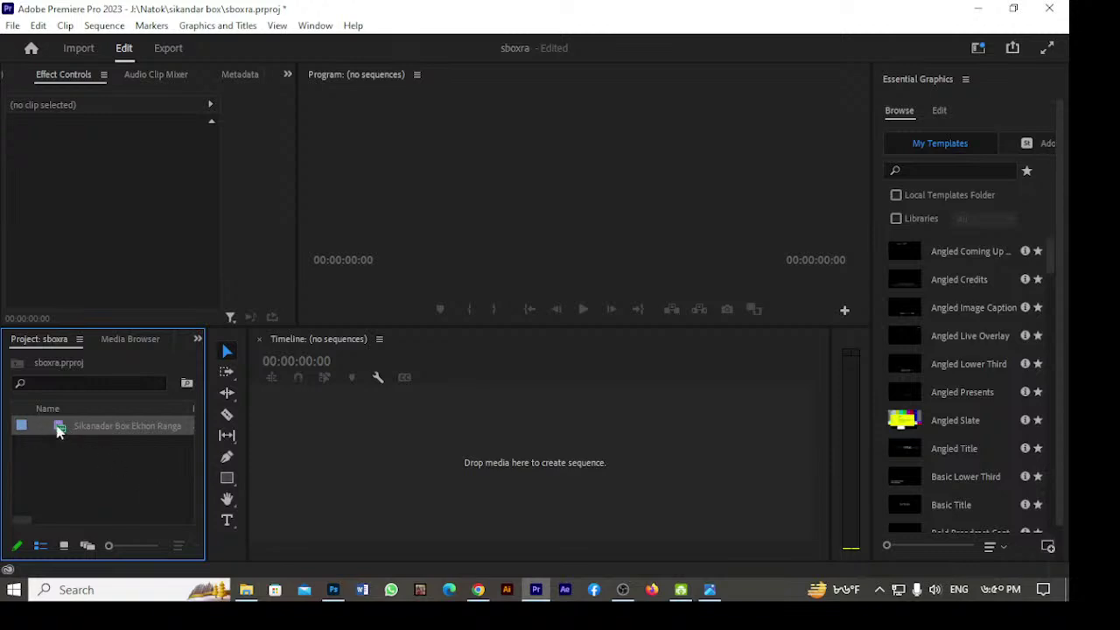
Create a sequence from the imported Rangamati episode by placing the clip in the empty timeline.
mouse_move(59, 427)
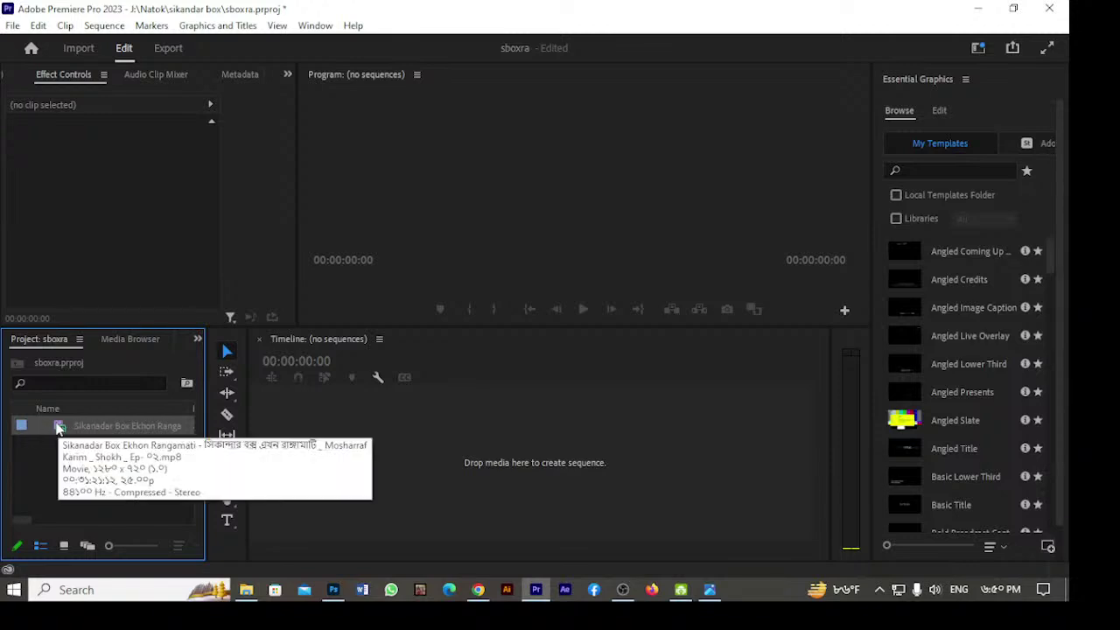
drag(59, 427, 425, 452)
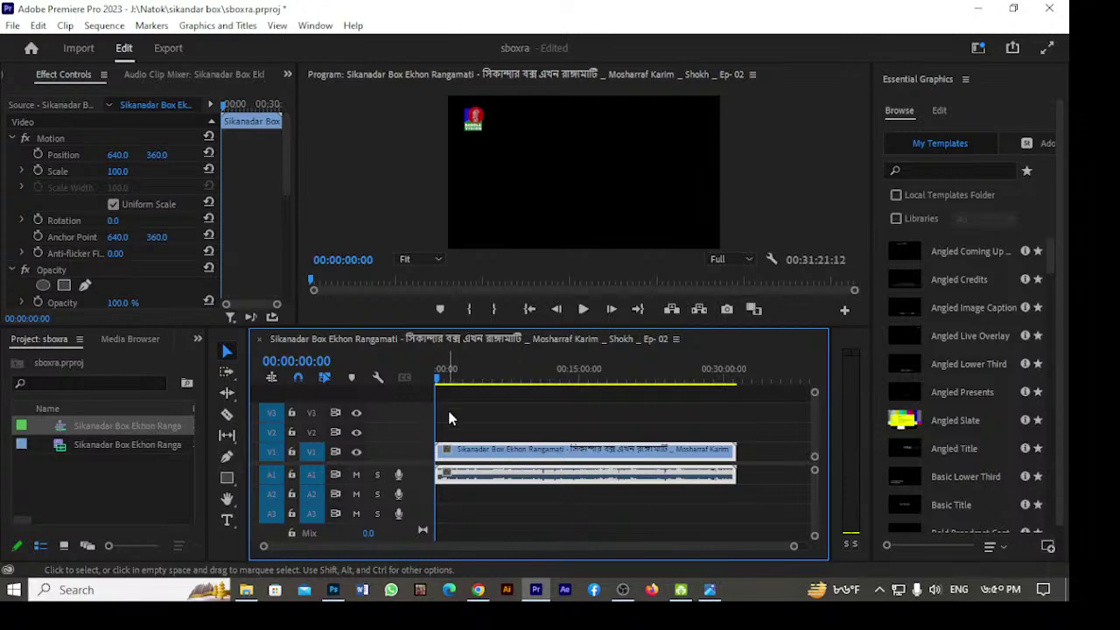
mouse_move(438, 378)
mouse_down()
mouse_move(508, 378)
mouse_move(436, 378)
mouse_up()
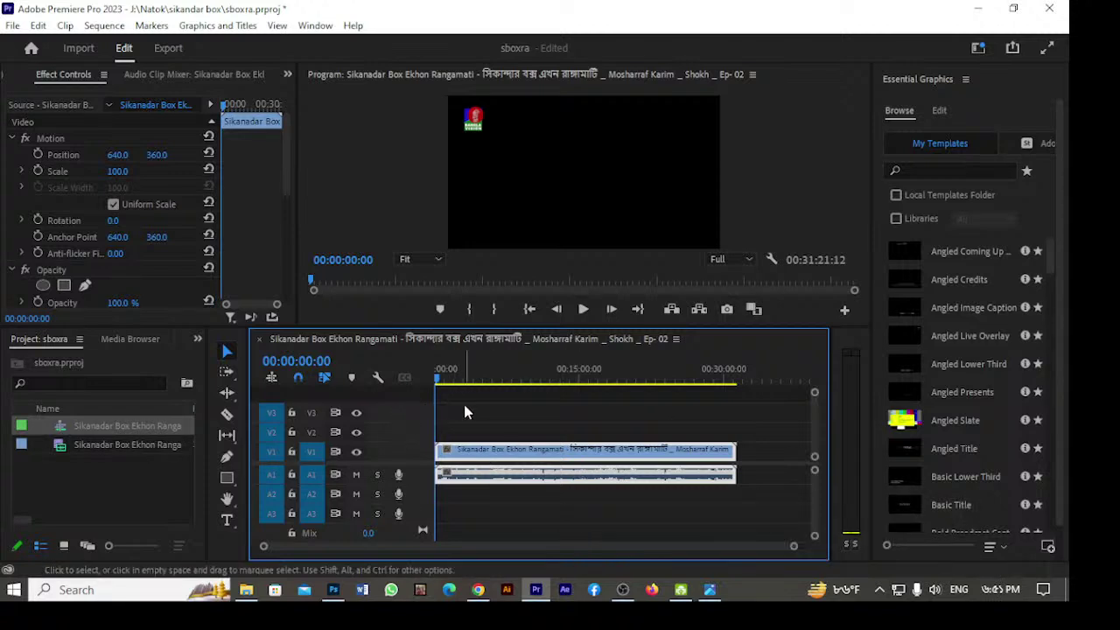
Set the sequence's frame size to 1920 horizontal by 1080 vertical and accept deleting its preview files.
click(107, 27)
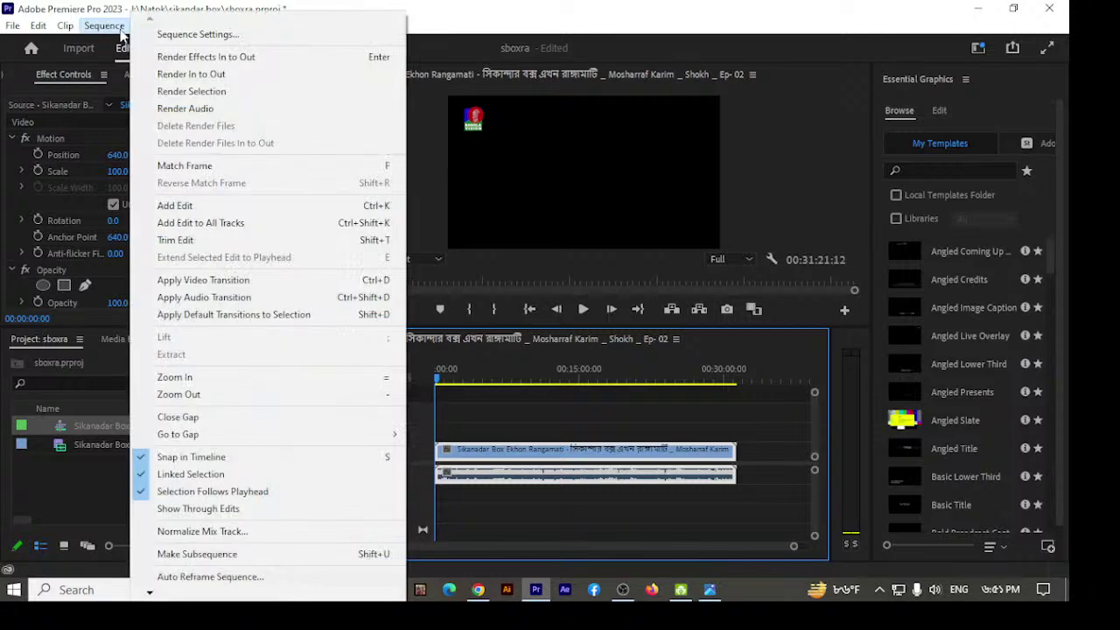
click(90, 28)
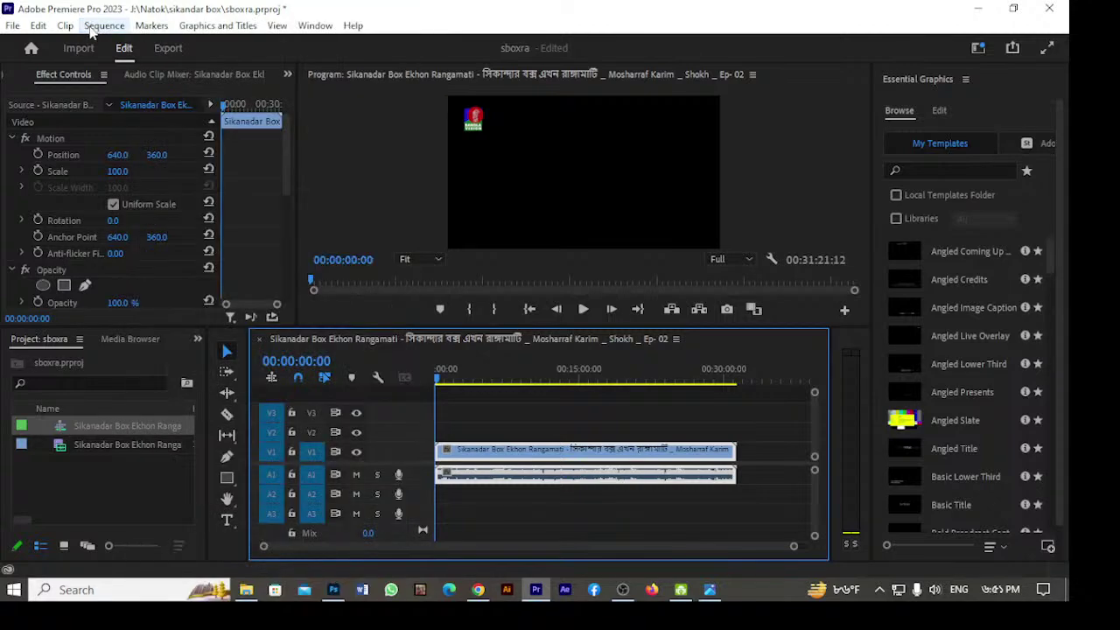
click(93, 27)
click(200, 35)
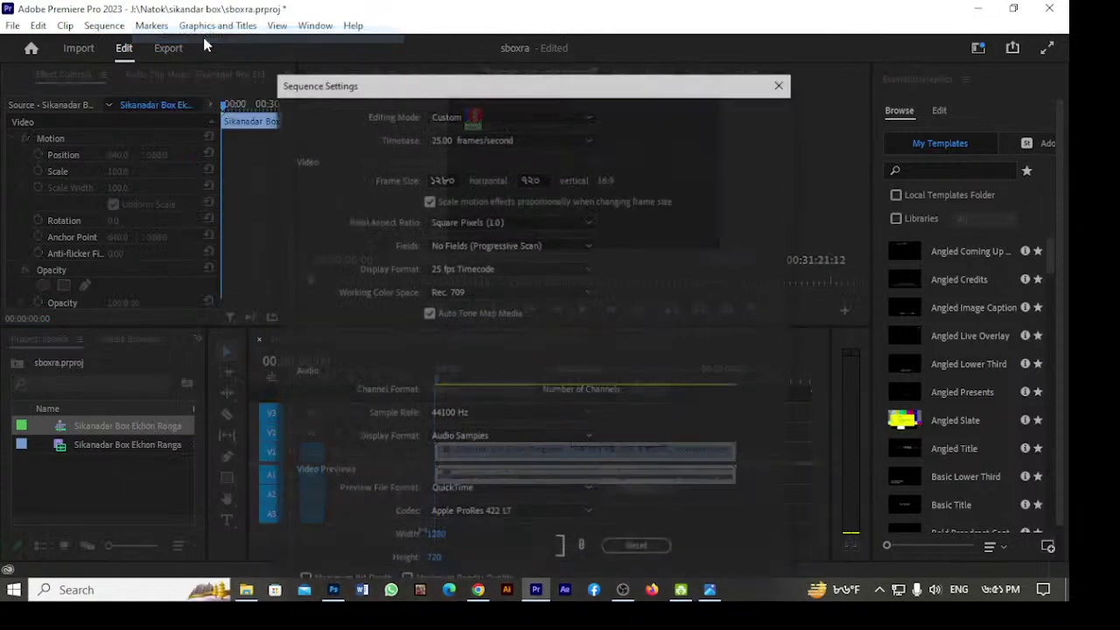
click(455, 178)
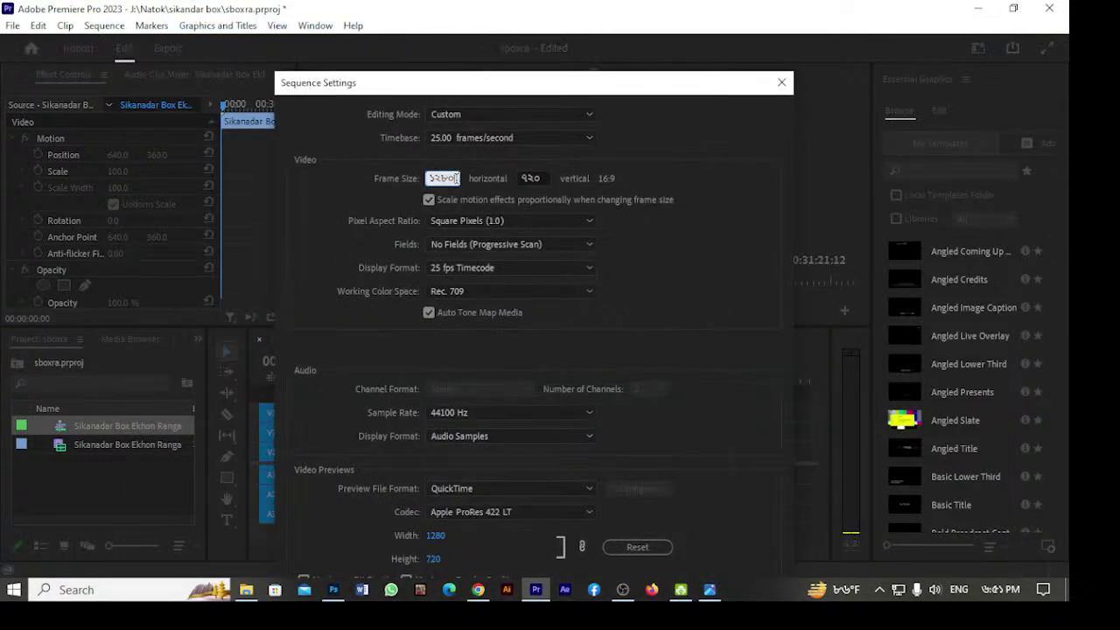
double_click(450, 178)
text(1920)
click(544, 178)
text(1080)
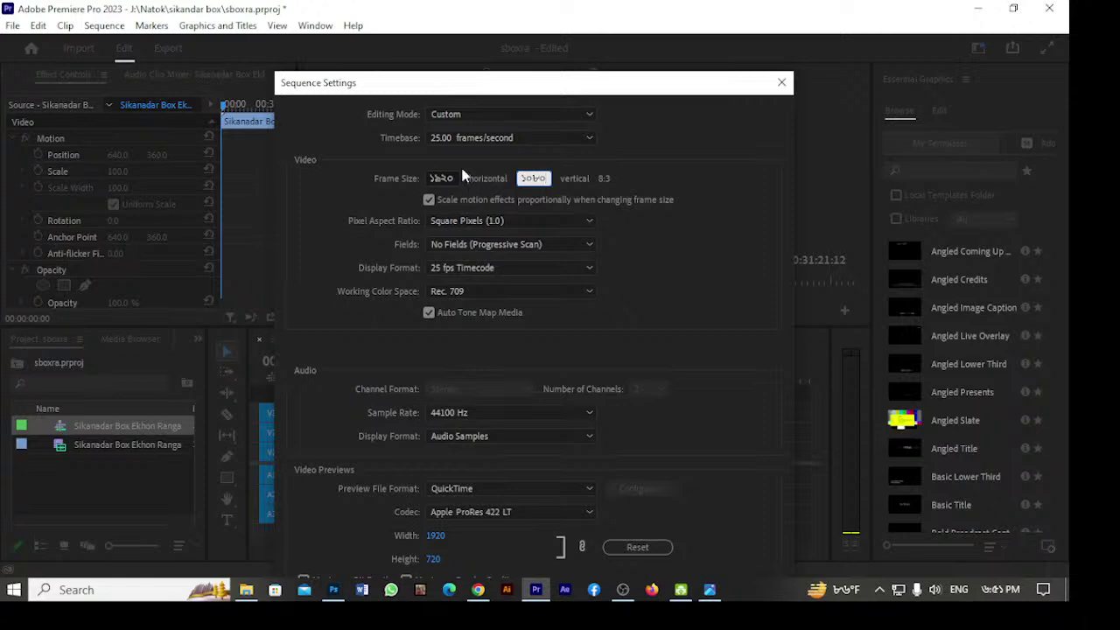
key(Return)
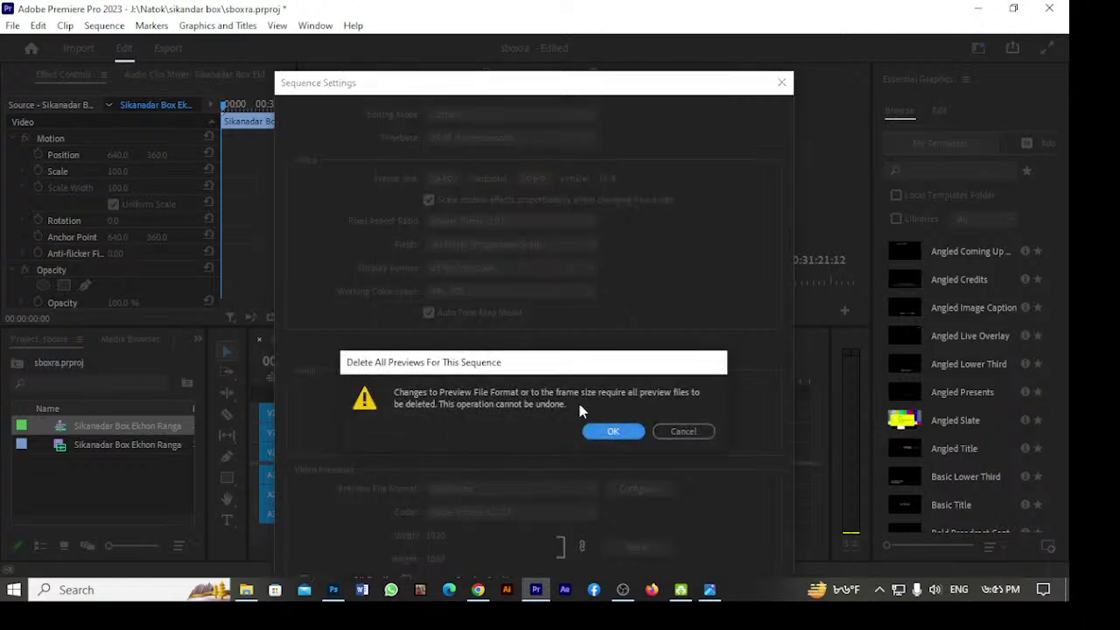
click(613, 432)
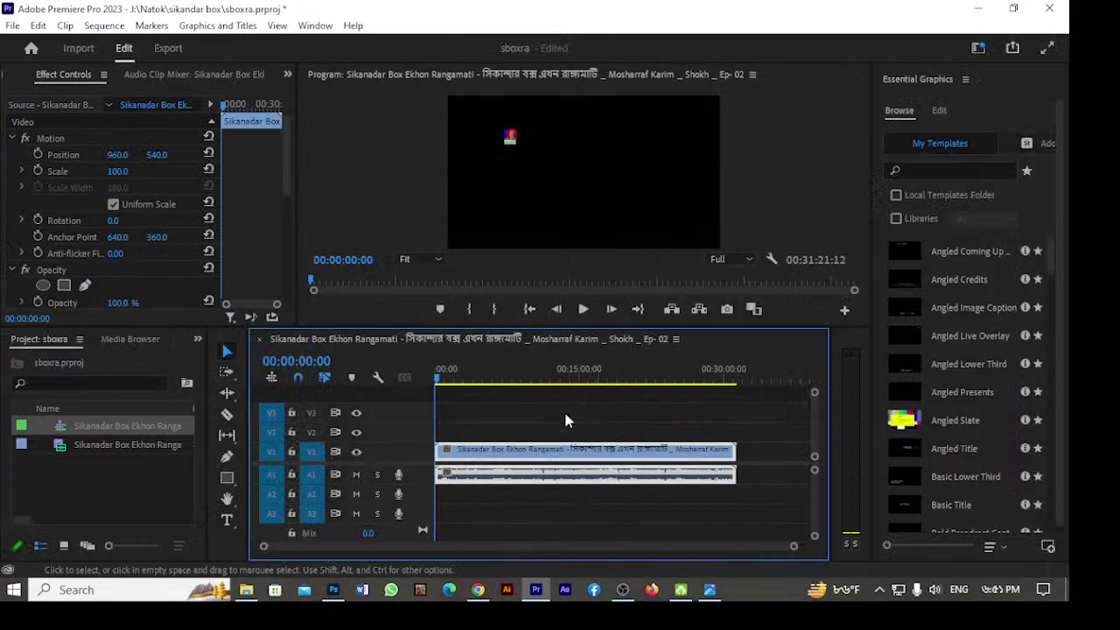
Scrub the sequence to about 00:04:08:04 and check how the episode's picture fills the frame.
drag(436, 380, 477, 384)
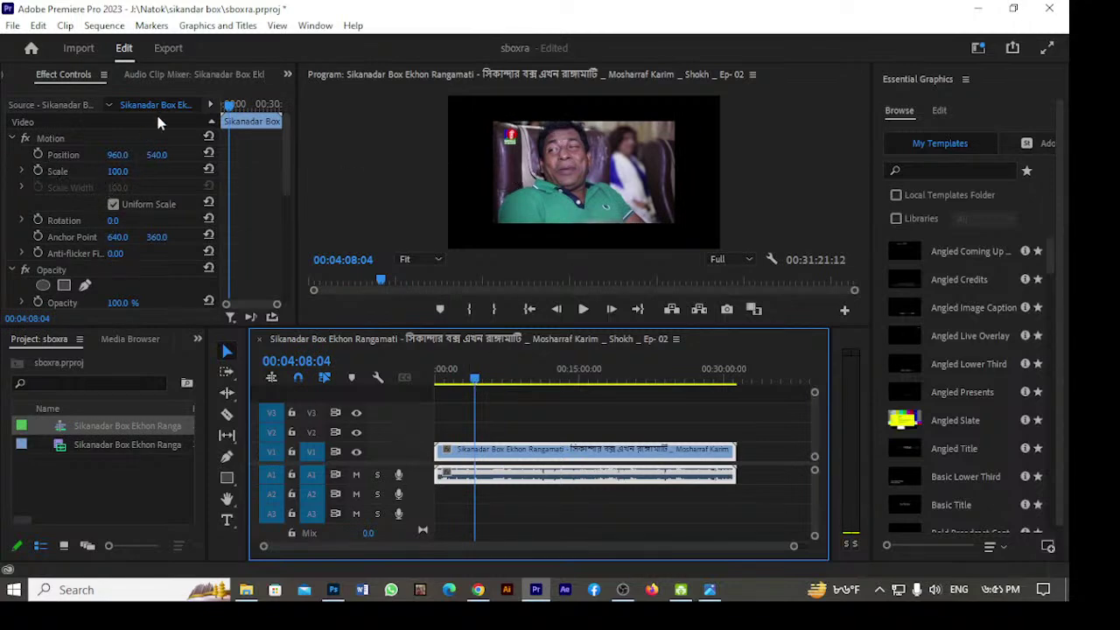
click(125, 110)
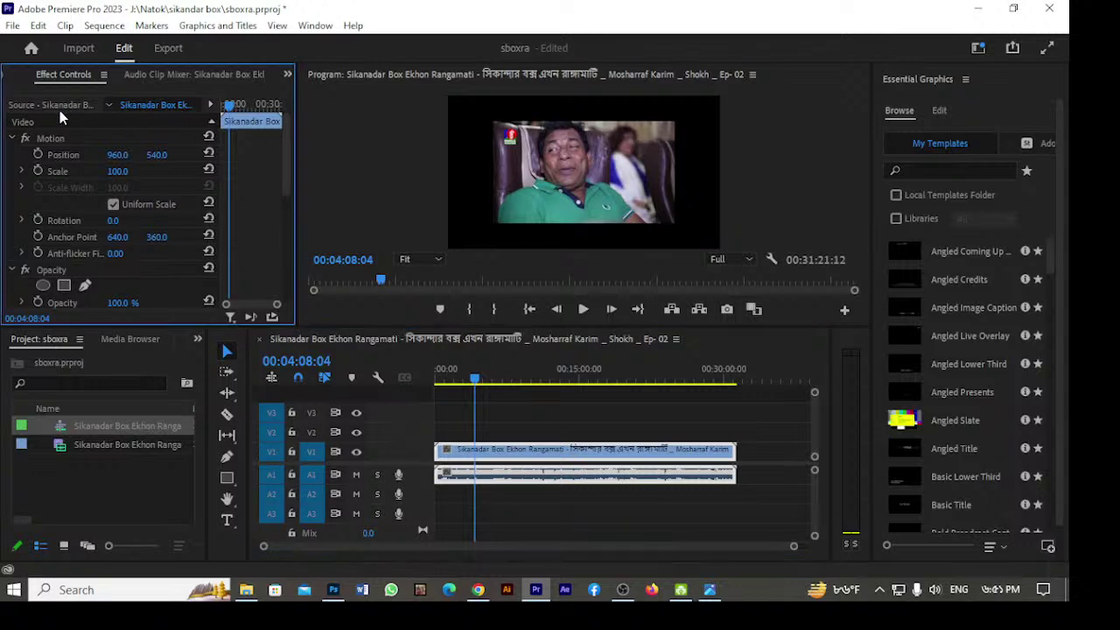
click(553, 508)
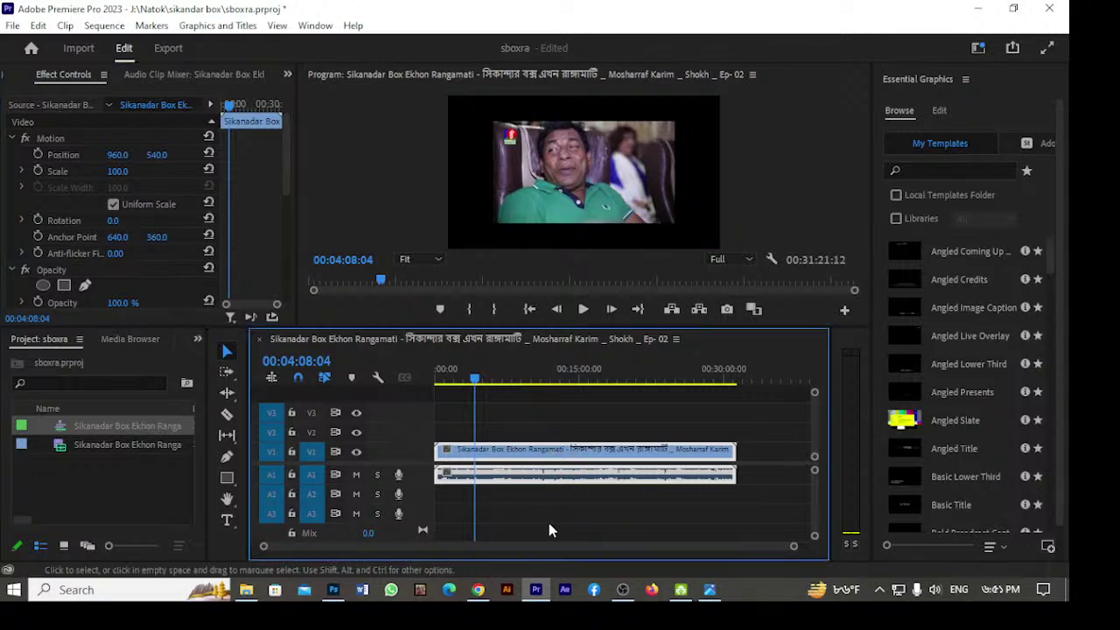
Set the episode clip's Scale to 130 and play the opening seconds to check the enlarged picture.
click(503, 454)
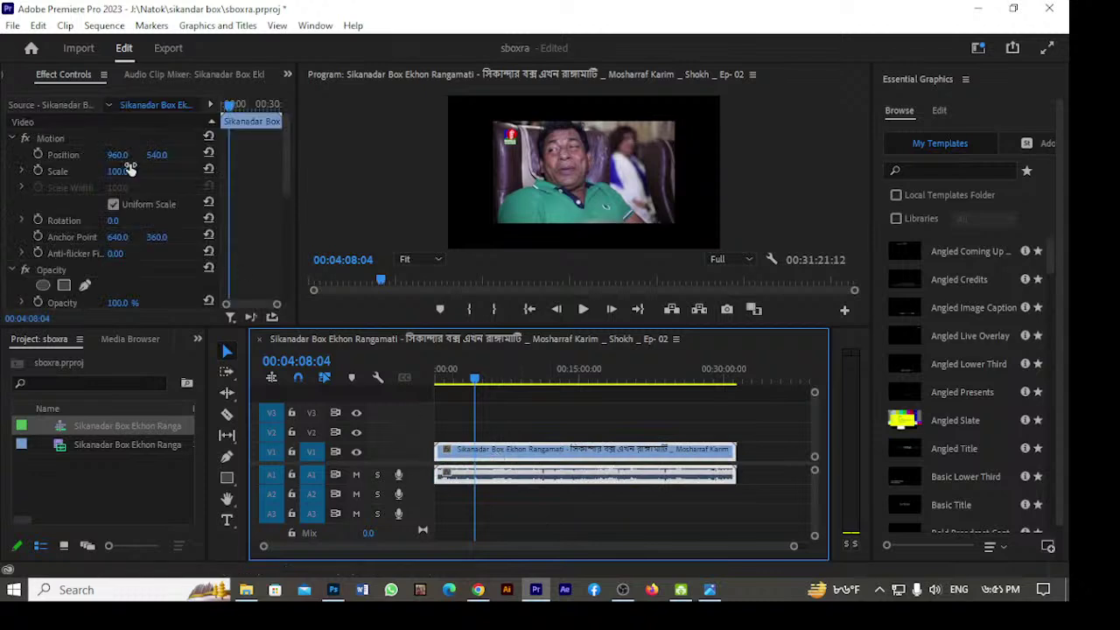
click(45, 77)
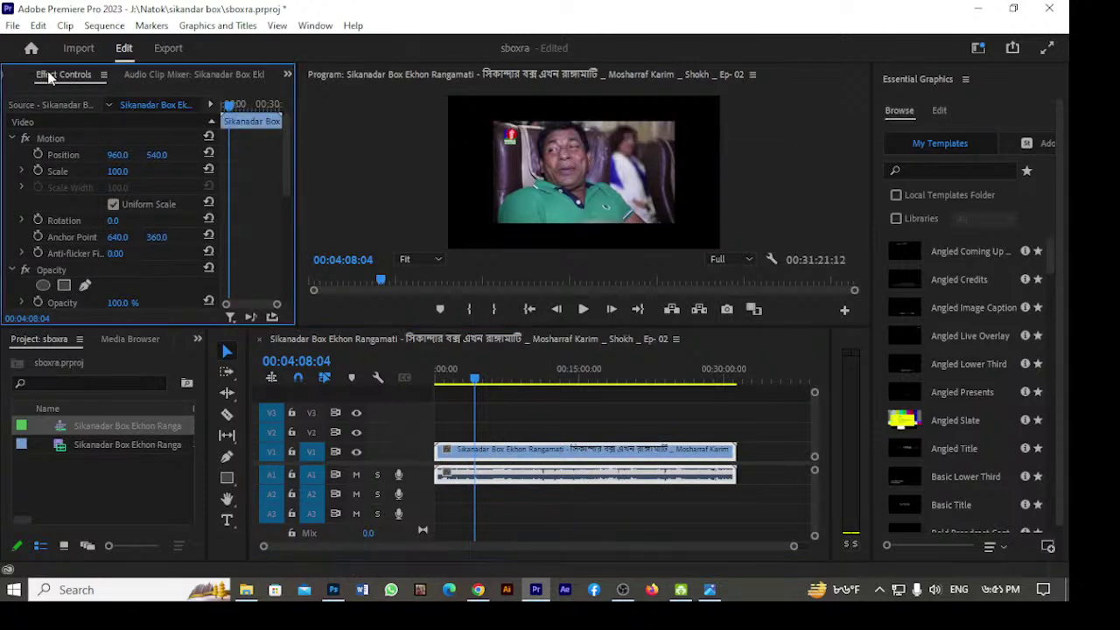
click(115, 172)
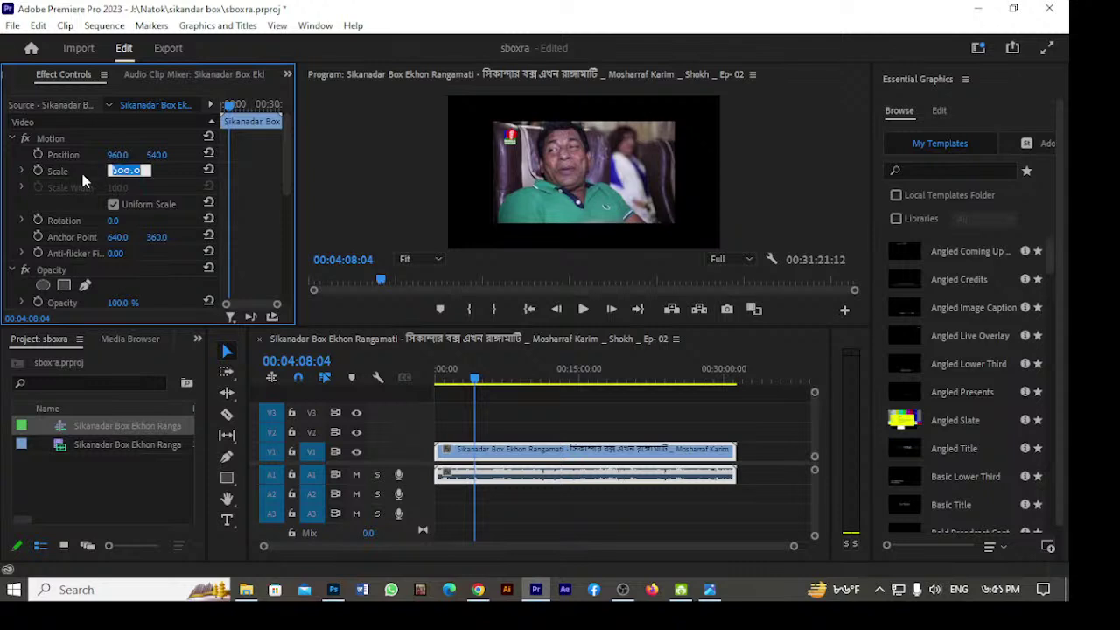
key(Return)
click(122, 172)
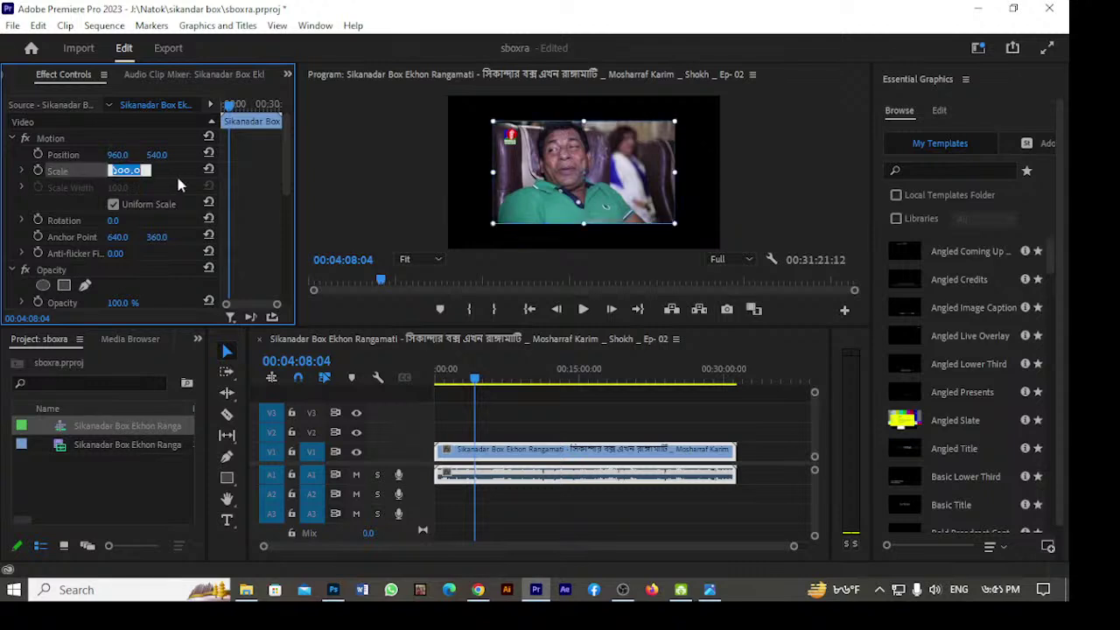
text(130)
key(Return)
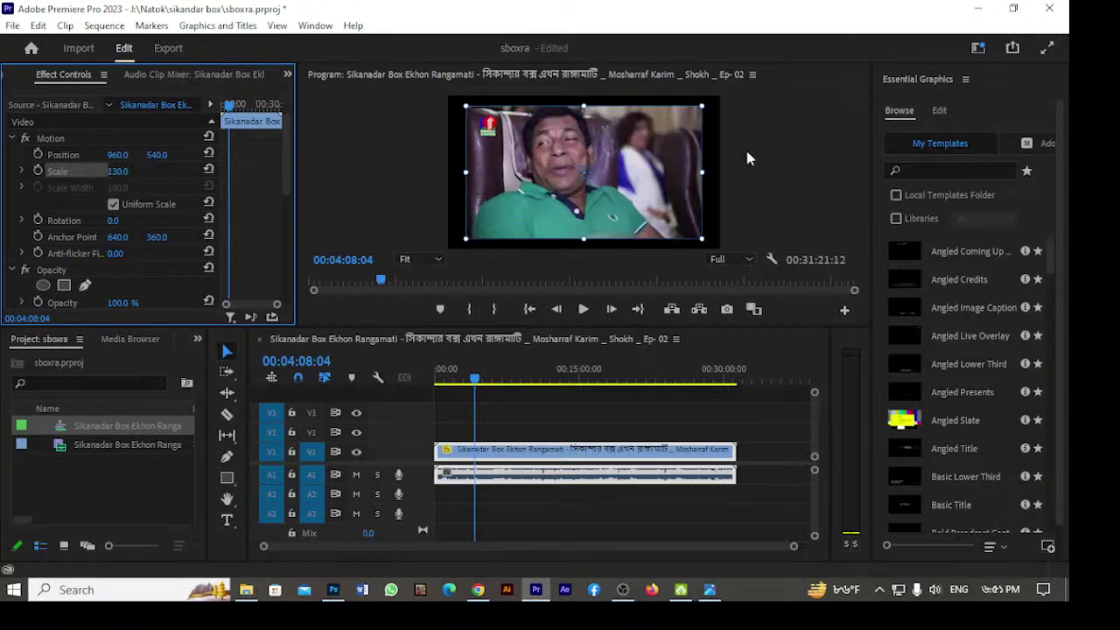
drag(473, 380, 395, 378)
key(space)
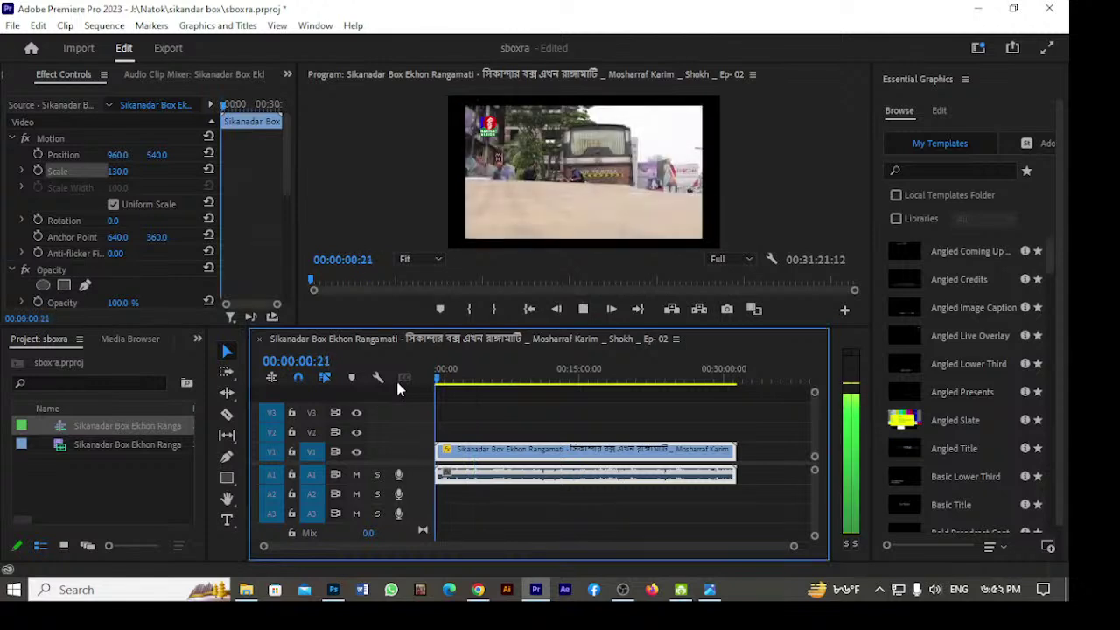
key(space)
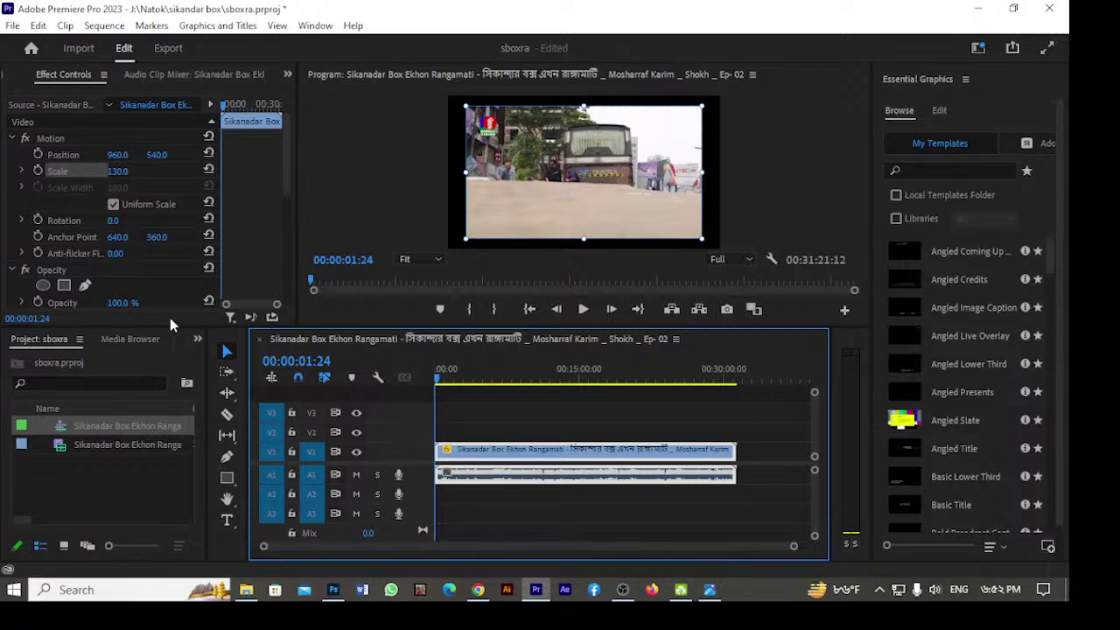
Find the Horizontal Flip video effect and apply it to the episode clip on V1.
click(198, 340)
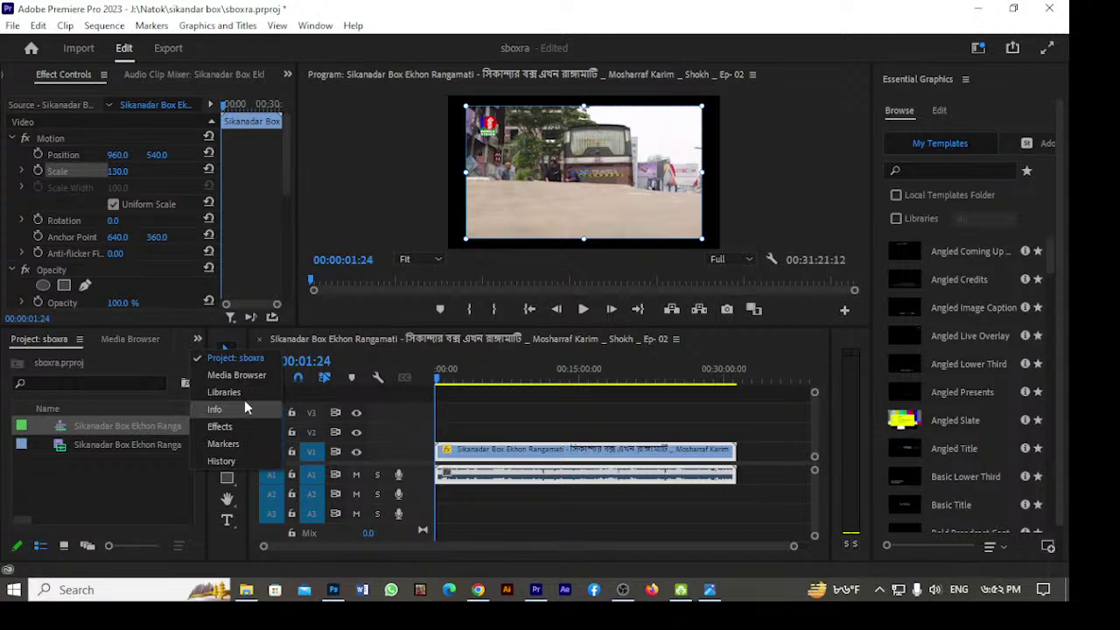
click(233, 427)
click(74, 359)
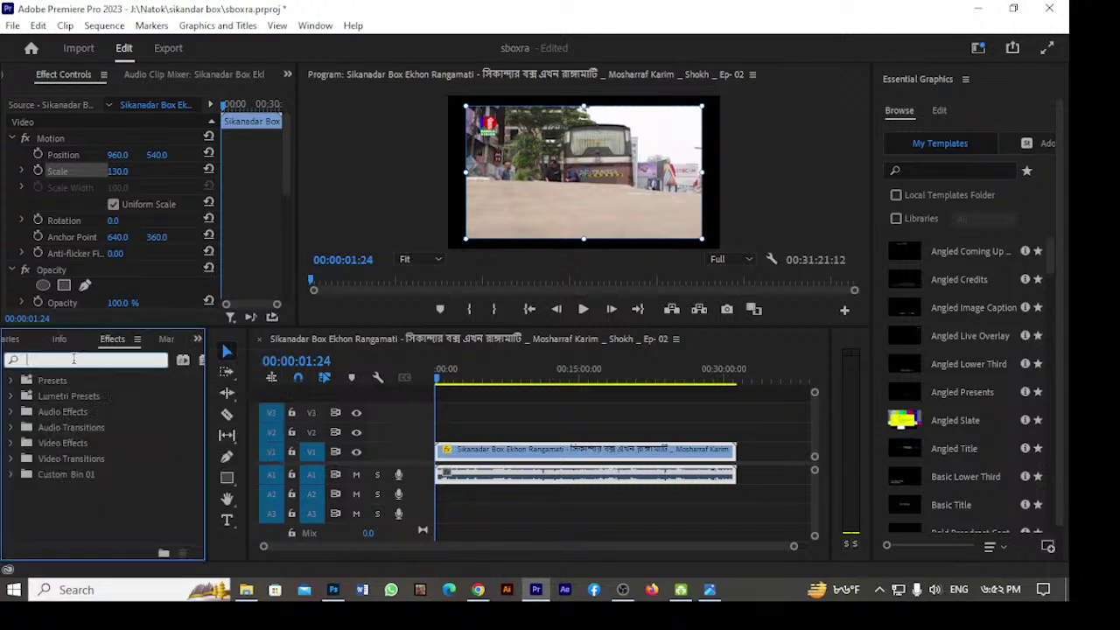
text(flip)
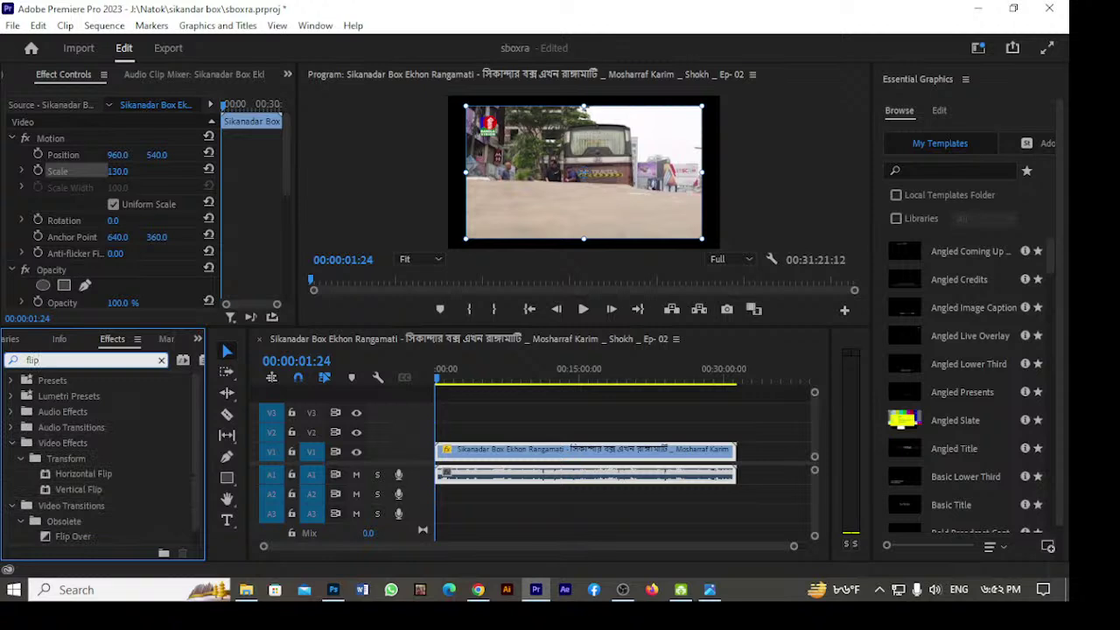
click(54, 472)
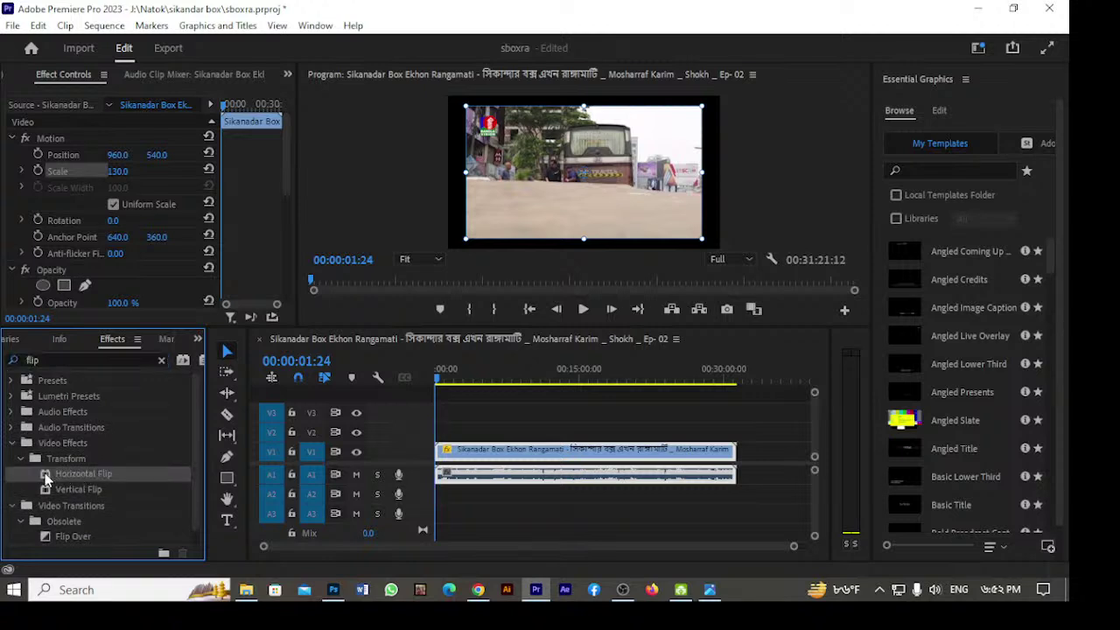
drag(45, 473, 515, 454)
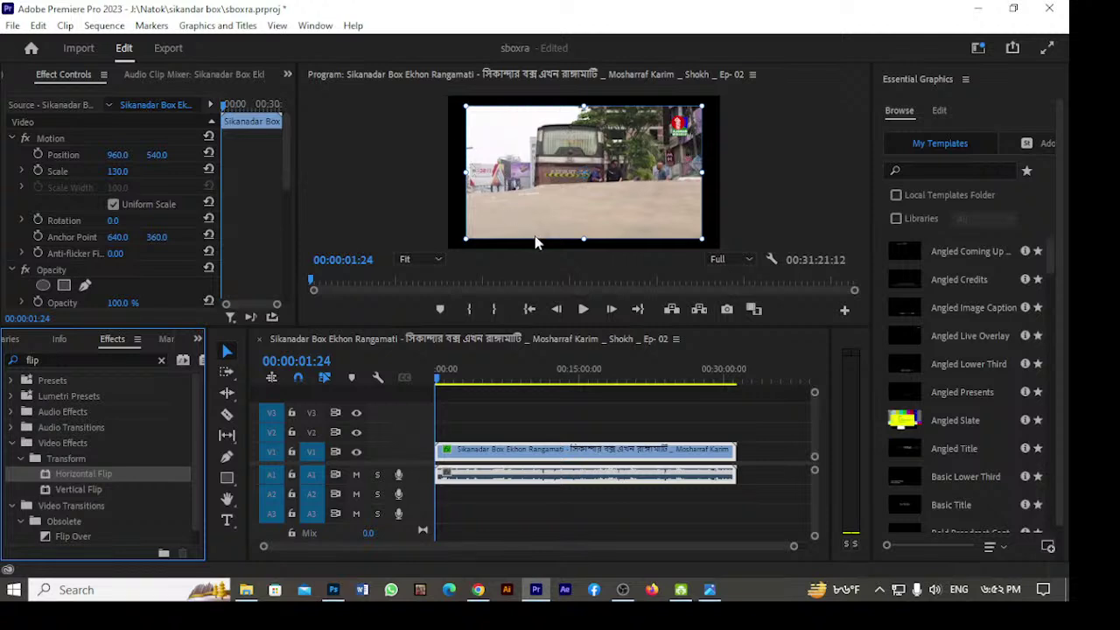
drag(441, 378, 452, 391)
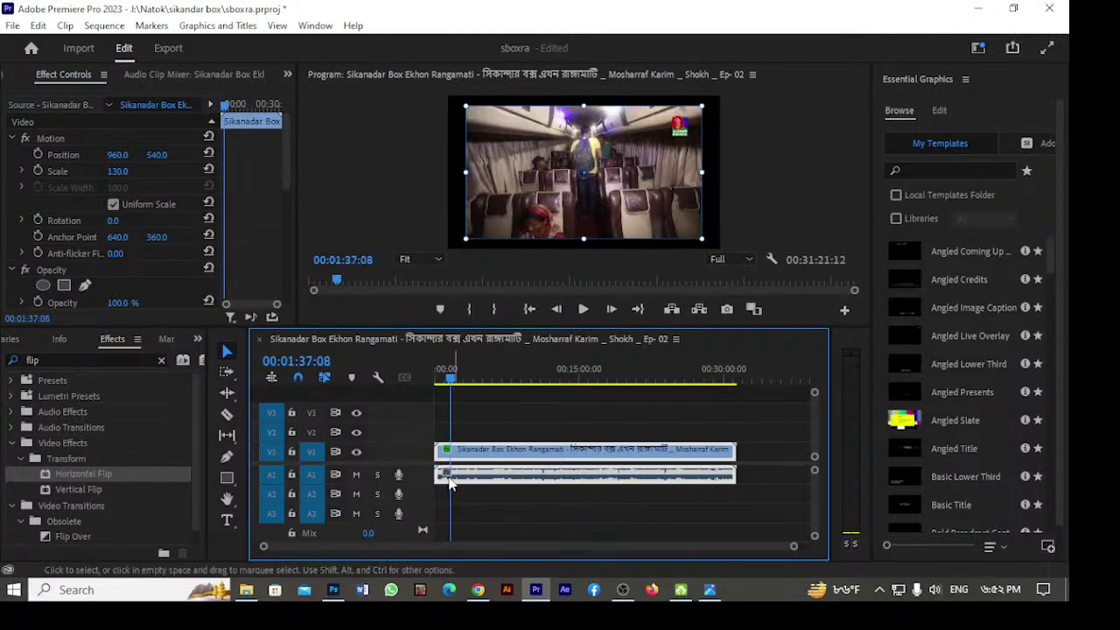
Expand audio track A1, adjust the episode clip's audio gain by 3 dB and play it back to check the sound.
double_click(421, 480)
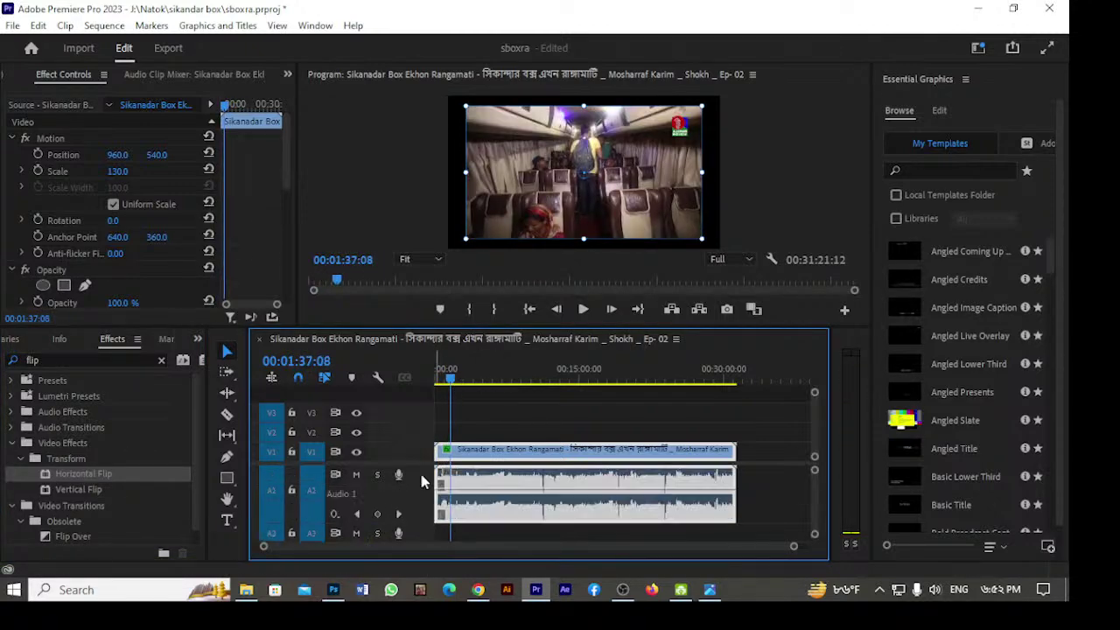
right_click(579, 495)
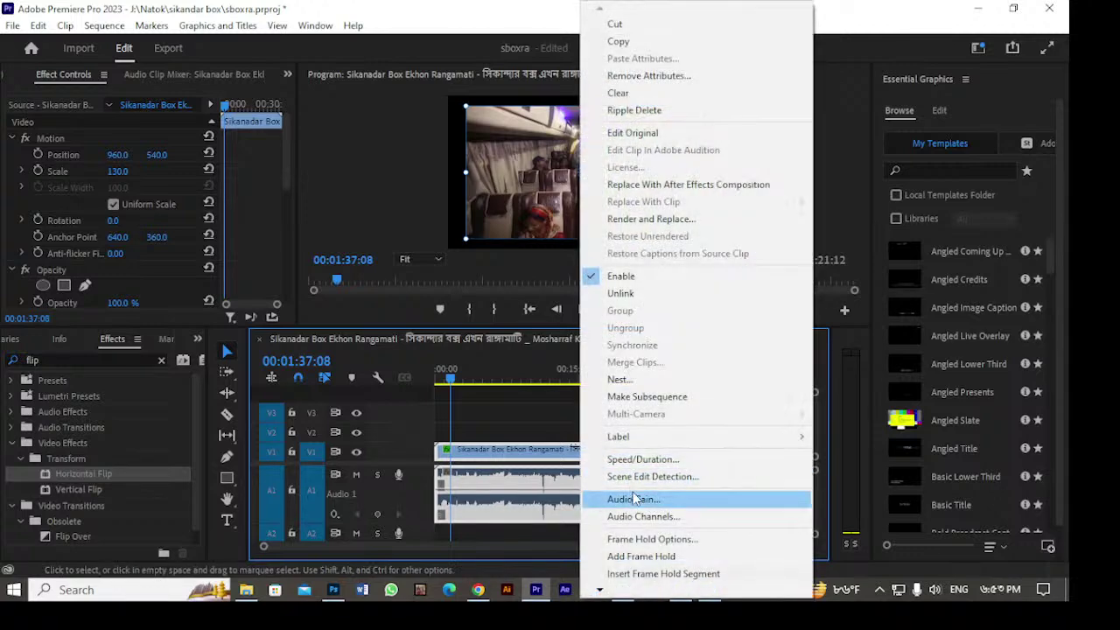
click(634, 498)
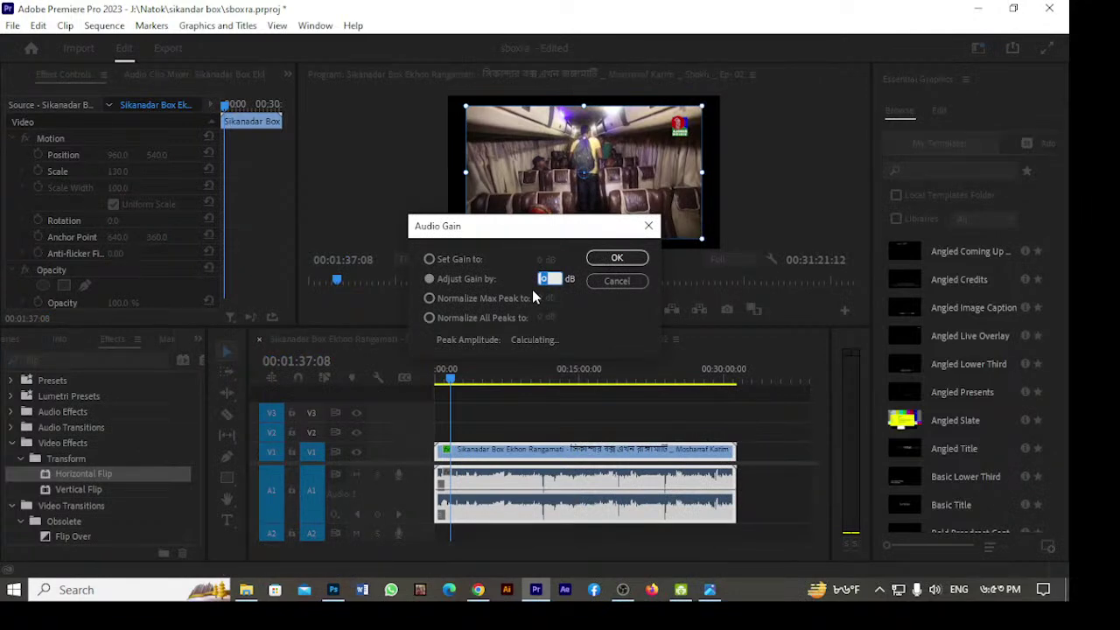
text(3)
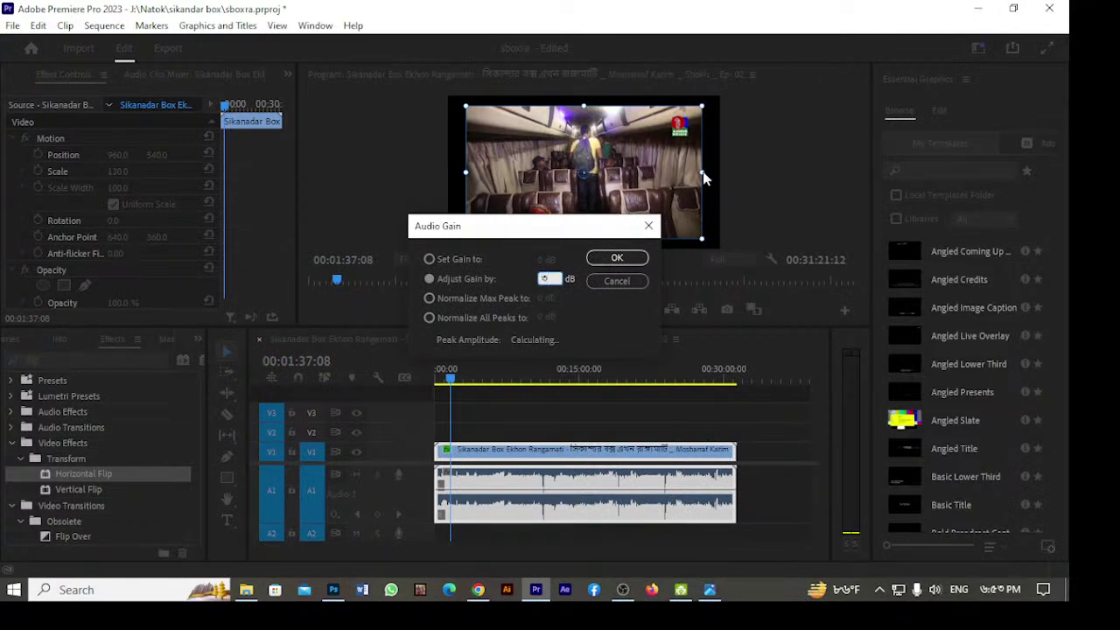
click(612, 259)
key(space)
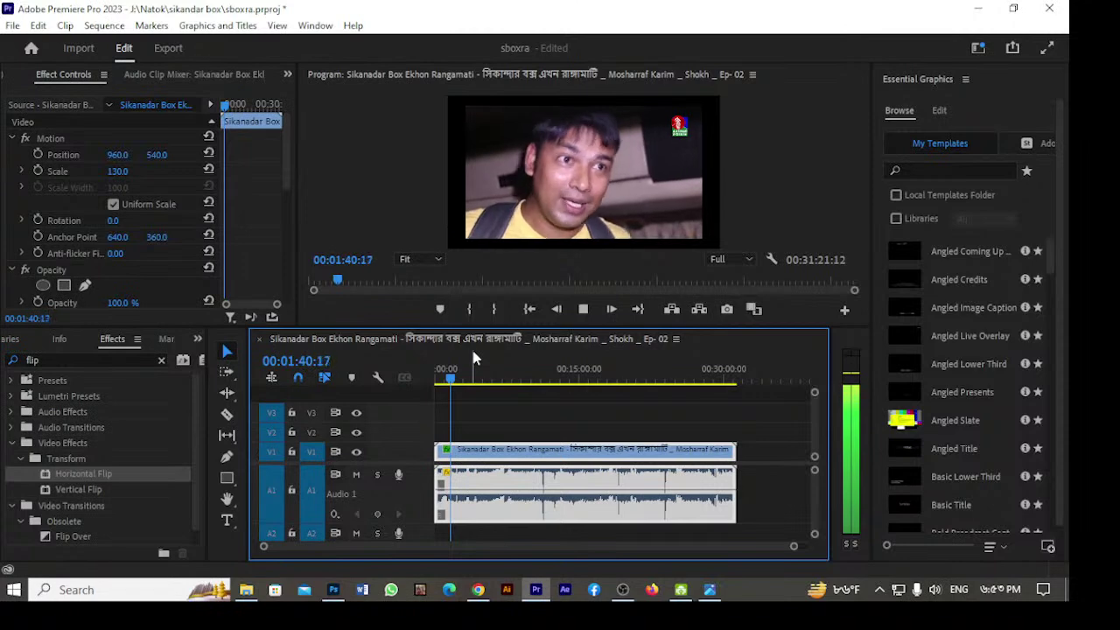
key(space)
drag(448, 373, 430, 380)
key(space)
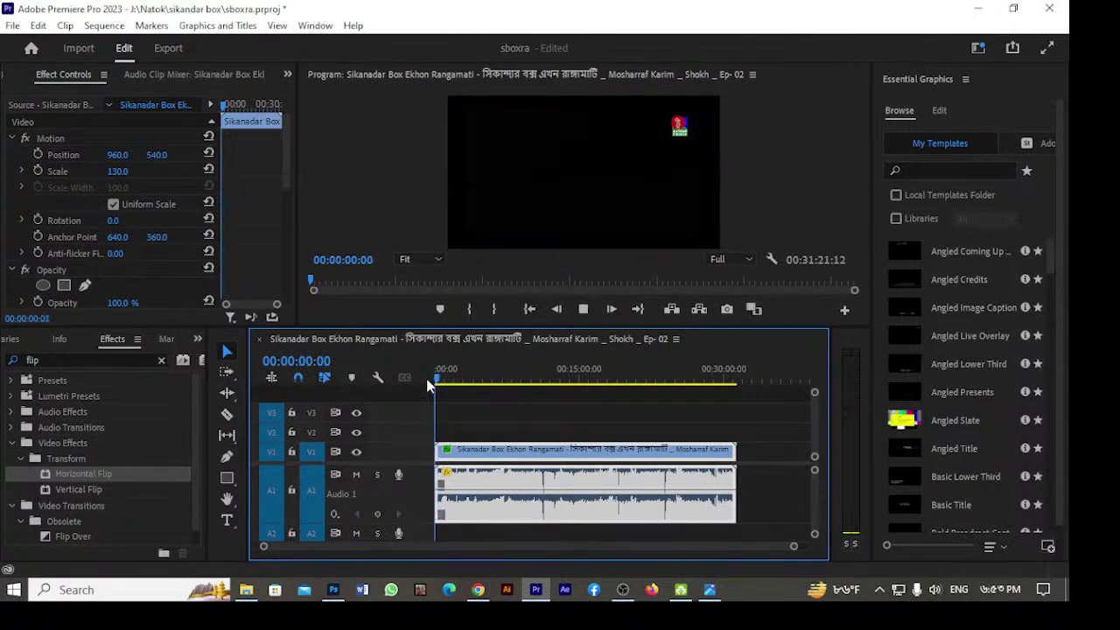
key(space)
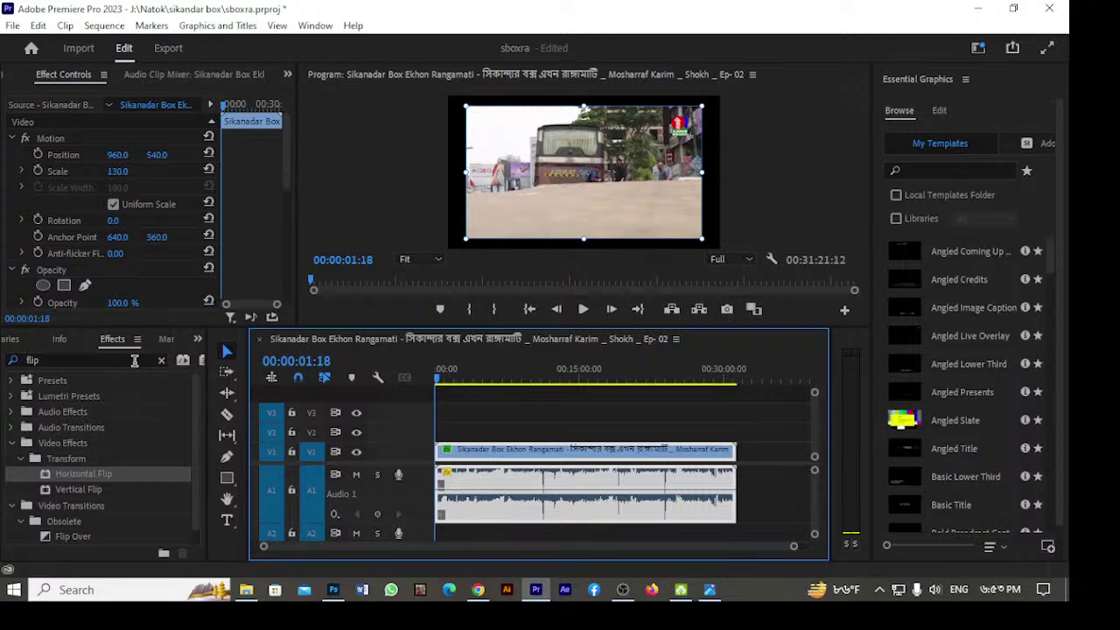
Apply the Lumetri Color effect to the episode clip and expand its Basic Correction settings.
click(162, 362)
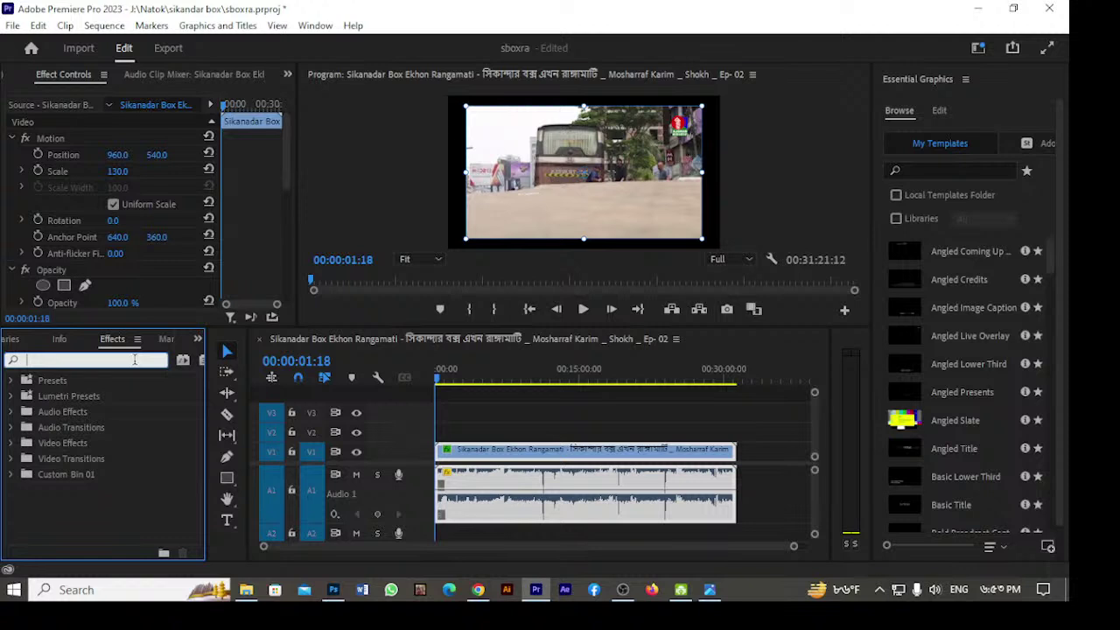
text(lo)
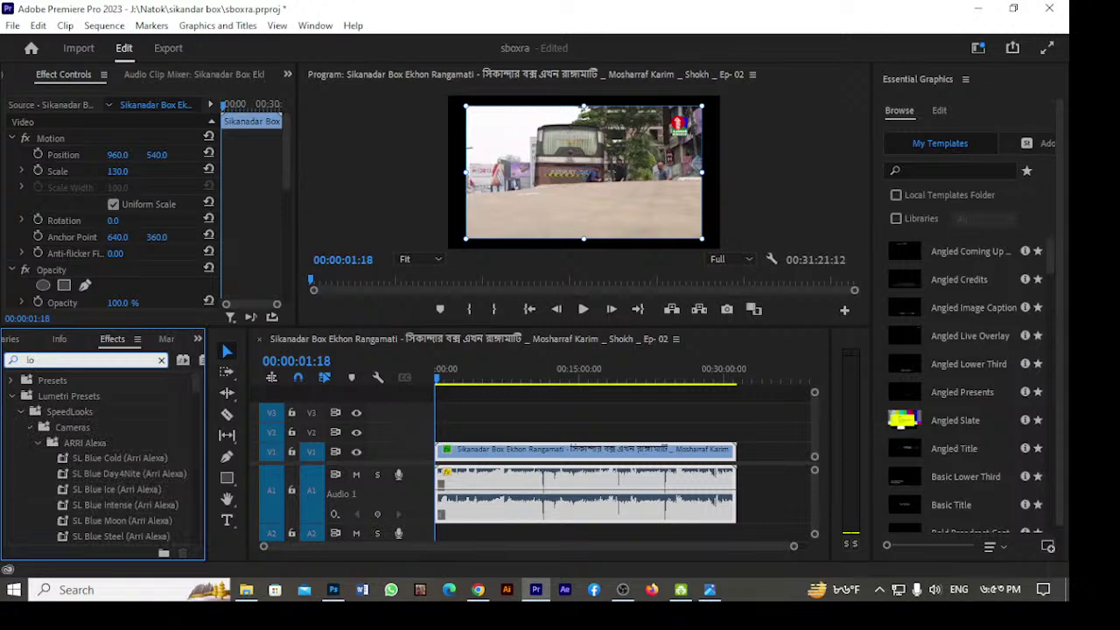
text(lor)
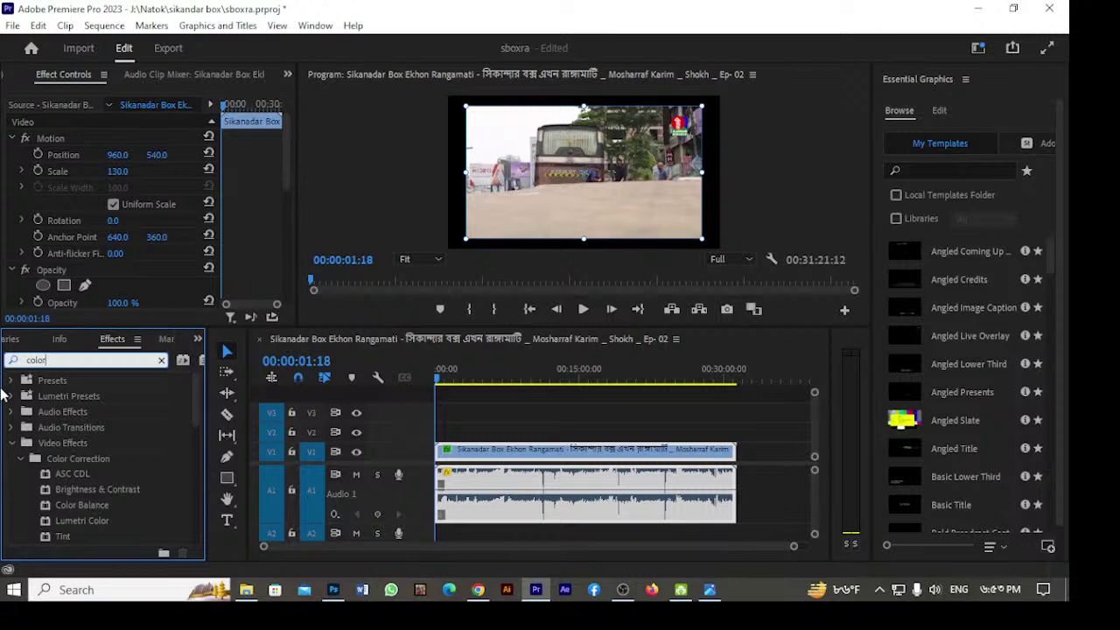
scroll(133, 491, down, 1)
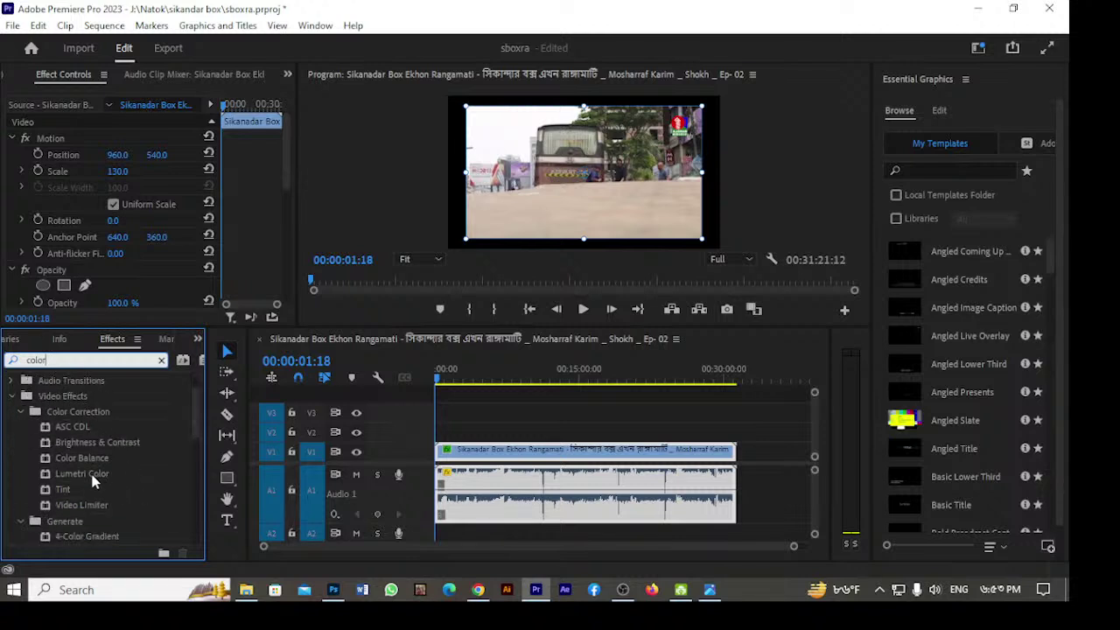
click(94, 478)
drag(372, 473, 480, 451)
drag(440, 385, 441, 388)
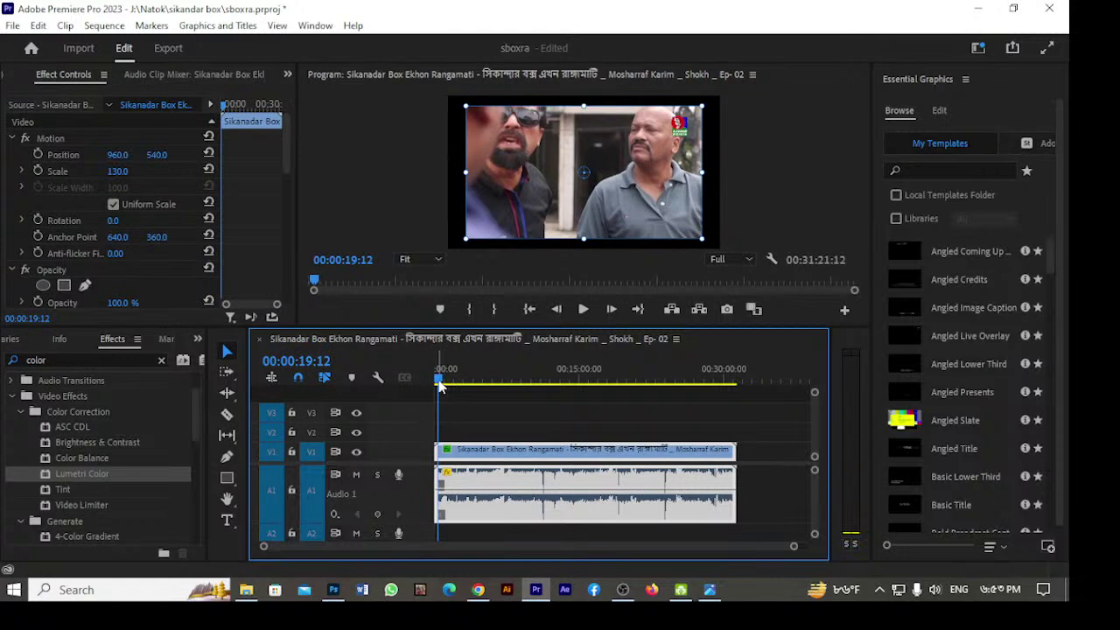
scroll(85, 236, down, 5)
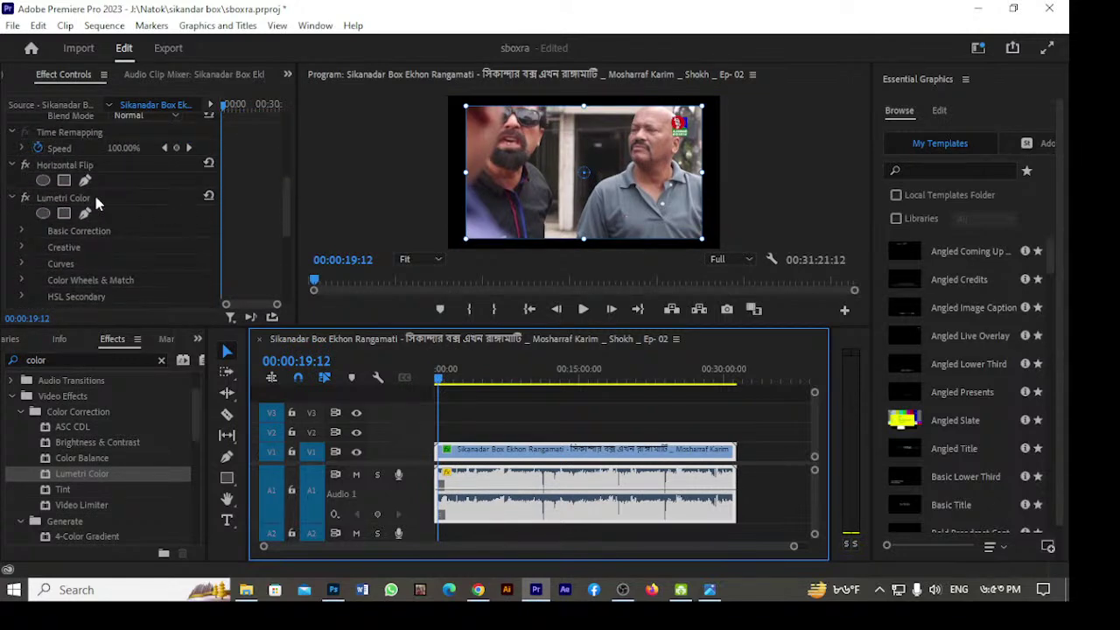
click(22, 232)
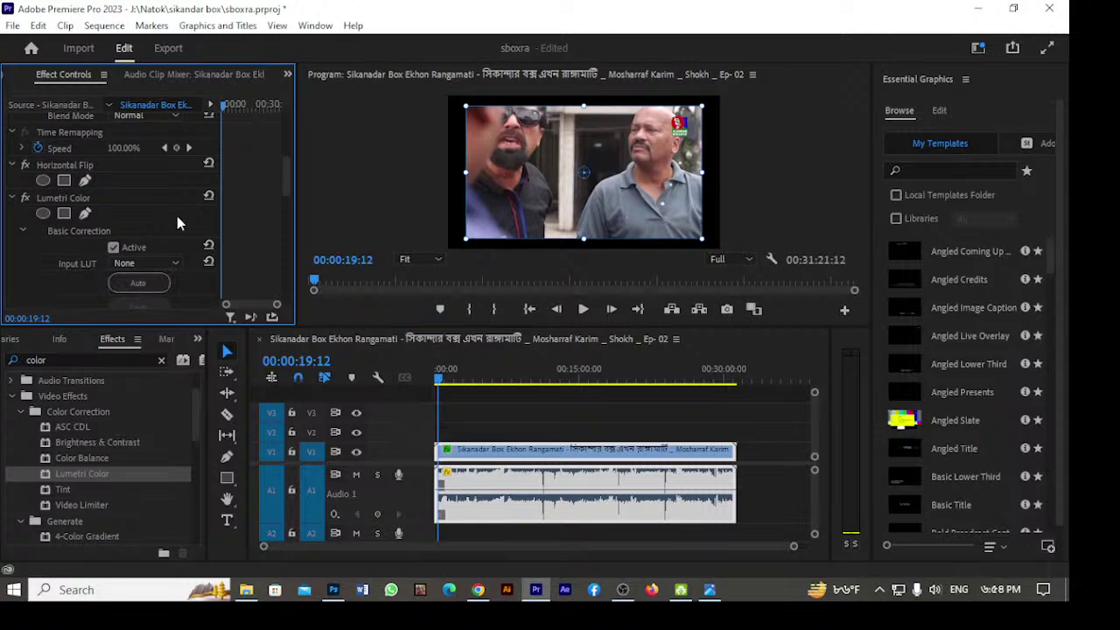
scroll(175, 212, down, 1)
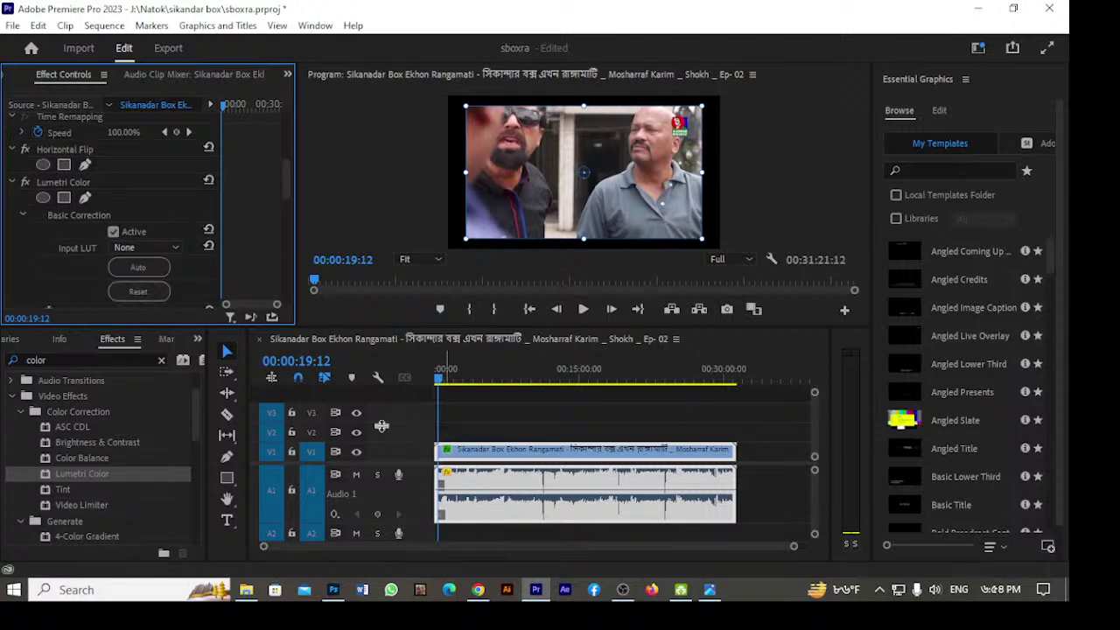
Ripple-trim the episode's opening from the sequence start up to about 00:00:09:14, closing the gap.
mouse_move(438, 388)
mouse_down()
mouse_move(481, 398)
mouse_move(420, 400)
mouse_up()
key(space)
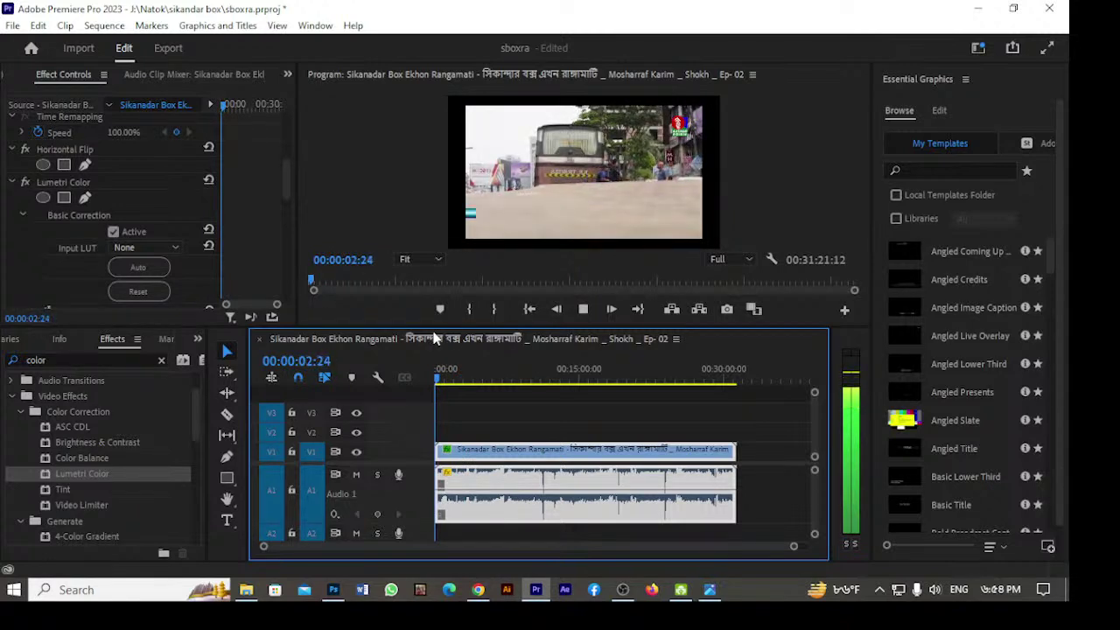
key(space)
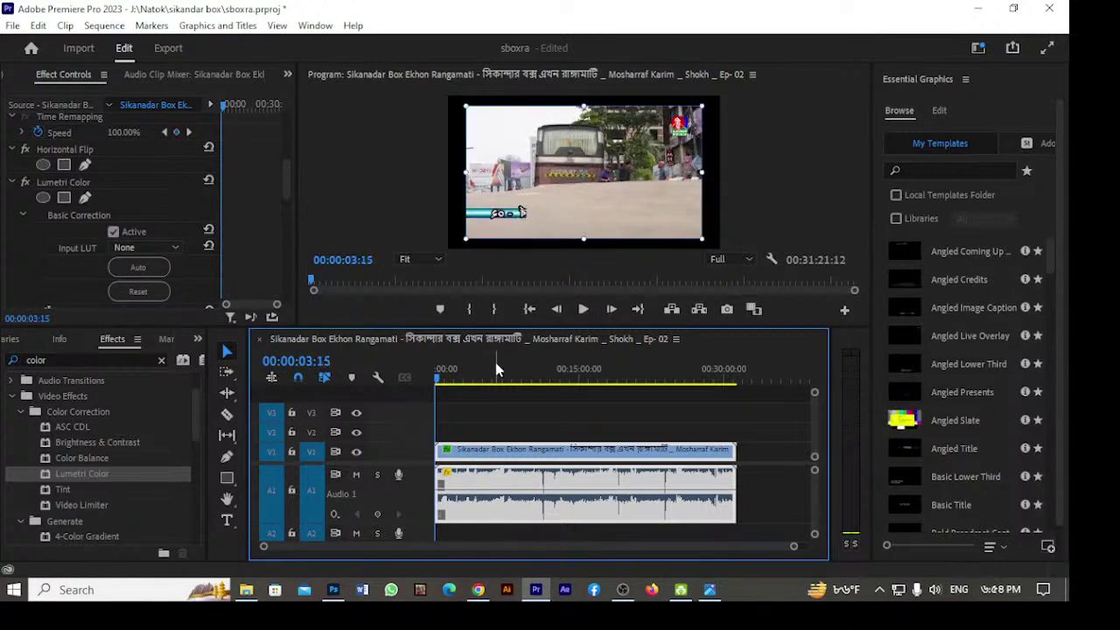
drag(440, 383, 441, 385)
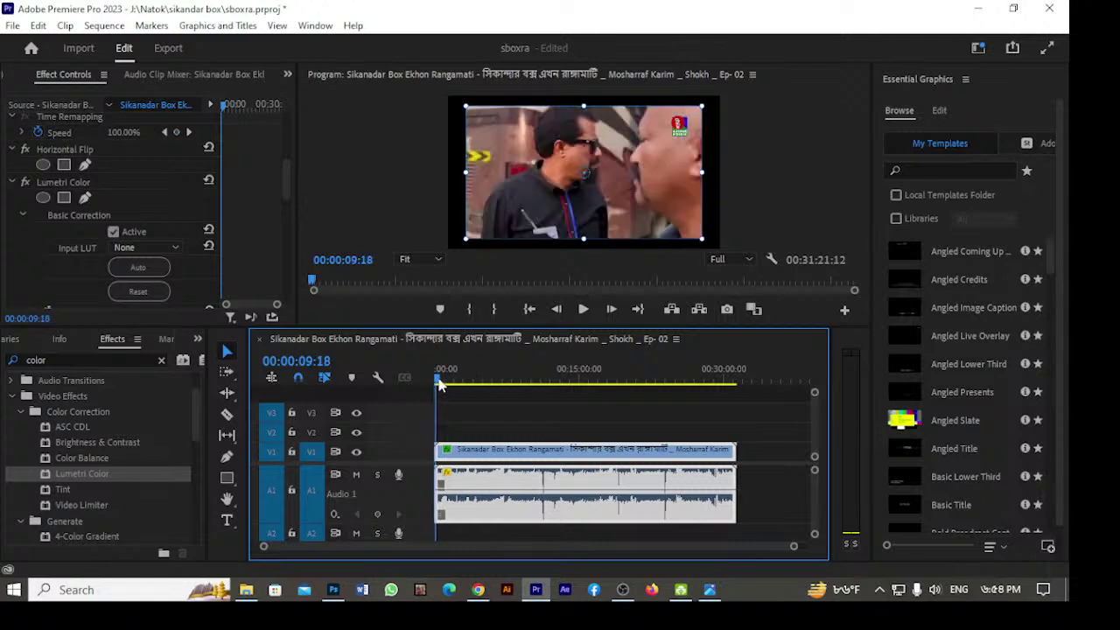
key(space)
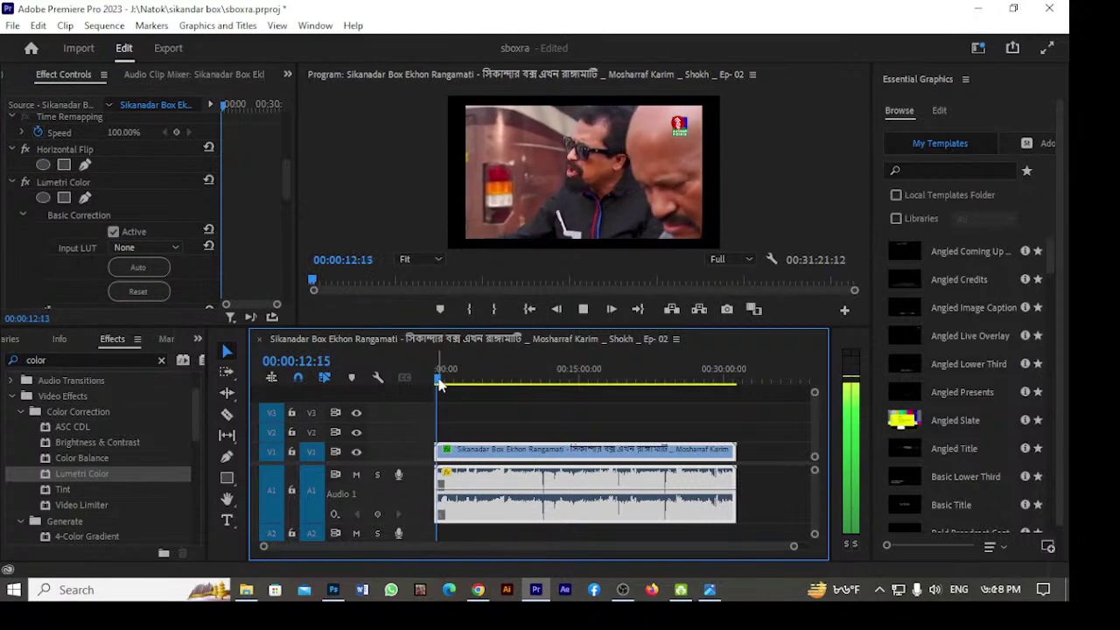
key(=)
key(=)
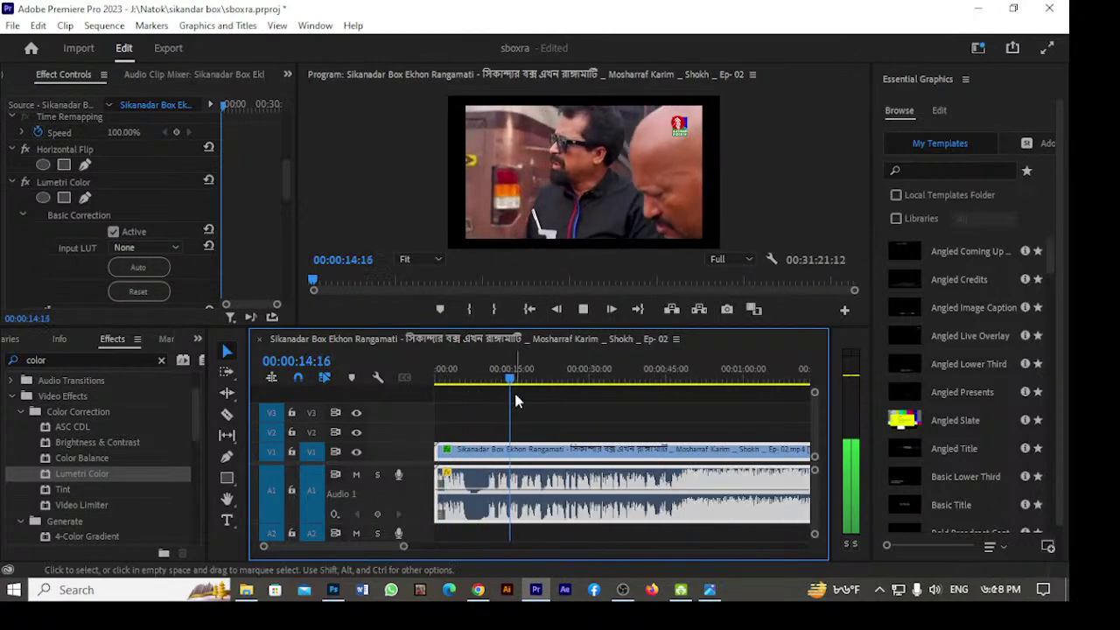
drag(515, 381, 484, 387)
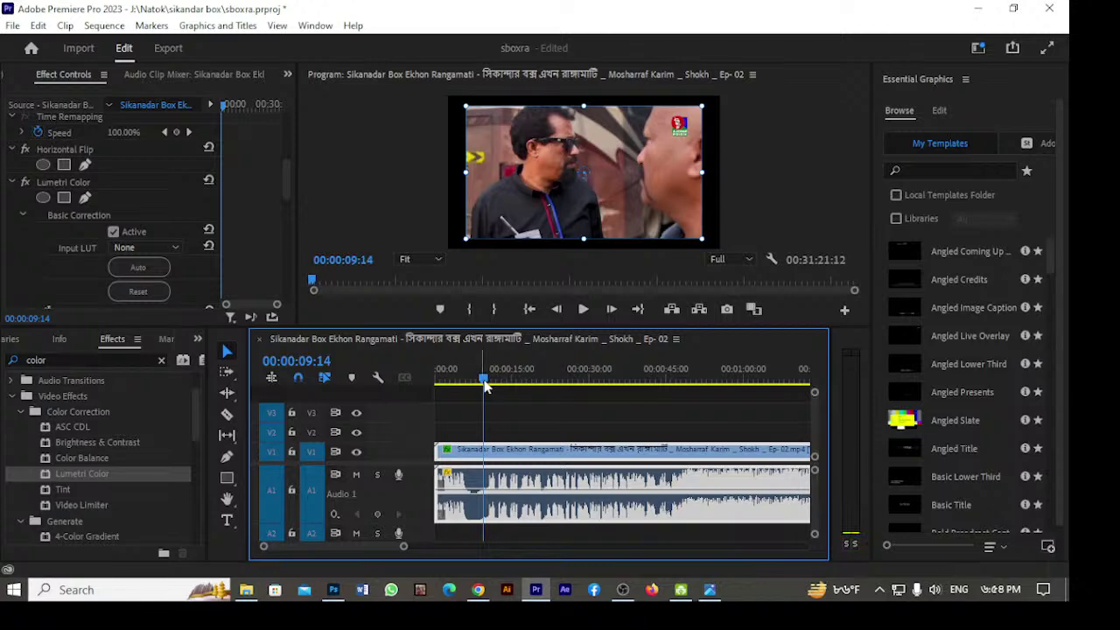
key(q)
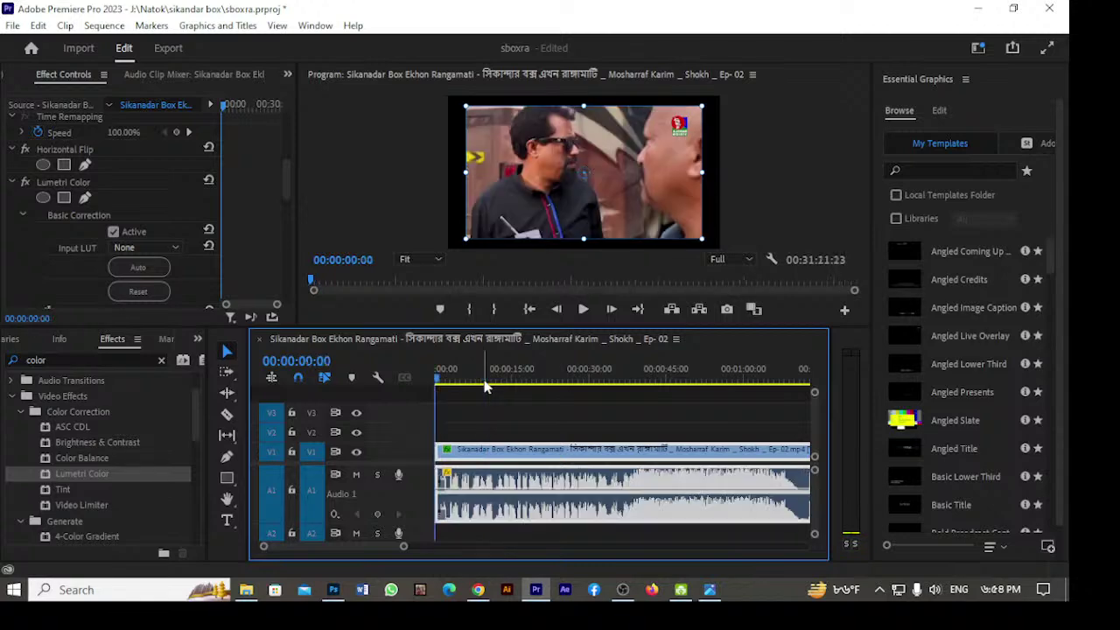
Switch to the Razor tool, magnify the start of the timeline and play the opening to locate the first speech.
click(226, 416)
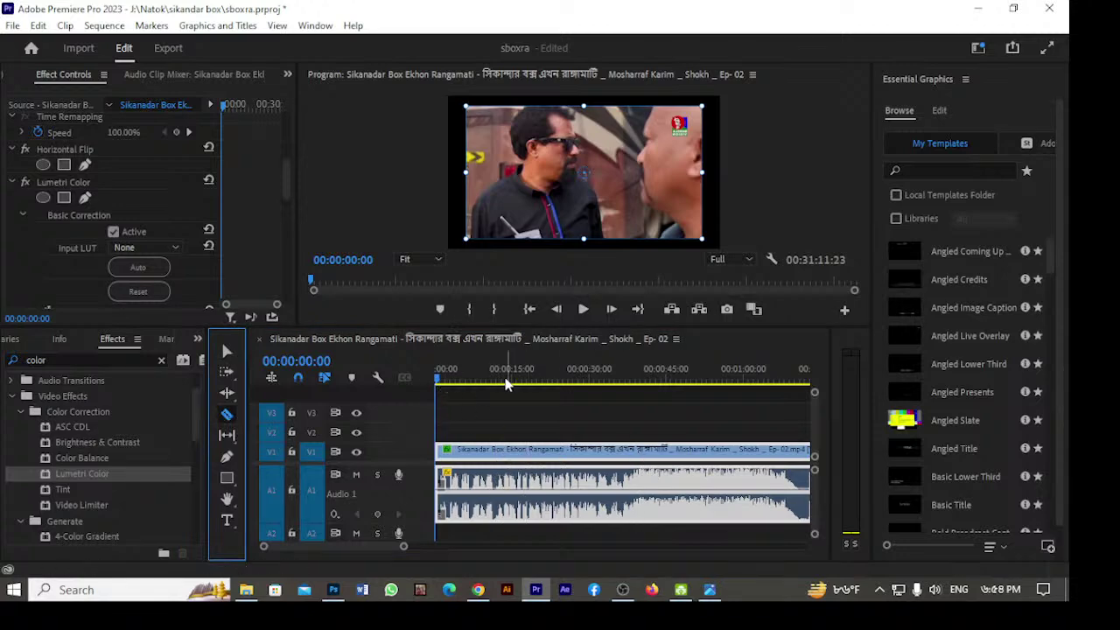
click(440, 383)
key(space)
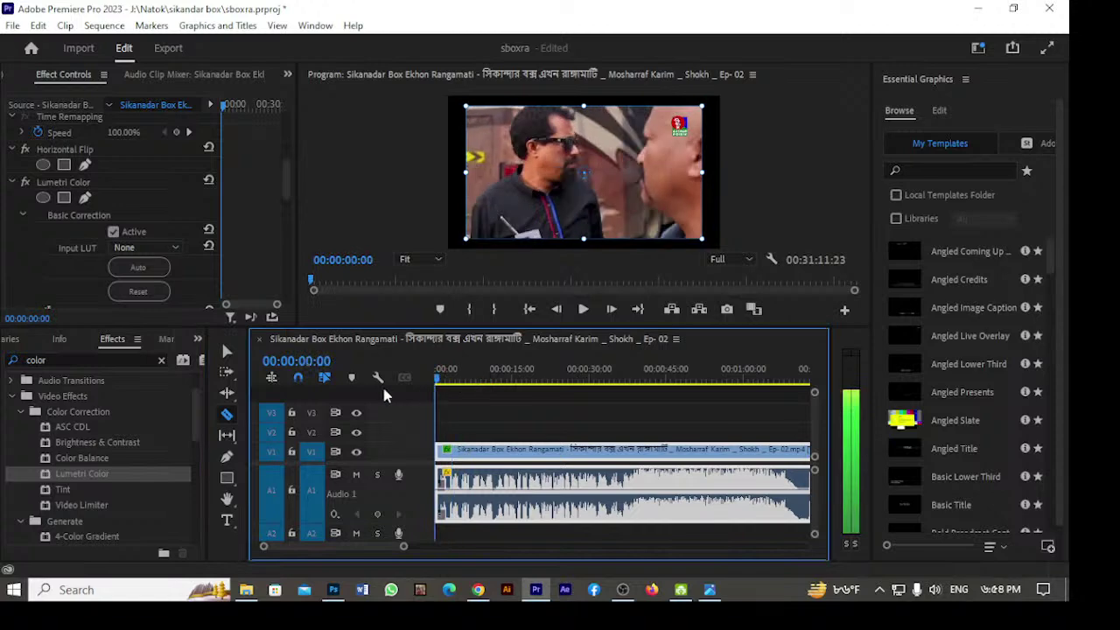
key(=)
key(=)
key(=)
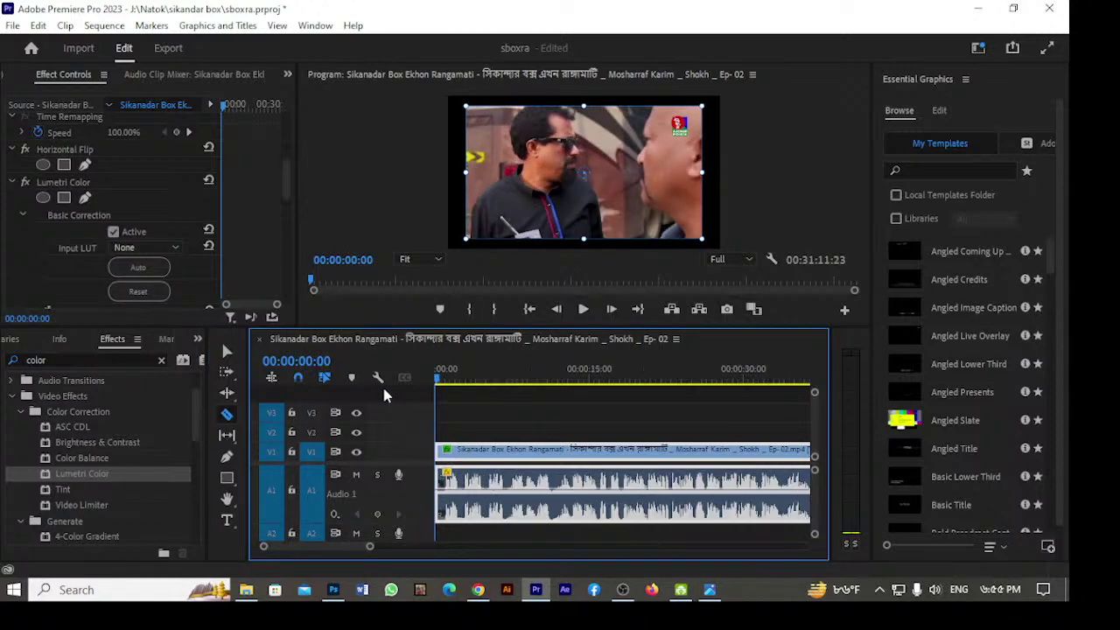
key(space)
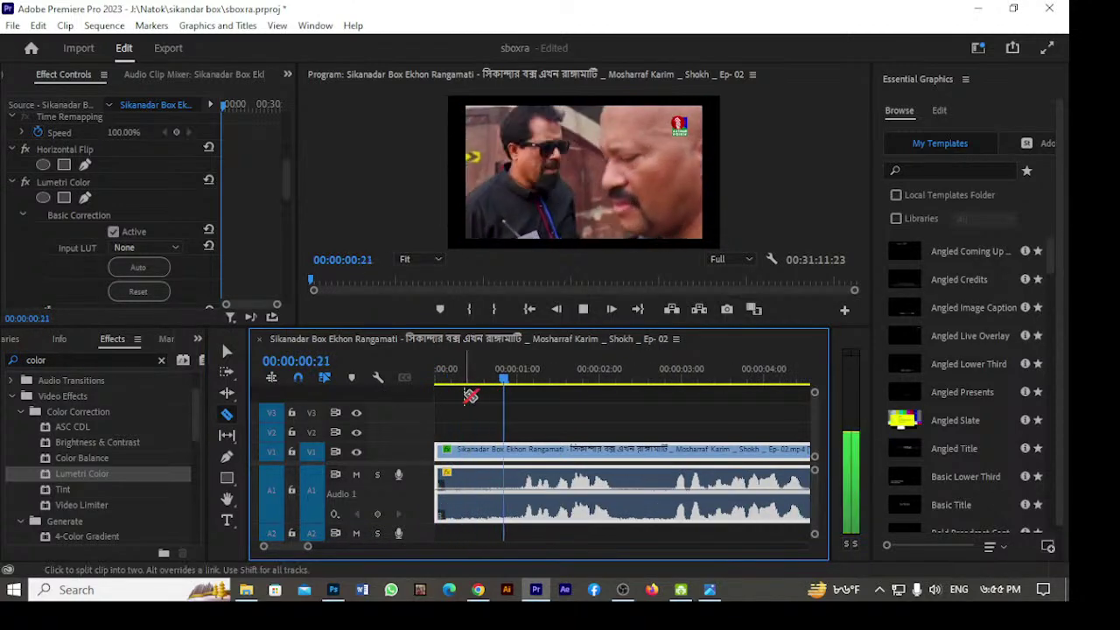
key(space)
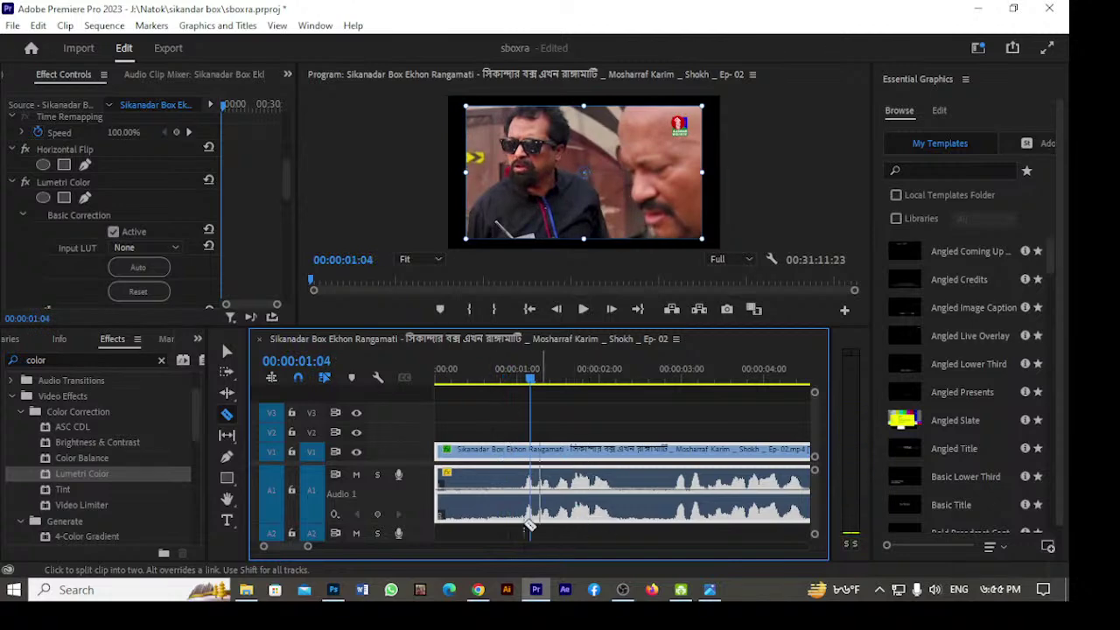
Ripple-trim the episode's opening from the sequence start up to 00:00:01:01, closing the gap.
double_click(417, 490)
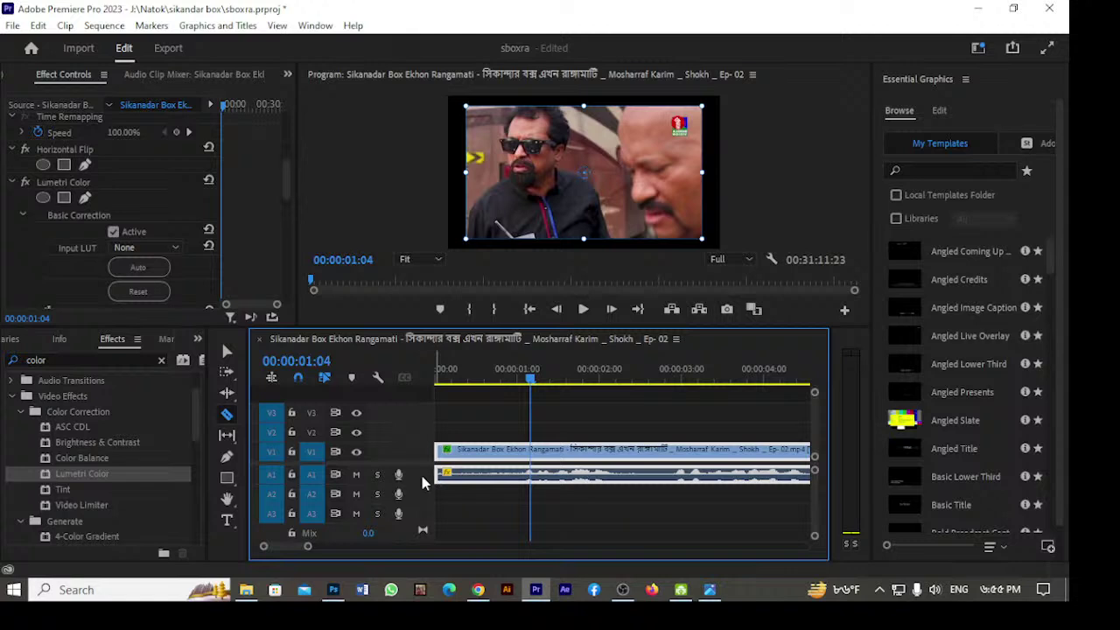
double_click(422, 479)
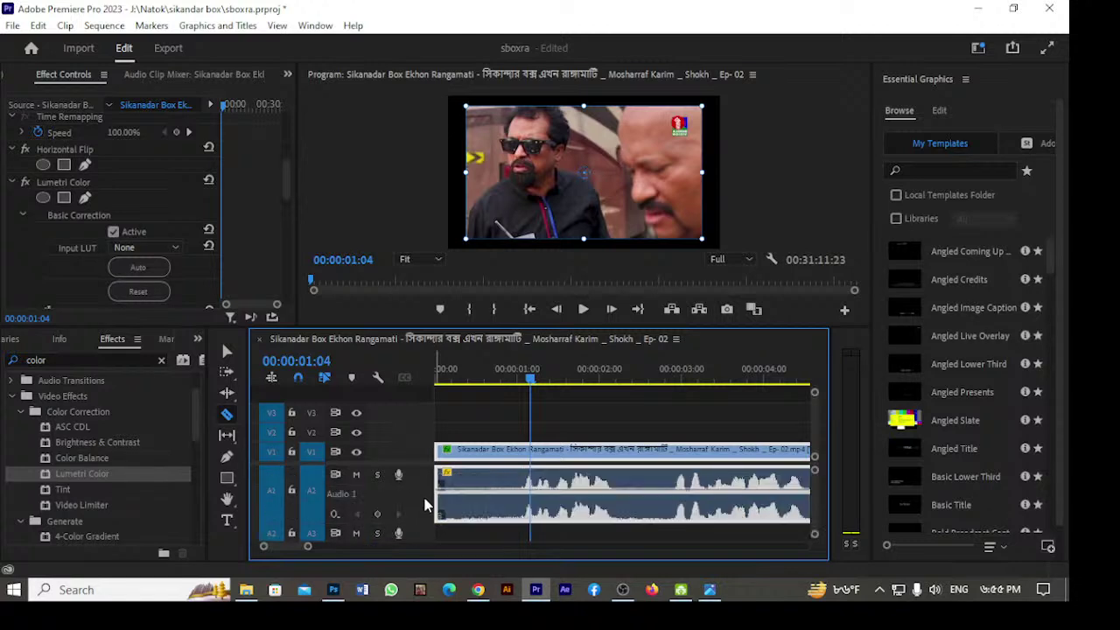
drag(530, 380, 521, 384)
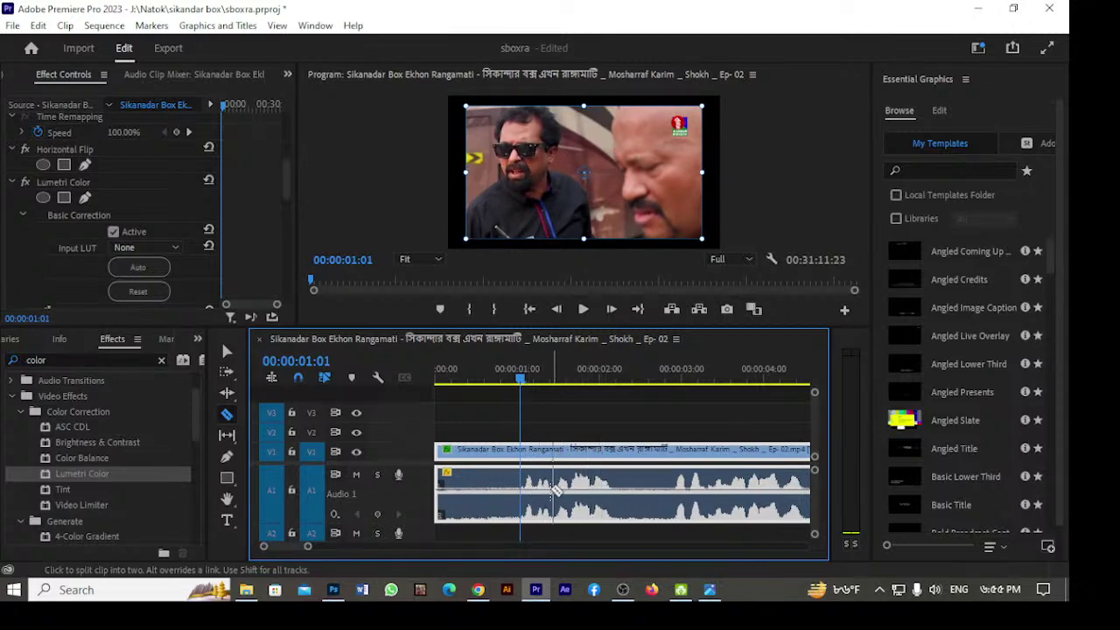
mouse_move(519, 380)
mouse_down()
mouse_move(476, 382)
mouse_move(508, 385)
mouse_move(520, 401)
mouse_up()
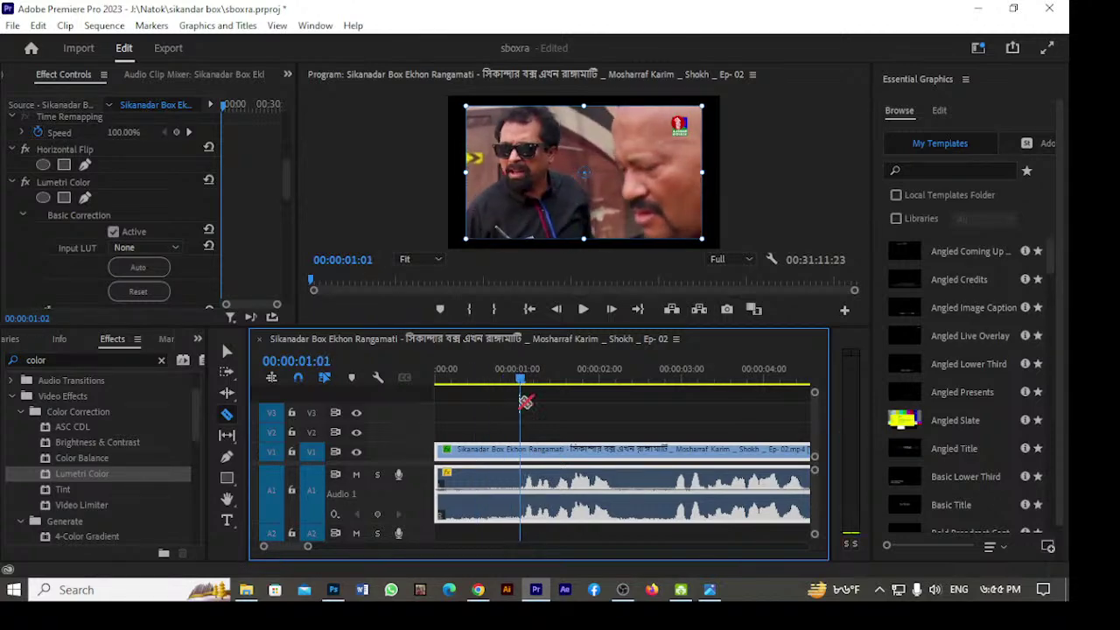
key(Home)
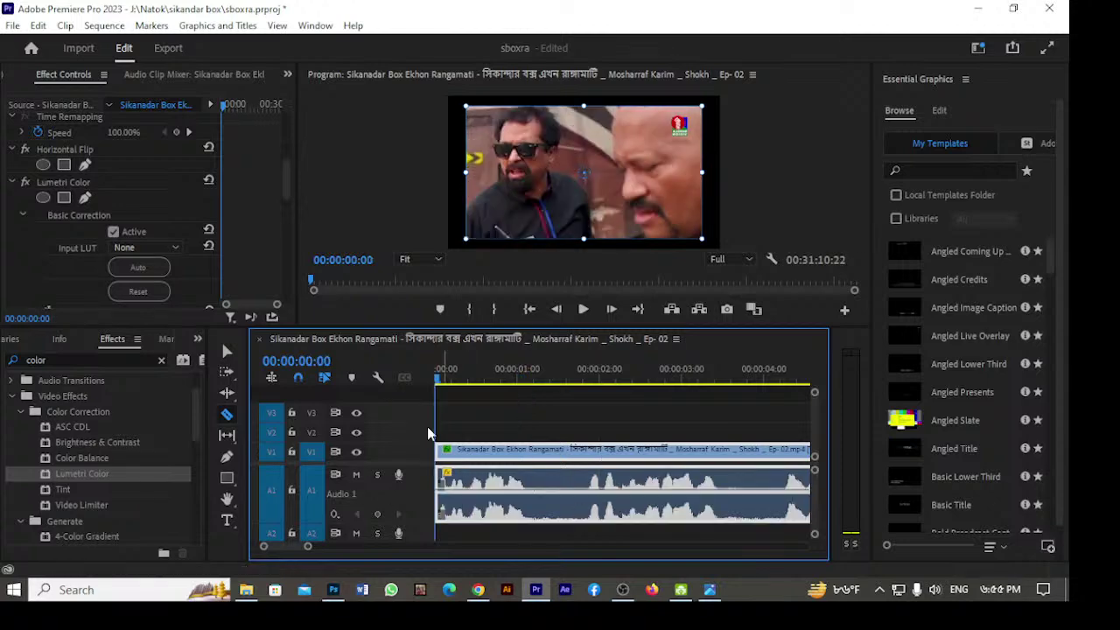
Split the episode at the end of the first spoken line, 00:00:01:03, and ripple-trim the following pause up to 00:00:01:21.
key(space)
key(space)
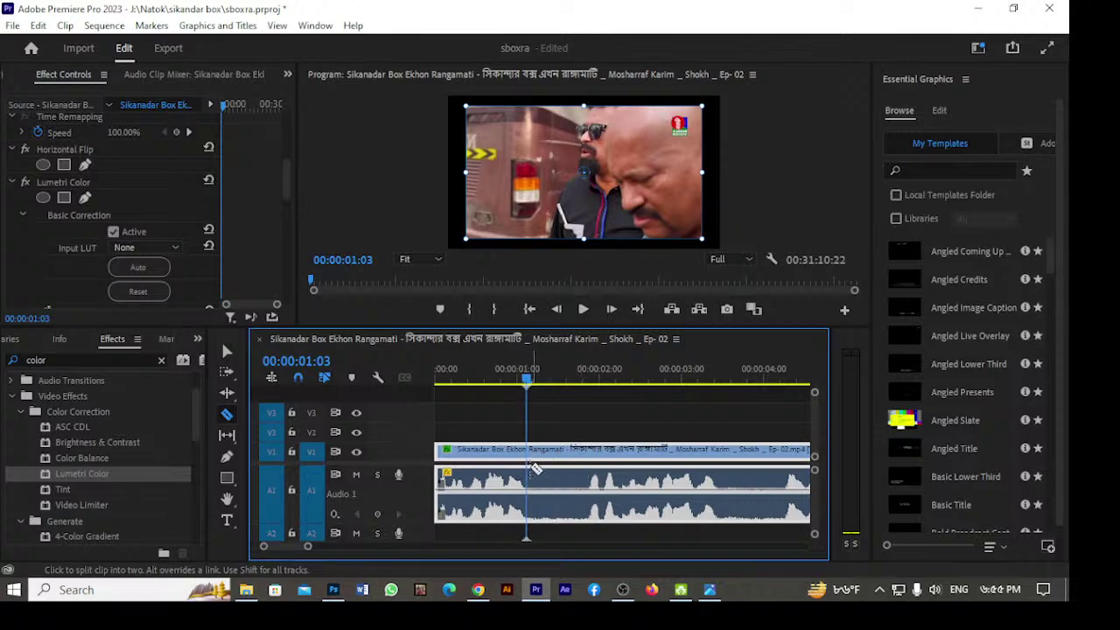
click(531, 449)
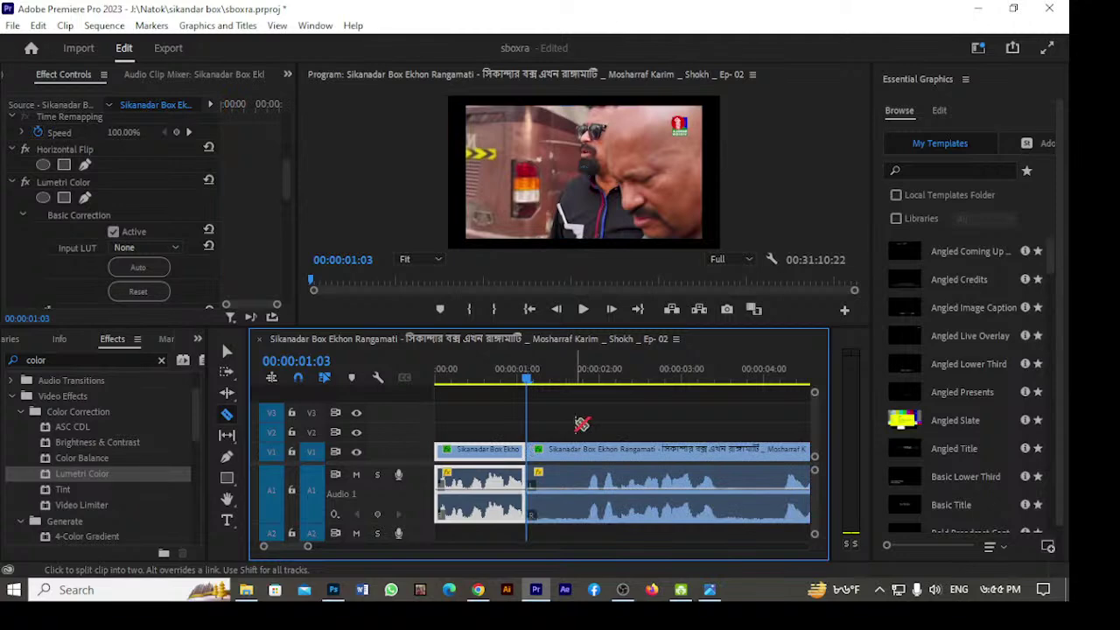
key(space)
key(space)
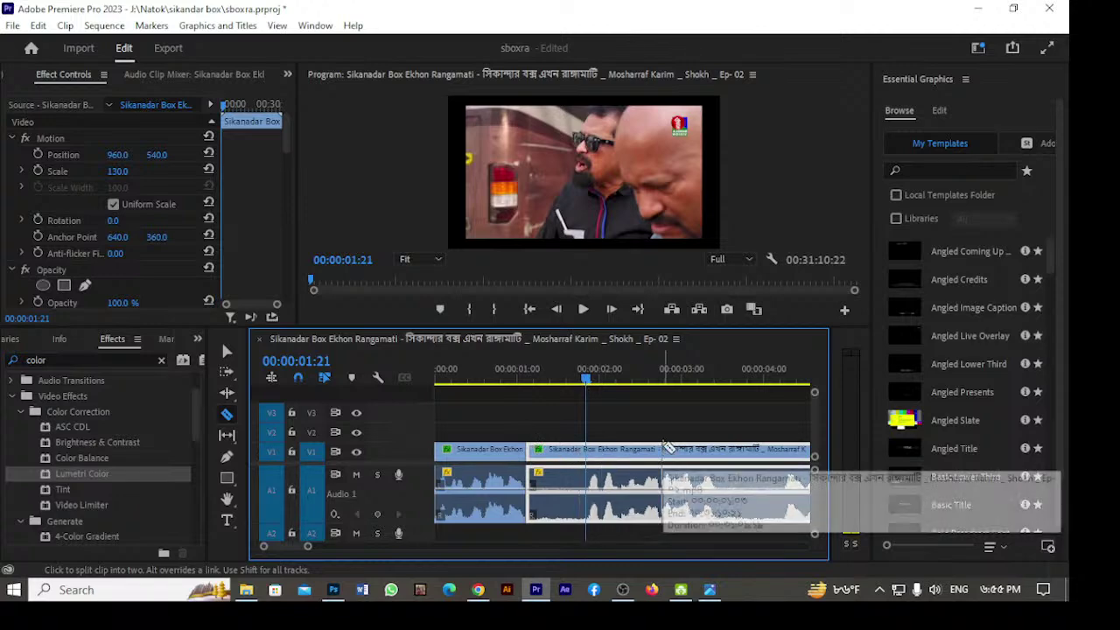
key(Up)
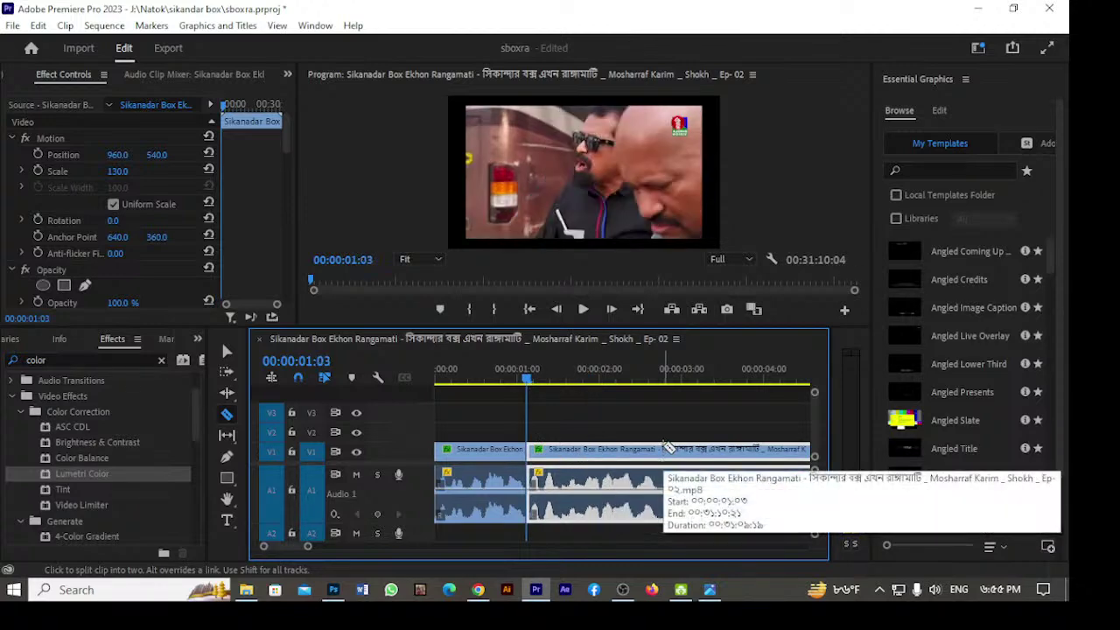
Play across the first cut to check it, then split the episode at the end of the second spoken line, 00:00:02:18.
click(505, 383)
key(space)
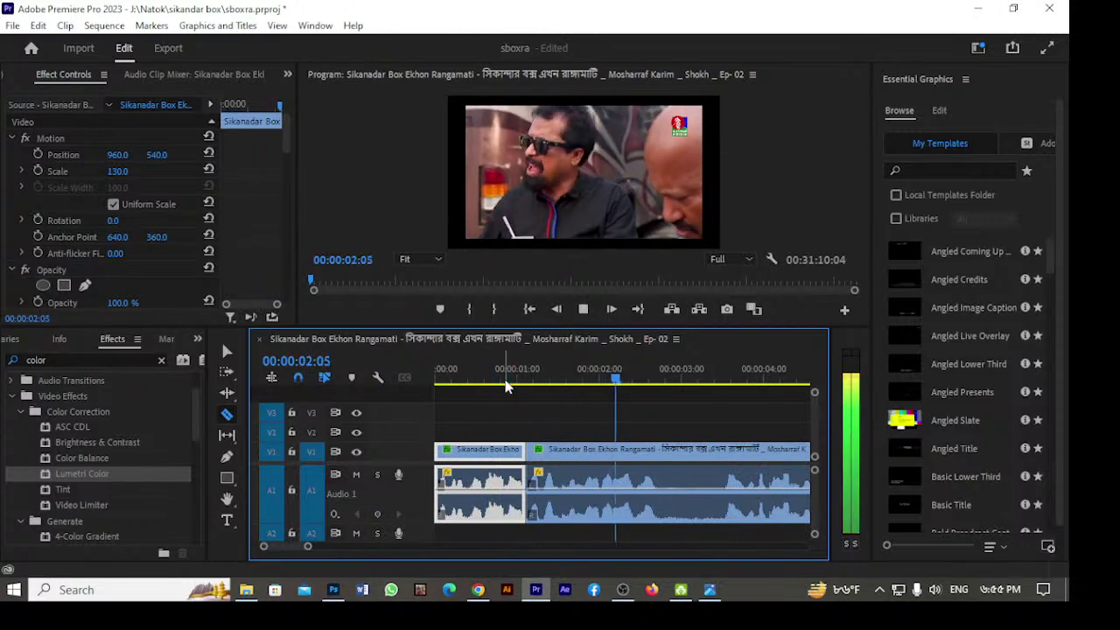
key(space)
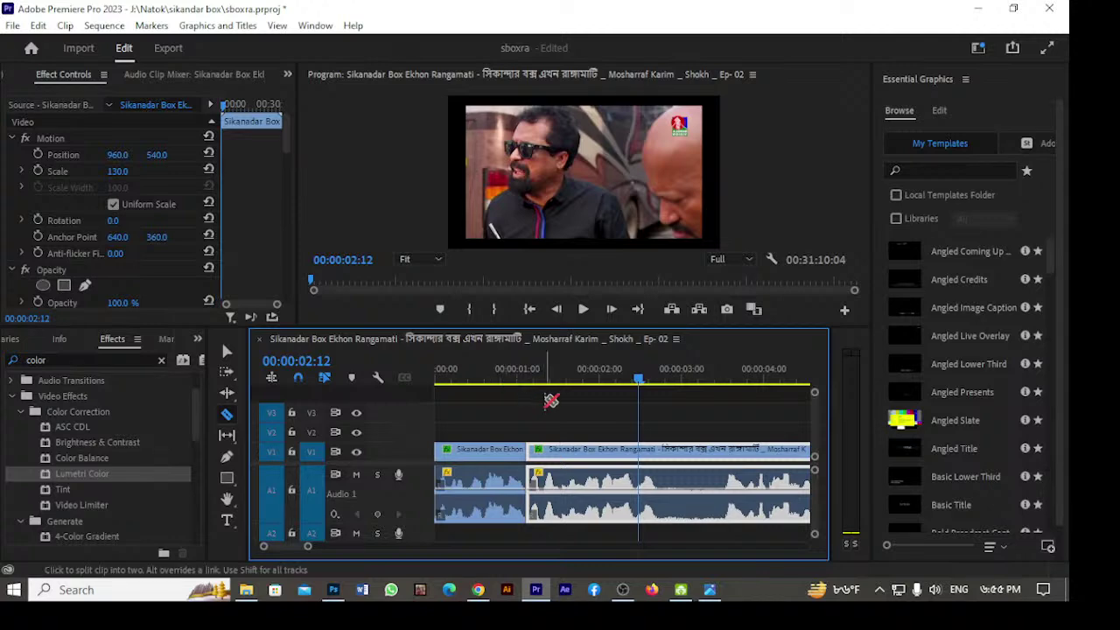
drag(639, 382, 583, 381)
key(space)
key(space)
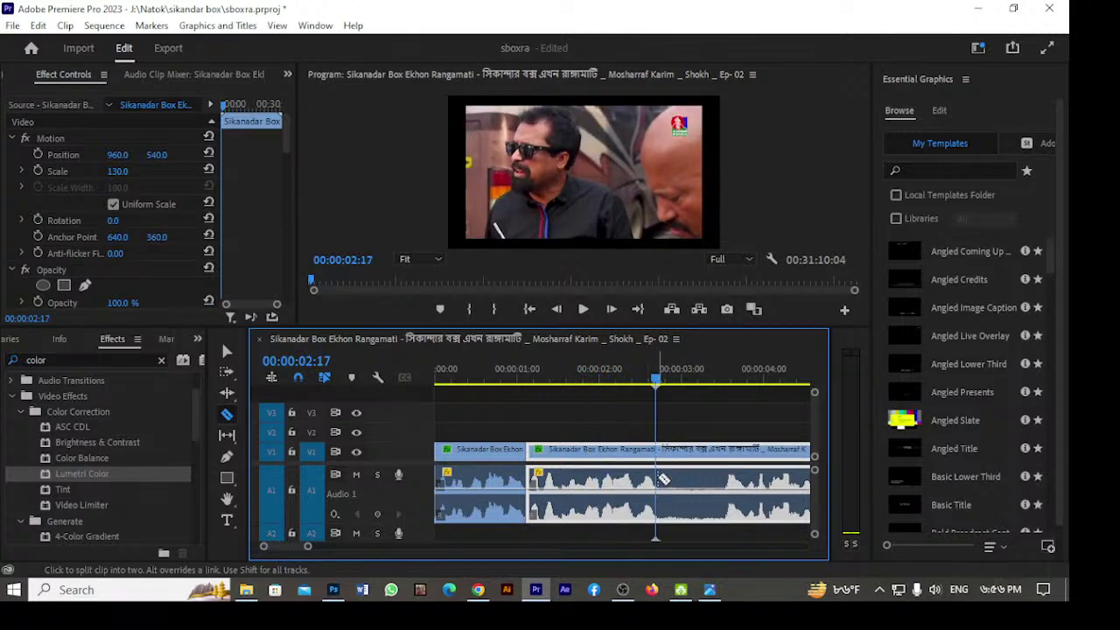
click(662, 383)
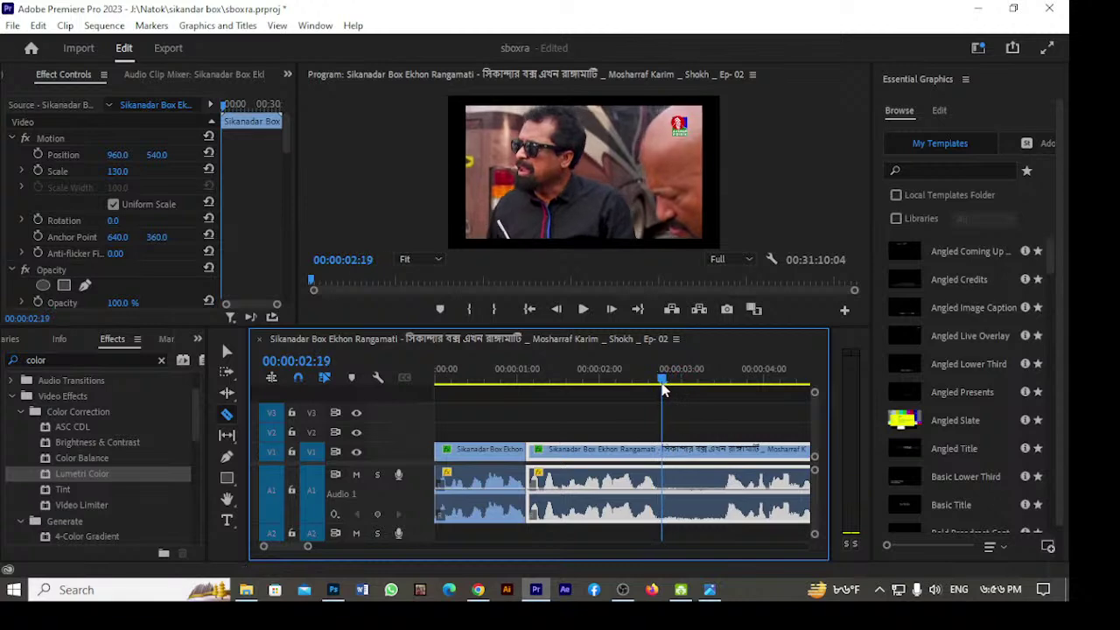
click(661, 451)
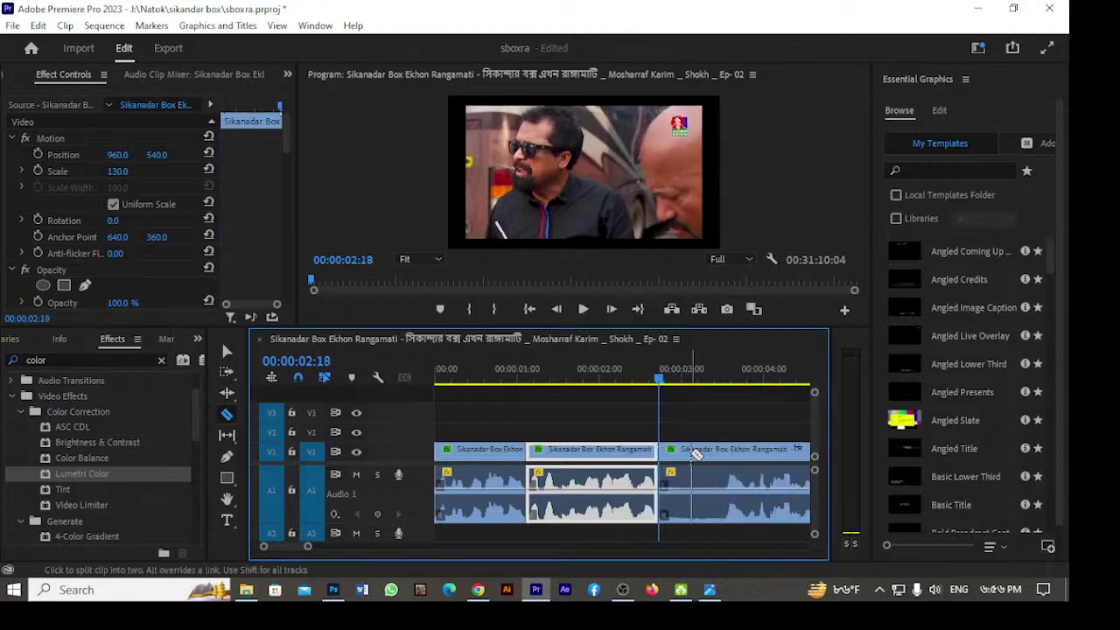
Ripple-trim the pause from the 00:00:02:18 cut up to where speech resumes at 00:00:03:13.
key(space)
key(space)
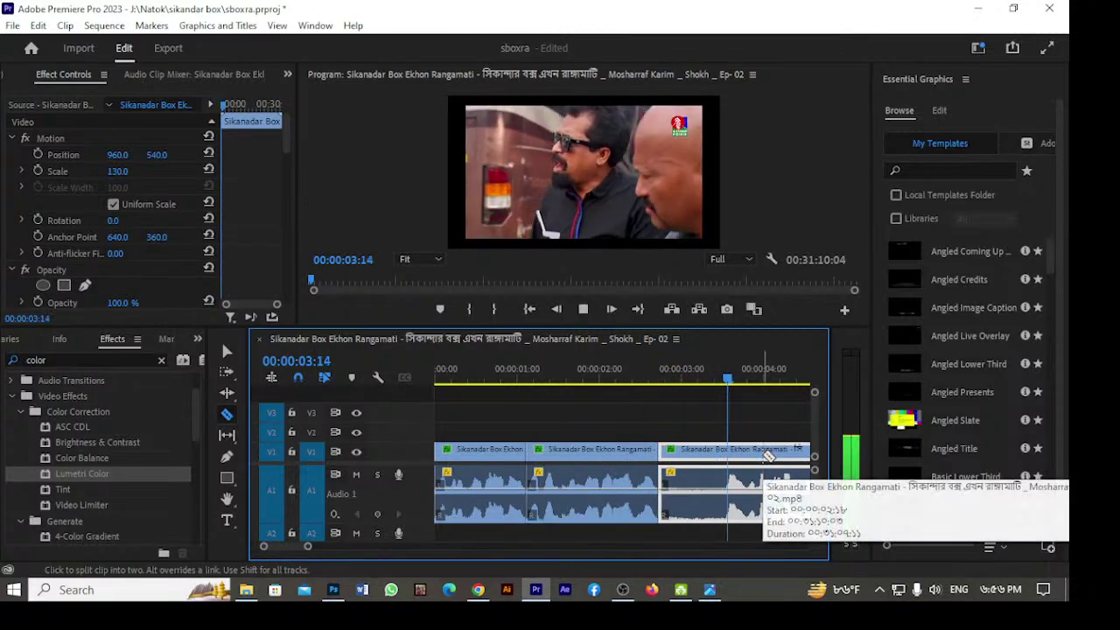
click(723, 384)
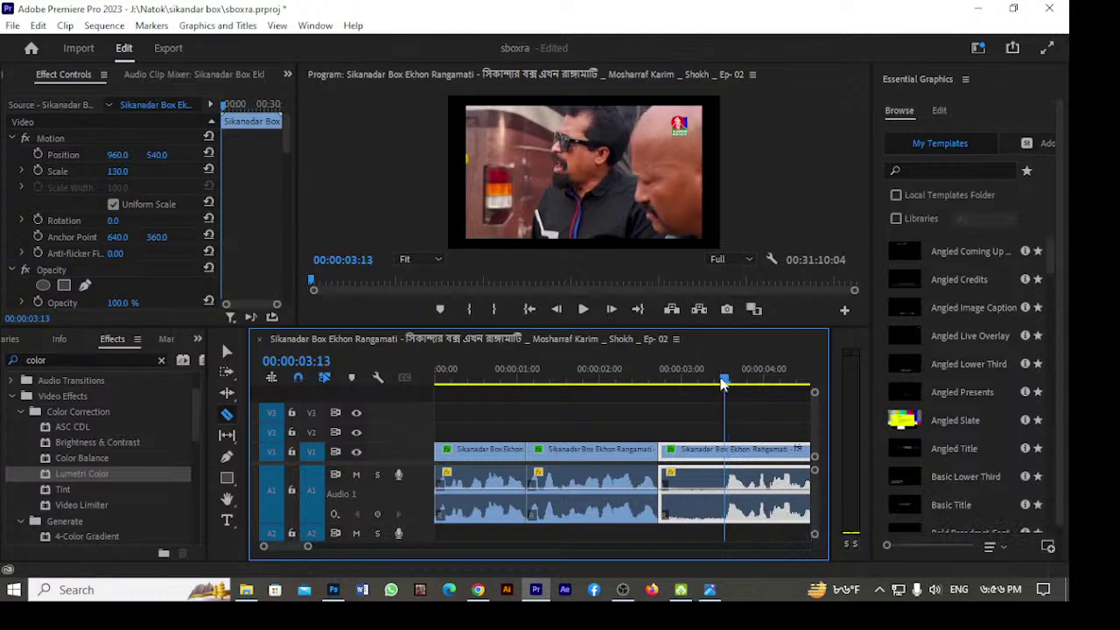
key(Up)
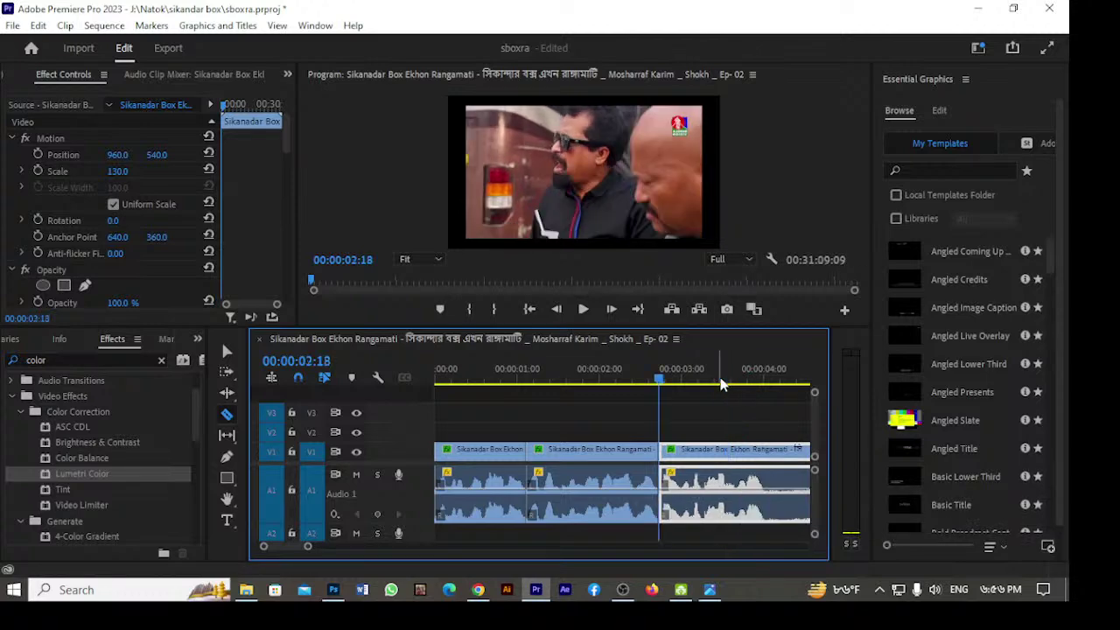
Play across the cut at 00:00:02:18 and split the episode at the end of the next spoken line, 00:00:04:02.
drag(656, 383, 646, 383)
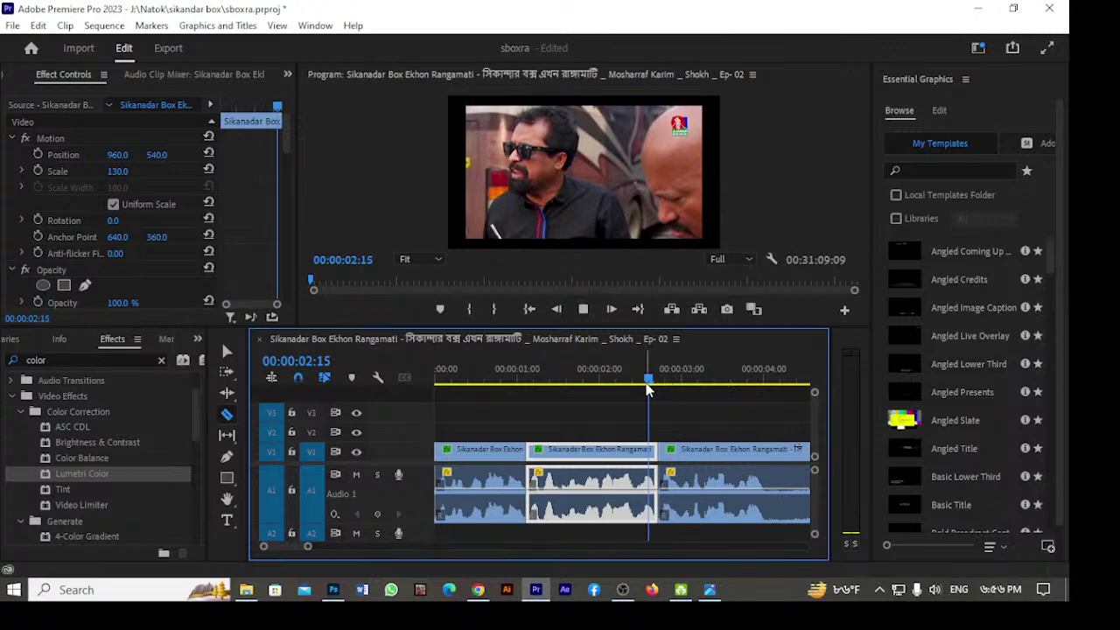
key(space)
key(space)
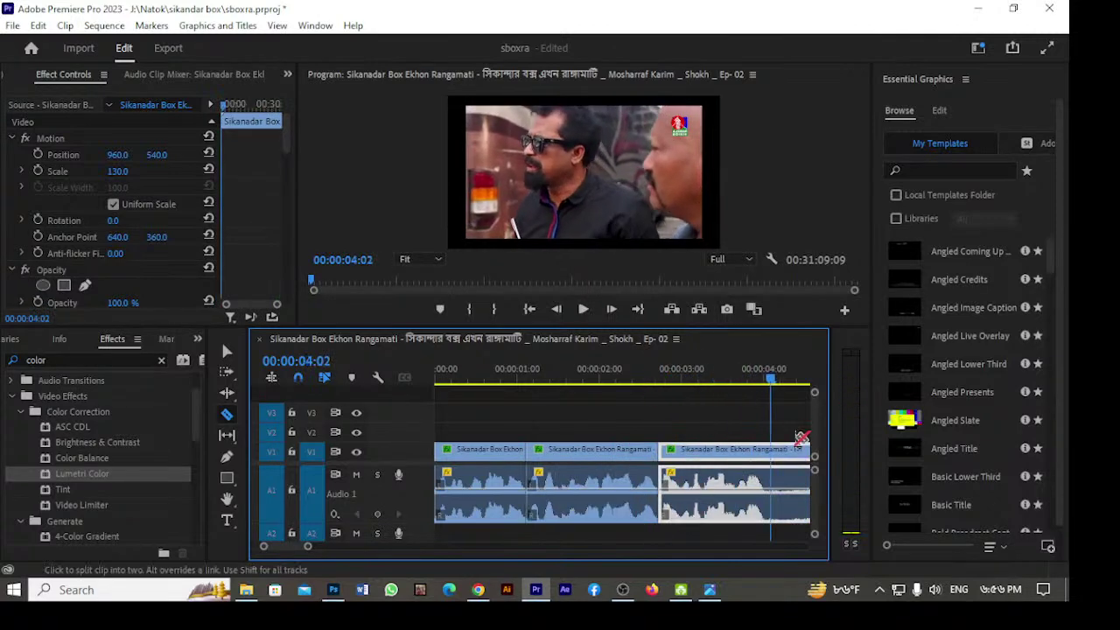
click(770, 448)
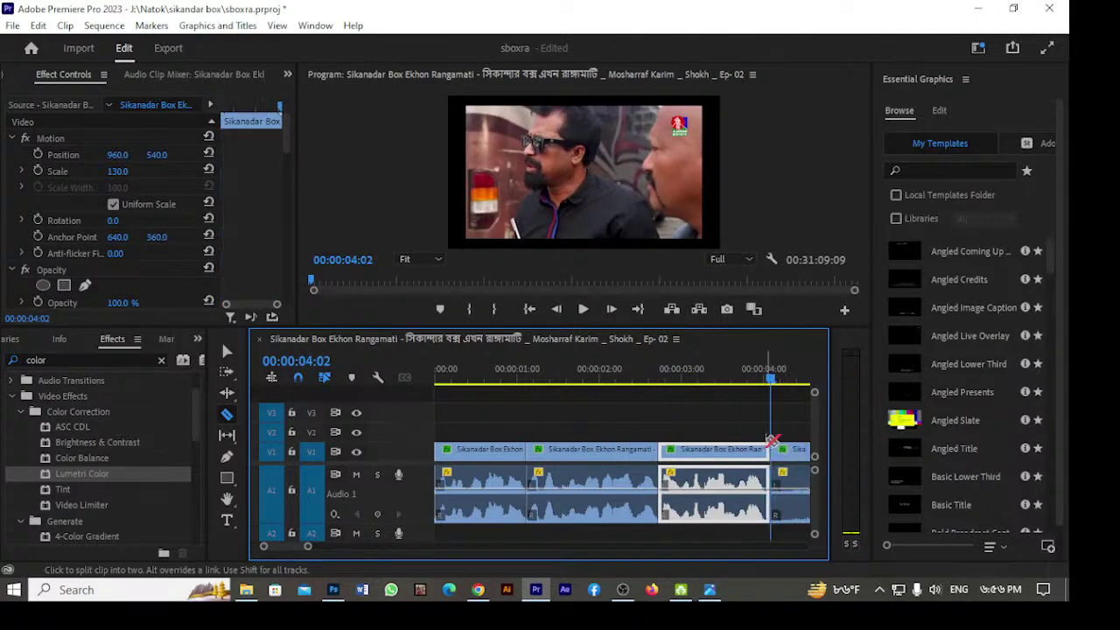
Widen the timeline area and ripple-trim the pause from the 00:00:04:02 cut up to 00:00:04:24.
drag(872, 387, 1035, 400)
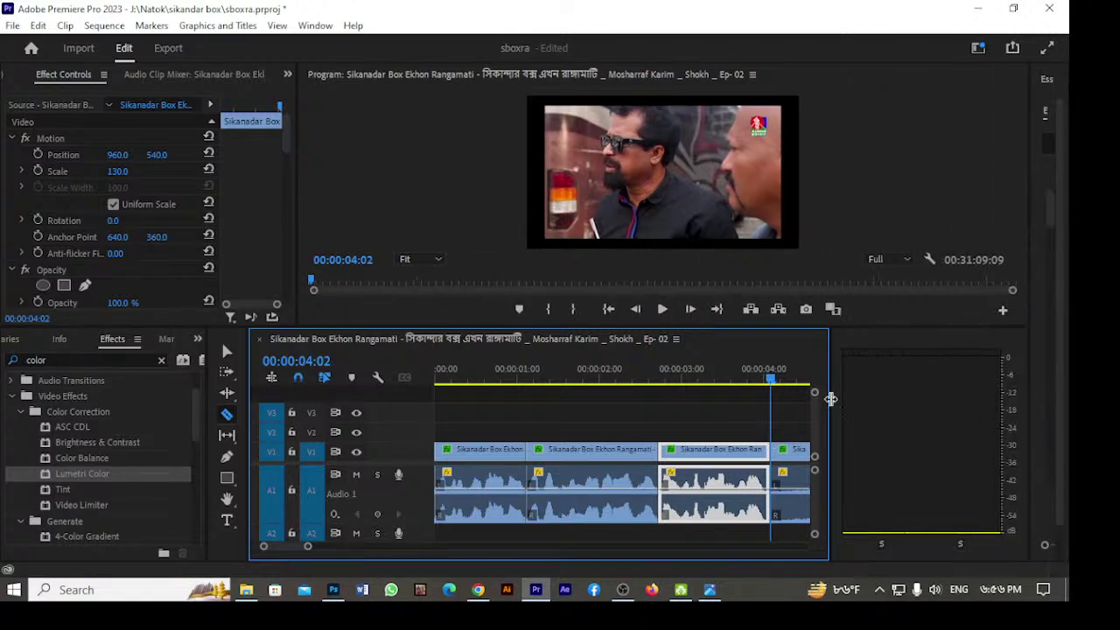
drag(830, 399, 1068, 410)
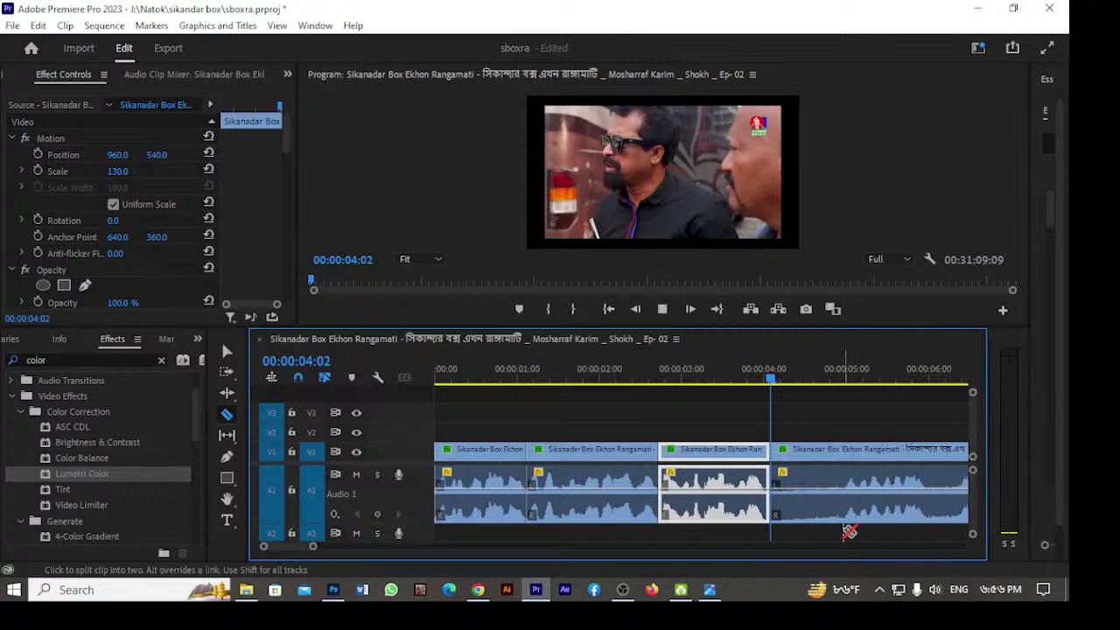
key(space)
key(space)
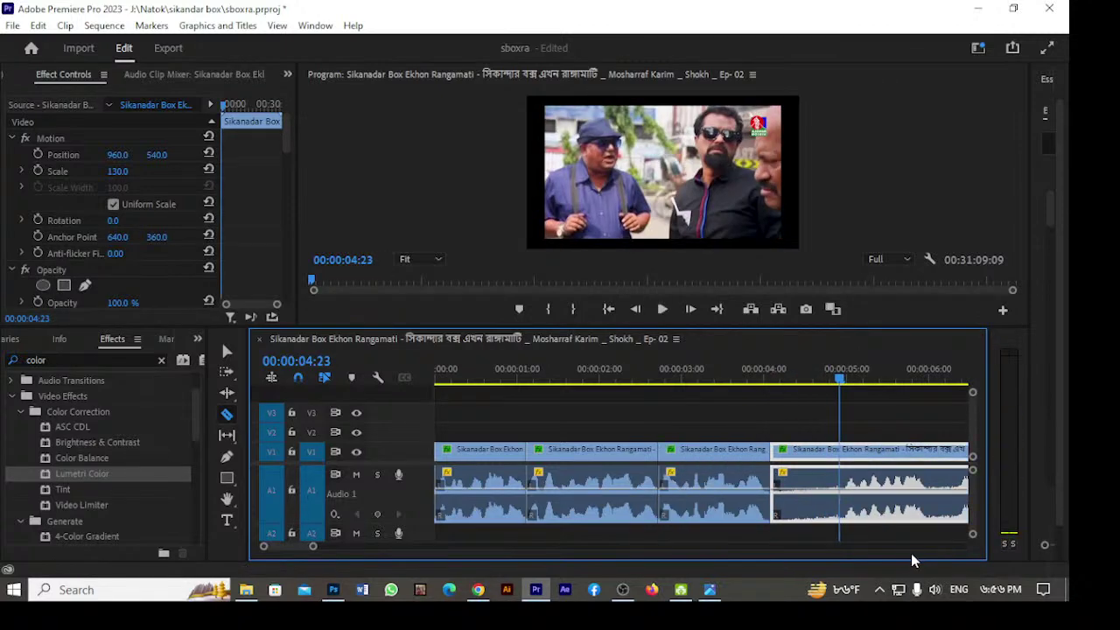
key(Right)
key(Right)
key(Right)
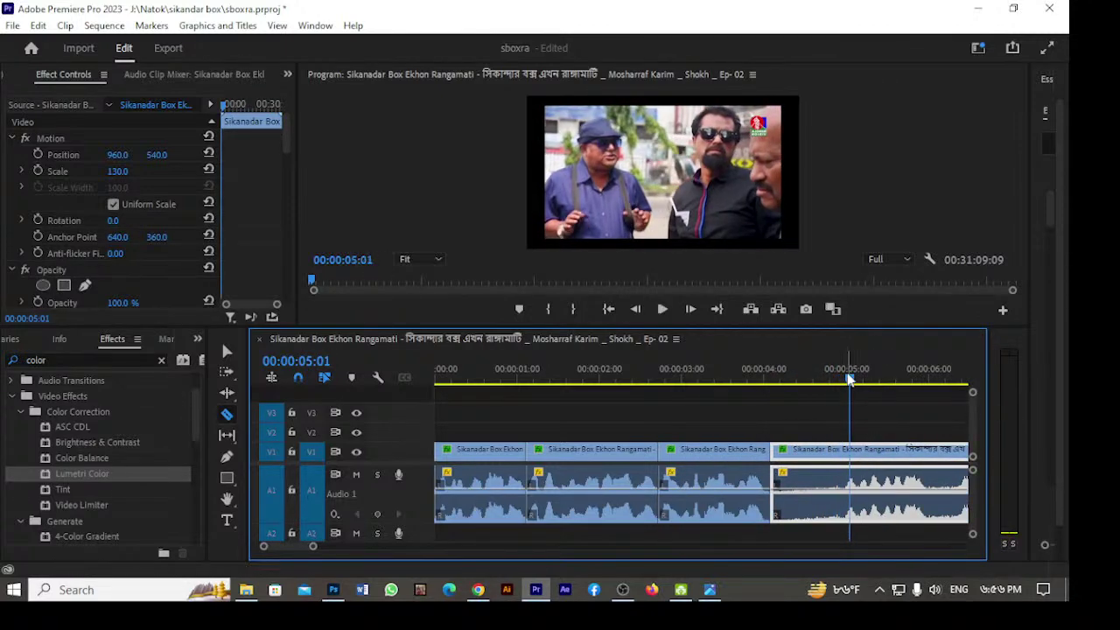
drag(849, 383, 841, 384)
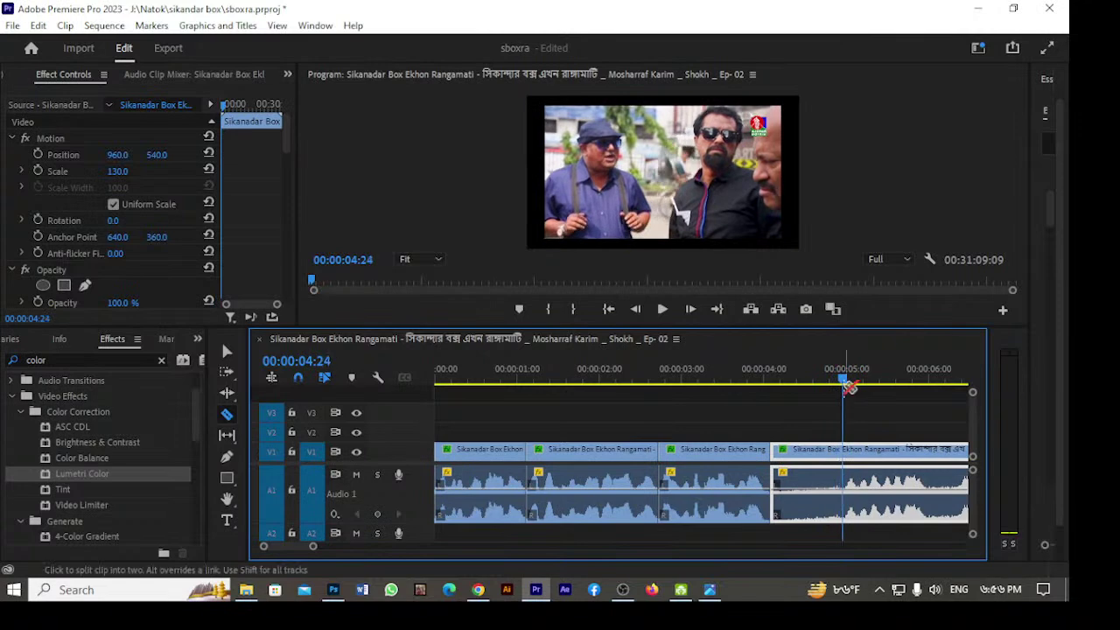
key(Up)
Split the episode at 00:00:05:03 after the next spoken line and ripple-trim the short pause following the cut.
key(space)
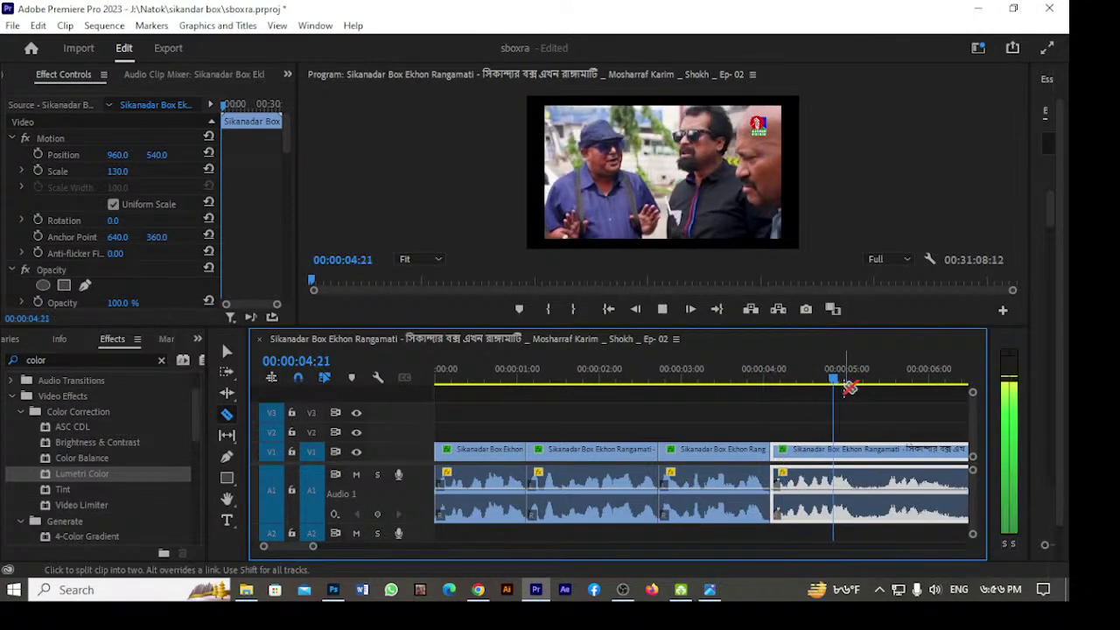
key(space)
drag(865, 378, 857, 378)
click(862, 448)
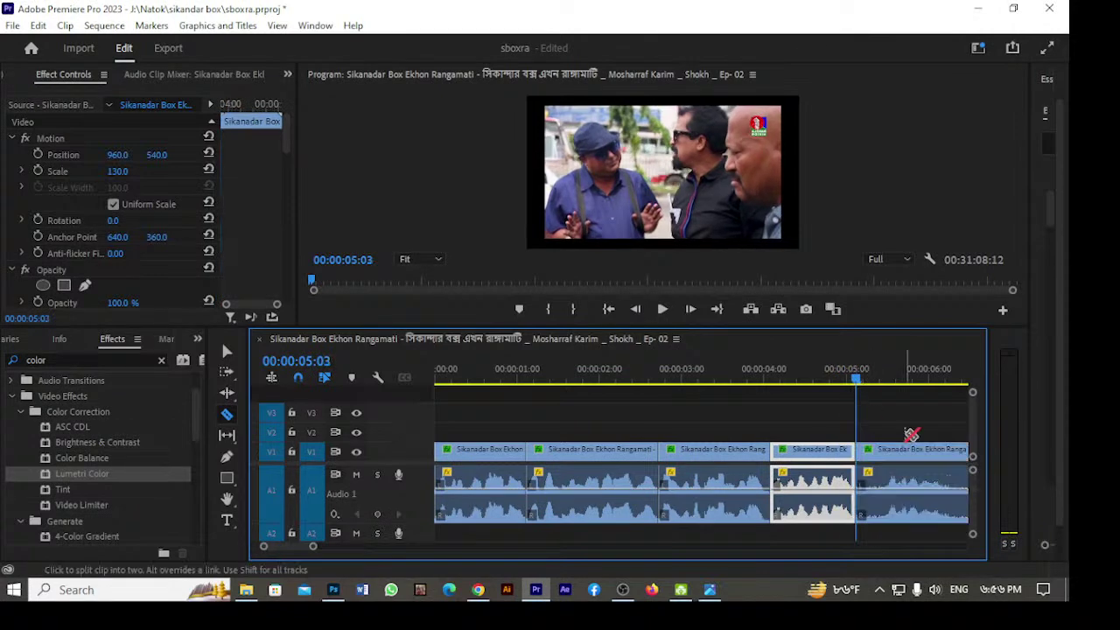
key(space)
key(space)
key(Up)
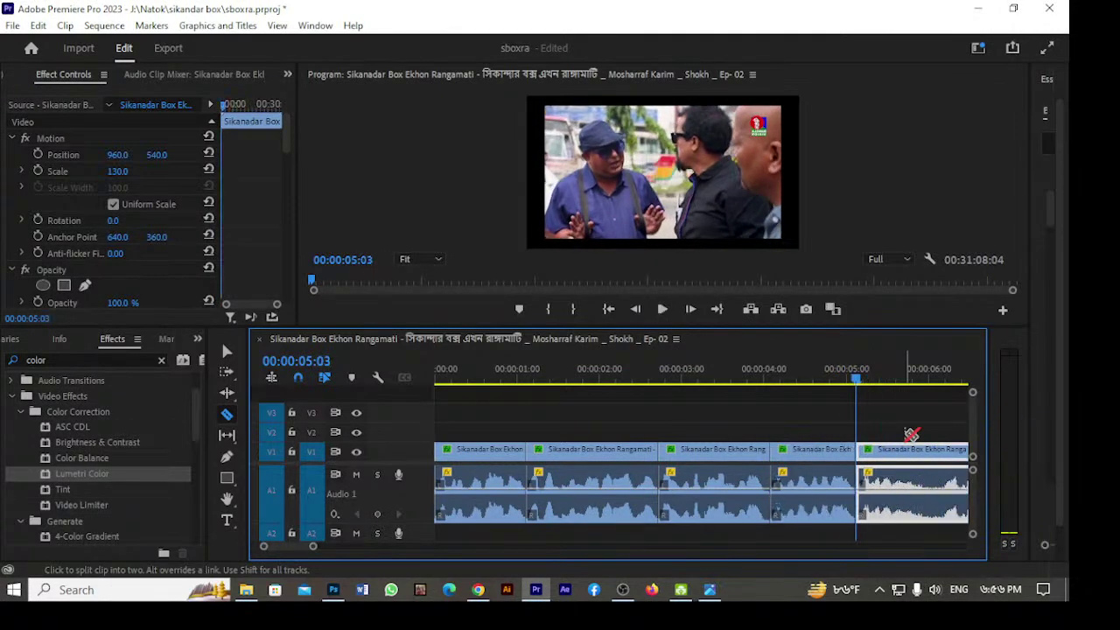
Play on from the 00:00:05:03 cut, split the episode at 00:00:07:09 and ripple-trim the following pause up to where speech resumes.
key(space)
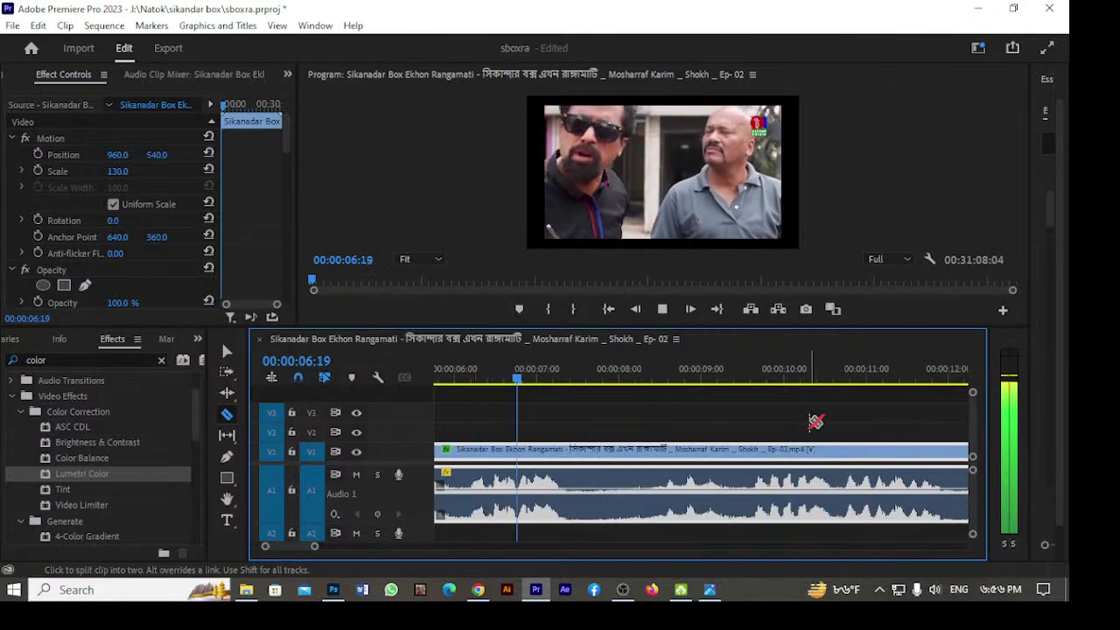
key(space)
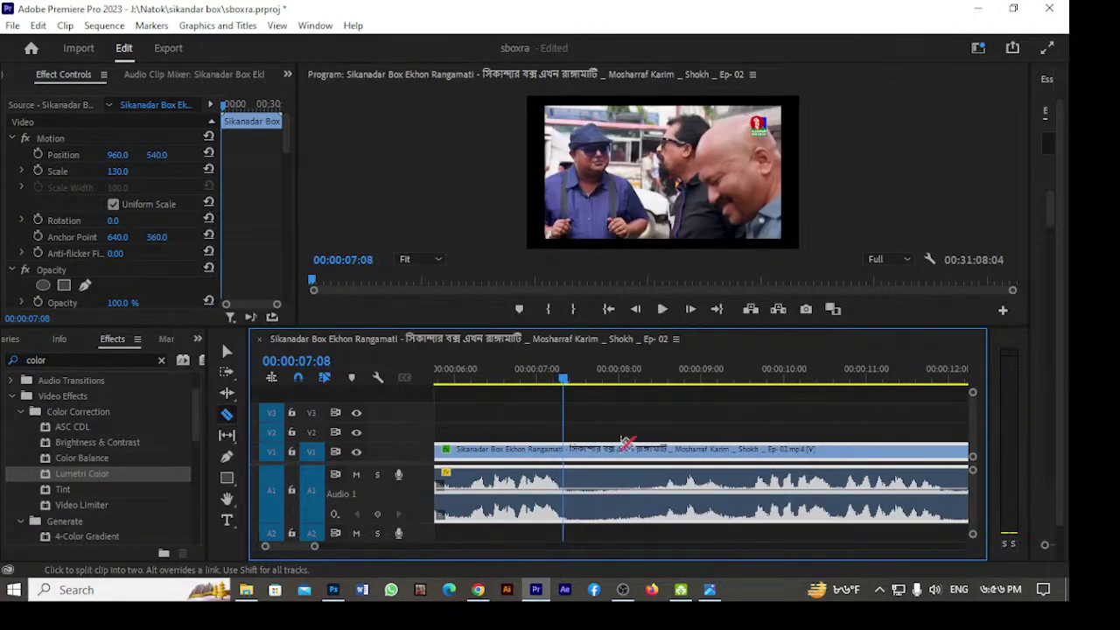
drag(565, 384, 568, 383)
click(570, 453)
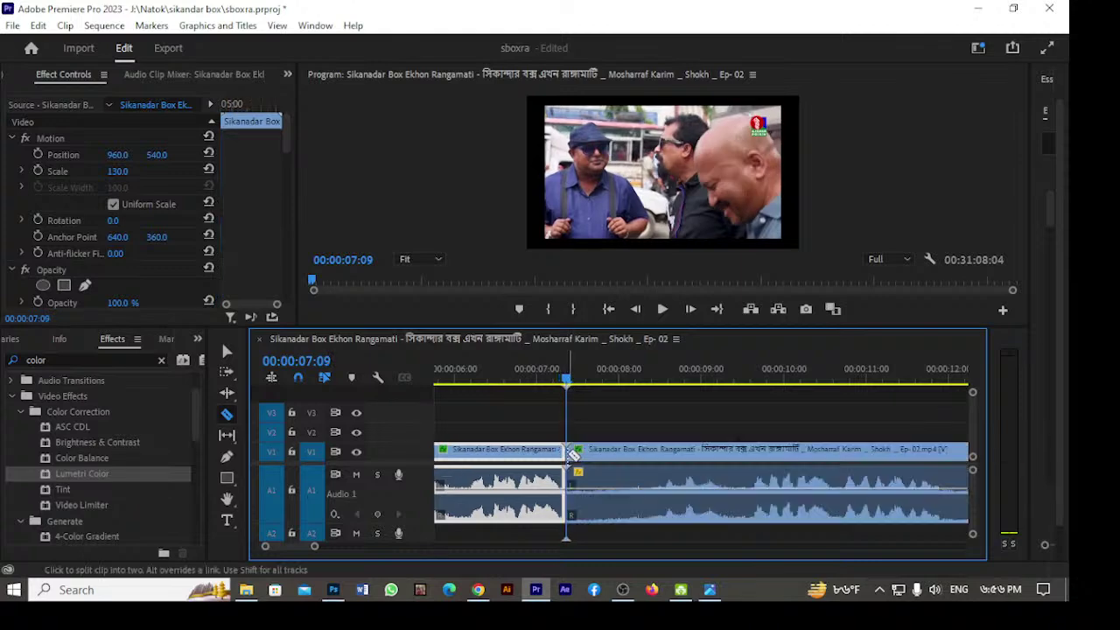
key(space)
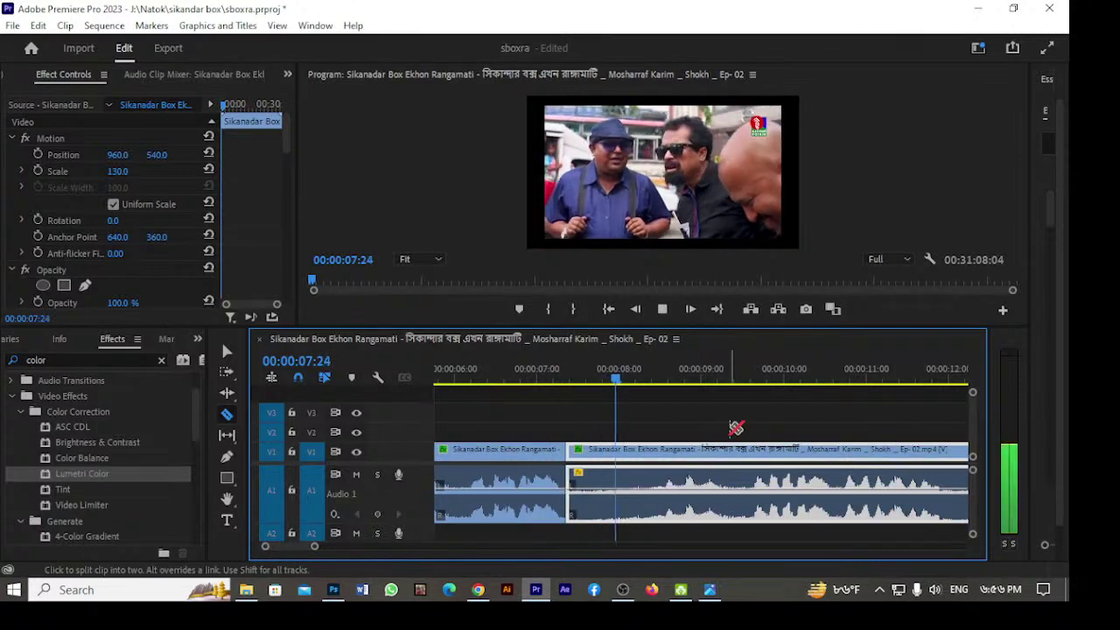
key(space)
key(Up)
Split the episode at the end of the next spoken line, 00:00:10:24, and ripple-trim the pause up to 00:00:11:06.
key(space)
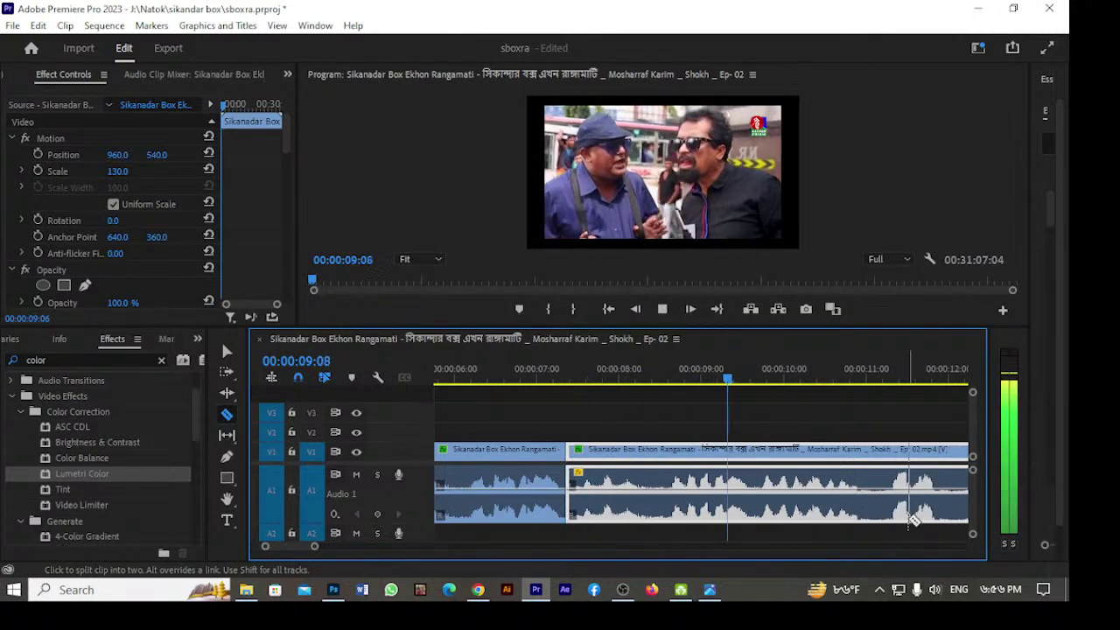
key(space)
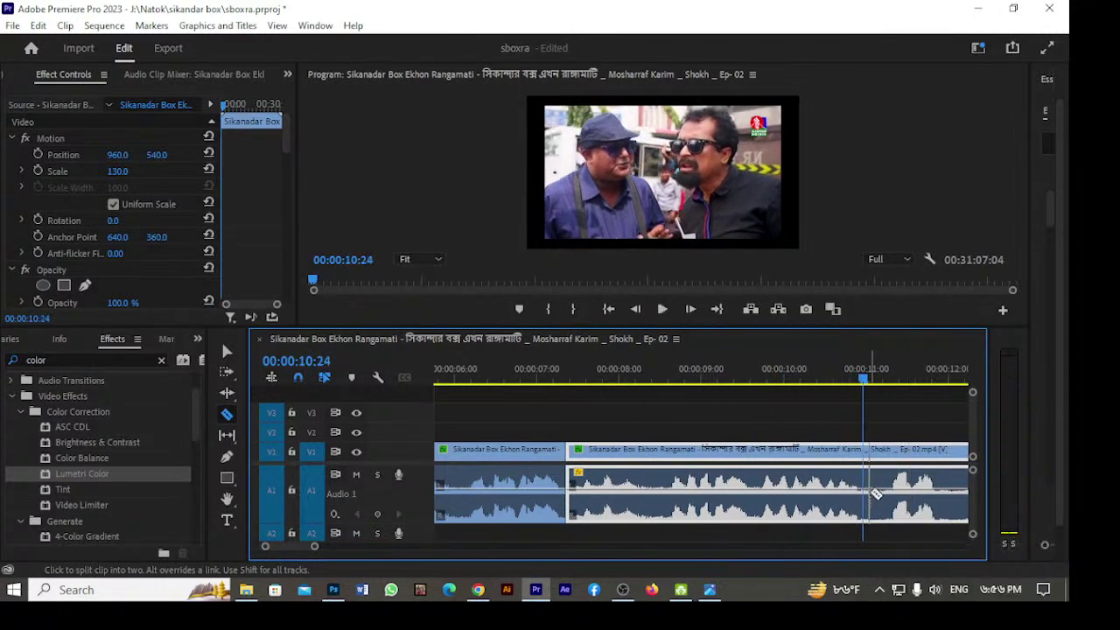
click(865, 449)
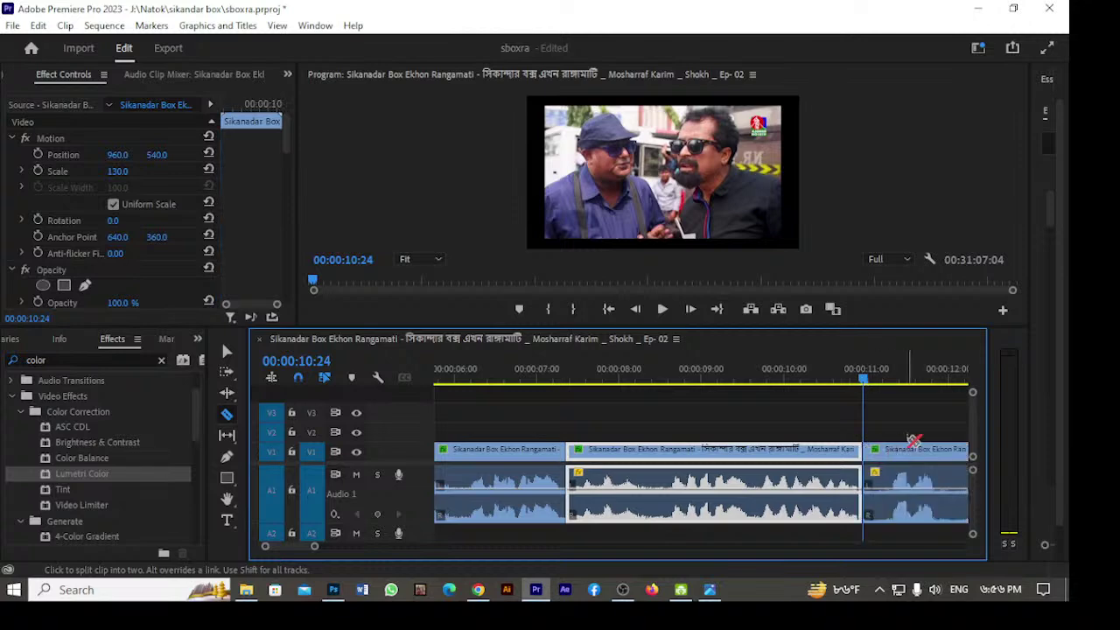
key(space)
key(space)
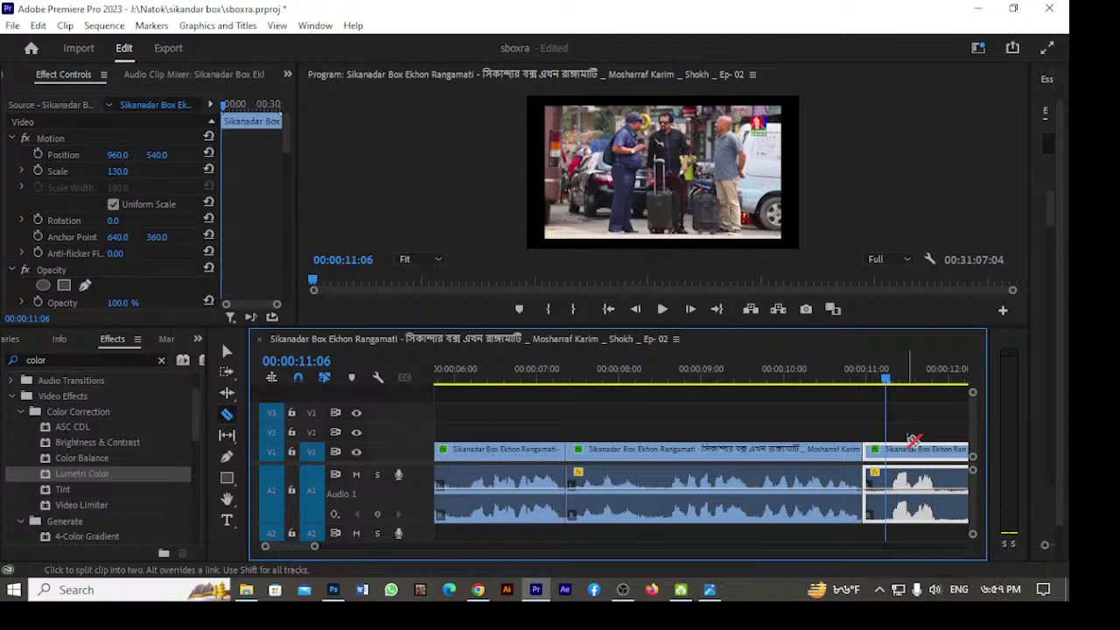
key(Up)
Split the episode at 00:00:11:16 after the short spoken phrase and ripple-trim the gap up to 00:00:12:00.
key(space)
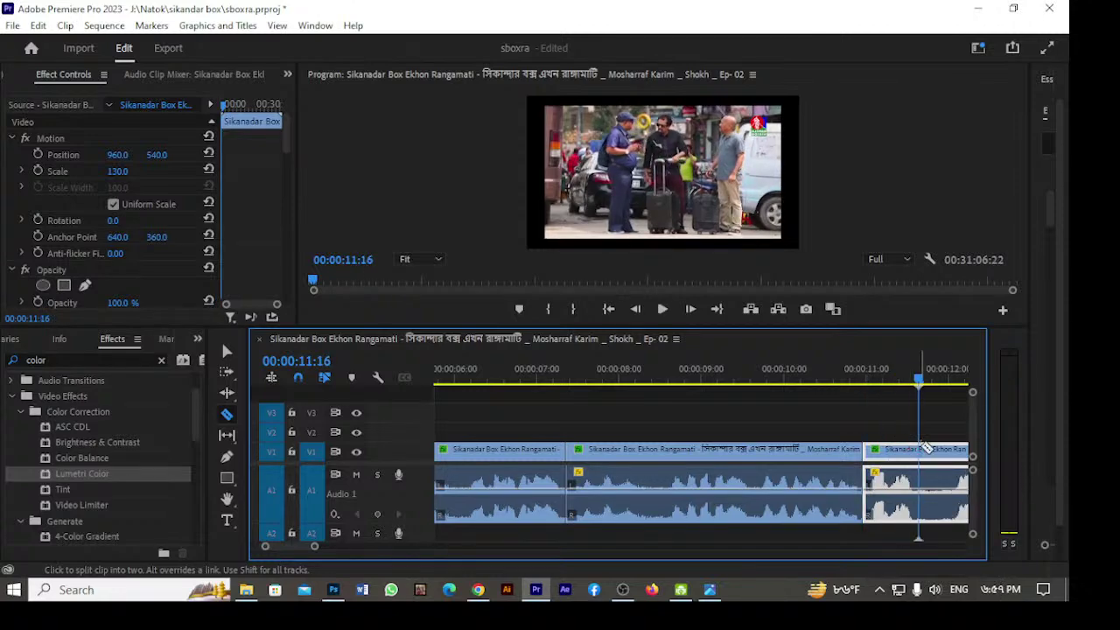
click(925, 451)
key(space)
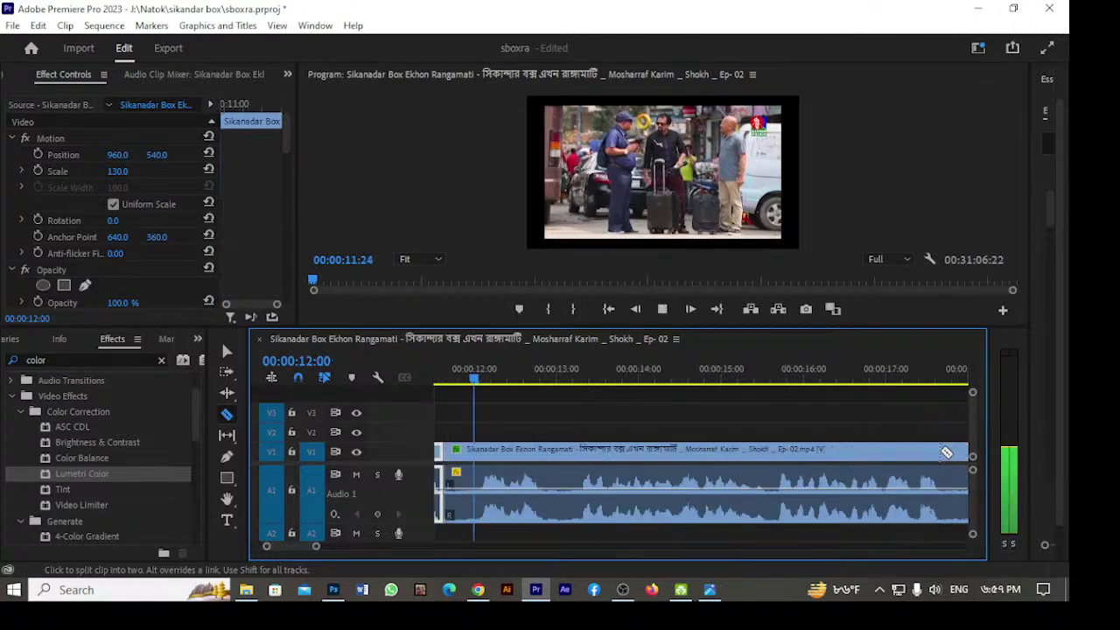
key(space)
key(space)
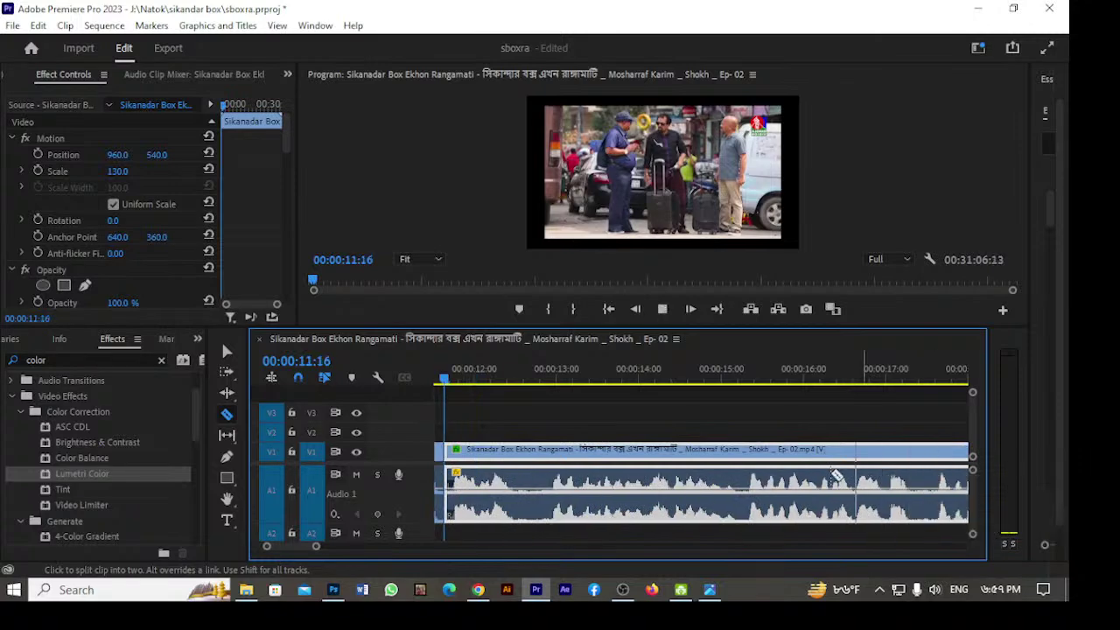
Split the episode at 00:00:12:13 where the line ends and ripple-trim the silence up to 00:00:12:23.
key(space)
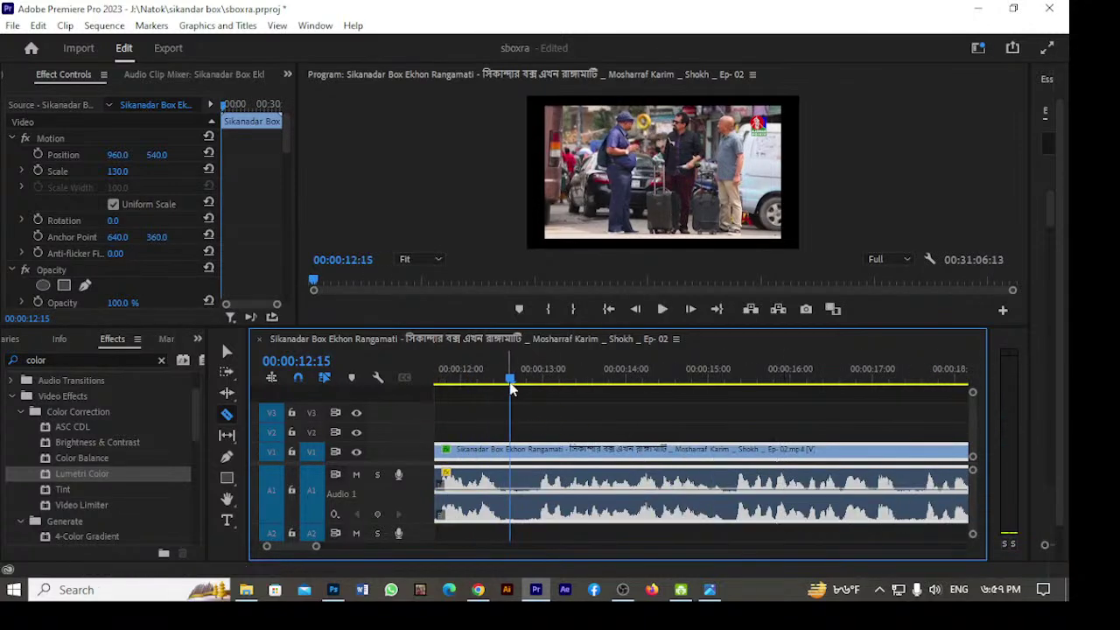
click(506, 449)
key(space)
key(space)
drag(549, 378, 544, 386)
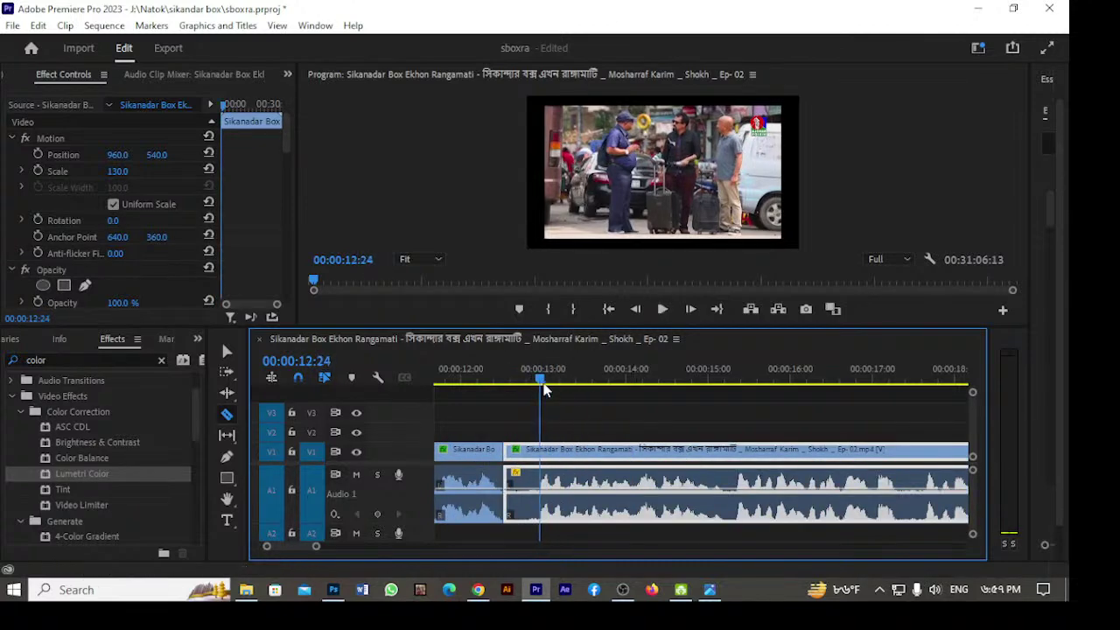
key(Up)
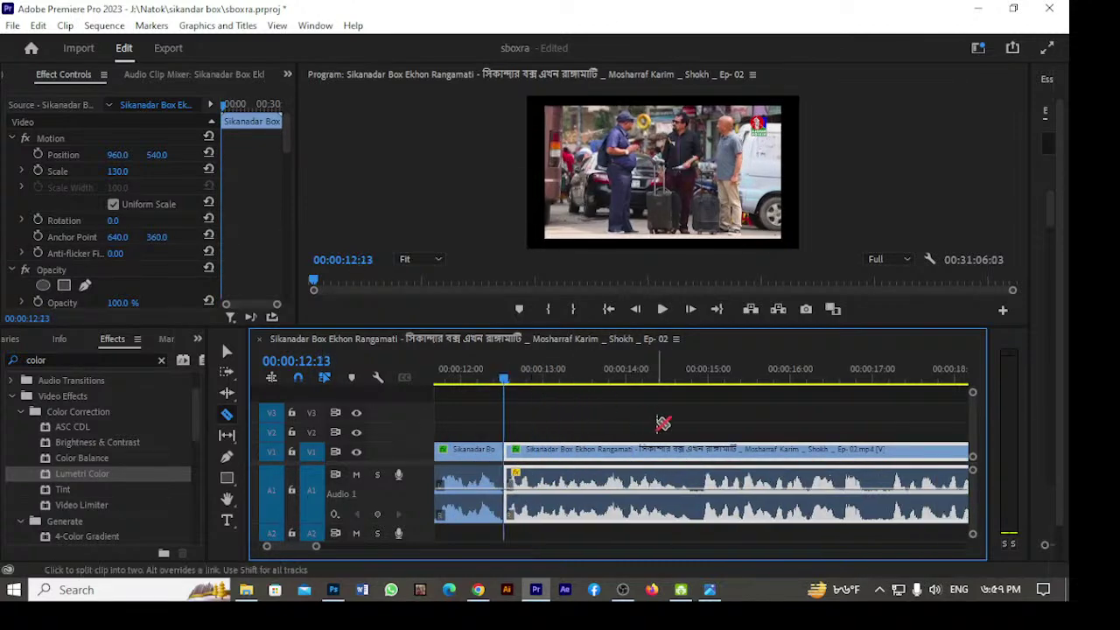
Play on past the 00:00:12:13 cut, split the episode at 00:00:16:23 and ripple-trim the pause up to 00:00:17:05.
drag(505, 385, 692, 424)
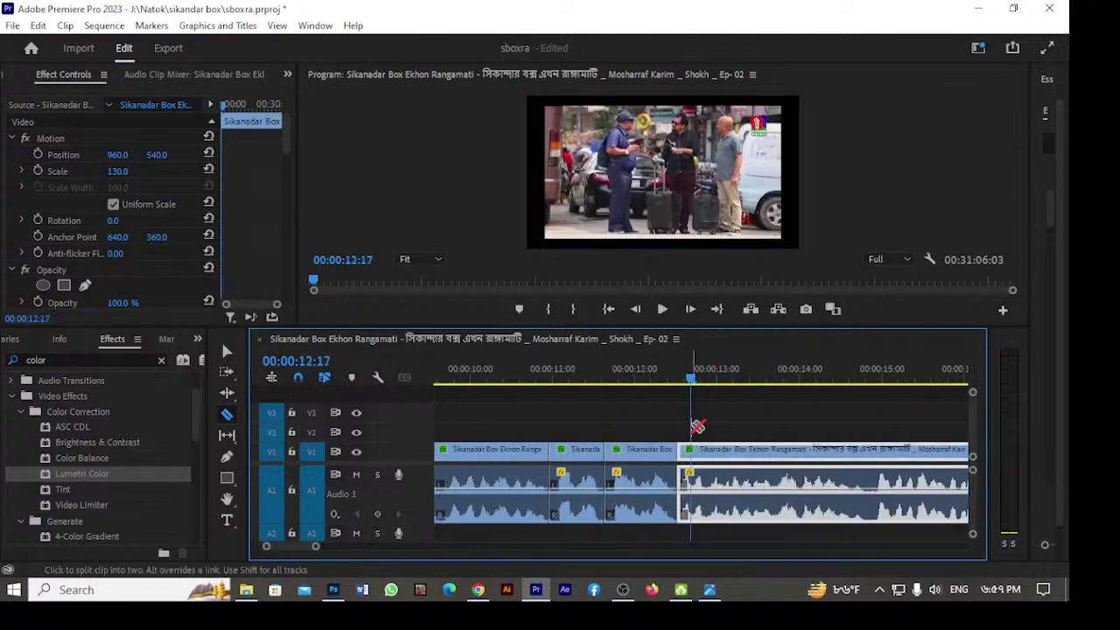
key(space)
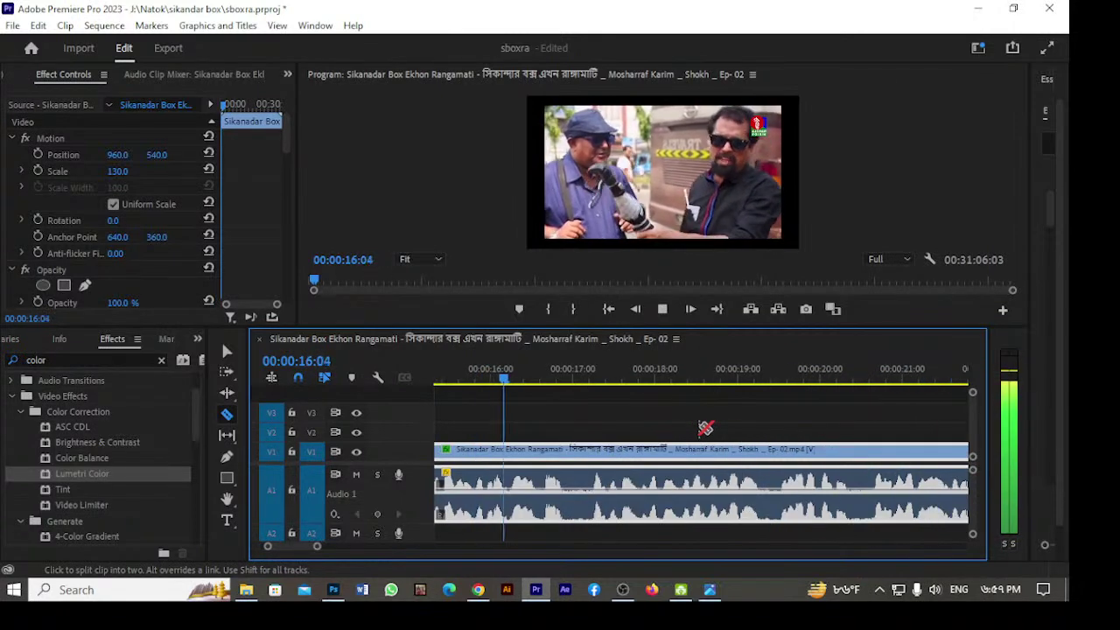
key(space)
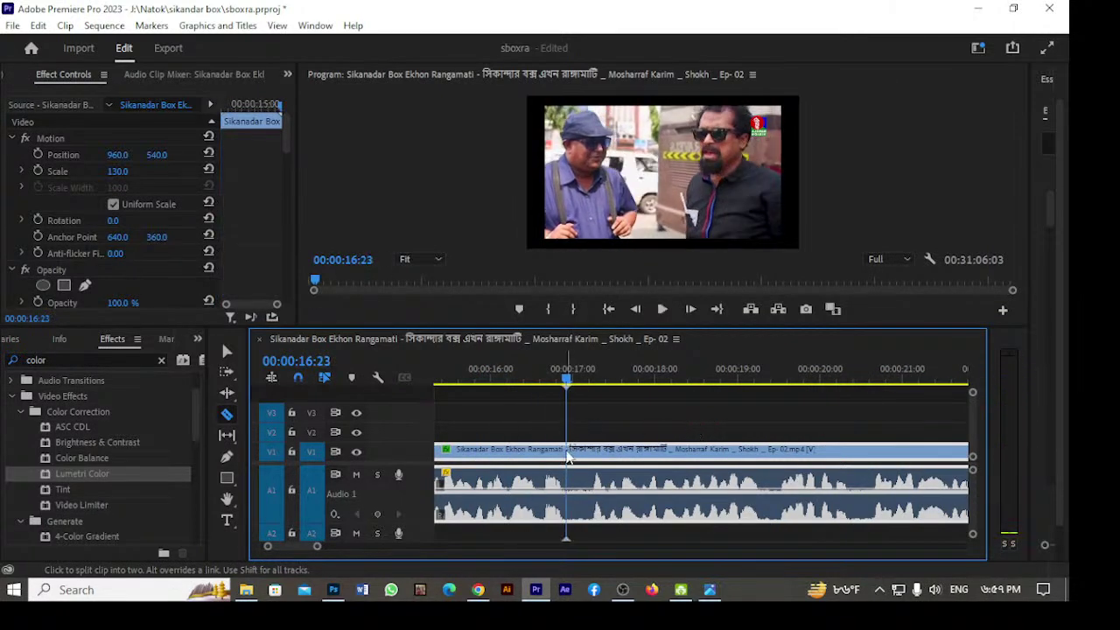
click(572, 450)
key(space)
key(space)
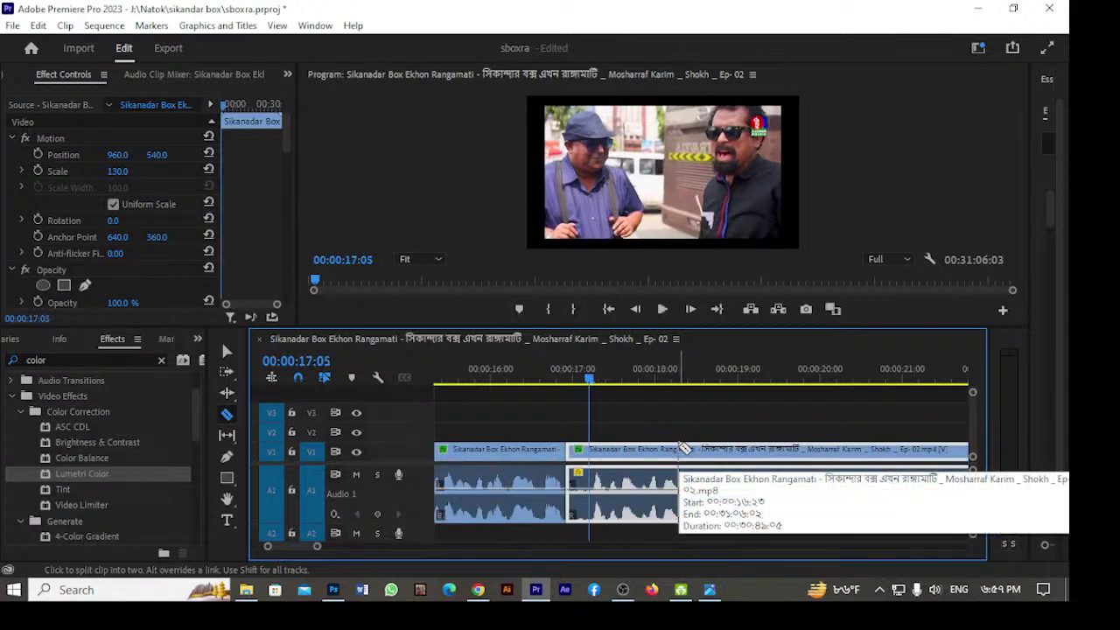
key(Up)
Split the episode at 00:00:19:00 after the next line and ripple-trim the six-frame pause up to 00:00:19:06.
key(space)
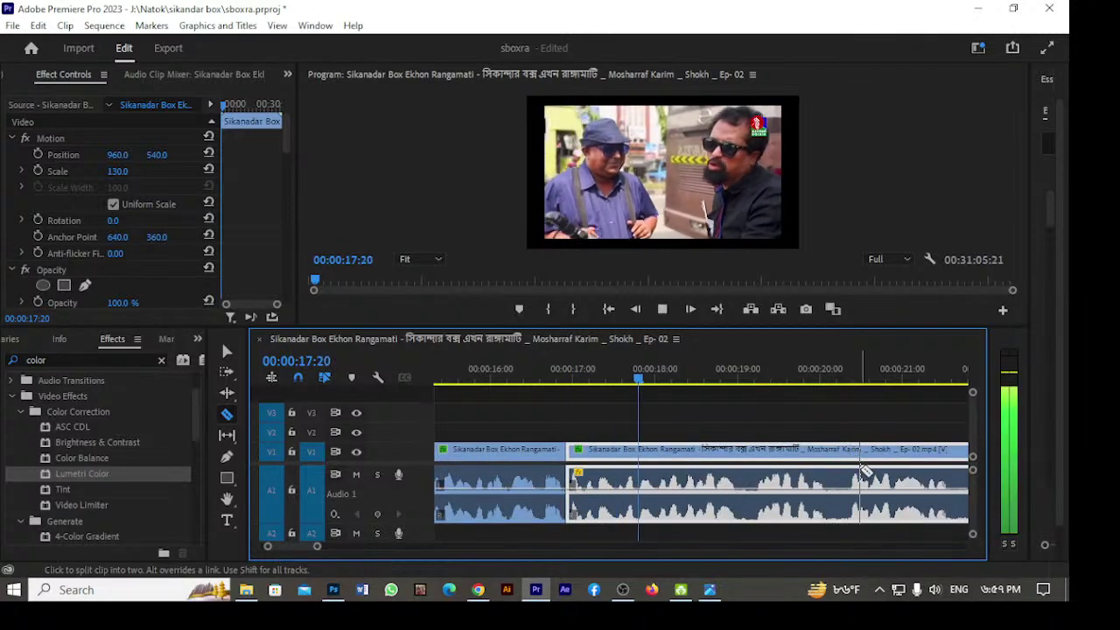
key(space)
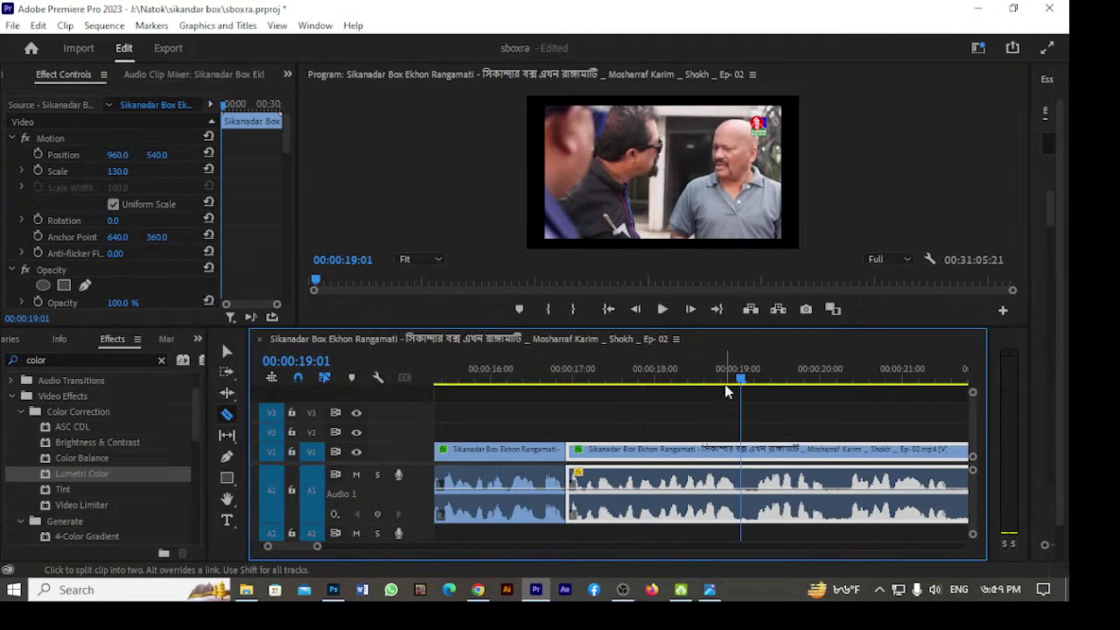
key(Left)
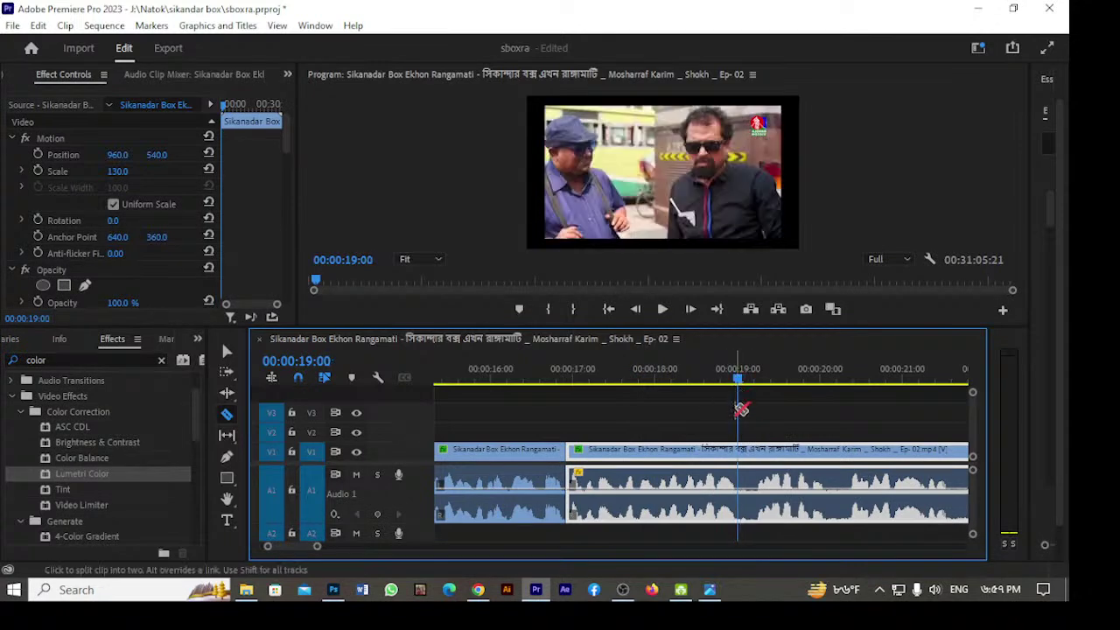
click(742, 452)
key(Right)
key(Right)
key(Right)
key(Right)
key(Right)
key(Right)
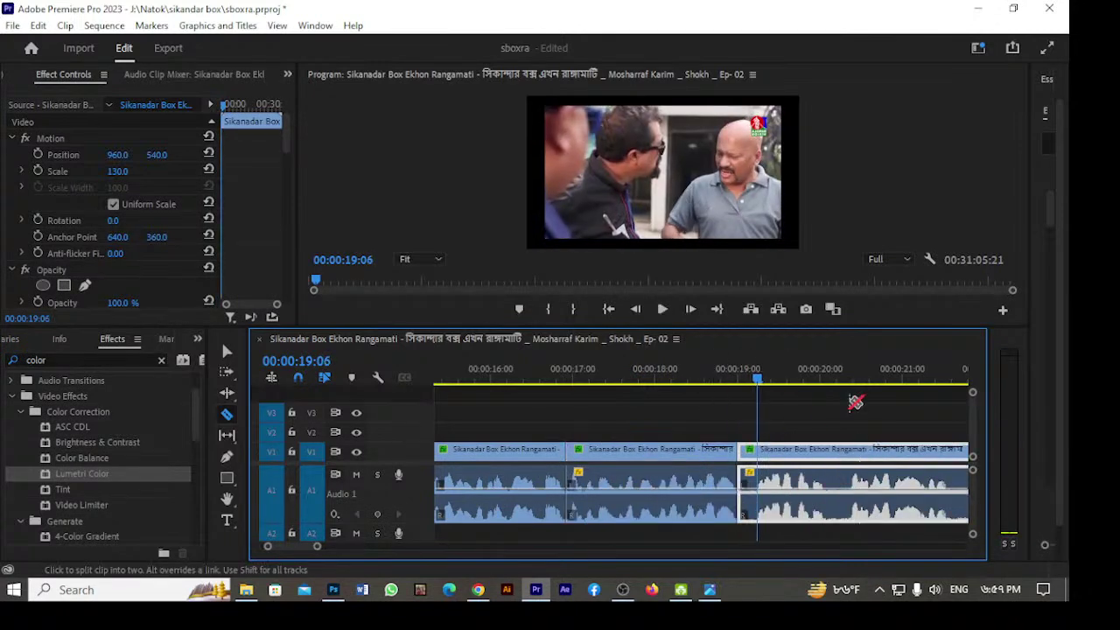
Split the episode at 00:00:19:21 after the next spoken line and ripple-trim the short pause following the cut.
key(space)
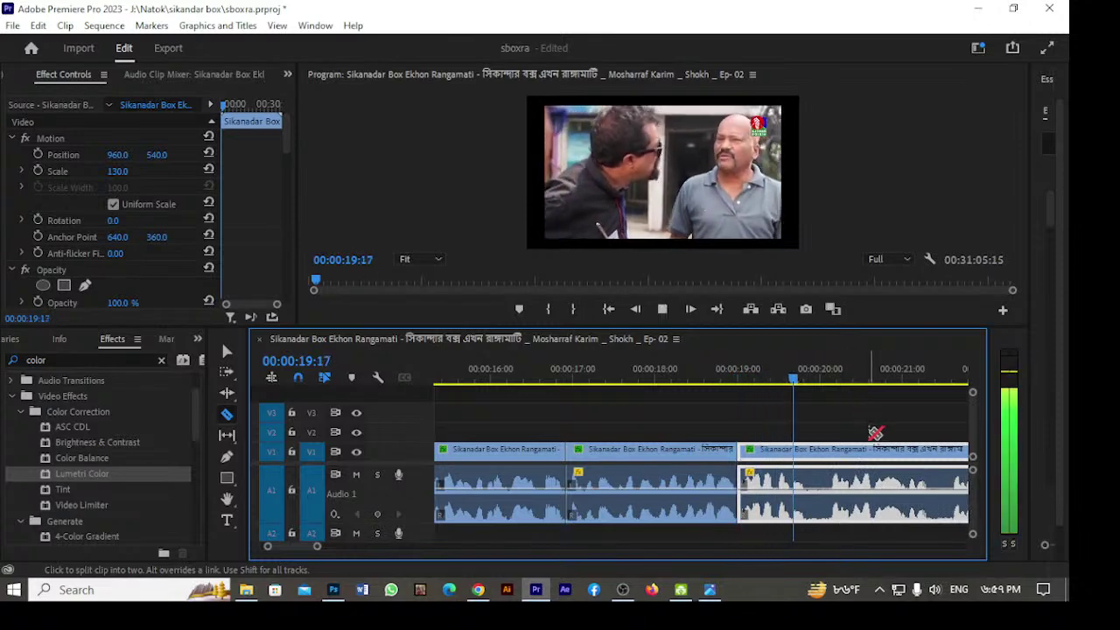
key(space)
key(Right)
key(Right)
click(811, 455)
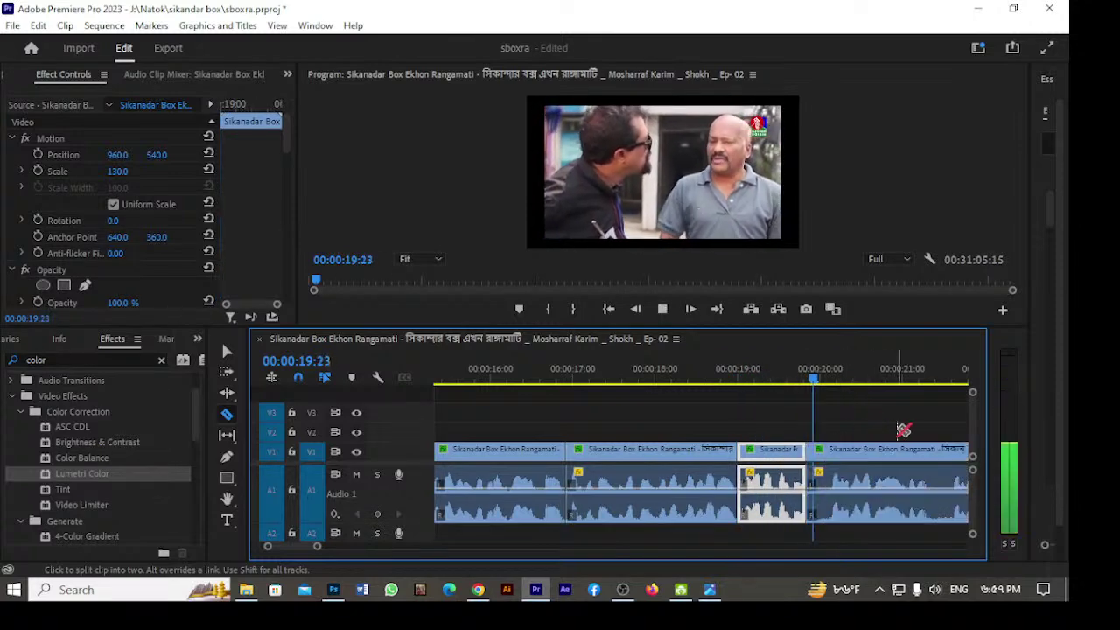
click(832, 382)
click(827, 382)
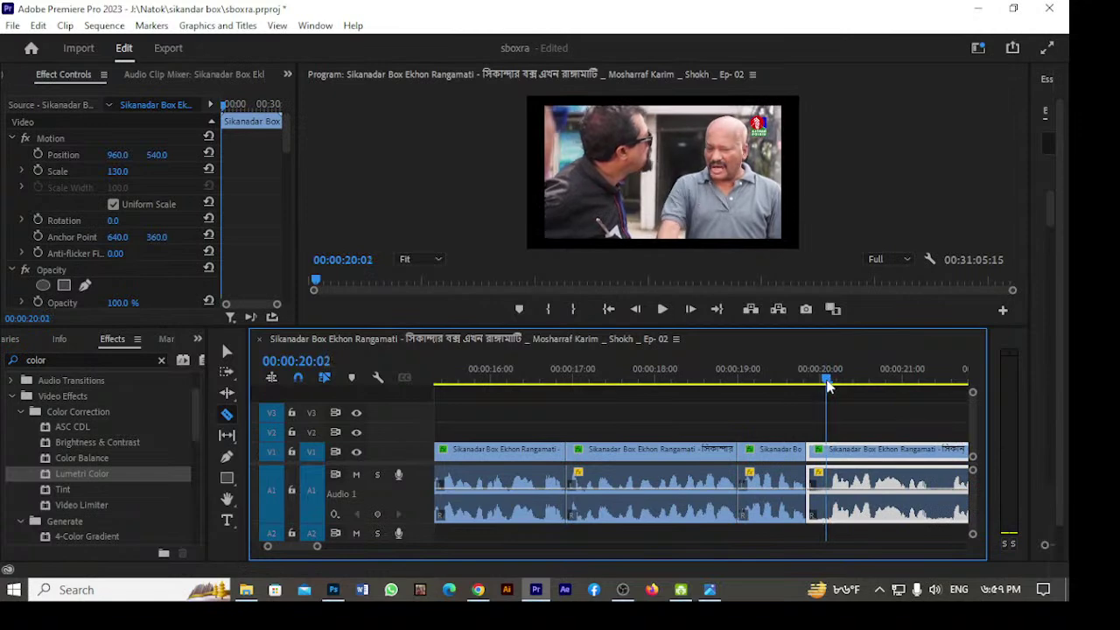
click(831, 383)
key(Up)
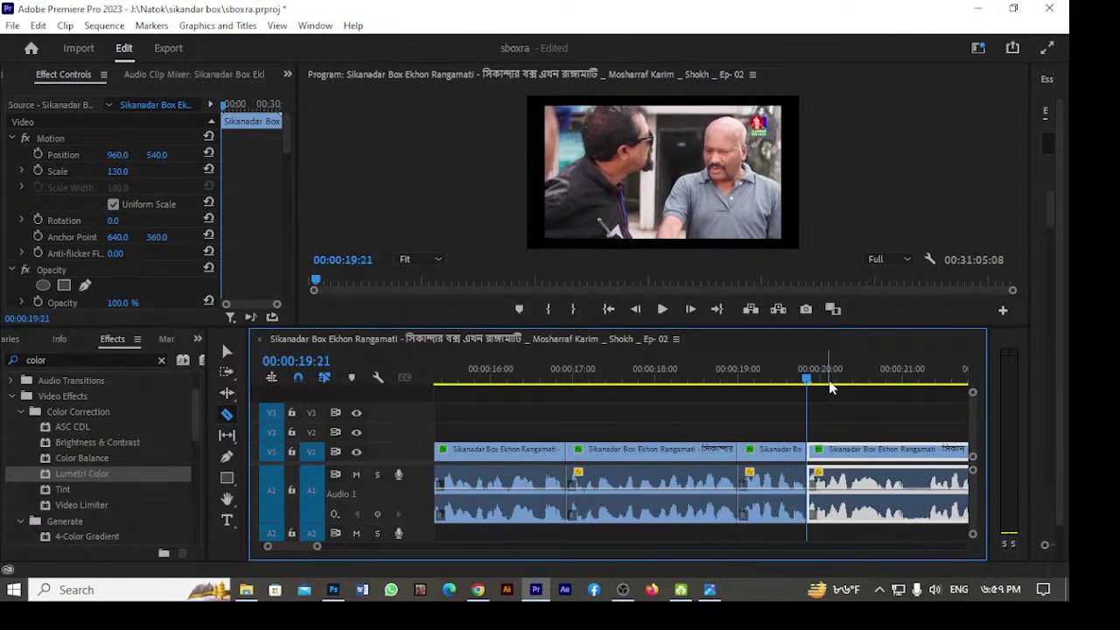
Split the episode at 00:00:21:01 where the line ends and ripple-trim the pause up to the start of the next speech.
key(space)
key(space)
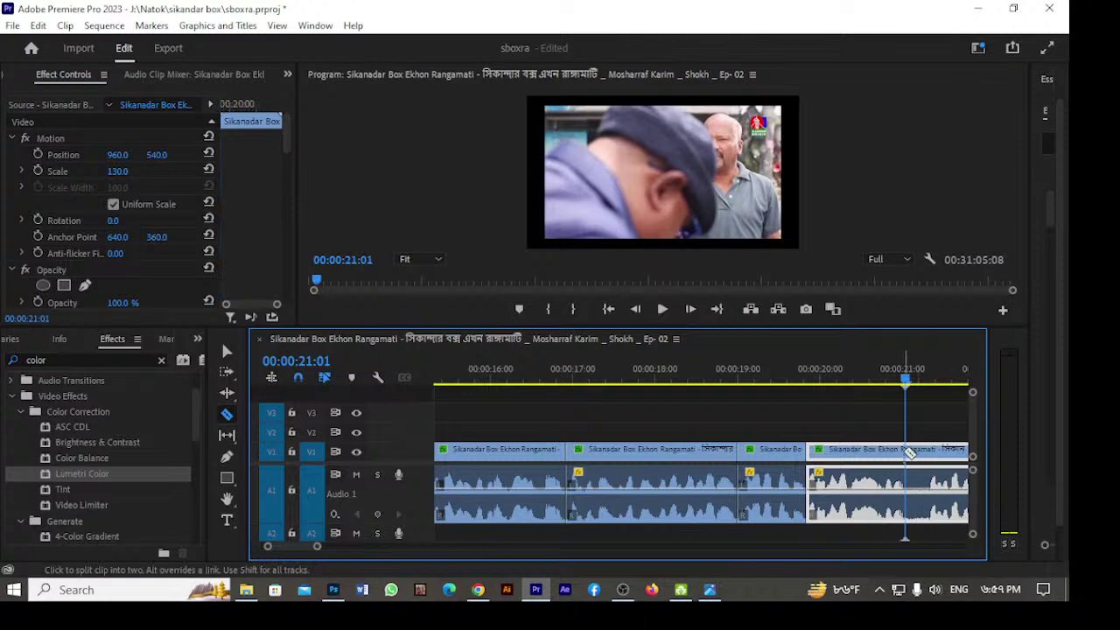
key(space)
key(space)
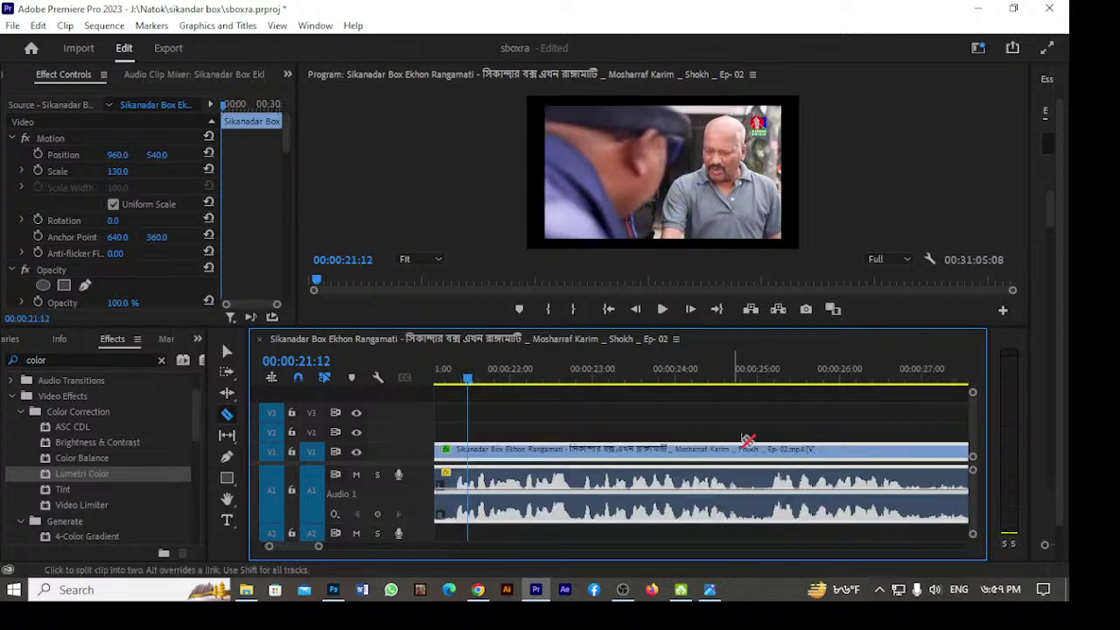
drag(469, 381, 453, 385)
scroll(453, 385, up, 3)
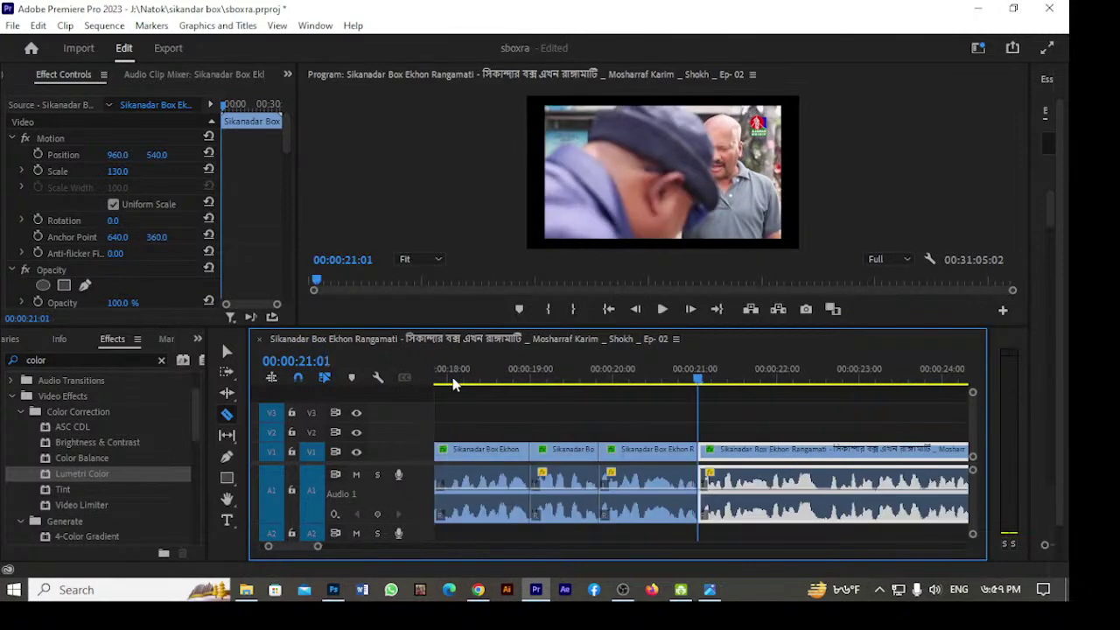
Play the uncut section from 00:00:21:01 to 00:00:32:06 to check for further pauses, and move the playhead back to 00:00:30:03.
key(space)
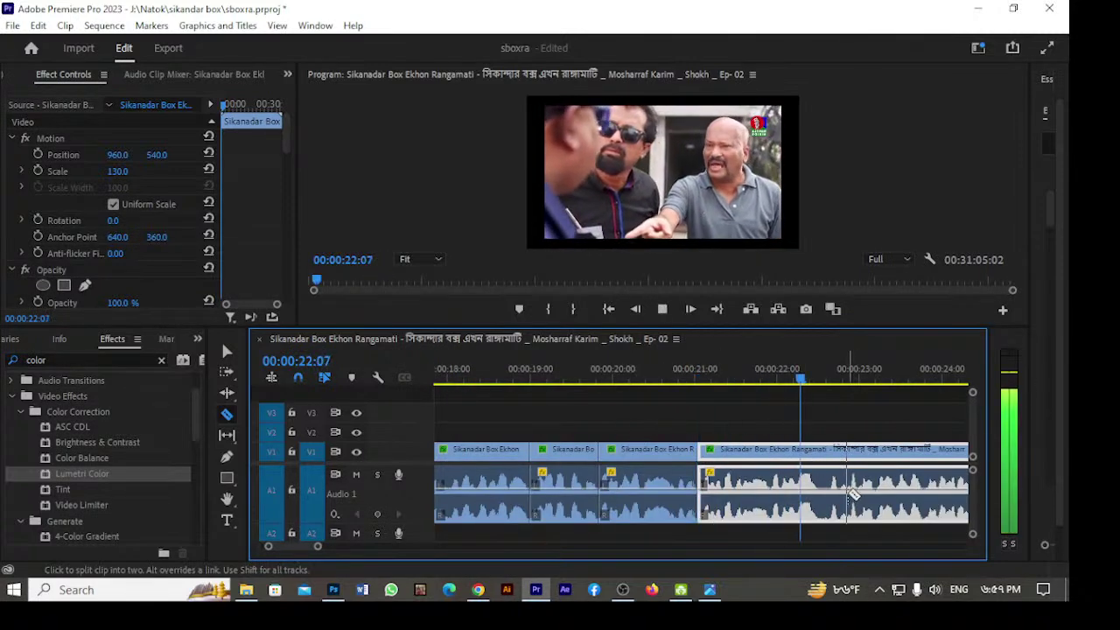
key(space)
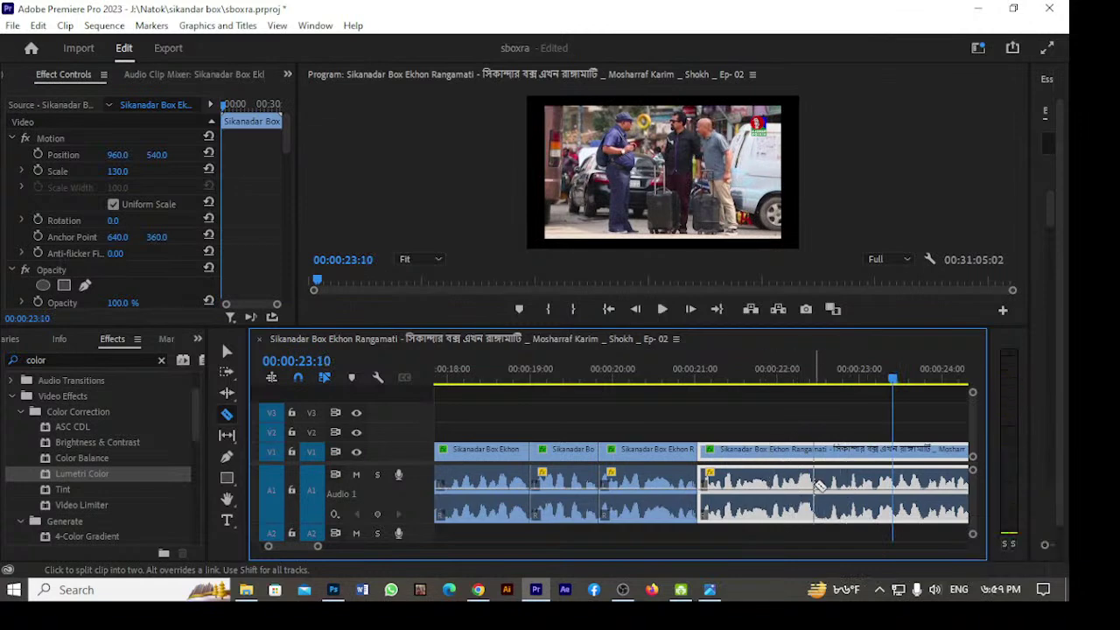
scroll(820, 487, down, 6)
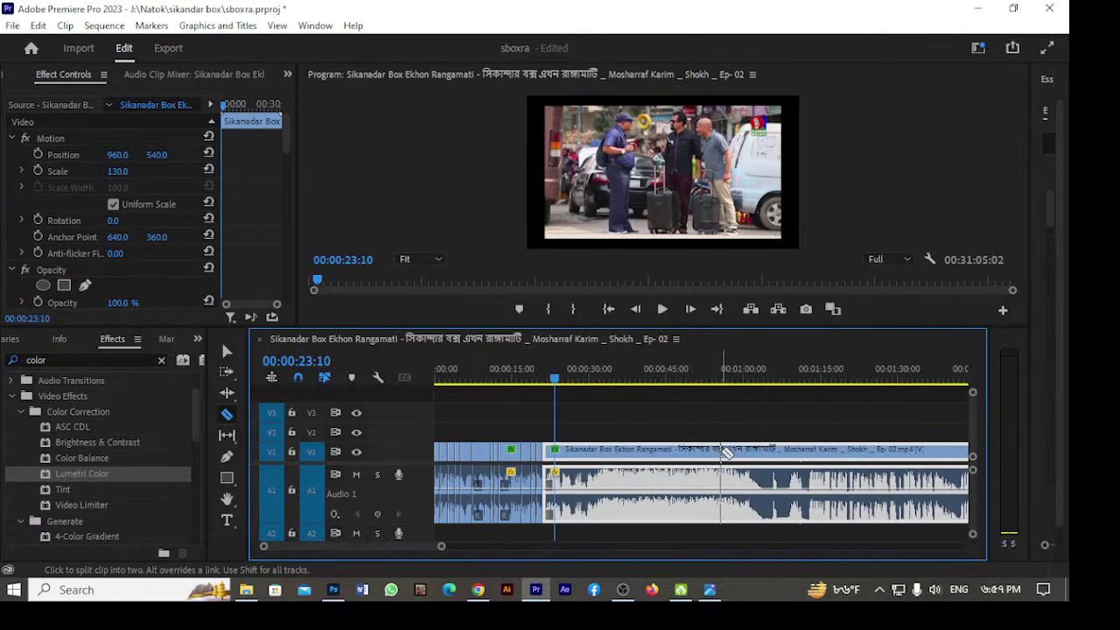
key(space)
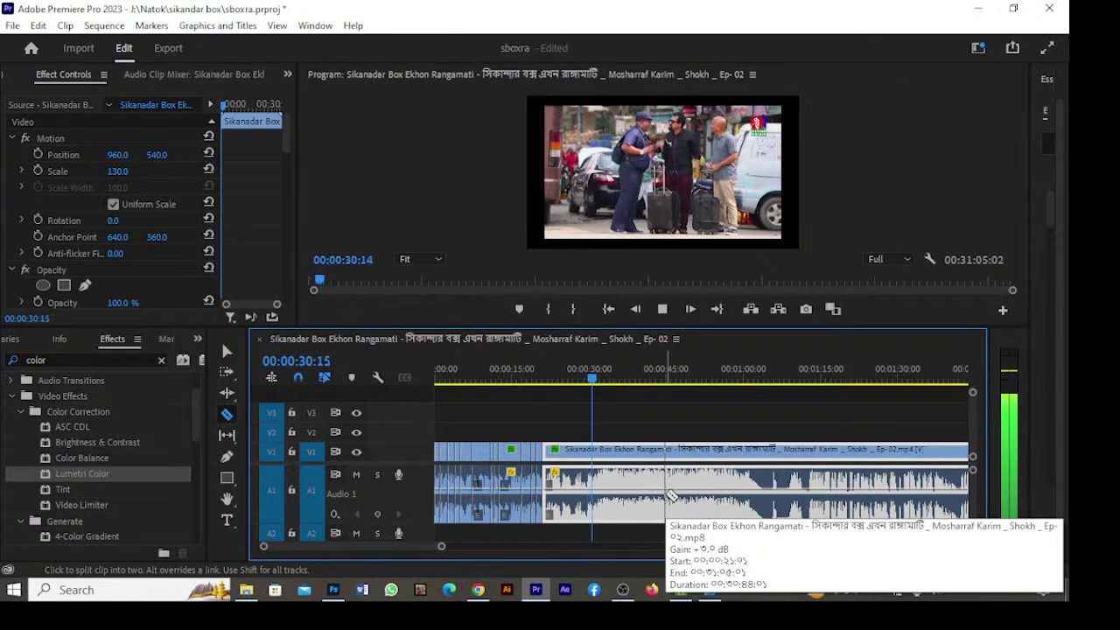
key(space)
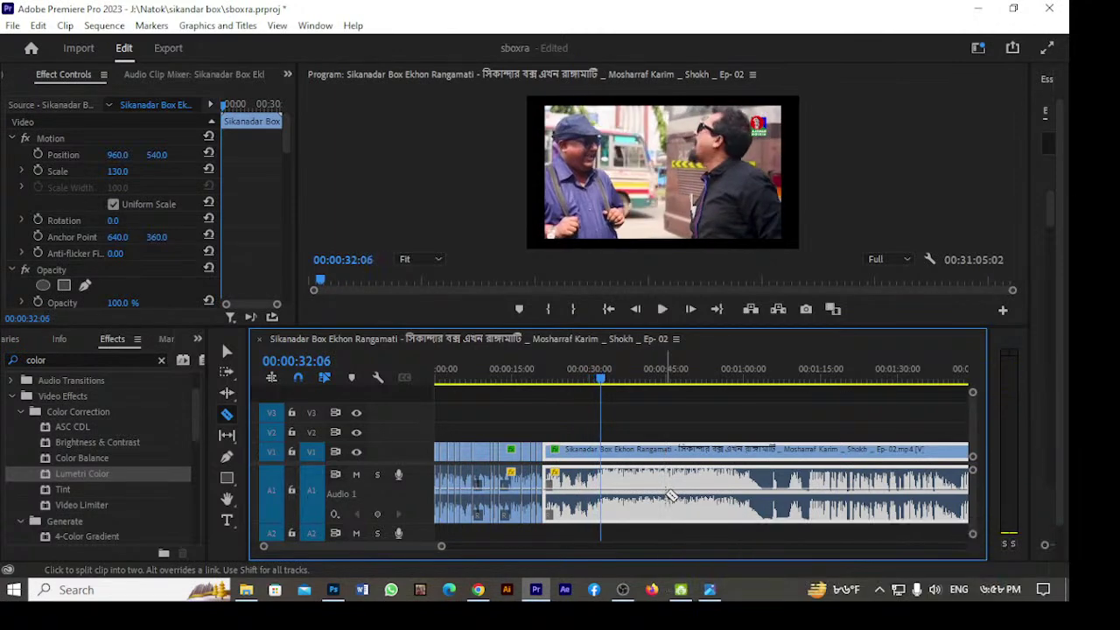
drag(600, 382, 589, 383)
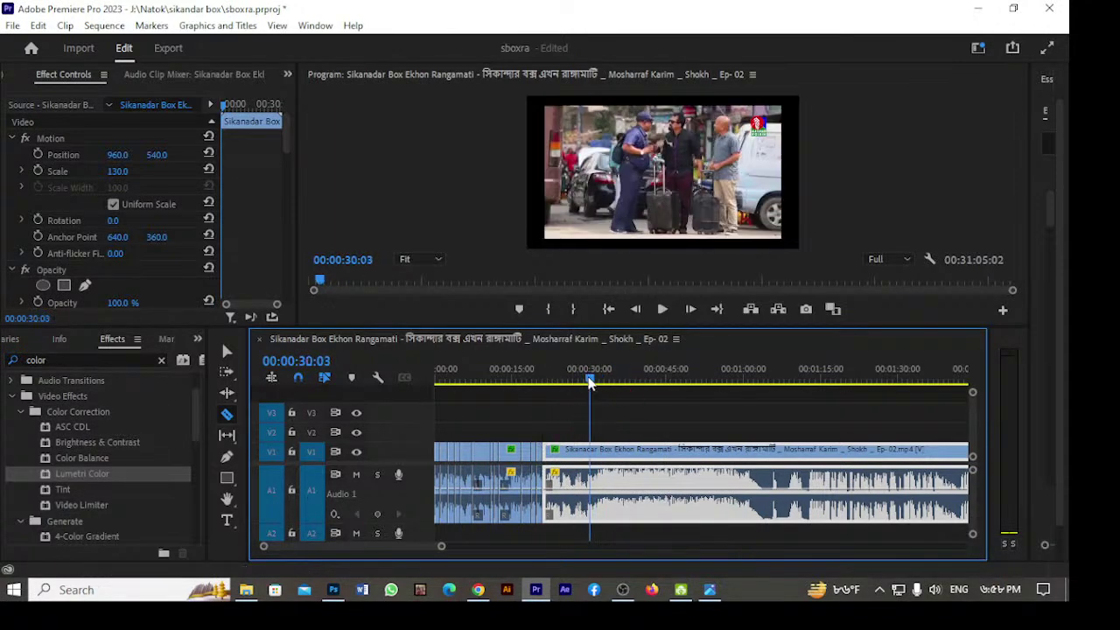
Split the episode at 00:00:31:18, where the long section of continuous sound begins.
key(space)
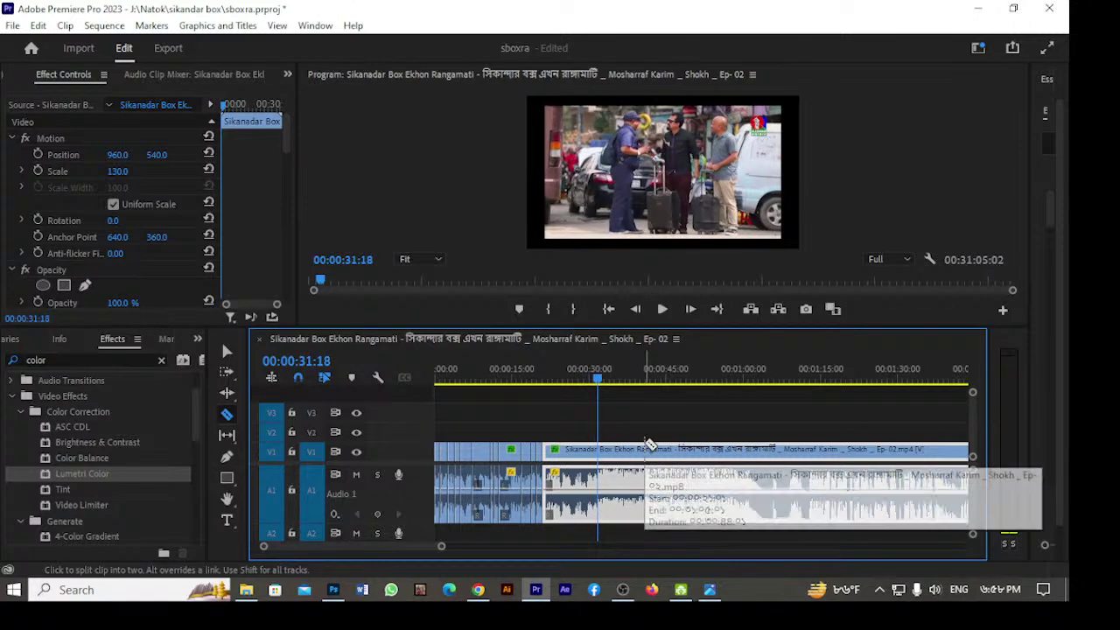
click(602, 451)
key(space)
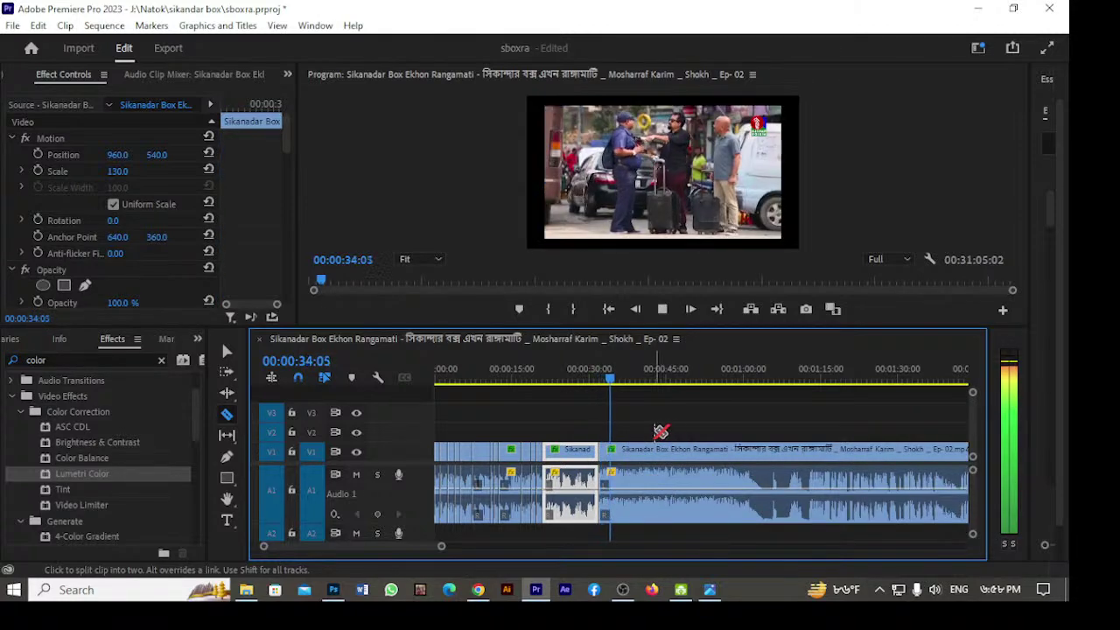
Play through the long section of continuous sound to find its end, and split the episode at 00:01:03:13.
key(space)
drag(626, 386, 635, 387)
key(space)
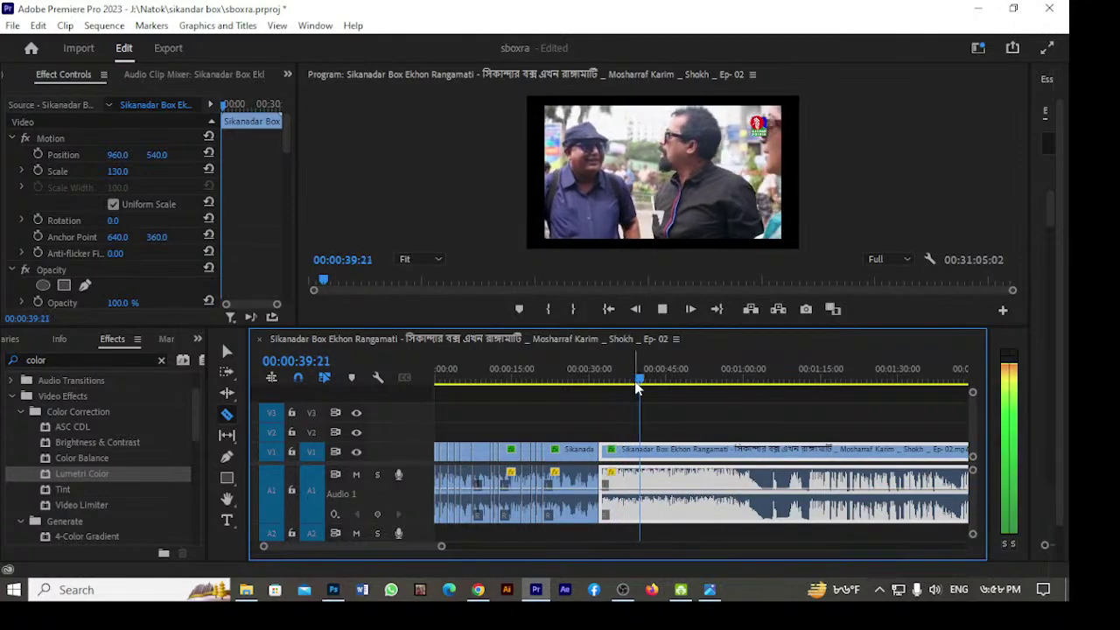
key(space)
drag(648, 380, 743, 392)
key(space)
key(space)
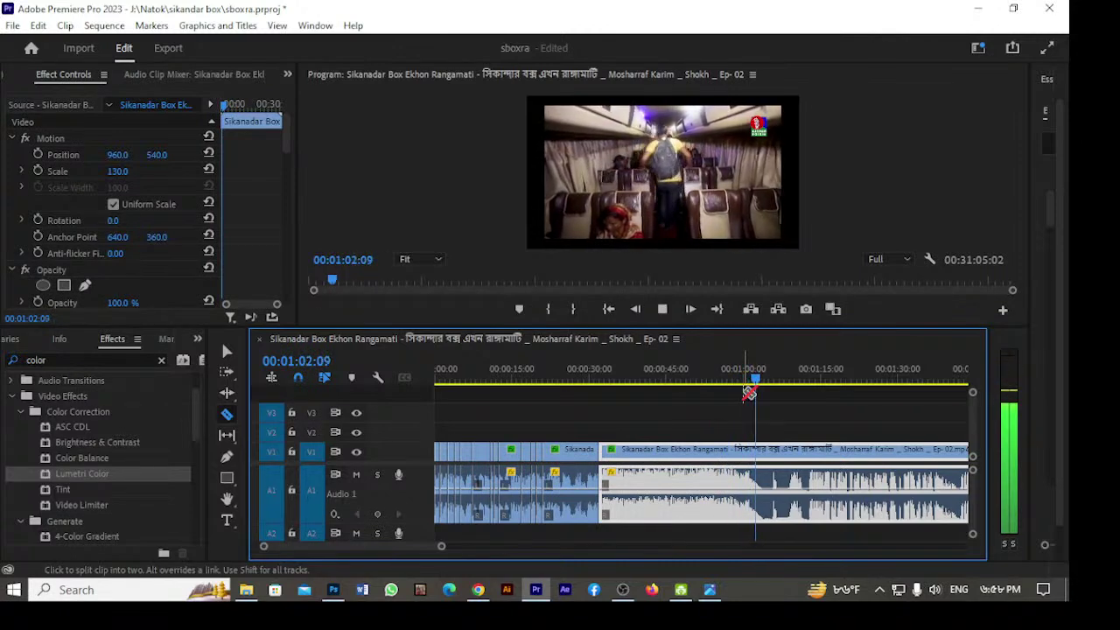
key(space)
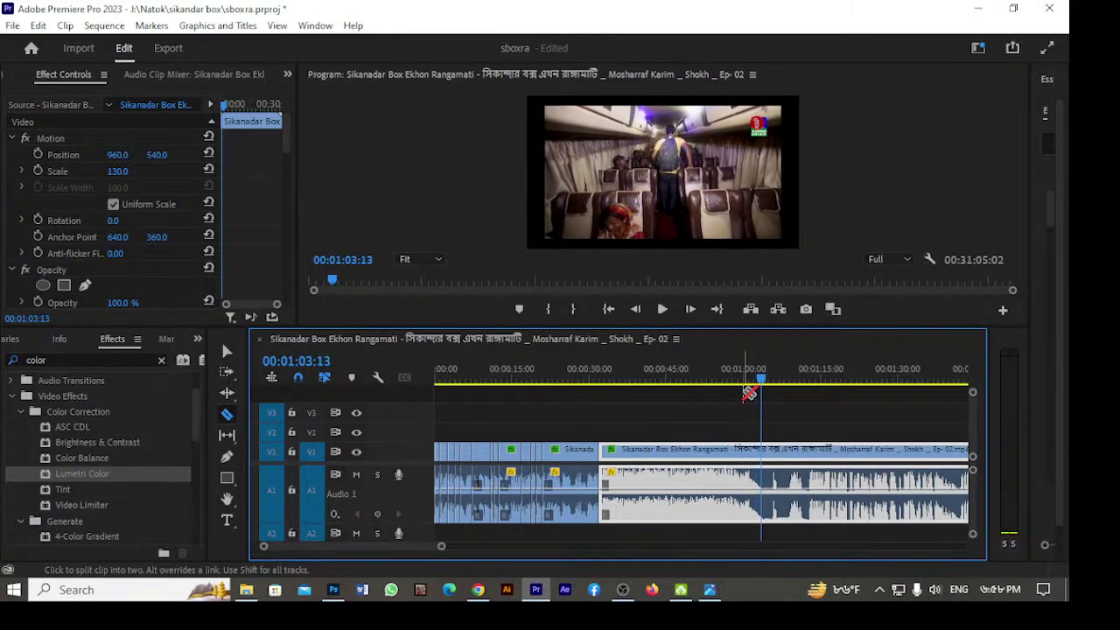
click(761, 457)
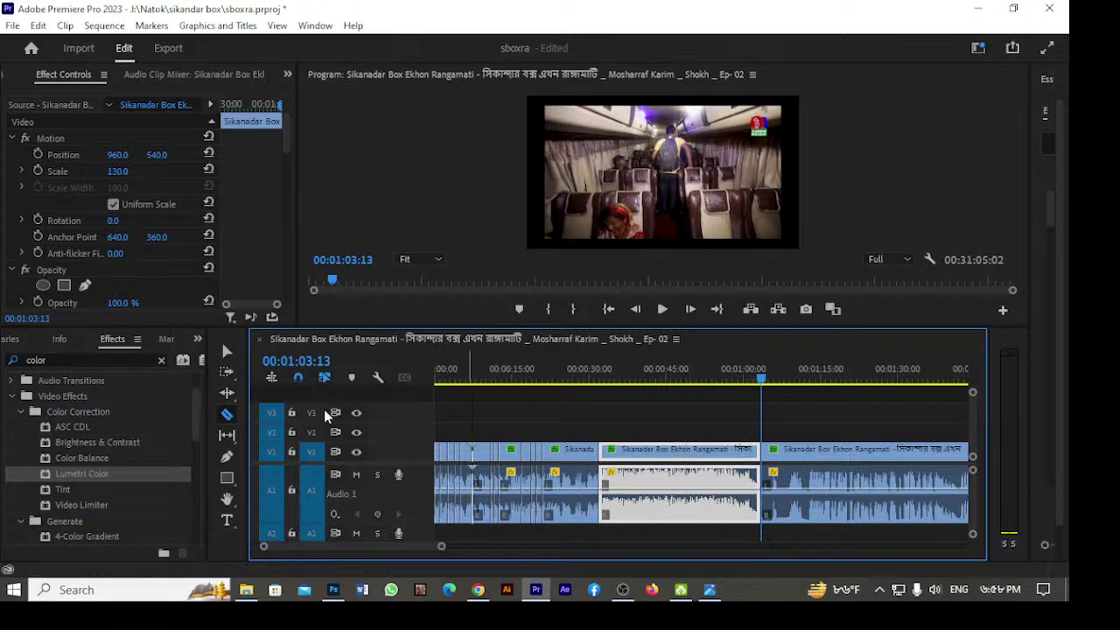
Lower the audio level of the clip between 00:00:31:18 and 00:01:03:13 all the way down to silence it.
click(226, 351)
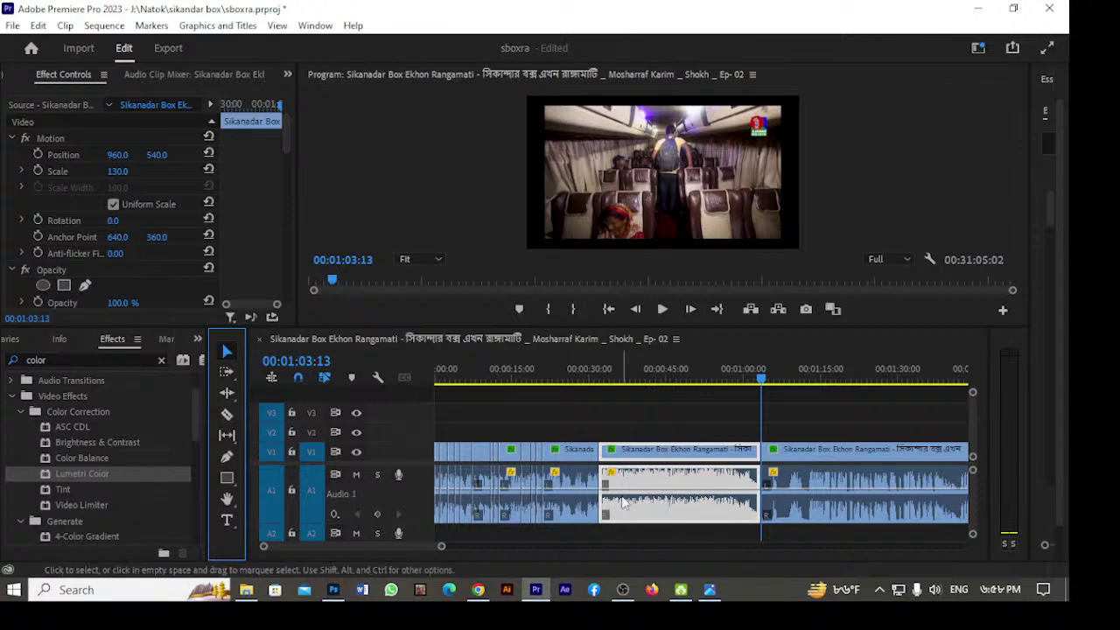
click(700, 495)
drag(719, 522, 719, 544)
Play several parts of the silenced clip and the start of the following clip to check where sound returns.
drag(760, 388, 633, 401)
key(space)
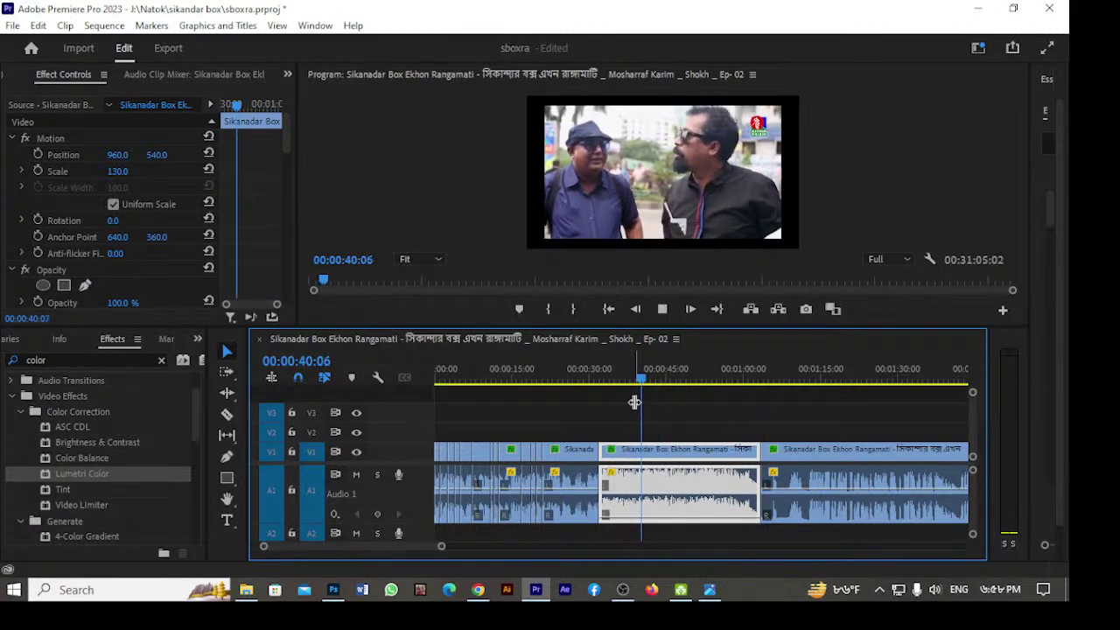
key(space)
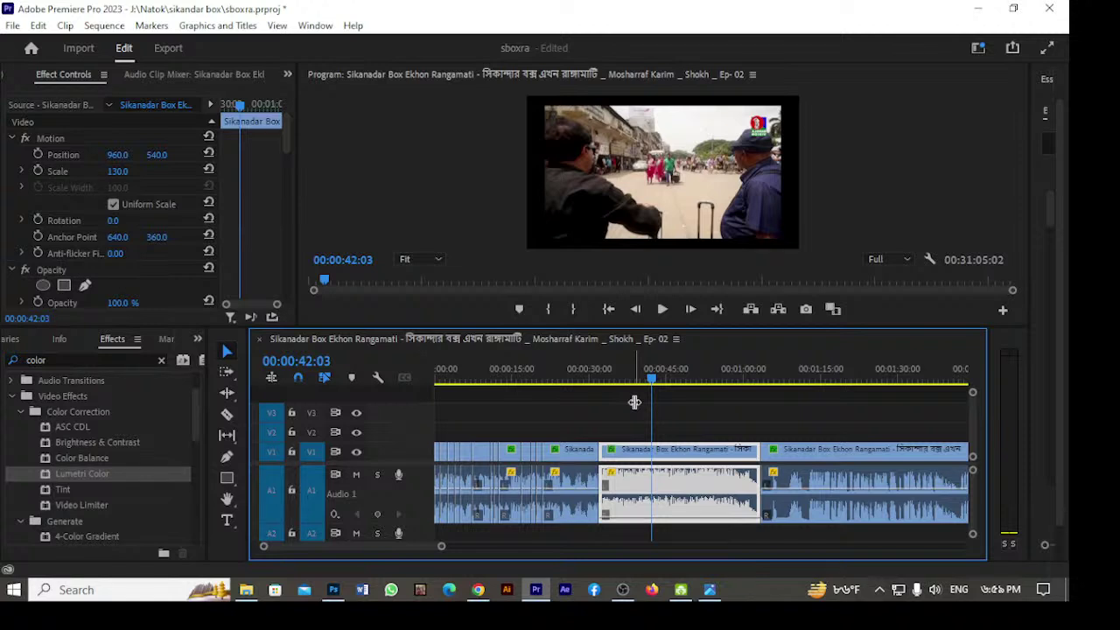
key(space)
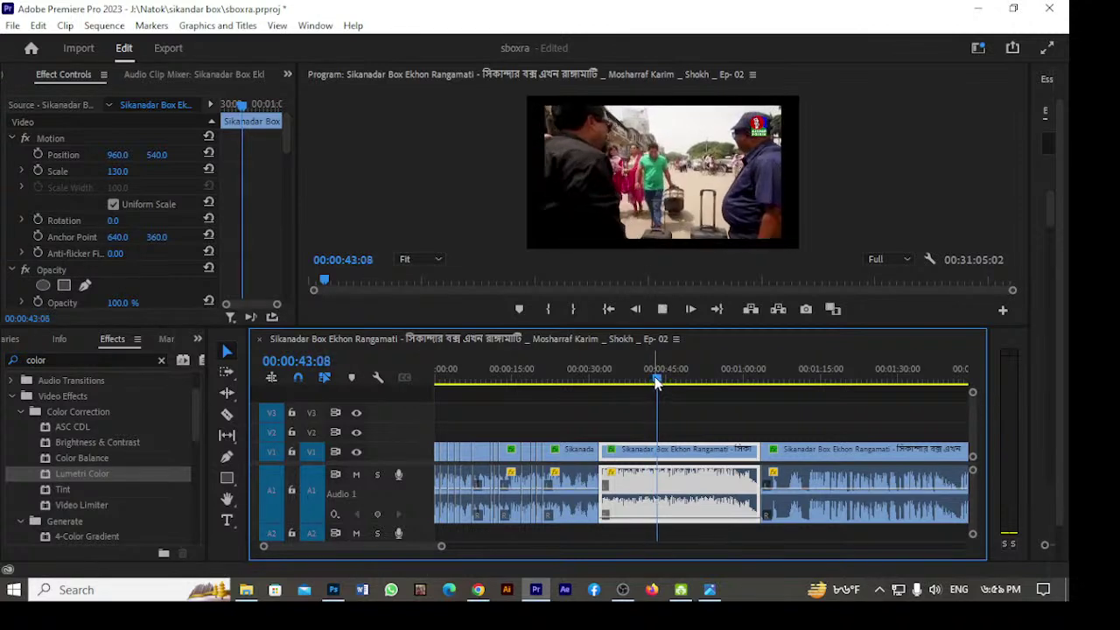
click(605, 382)
drag(605, 405, 680, 411)
key(space)
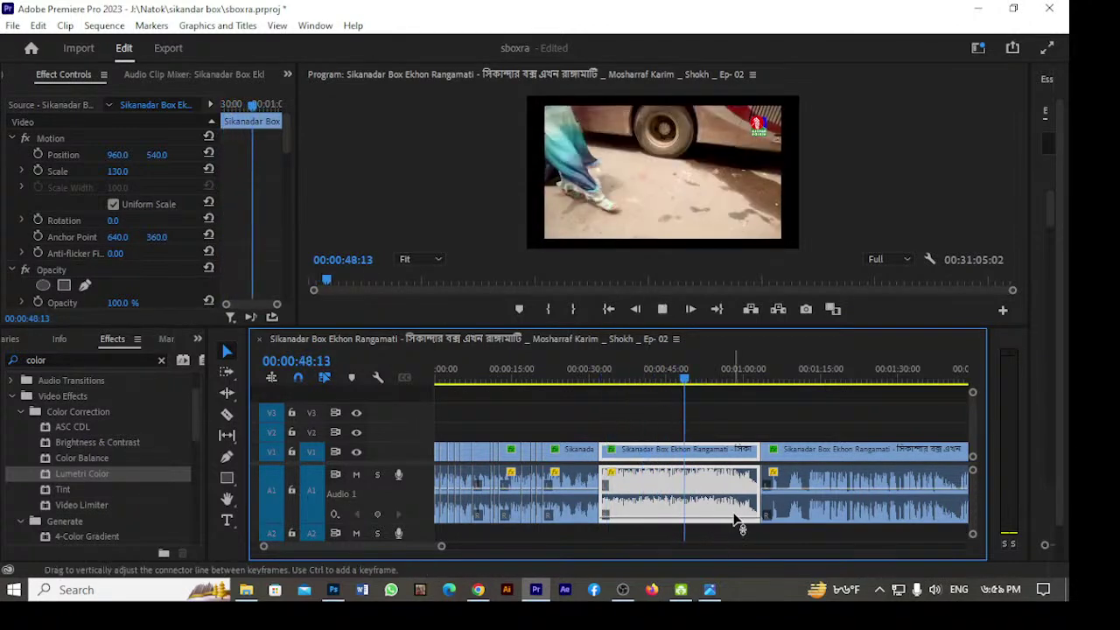
drag(693, 400, 735, 396)
key(space)
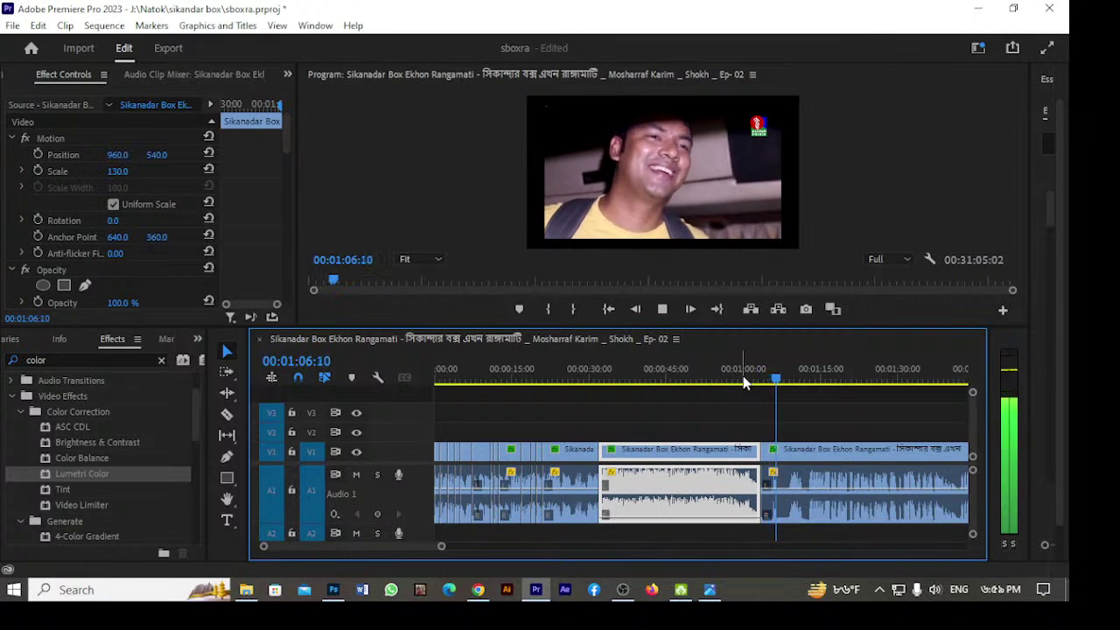
key(space)
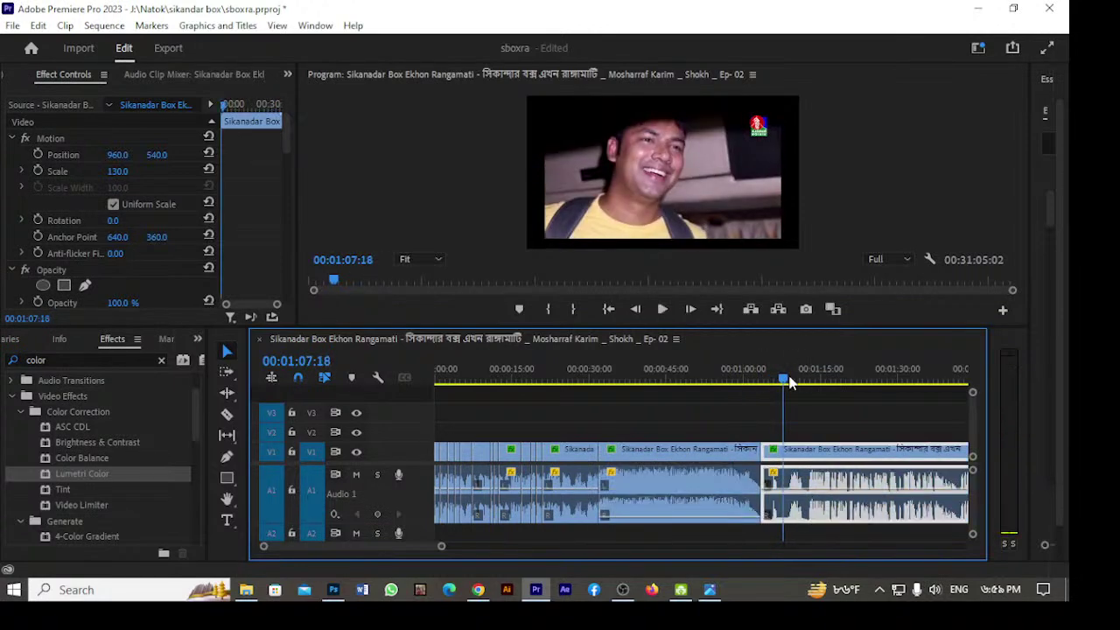
Split the episode at 00:01:06:14 after the first spoken line in the bus and ripple-trim the pause before the next speech.
key(=)
key(=)
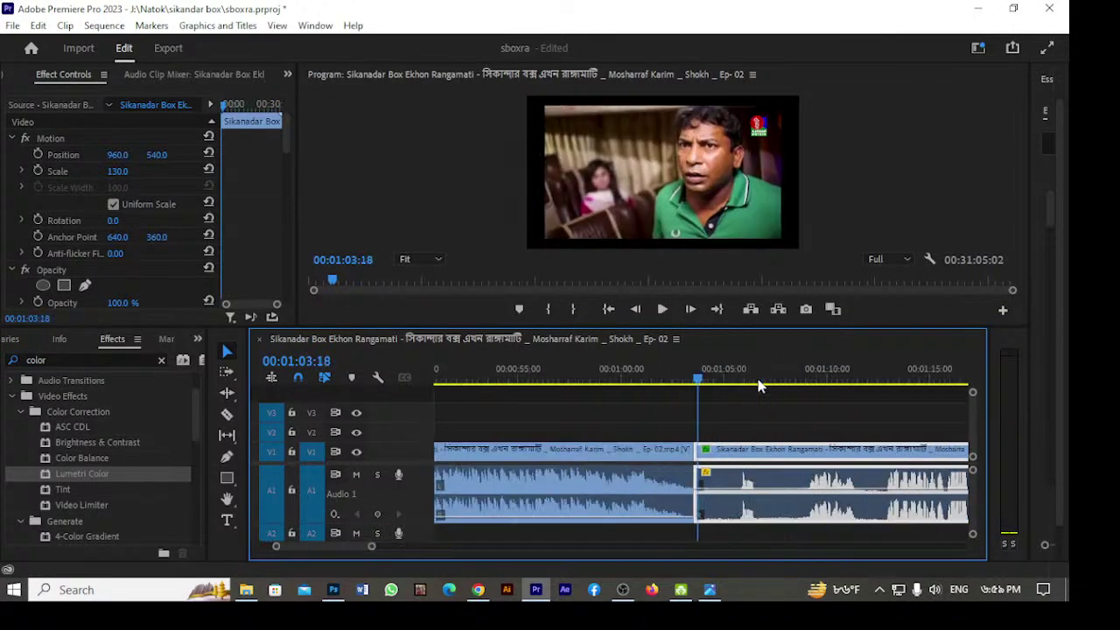
key(space)
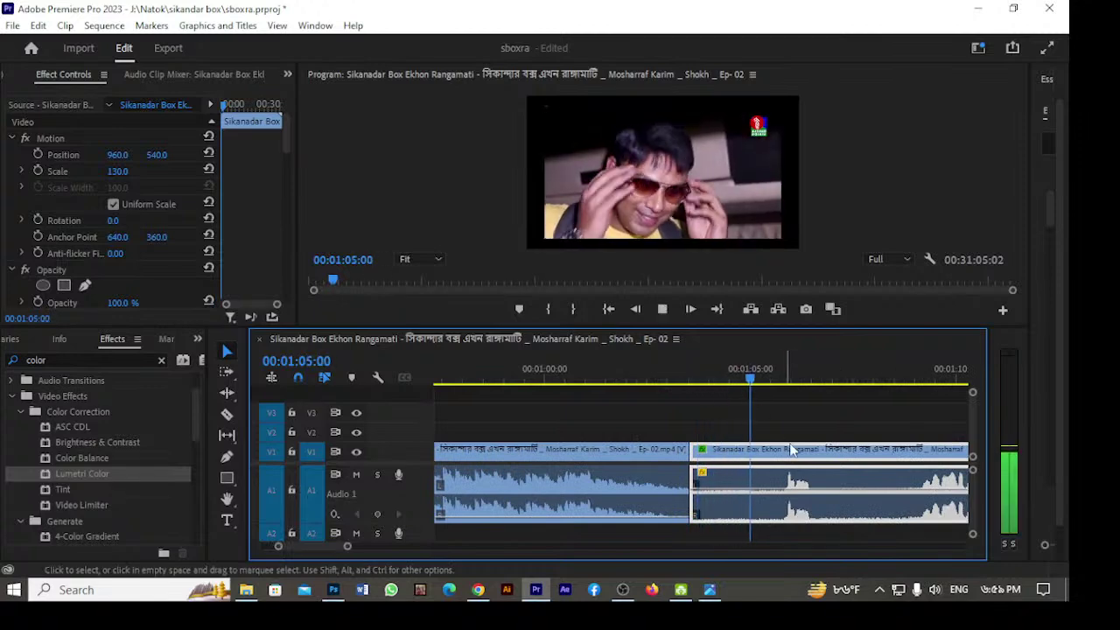
key(space)
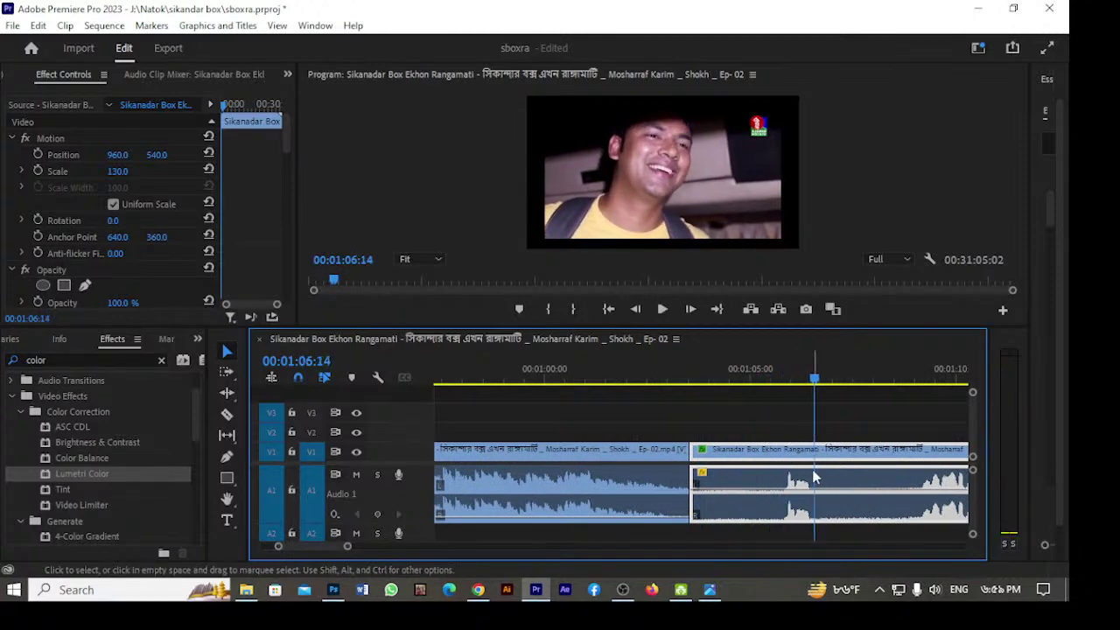
key(c)
click(819, 450)
key(space)
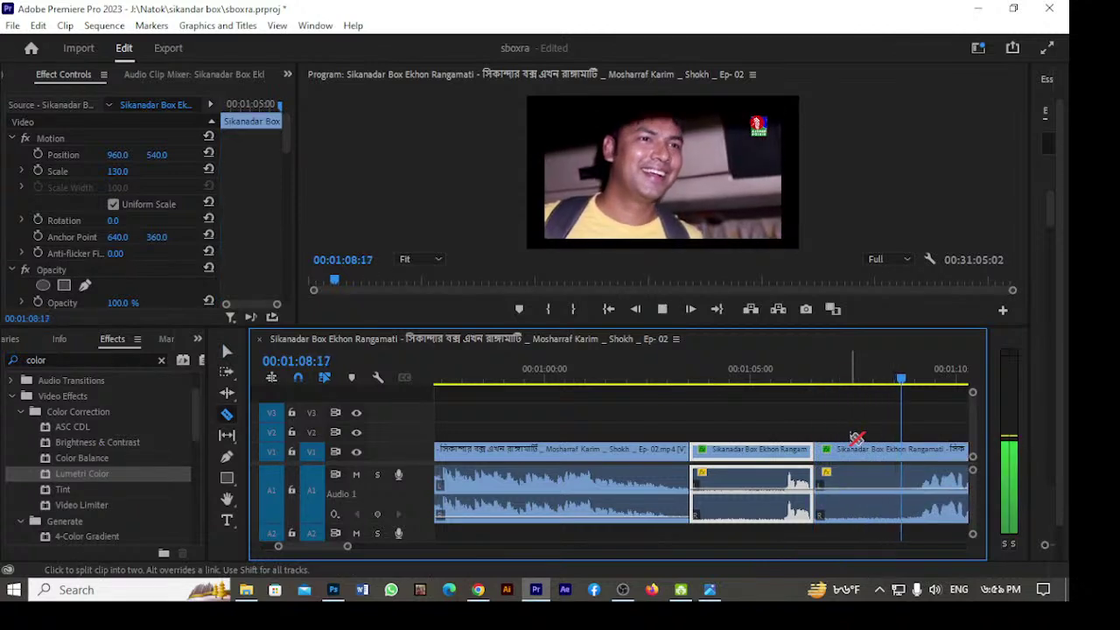
key(space)
key(Up)
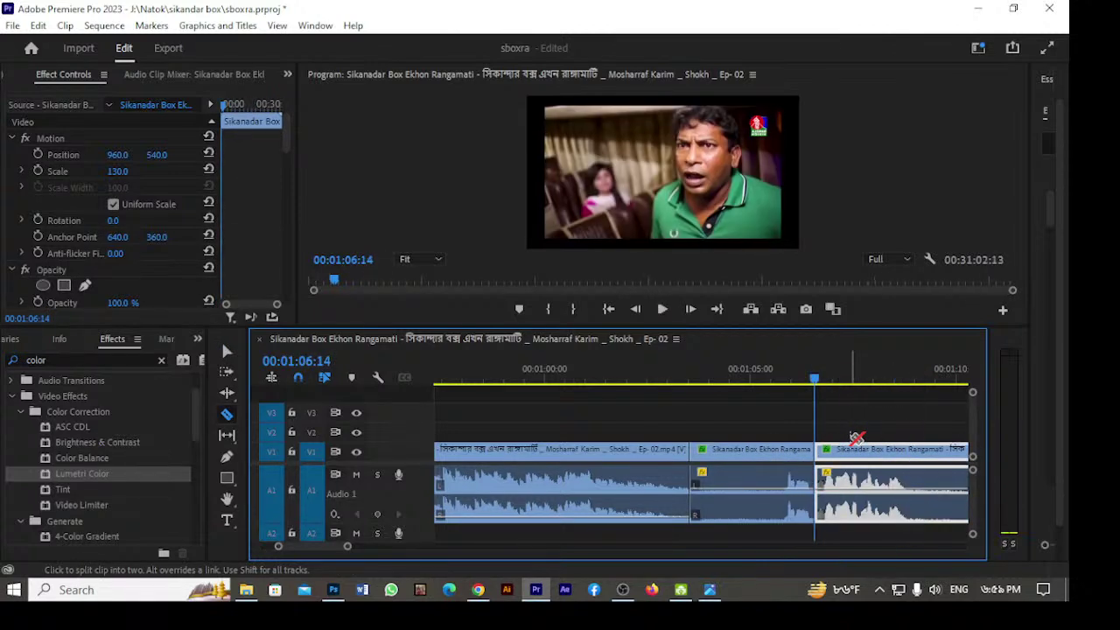
Split the episode where the next line ends and ripple-trim the pause up to 00:01:10:07.
key(space)
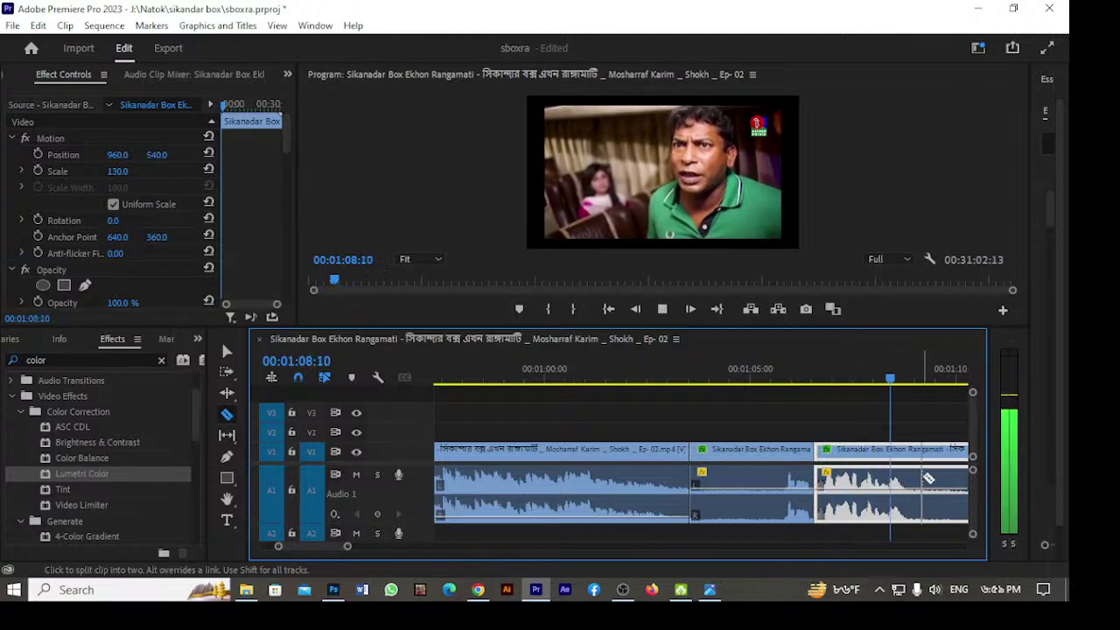
key(space)
key(space)
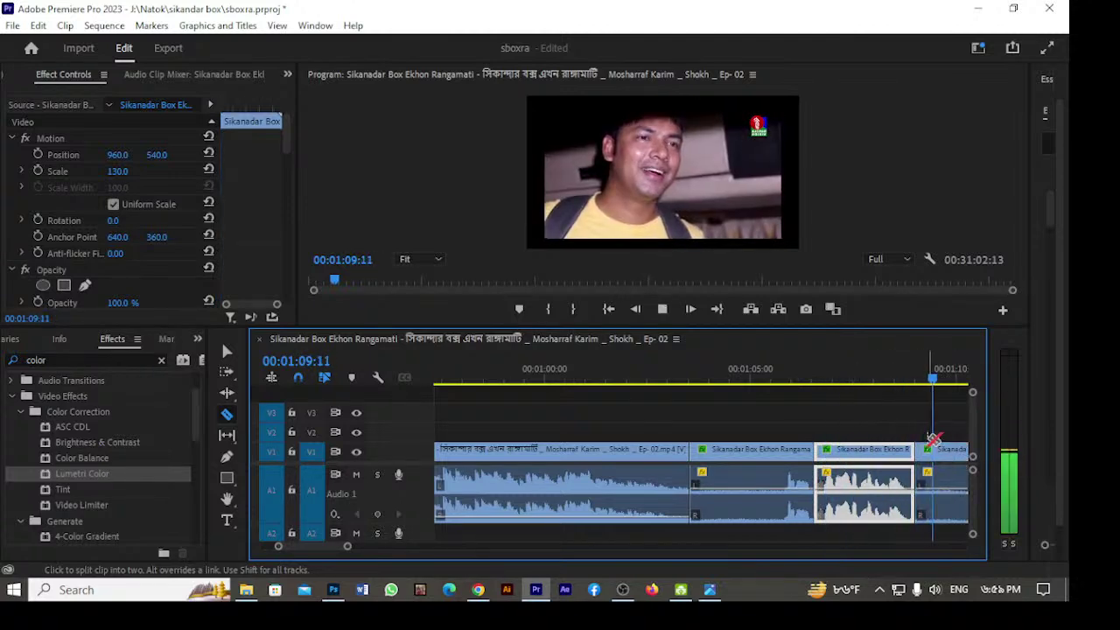
click(671, 405)
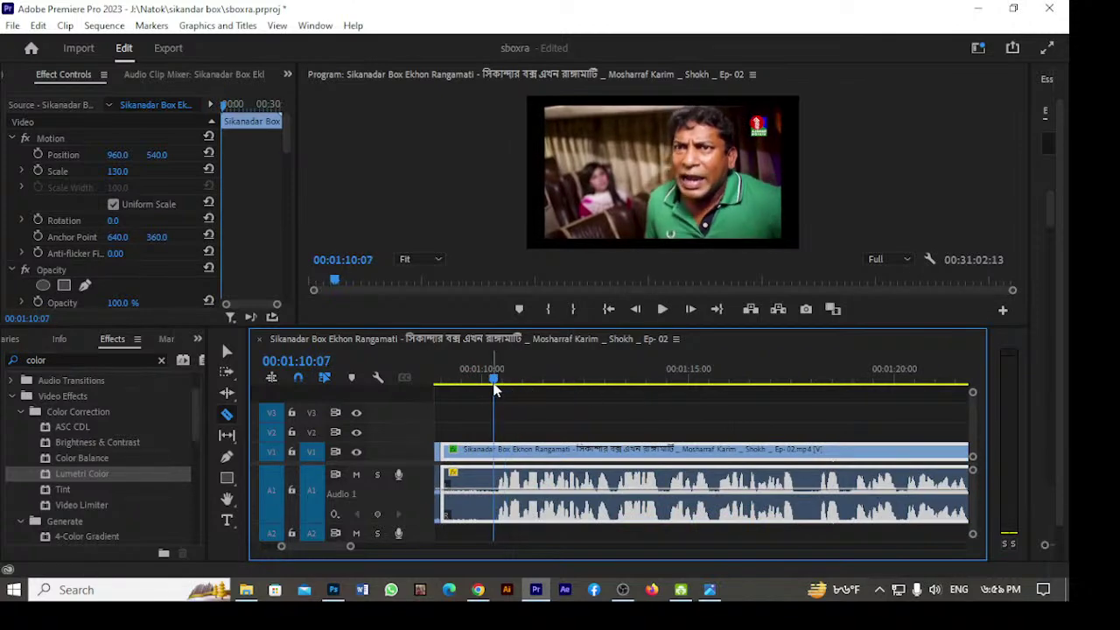
key(Up)
Split the episode just past 00:01:16:06, where the long dialogue passage ends, and ripple-trim the short pause following the cut.
key(space)
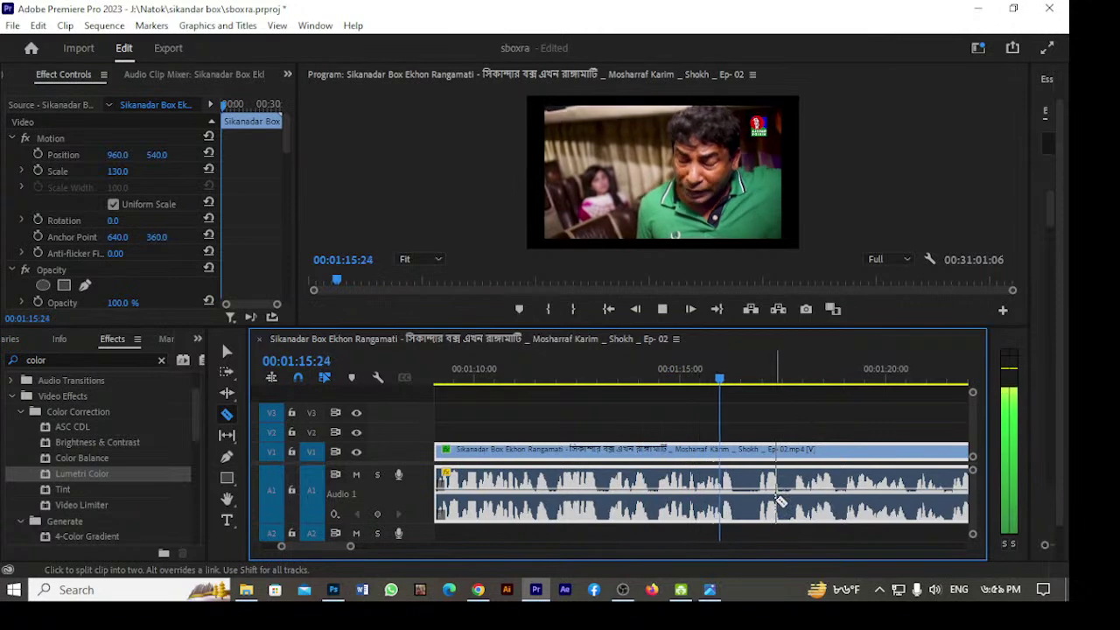
key(space)
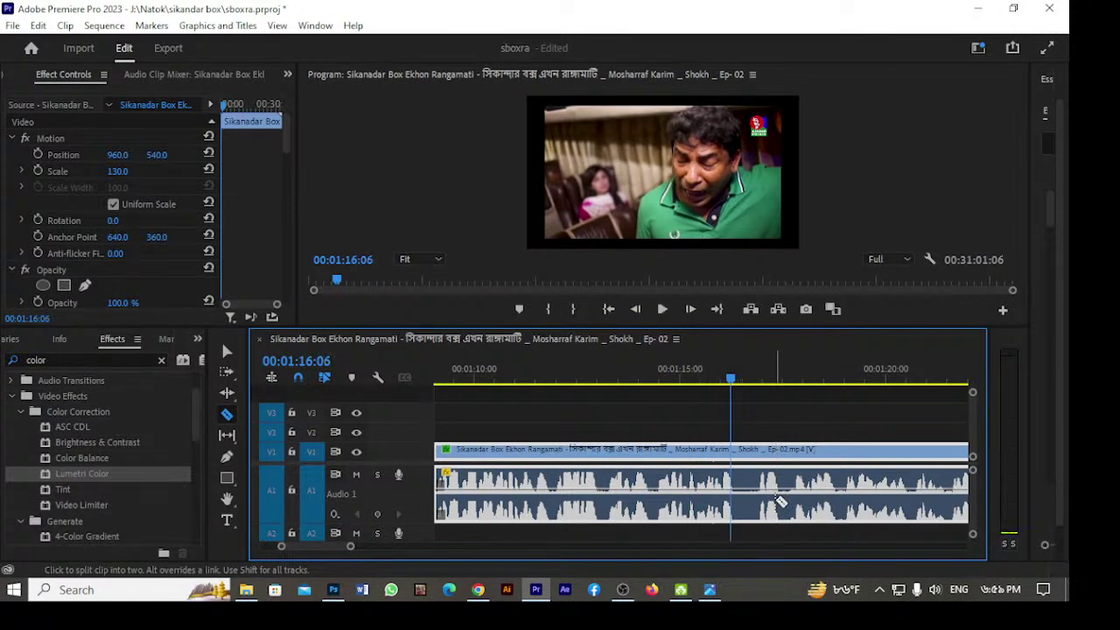
click(740, 450)
key(space)
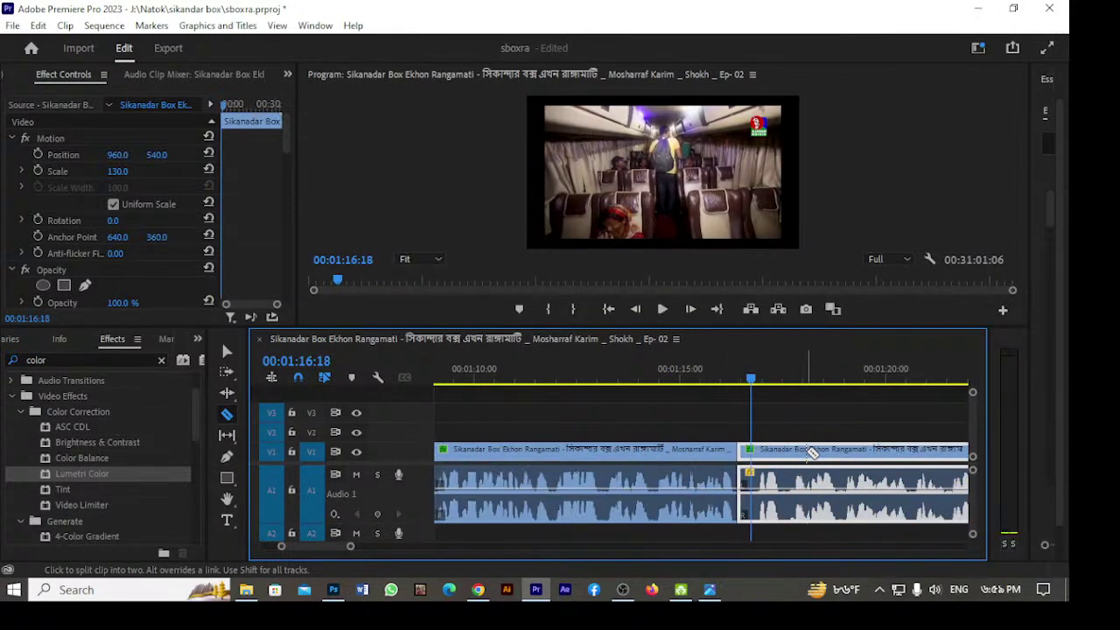
key(space)
drag(762, 382, 758, 384)
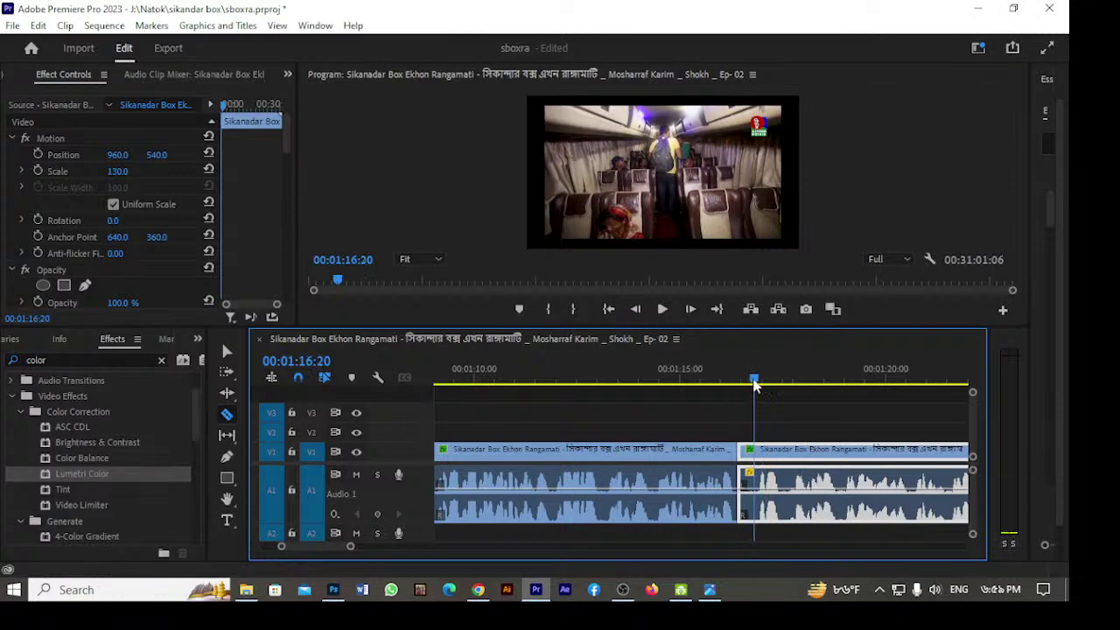
key(Up)
Split the episode at 00:01:16:24 after the brief sound and ripple-trim the seven-frame pause following the cut.
key(space)
key(space)
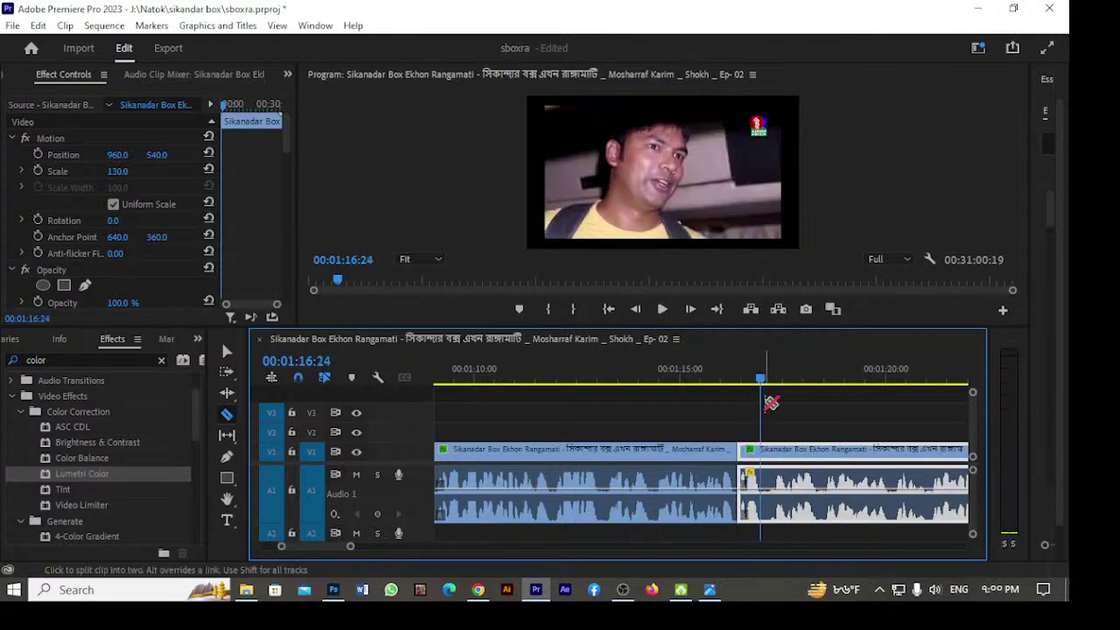
click(761, 451)
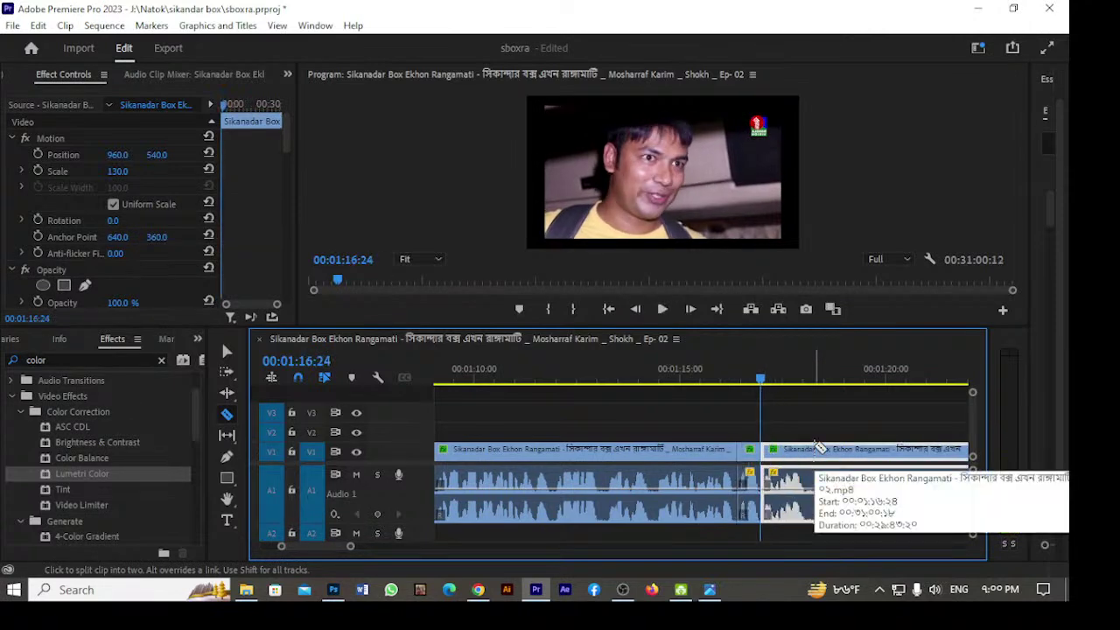
Play the next dialogue, split the episode at 00:01:23:15 where it ends, and ripple-trim the pause following the cut.
key(space)
key(space)
key(minus)
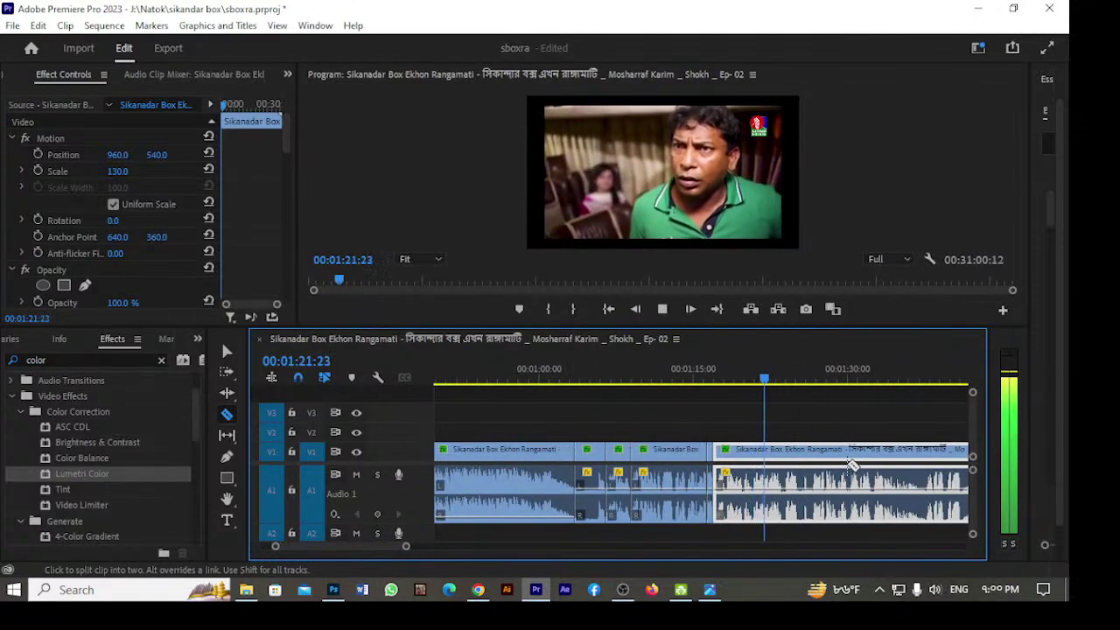
key(equal)
key(equal)
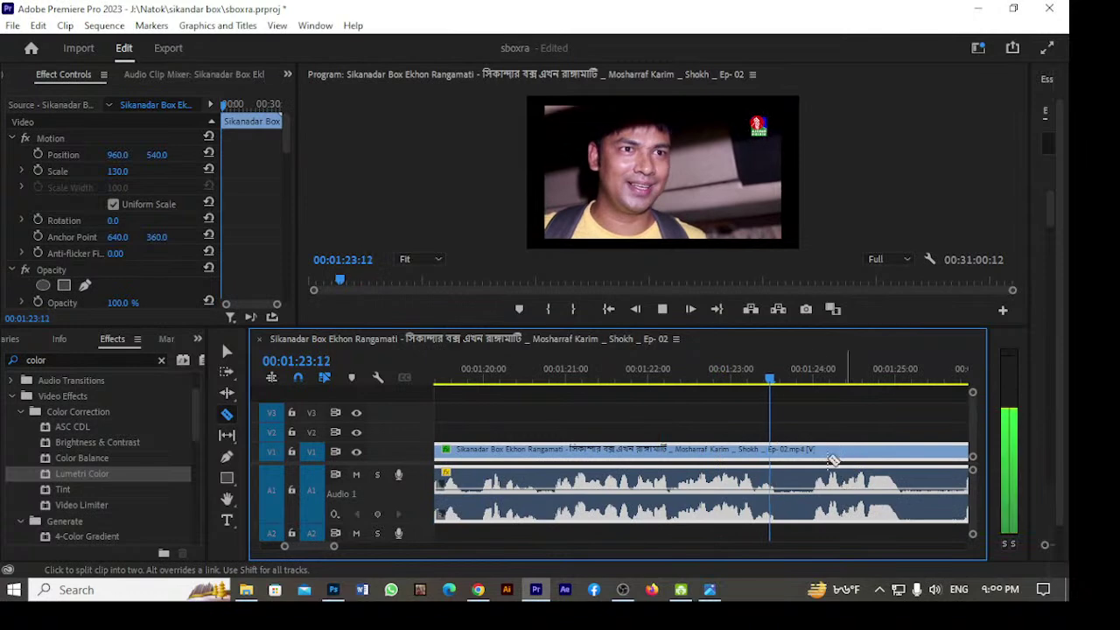
key(space)
click(786, 450)
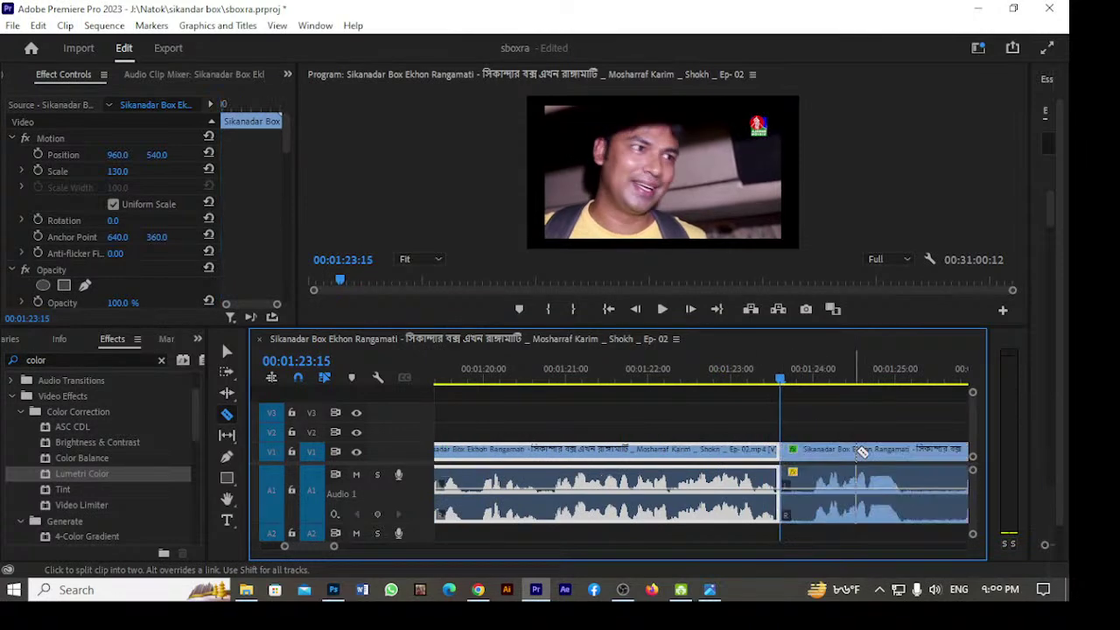
Split the episode at 00:01:24:17 after the next short line and ripple-trim the pause before the following speech.
key(space)
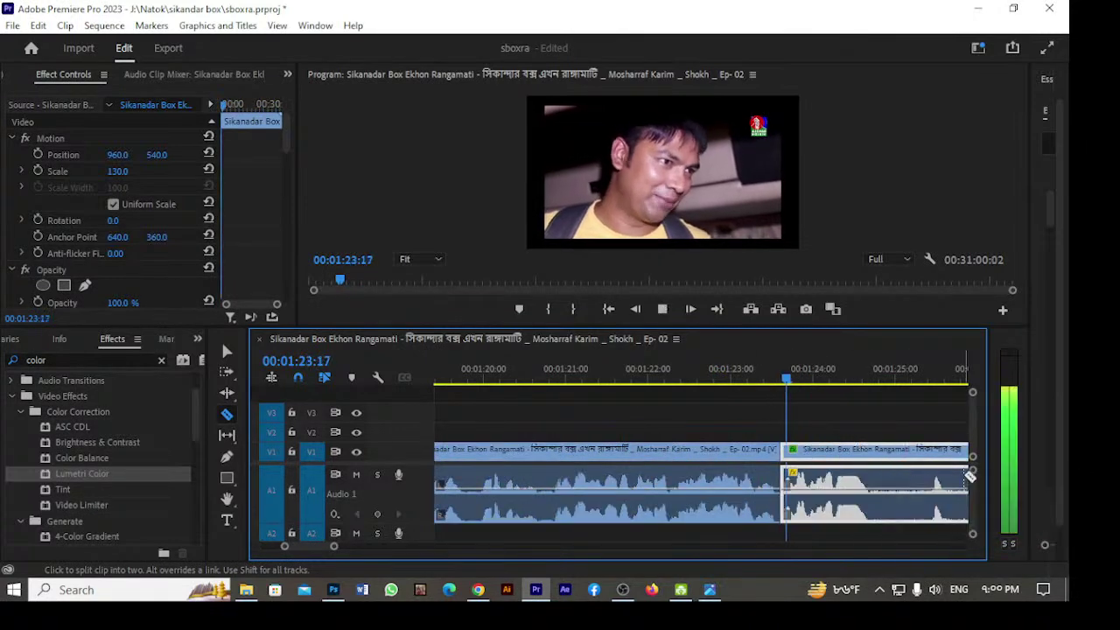
key(space)
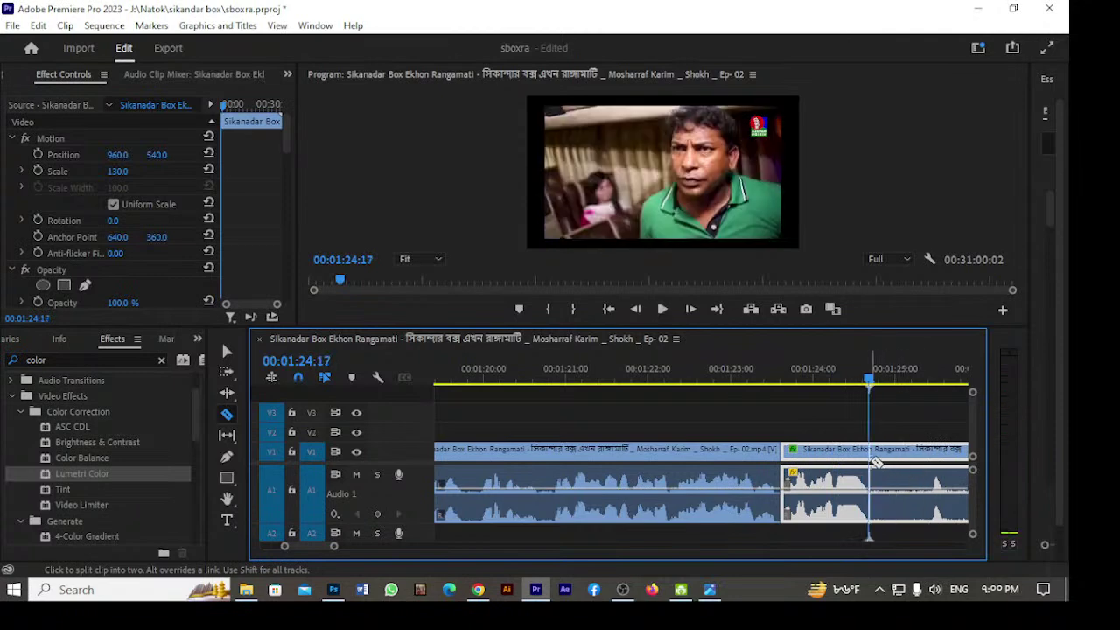
click(870, 450)
key(space)
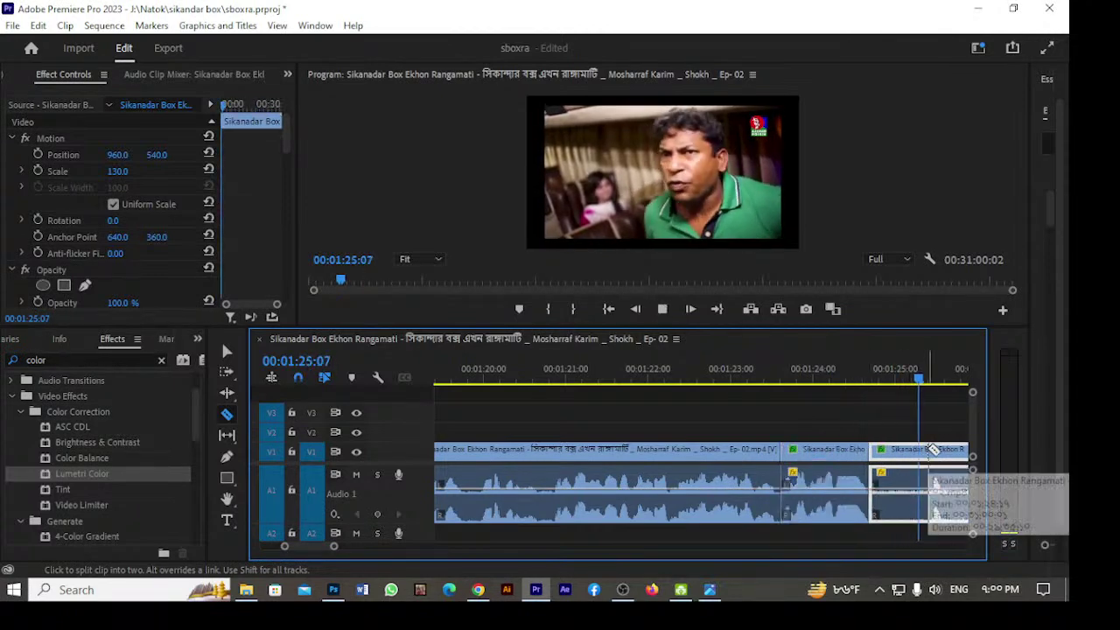
key(space)
drag(930, 383, 927, 382)
key(Up)
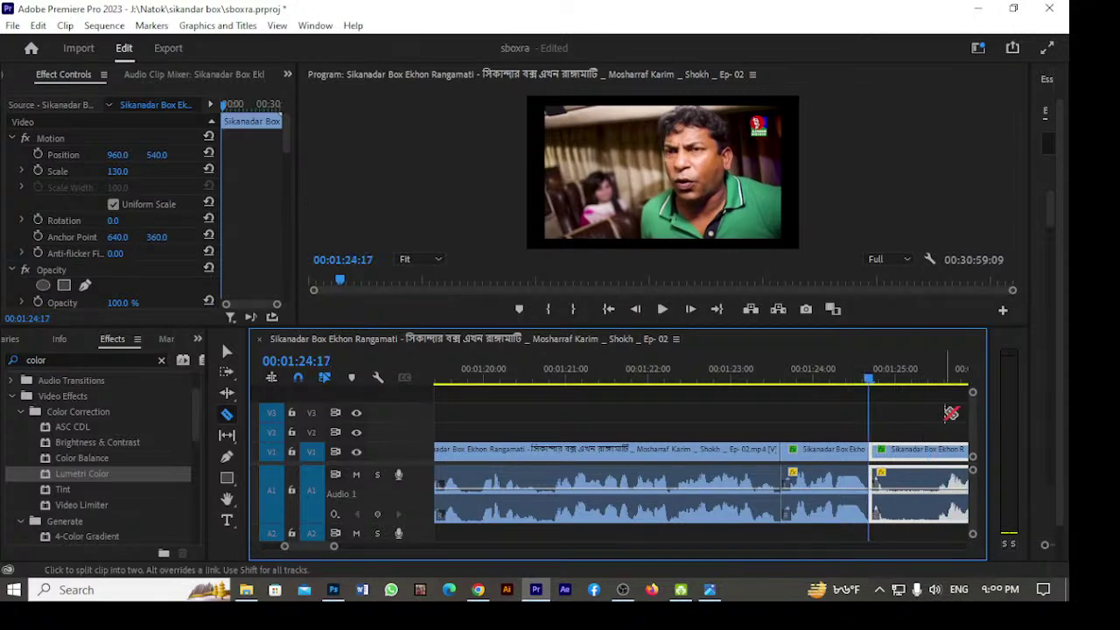
key(space)
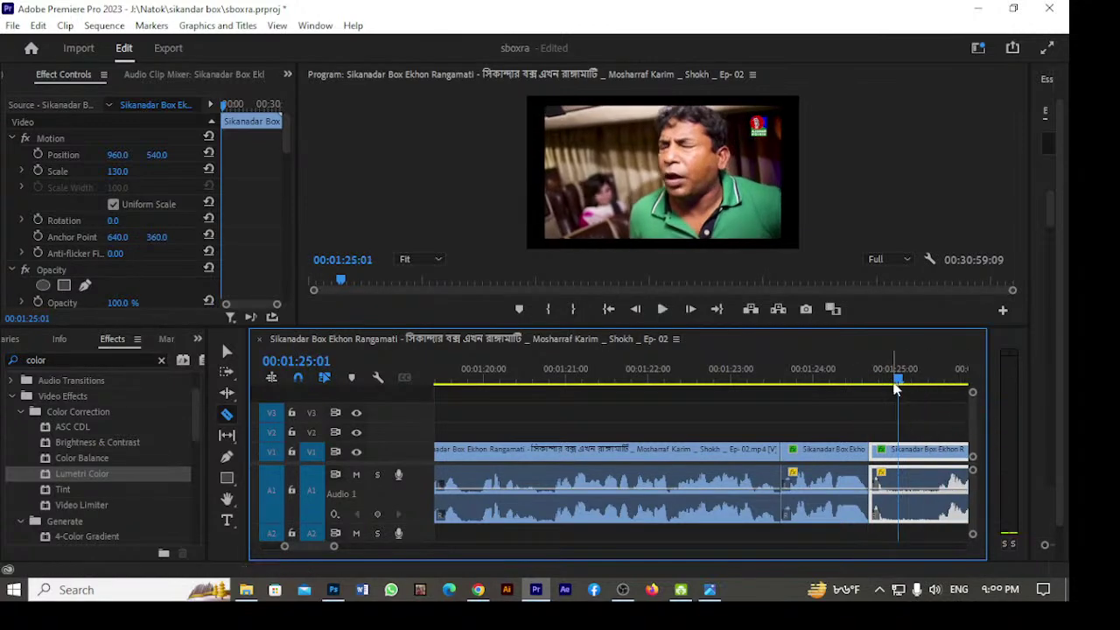
Split the episode at 00:01:24:22, just after the cut, and ripple-trim the pause that follows up to 00:01:25:14.
drag(897, 382, 886, 388)
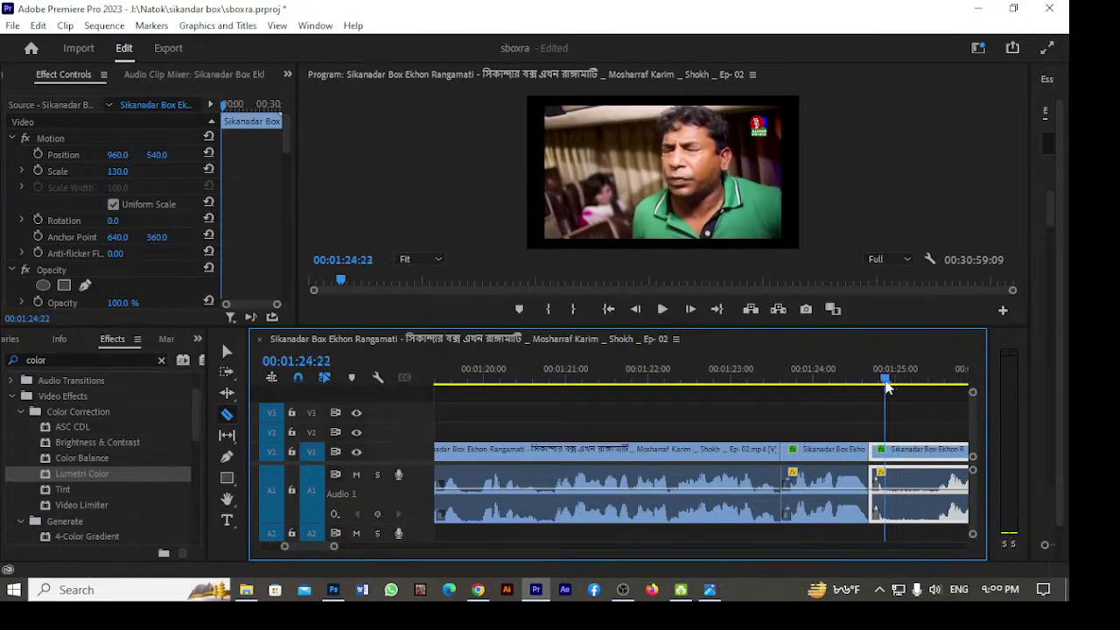
click(887, 452)
key(space)
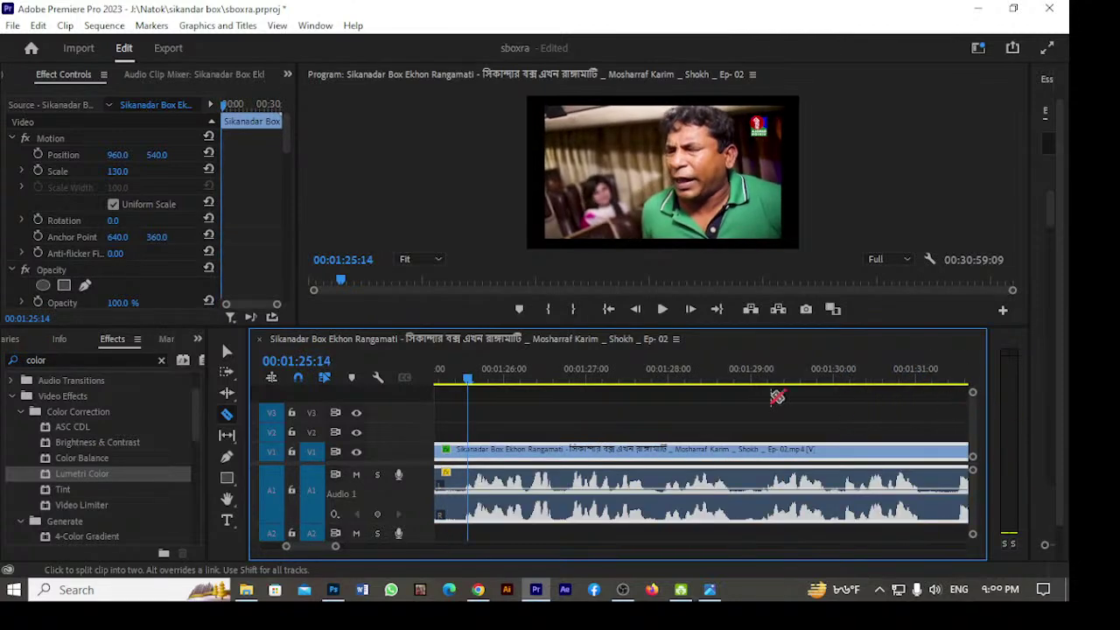
key(Up)
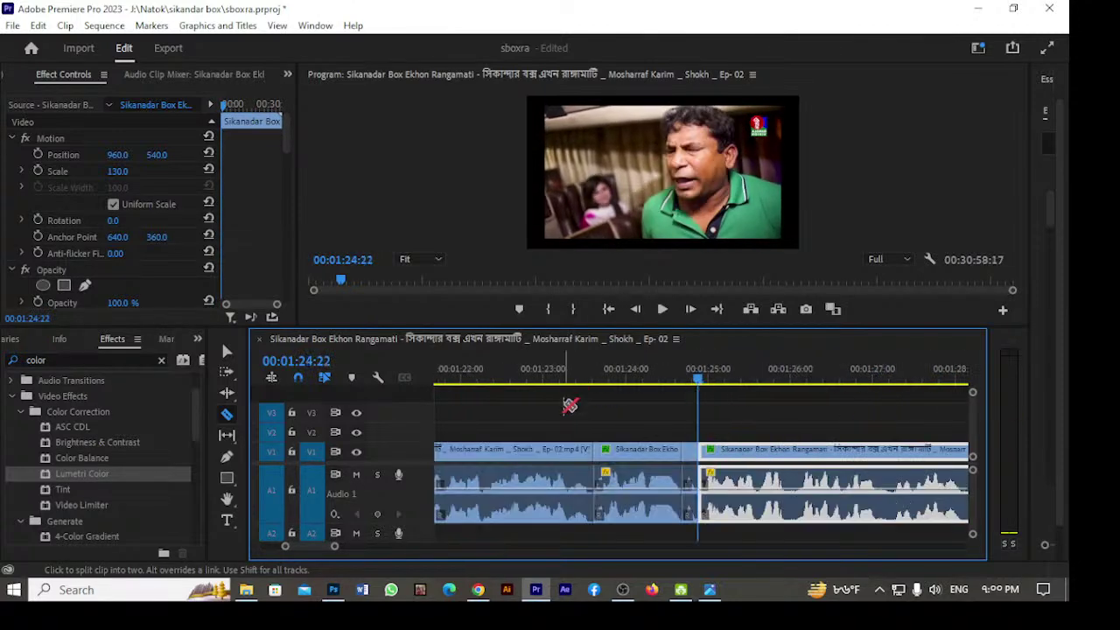
Play the short line, split the episode at 00:01:25:23 where it ends, and ripple-trim the four-frame pause following the cut.
key(space)
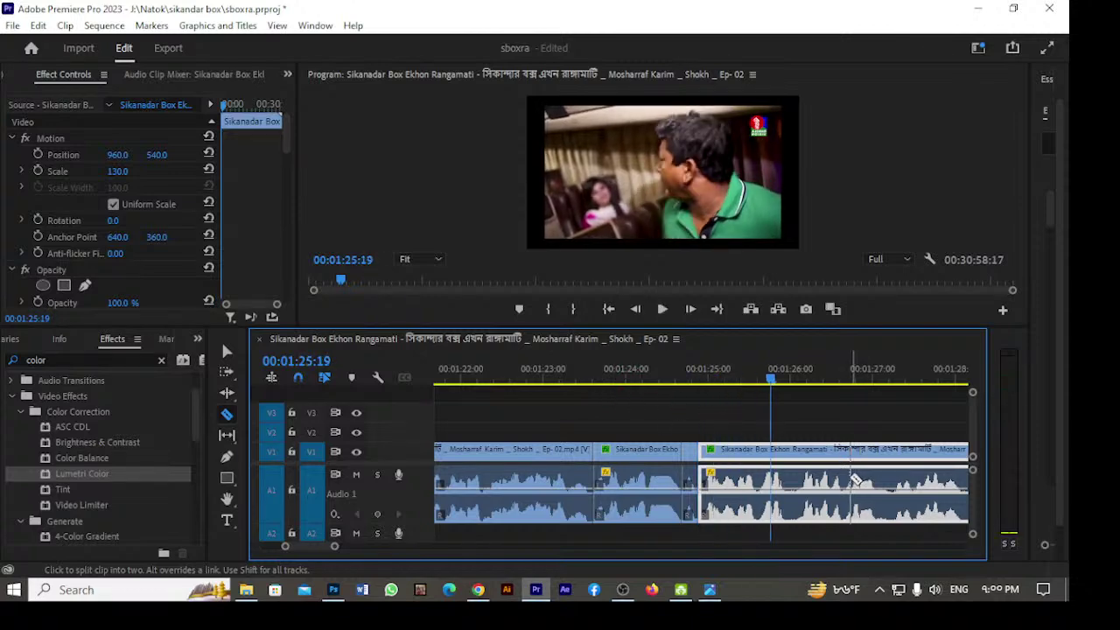
click(785, 455)
mouse_move(788, 378)
mouse_down()
mouse_move(814, 378)
mouse_move(797, 385)
mouse_up()
key(Up)
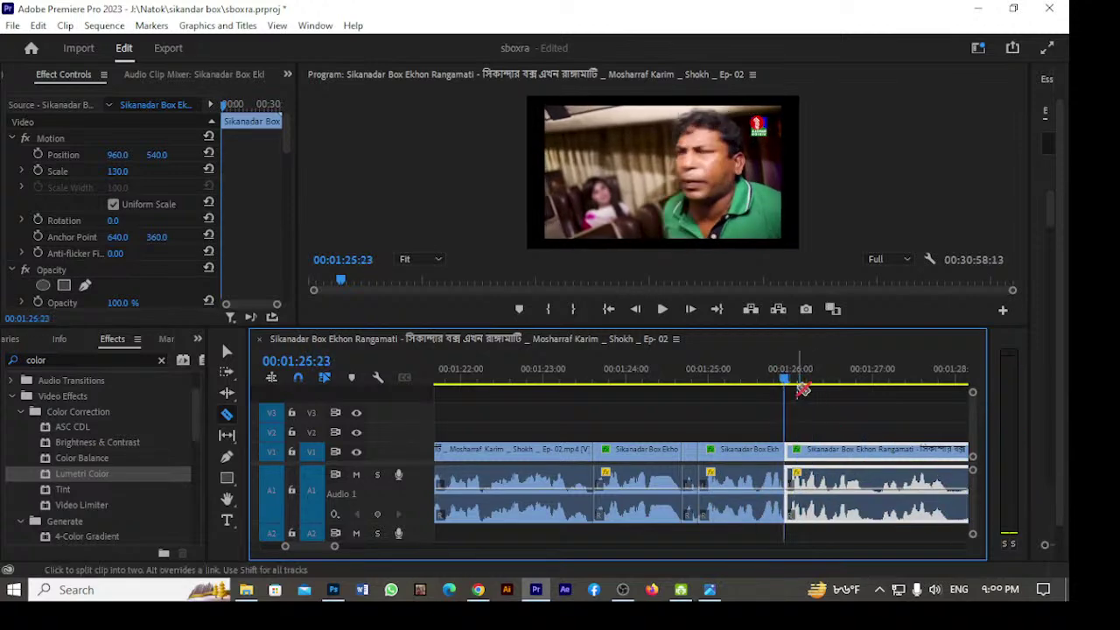
Play the next dialogue, split the episode at 00:01:27:23 where it ends, and ripple-trim the nine-frame pause before the next speech.
key(space)
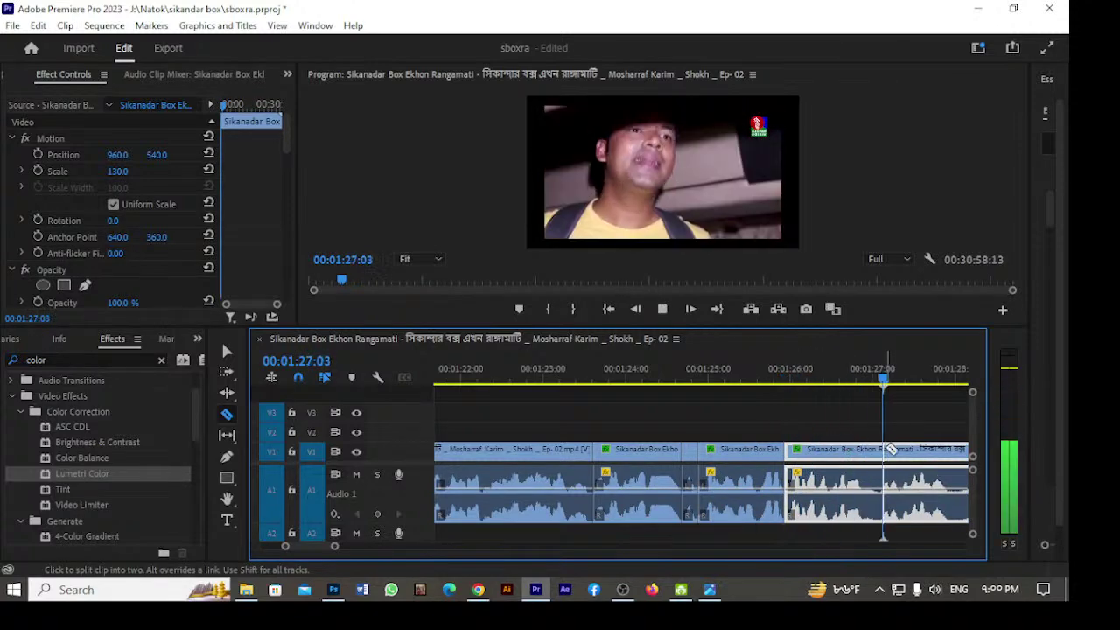
key(space)
key(Right)
key(Right)
key(Right)
key(Right)
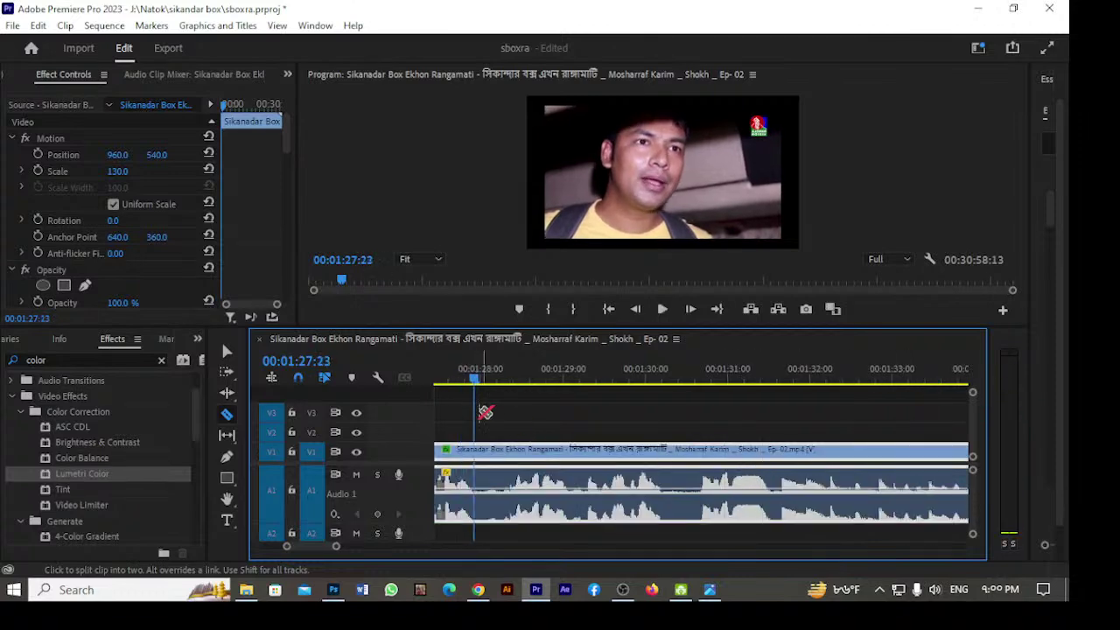
key(ctrl+k)
key(space)
key(space)
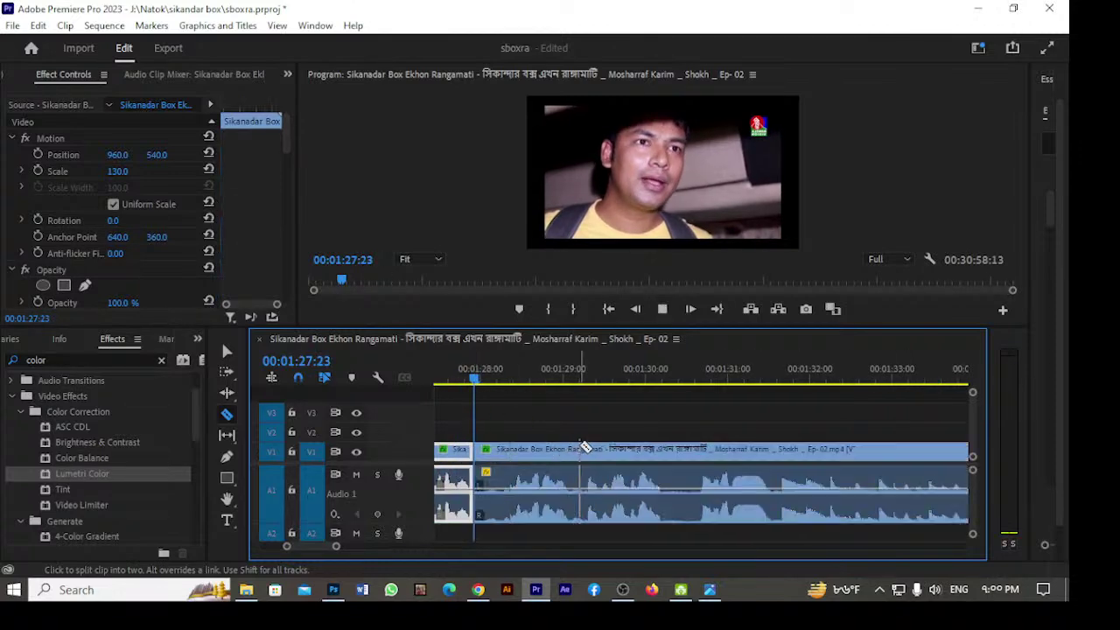
key(Up)
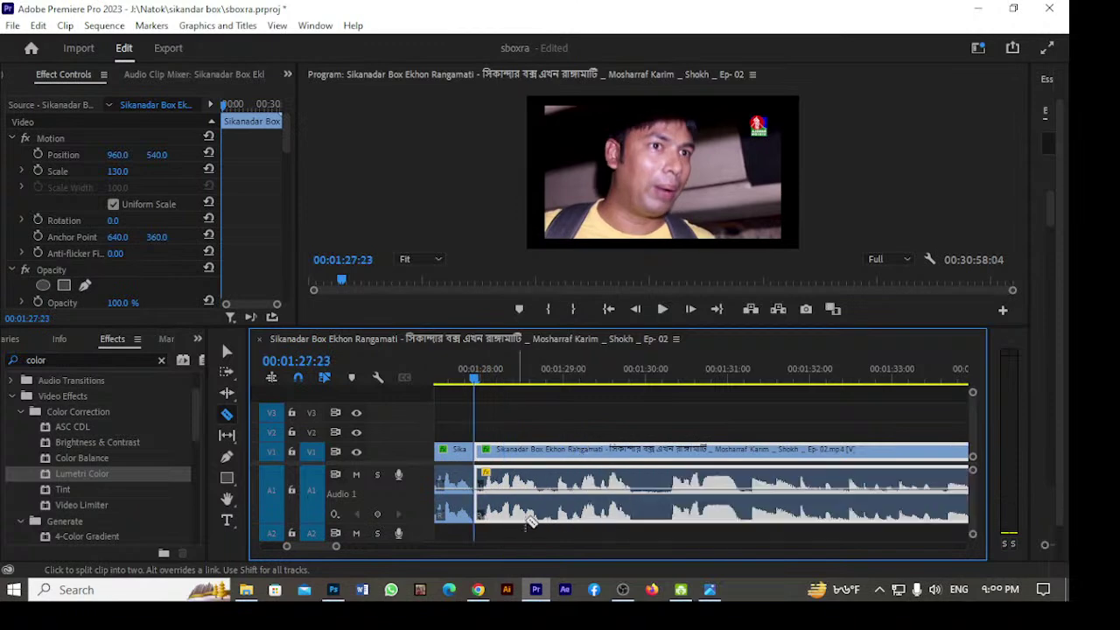
Play on, split the episode at 00:01:29:23 where the speech stops, and ripple-trim the pause up to 00:01:30:07.
key(space)
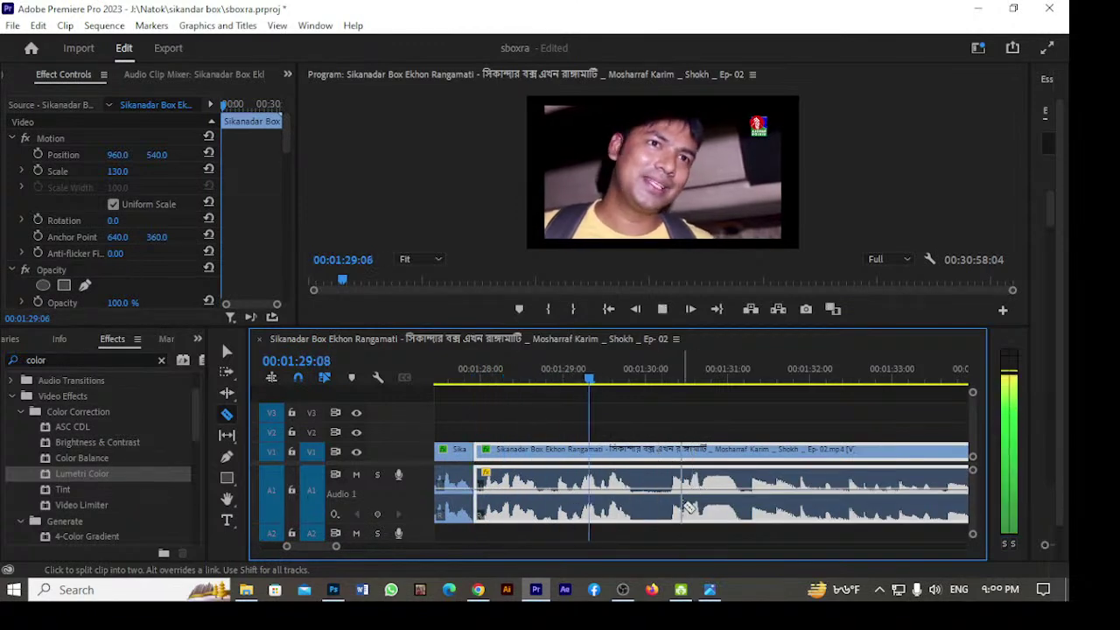
key(space)
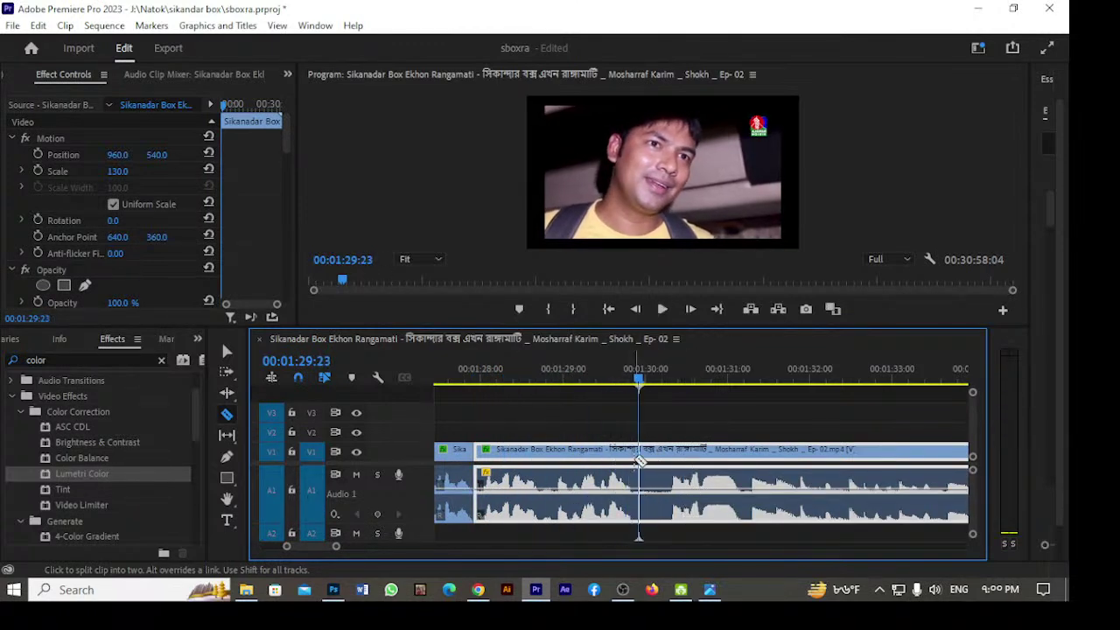
click(639, 457)
key(space)
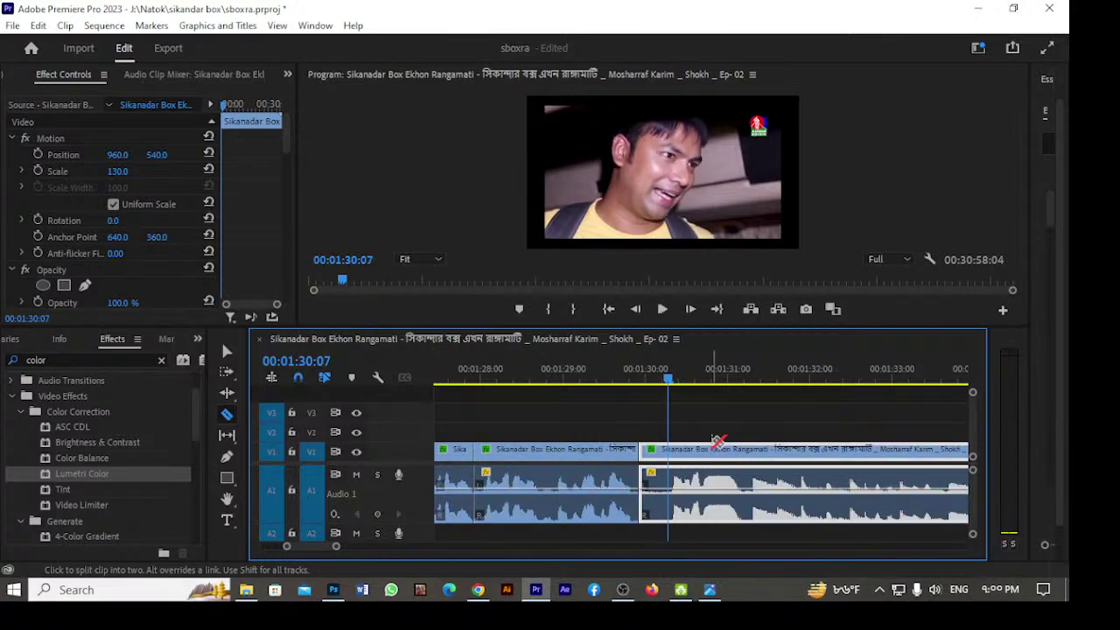
key(q)
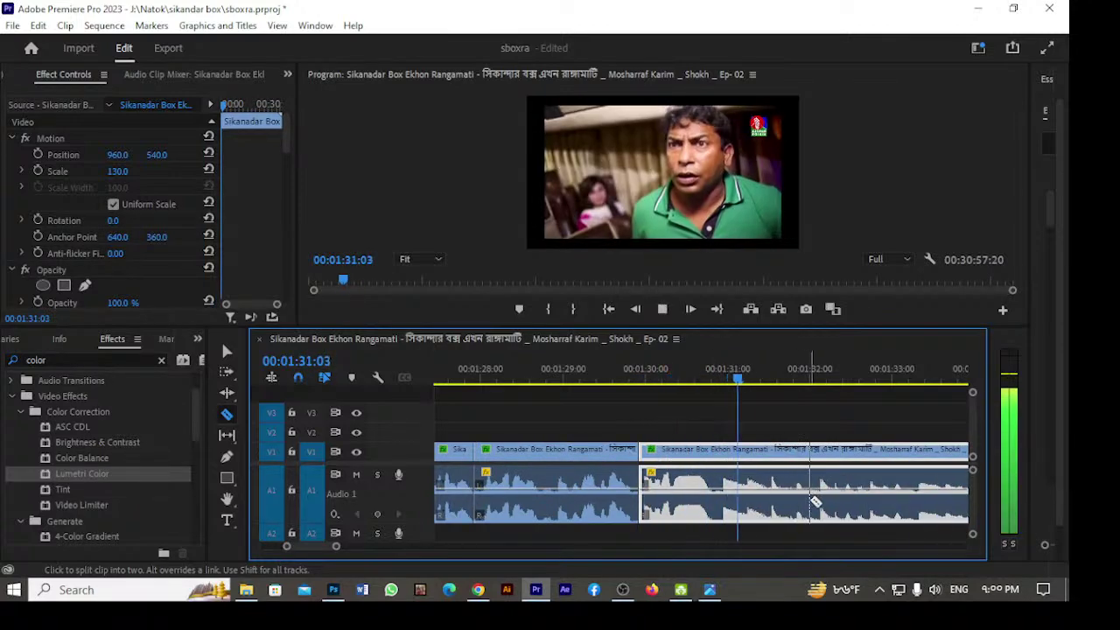
Stop playback after the loud line and split the episode at 00:01:30:22, where the stretch without dialogue begins.
key(space)
drag(771, 386, 717, 407)
click(716, 451)
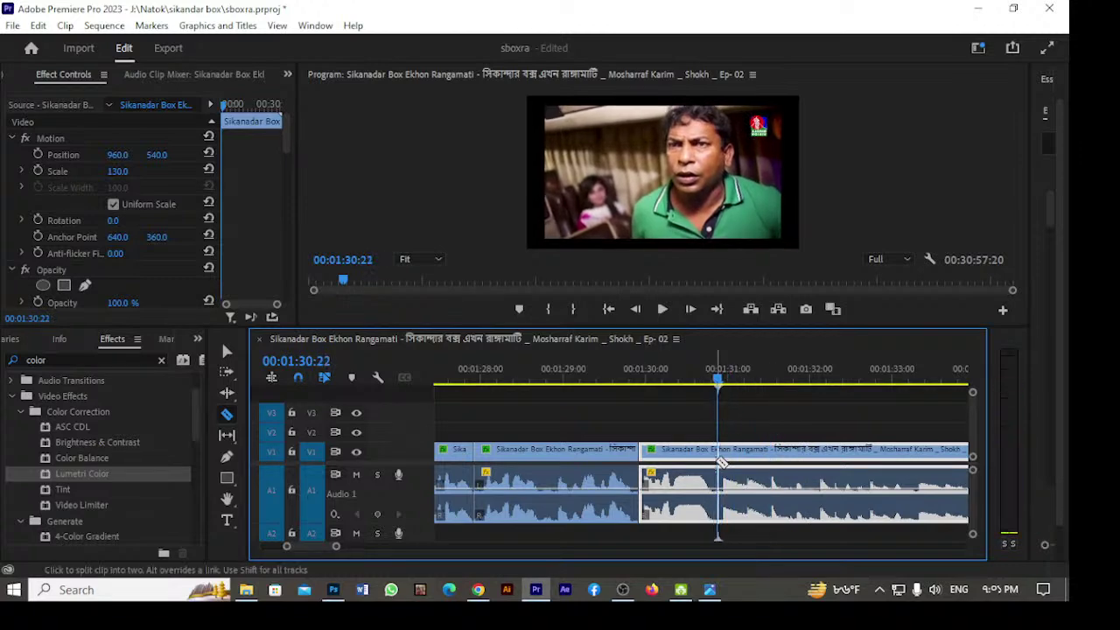
Split the episode at 00:01:34:23, just before the dialogue resumes, and lower the volume of the isolated segment before it to -999.0 dB.
key(space)
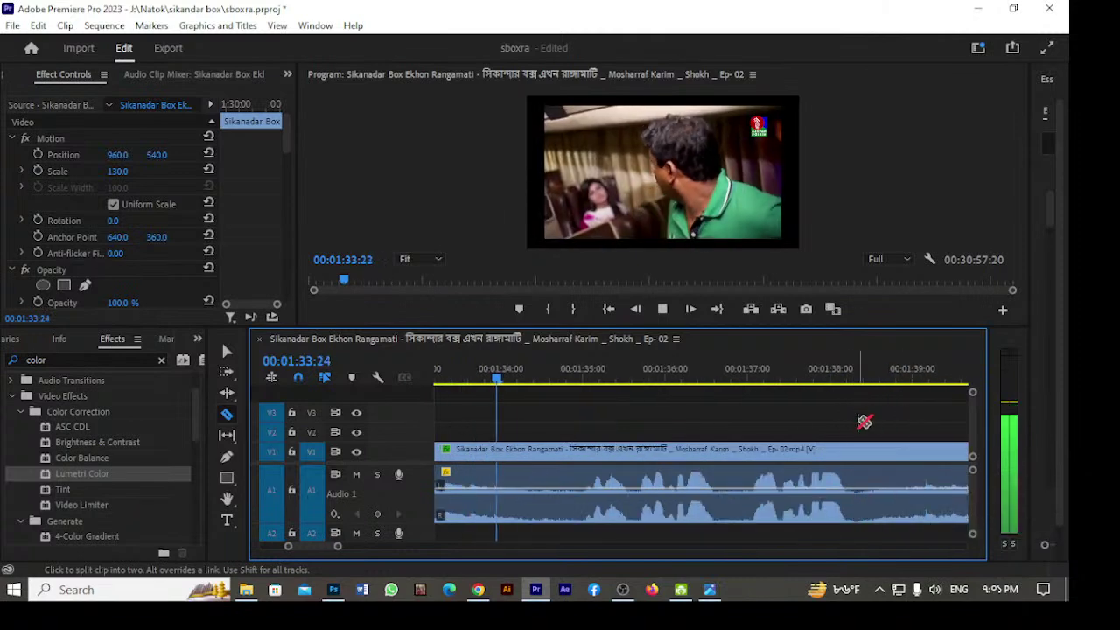
key(space)
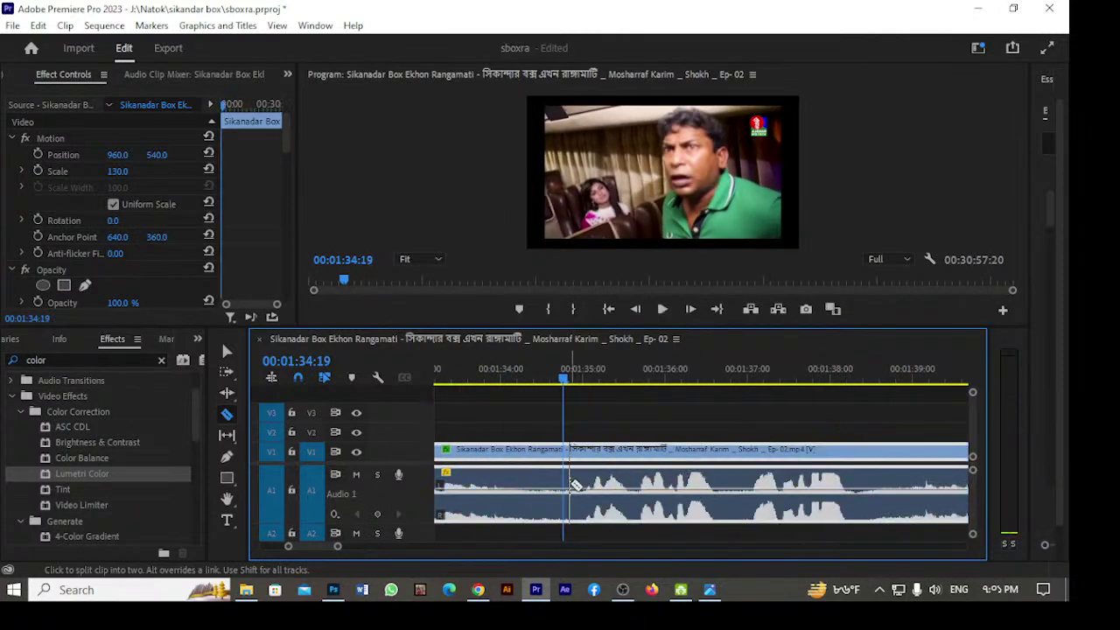
key(space)
click(576, 484)
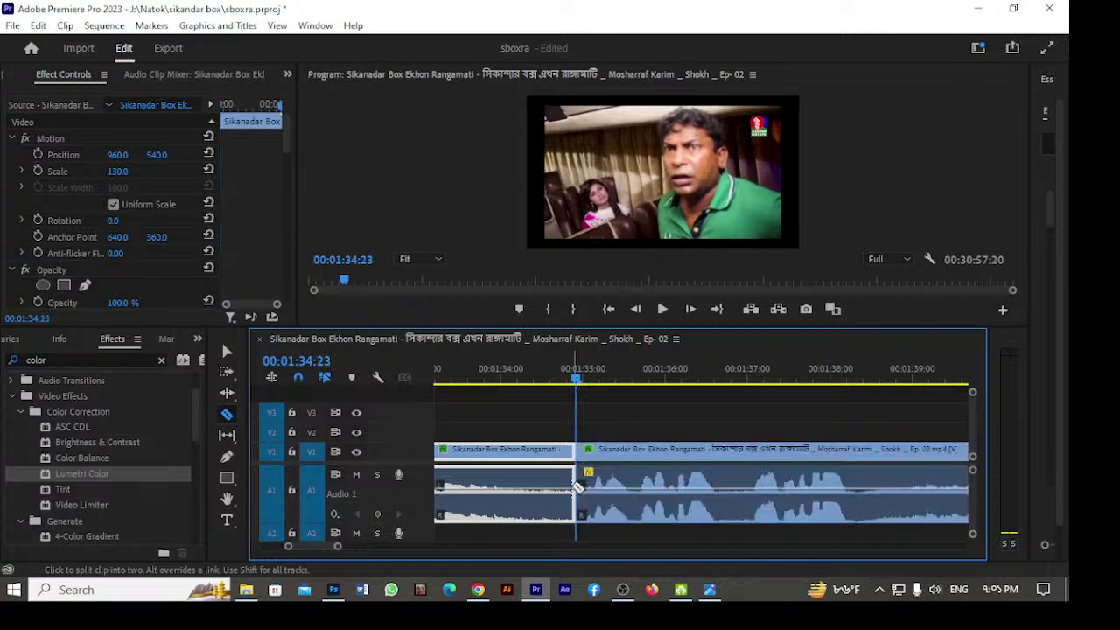
click(225, 351)
click(517, 497)
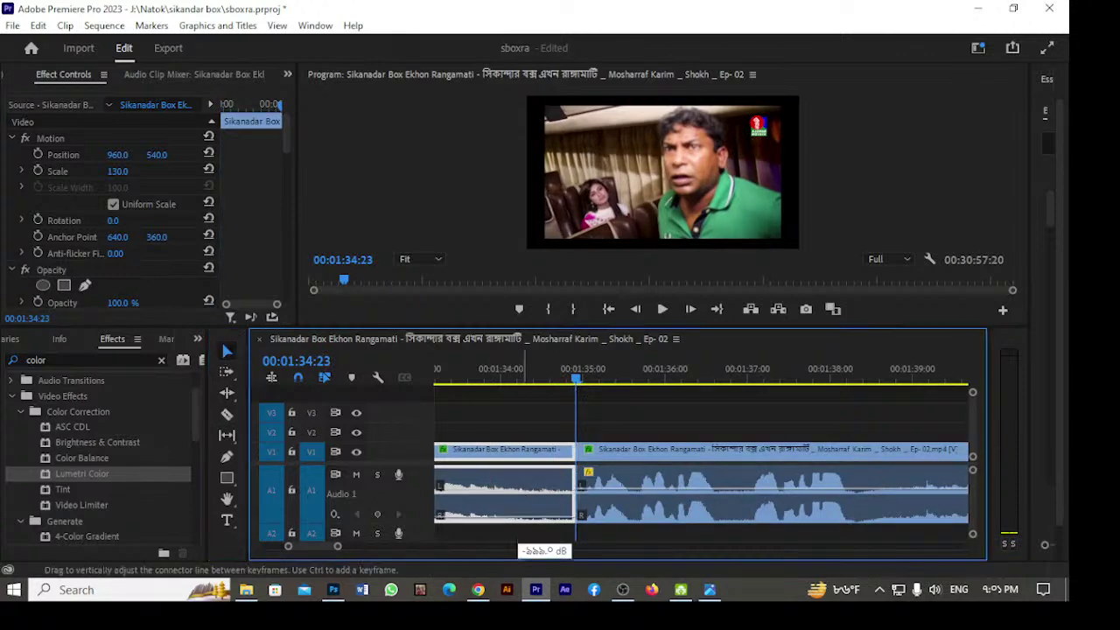
Play the resumed dialogue, split the episode at 00:01:36:16 where it ends, and ripple-trim the nine-frame pause following the cut.
key(space)
key(space)
click(761, 490)
click(227, 415)
click(718, 455)
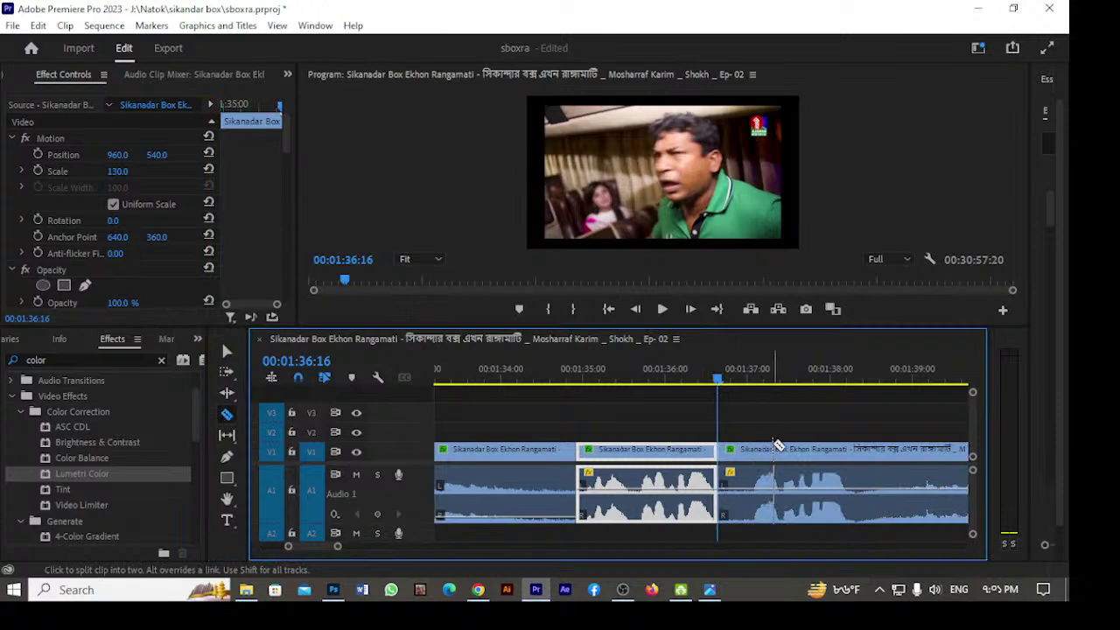
key(space)
key(space)
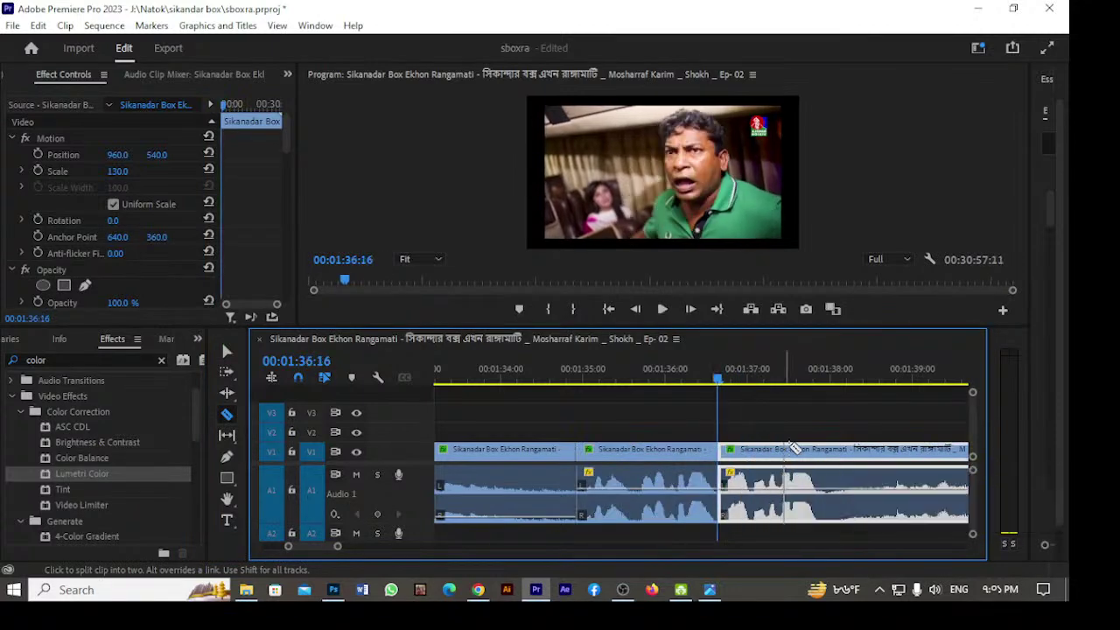
Split the episode at 00:01:37:23 where the next line ends, review the passage that follows, and ripple-trim it up to 00:01:38:14.
key(space)
key(space)
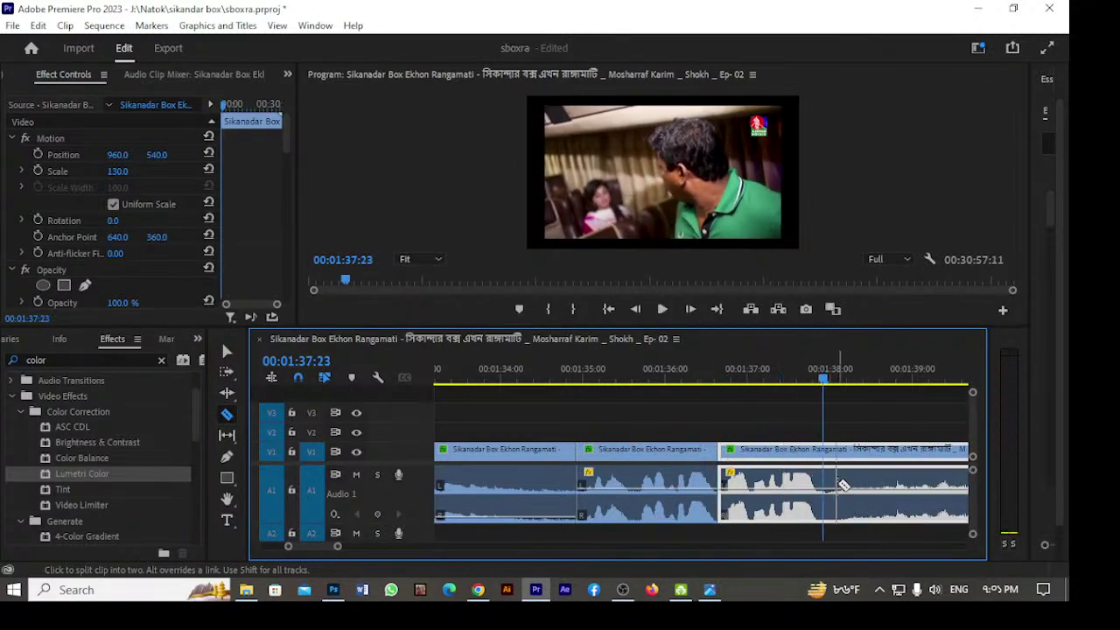
click(824, 458)
key(space)
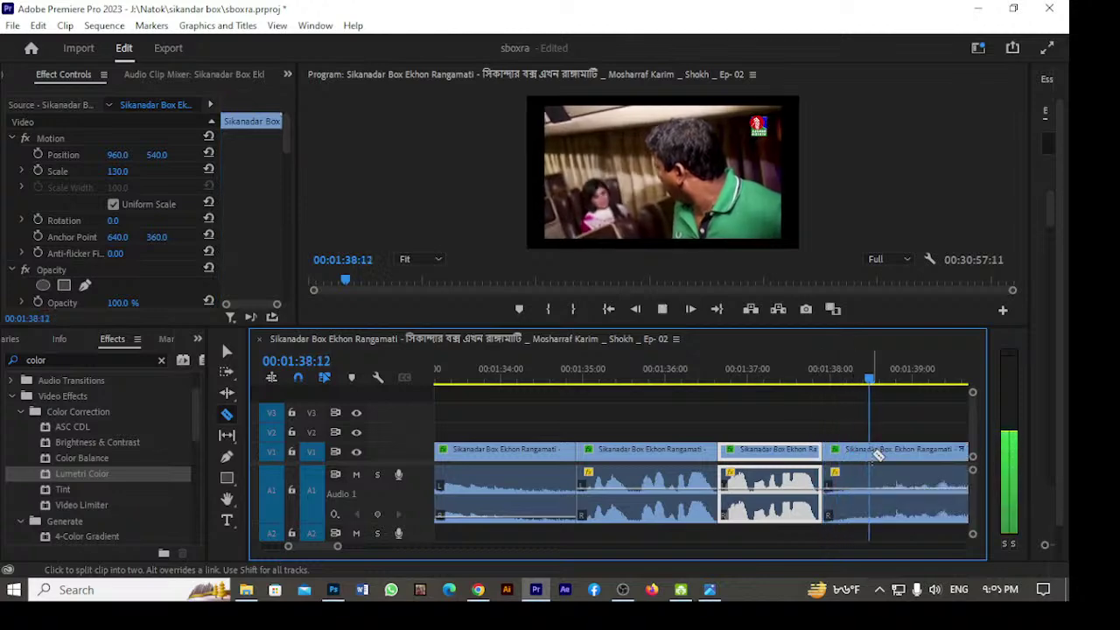
key(space)
key(space)
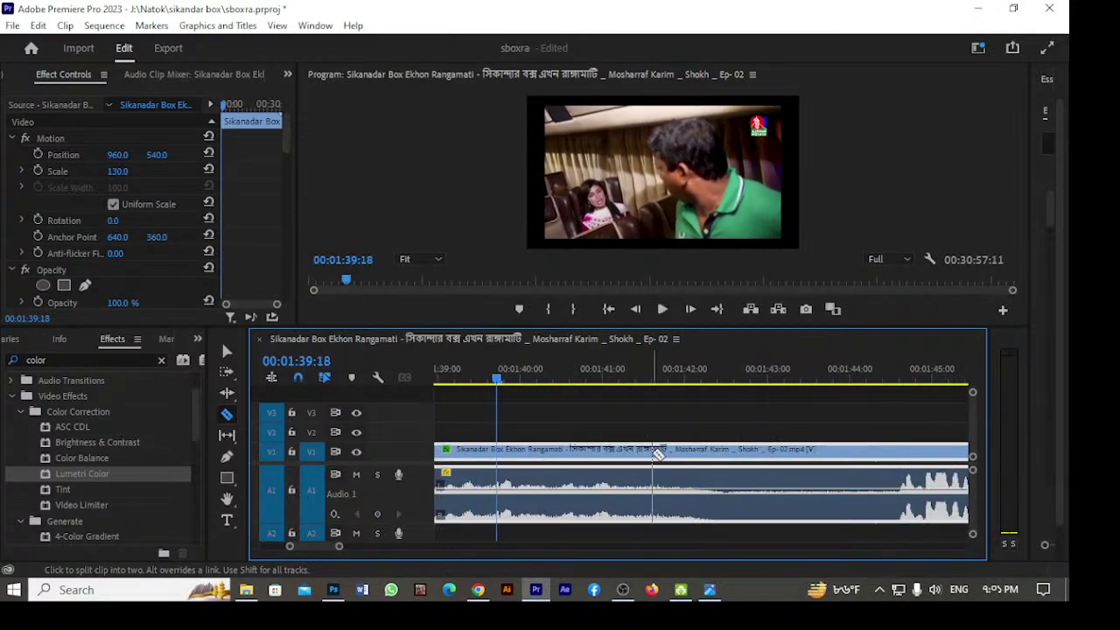
key(j)
key(j)
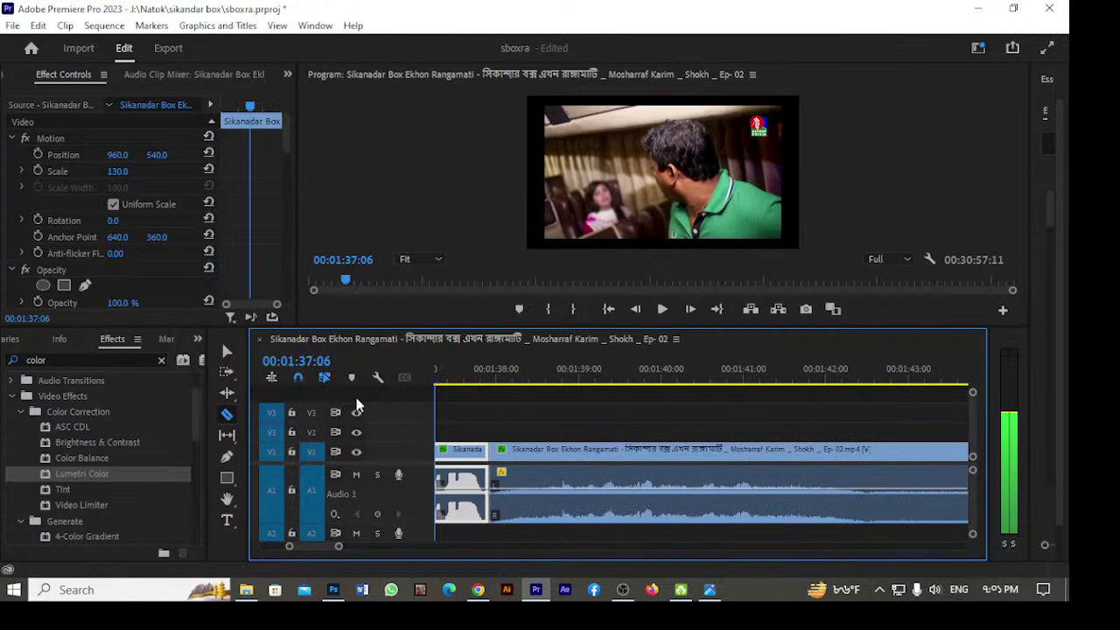
key(l)
key(space)
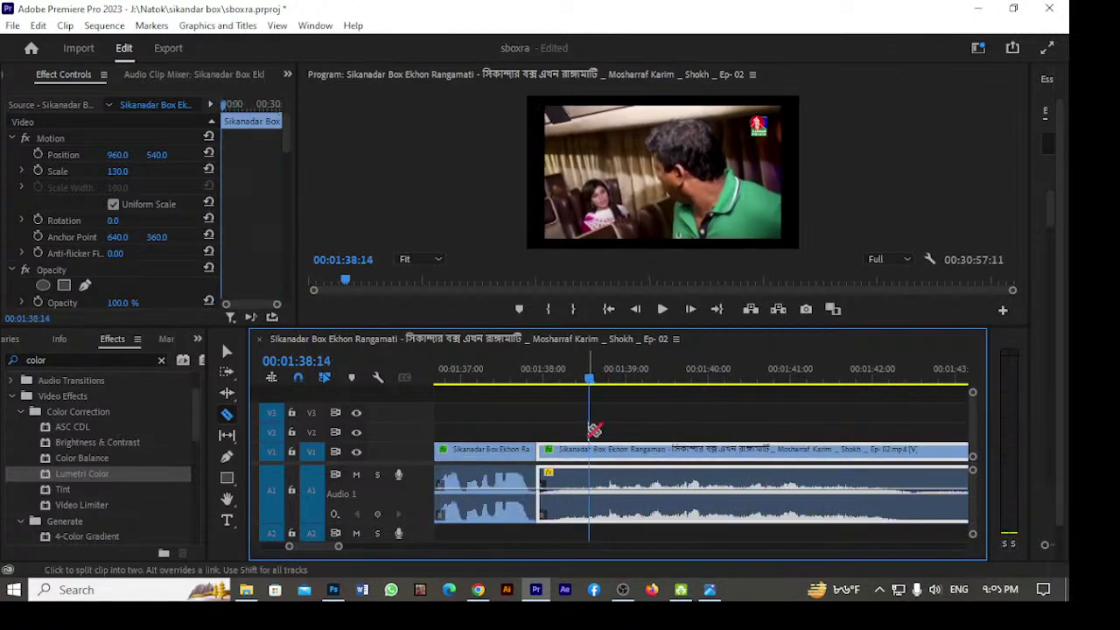
key(j)
Split the episode at 00:01:41:23, where the quiet background passage fades out, and ripple-trim the two-second silence before the next dialogue.
key(l)
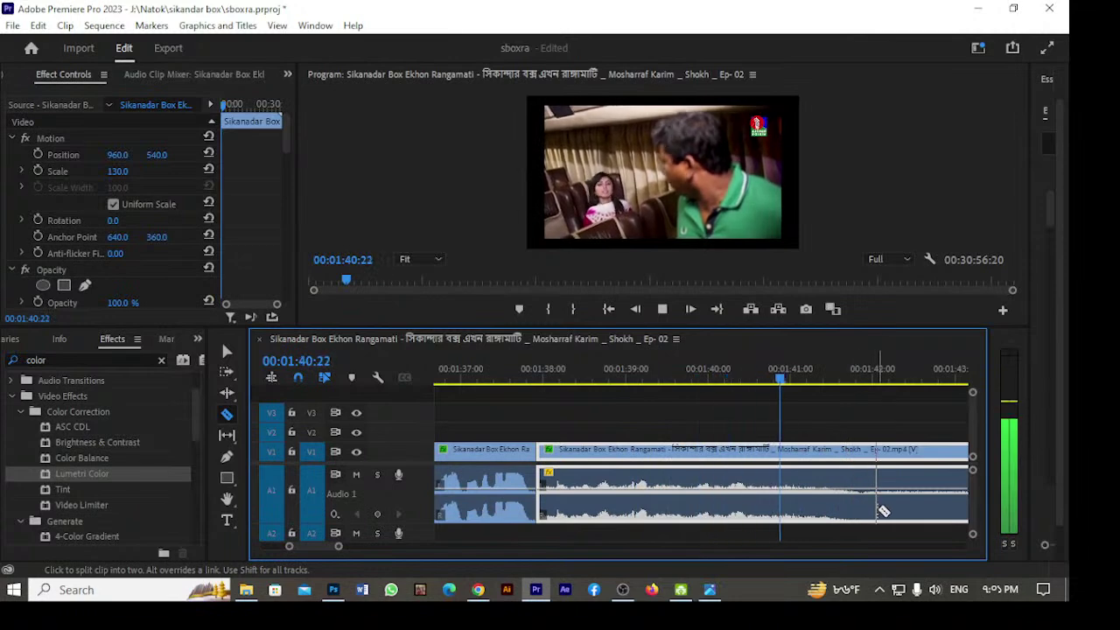
key(space)
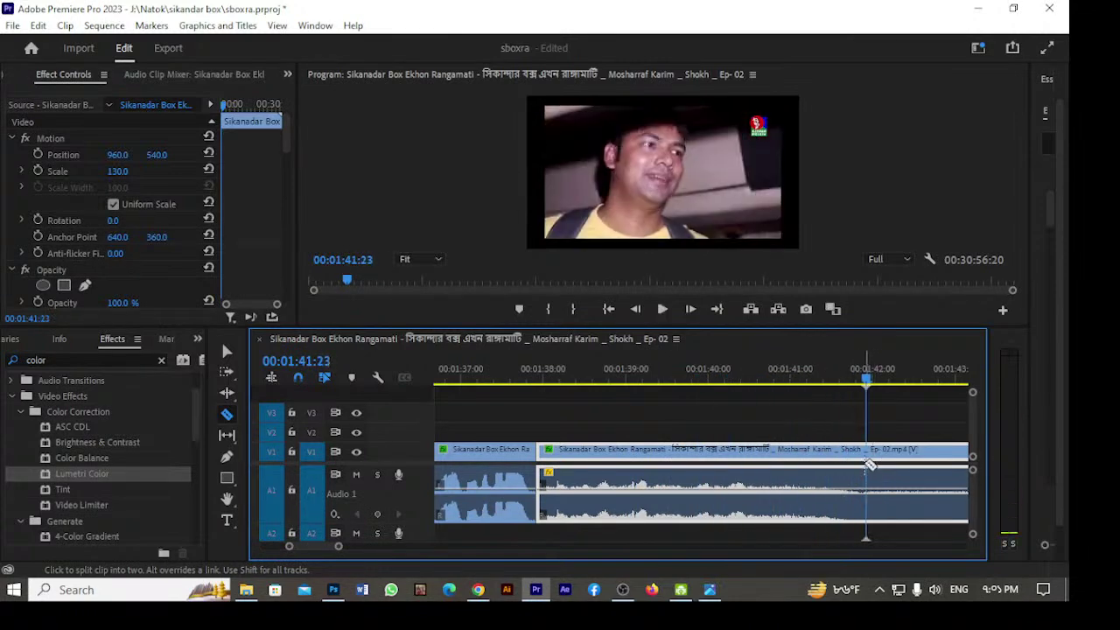
click(872, 456)
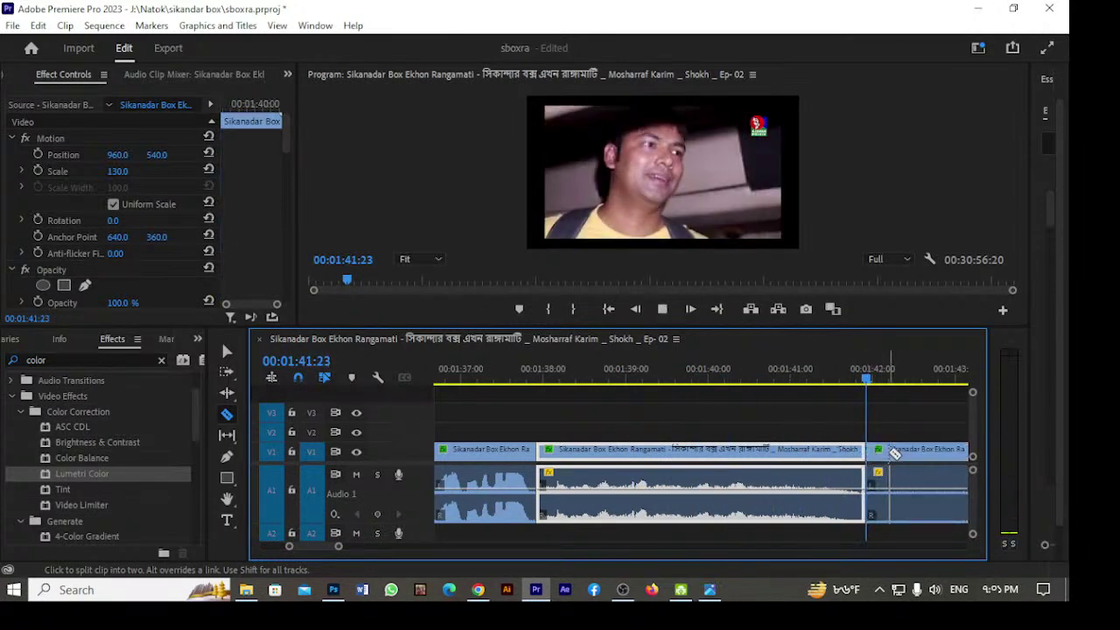
key(space)
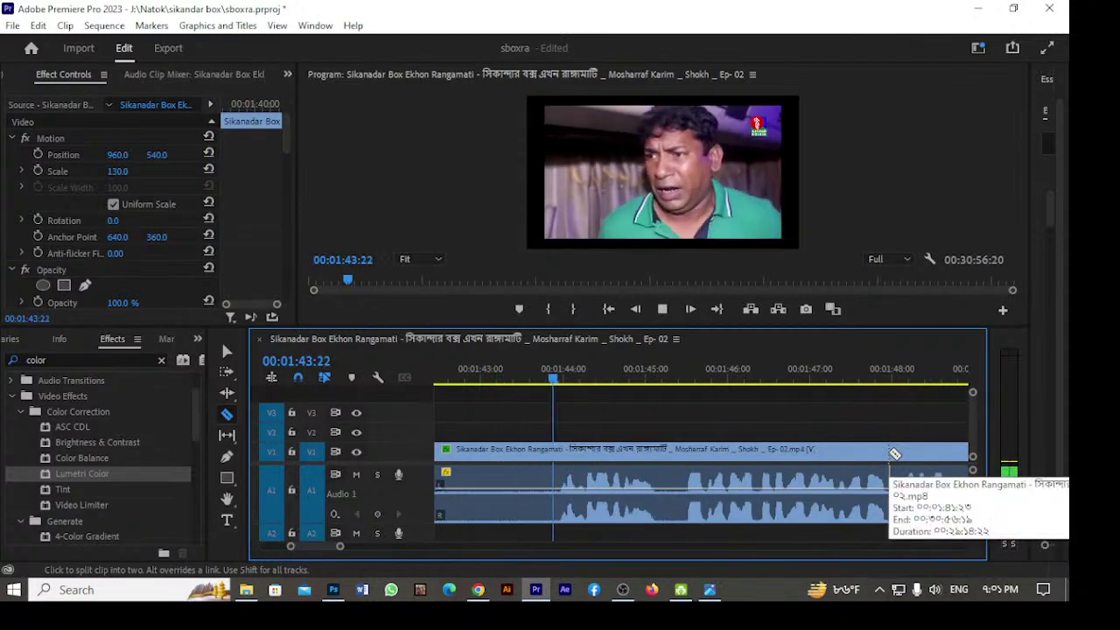
key(space)
key(space)
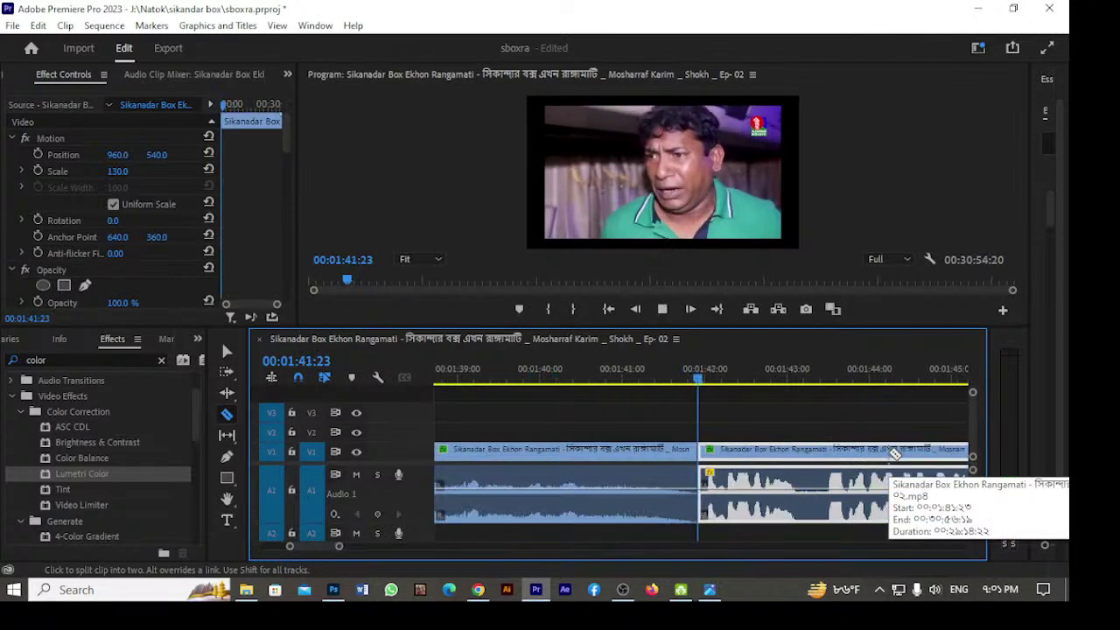
Split the episode at 00:01:43:05 after the short line and ripple-trim the six-frame pause following the cut.
click(804, 456)
key(space)
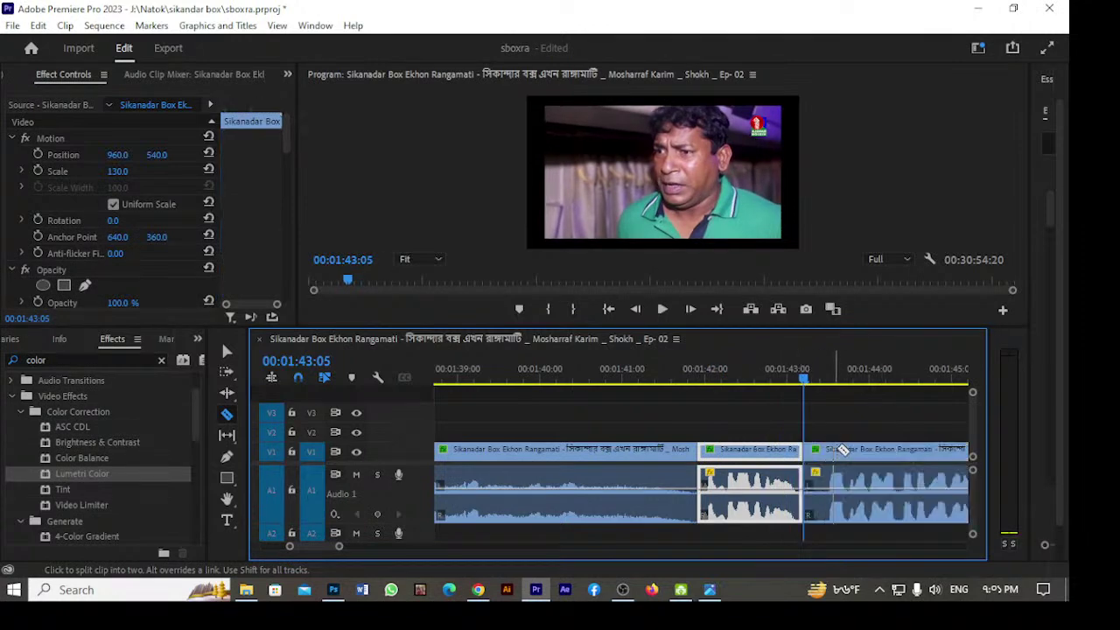
key(space)
key(Up)
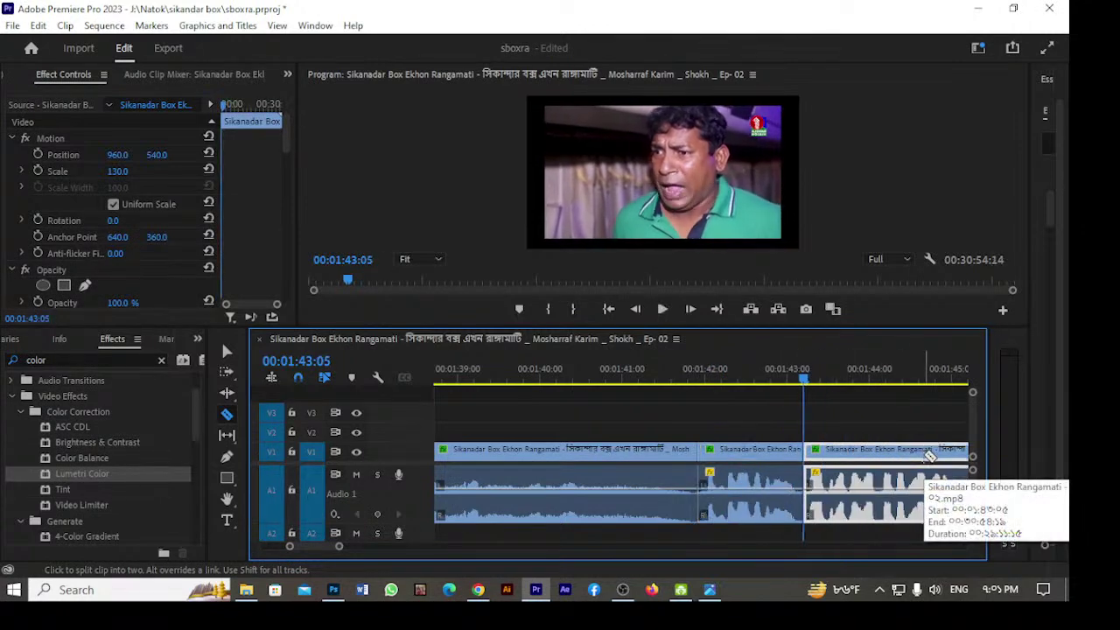
Play the dialogue, split the episode at 00:01:47:10 where the line ends, and ripple-trim the six-frame pause following the cut.
key(space)
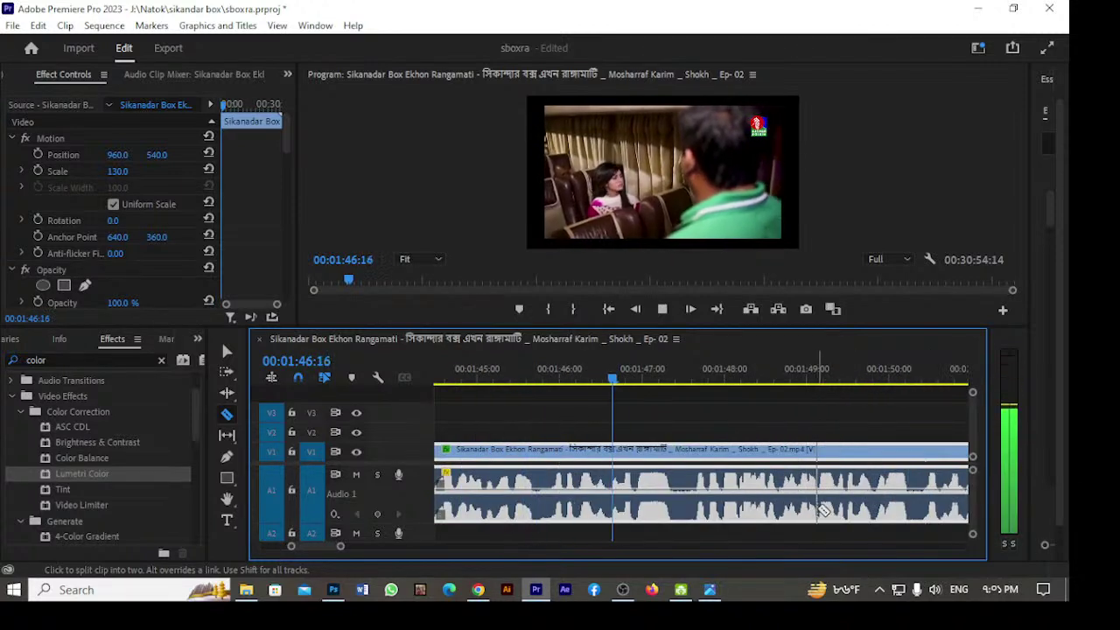
key(space)
drag(678, 385, 674, 388)
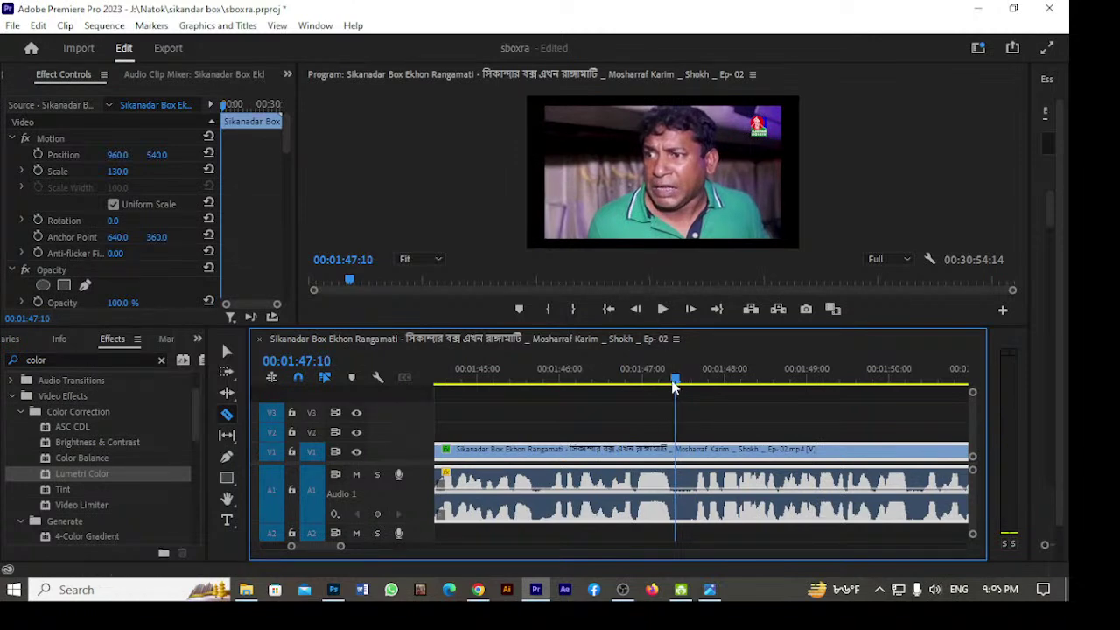
click(679, 453)
key(space)
click(709, 387)
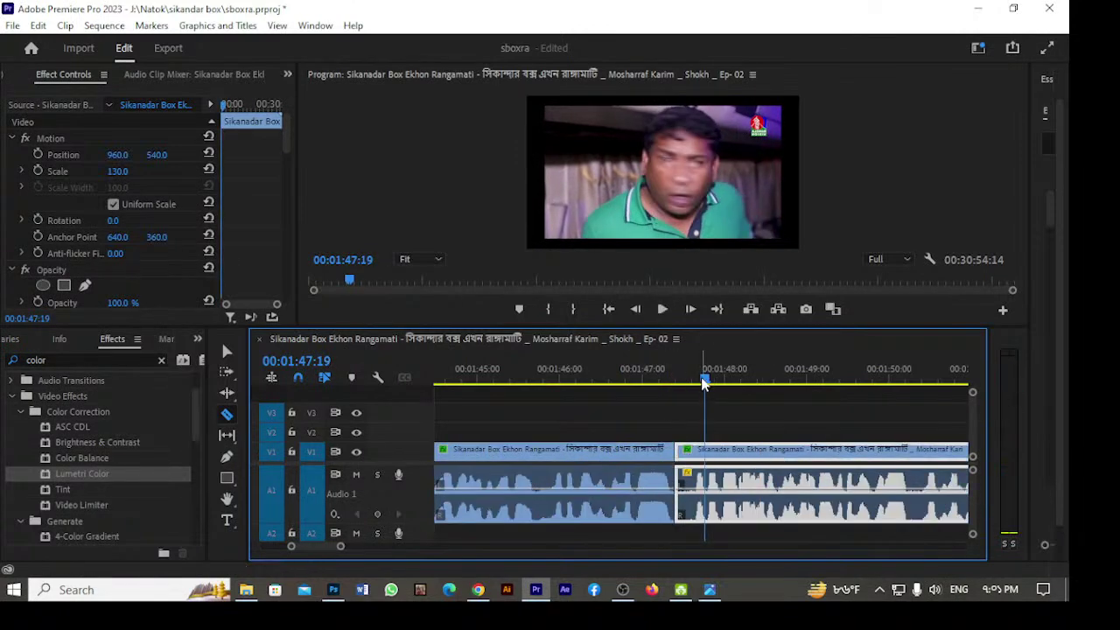
drag(705, 383, 694, 382)
key(Up)
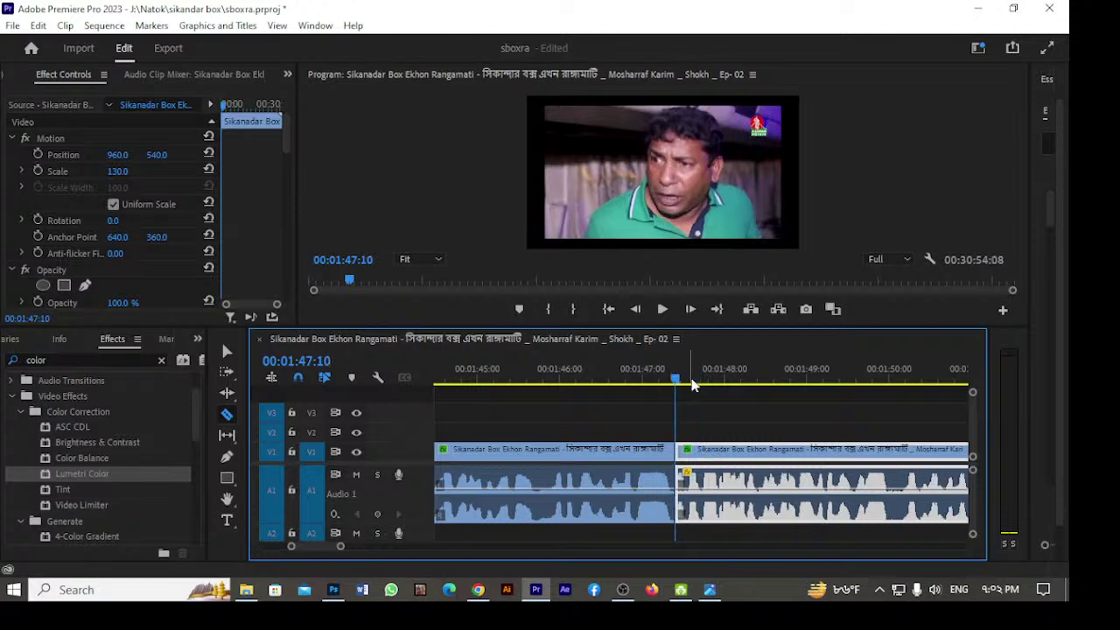
Split the episode at 00:01:50:00 and ripple-trim the short pause following the cut up to 00:01:50:05.
drag(676, 382, 889, 420)
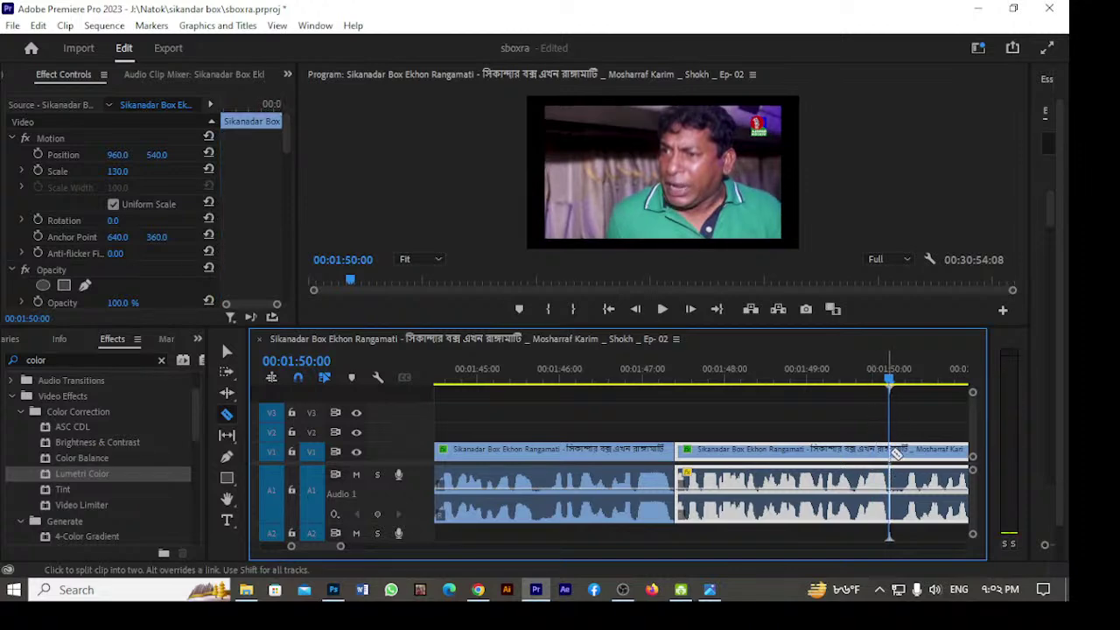
click(891, 452)
mouse_move(889, 380)
mouse_down()
mouse_move(908, 398)
mouse_move(907, 387)
mouse_up()
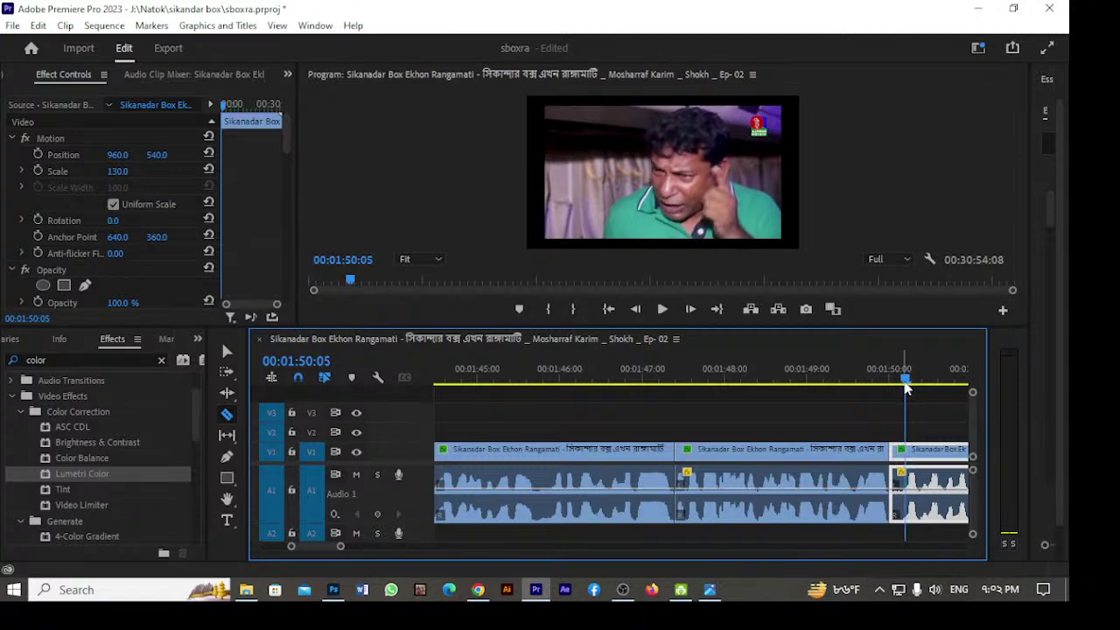
key(Up)
key(minus)
key(minus)
key(minus)
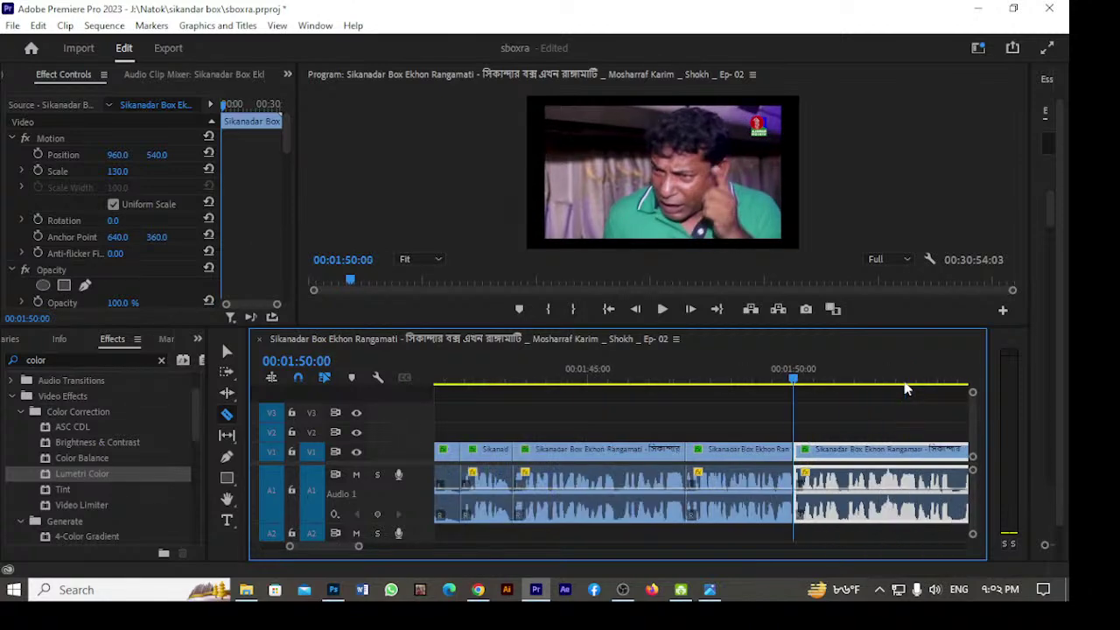
key(equal)
key(equal)
key(equal)
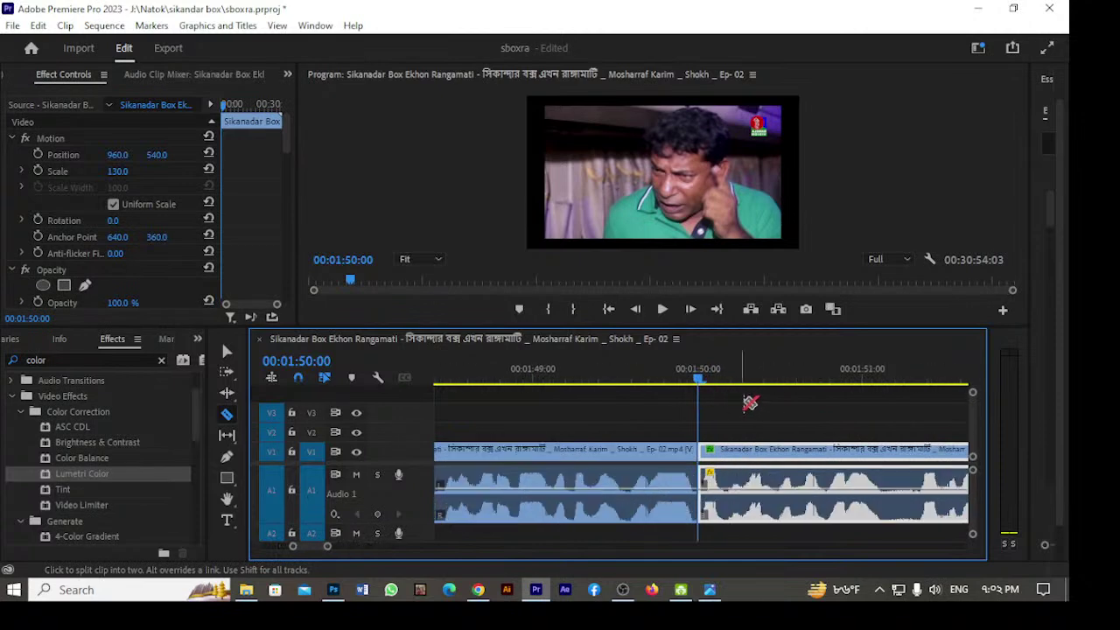
key(minus)
key(minus)
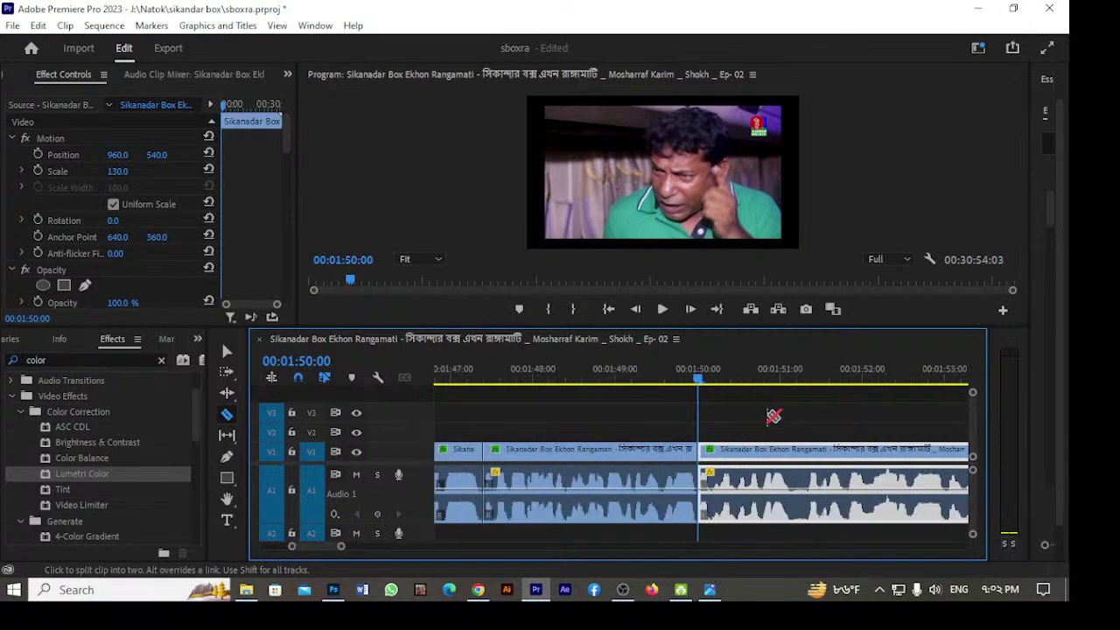
Review the following dialogue, split the episode at 00:01:53:21 where it pauses, and ripple-trim the gap up to 00:01:54:03.
key(space)
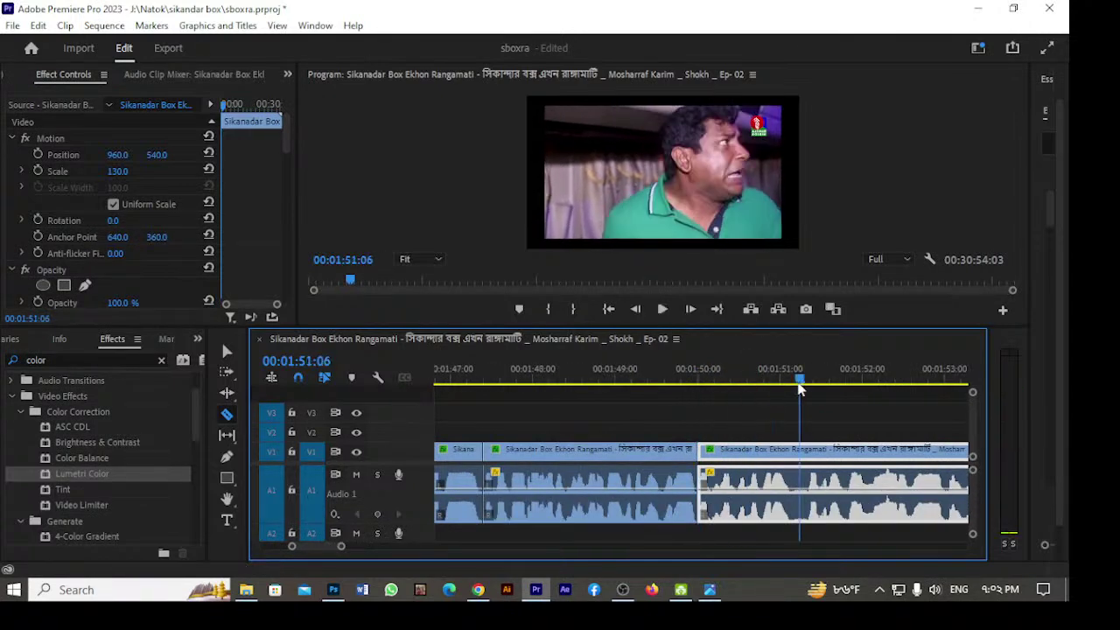
click(870, 427)
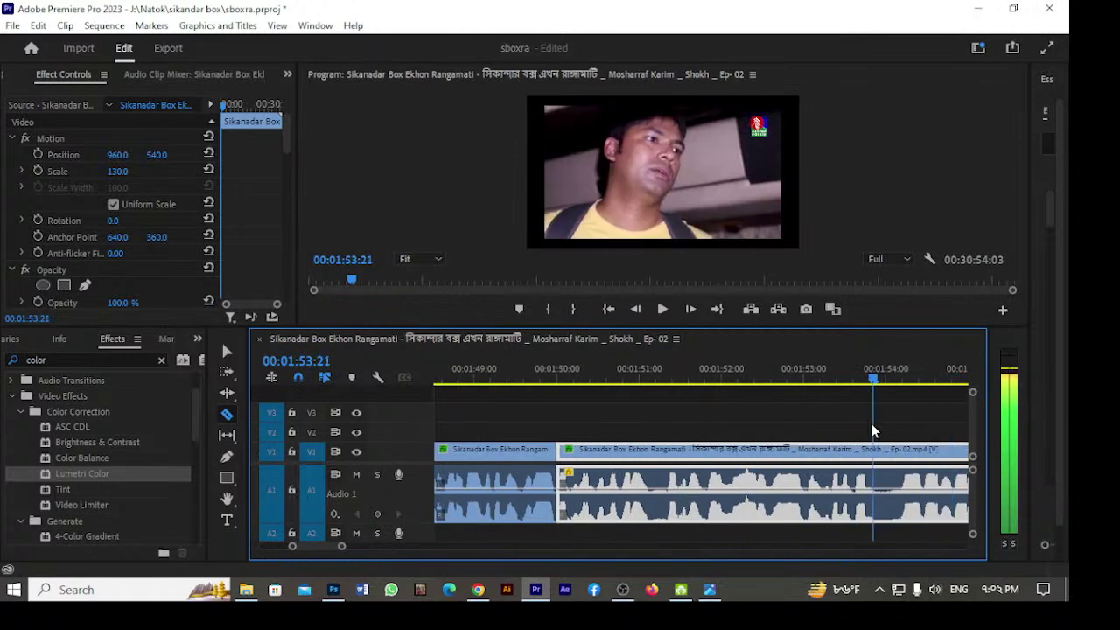
click(874, 451)
key(space)
key(space)
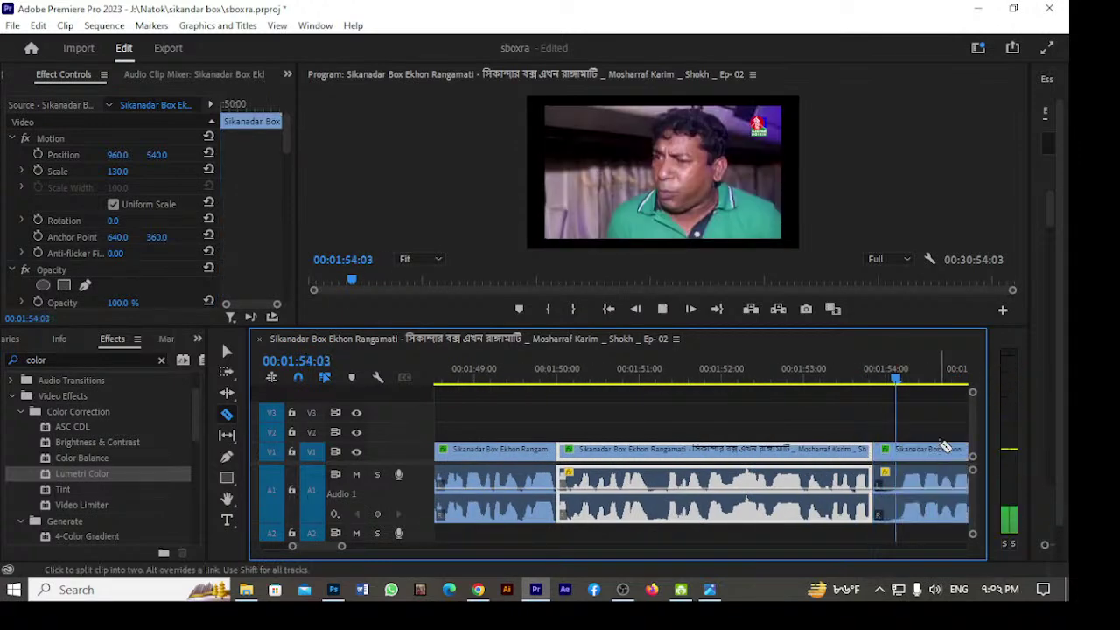
key(space)
Play the next line, split the episode at 00:01:57:04 where it ends, and ripple-trim the eleven-frame pause following the cut.
key(space)
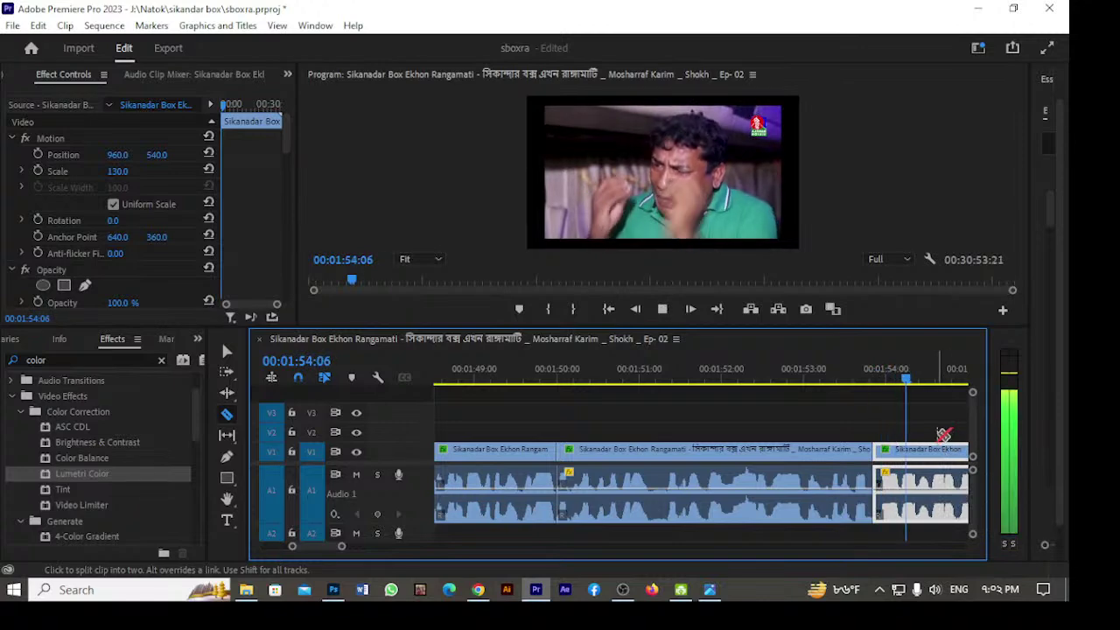
key(space)
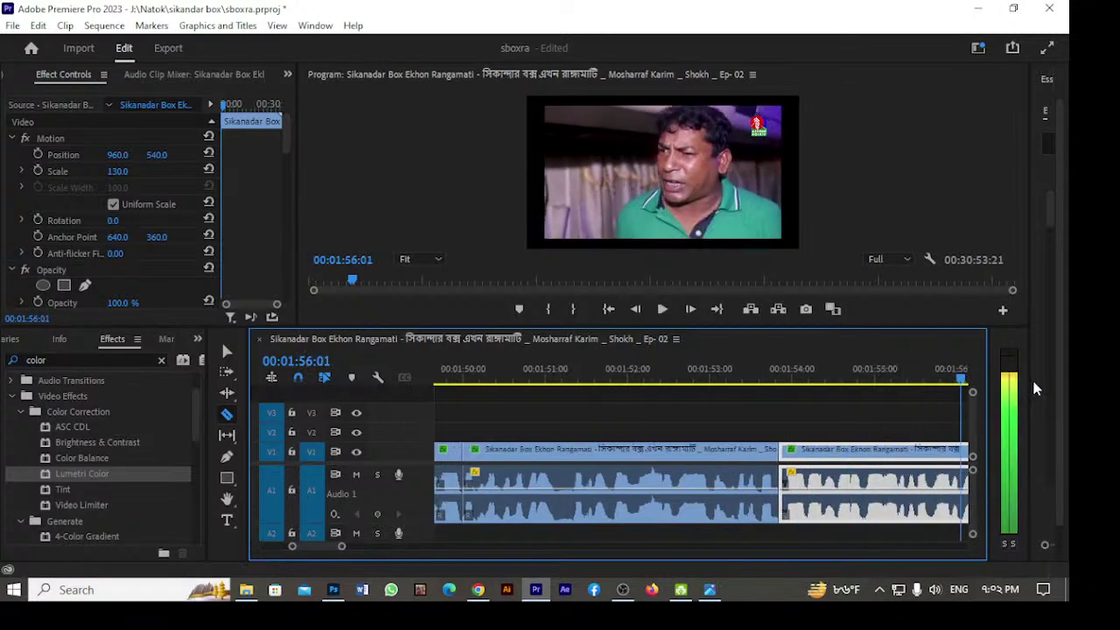
drag(867, 382, 820, 444)
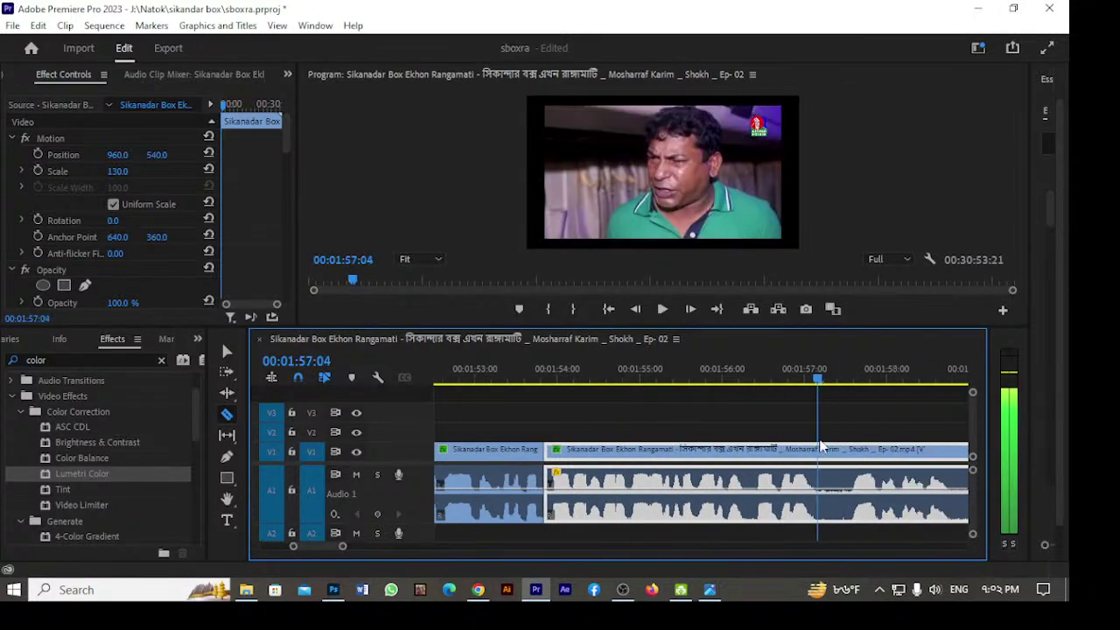
click(818, 449)
key(space)
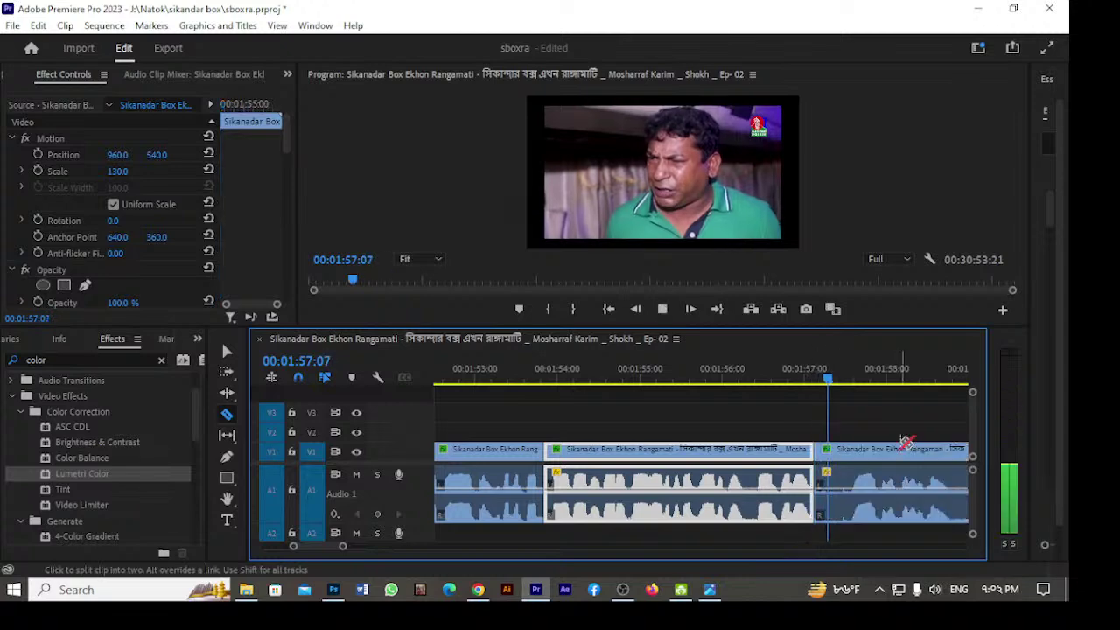
key(space)
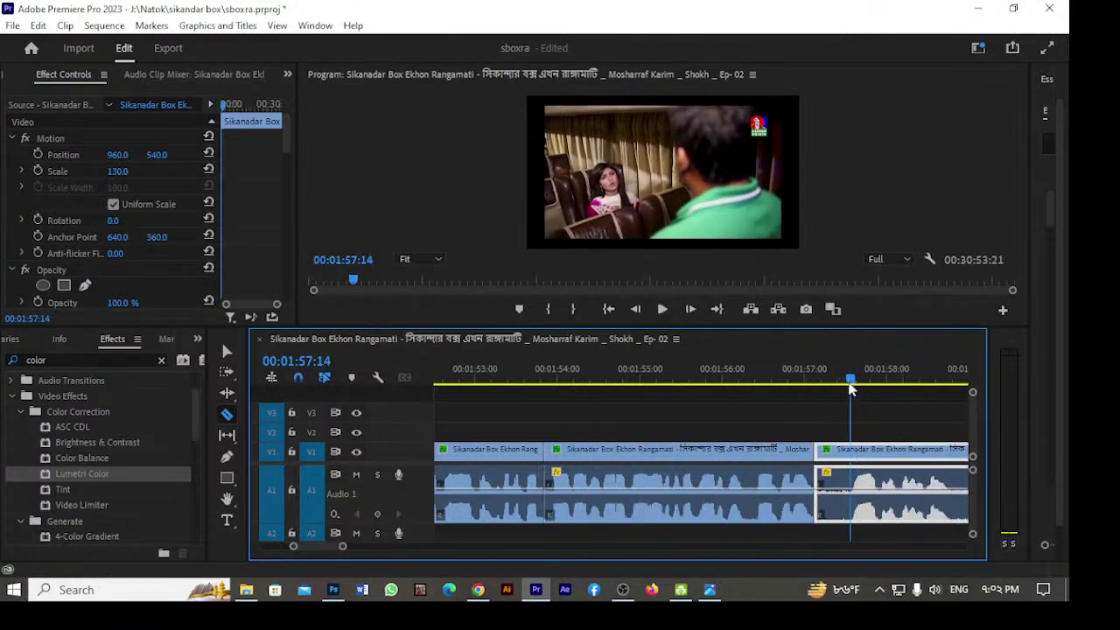
Play the short line, split the episode at 00:01:58:09 where it ends, and ripple-trim the seven-frame pause following the cut.
key(space)
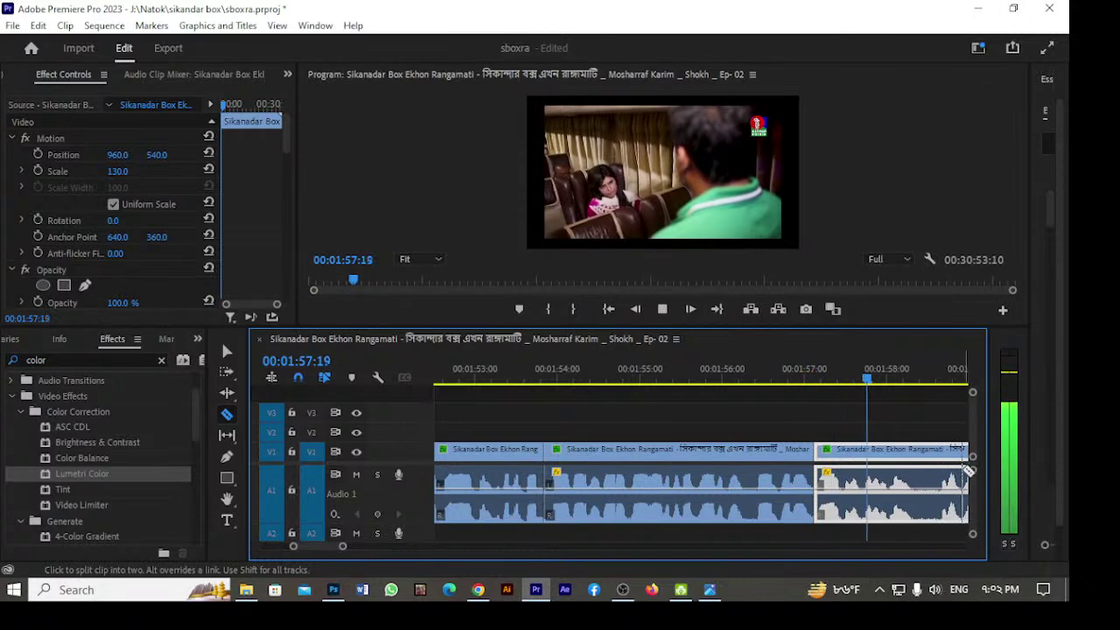
key(space)
key(space)
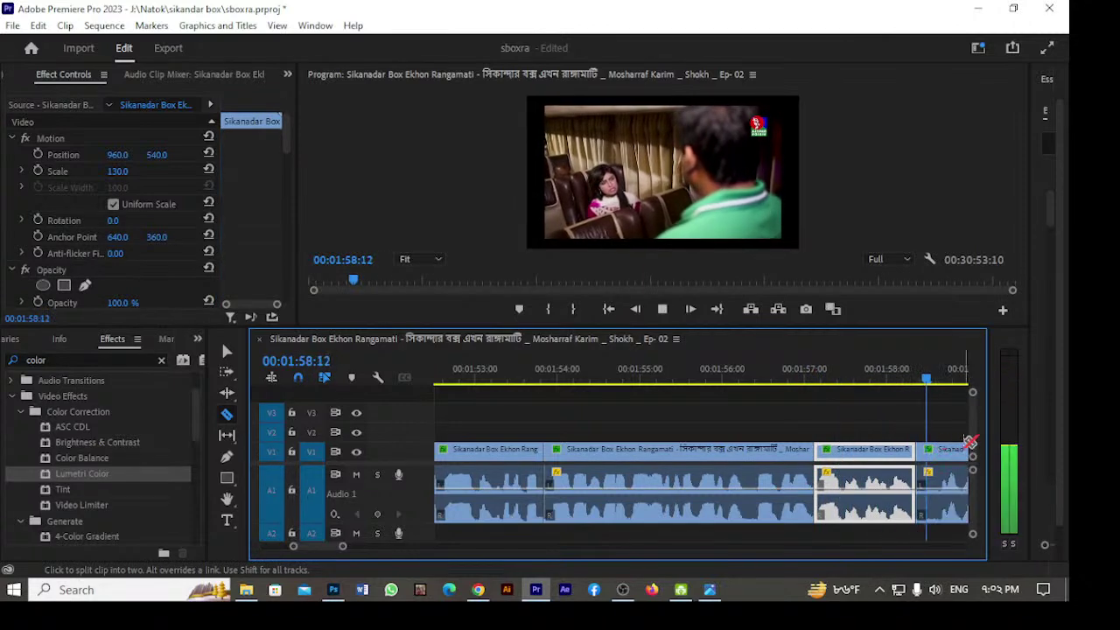
key(space)
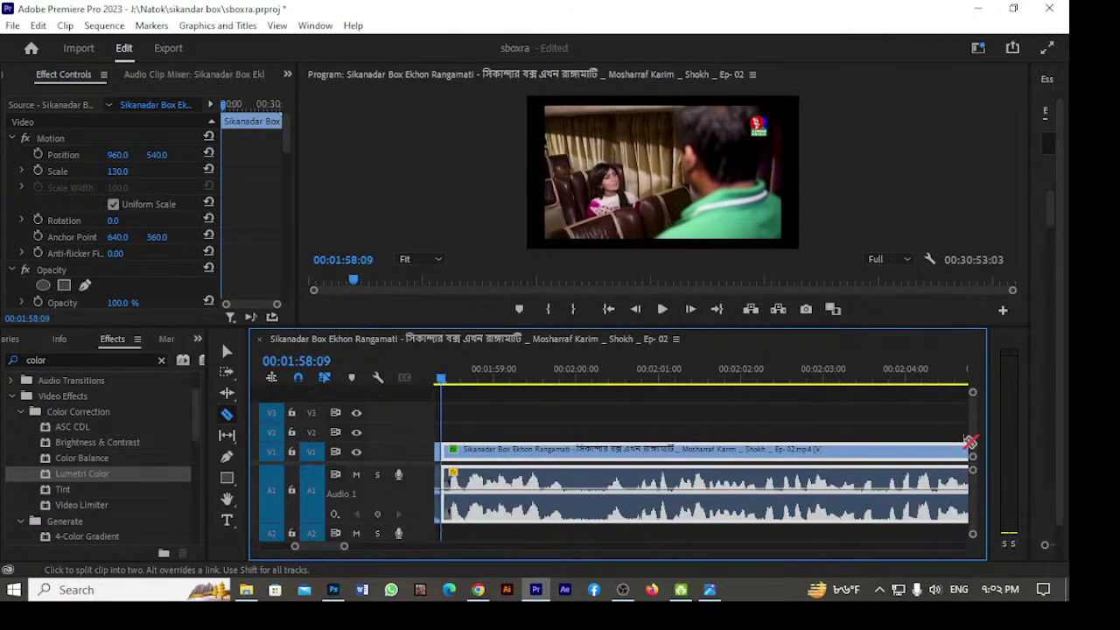
Play the resumed dialogue, split the episode at 00:01:59:22 where it fades out, and ripple-trim the pause up to 00:02:00:08.
key(space)
key(space)
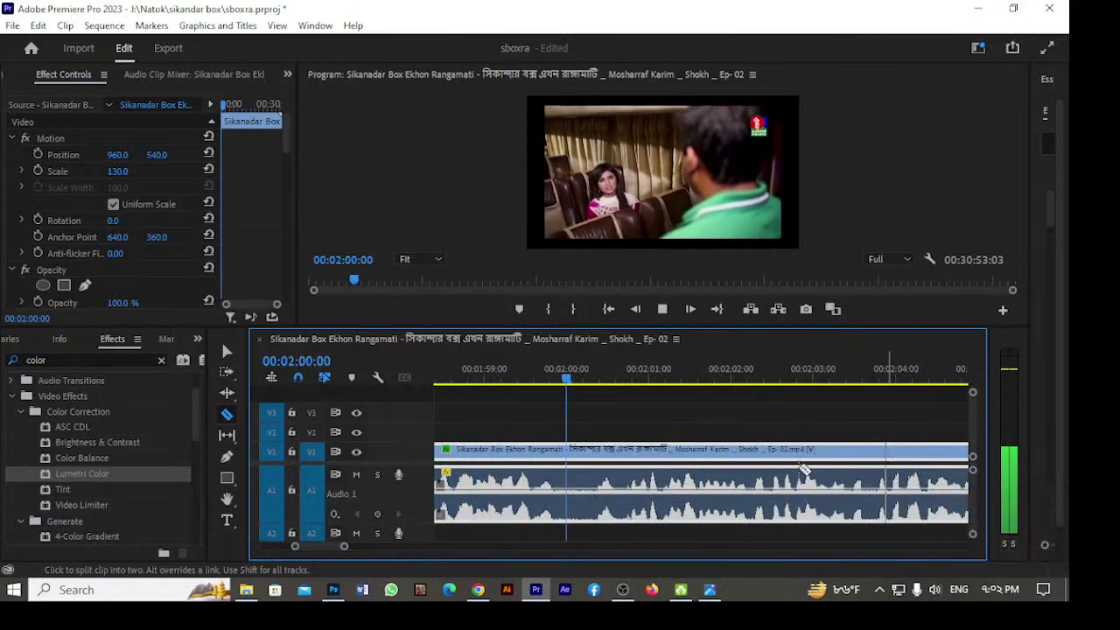
drag(562, 392, 557, 390)
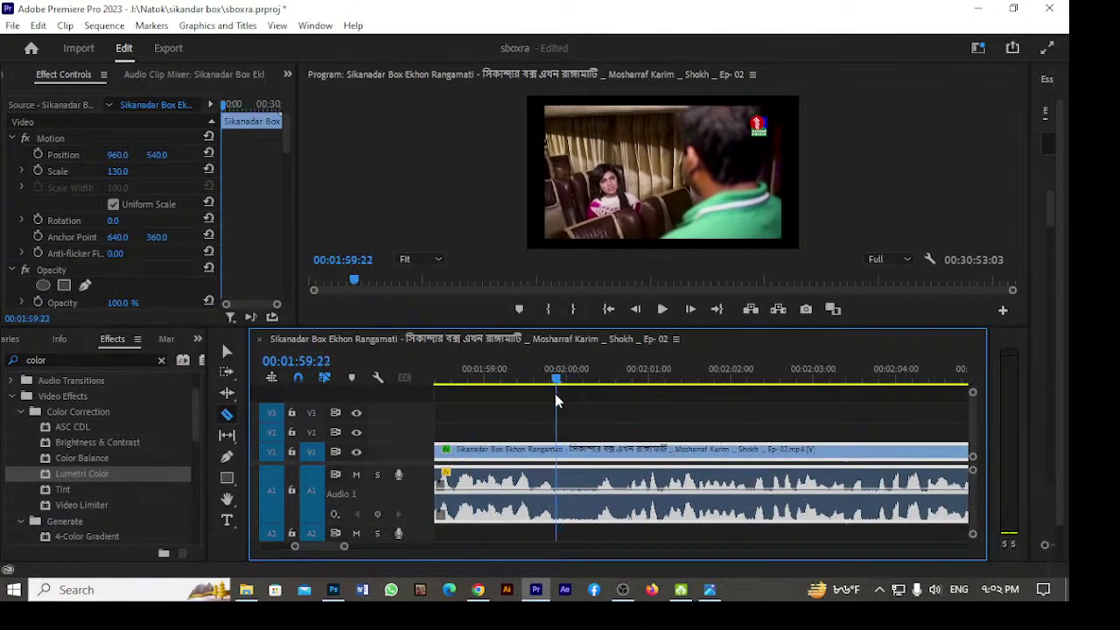
click(558, 455)
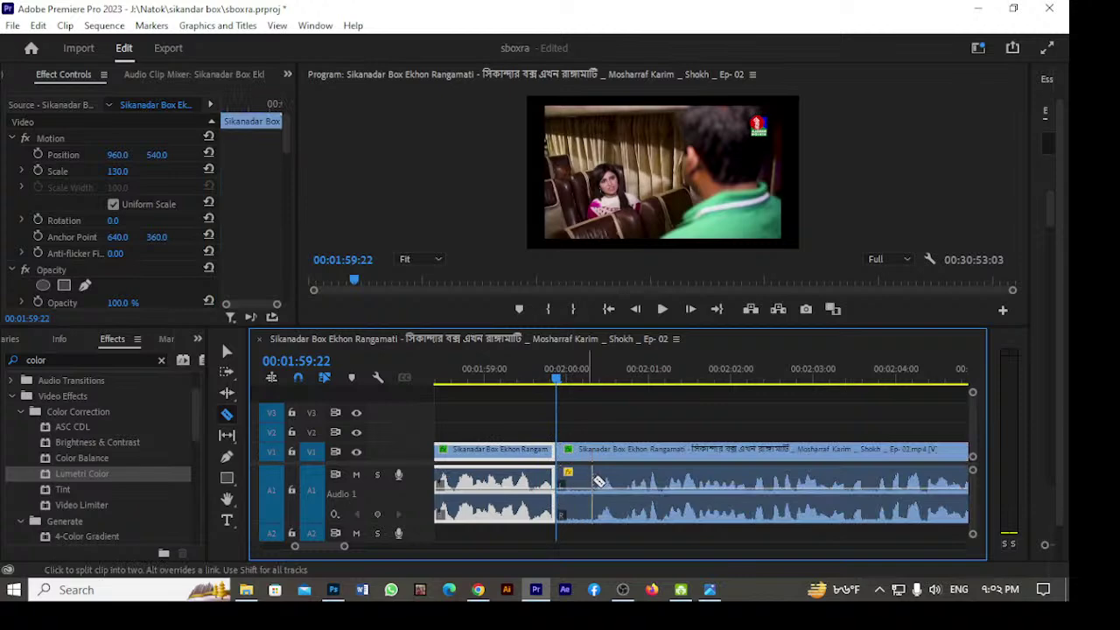
key(space)
key(space)
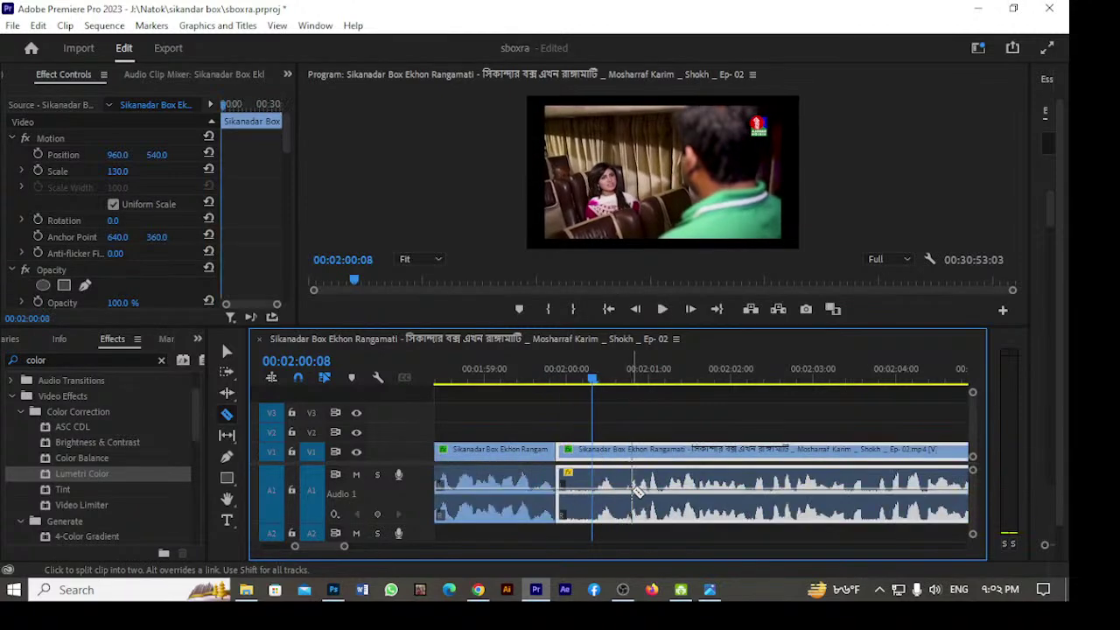
Review the long passage after the 00:01:59:22 cut and scan ahead to about 00:02:16 for the next silent gap in the waveform.
key(space)
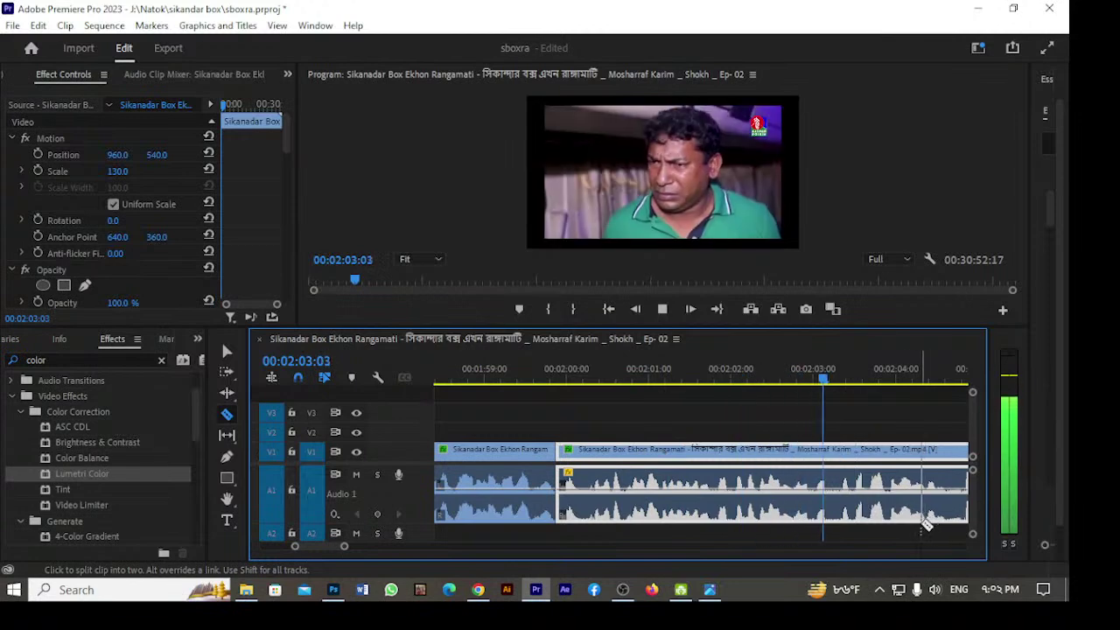
key(space)
key(space)
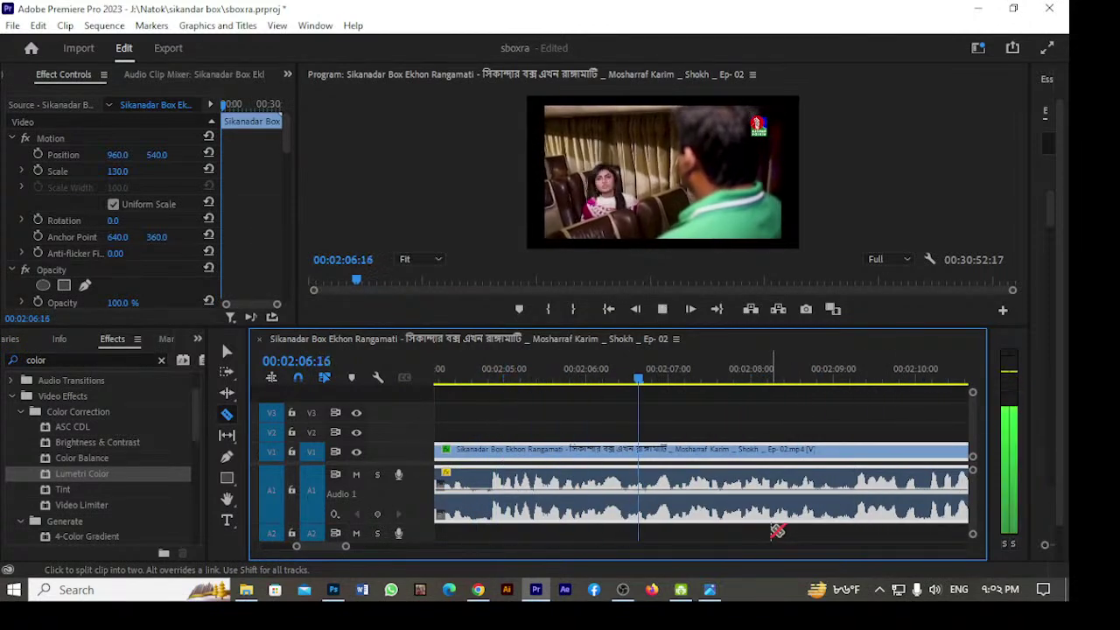
key(space)
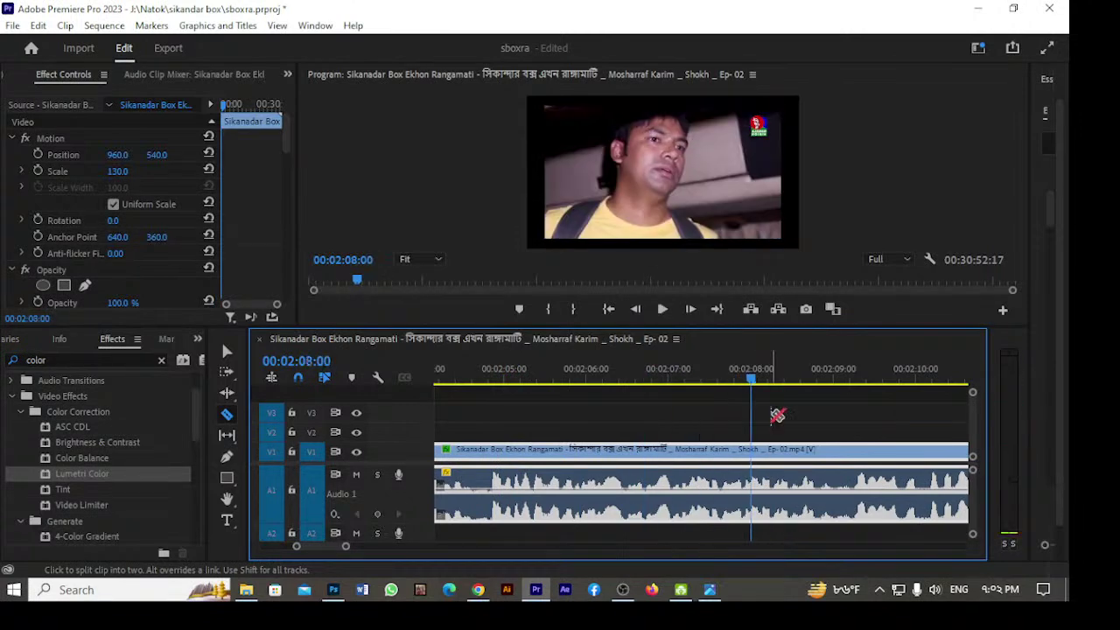
key(minus)
key(minus)
key(minus)
drag(705, 389, 794, 402)
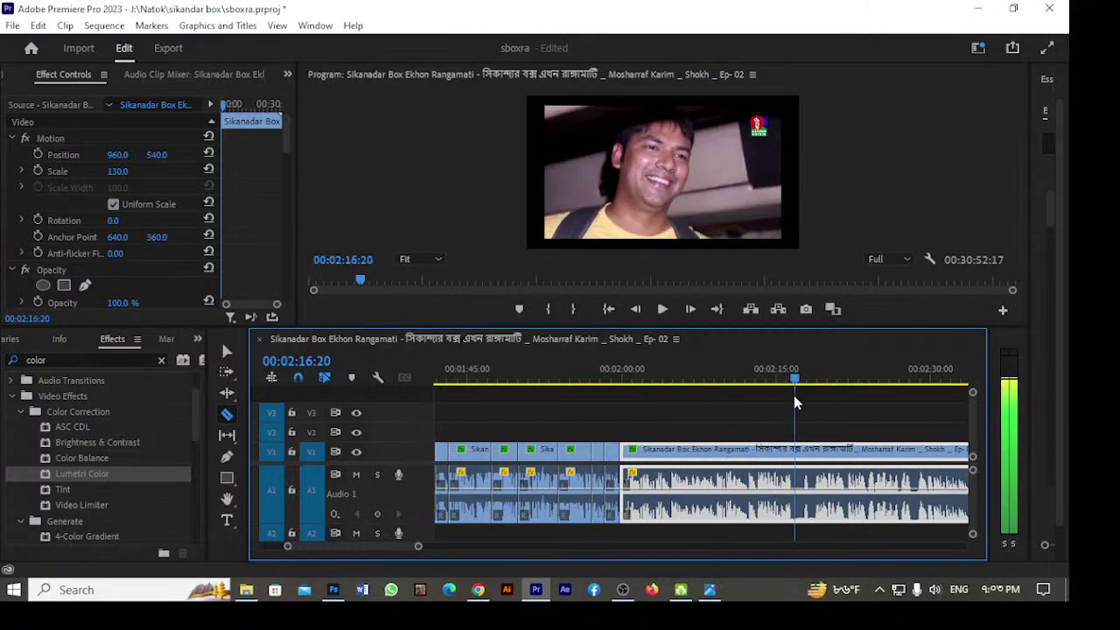
Split the episode just after 00:02:16:00, where the waveform goes quiet, and ripple-trim the silence up to 00:02:17:19.
key(c)
key(minus)
key(equal)
key(equal)
key(equal)
key(equal)
key(equal)
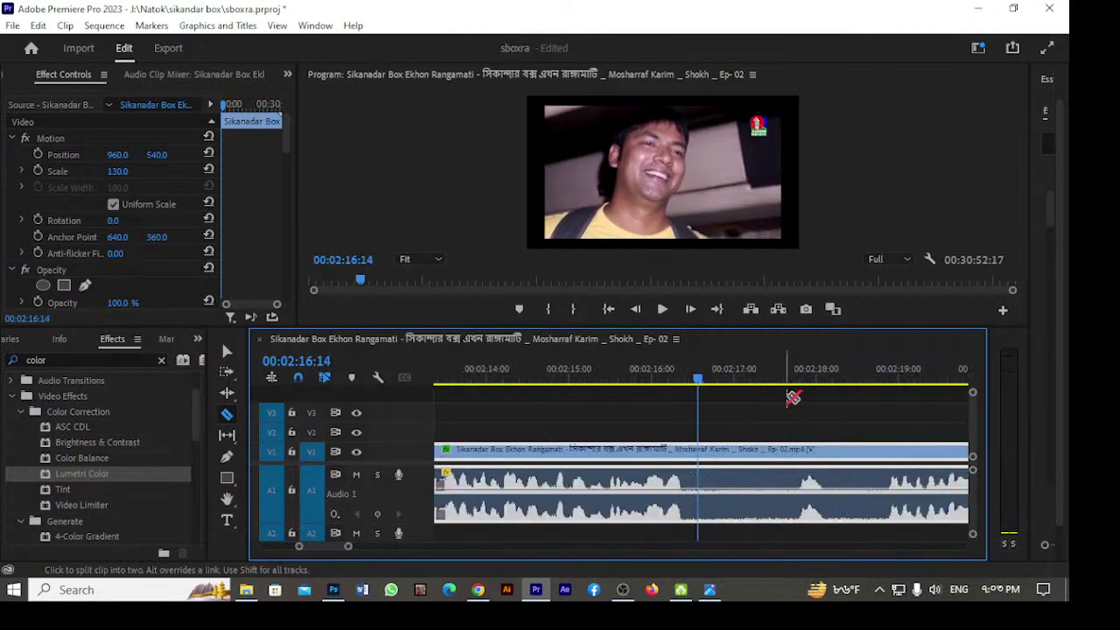
drag(700, 386, 677, 398)
click(677, 450)
key(space)
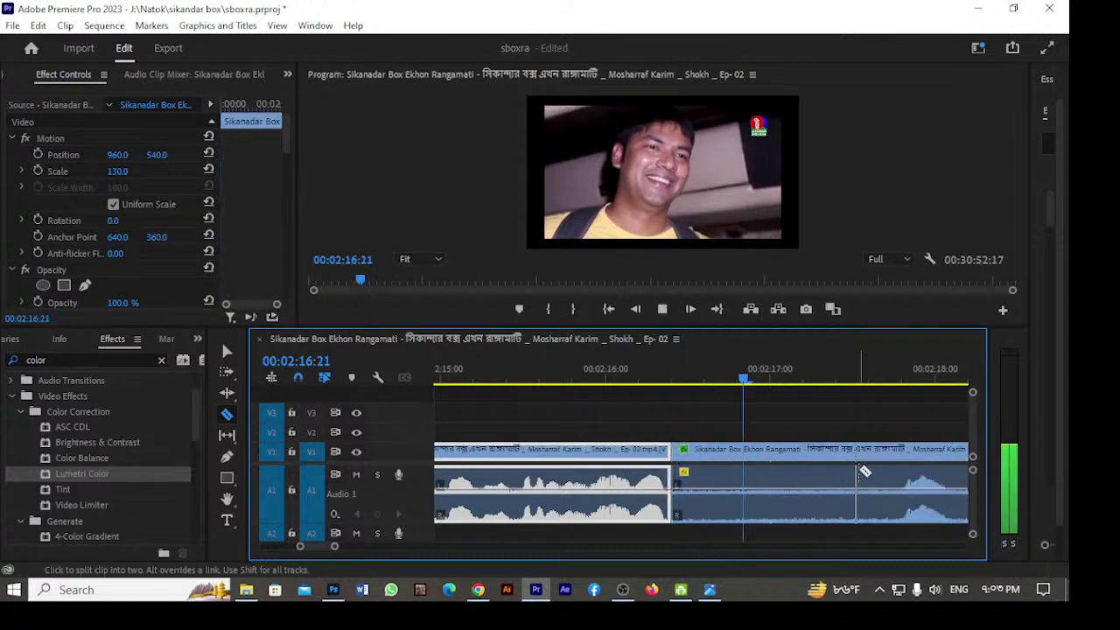
key(space)
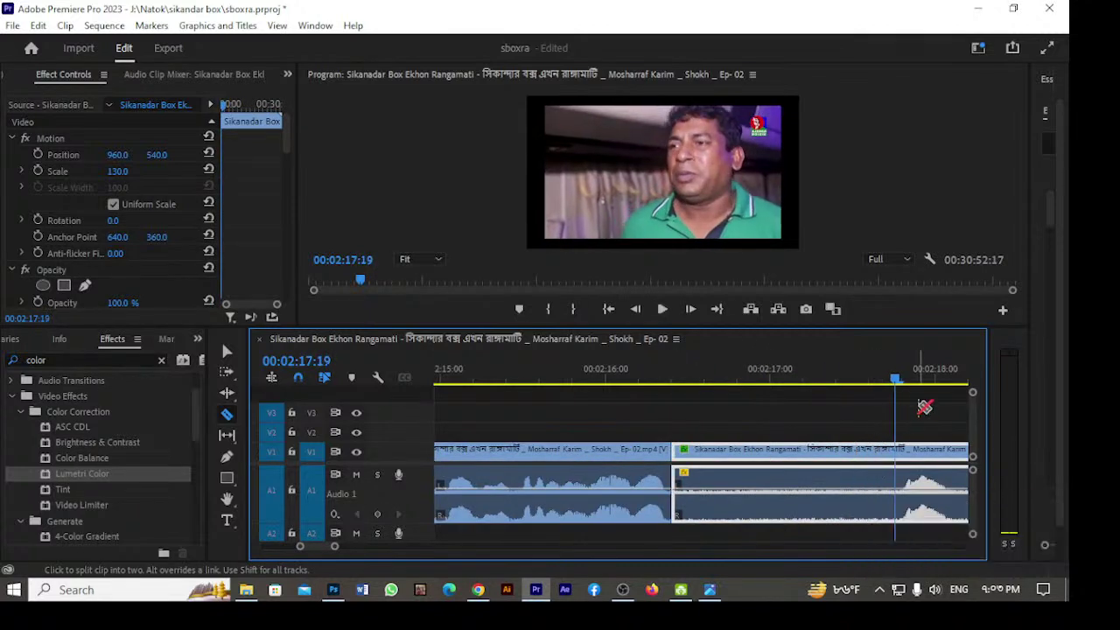
key(Up)
Split the episode at 00:02:16:20 after the short sound and ripple-trim the silence following the cut up to 00:02:17:13.
key(space)
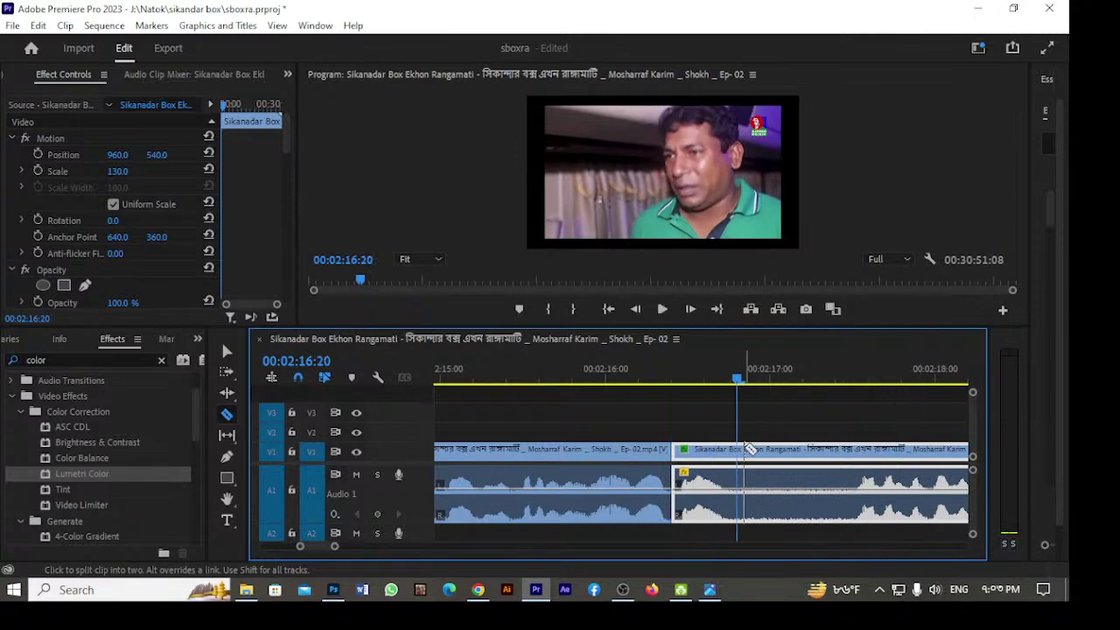
click(740, 451)
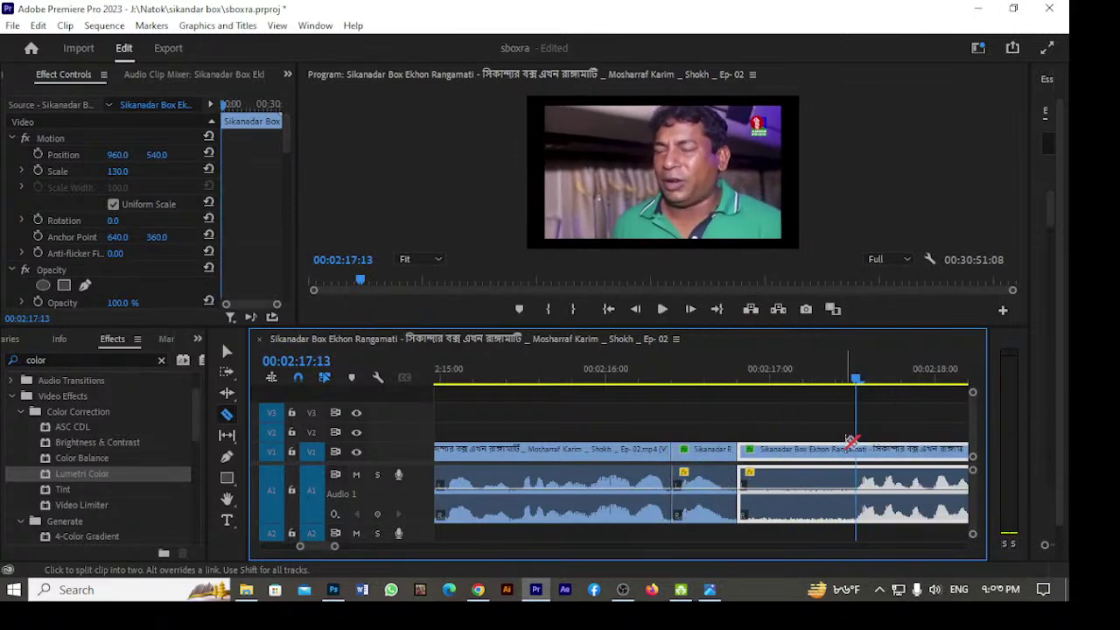
key(Up)
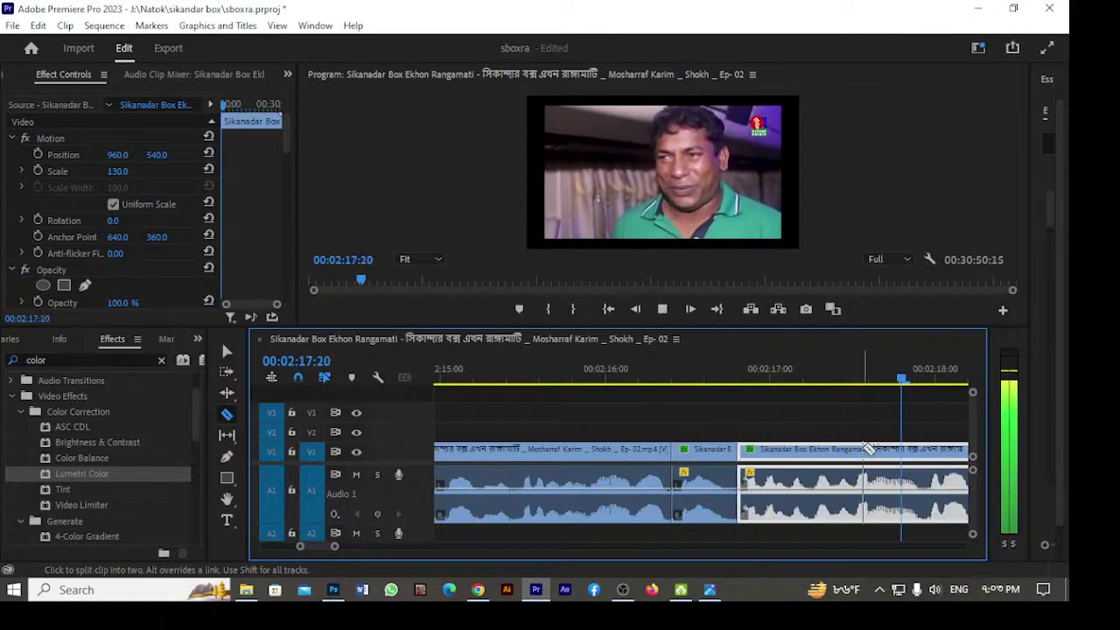
Split the episode at 00:02:19:13, where the dialogue fades out, and ripple-trim the short pause after the cut.
click(866, 449)
key(space)
drag(570, 383, 713, 408)
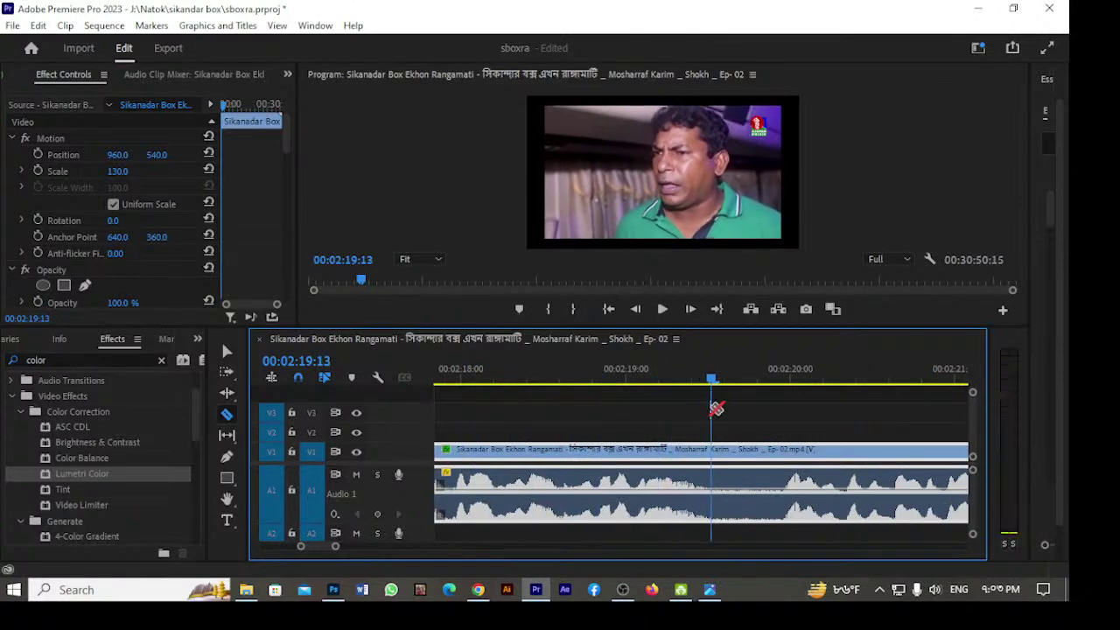
click(714, 449)
mouse_move(775, 380)
mouse_down()
mouse_move(795, 381)
mouse_move(779, 382)
mouse_up()
key(space)
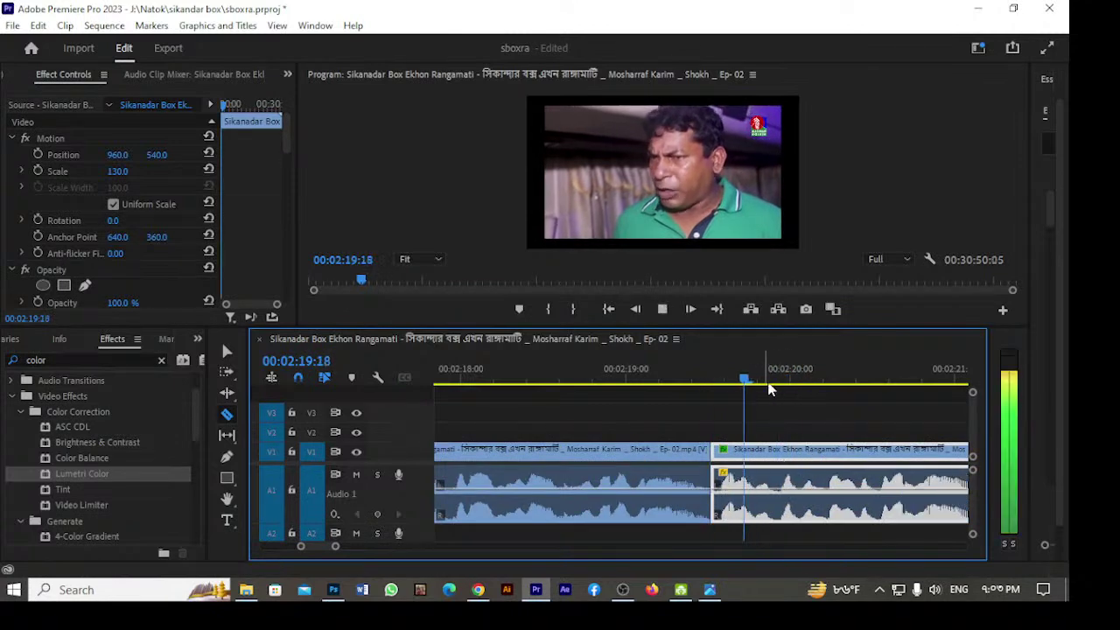
Split the episode at 00:02:21:06 where the sound dies down and ripple-trim the pause up to 00:02:21:12.
key(space)
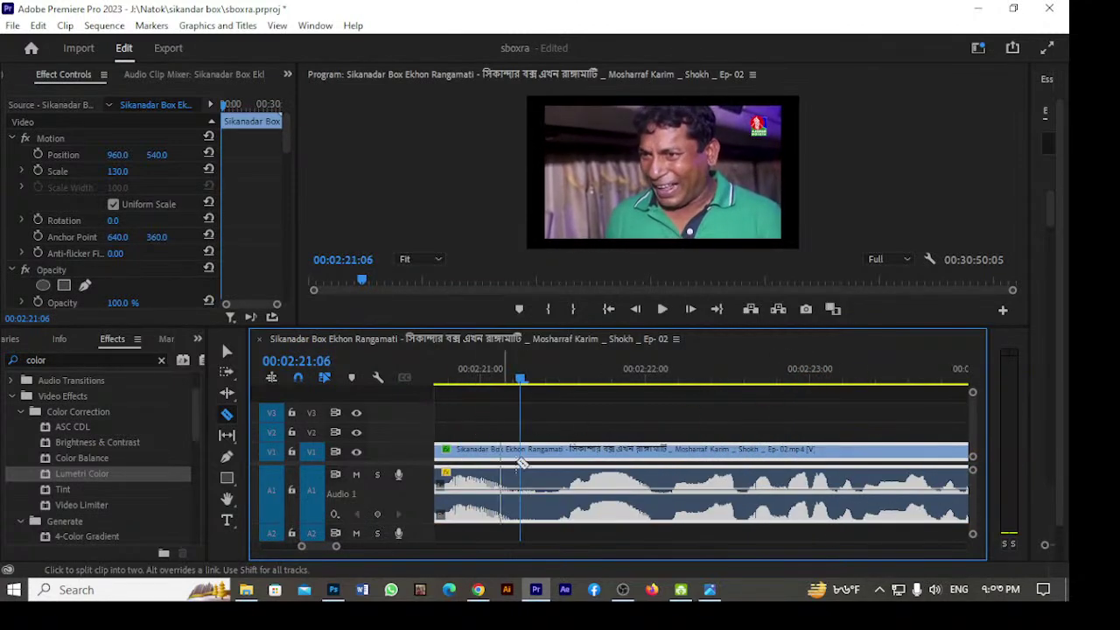
click(522, 455)
key(space)
key(space)
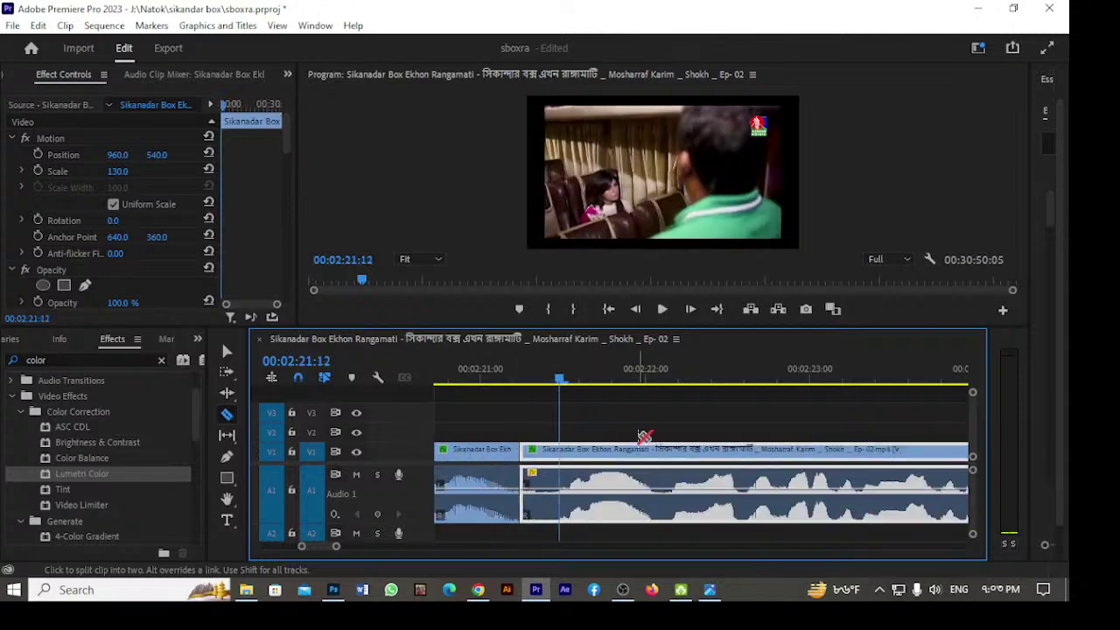
Split the episode just before 00:02:21:22 in the brief quiet gap, ripple-trim the silence up to 00:02:21:22, and resume playback.
key(Right)
key(Right)
key(Right)
key(Right)
key(Right)
key(Right)
key(Right)
key(Right)
key(Right)
key(Right)
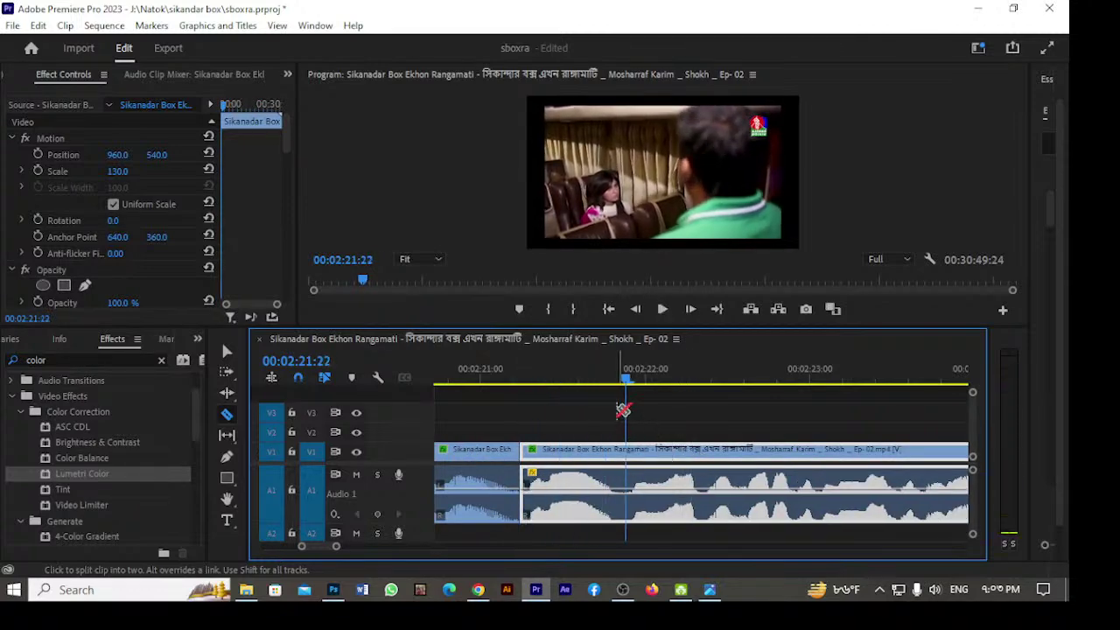
drag(625, 383, 612, 383)
click(620, 449)
key(space)
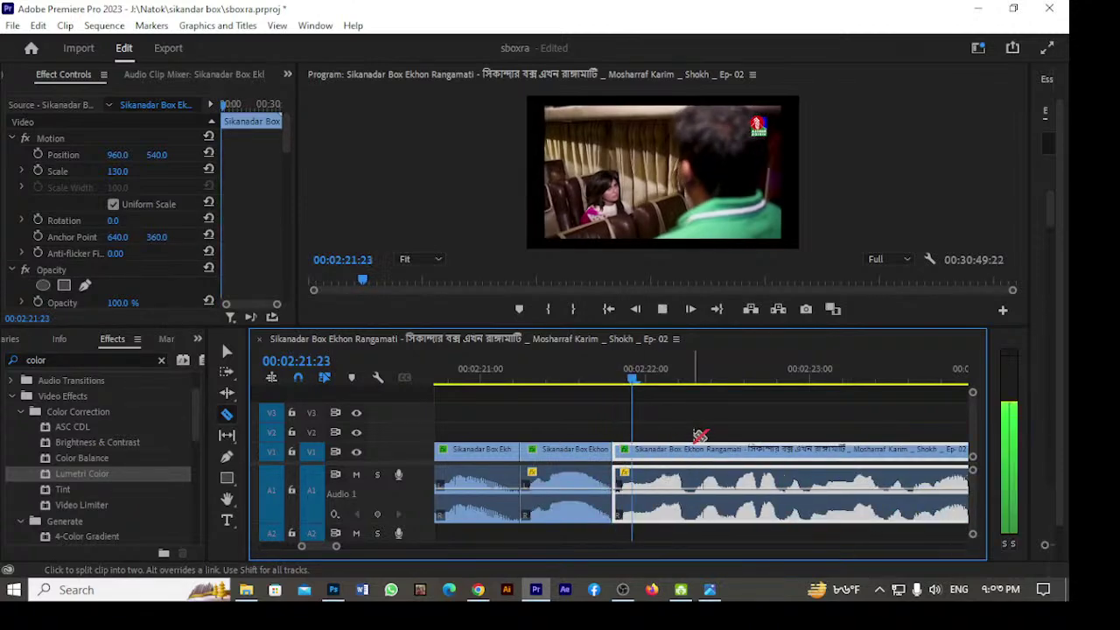
Split the episode at 00:02:24:01 after the spoken line and ripple-trim the silence up to 00:02:24:11.
key(space)
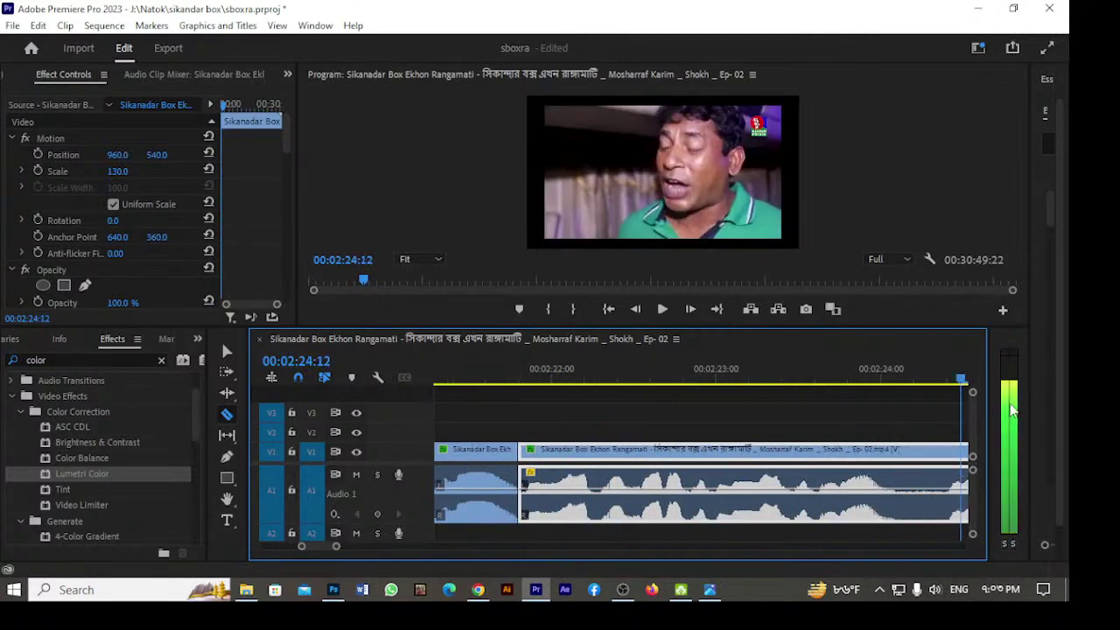
key(Left)
key(Left)
key(Left)
key(Left)
key(Left)
key(Left)
key(Left)
key(Left)
key(Left)
key(Left)
key(Left)
click(823, 449)
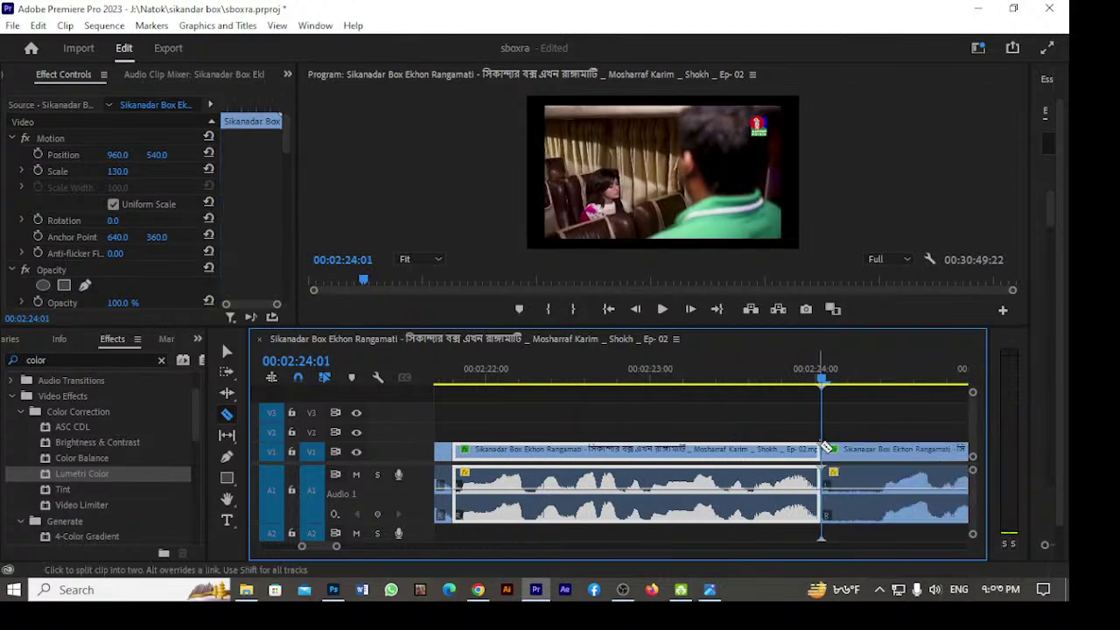
key(space)
key(space)
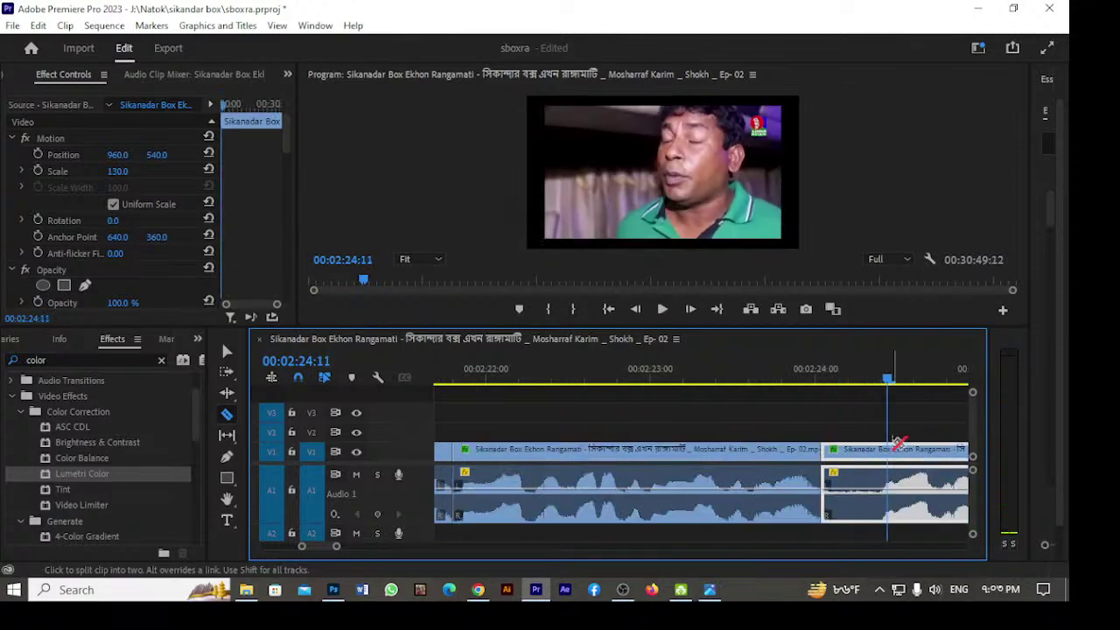
key(Up)
Split the episode at 00:02:24:20, where the waveform goes flat, and ripple-trim the long pause up to 00:02:25:18.
key(space)
key(space)
drag(862, 381, 949, 403)
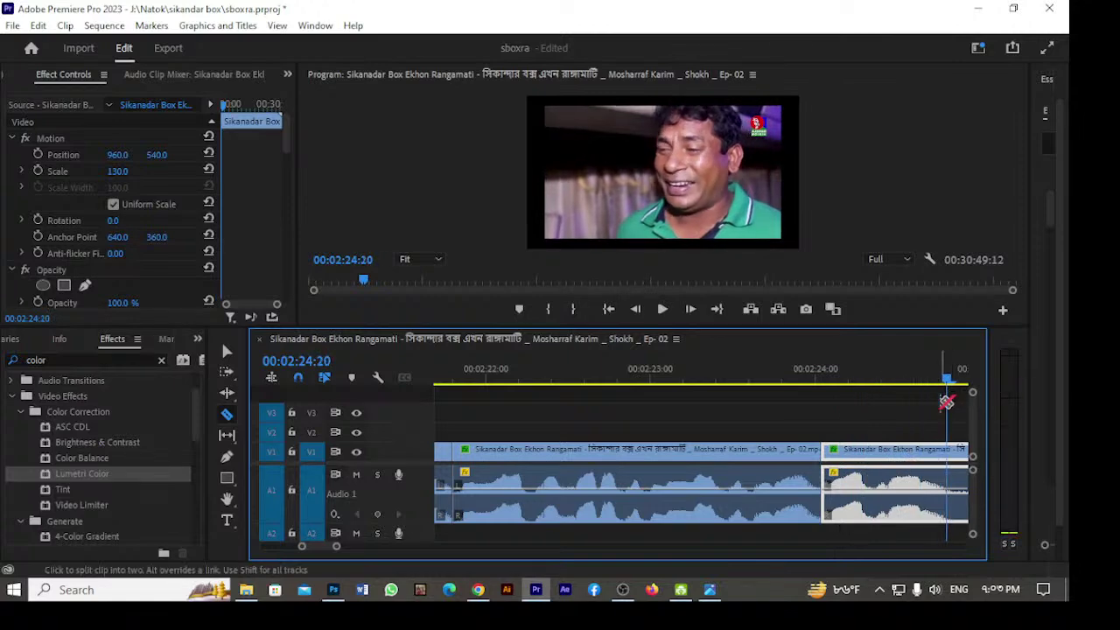
key(minus)
key(minus)
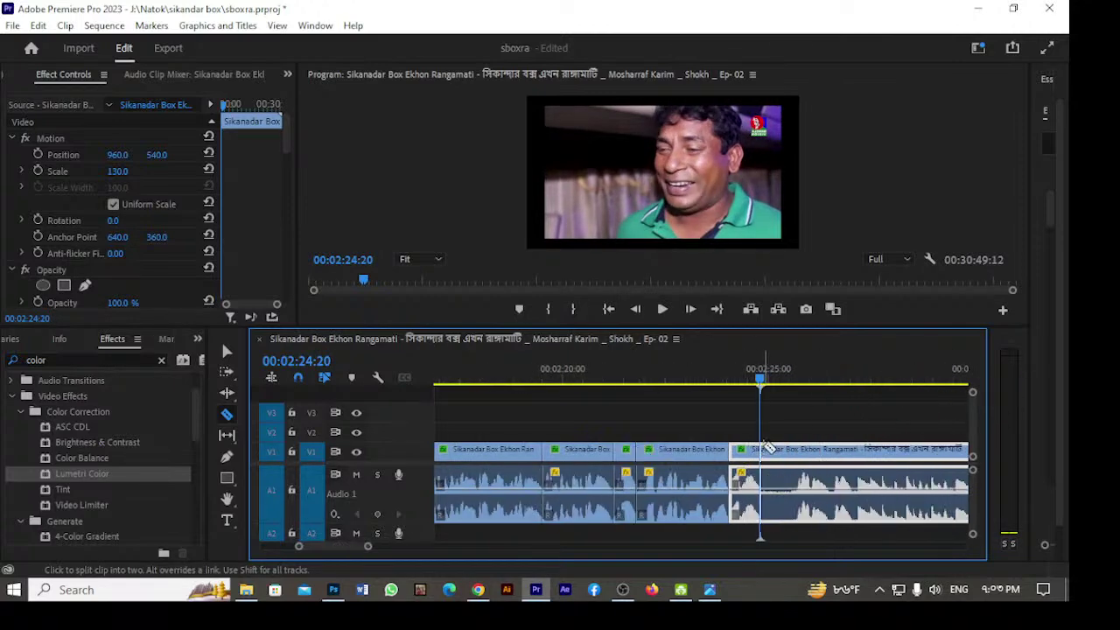
click(765, 450)
drag(761, 378, 794, 378)
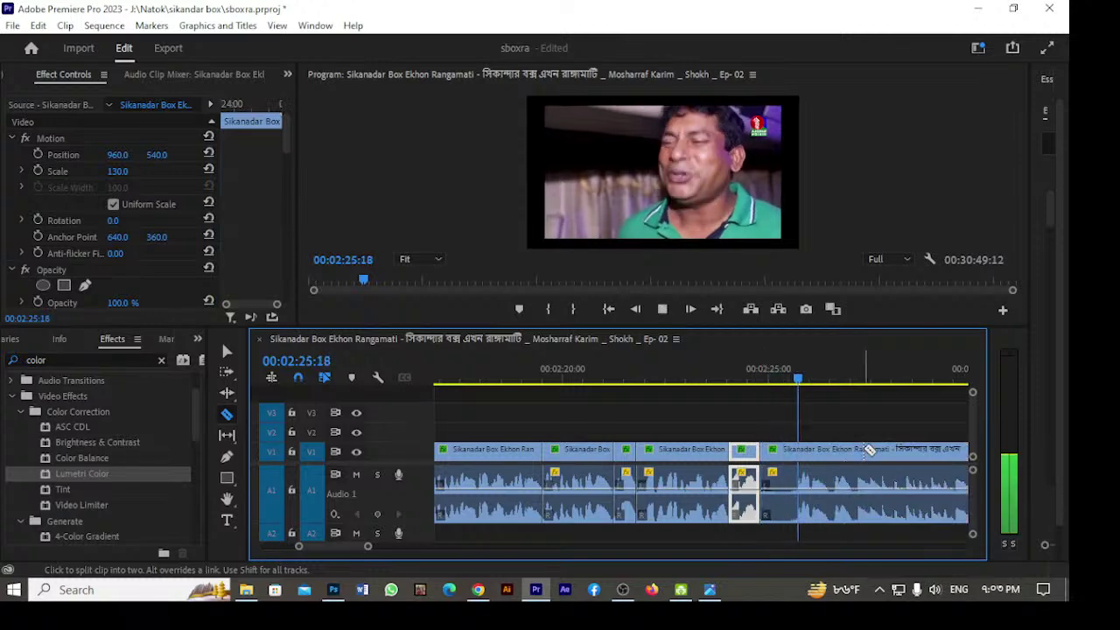
key(equal)
key(equal)
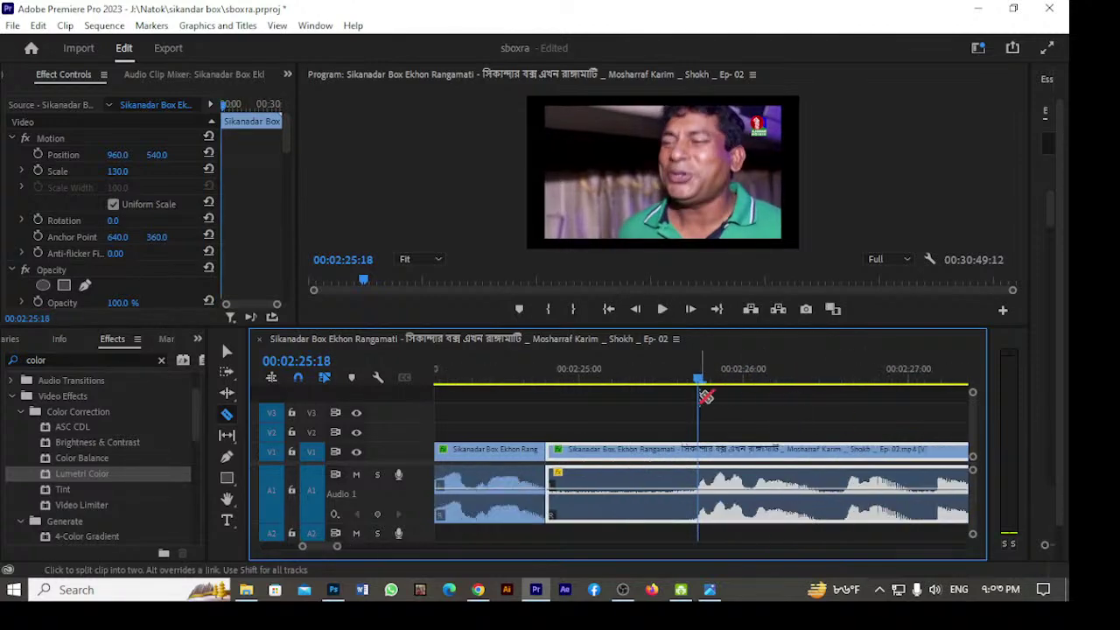
key(space)
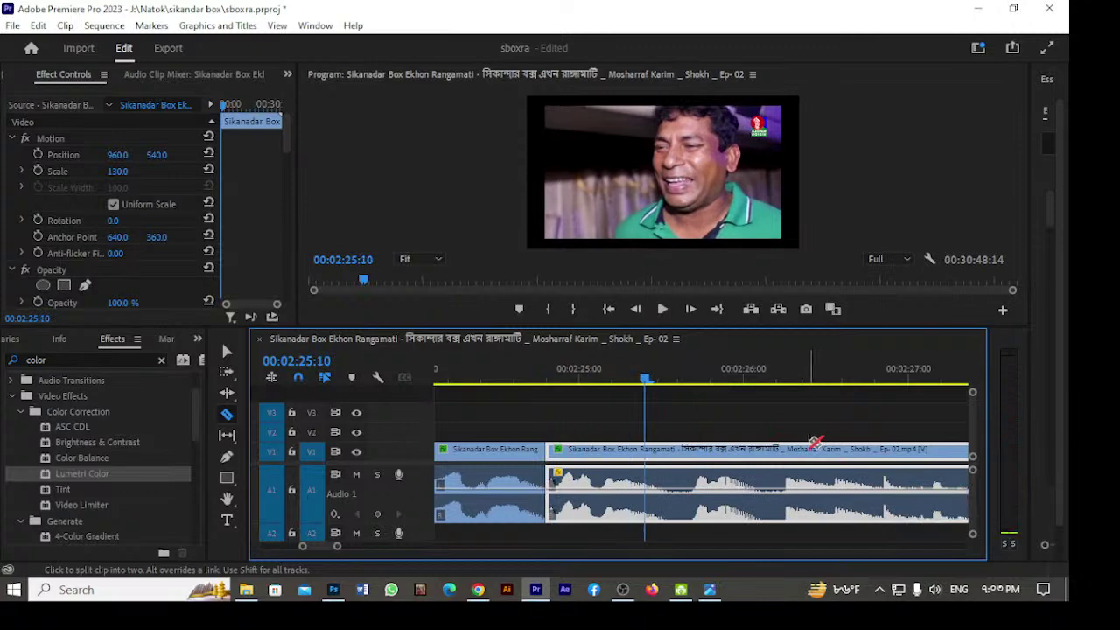
Split the episode shortly after 00:02:25:10, at the dip in the waveform, and ripple-trim the gap up to 00:02:25:16.
key(space)
key(ctrl+k)
key(Right)
key(Right)
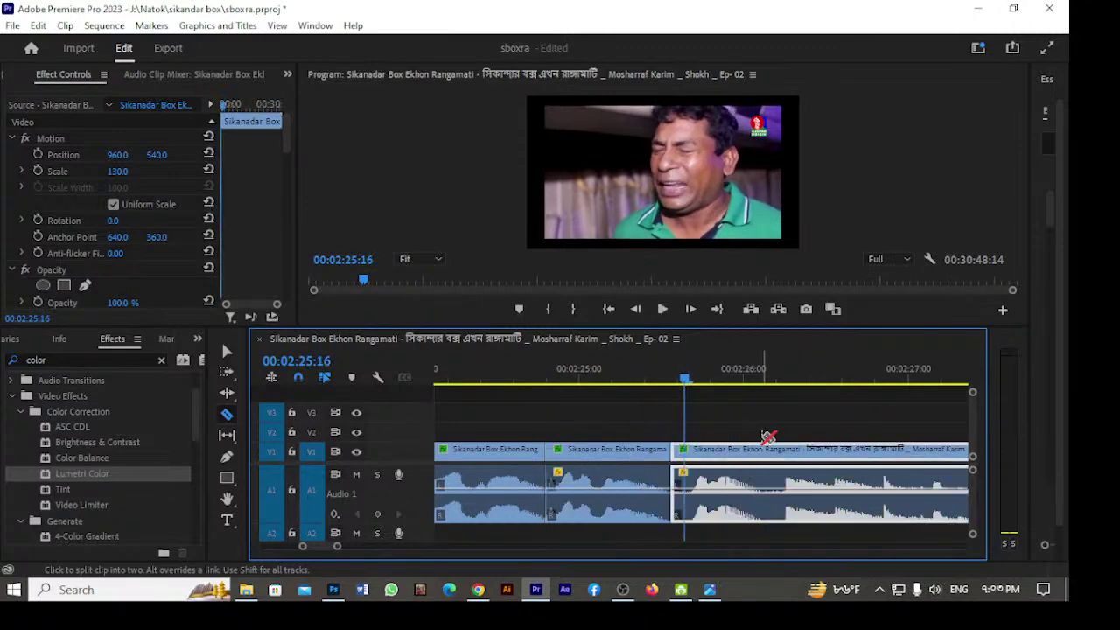
key(space)
Split the episode at 00:02:26:01 and ripple-trim the few silent frames before the next sound.
key(space)
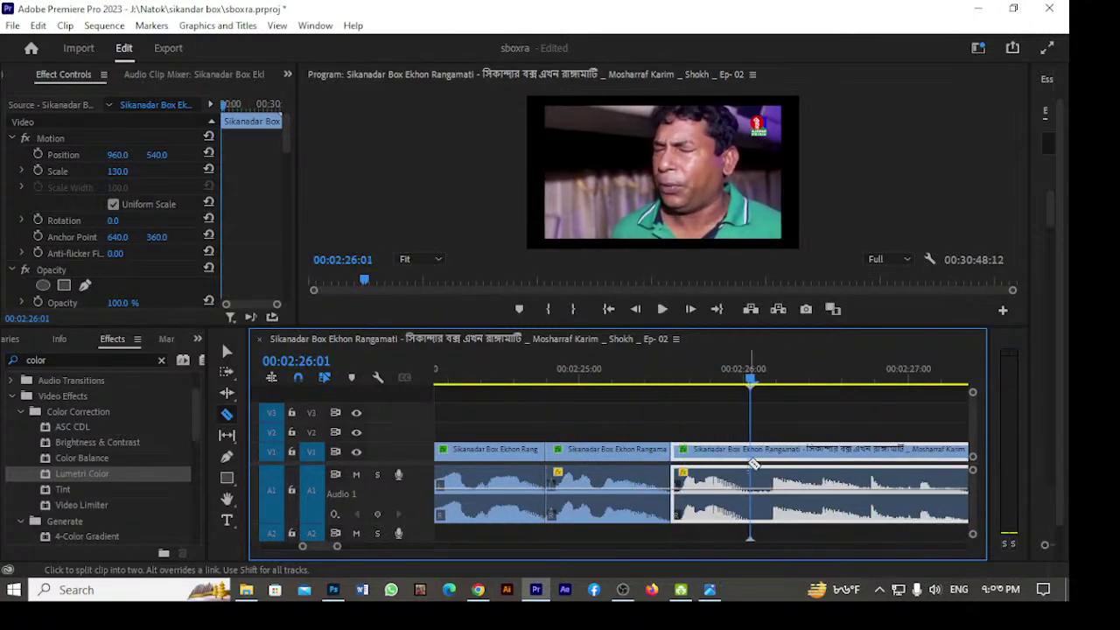
click(750, 455)
key(space)
key(space)
drag(778, 386, 762, 380)
key(space)
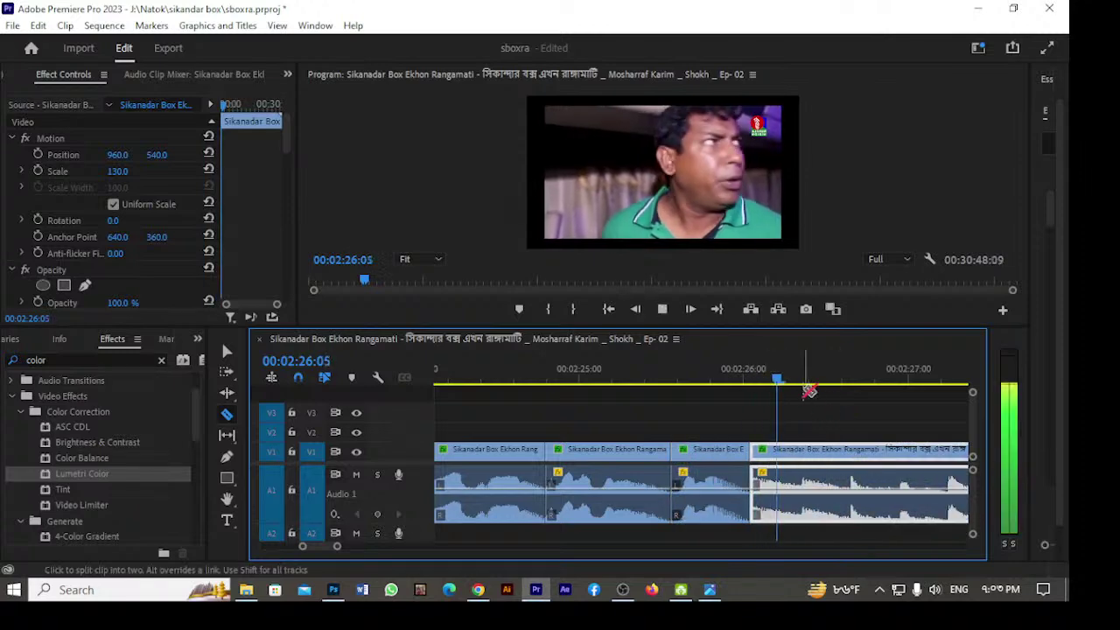
Replay the passage around the 00:02:26:01 cut and scan ahead to about 00:02:30:04 for the point where the dialogue resumes.
key(space)
key(space)
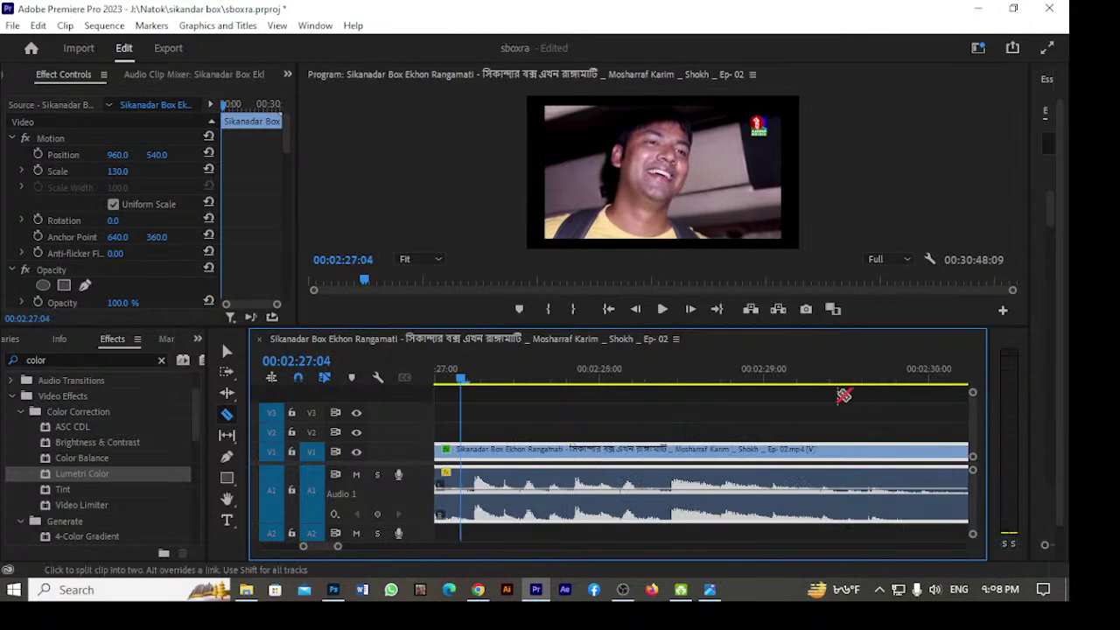
key(space)
key(j)
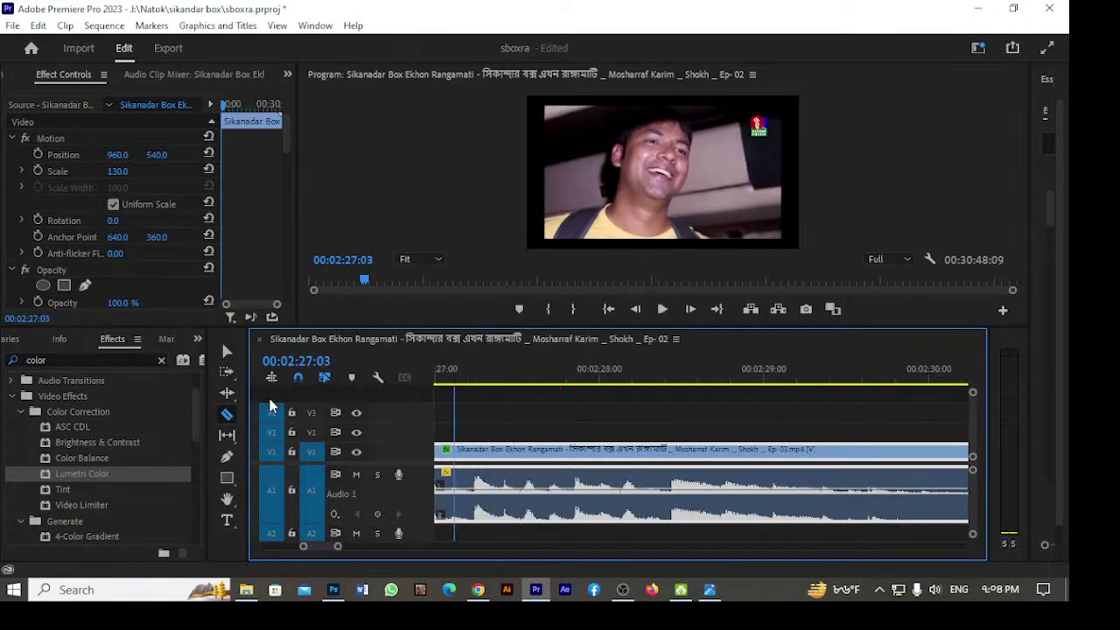
click(482, 449)
key(space)
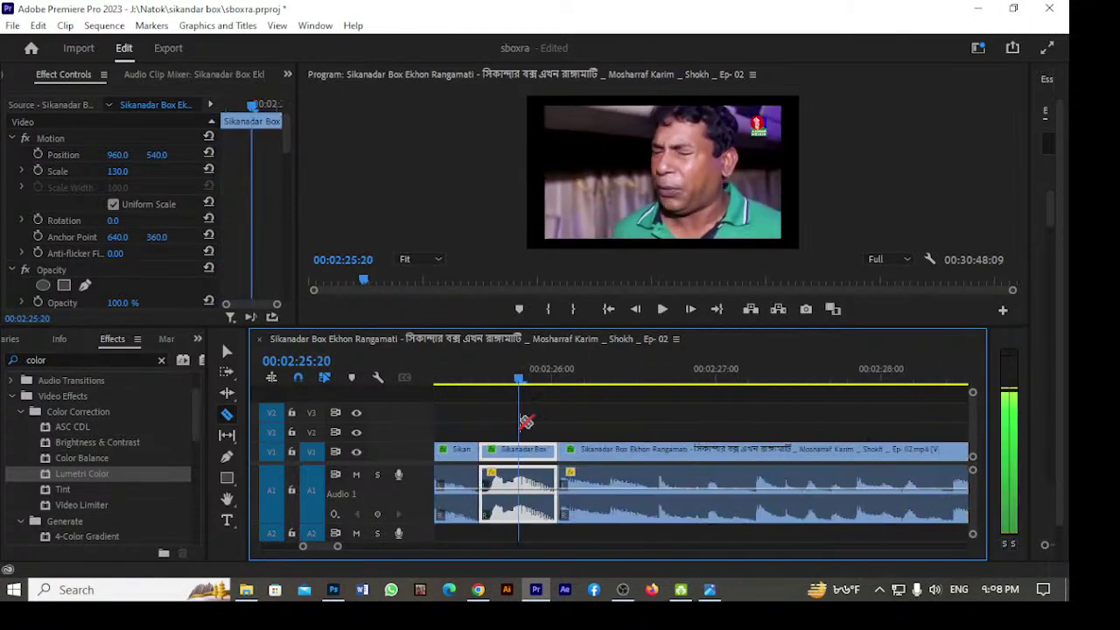
key(space)
key(l)
key(l)
key(l)
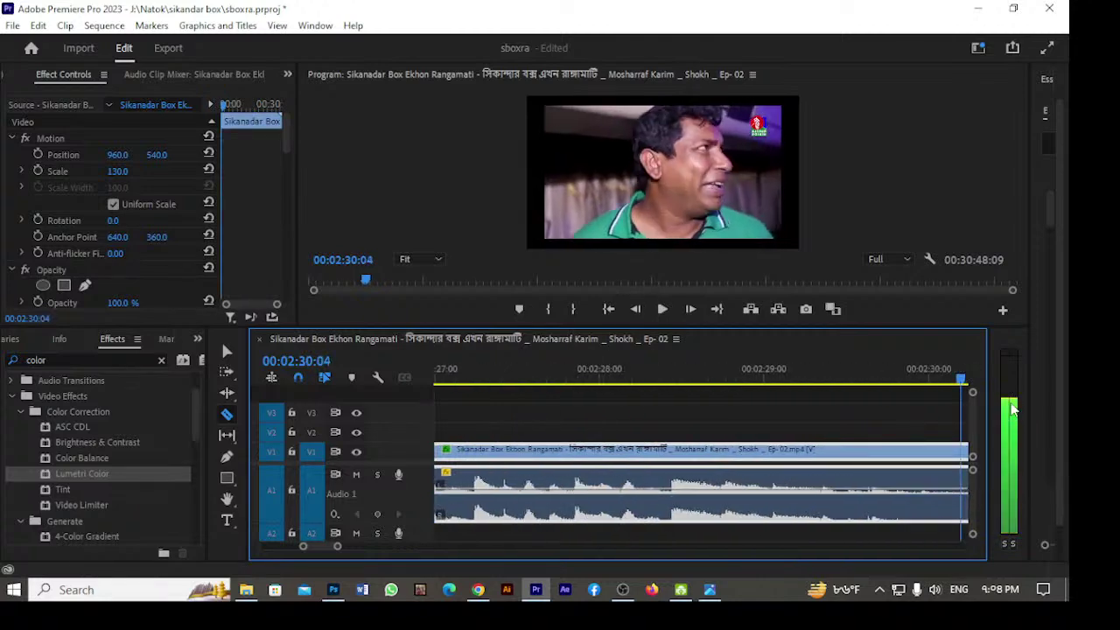
key(j)
key(j)
key(j)
key(space)
Split the episode at 00:02:30:09, just before the dialogue resumes, and silence the preceding segment by lowering its volume line to the minimum.
drag(558, 464, 851, 490)
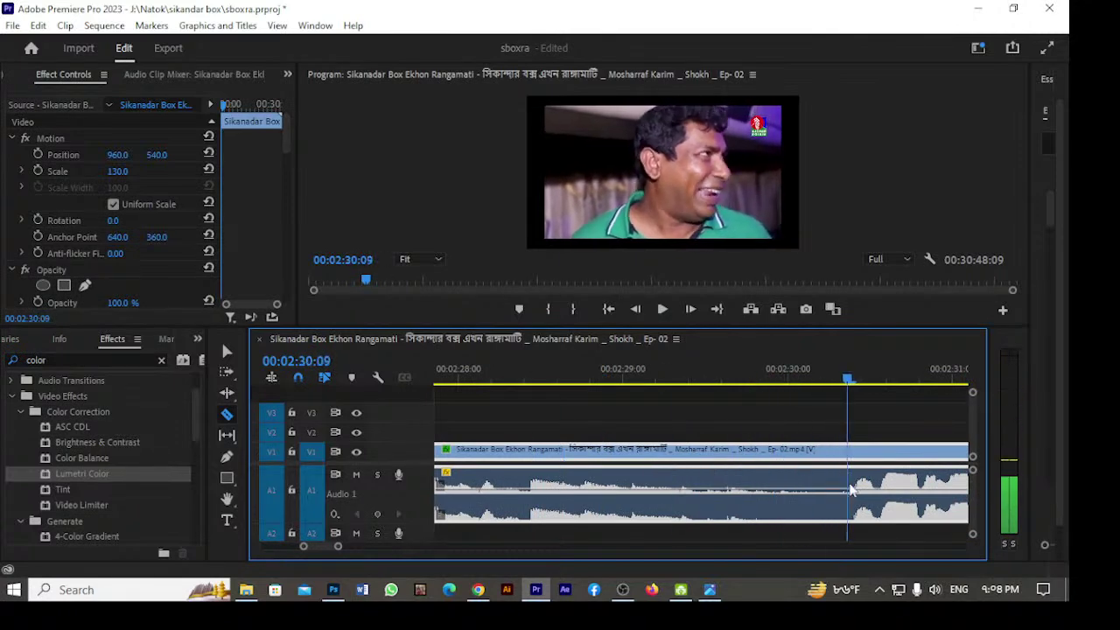
click(850, 488)
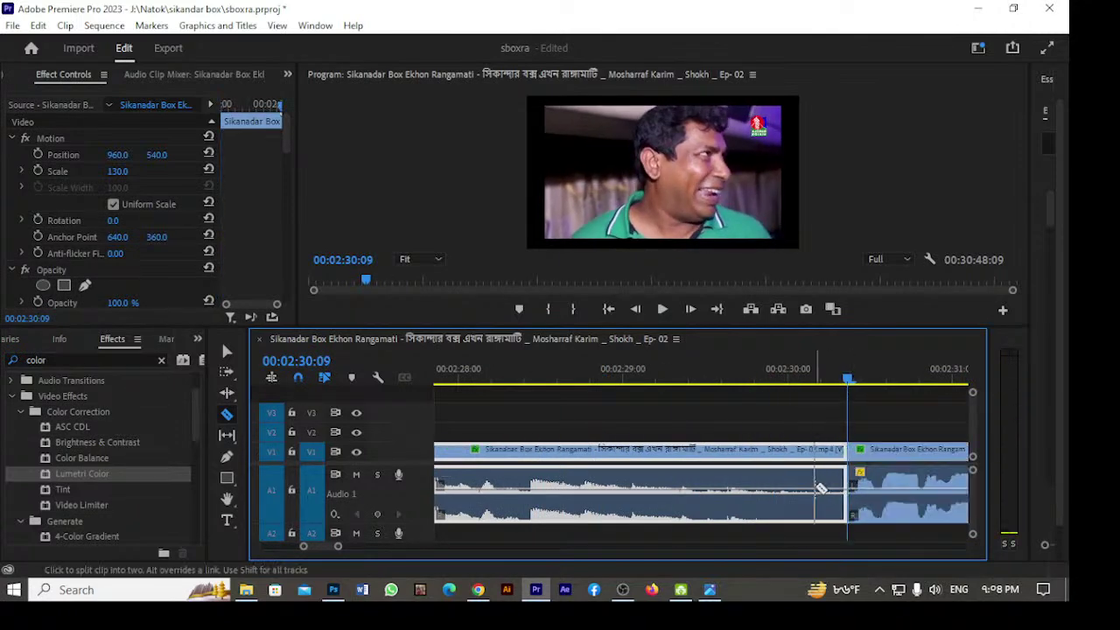
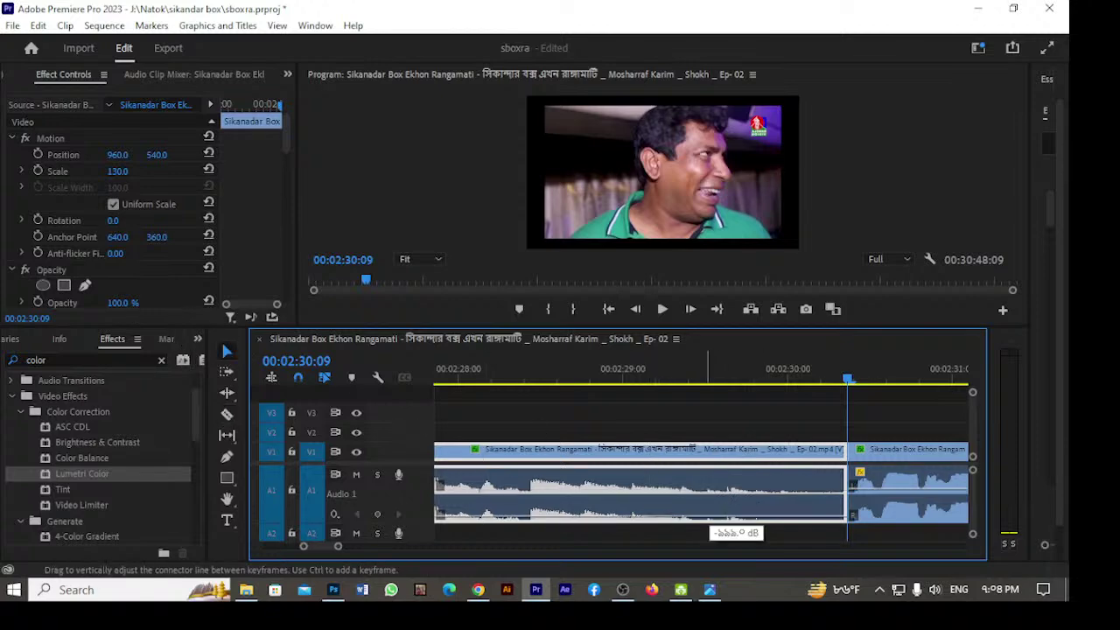
key(space)
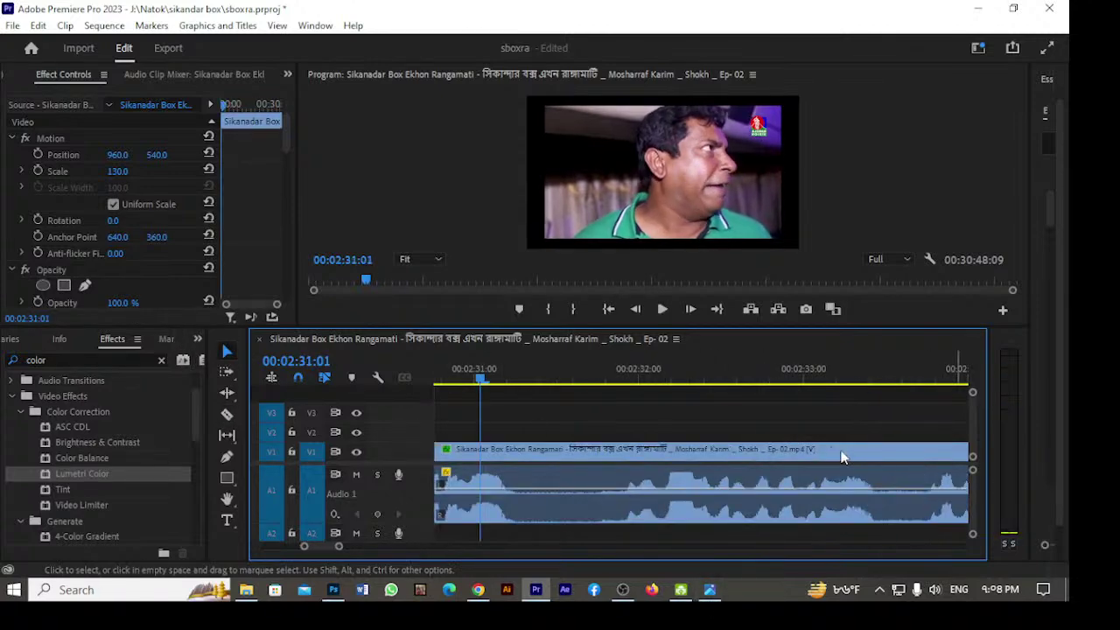
Split the episode shortly after 00:02:31:01, where the speech stops, and ripple-trim the pause until the next dialogue.
key(c)
click(514, 453)
key(space)
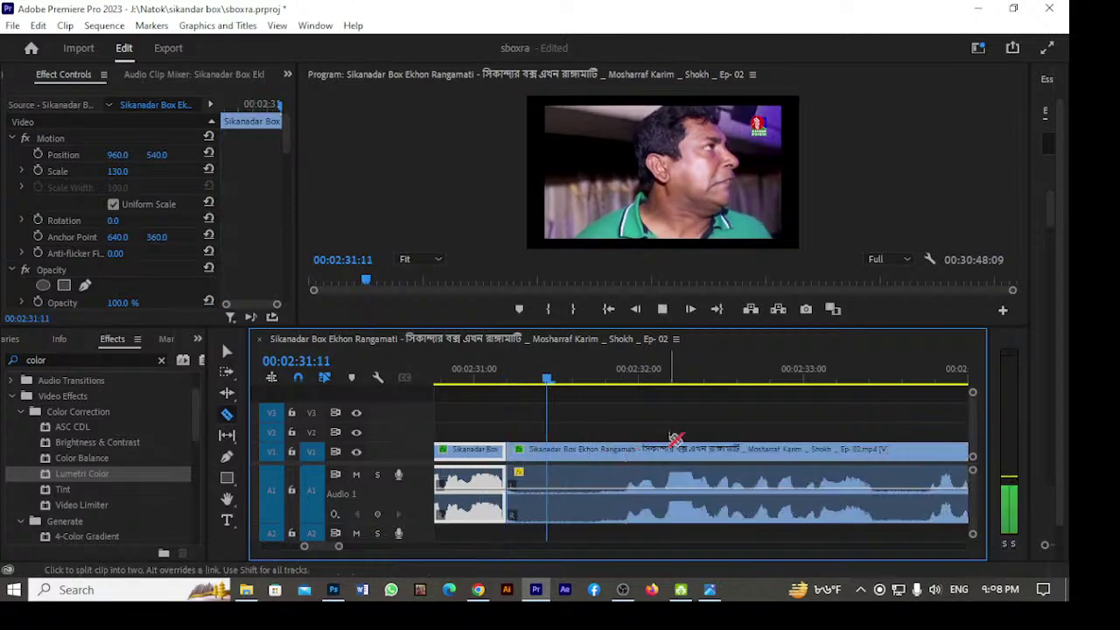
key(space)
key(Up)
key(space)
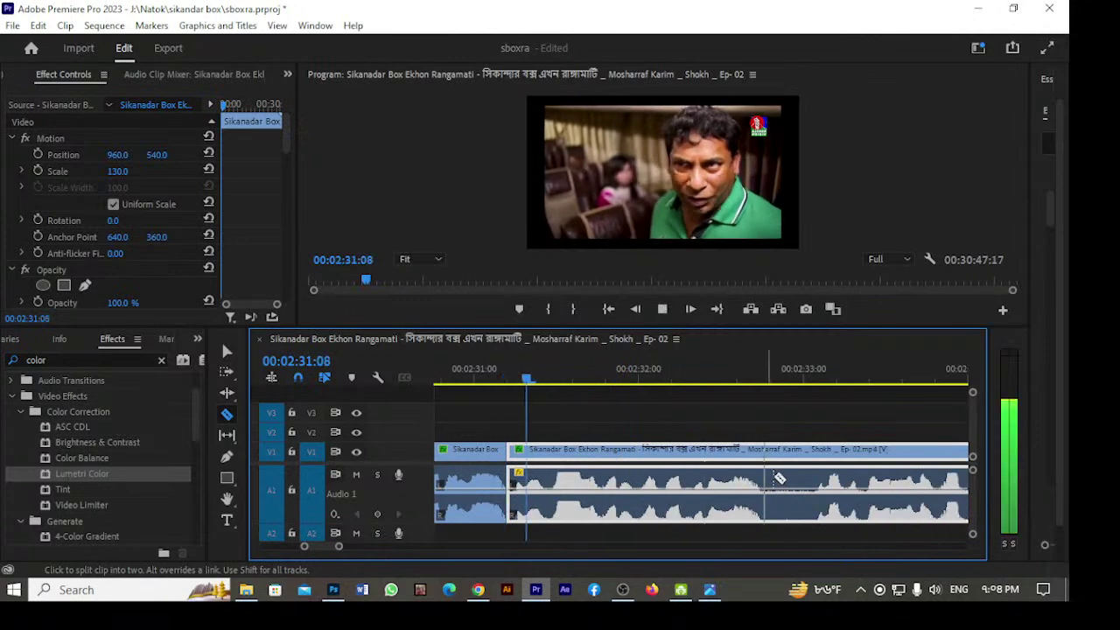
Split the episode at 00:02:32:19, where the waveform goes quiet, and ripple-trim the pause up to 00:02:33:02.
key(space)
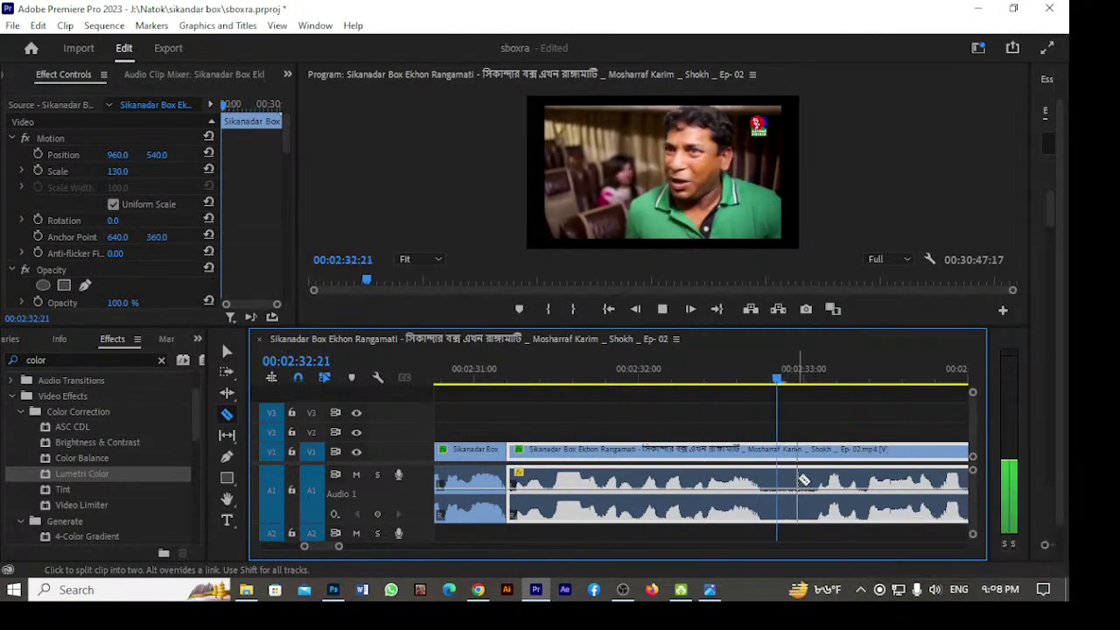
drag(778, 380, 765, 380)
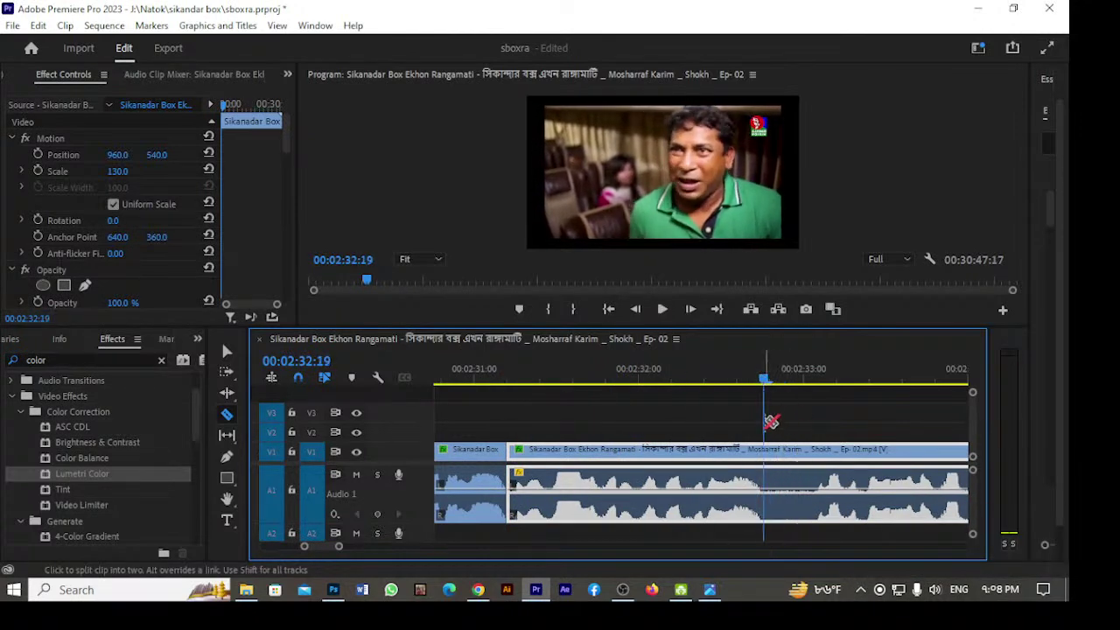
click(766, 456)
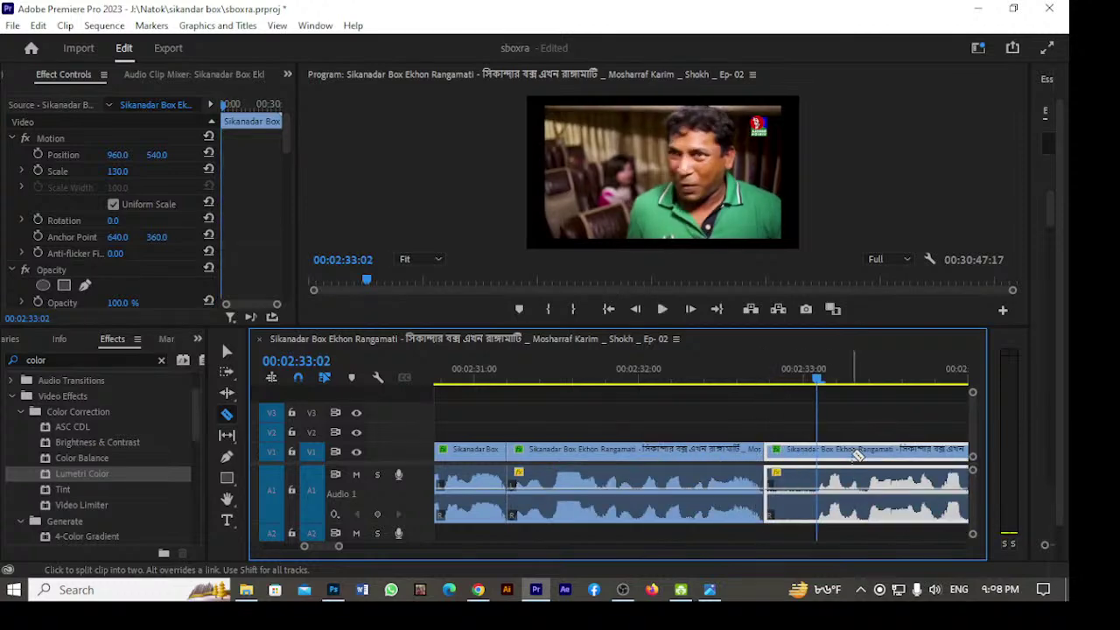
key(space)
key(space)
drag(849, 390, 858, 422)
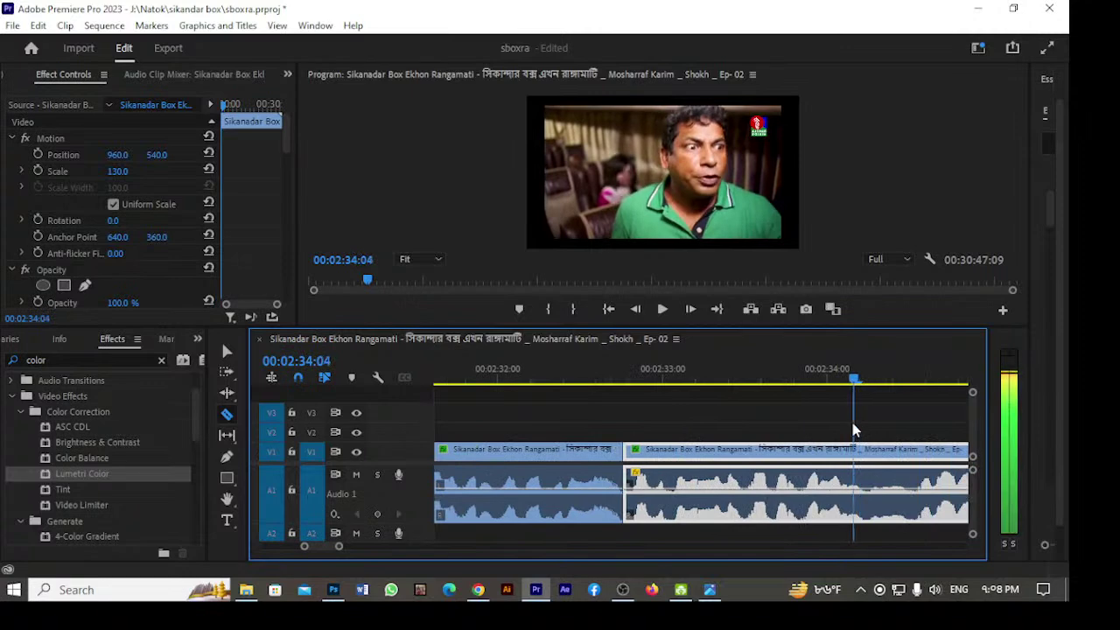
Play on to the next gap, split the episode at 00:02:35:05, and ripple-trim the silence up to 00:02:35:09.
key(space)
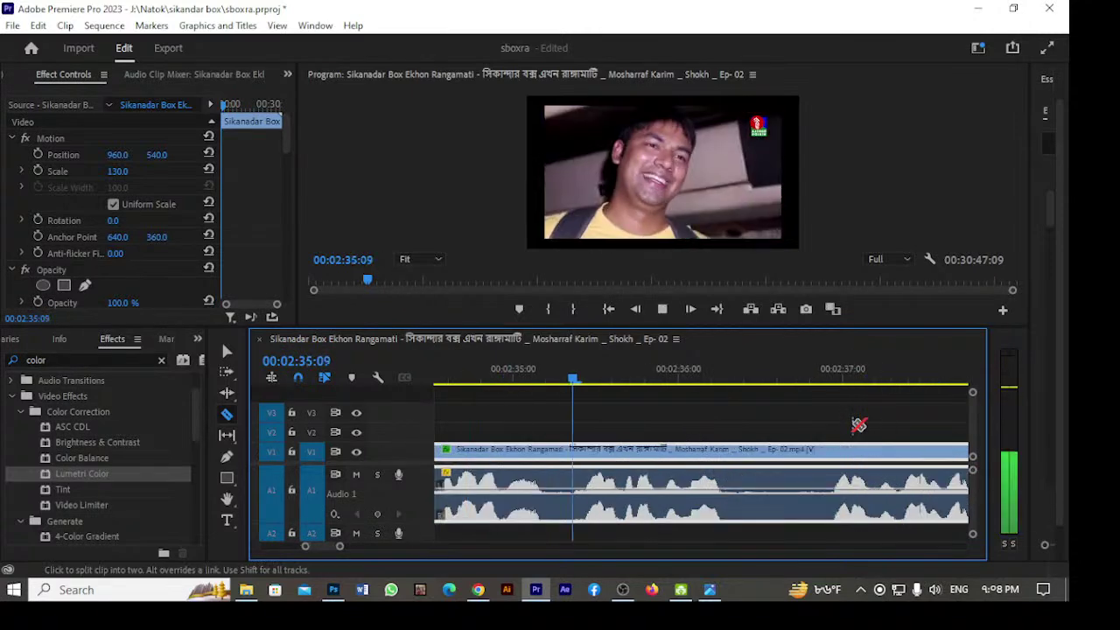
key(space)
mouse_move(596, 385)
mouse_down()
mouse_move(548, 392)
mouse_move(592, 386)
mouse_move(573, 389)
mouse_up()
click(549, 452)
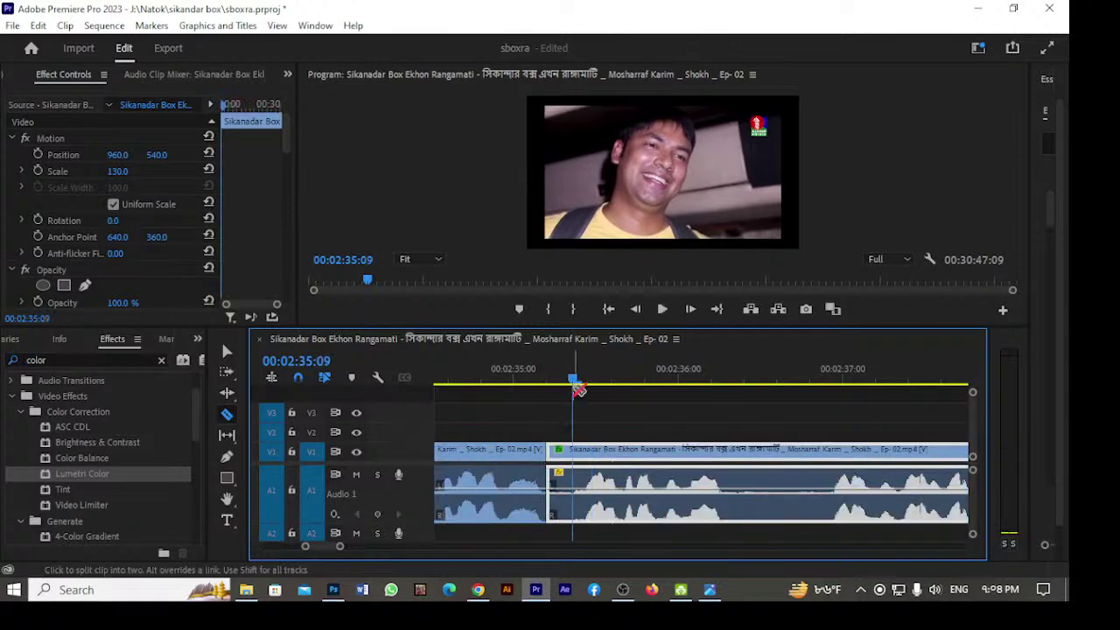
key(Up)
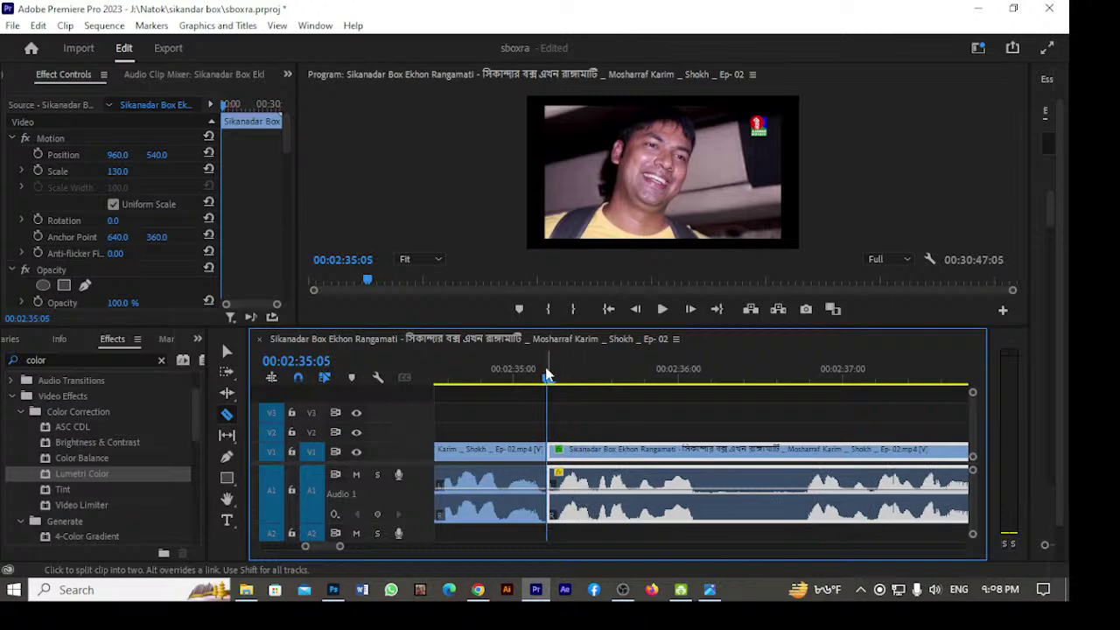
Split the episode at 00:02:36:03, where the speech stops, and ripple-trim the pause up to 00:02:36:19.
click(699, 378)
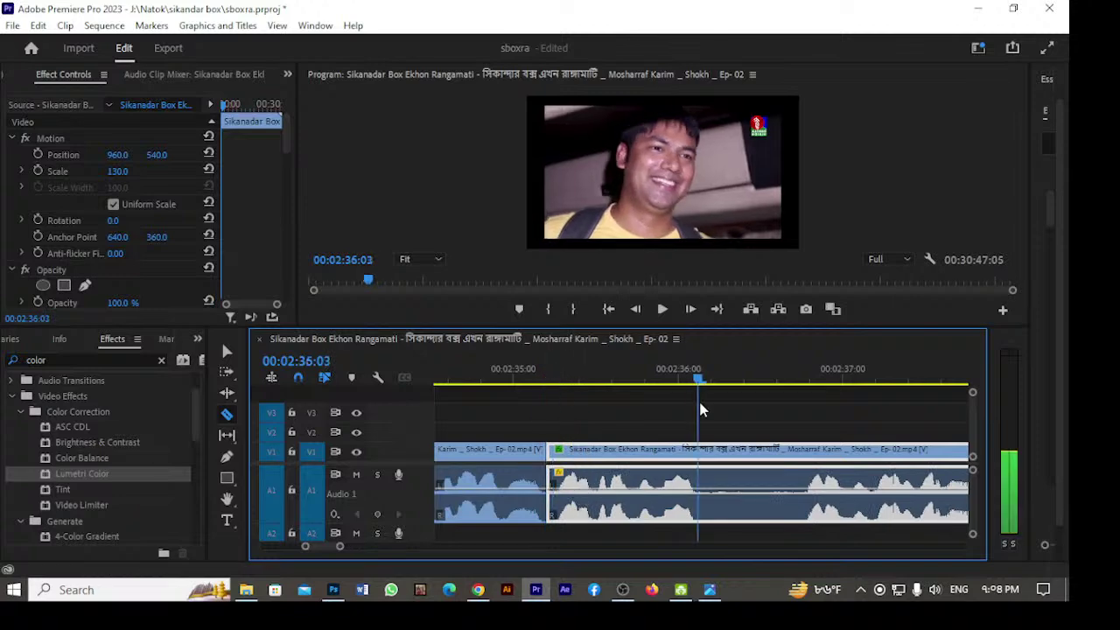
click(703, 456)
key(space)
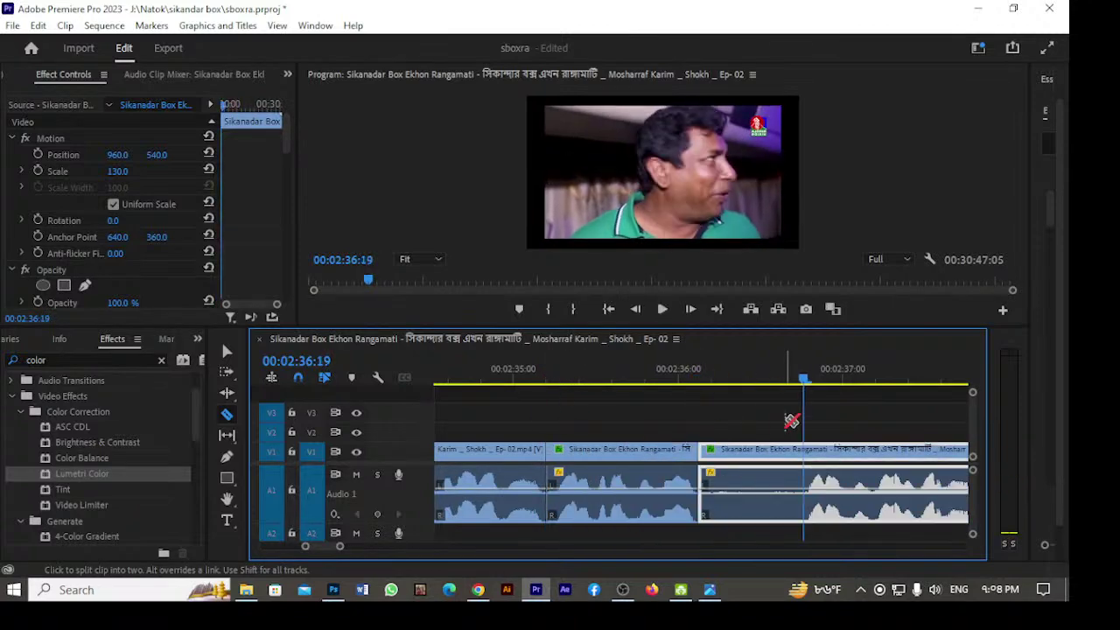
key(Up)
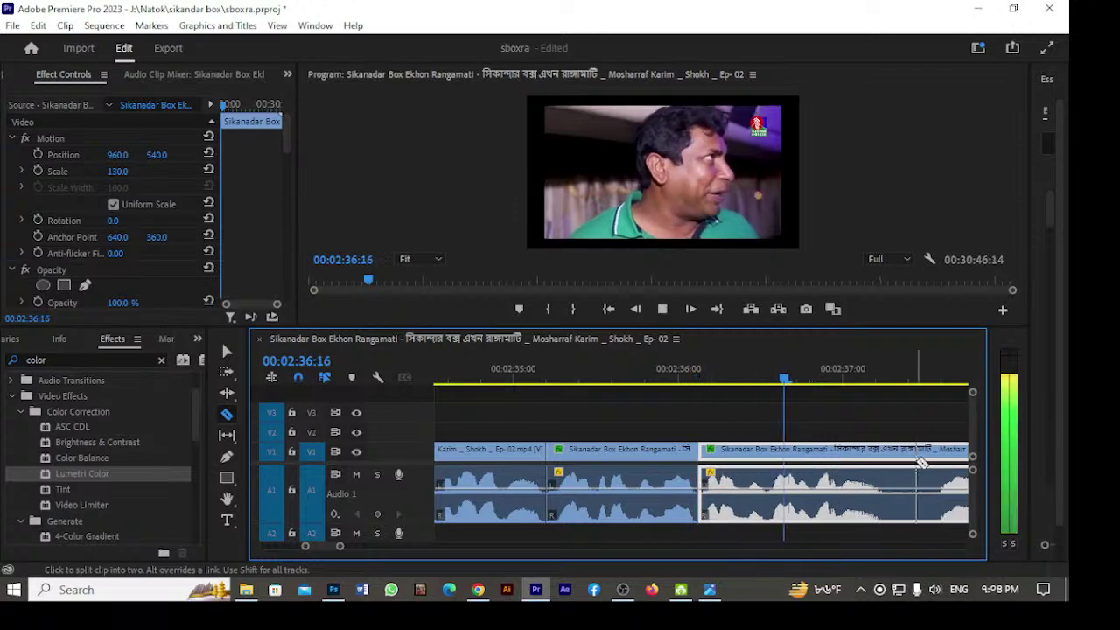
Split the episode at 00:02:37:07, where the waveform goes quiet, and ripple-trim the short pause until the next dialogue.
click(893, 456)
key(space)
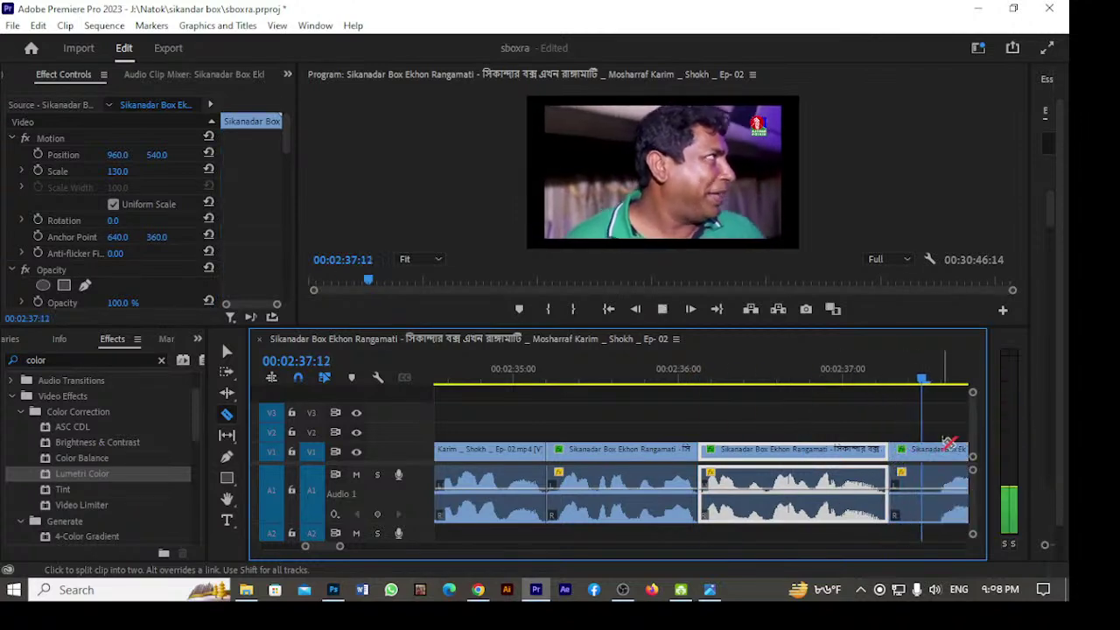
key(Up)
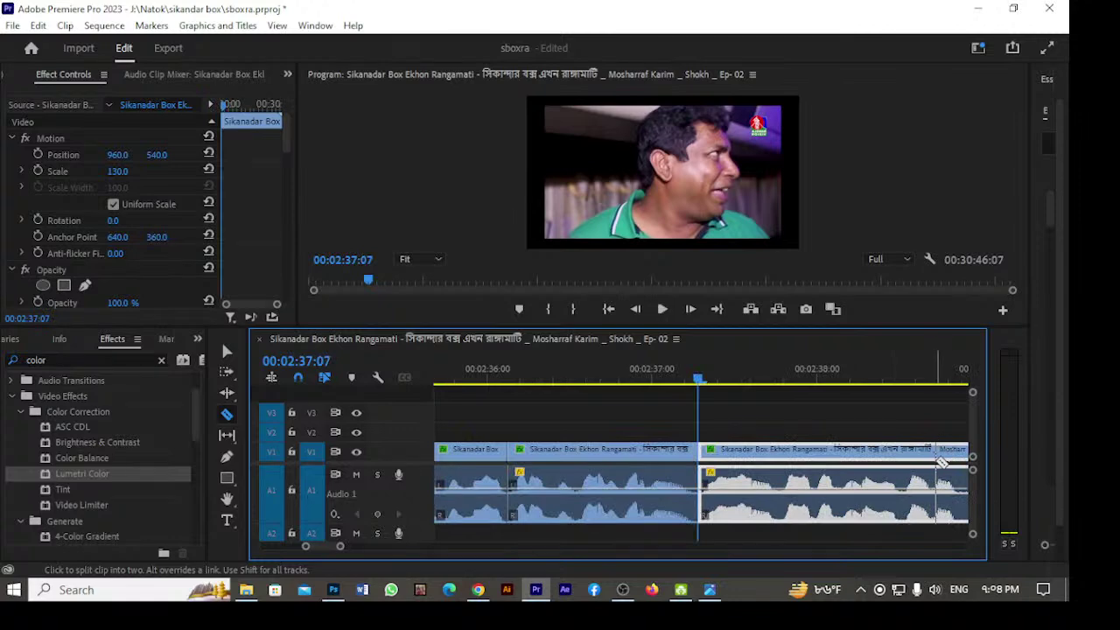
Play on to the next gap, split the episode at 00:02:38:22, and ripple-trim the silence up to 00:02:39:04.
key(space)
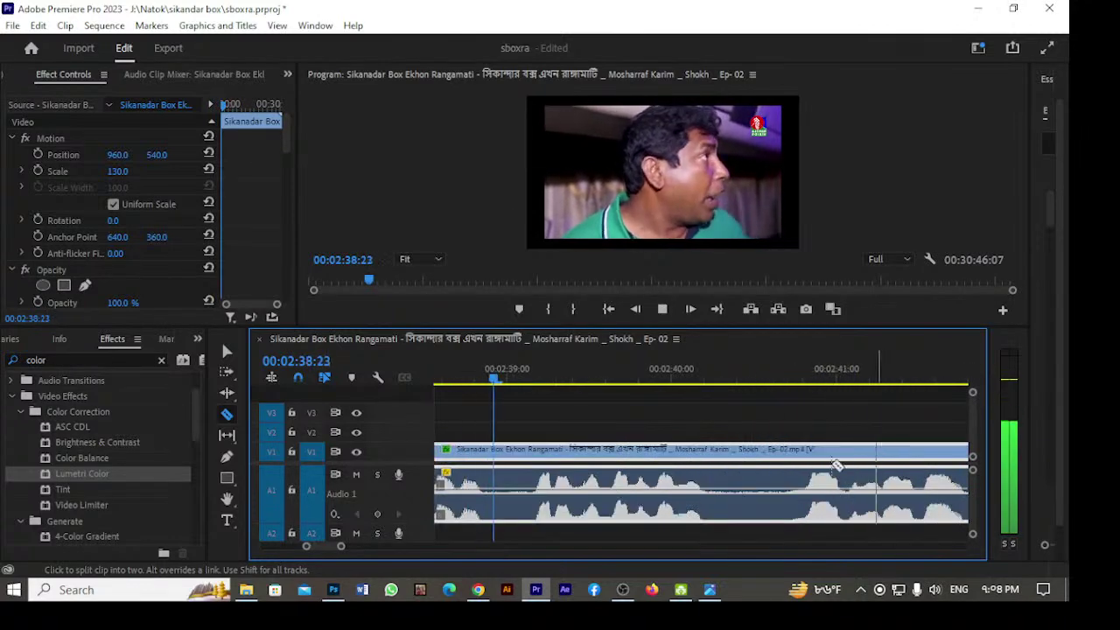
key(space)
click(494, 378)
key(Left)
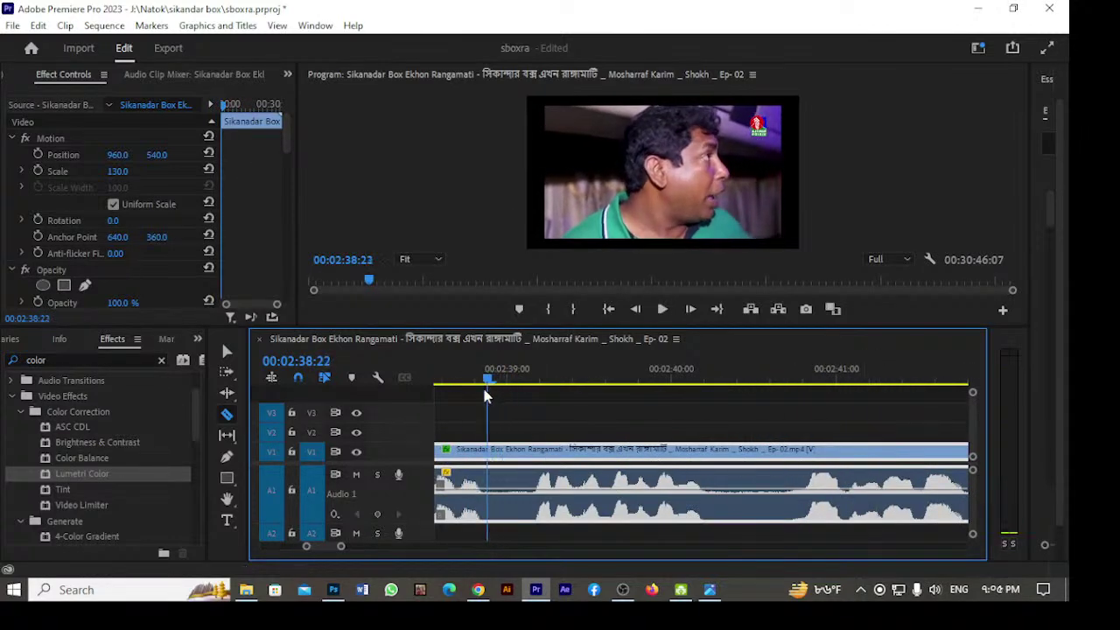
click(490, 455)
click(540, 378)
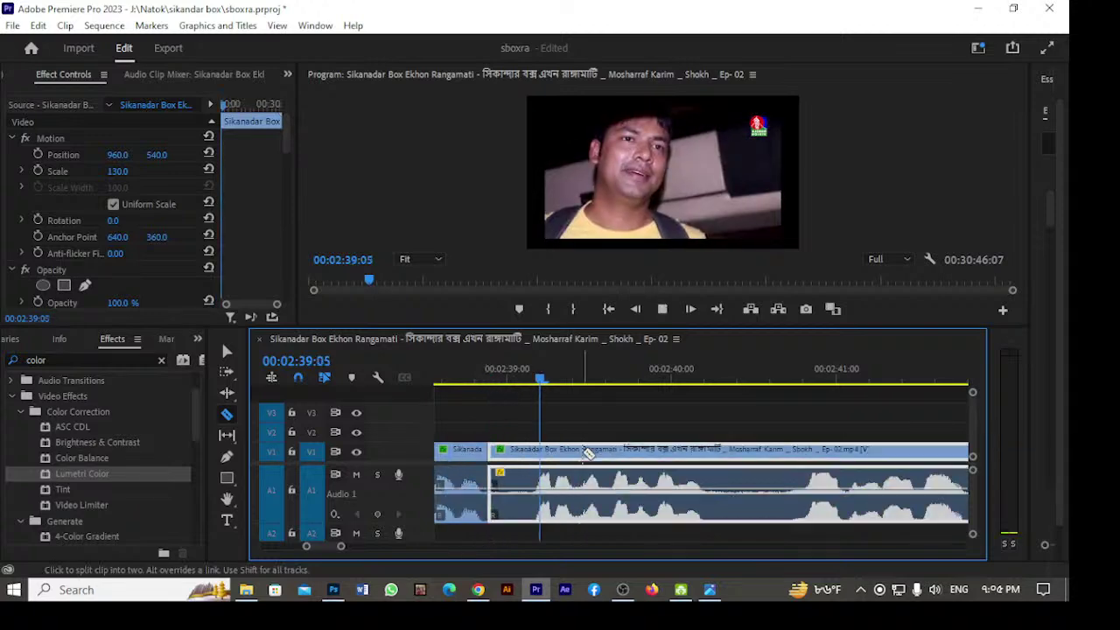
drag(537, 389, 529, 392)
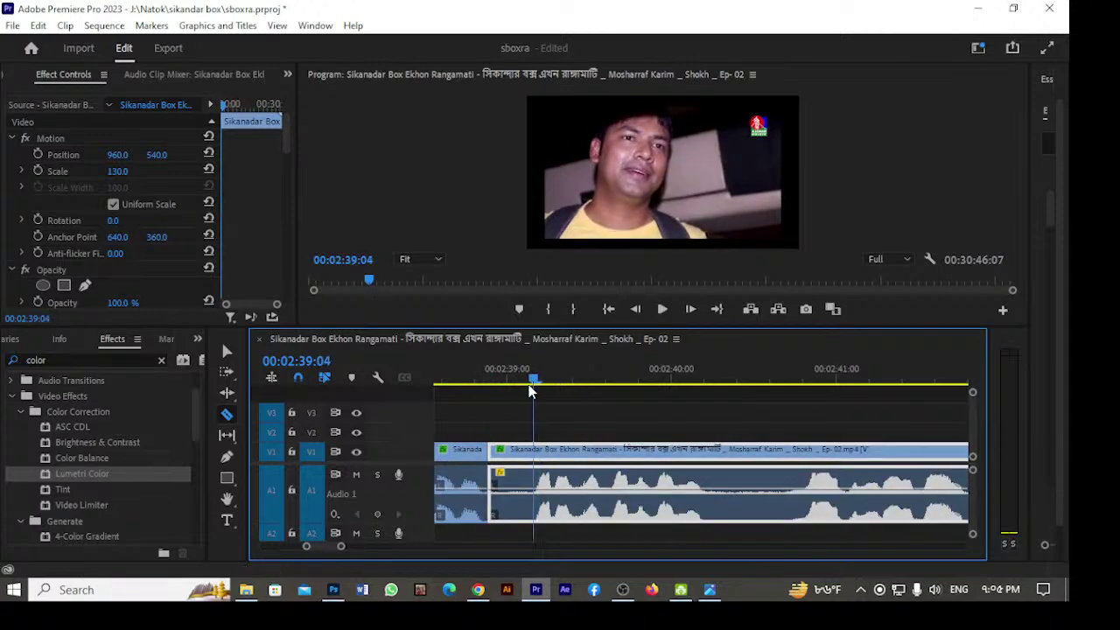
Split the episode at 00:02:39:23, after the next line of dialogue, and ripple-trim the gap until the speech resumes.
key(space)
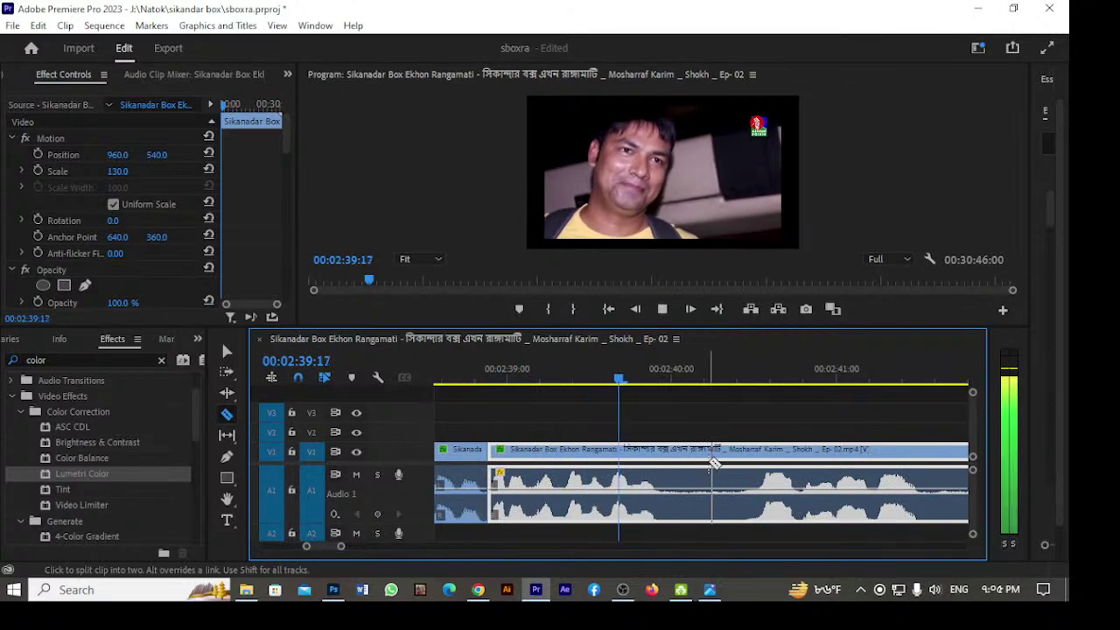
key(space)
click(670, 455)
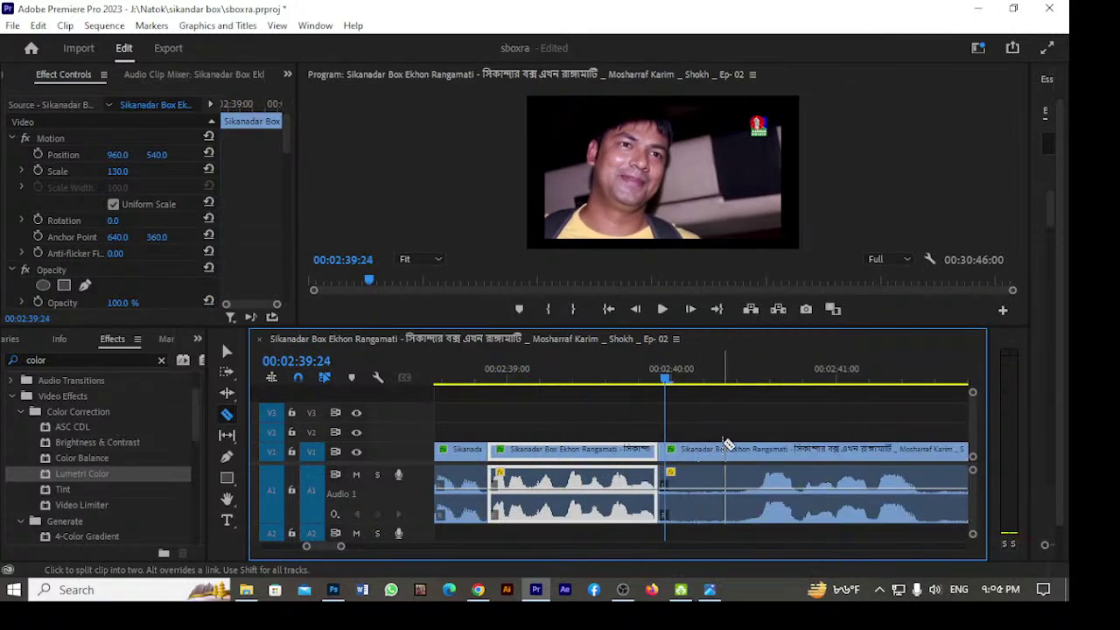
key(space)
key(space)
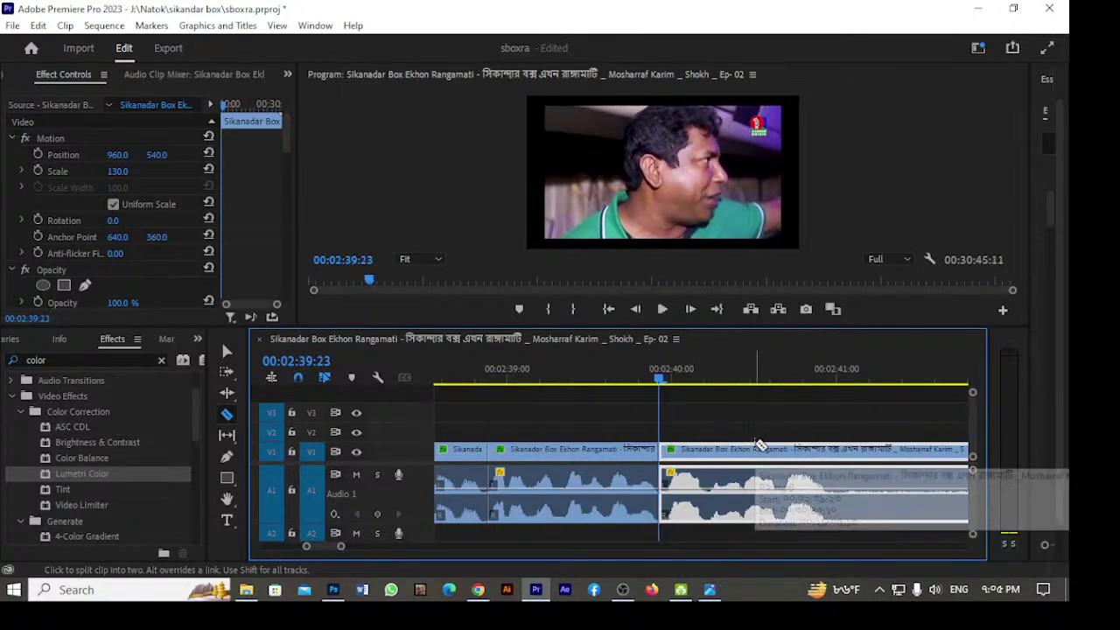
Split the episode at 00:02:40:24, where the dialogue ends, and ripple-trim the long quiet stretch up to 00:02:44:02.
key(space)
key(space)
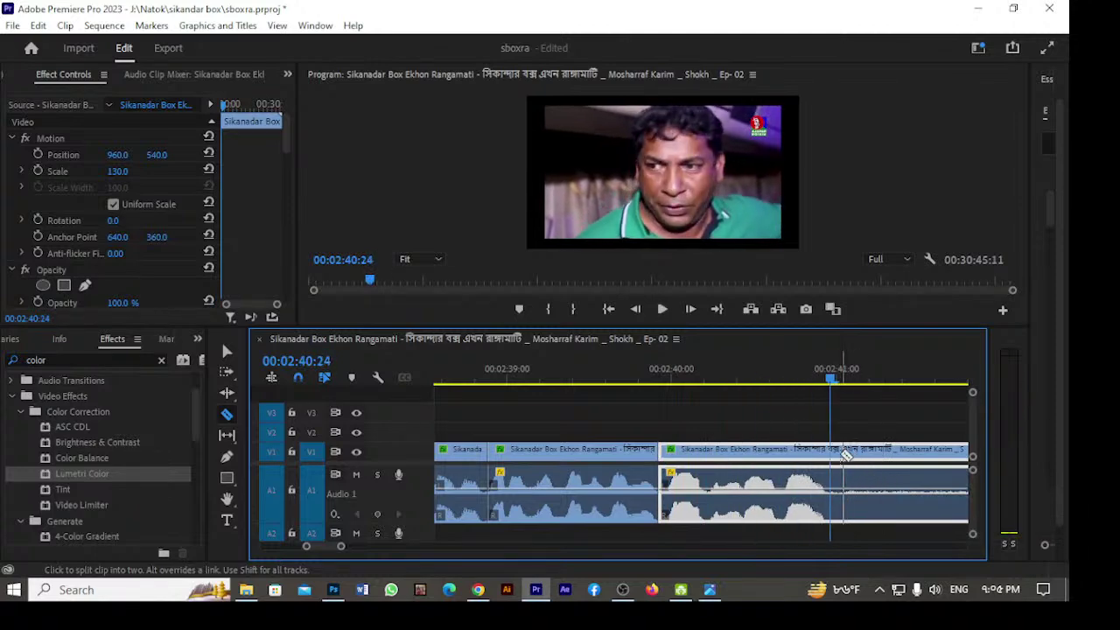
click(838, 452)
key(space)
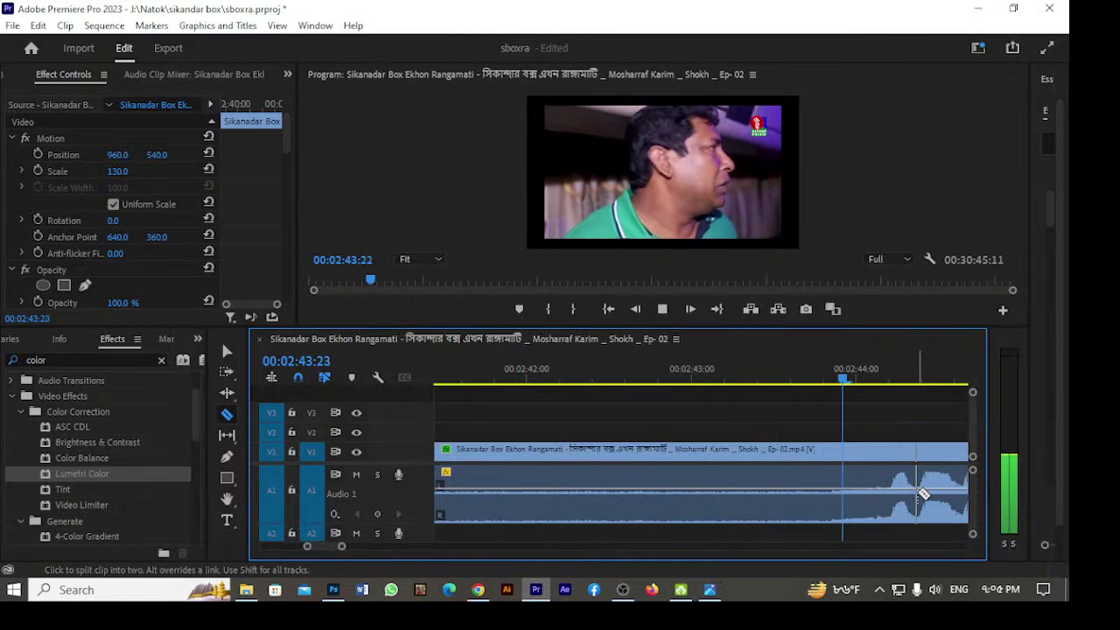
key(space)
key(Right)
key(Right)
key(Right)
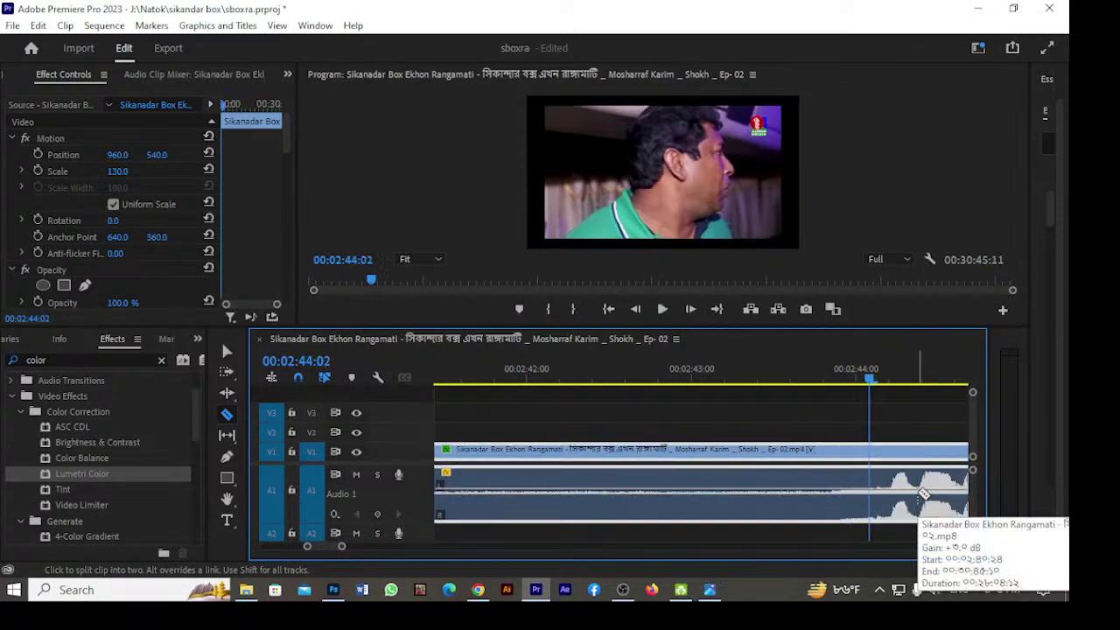
click(872, 453)
key(Up)
Play through the following dialogue and split the episode at 00:02:42:07, just before the bus driver scene.
key(space)
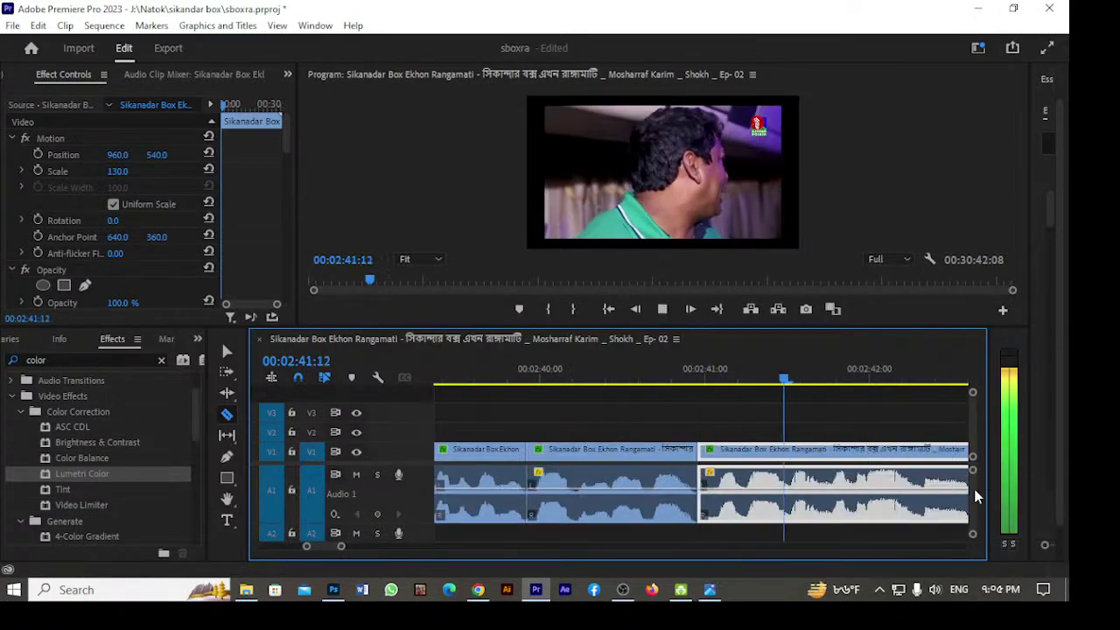
key(space)
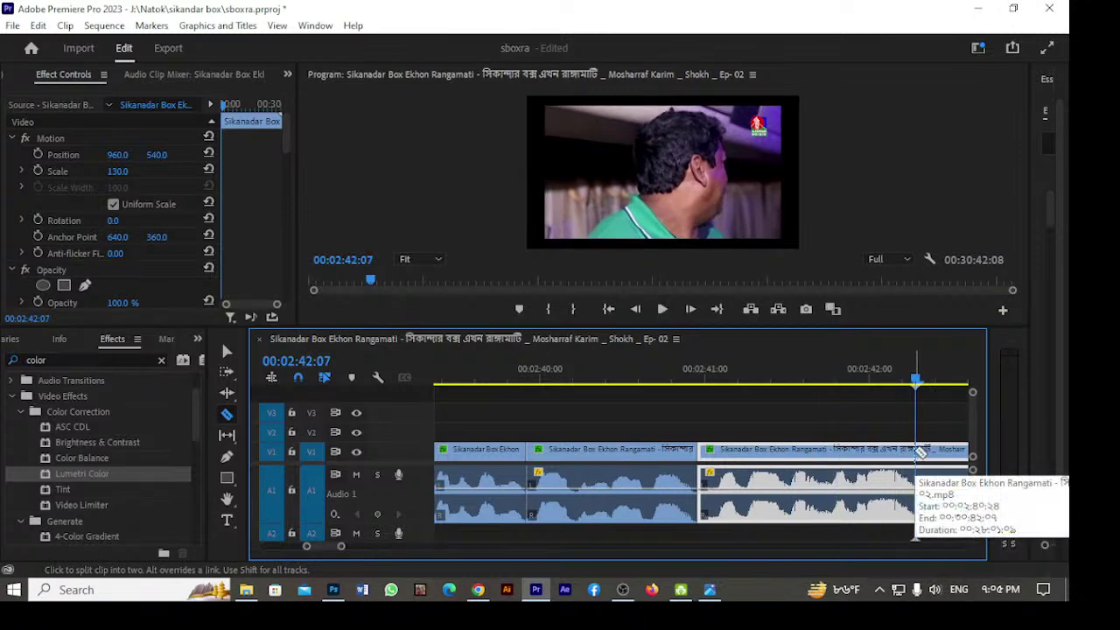
click(920, 453)
Split the episode at 00:02:43:18 in the bus driver scene and silence the preceding segment by lowering its volume line to the minimum.
key(space)
key(space)
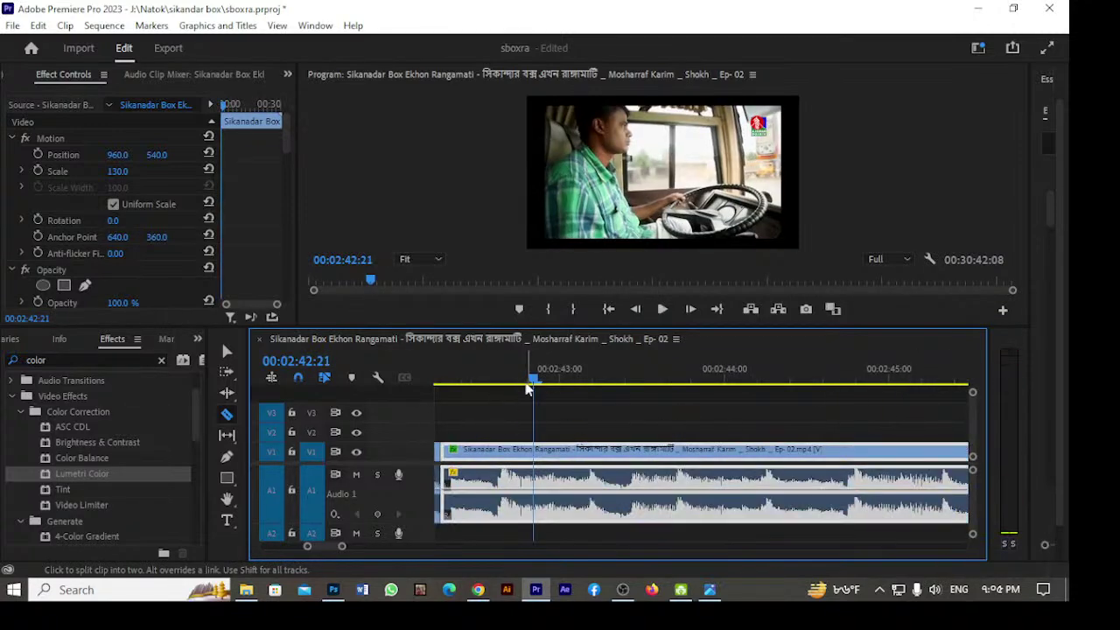
drag(526, 383, 779, 467)
click(772, 482)
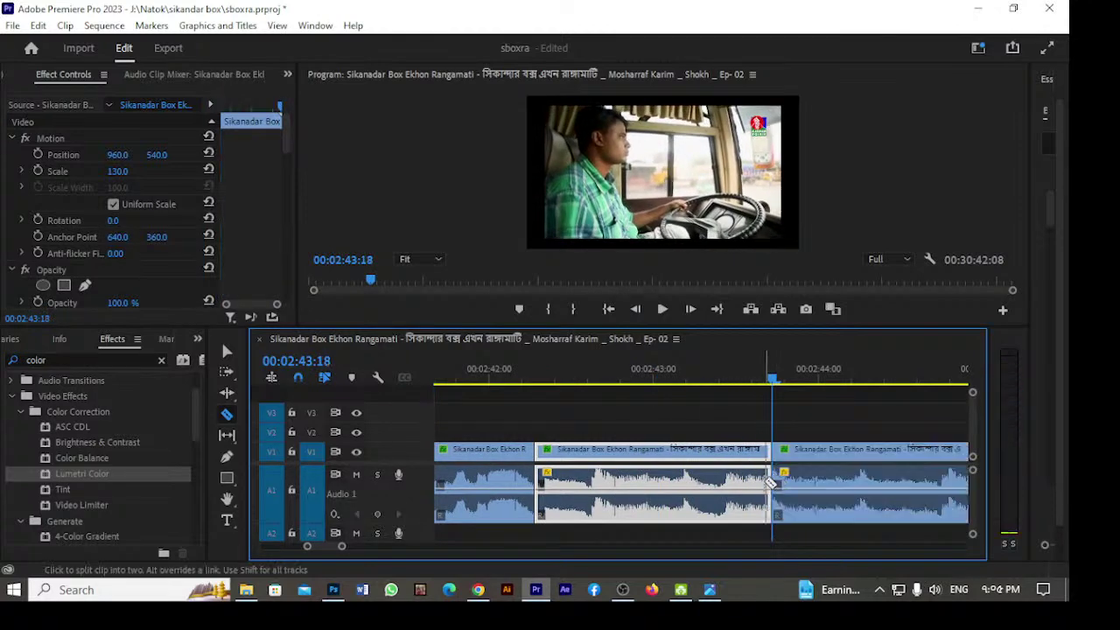
key(v)
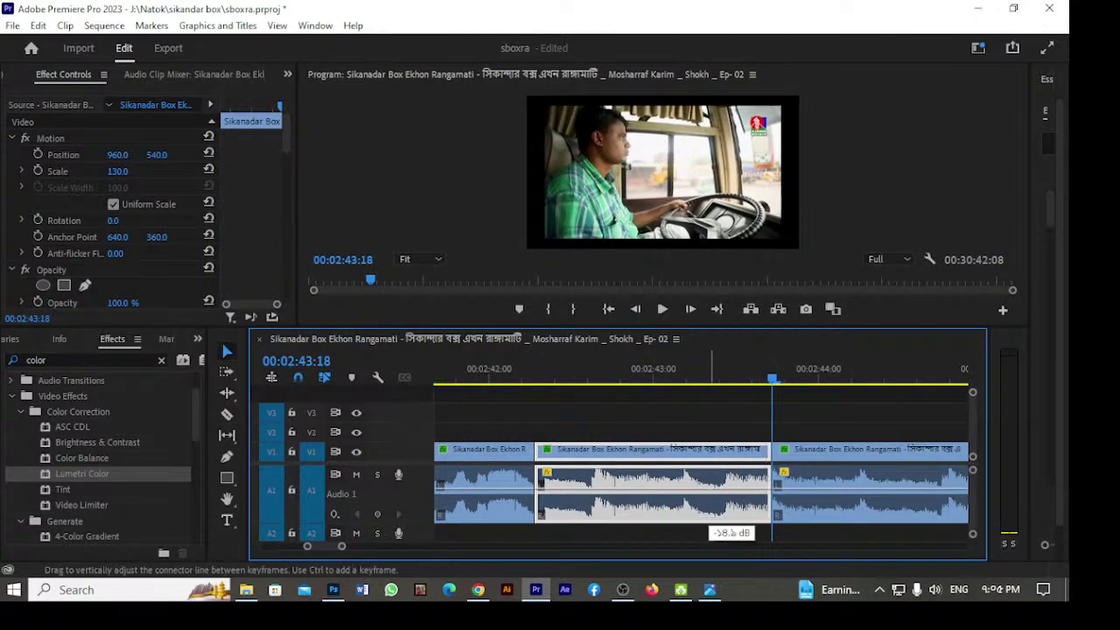
Scrub ahead to 00:02:50:02 and ripple-trim the music stretch from 00:02:43:18 up to that point.
drag(773, 379, 663, 431)
drag(758, 435, 768, 459)
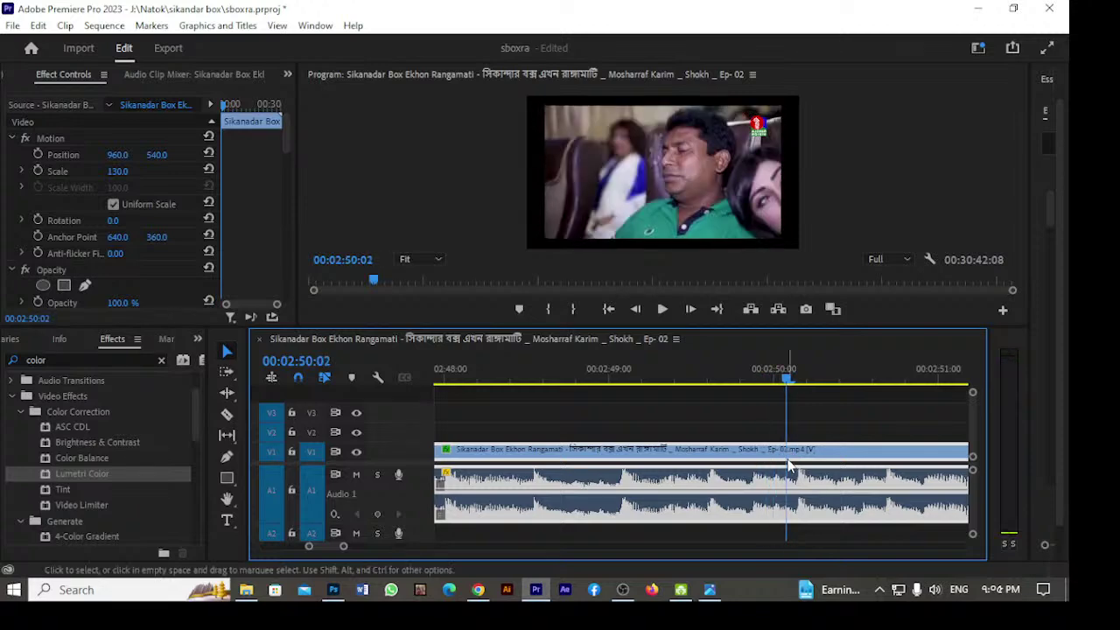
key(Up)
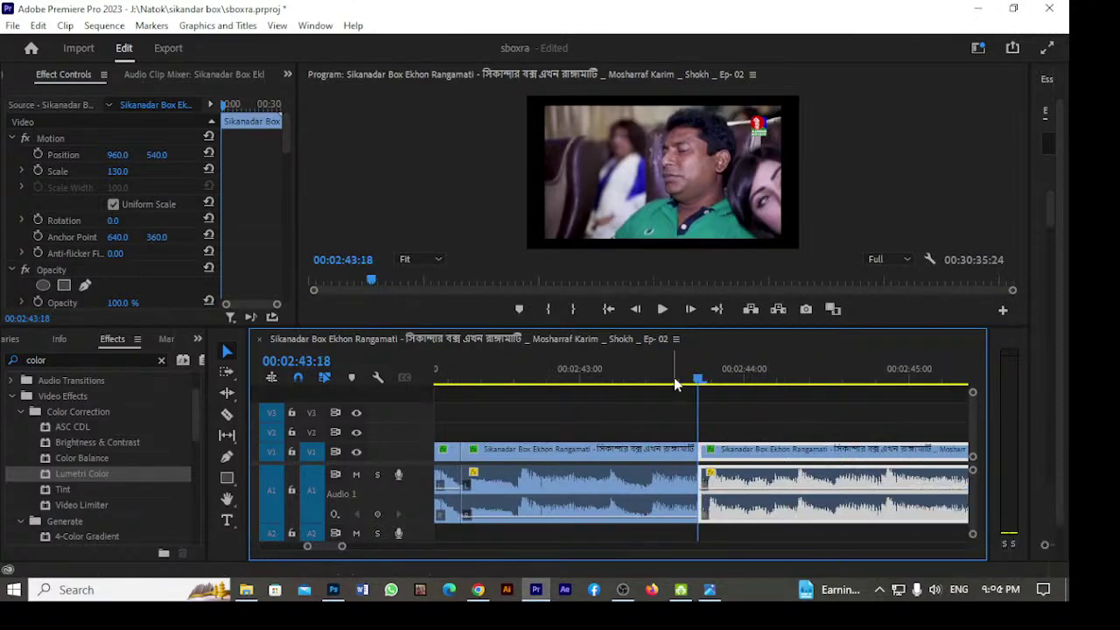
Split the episode clip with the Razor tool at 00:02:45:14.
drag(697, 380, 733, 442)
drag(1000, 448, 857, 463)
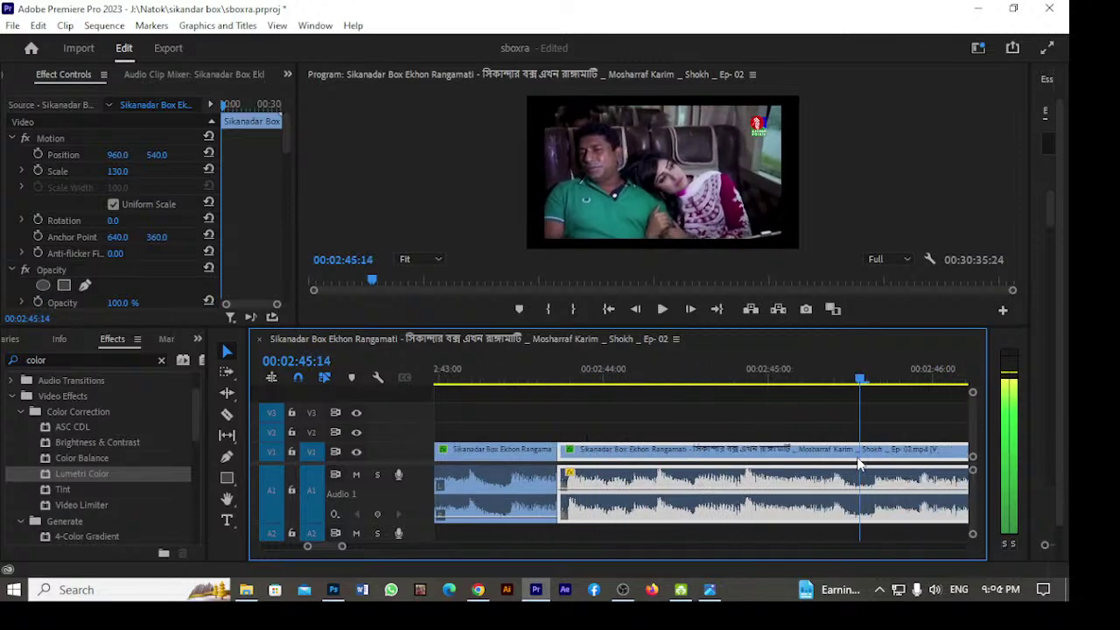
key(c)
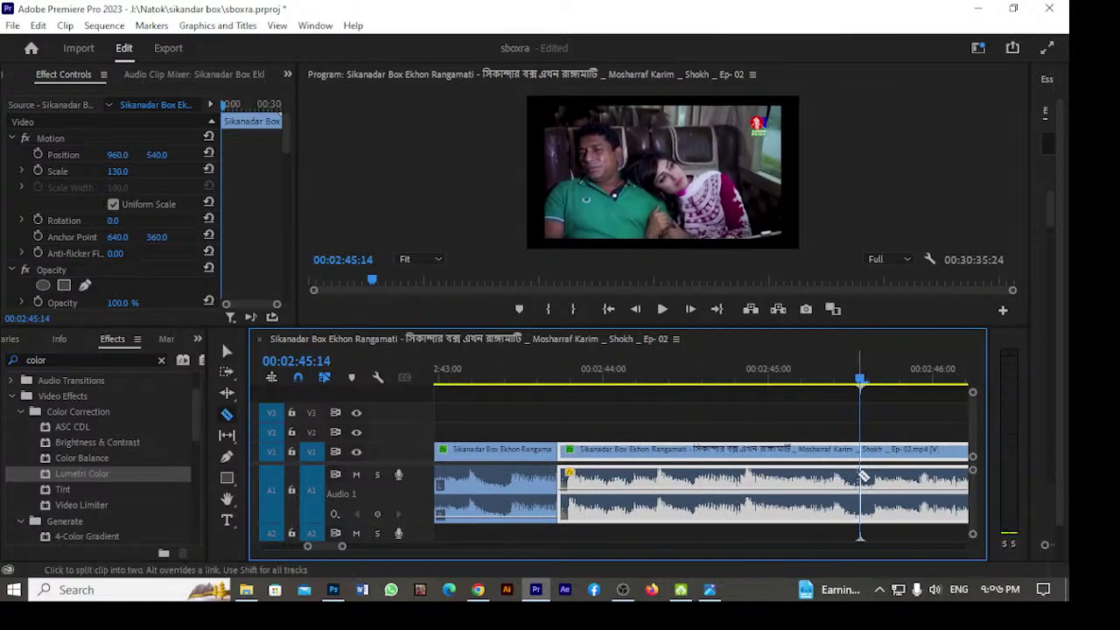
click(859, 473)
key(v)
Ripple-delete the section of about 7.5 seconds that follows the cut at 00:02:45:14.
key(space)
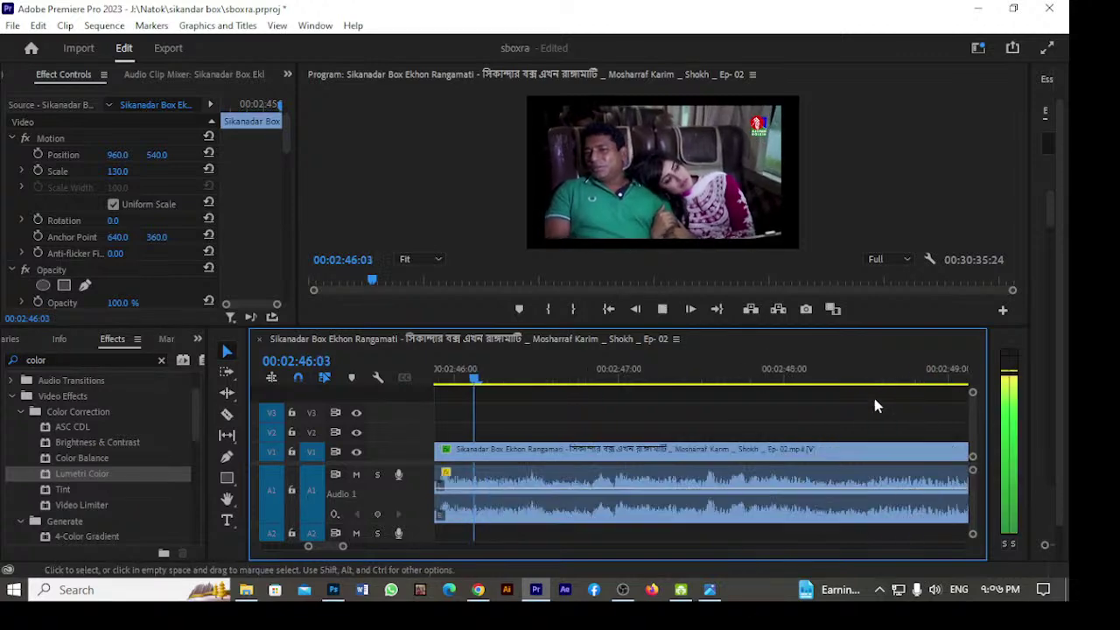
click(521, 379)
drag(634, 384, 797, 396)
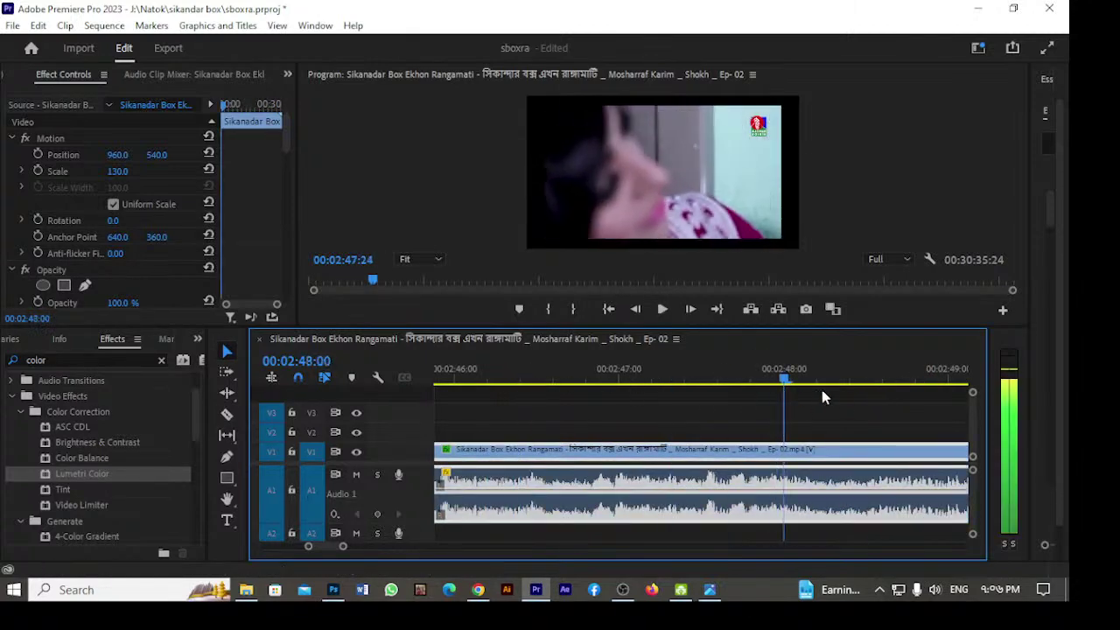
drag(975, 394, 685, 469)
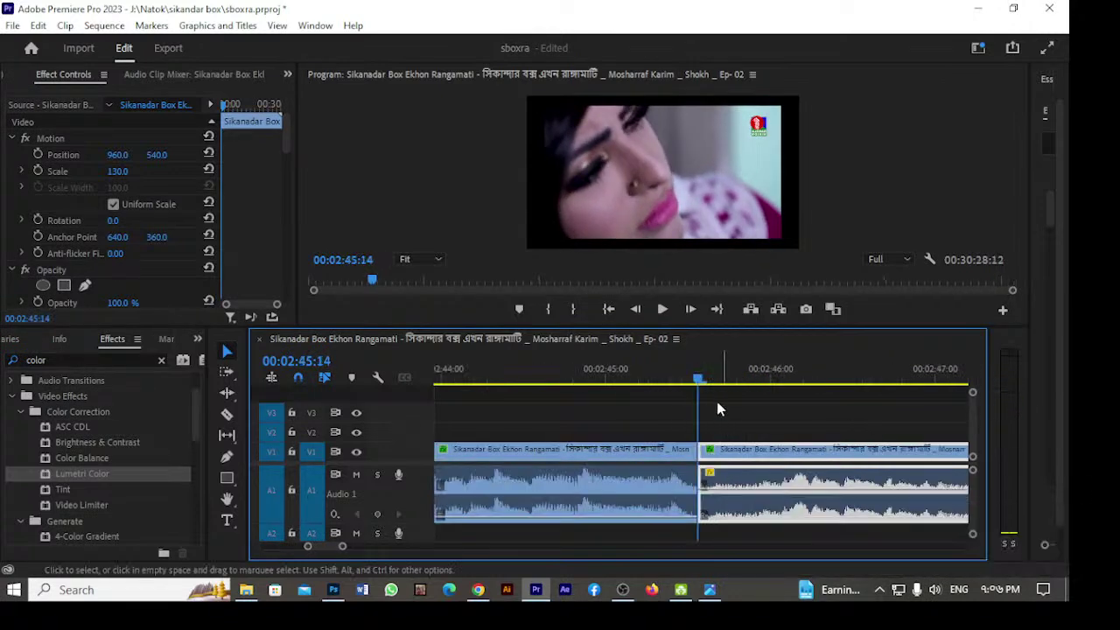
Split the clip at about 00:02:59:20 and ripple-delete the one-second section that follows the cut.
drag(700, 386, 663, 394)
key(space)
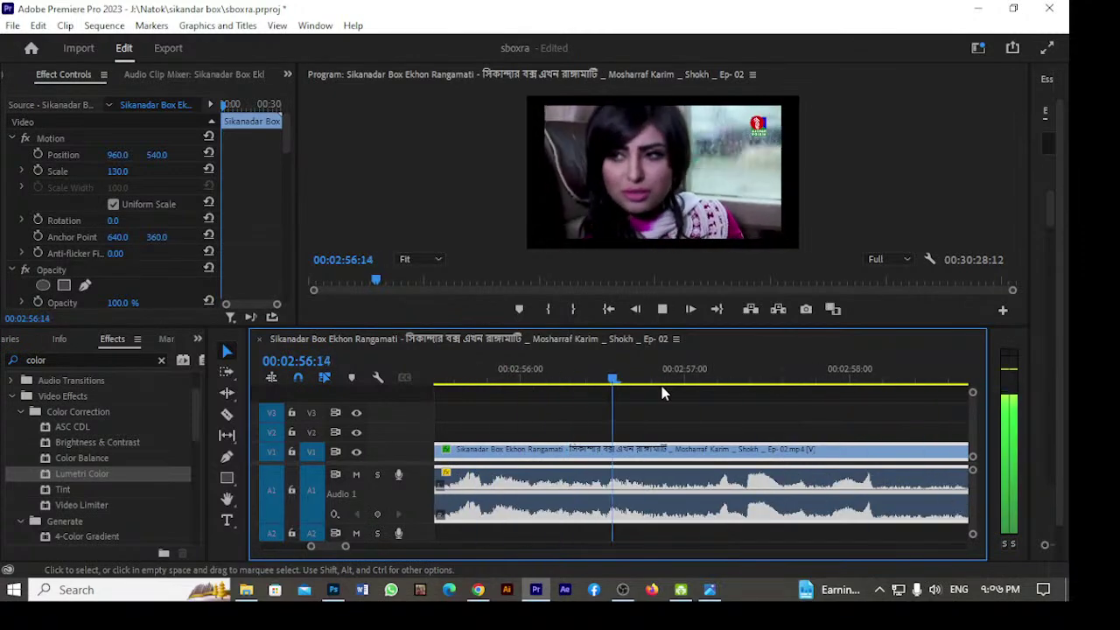
key(space)
drag(653, 378, 685, 378)
drag(865, 391, 876, 391)
key(space)
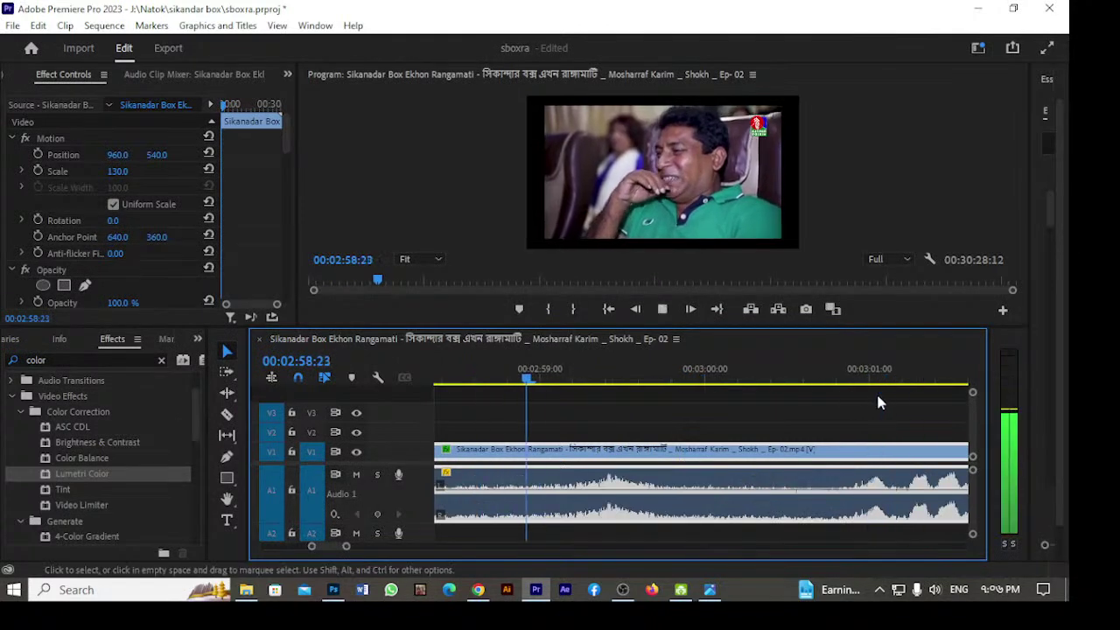
key(space)
key(c)
click(678, 456)
key(space)
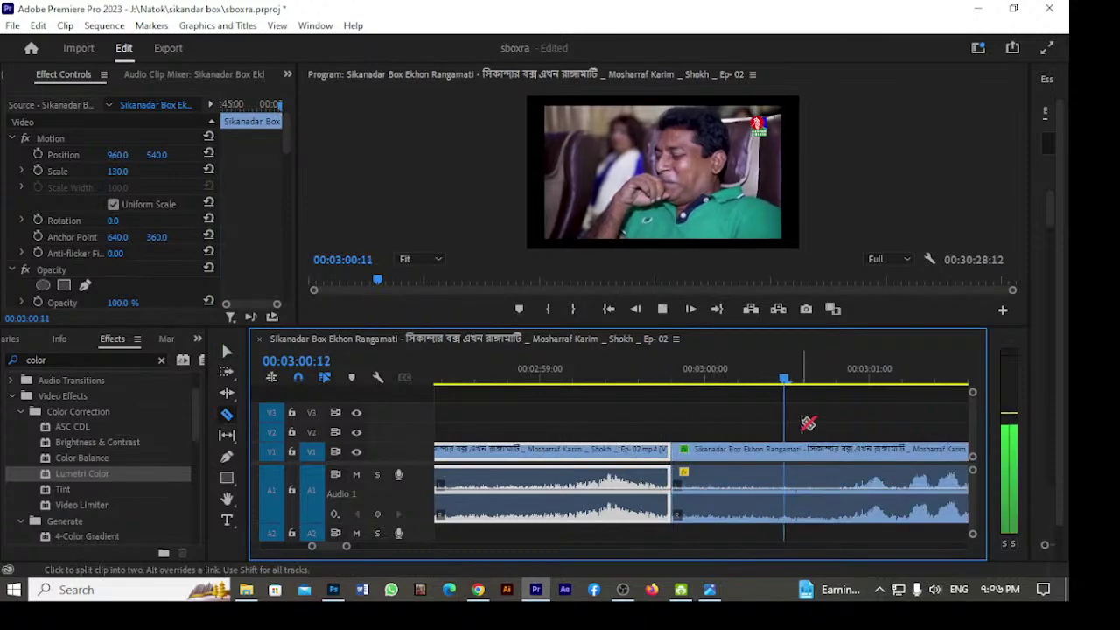
key(Up)
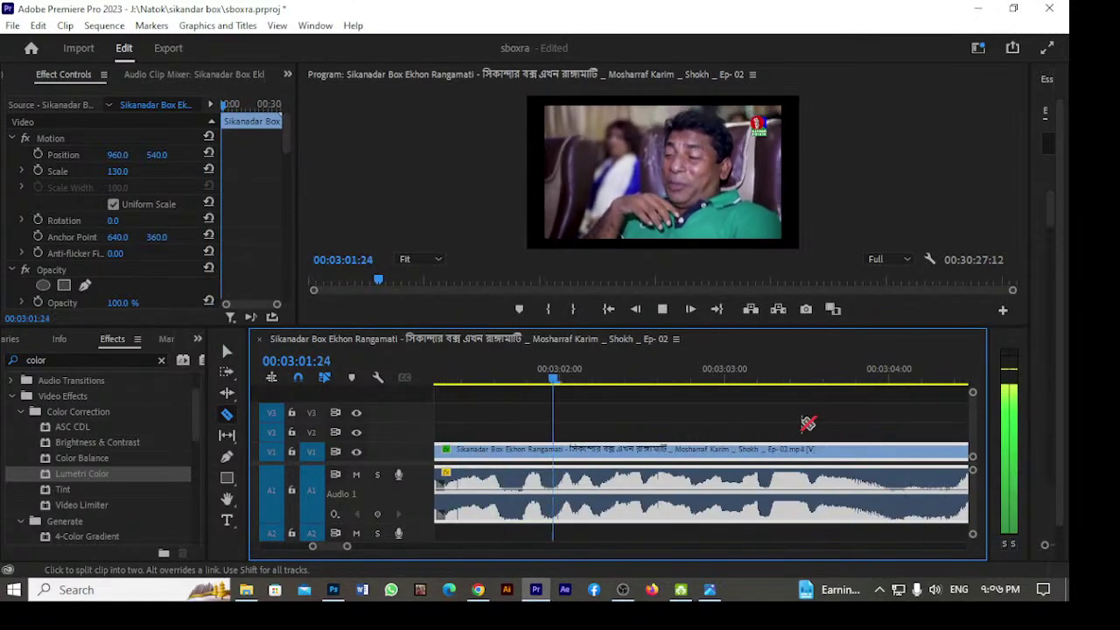
Split the clip at 00:03:04:00 and ripple-delete the following section of about 10 frames.
key(space)
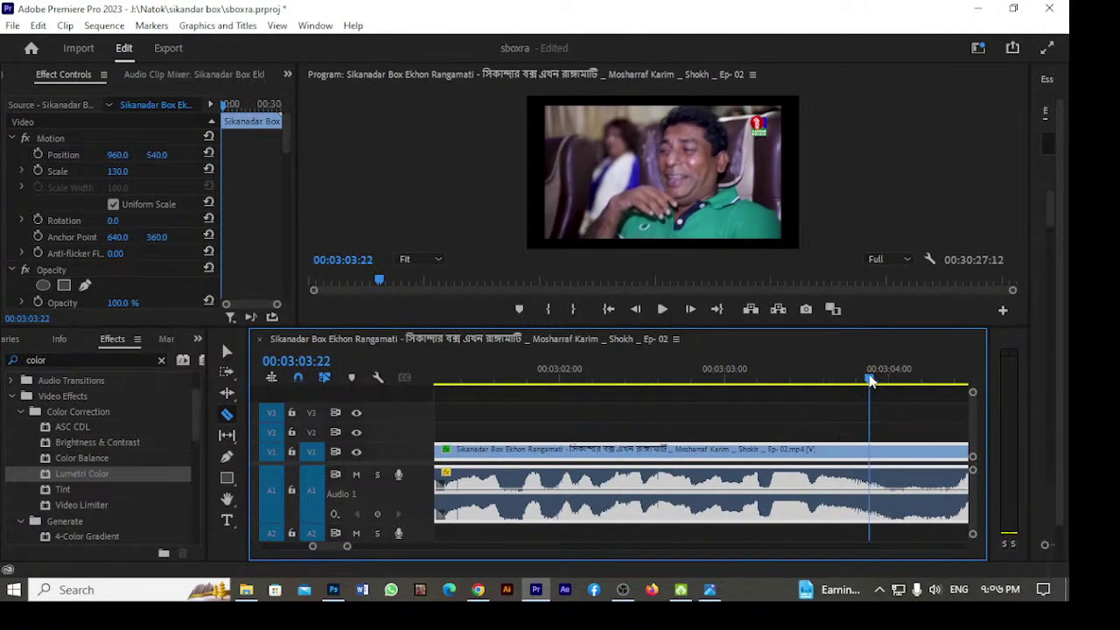
key(space)
key(Up)
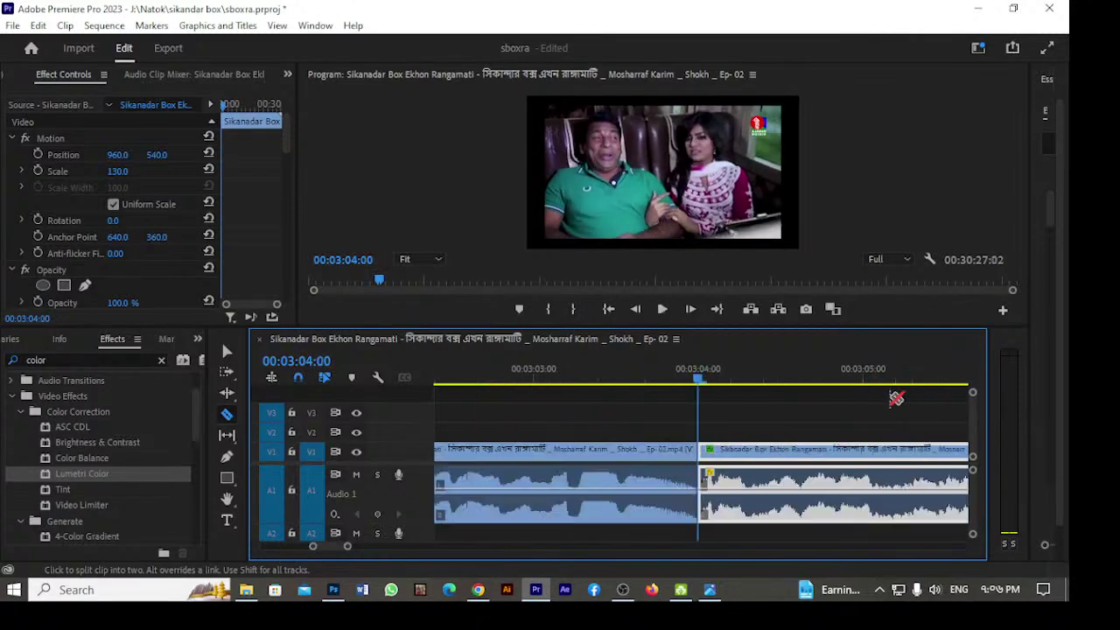
Split the clip at about 00:03:15:17 and ripple-delete the following section of about 9 frames.
key(space)
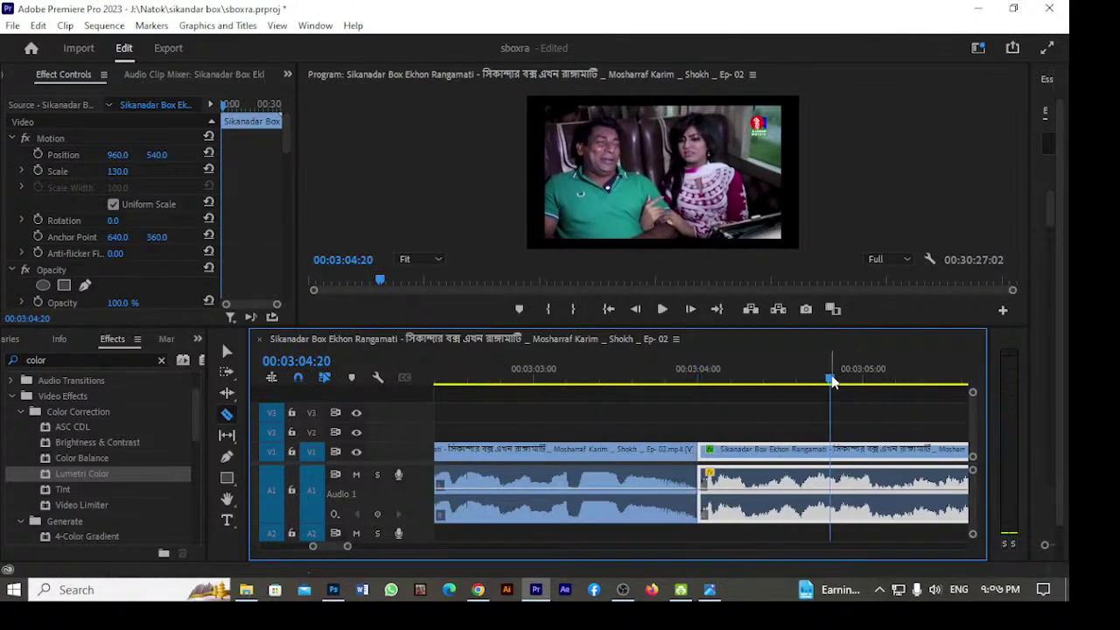
drag(970, 393, 806, 422)
key(space)
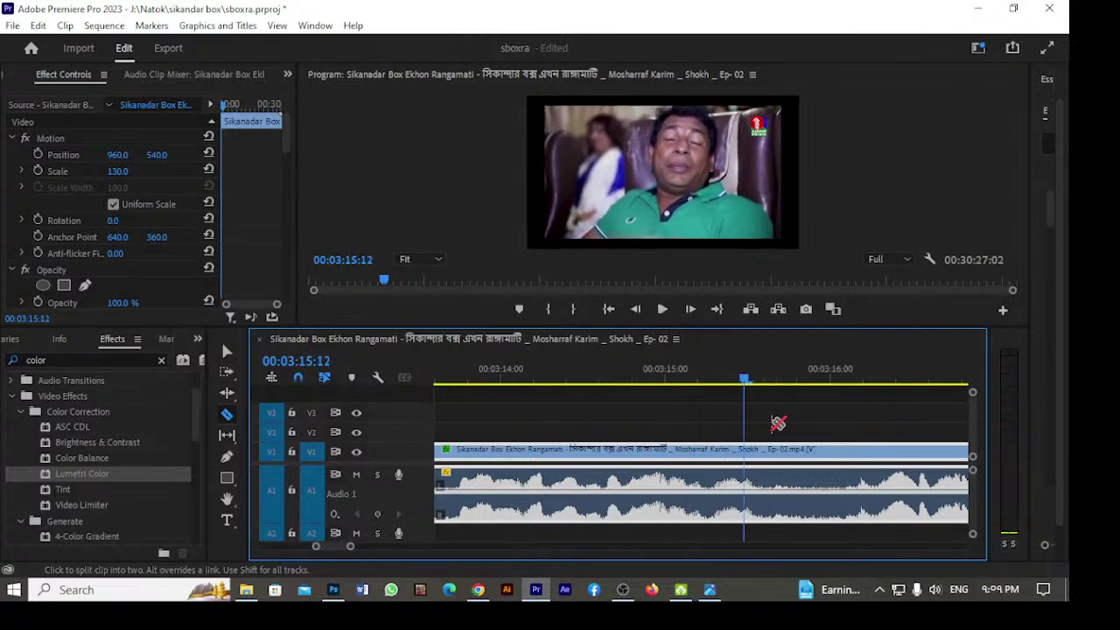
key(space)
click(779, 461)
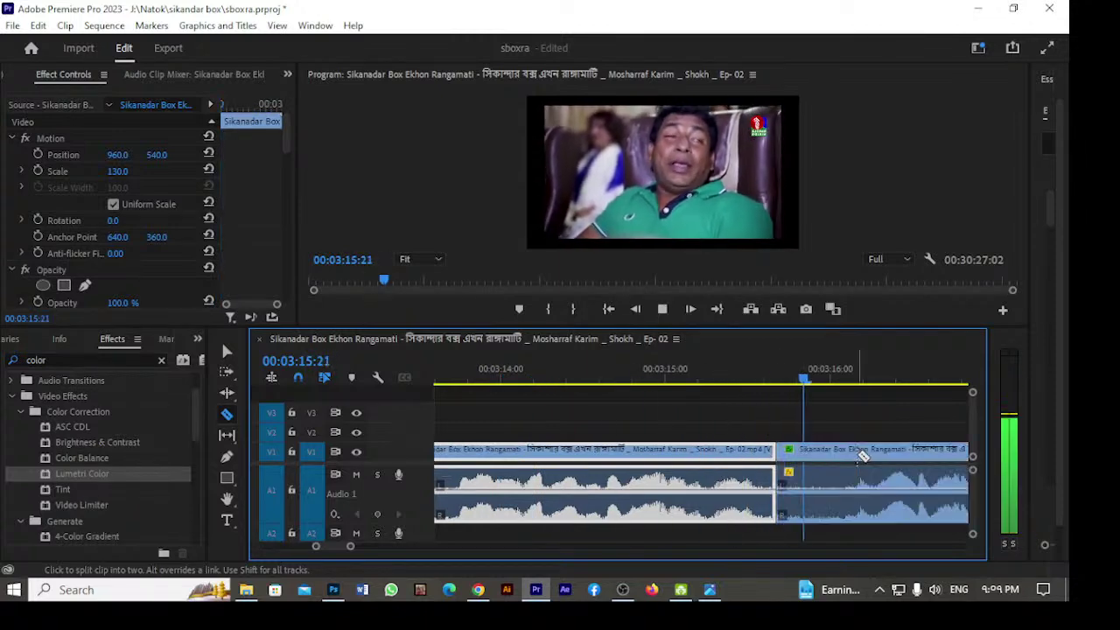
key(space)
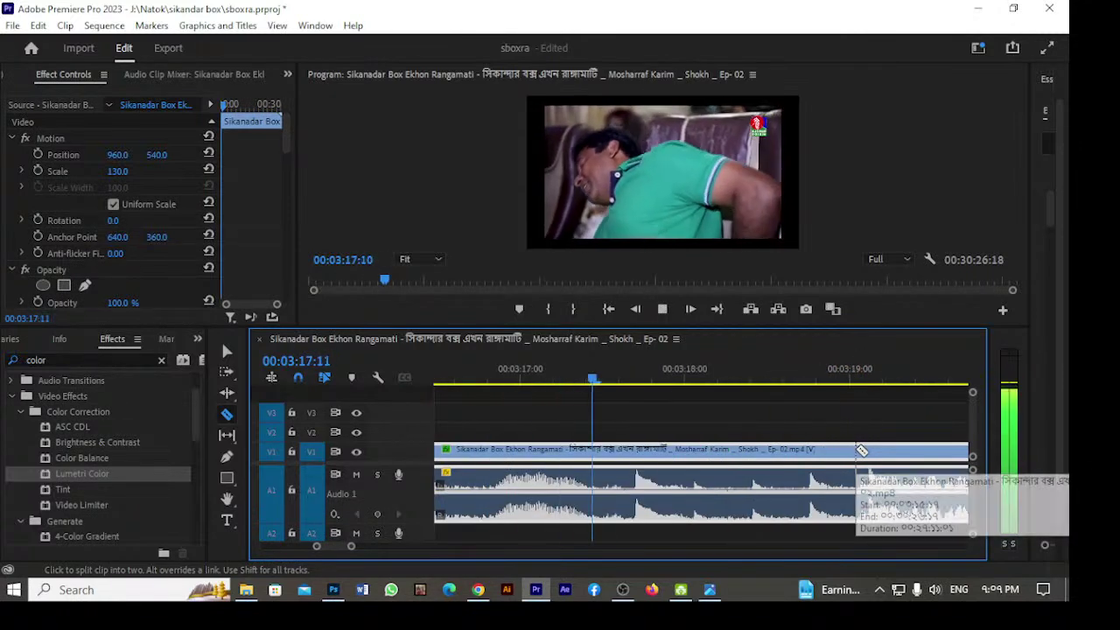
Split the clip at 00:03:17:17, at the start of the shot of the woman by the window.
key(space)
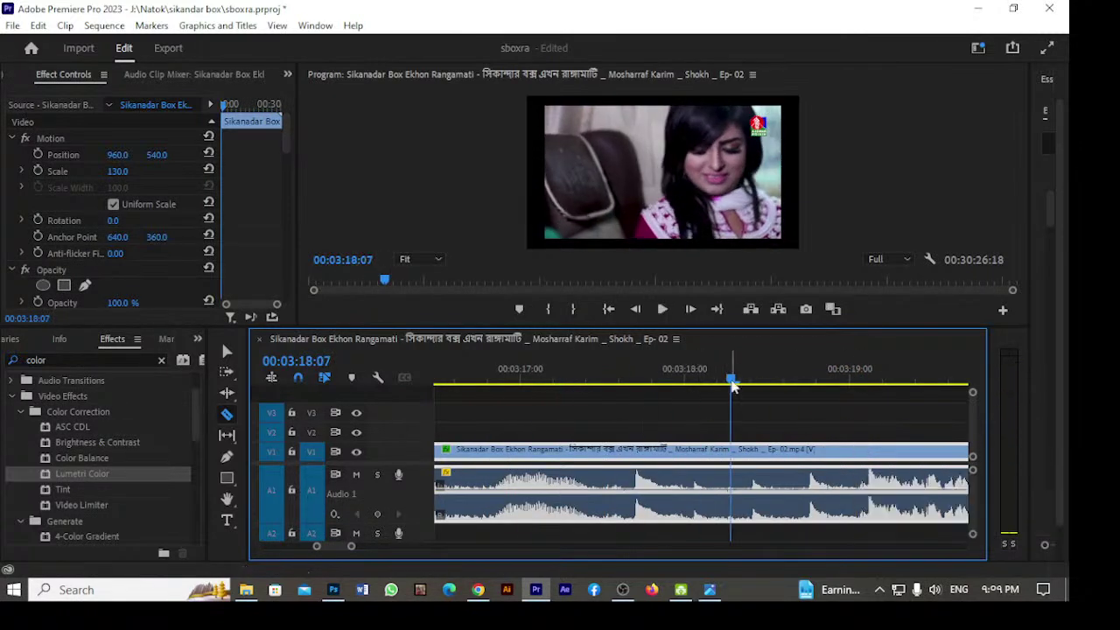
drag(566, 427, 628, 398)
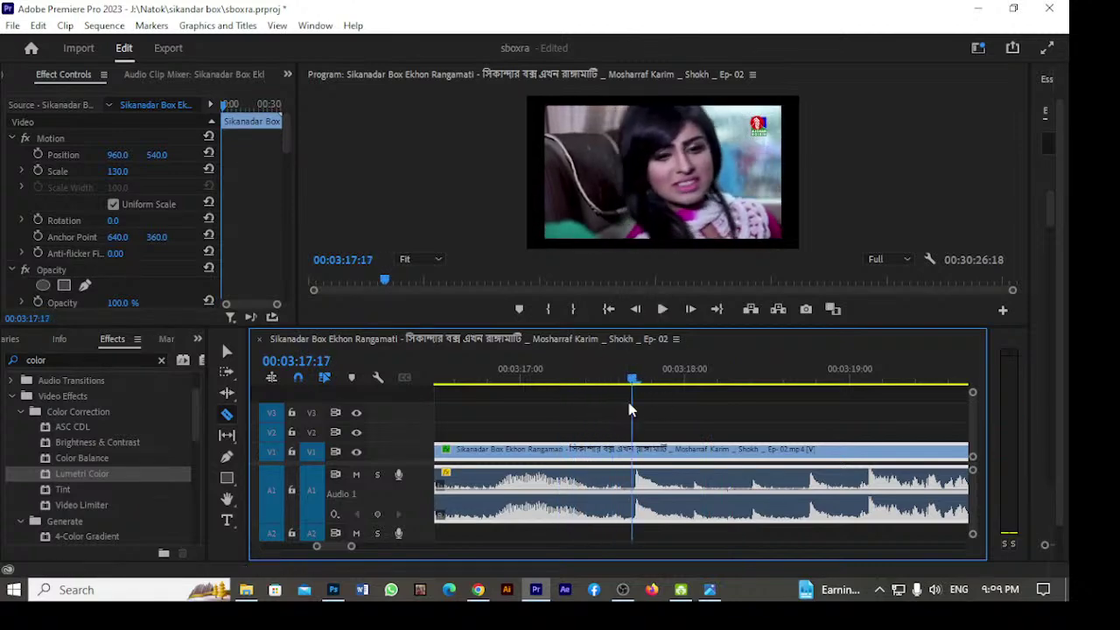
click(636, 495)
Play through the following scene and split the clip at 00:03:31:19.
key(space)
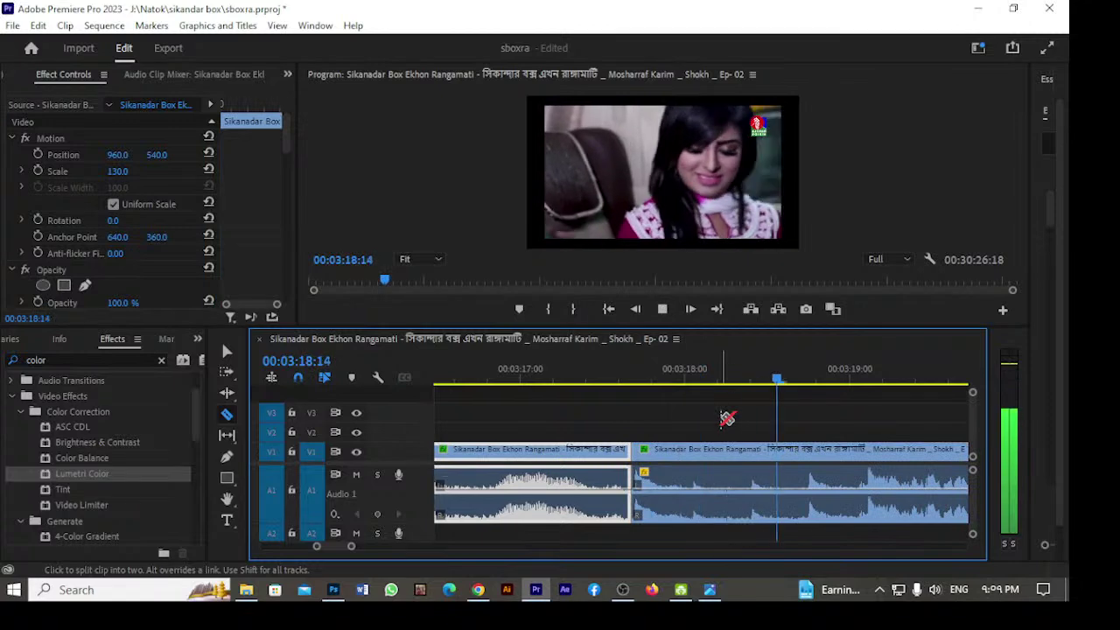
key(space)
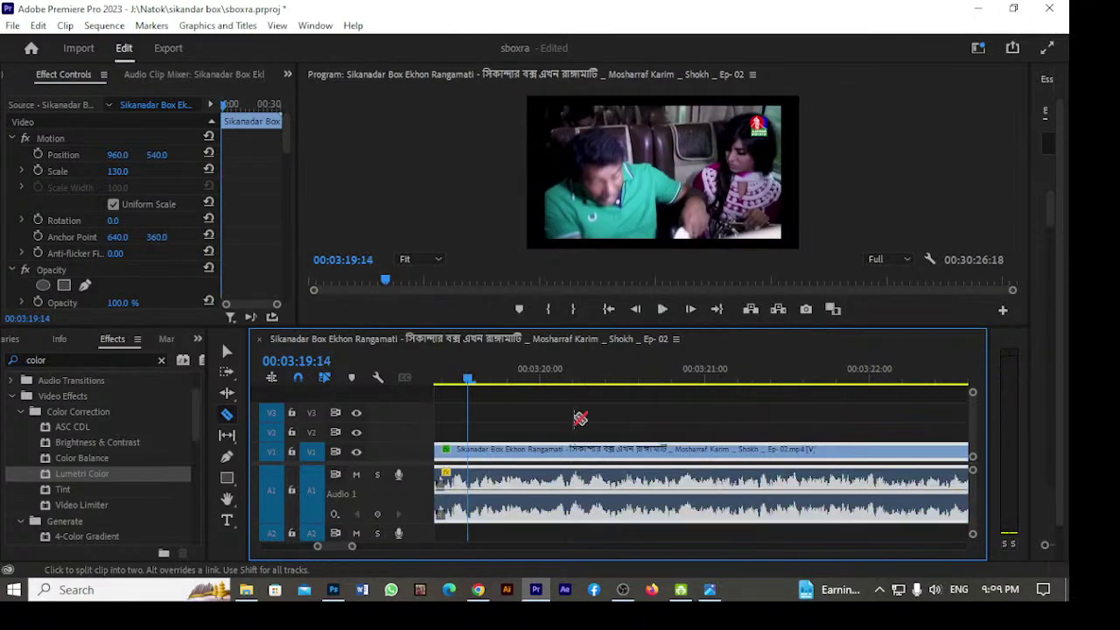
click(479, 383)
drag(493, 385, 718, 391)
drag(837, 392, 748, 413)
key(space)
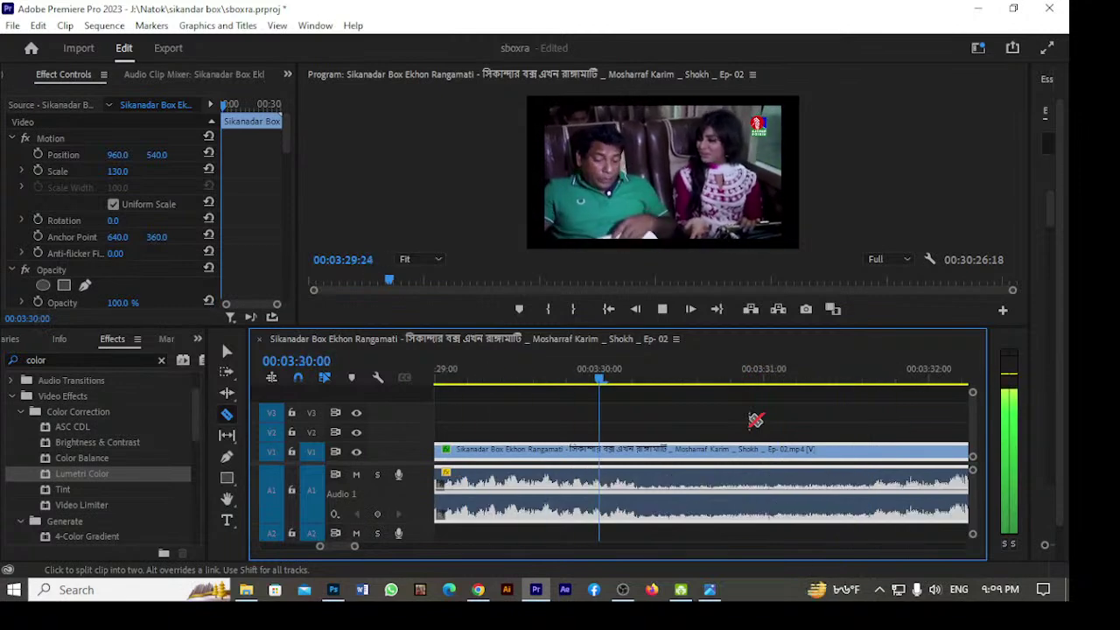
key(space)
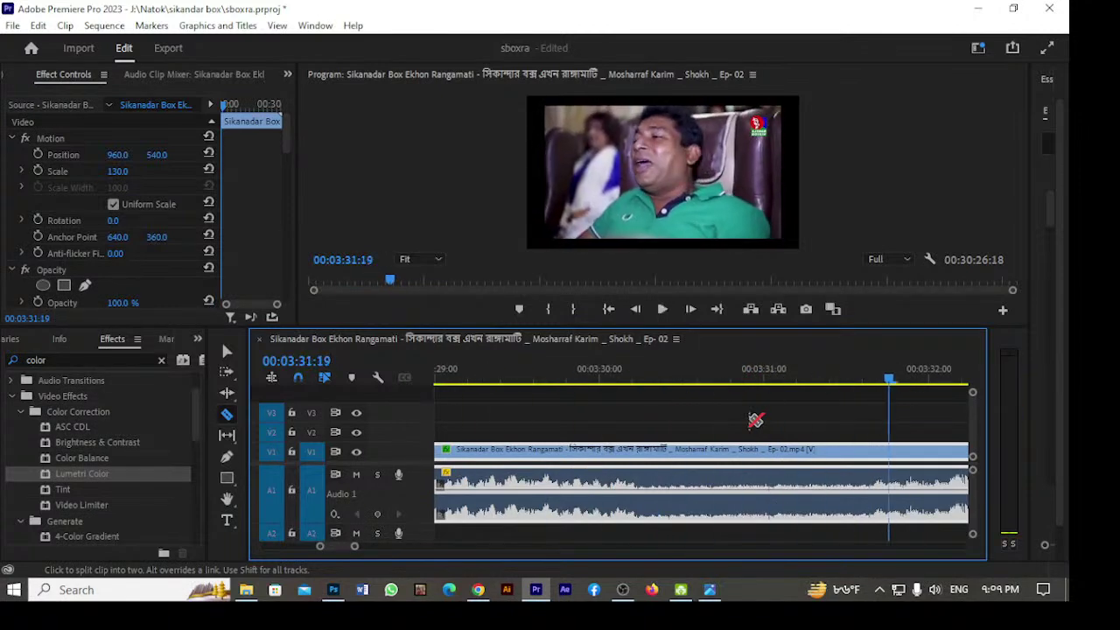
click(895, 482)
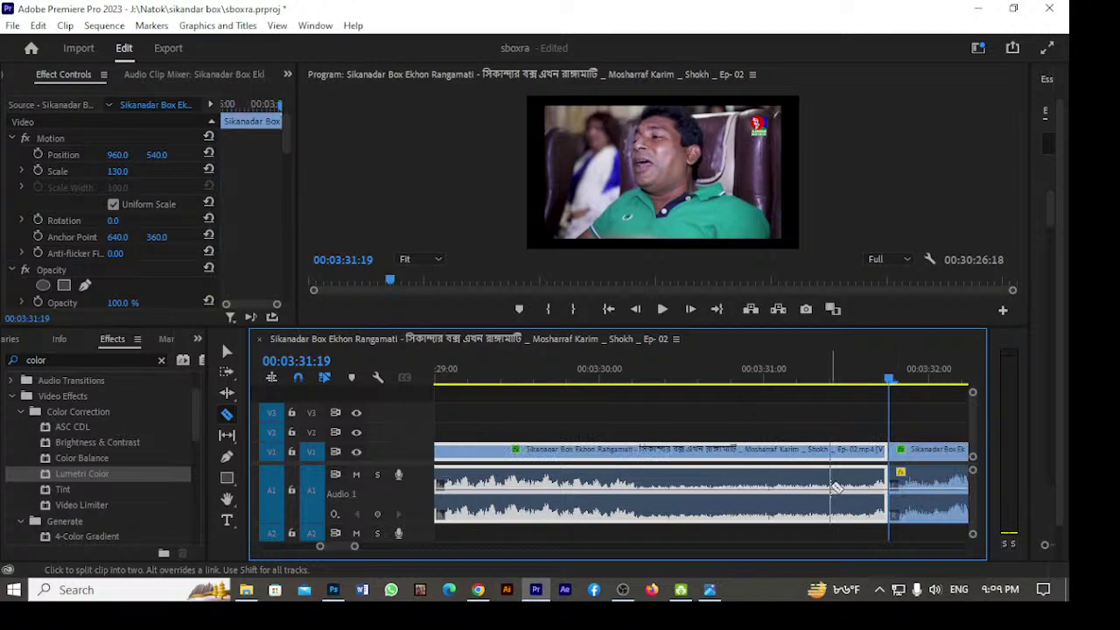
Split the clip at 00:03:27:05 and lower the audio level of the section before the cut.
key(v)
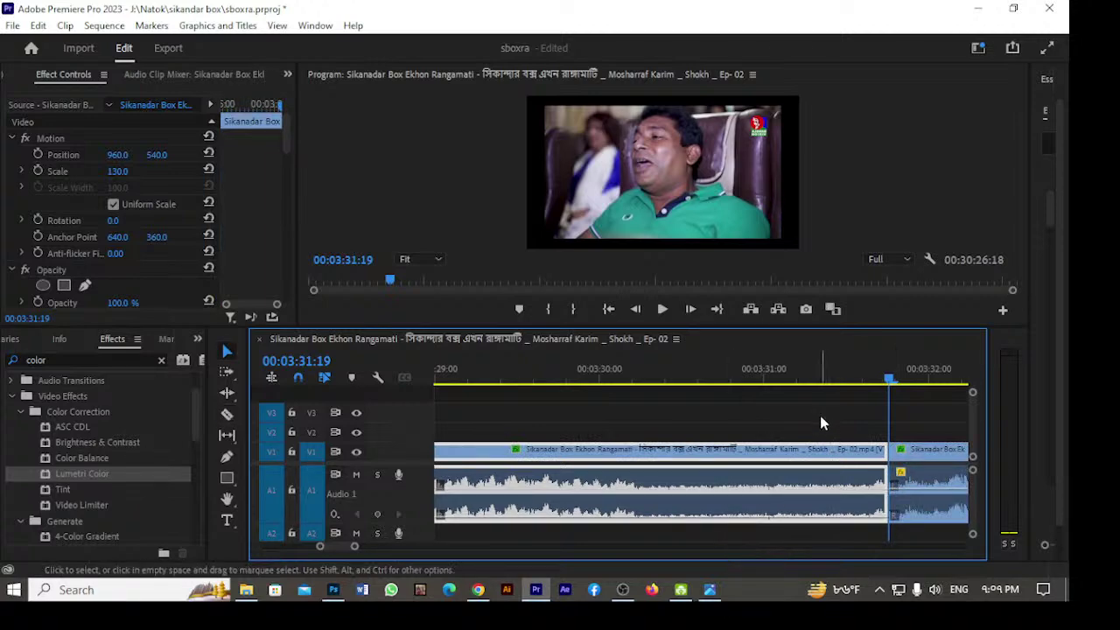
drag(889, 378, 454, 378)
key(j)
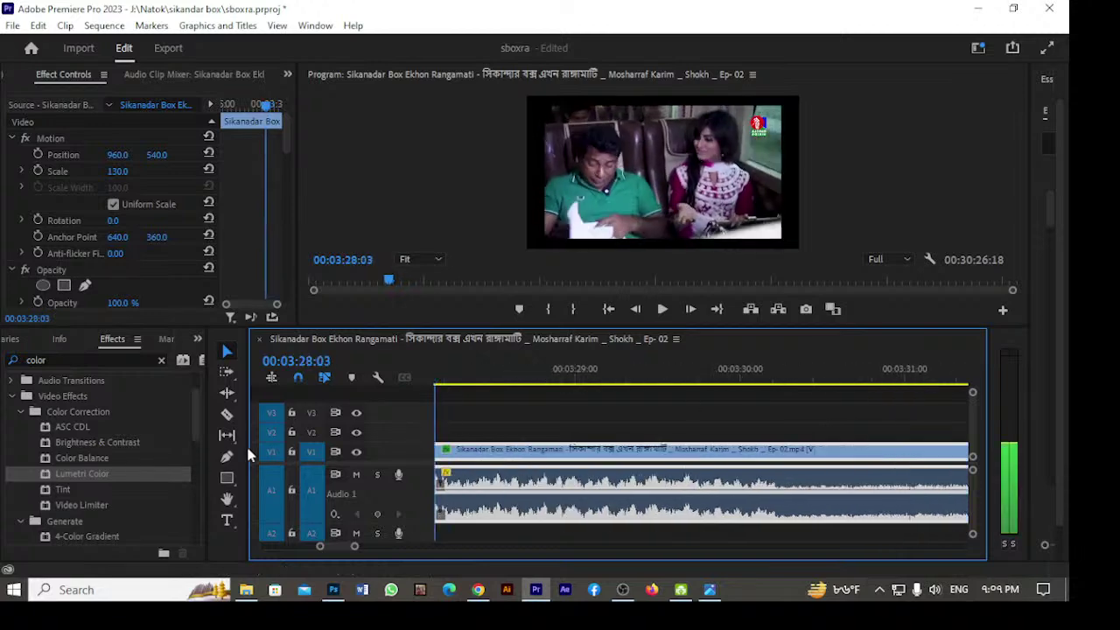
key(l)
key(k)
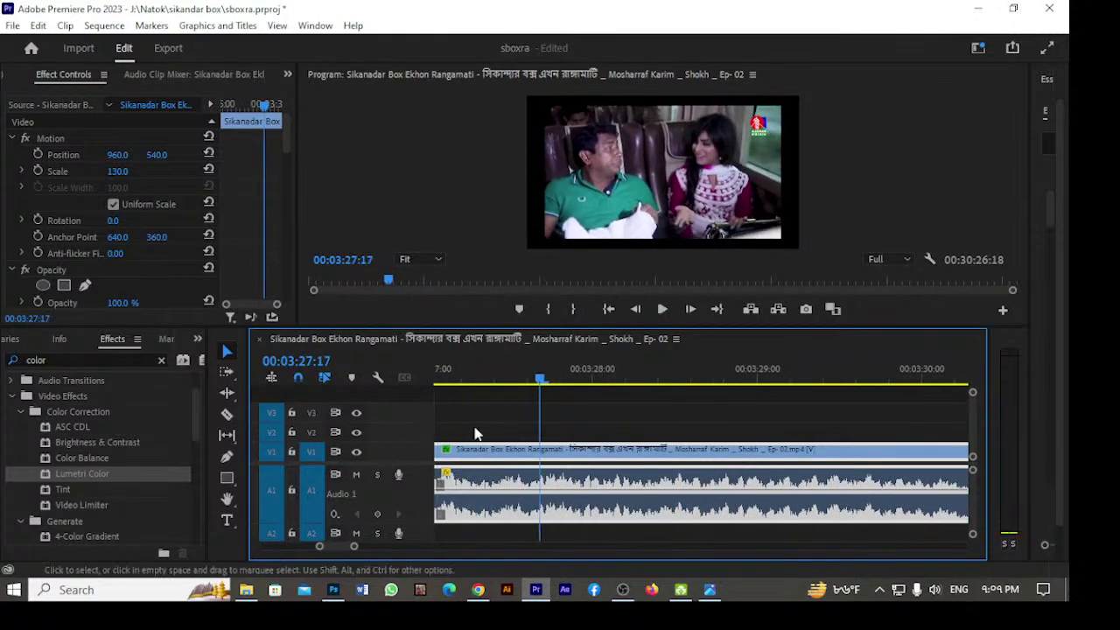
key(j)
key(k)
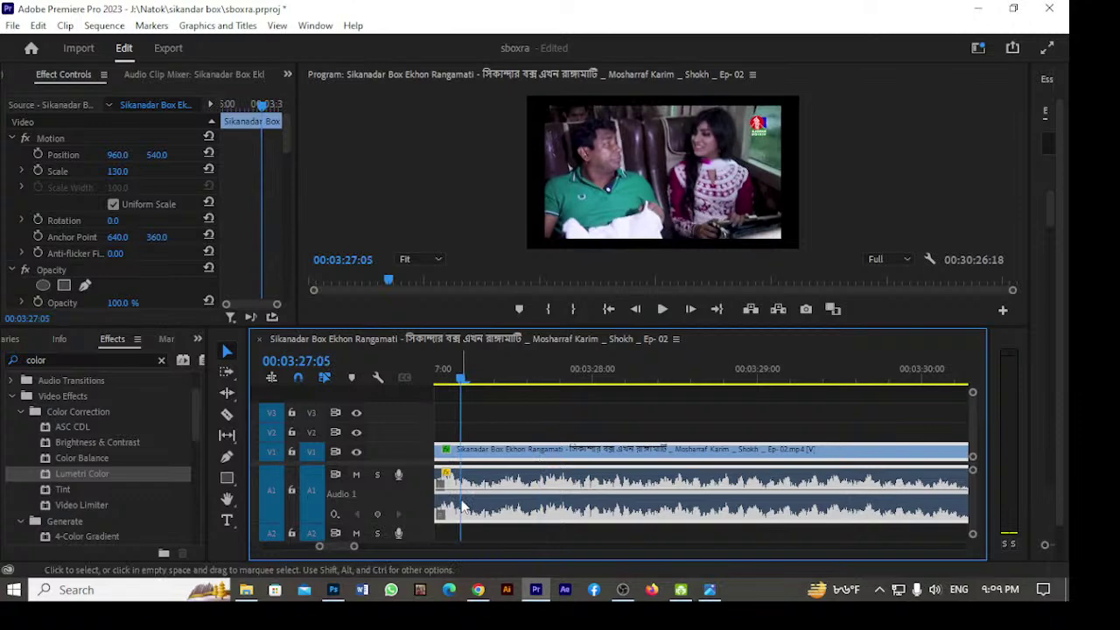
key(c)
click(460, 488)
key(v)
drag(448, 486, 448, 522)
Split the clip at about 00:03:39:18 and ripple-delete the following section of about 14 frames.
key(space)
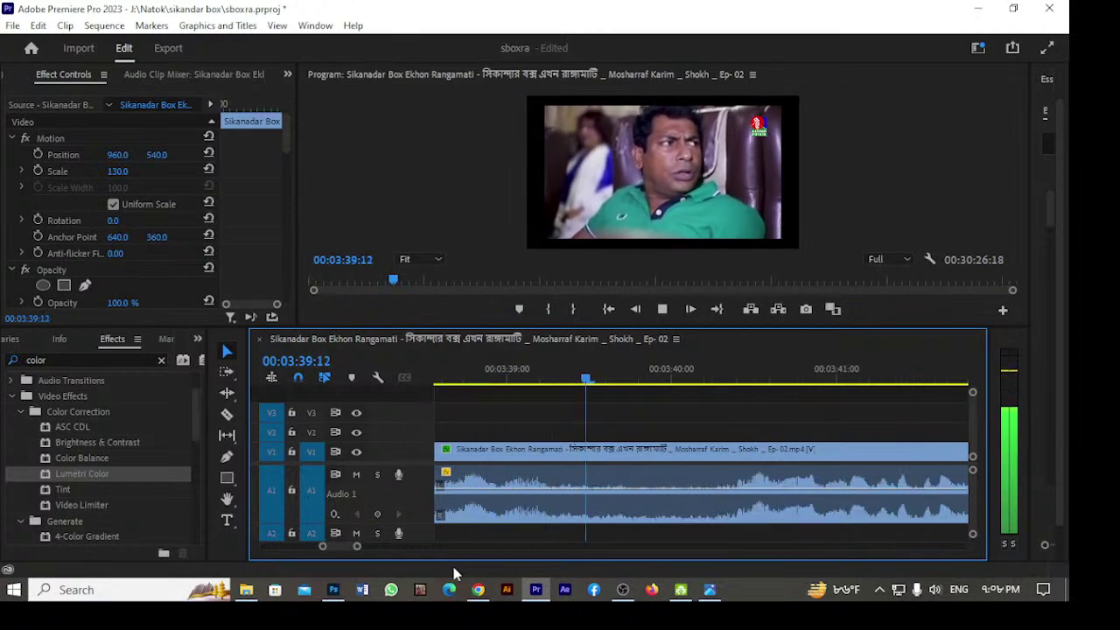
key(space)
key(c)
click(629, 455)
key(space)
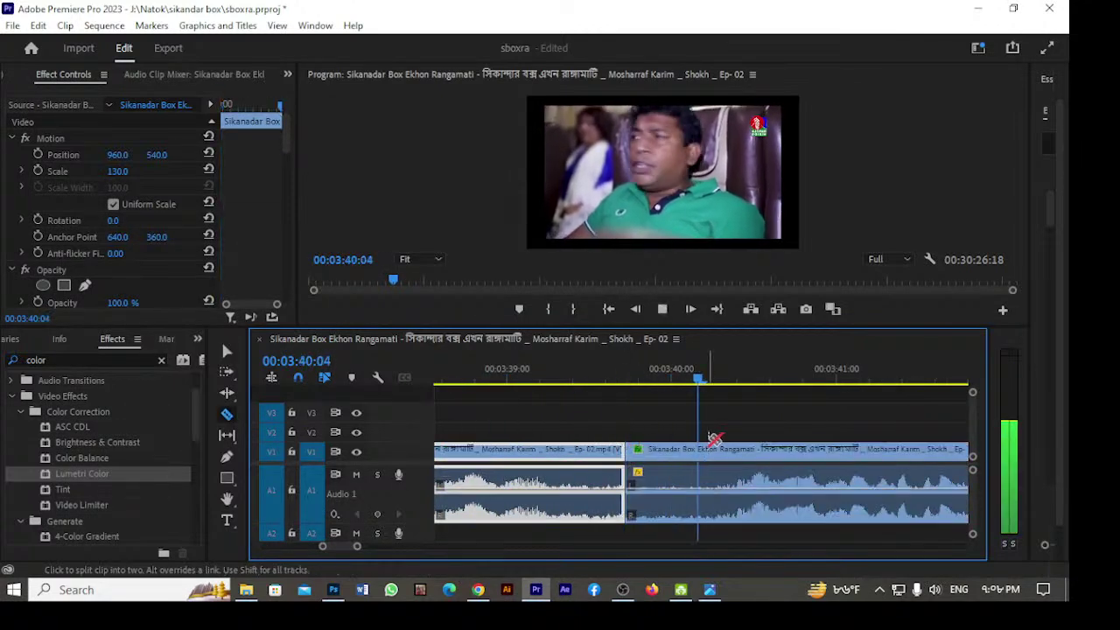
key(space)
key(Up)
Split the clip at 00:03:44:08 and play the section after the cut up to 00:03:45:09.
key(space)
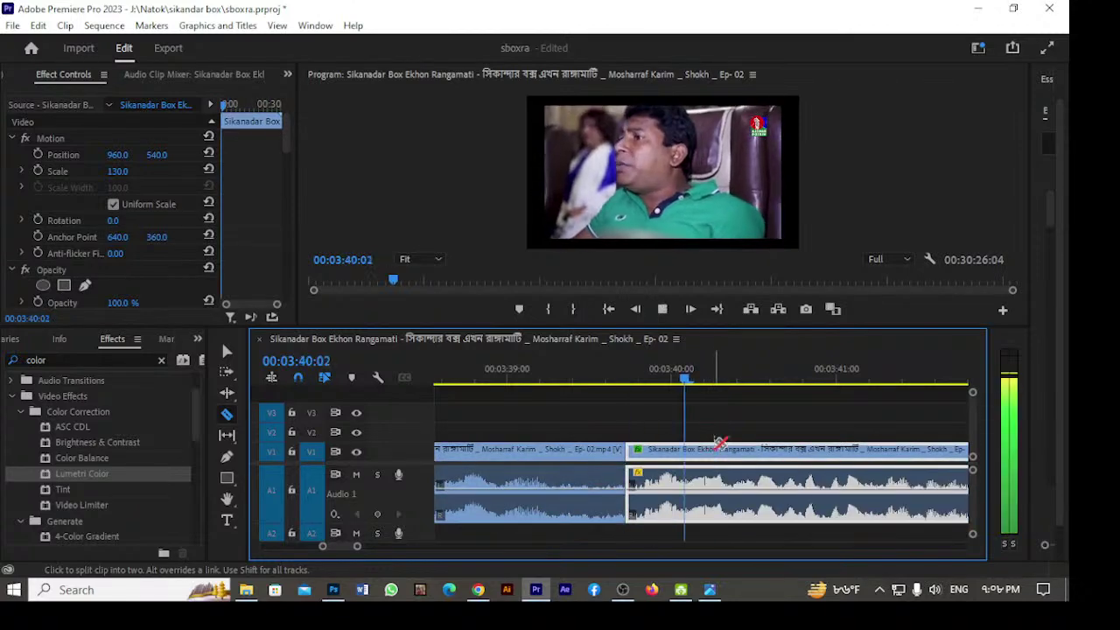
key(minus)
key(minus)
key(minus)
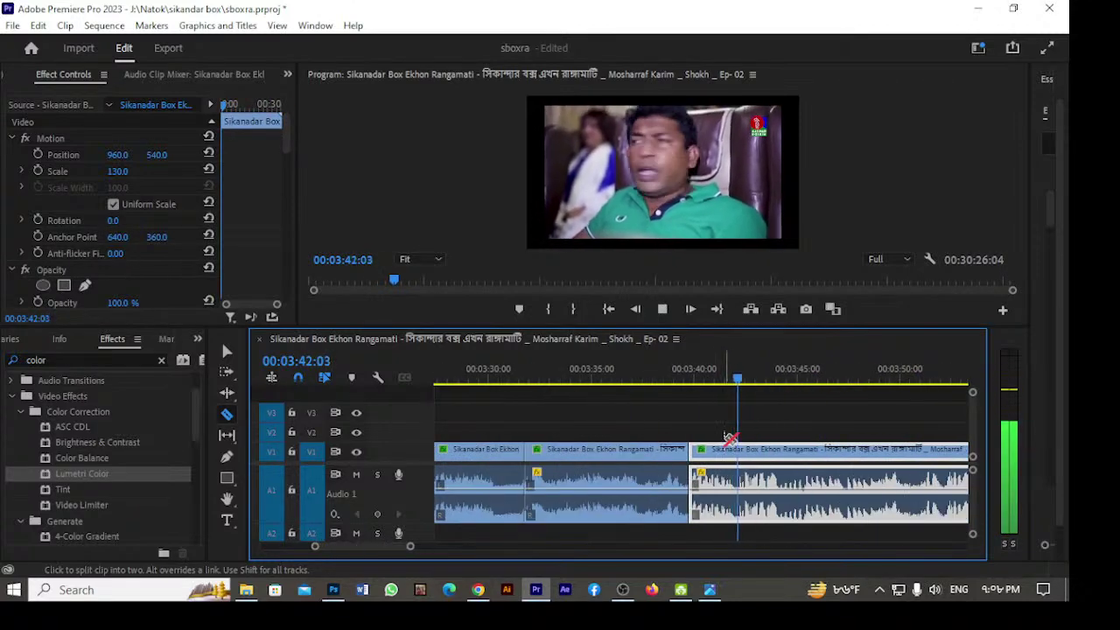
key(equal)
key(equal)
key(equal)
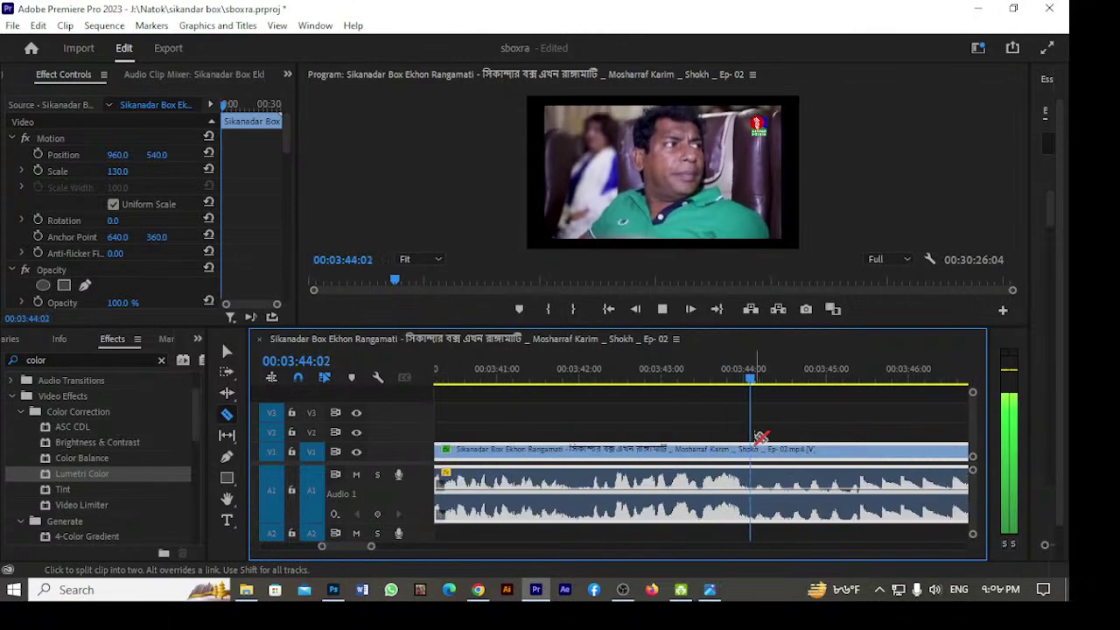
key(space)
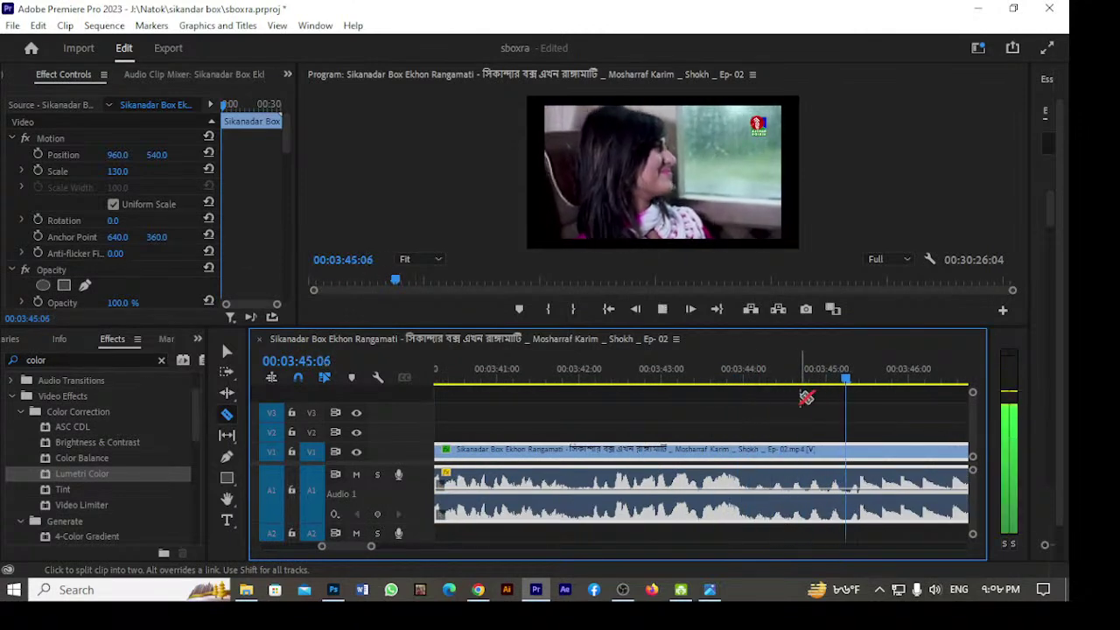
key(space)
click(770, 373)
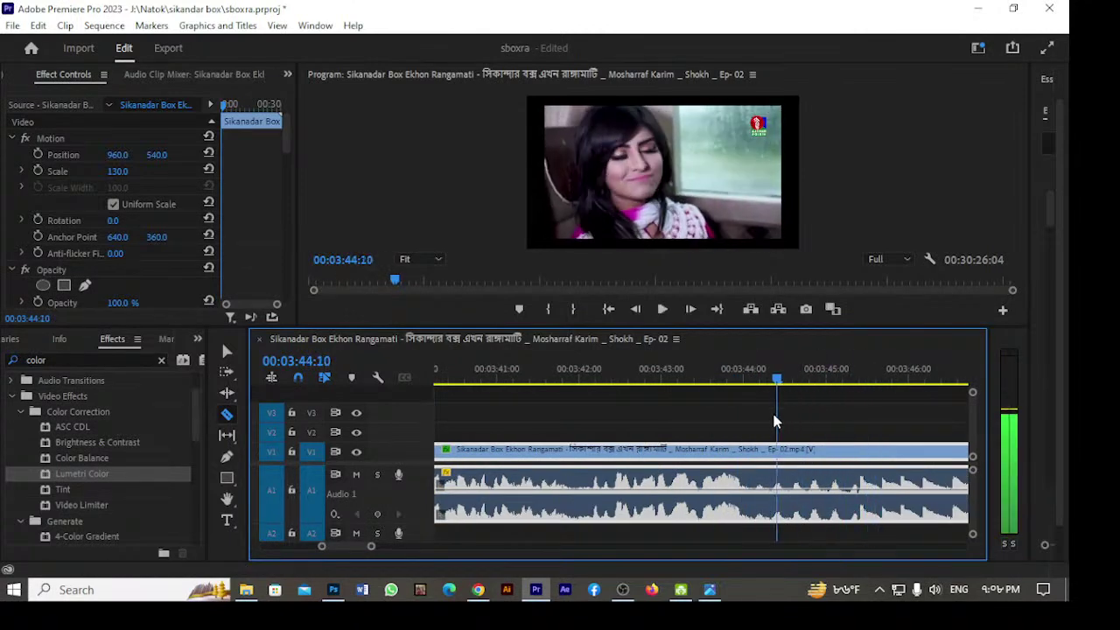
click(774, 455)
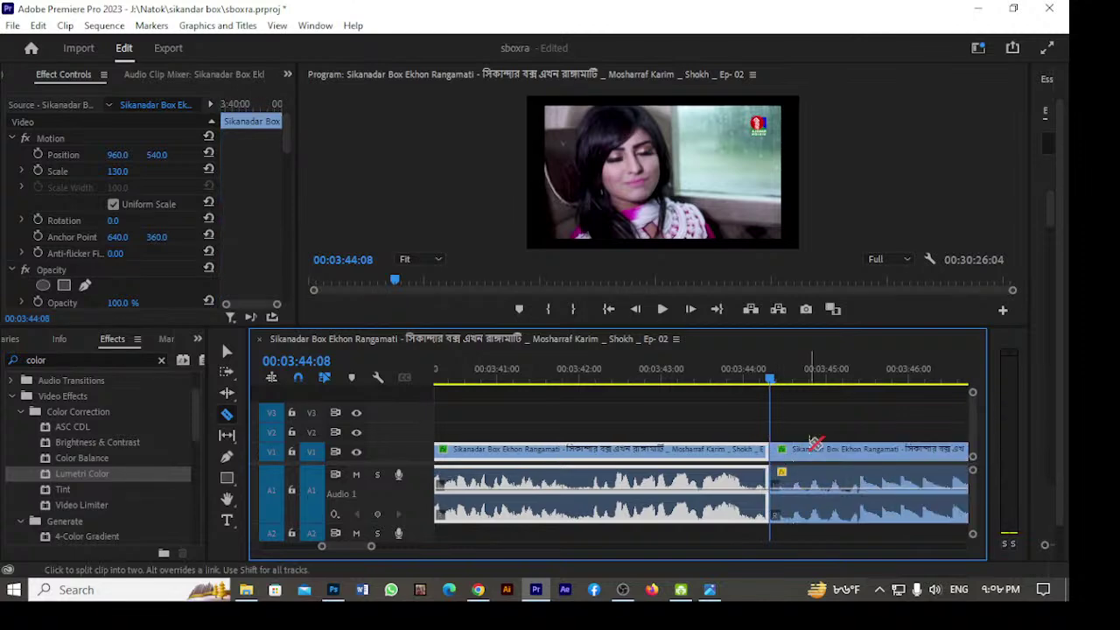
key(space)
key(space)
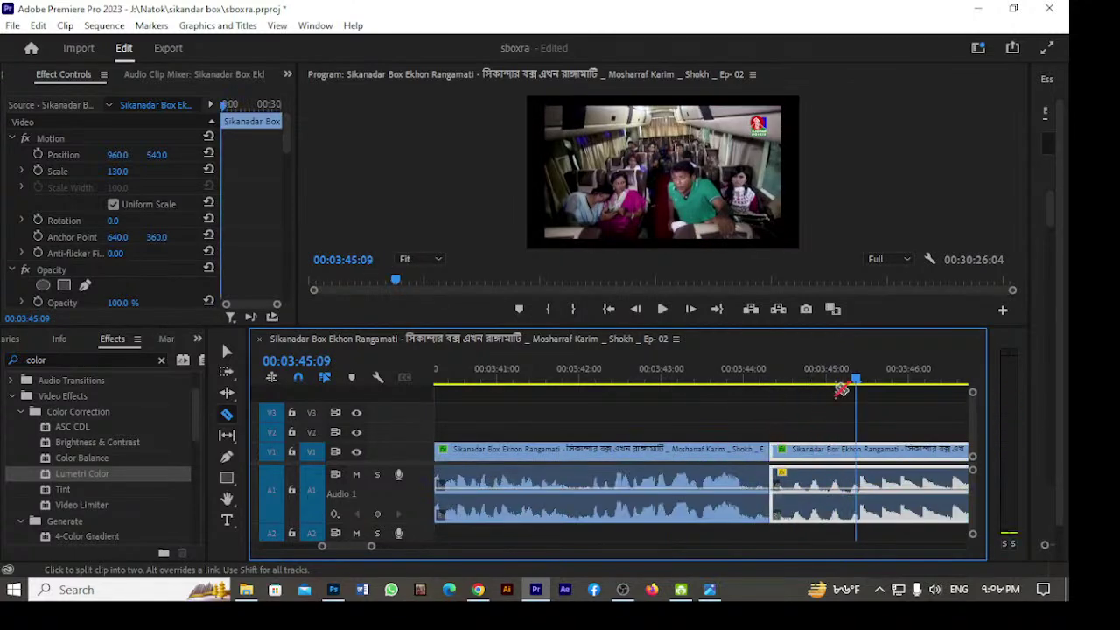
Split the clip about four seconds after the cut at 00:03:44:08 and ripple-delete the section between the two cuts.
key(minus)
key(minus)
drag(739, 379, 862, 387)
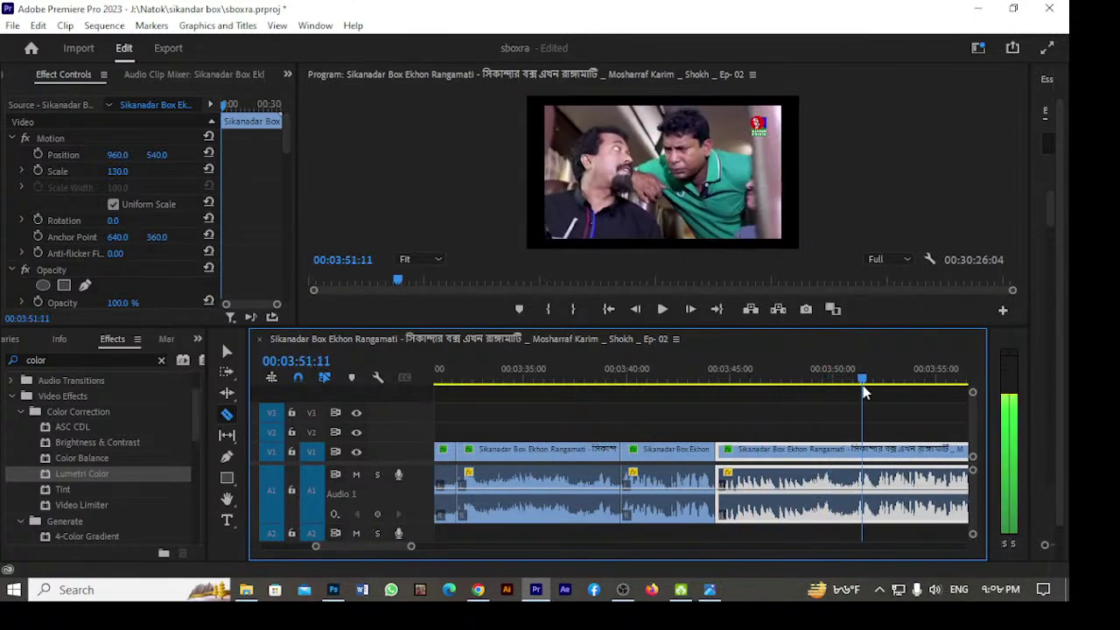
drag(800, 413, 806, 410)
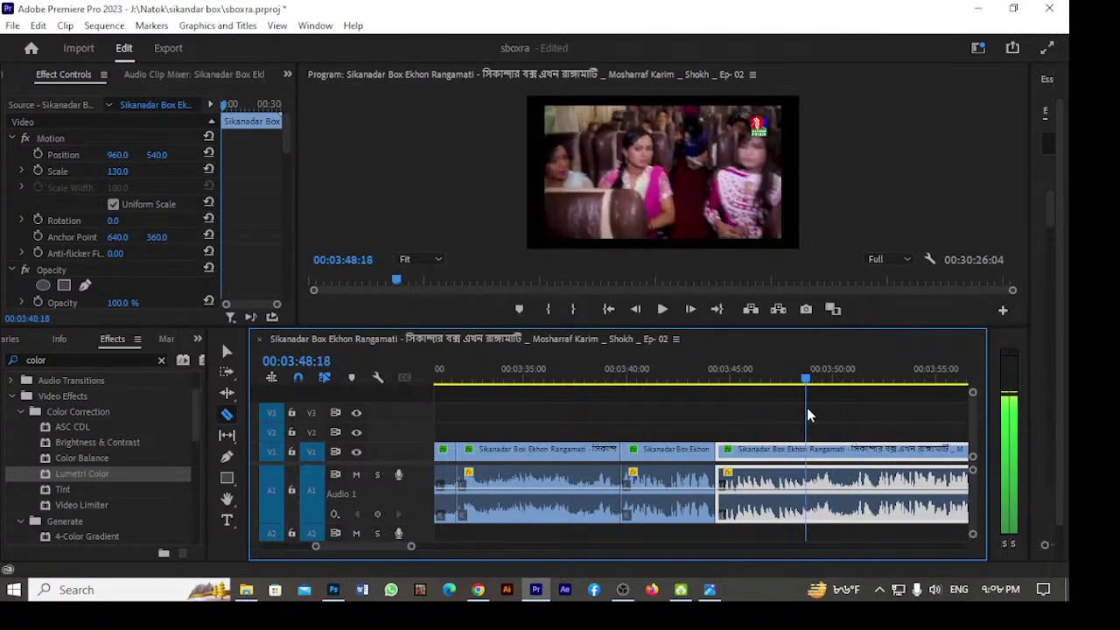
key(Up)
Play on from the cut at 00:03:44:08 and ripple-delete the following section up to about 00:03:45:06.
key(space)
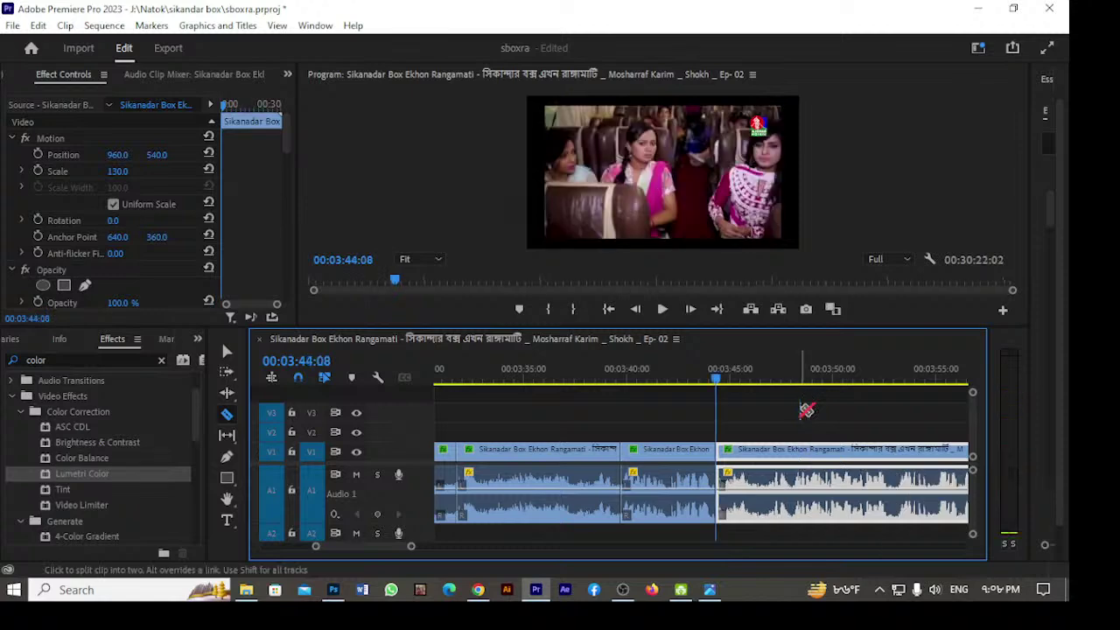
key(space)
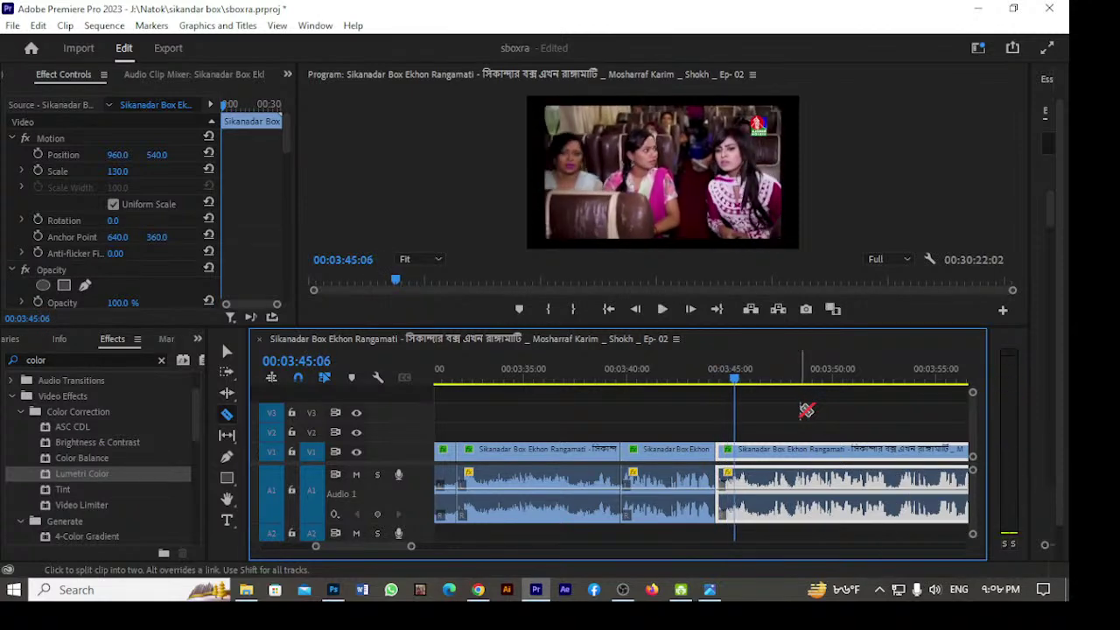
key(Up)
Play the next scene, split the clip at about 00:03:59:11 and ripple-delete the following section of about 17 frames.
key(space)
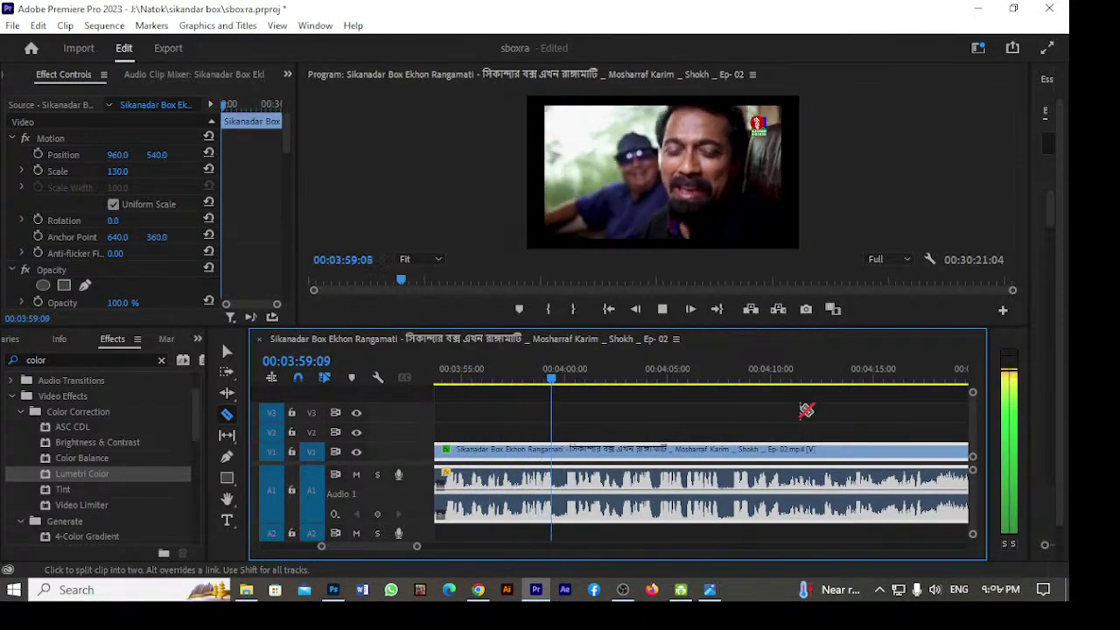
key(space)
key(equal)
key(equal)
key(equal)
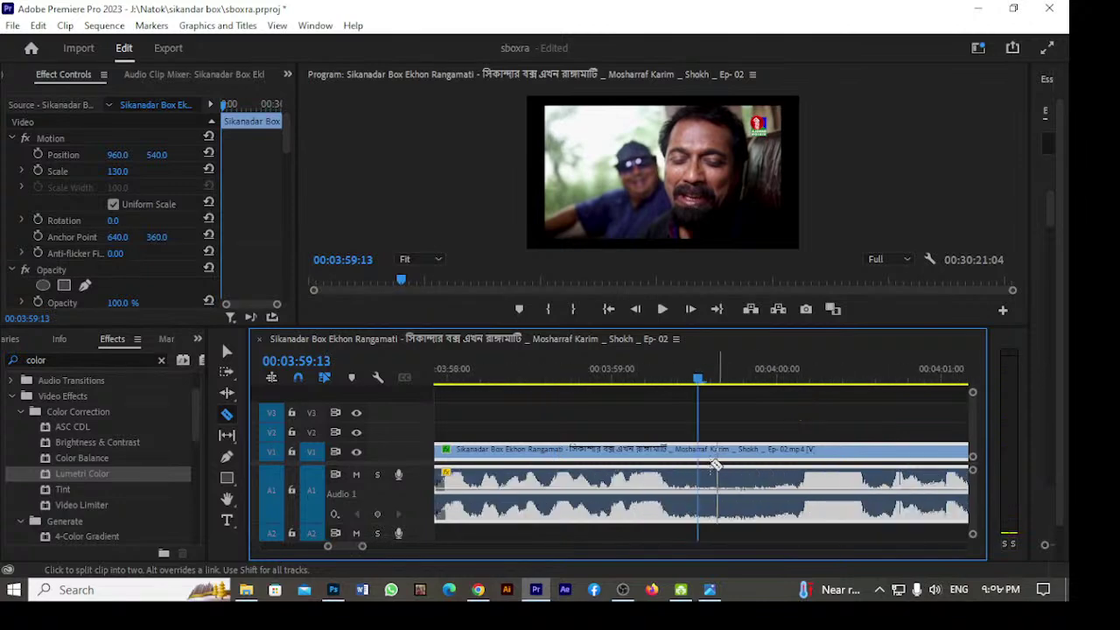
click(700, 461)
key(space)
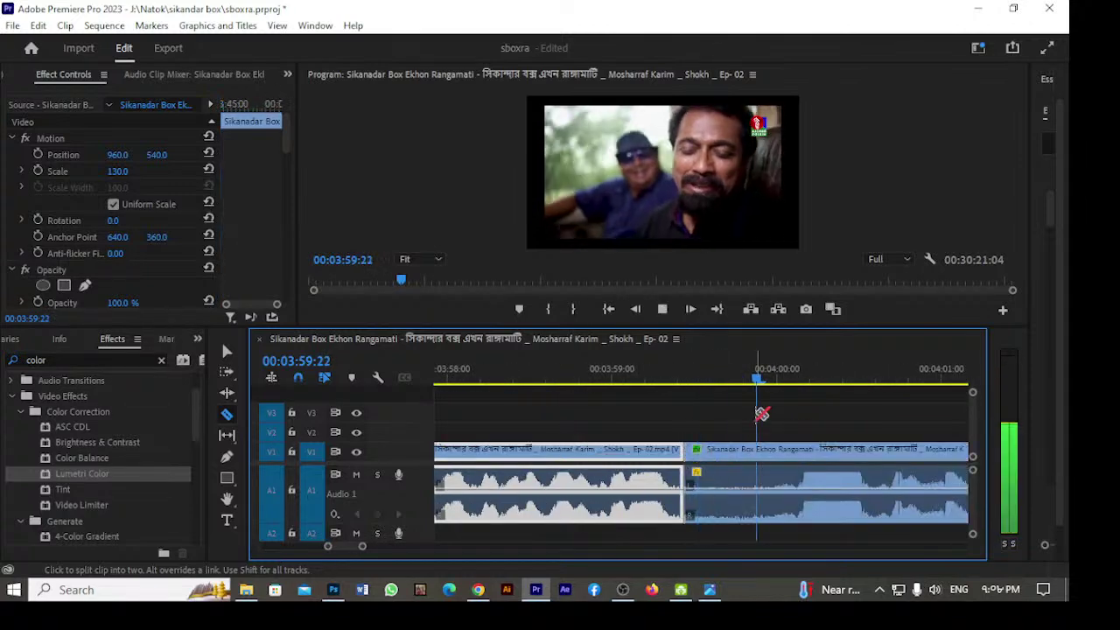
key(space)
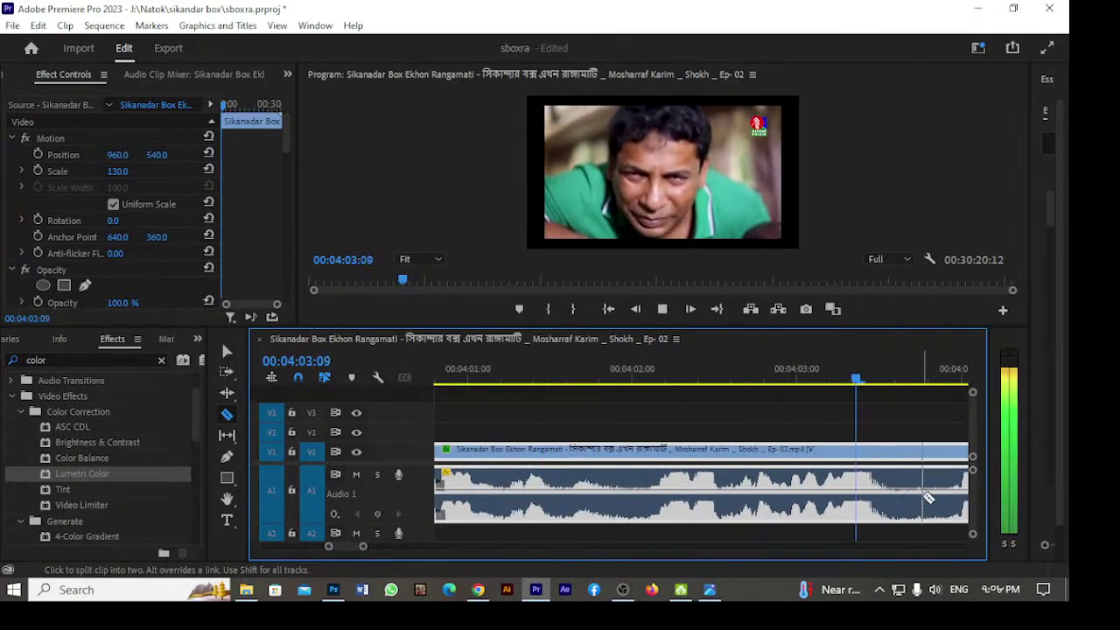
Split the clip at about 00:04:03:15 and ripple-delete the following section of about 7 frames.
key(space)
key(space)
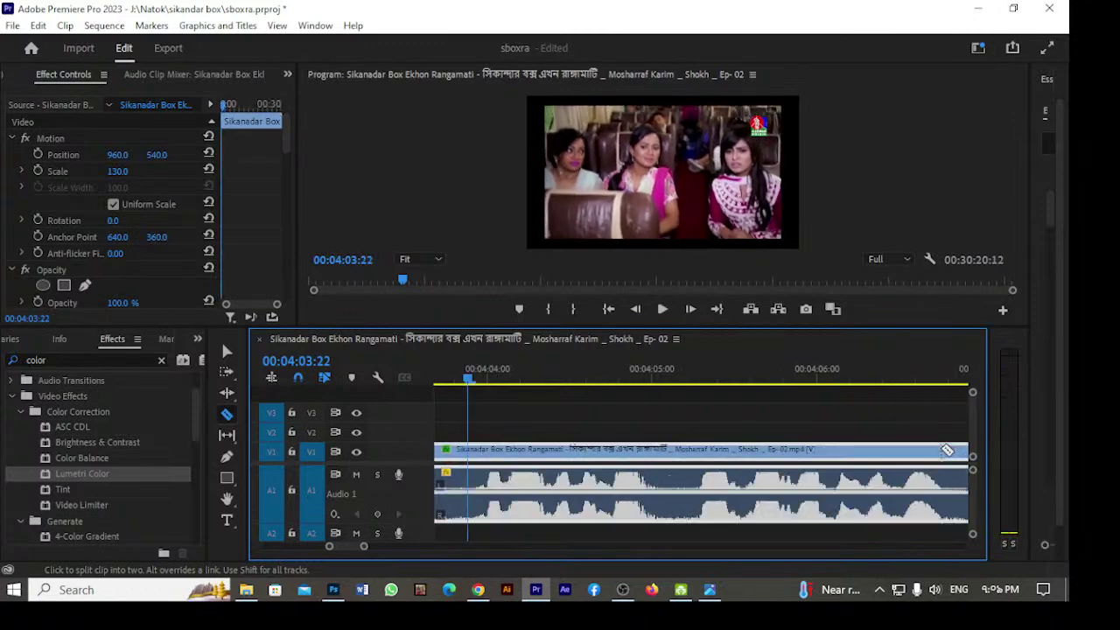
key(space)
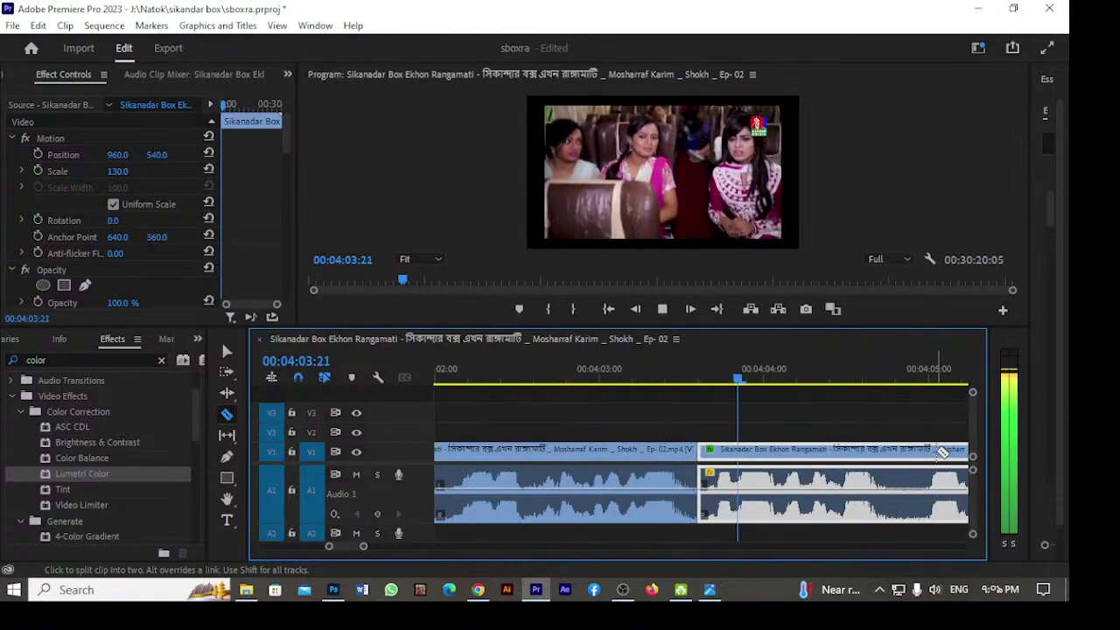
Split the clip at 00:04:04:18 and ripple-delete the following section of about 6 frames.
key(space)
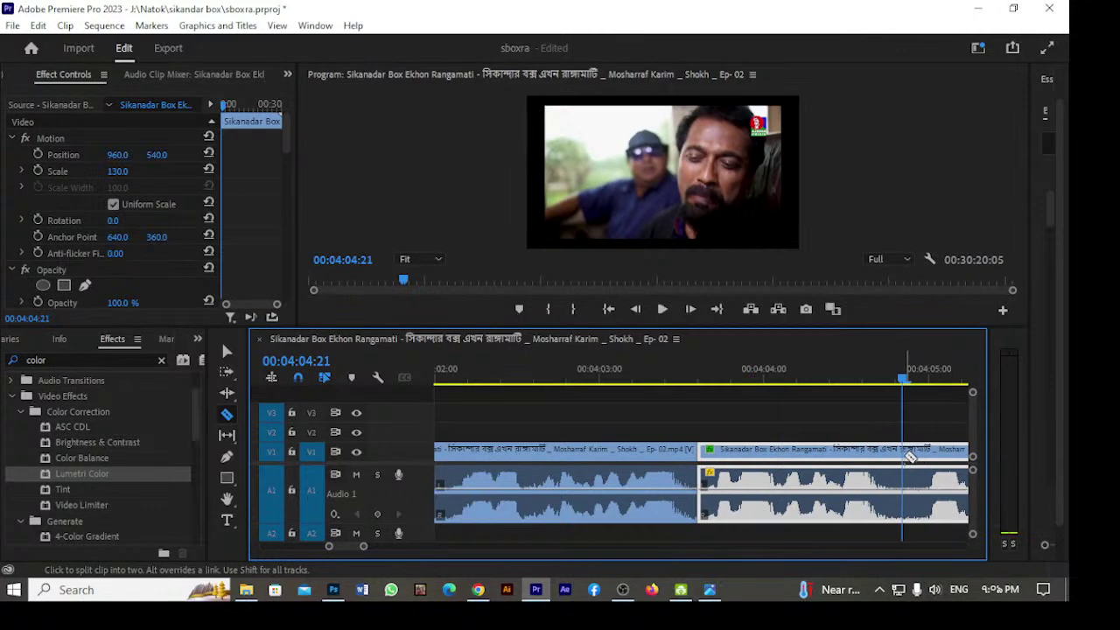
click(884, 393)
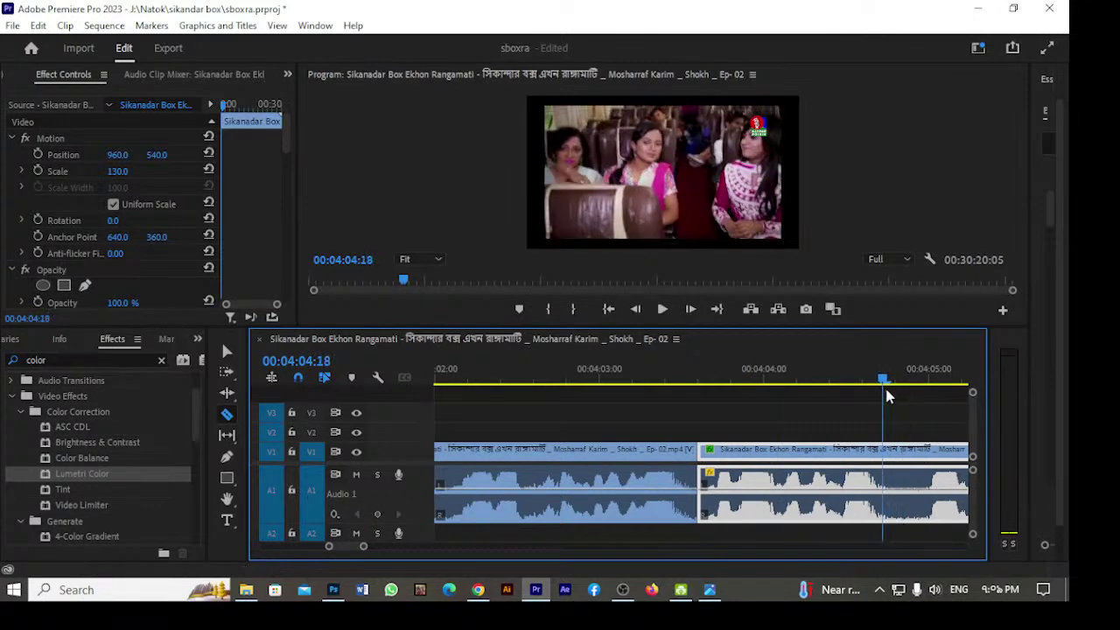
click(886, 459)
key(space)
key(space)
drag(473, 388, 455, 391)
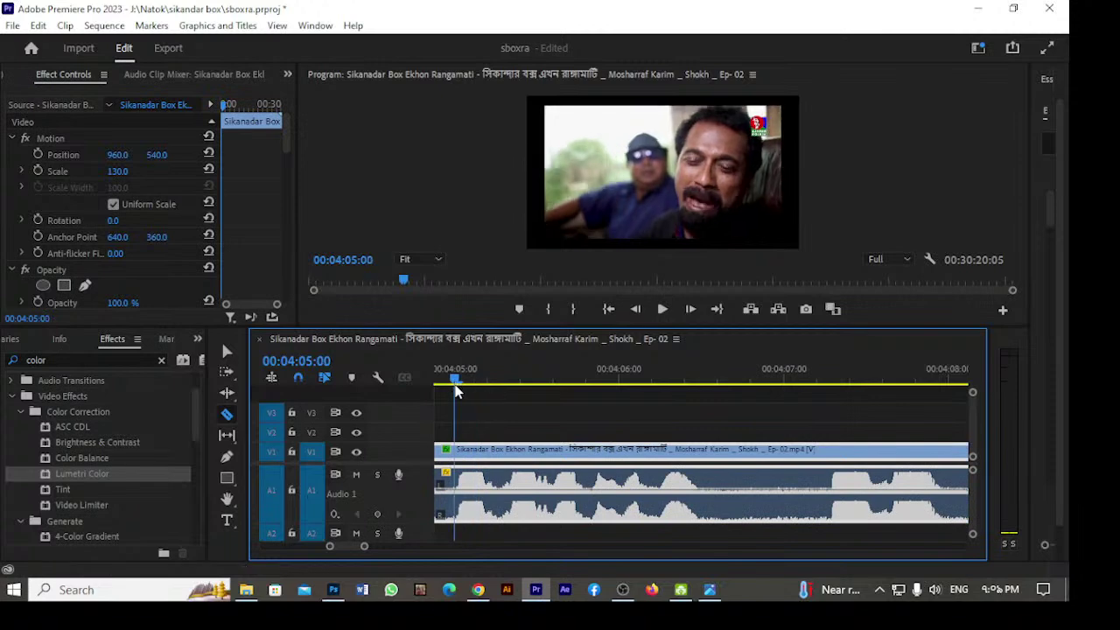
key(Up)
Split the clip at 00:04:06:08 and ripple-delete the following section of about 17 frames.
key(space)
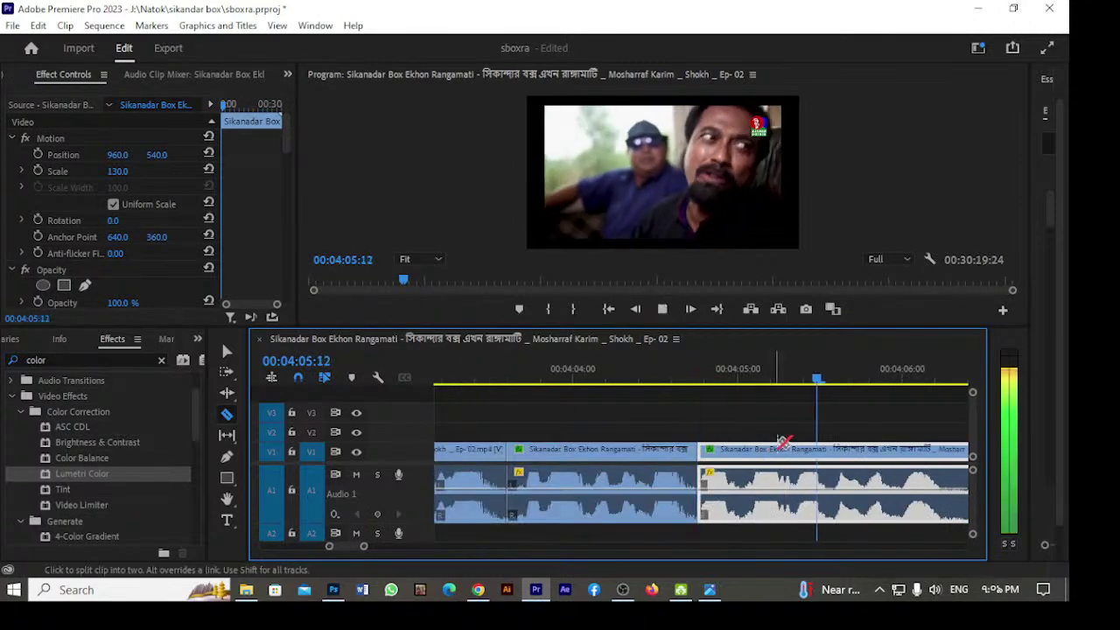
key(space)
drag(518, 388, 479, 387)
click(479, 449)
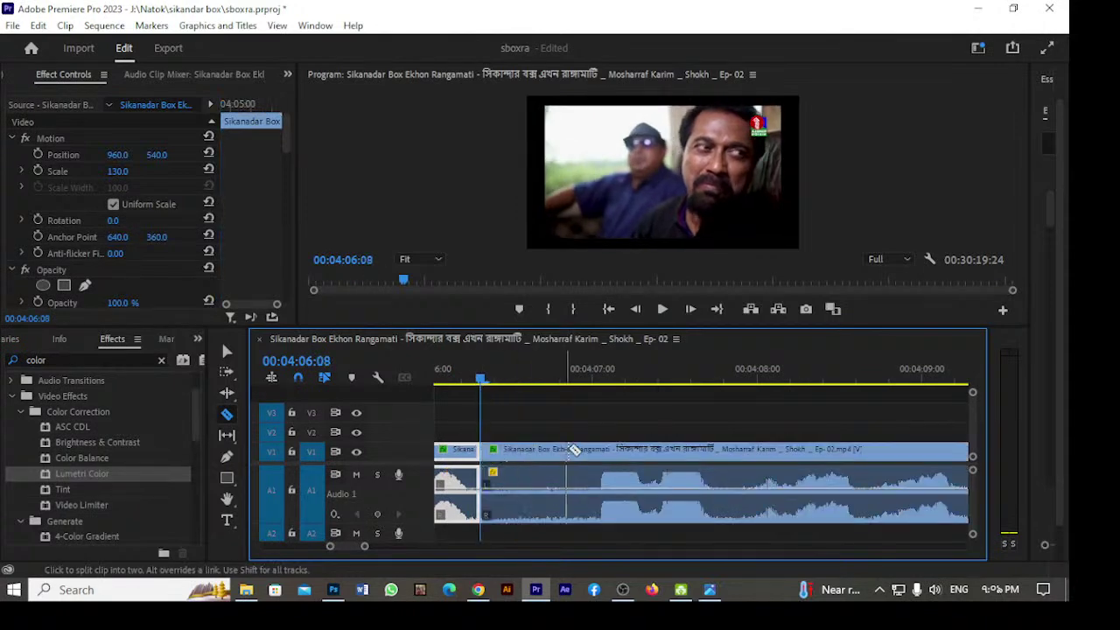
key(space)
key(space)
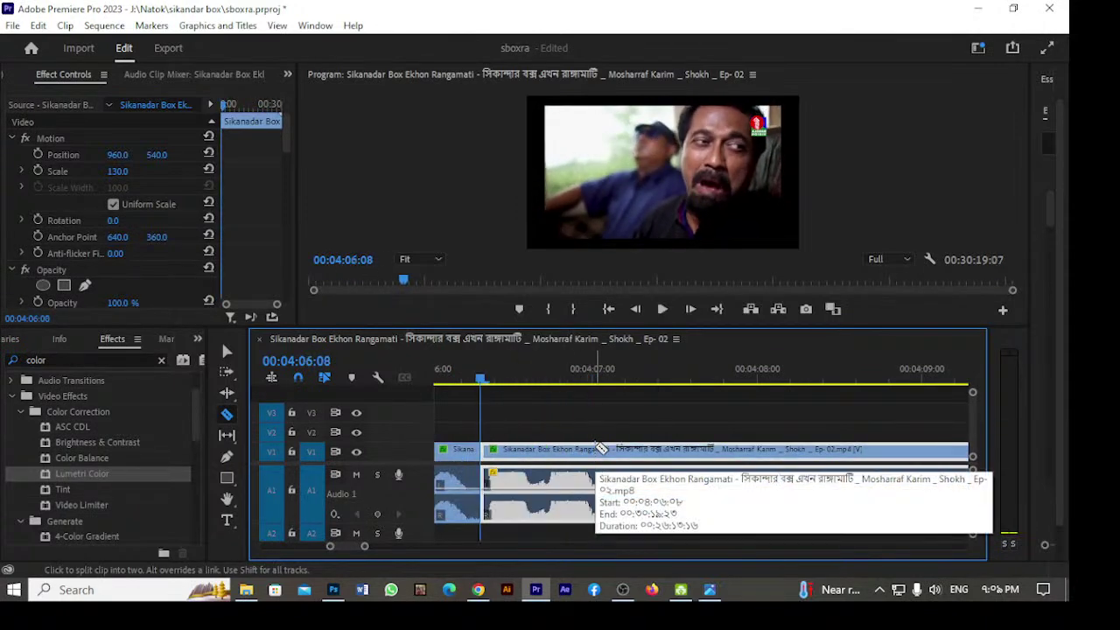
Skim ahead to 00:04:47:09, split the clip there and ripple-delete the following section of about 18 frames.
key(space)
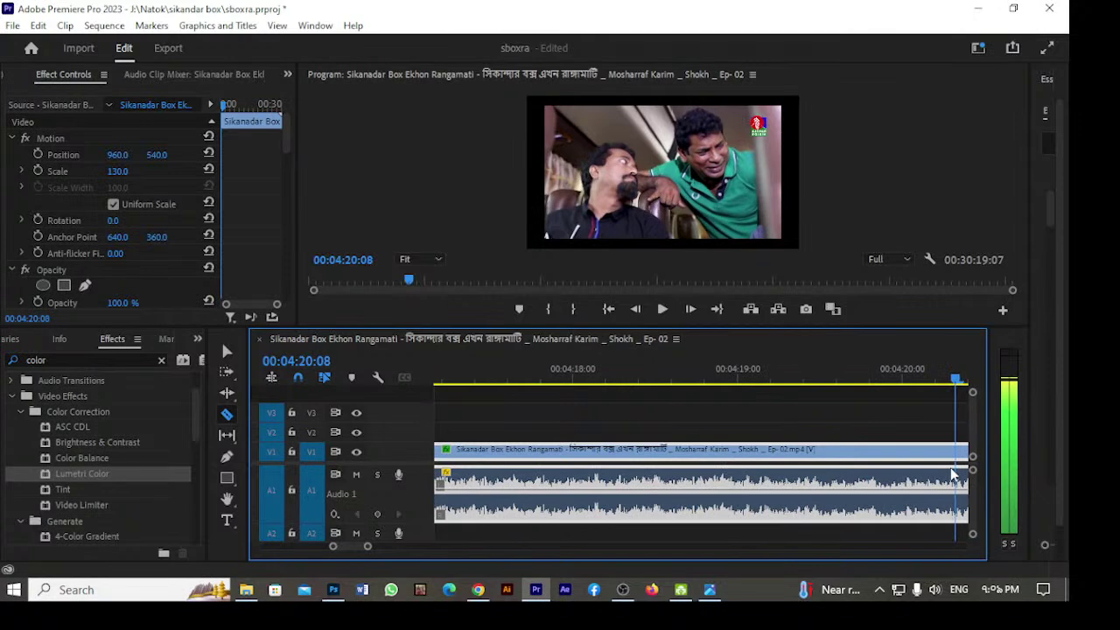
key(minus)
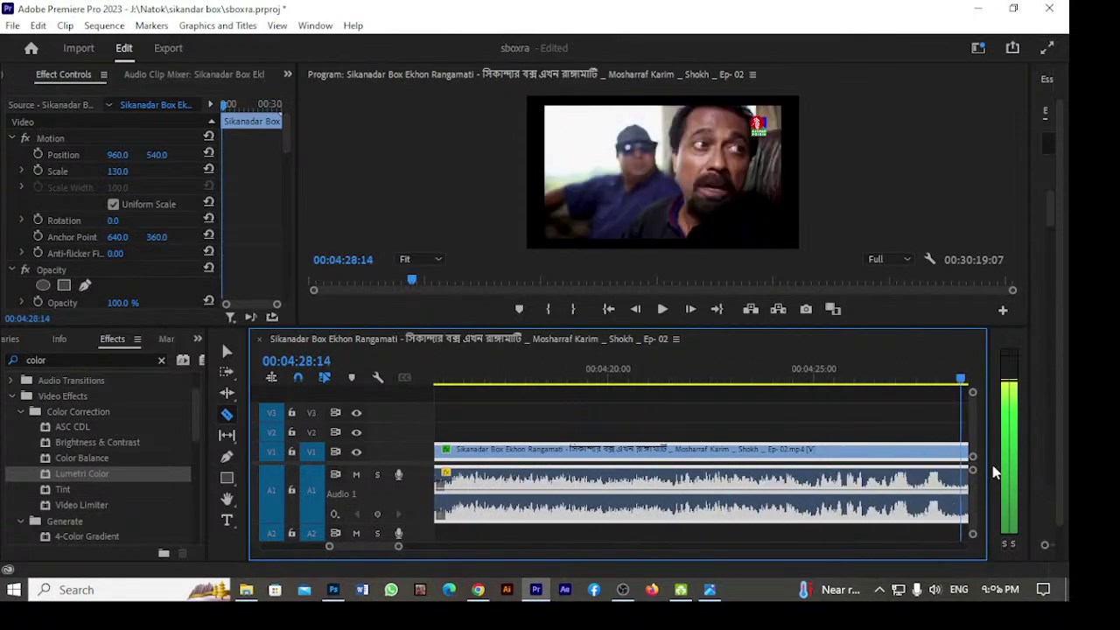
click(815, 484)
drag(850, 484, 653, 490)
key(space)
drag(670, 377, 647, 398)
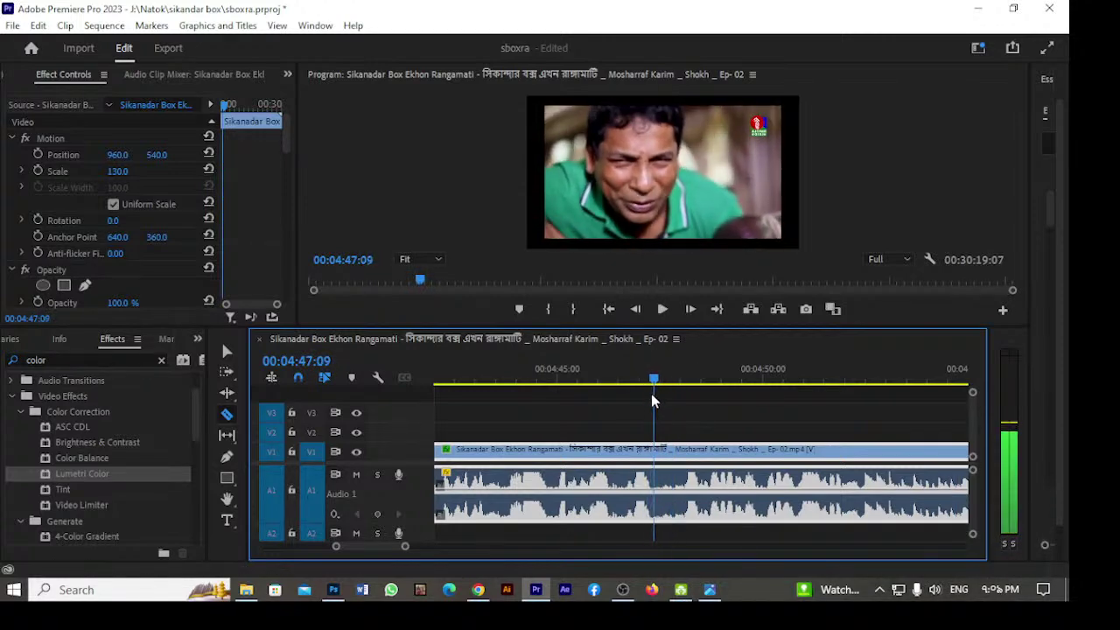
click(653, 455)
key(space)
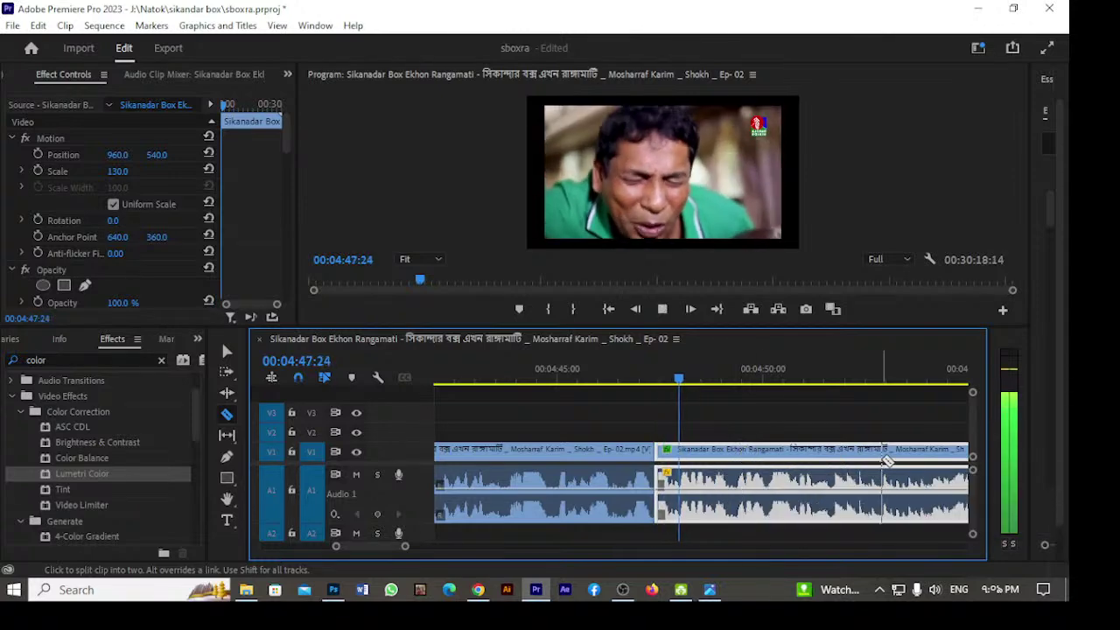
Skim the conversation from about 00:04:48 to 00:05:27, checking it for passages to cut.
click(682, 380)
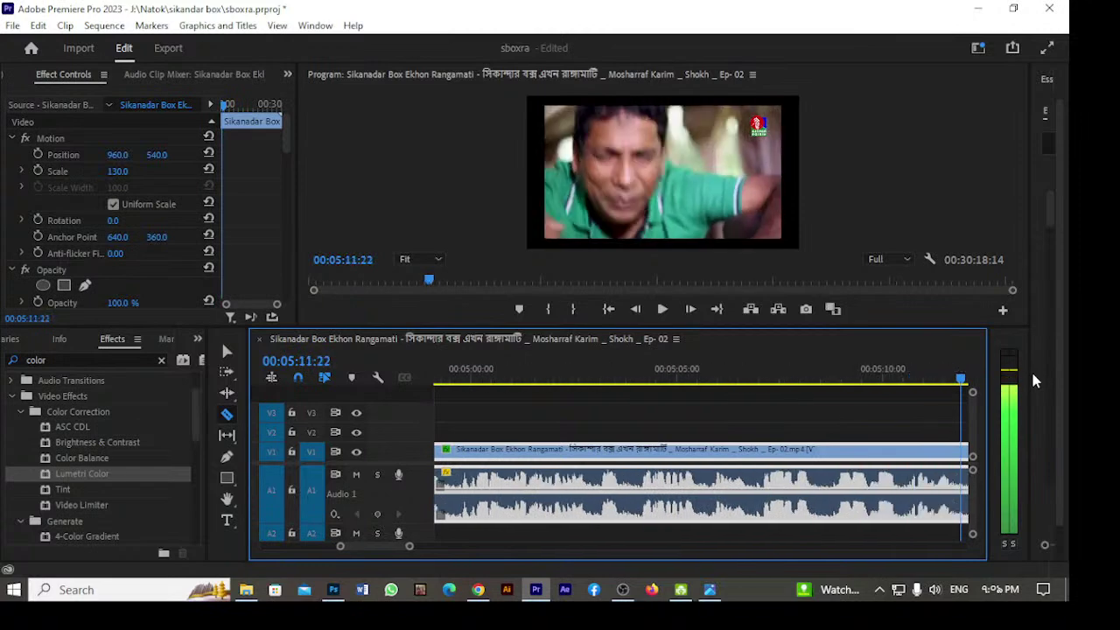
click(820, 419)
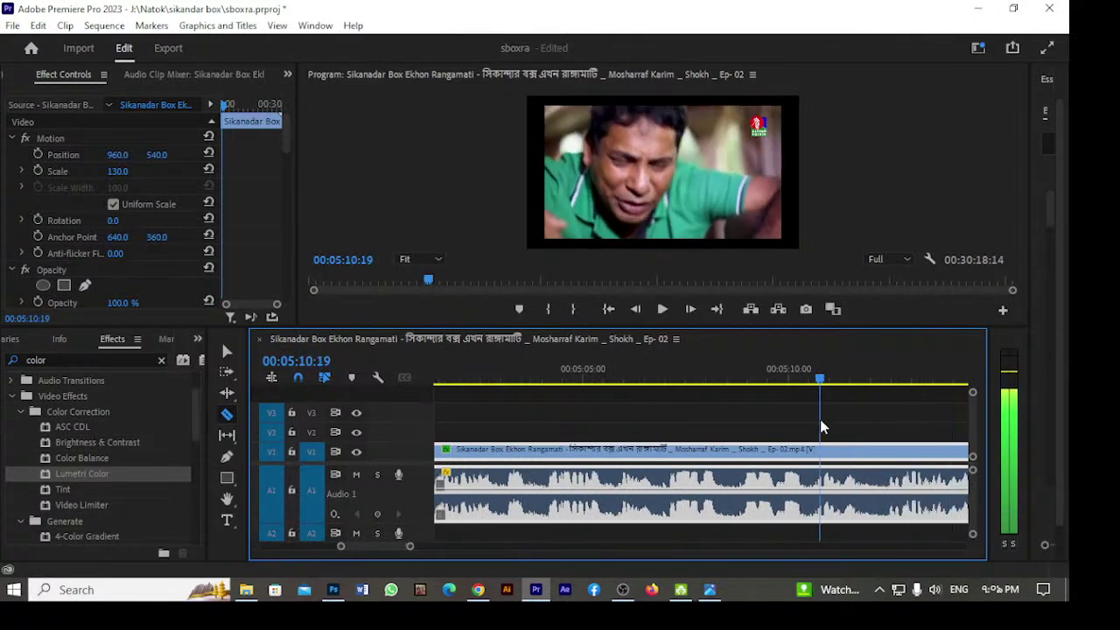
key(space)
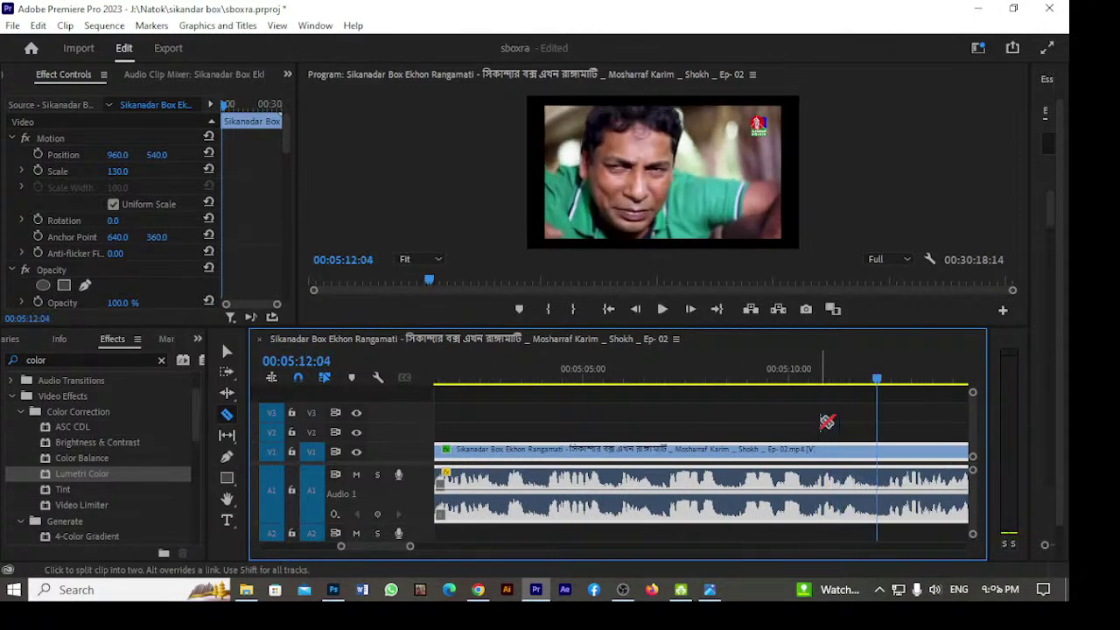
key(space)
key(space)
drag(956, 396, 785, 371)
click(759, 388)
key(space)
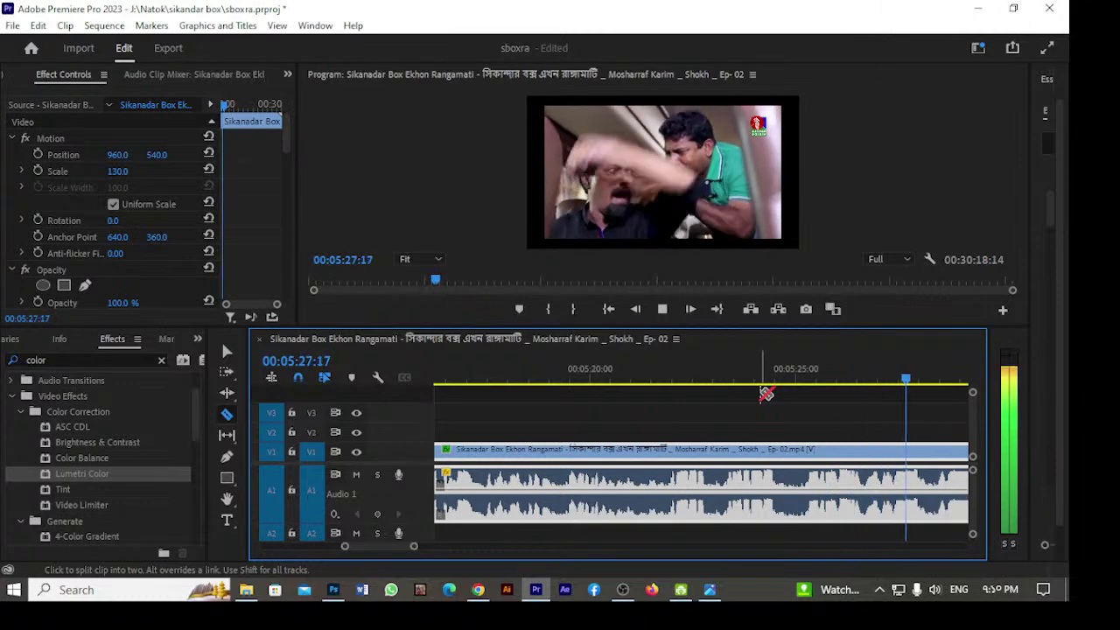
Skim the bus scenes from about 00:05:27 to 00:06:19, looking for the next cut point.
key(space)
key(l)
key(l)
key(l)
key(l)
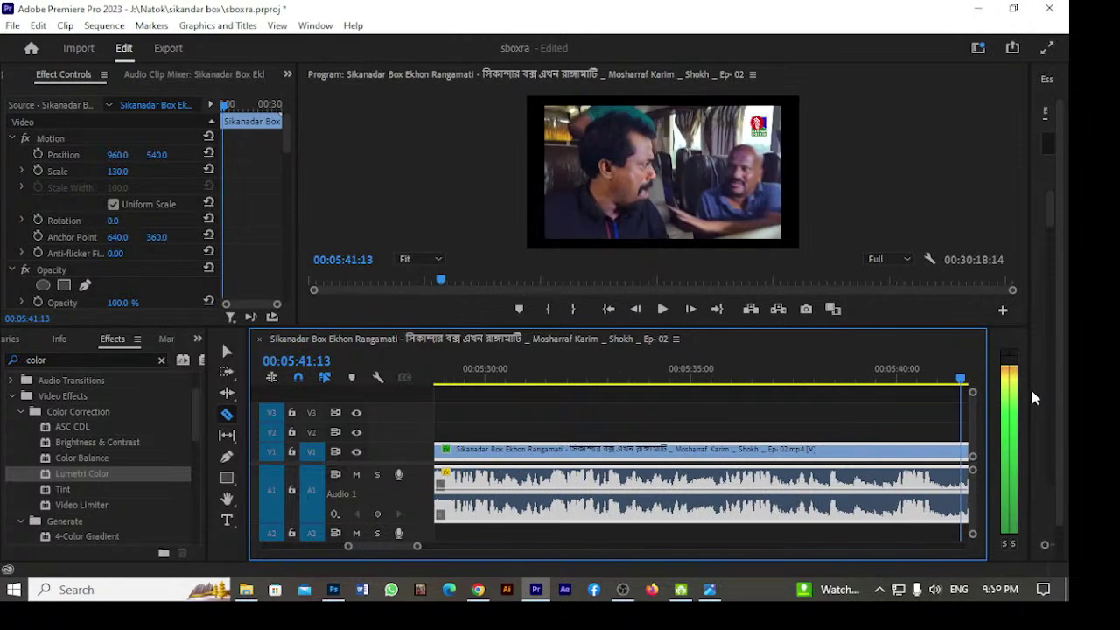
drag(909, 407, 829, 411)
key(space)
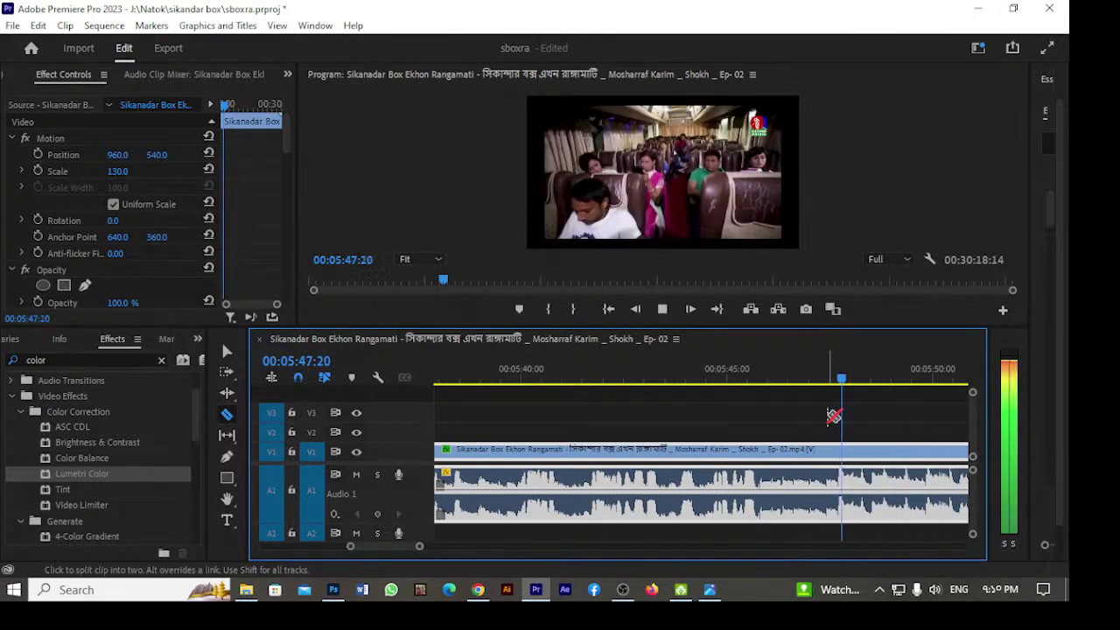
click(867, 383)
drag(867, 383, 888, 402)
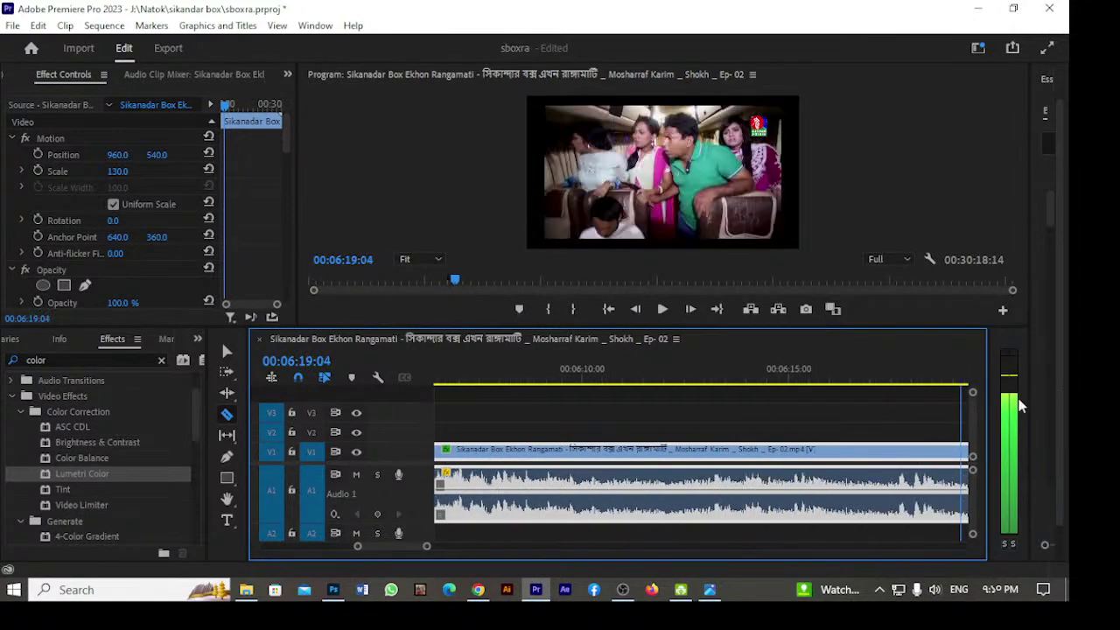
Review the footage from 00:06:15:17, split the clip at 00:06:27:02 and ripple-delete the following section of about 37 frames.
drag(901, 407, 770, 430)
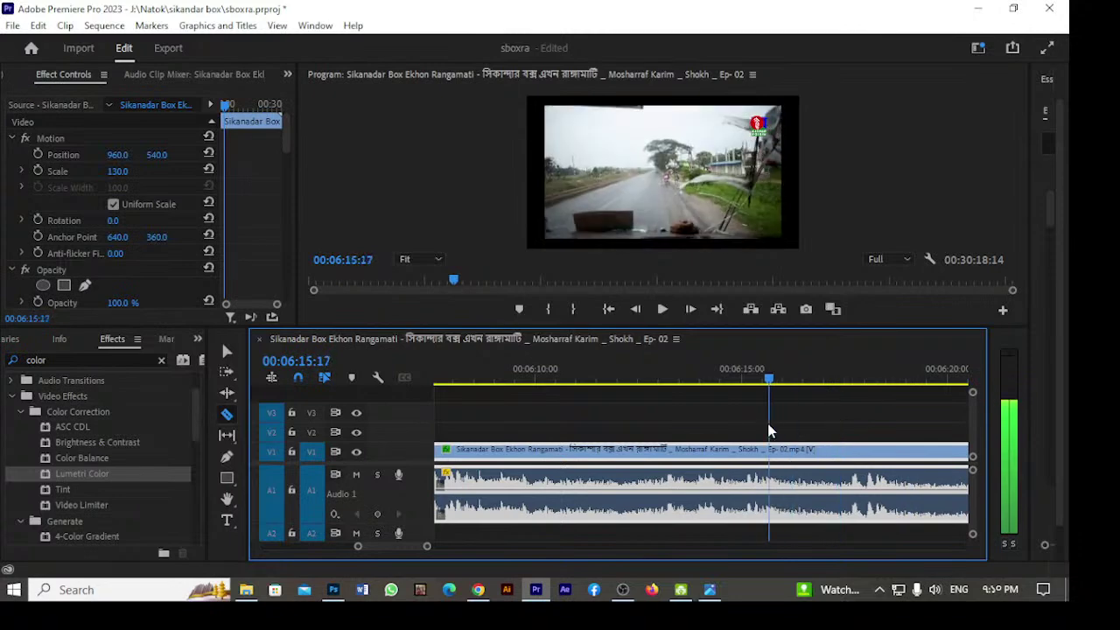
key(space)
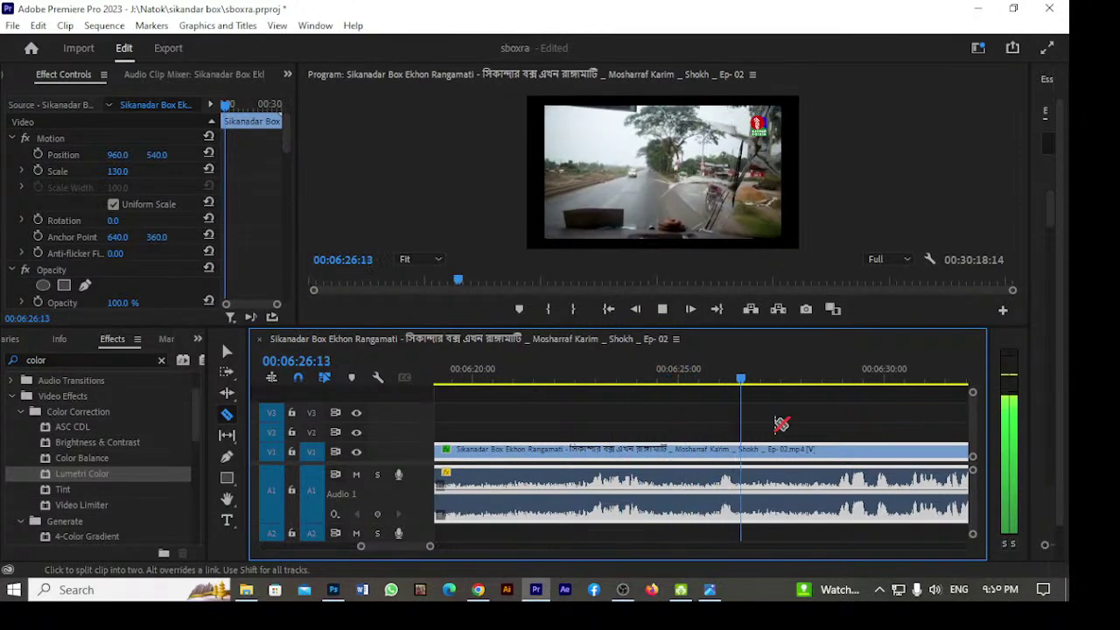
key(space)
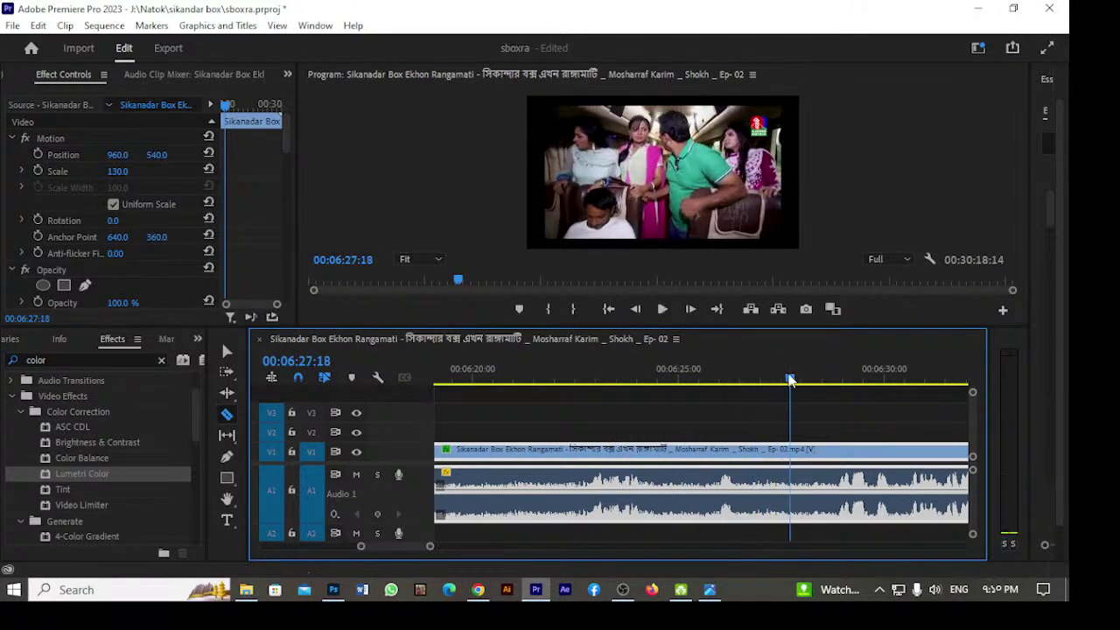
drag(821, 392, 675, 463)
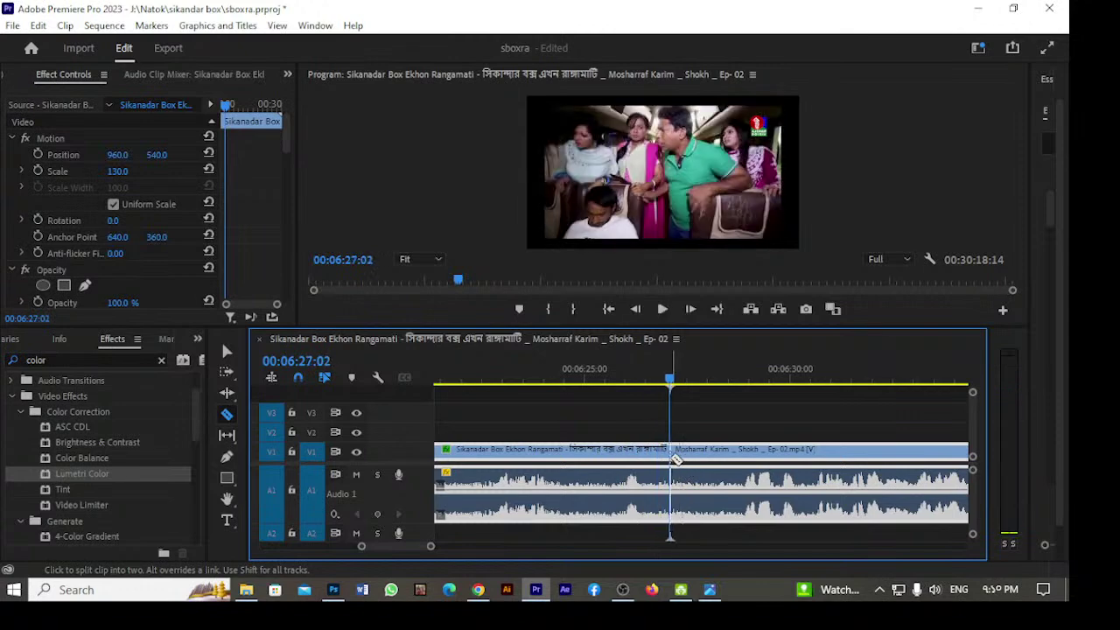
click(672, 457)
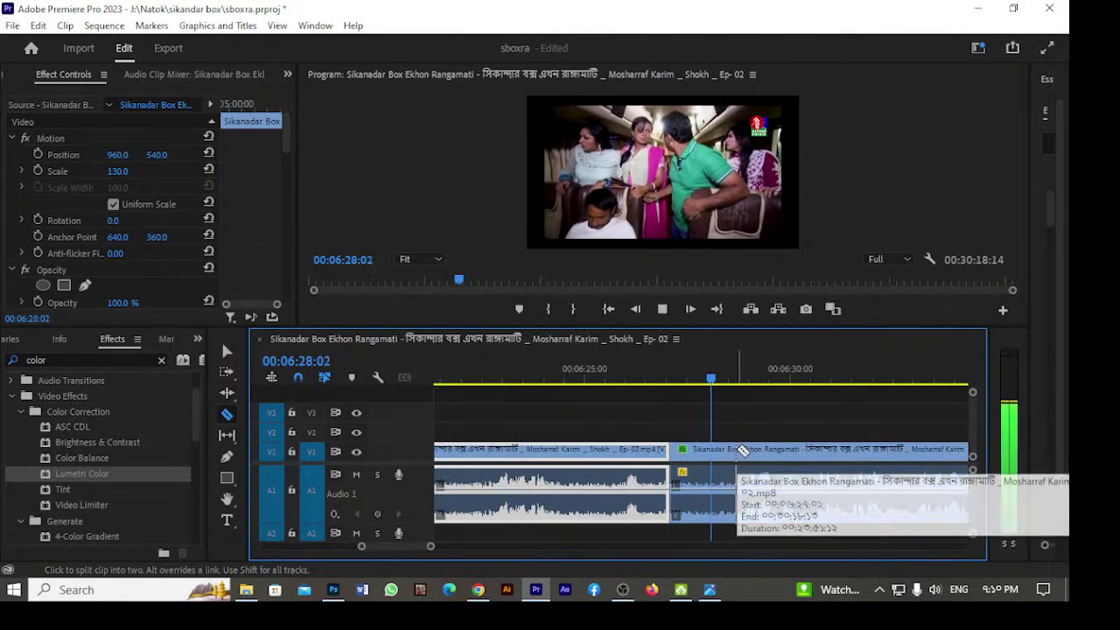
key(space)
key(Up)
Play the next section and split the clip at 00:06:35:21.
key(space)
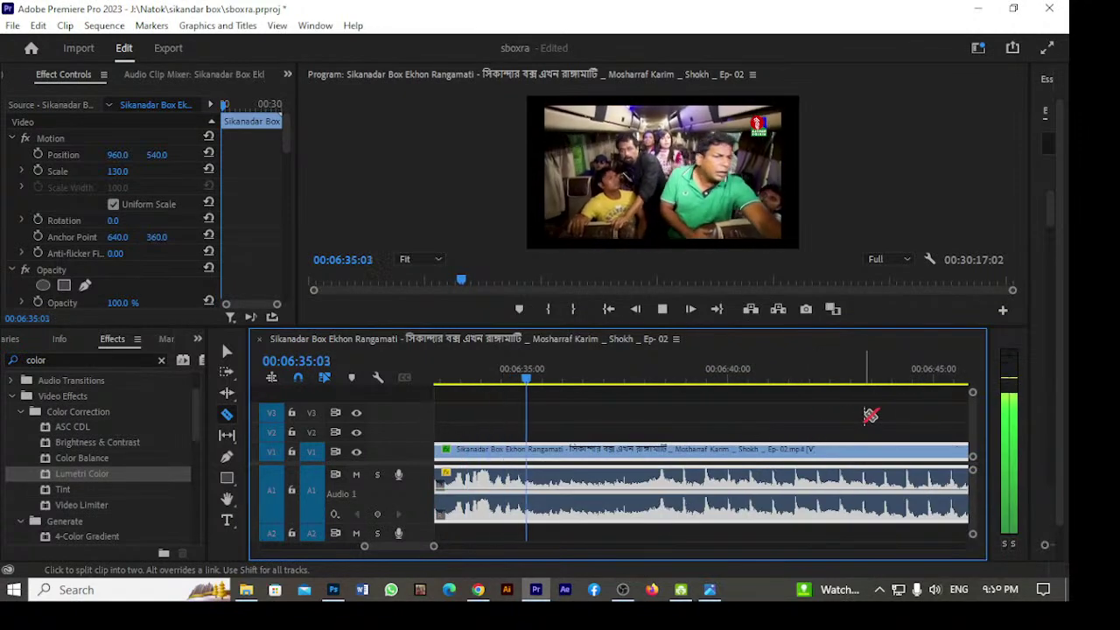
key(space)
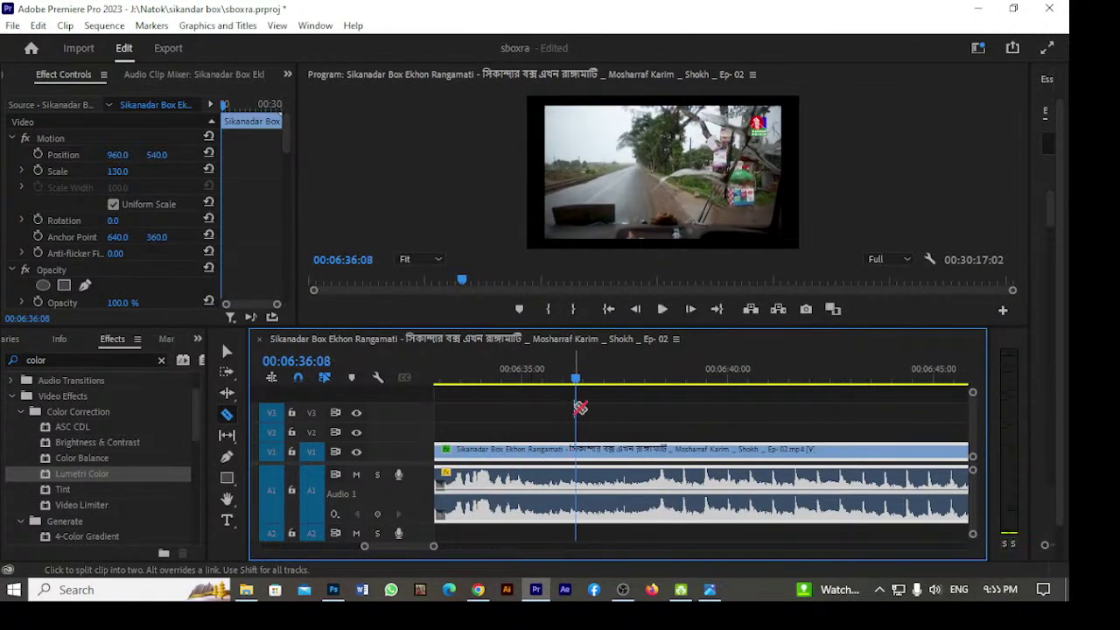
click(556, 449)
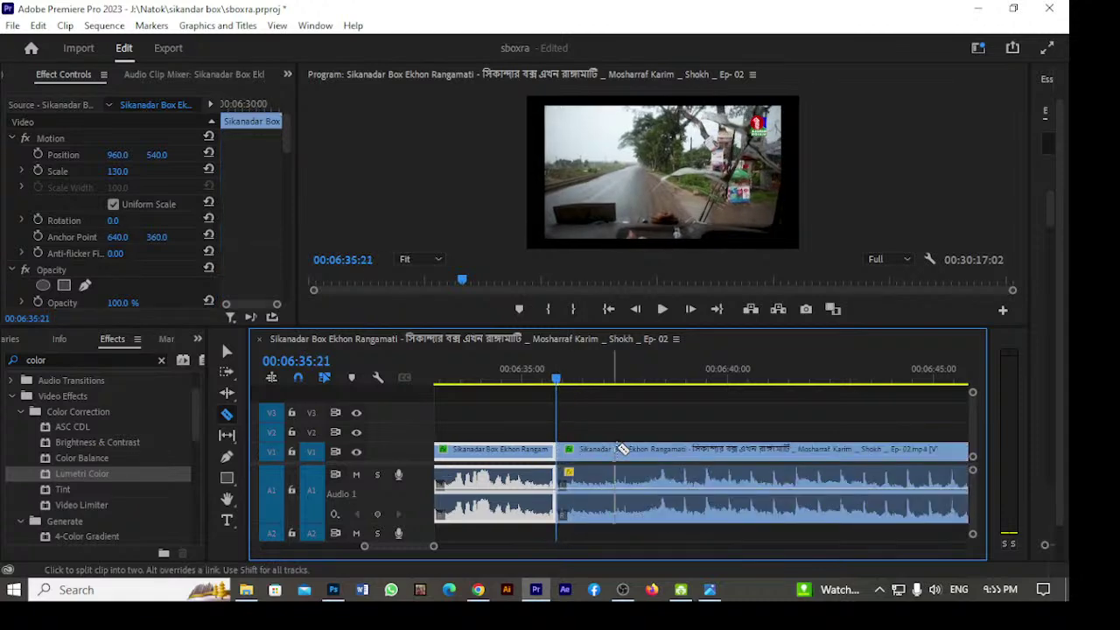
Ripple-delete the section of about two seconds after 00:06:35:21, then play on to about 00:06:46.
key(space)
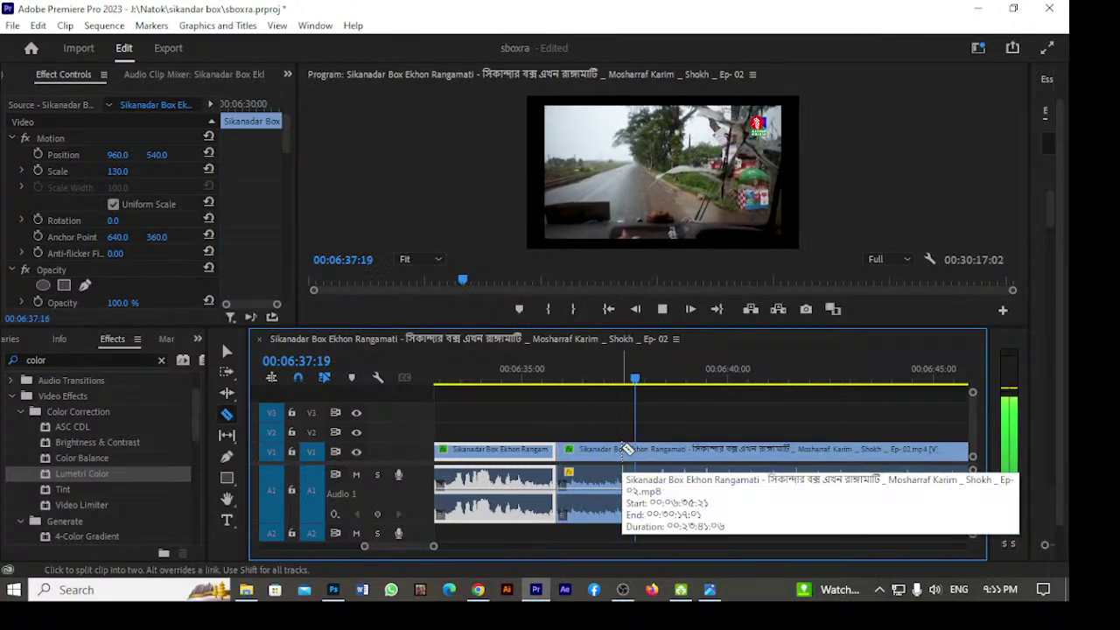
key(space)
key(Up)
key(space)
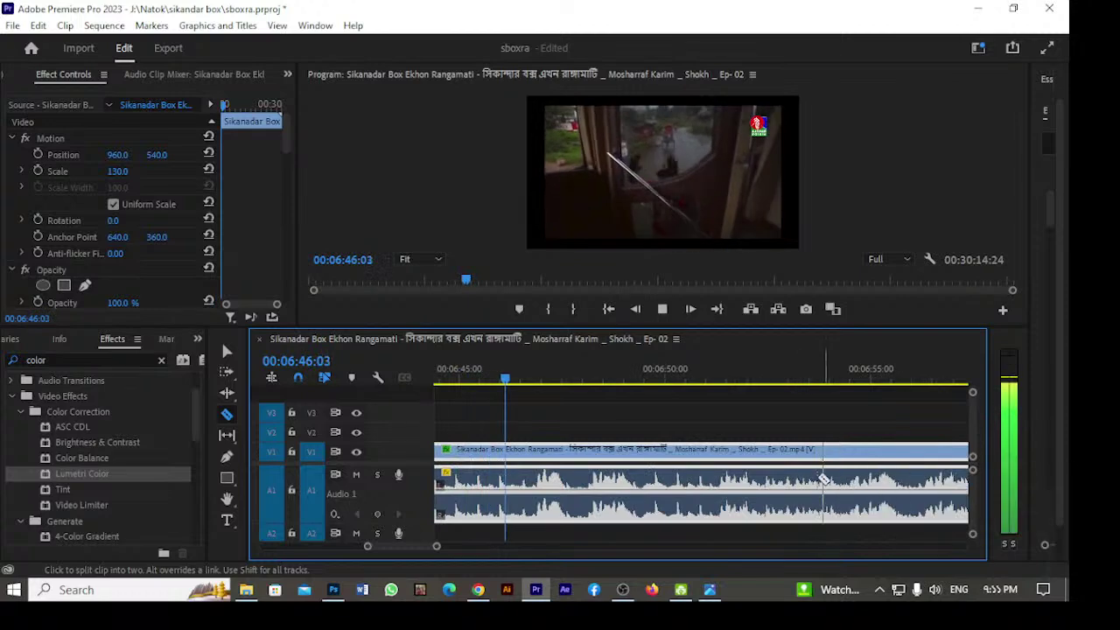
Split the clip at 00:06:46:08 and lower the audio level of the section before the cut.
key(space)
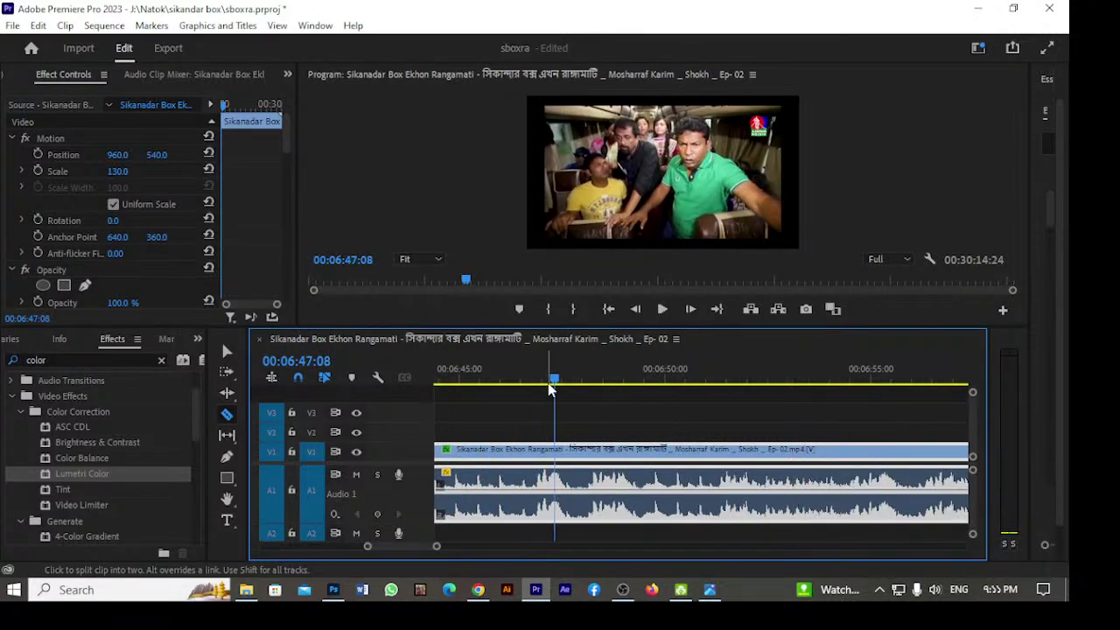
drag(549, 389, 515, 385)
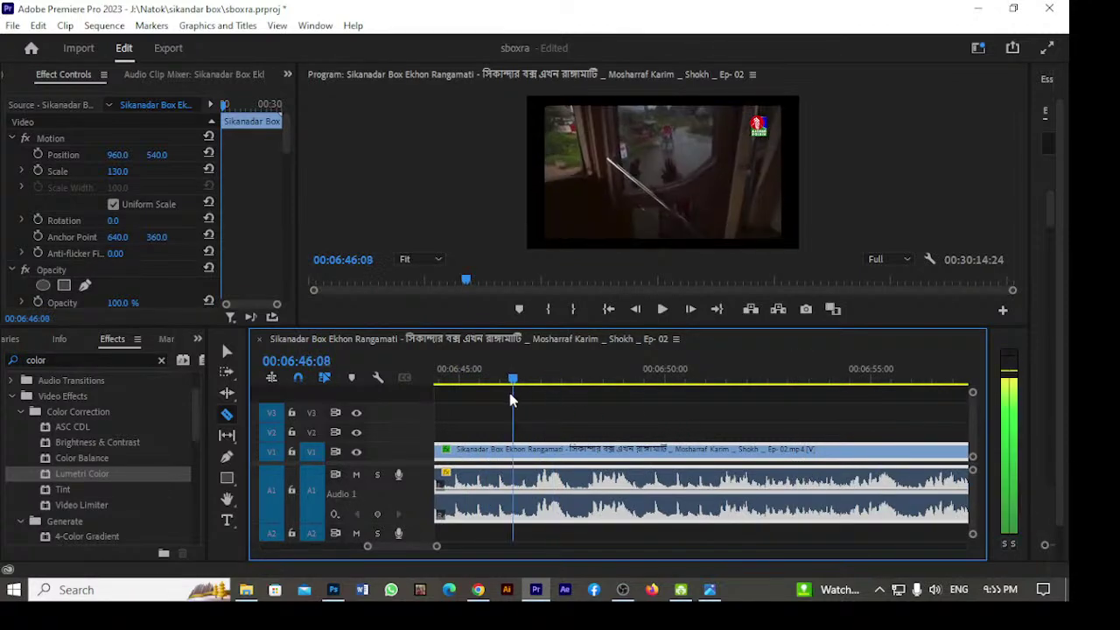
click(516, 461)
key(v)
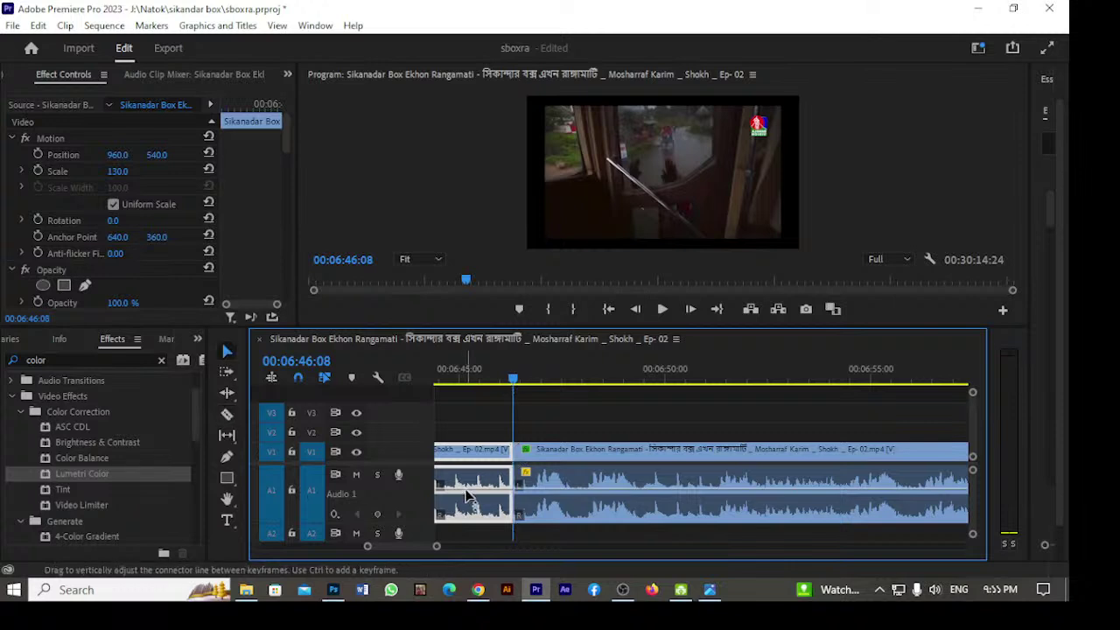
key(space)
key(space)
click(590, 470)
key(c)
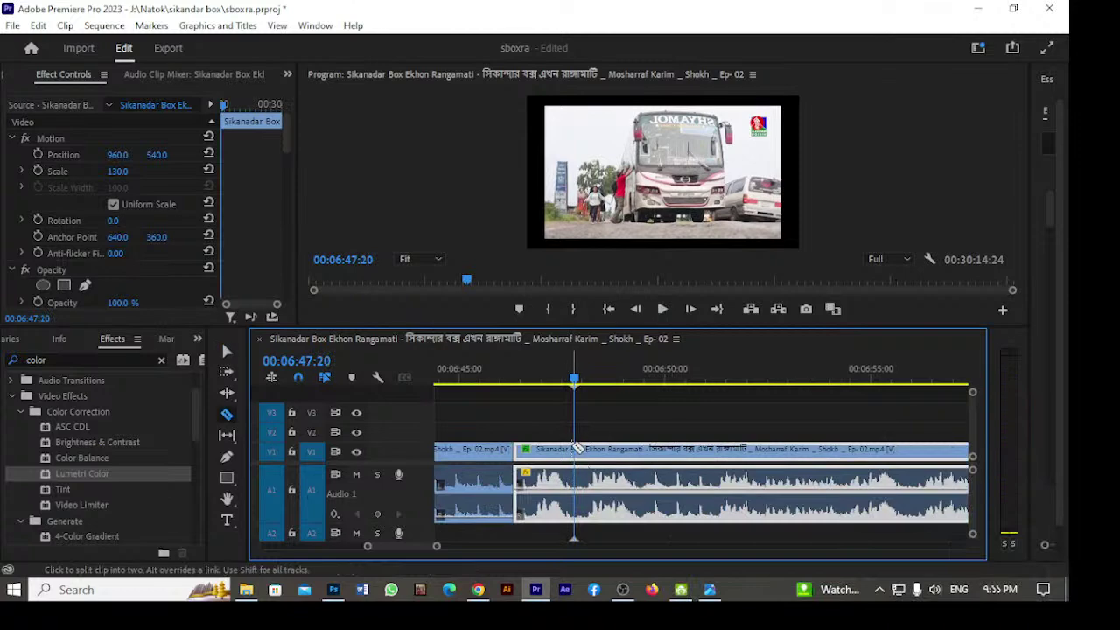
Review the bus conversation from 00:06:47:20 and split the clip at 00:07:37:03.
key(space)
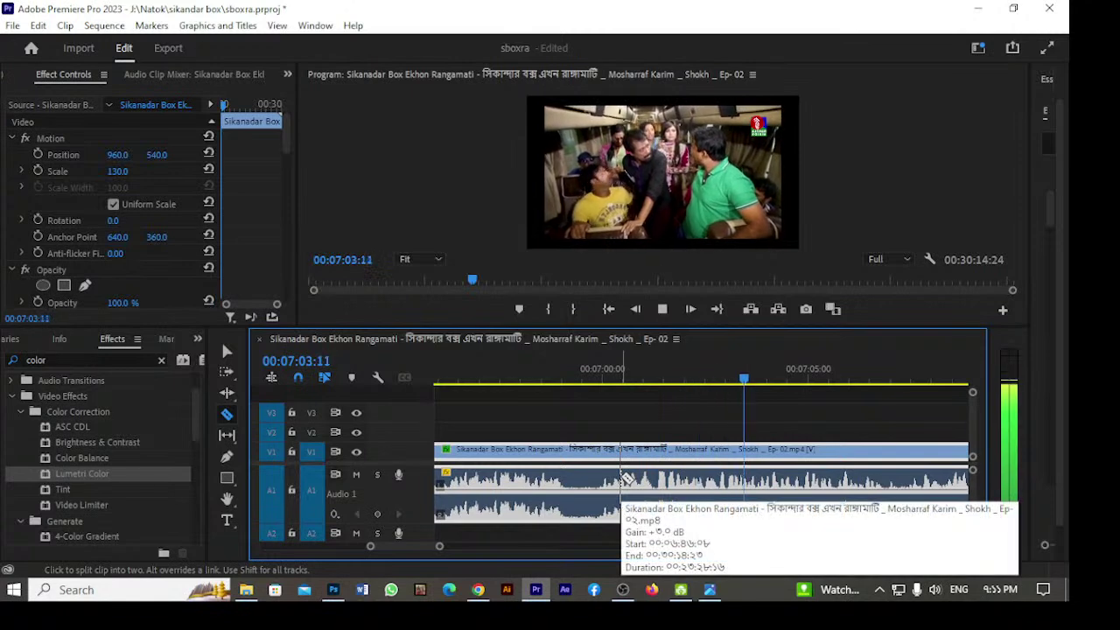
key(minus)
key(minus)
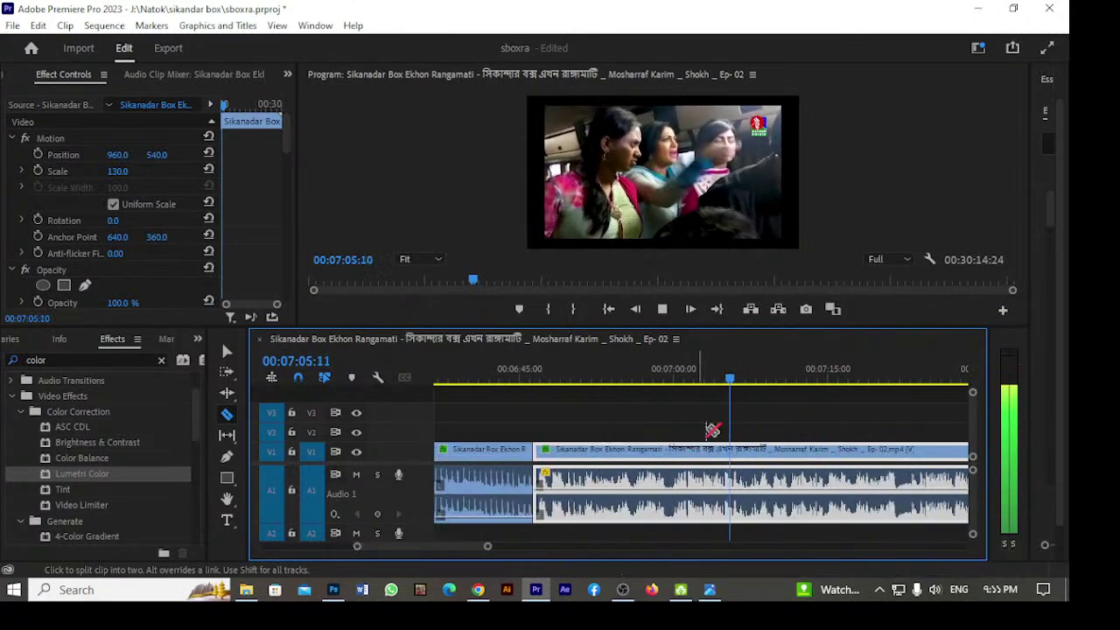
drag(727, 391, 829, 443)
click(826, 450)
Ripple-delete the section of about two seconds after 00:07:37:03, then split the clip at 00:07:40:05.
key(space)
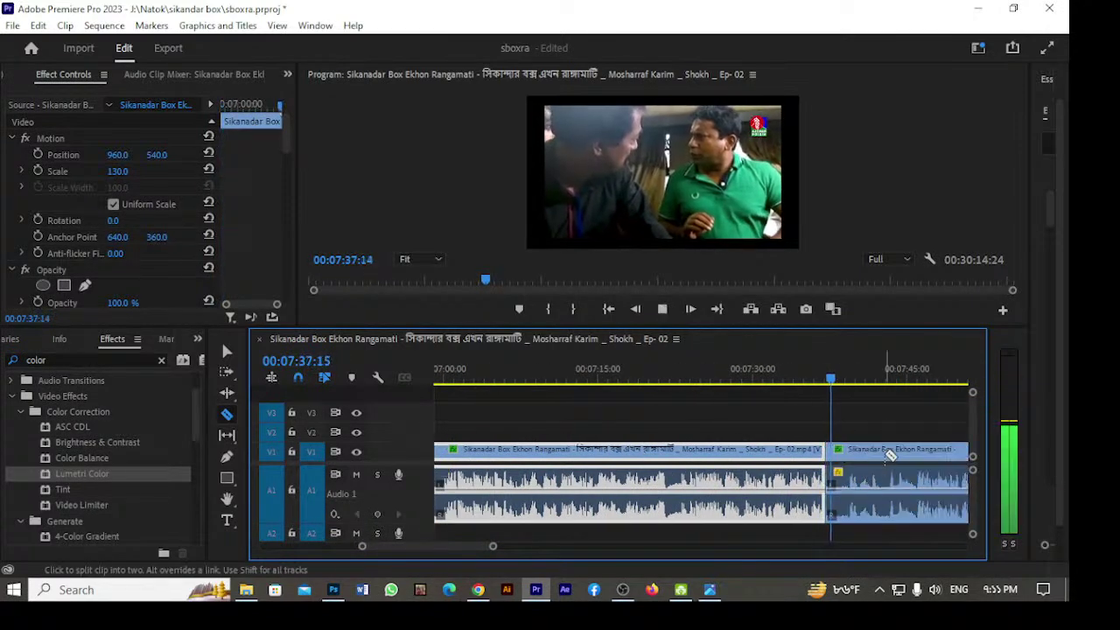
key(space)
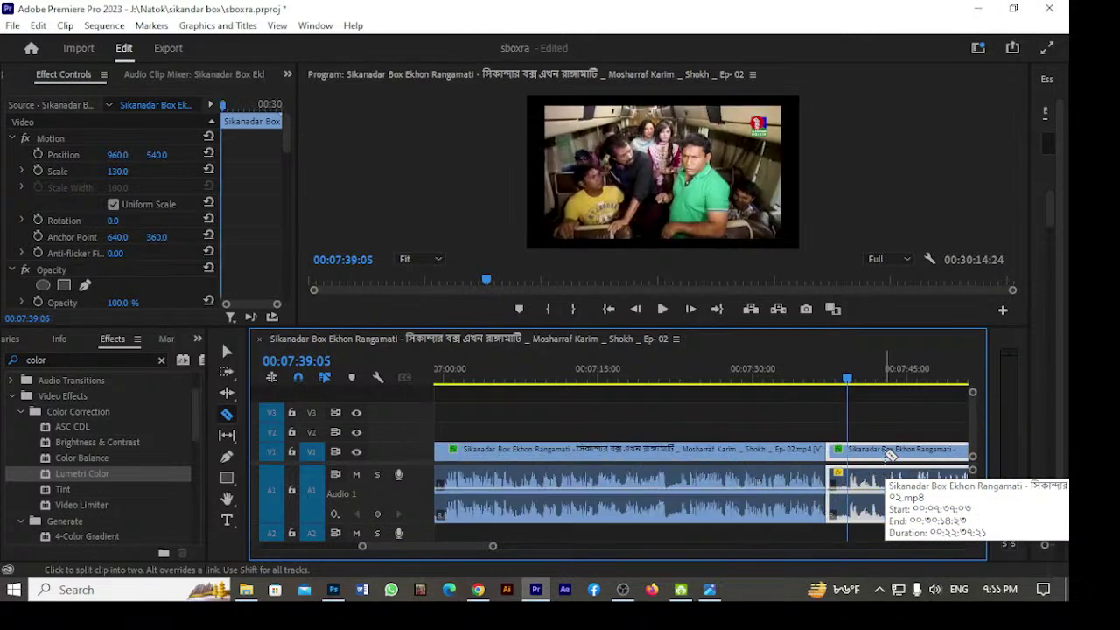
key(space)
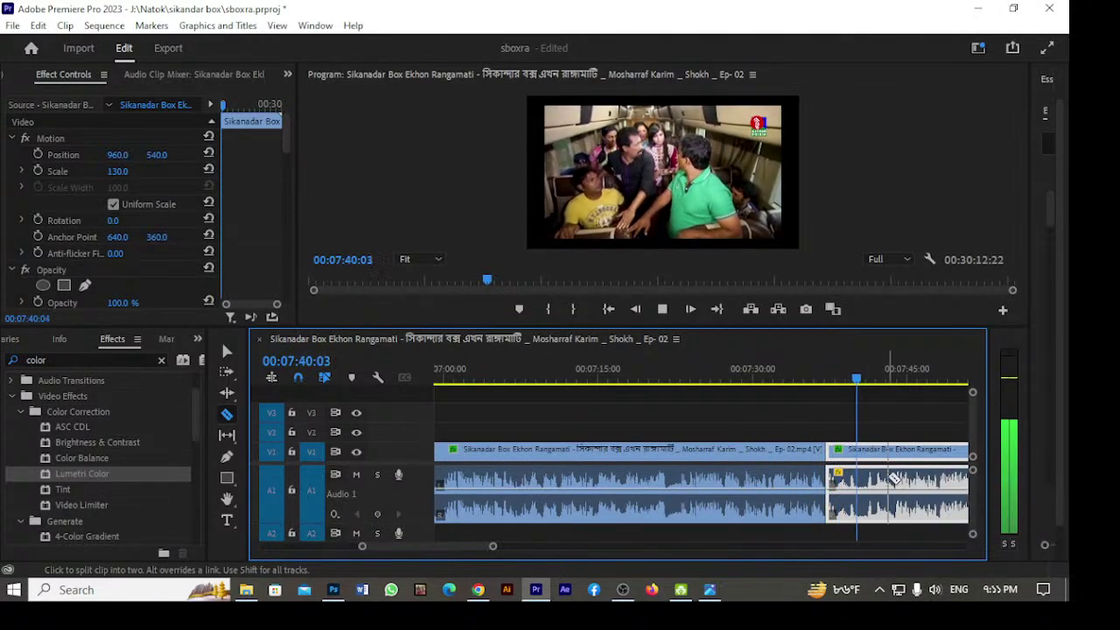
click(885, 474)
click(860, 453)
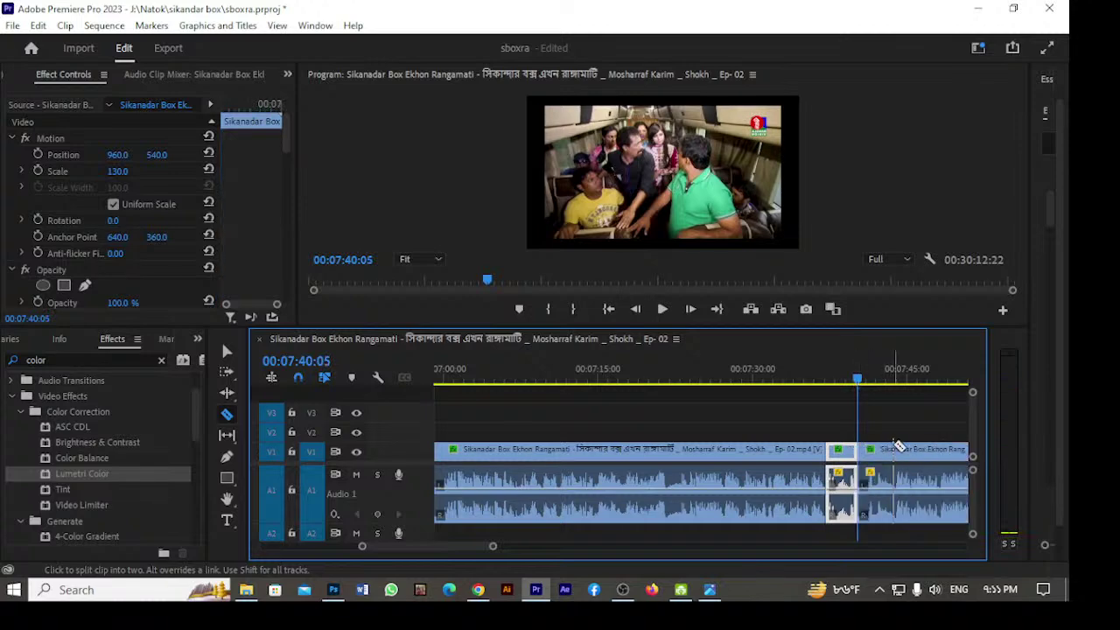
Ripple-delete about 24 frames after 00:07:40:05, then split the clip at 00:07:40:17.
scroll(899, 446, up, 3)
key(space)
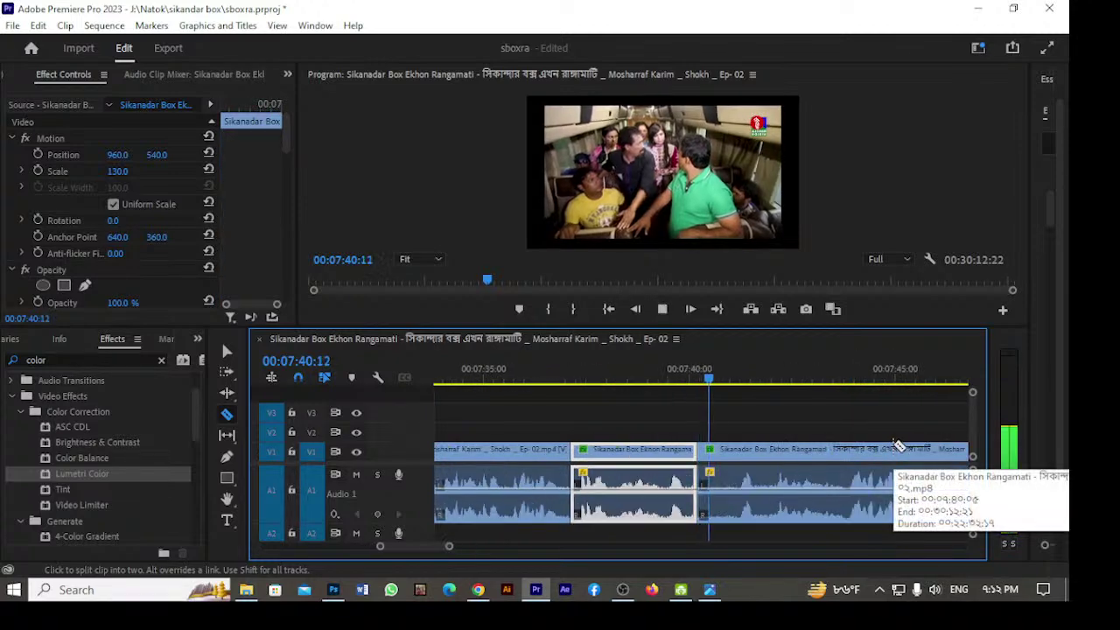
key(space)
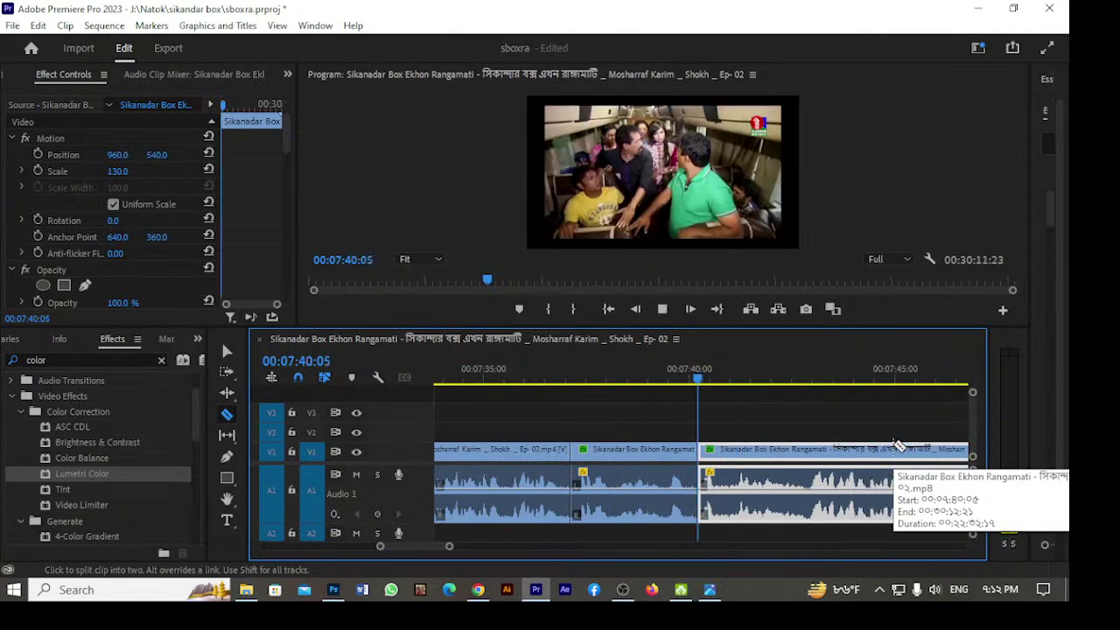
key(space)
key(space)
click(723, 450)
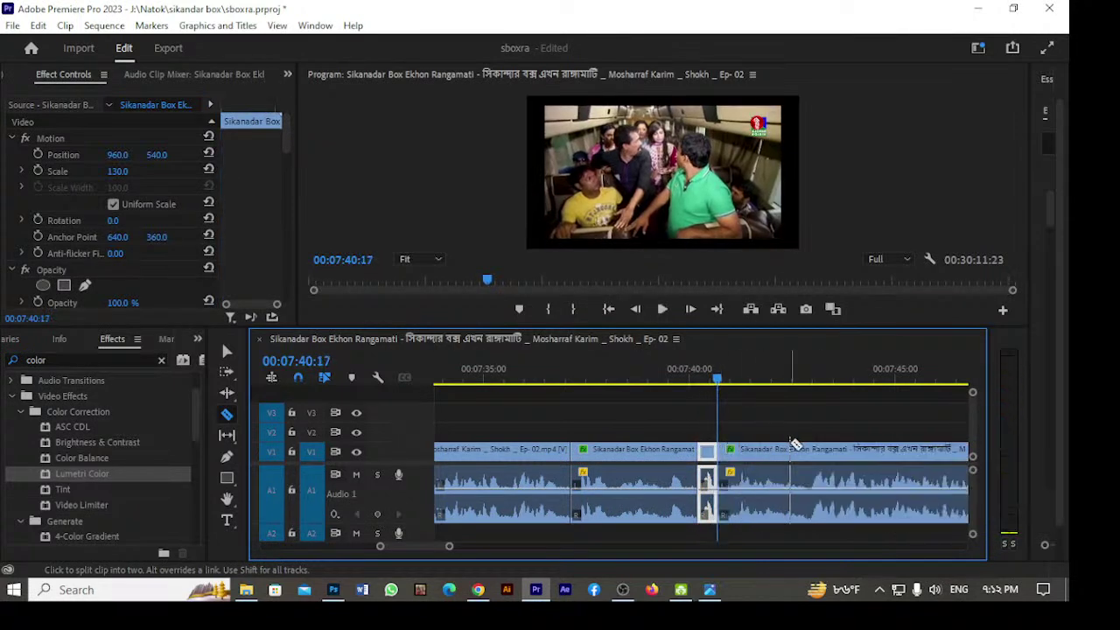
Ripple-delete about 9 frames after 00:07:40:17, review the following dialogue and split the clip at about 00:07:51:22.
key(space)
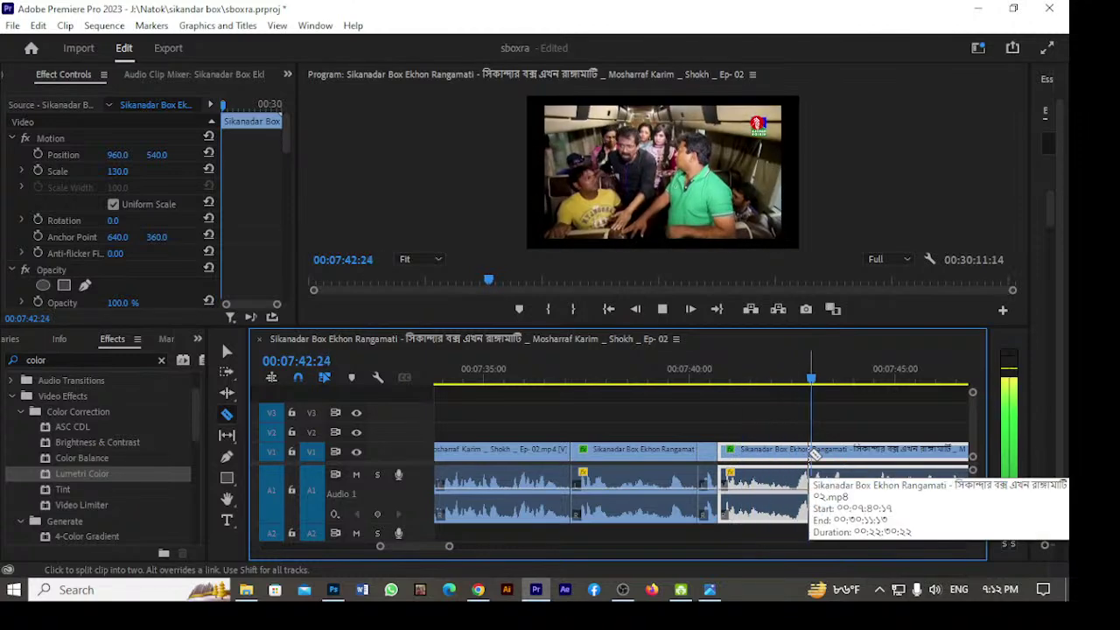
key(space)
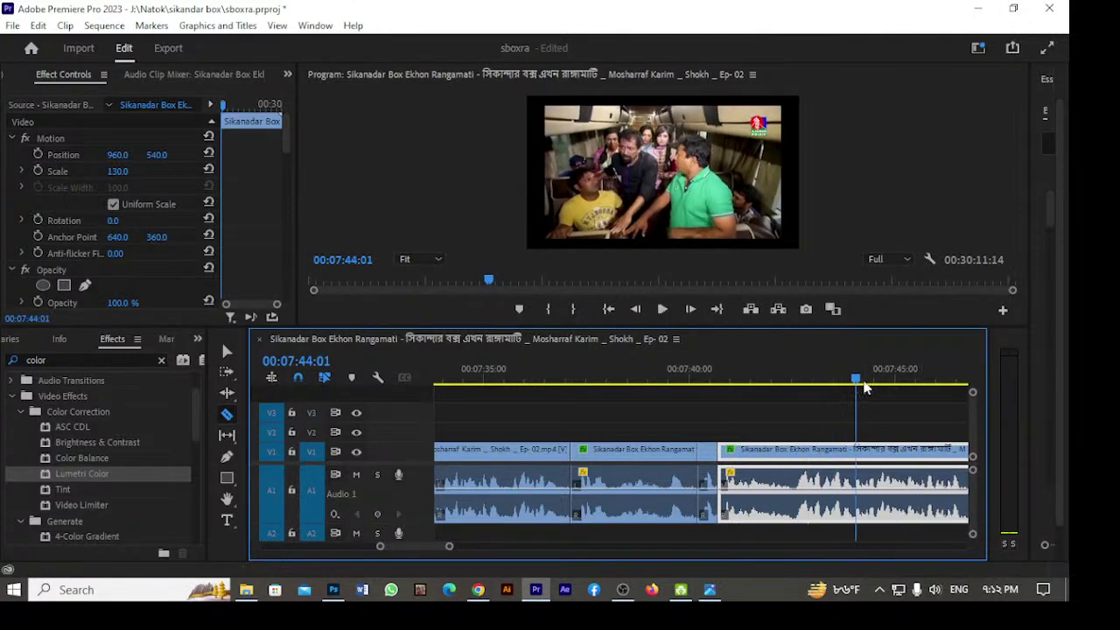
key(l)
key(l)
key(l)
click(889, 400)
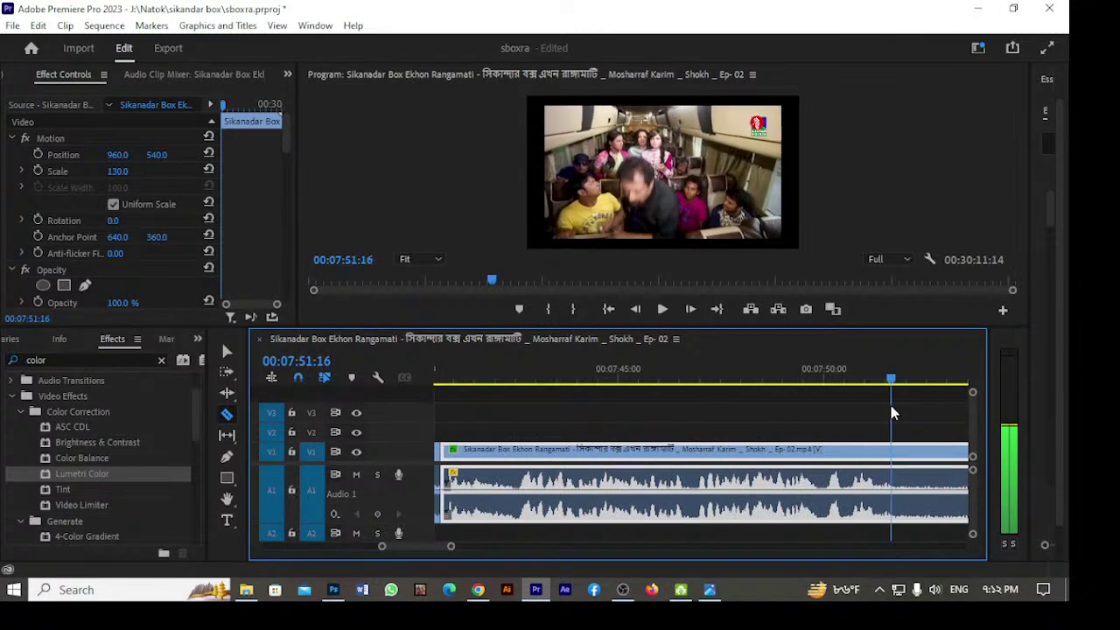
key(space)
click(902, 454)
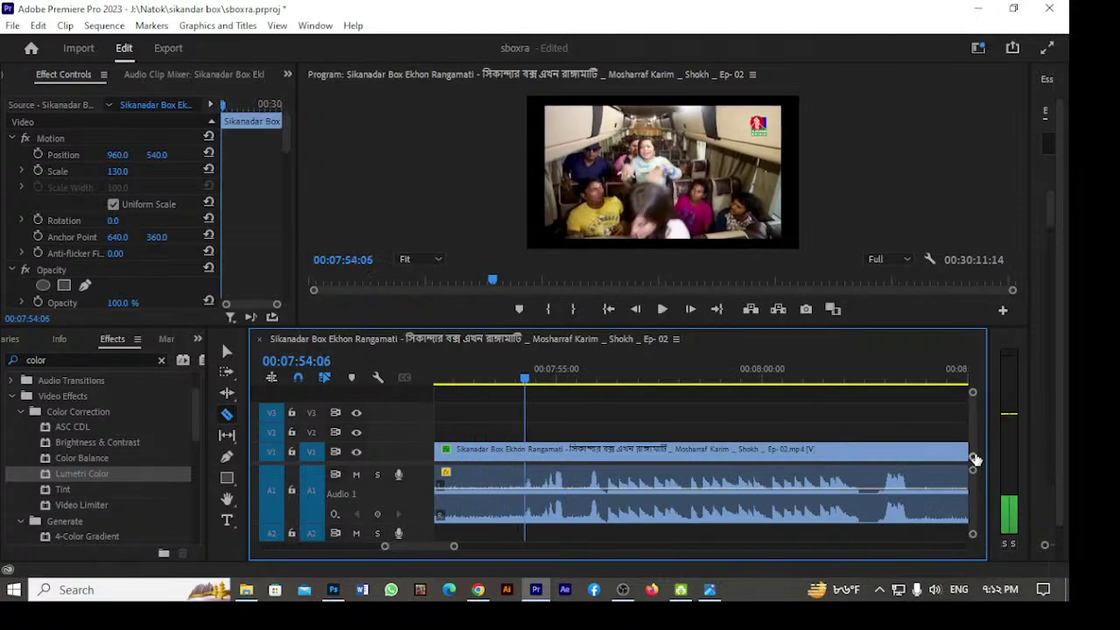
Ripple-delete the section of just over two seconds after 00:07:51:22, then split the clip at 00:07:52:23.
key(Up)
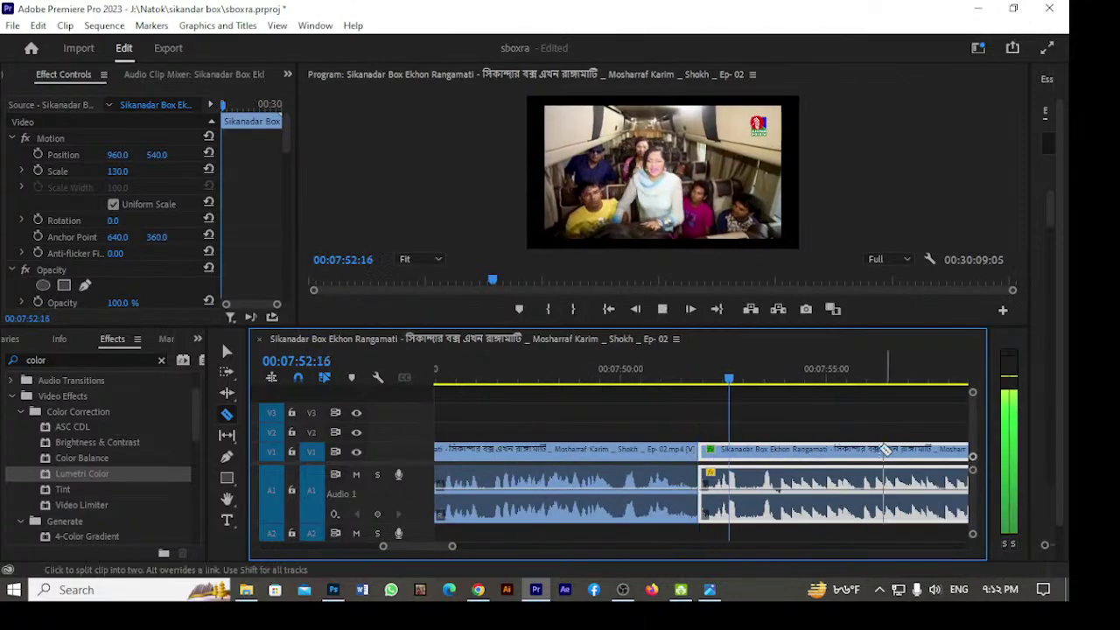
click(742, 451)
key(space)
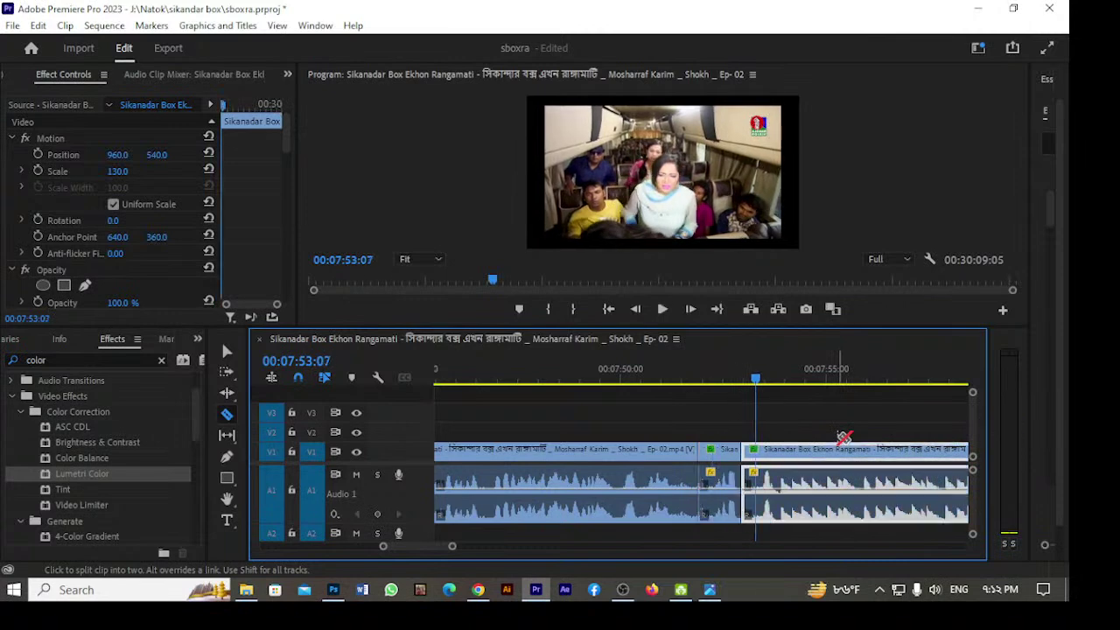
Ripple-delete about 13 frames after 00:07:52:23, then split the clip at 00:07:53:06.
key(Up)
key(space)
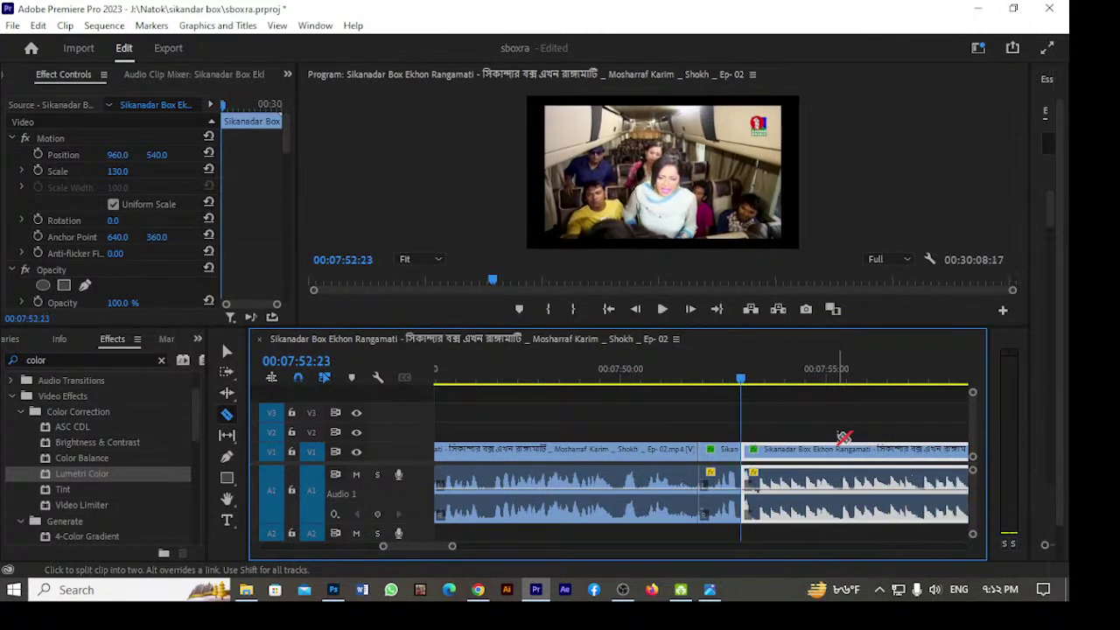
key(space)
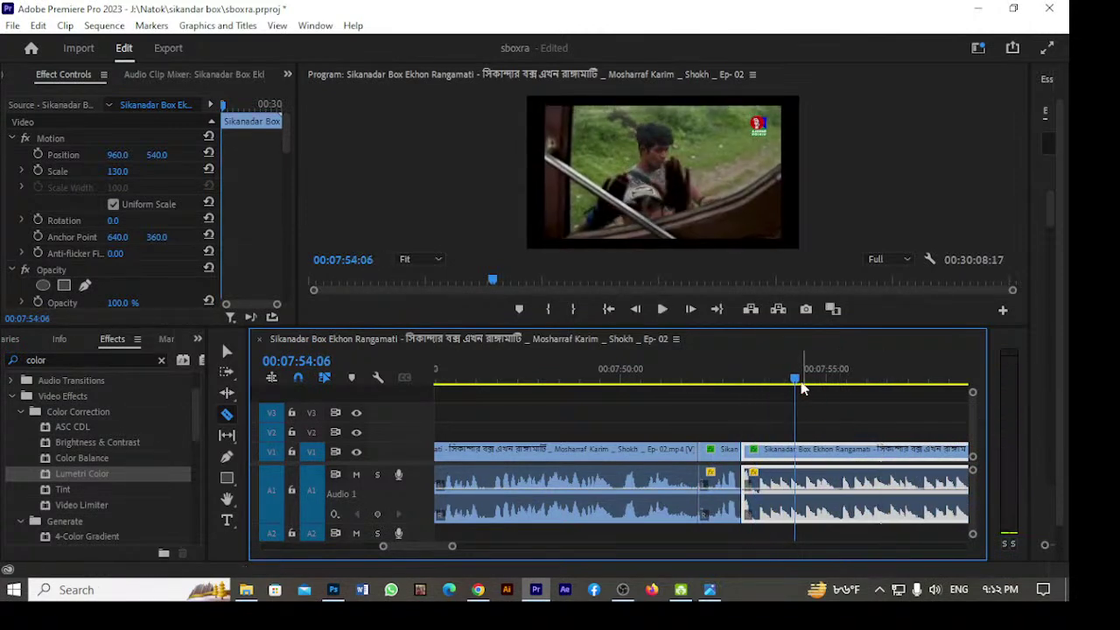
drag(794, 383, 754, 383)
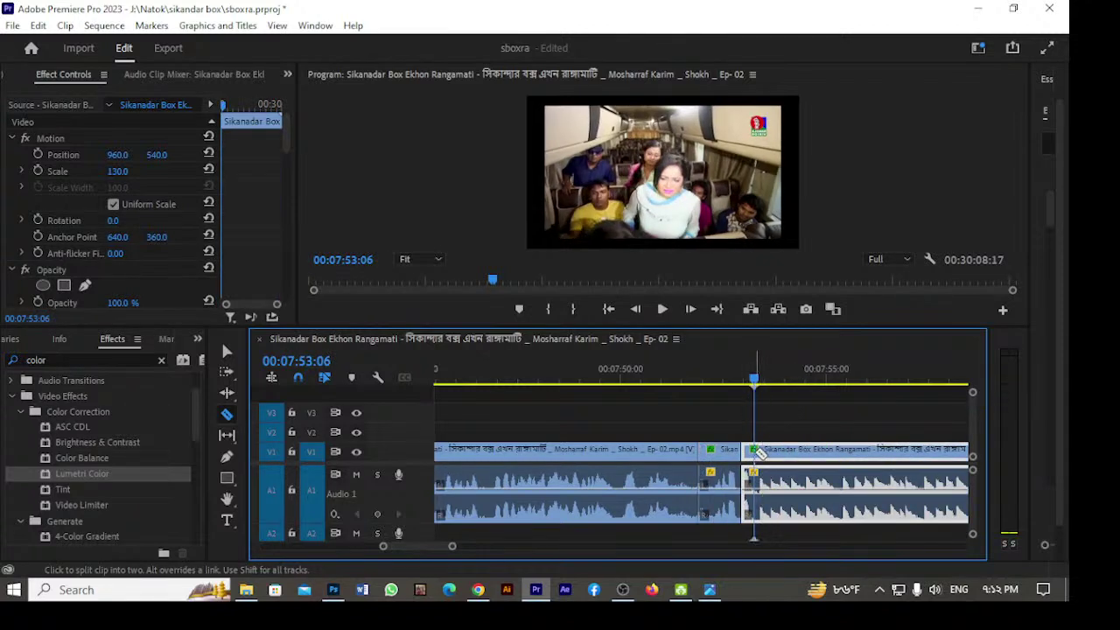
click(759, 452)
Split the clip at 00:07:59:16 and lower the audio level of the section between 00:07:53:06 and that cut.
key(space)
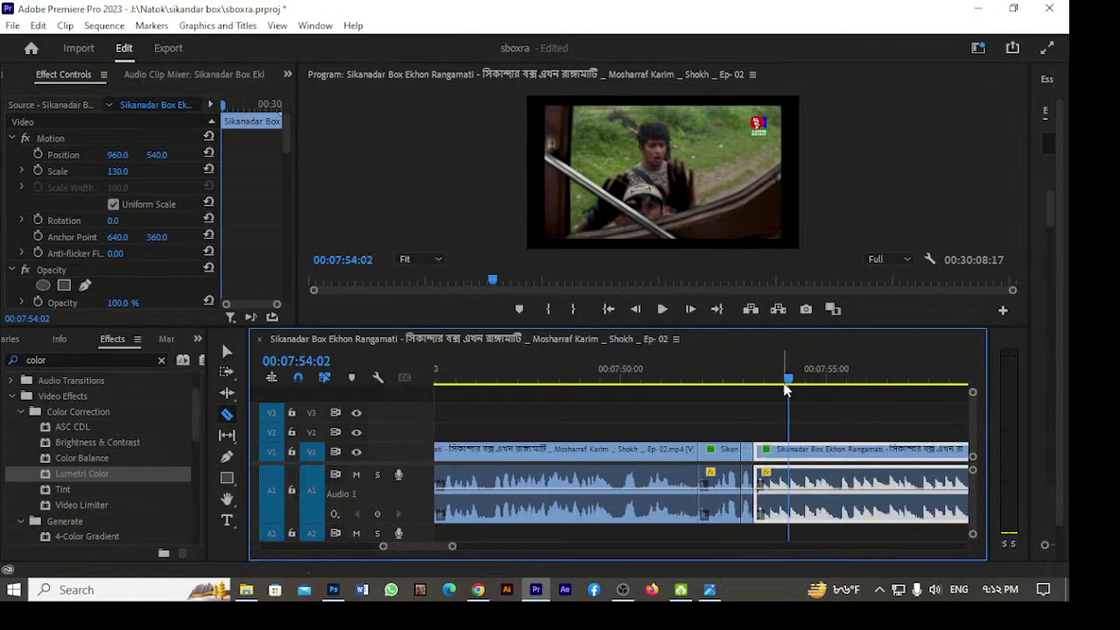
drag(788, 382, 758, 429)
key(space)
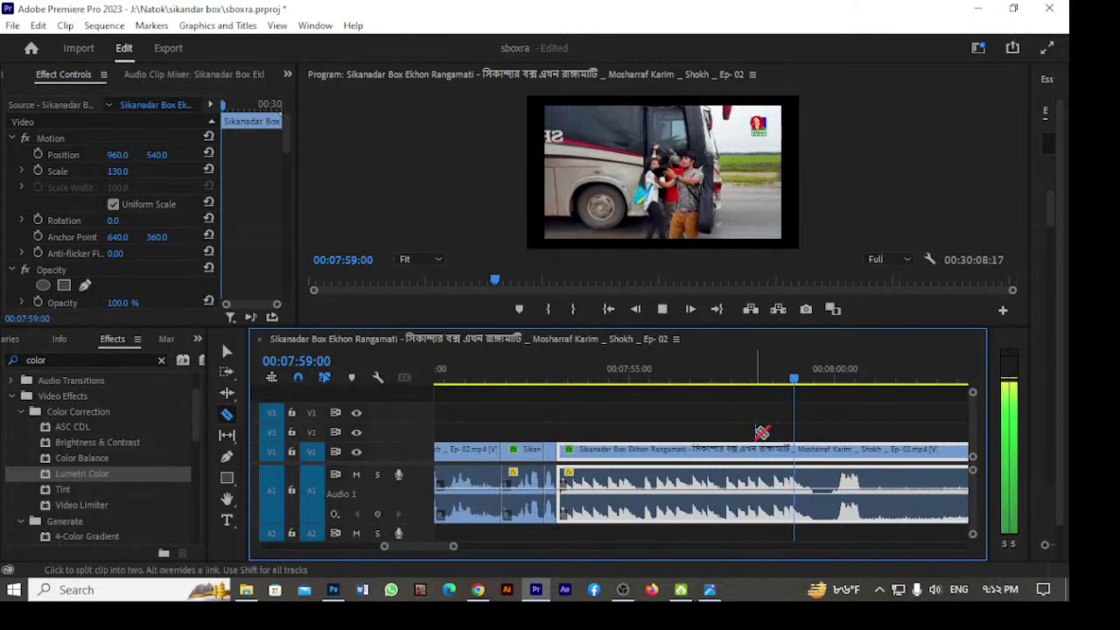
click(857, 389)
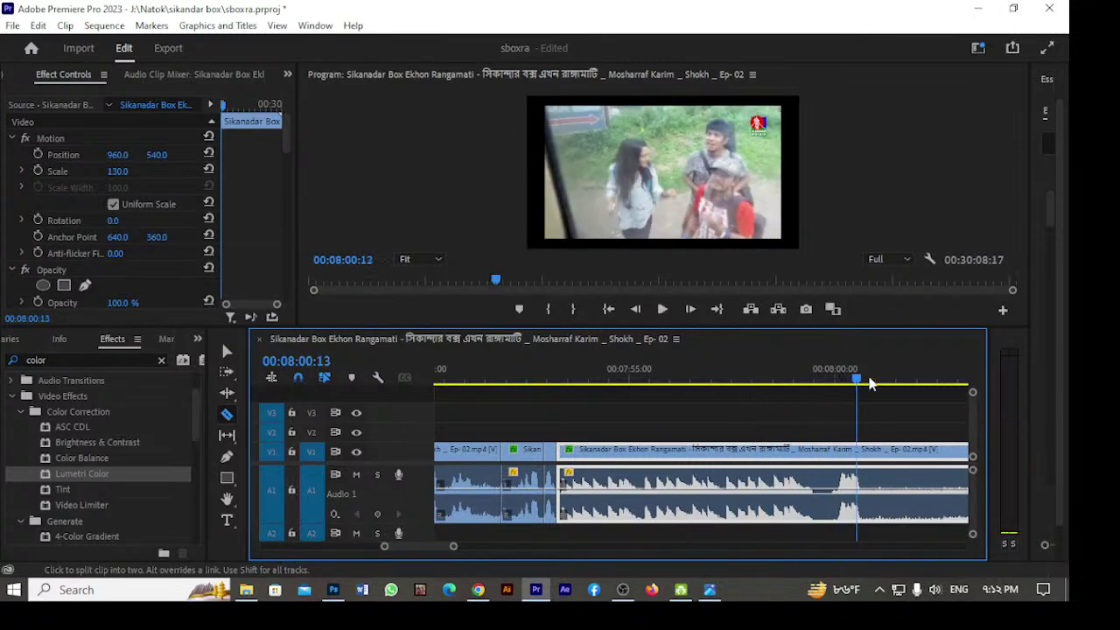
drag(858, 385, 822, 386)
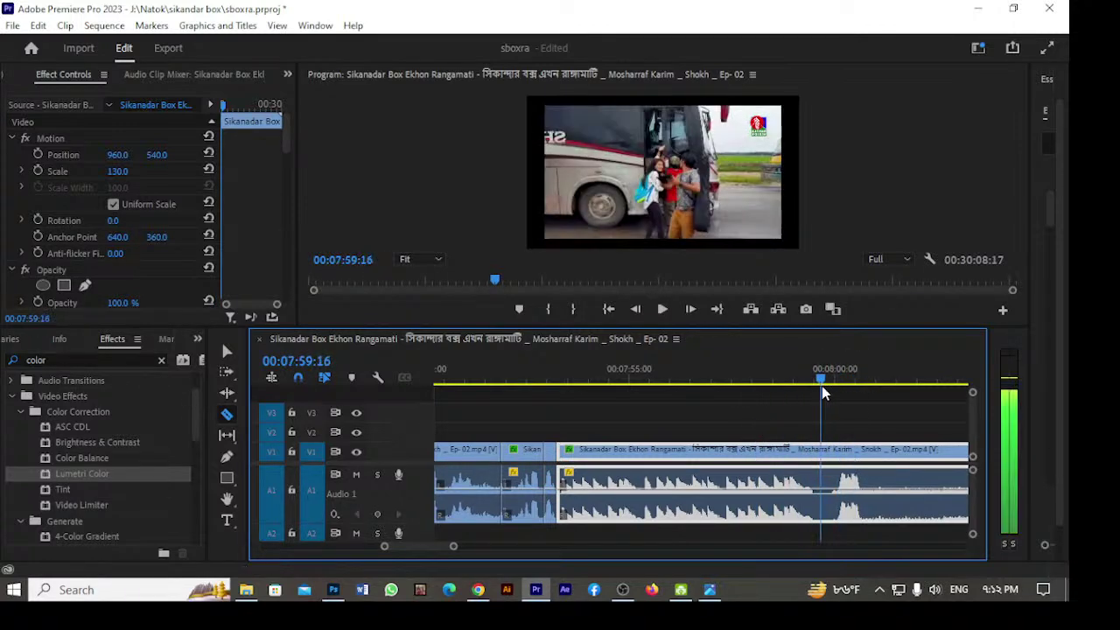
click(827, 485)
key(v)
drag(677, 491, 679, 522)
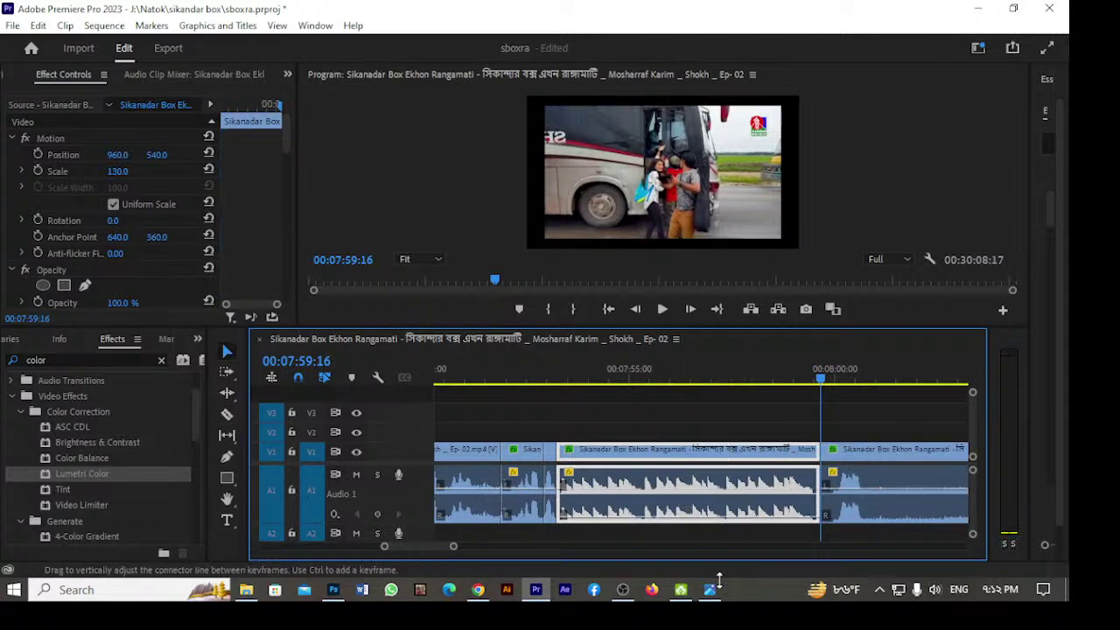
Ripple-delete 5 frames after 00:07:59:16, then split the clip at 00:08:00:15.
key(shift+Right)
key(space)
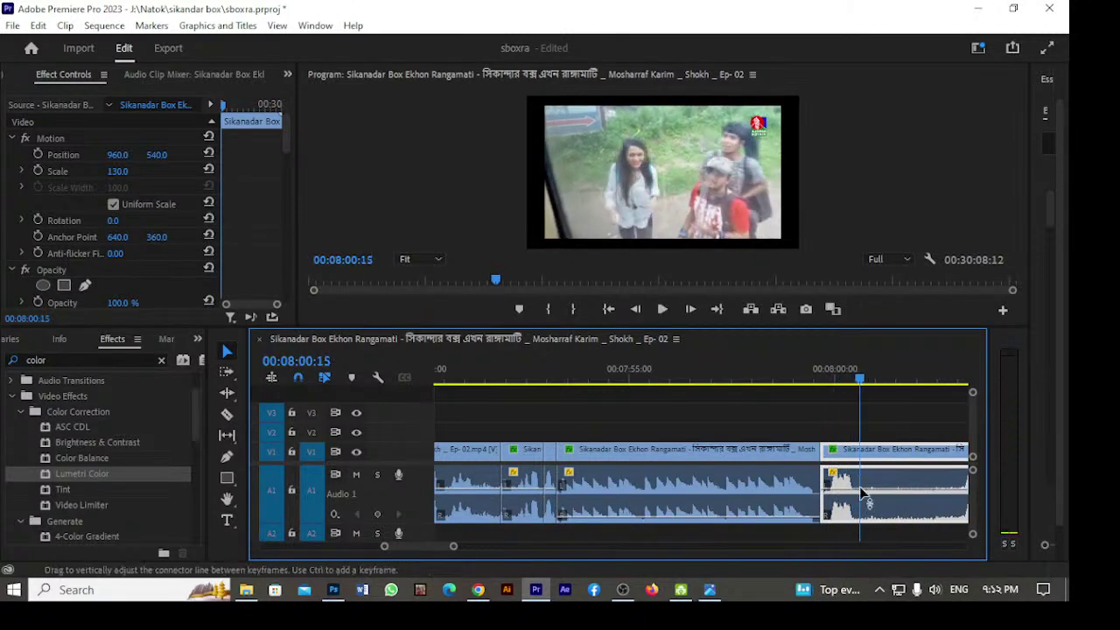
key(c)
click(862, 464)
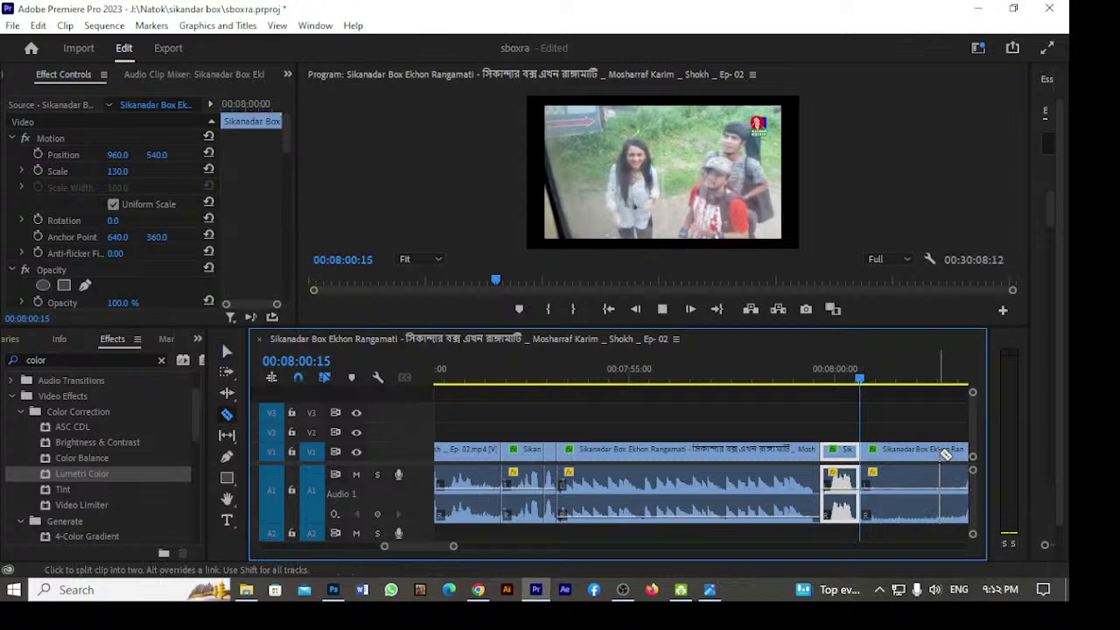
Ripple-delete the section of about two seconds after 00:08:00:15, then split the clip at 00:08:02:24.
key(space)
key(space)
key(space)
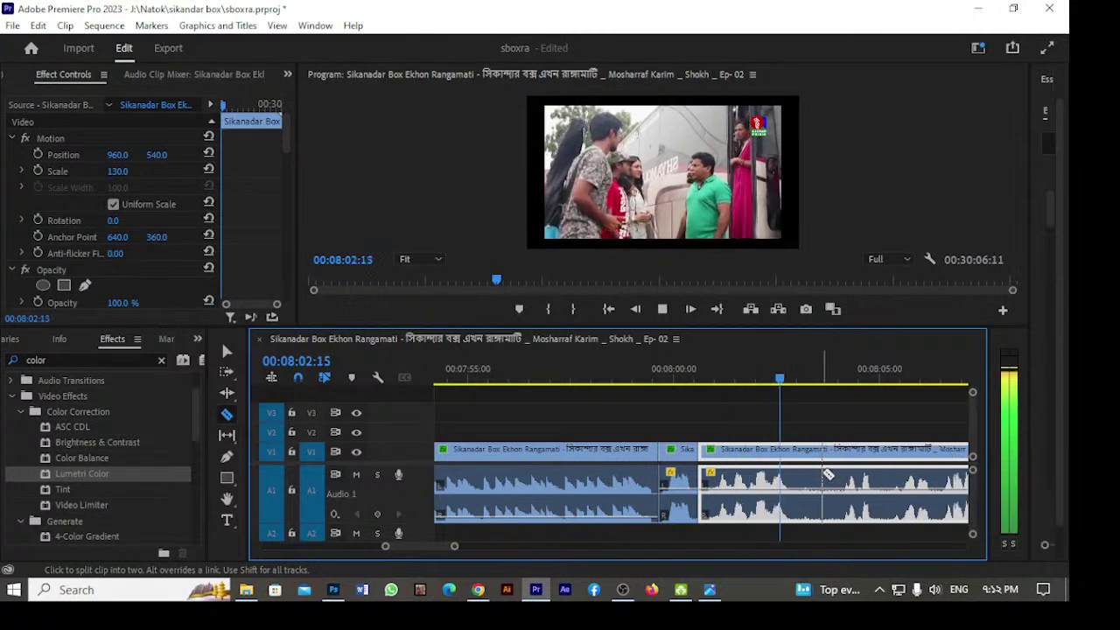
key(space)
key(ctrl+k)
Ripple-delete the section of about one second after 00:08:02:24 and split the clip at 00:08:03:20.
key(space)
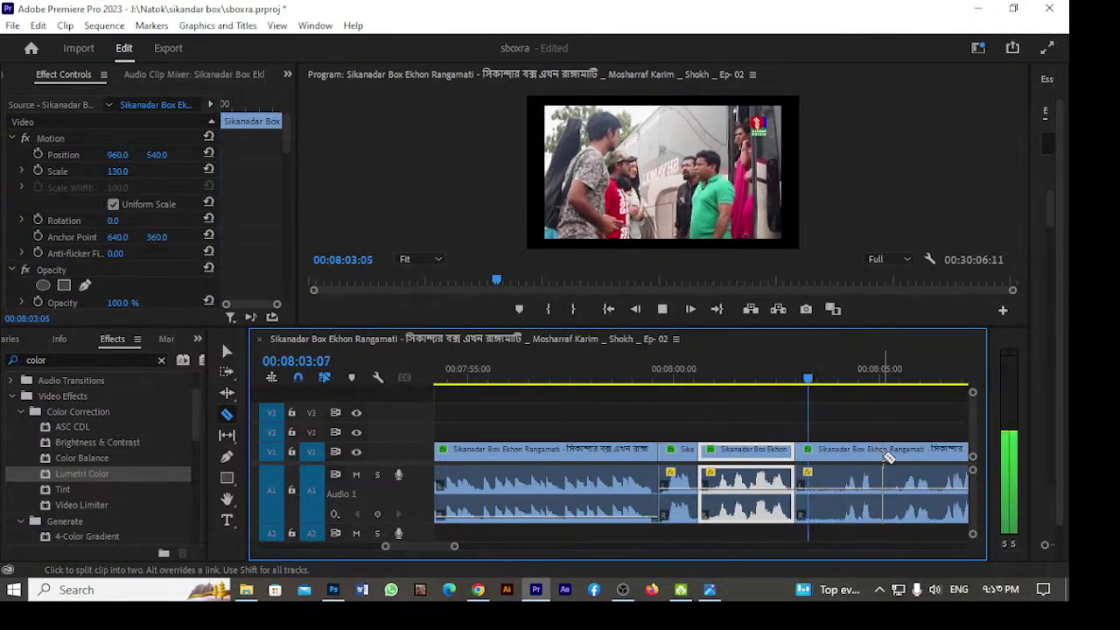
key(space)
key(d)
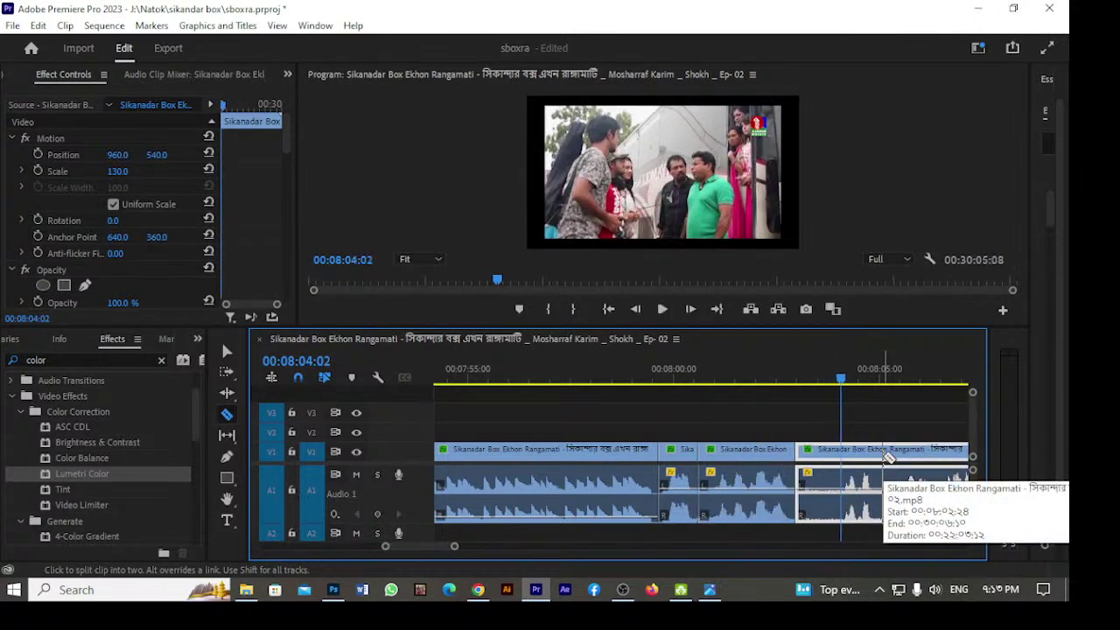
key(space)
key(space)
click(832, 480)
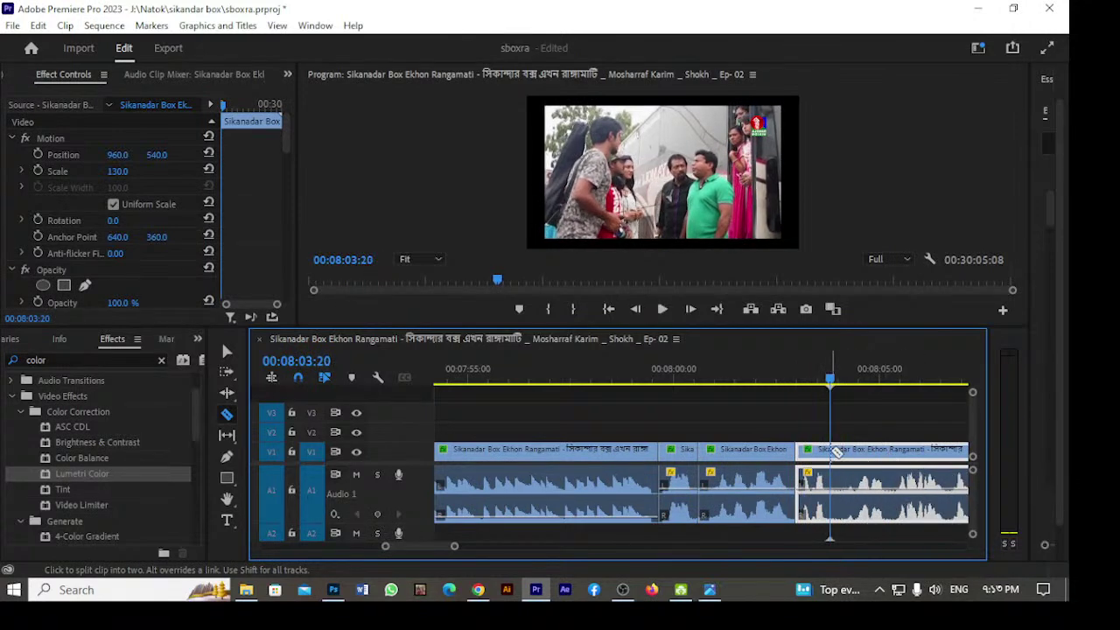
Ripple-delete about 15 frames after 00:08:03:20 and split the clip at 00:08:04:13.
key(space)
key(space)
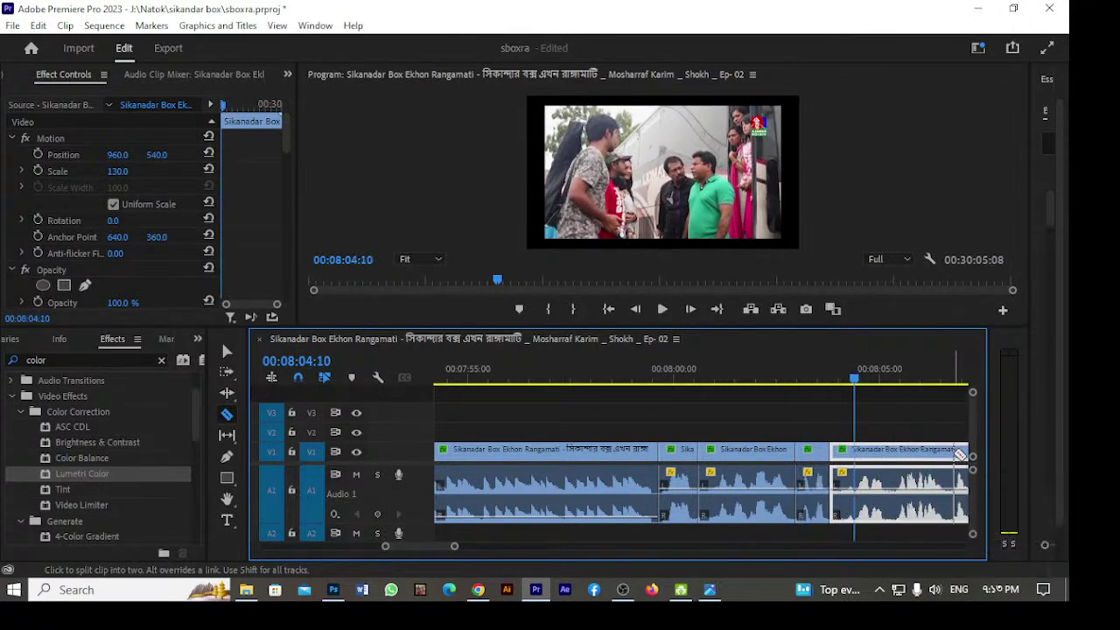
key(space)
key(space)
click(867, 456)
Ripple-delete about 8 frames after 00:08:04:13 and split the clip at 00:08:05:16.
key(space)
key(space)
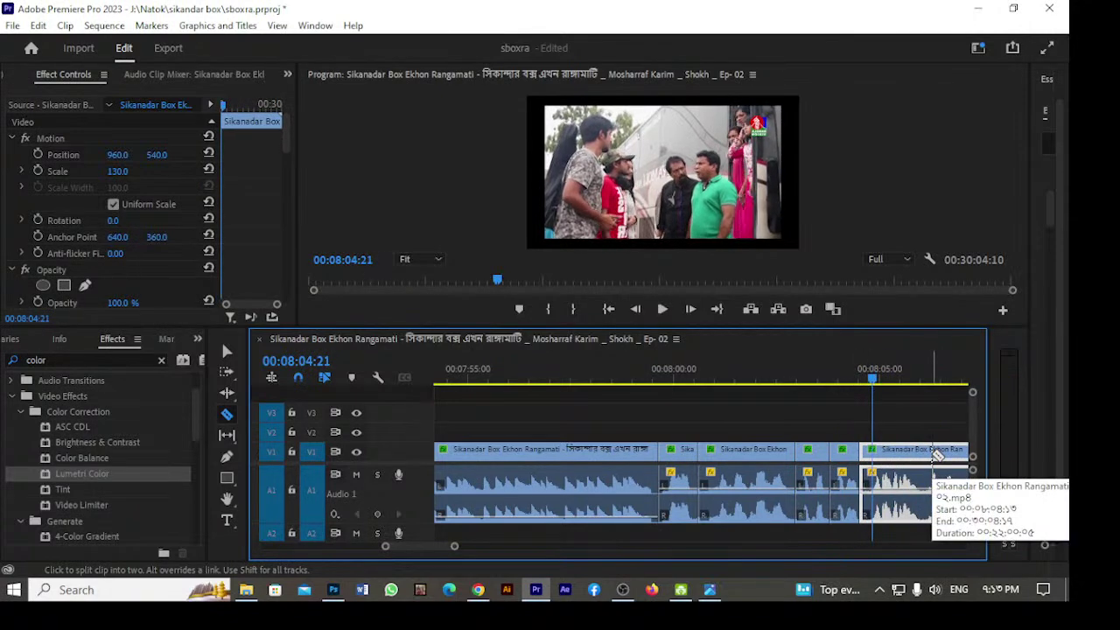
key(space)
key(space)
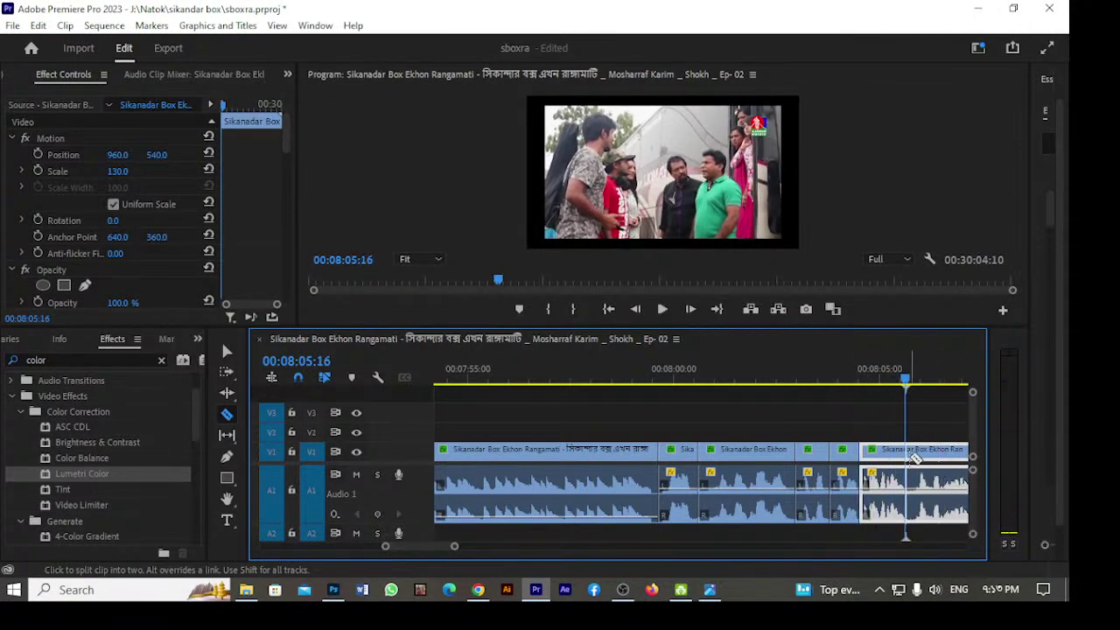
click(910, 456)
Ripple-delete 6 frames after 00:08:05:16 and split the clip at 00:08:08:07.
key(space)
key(space)
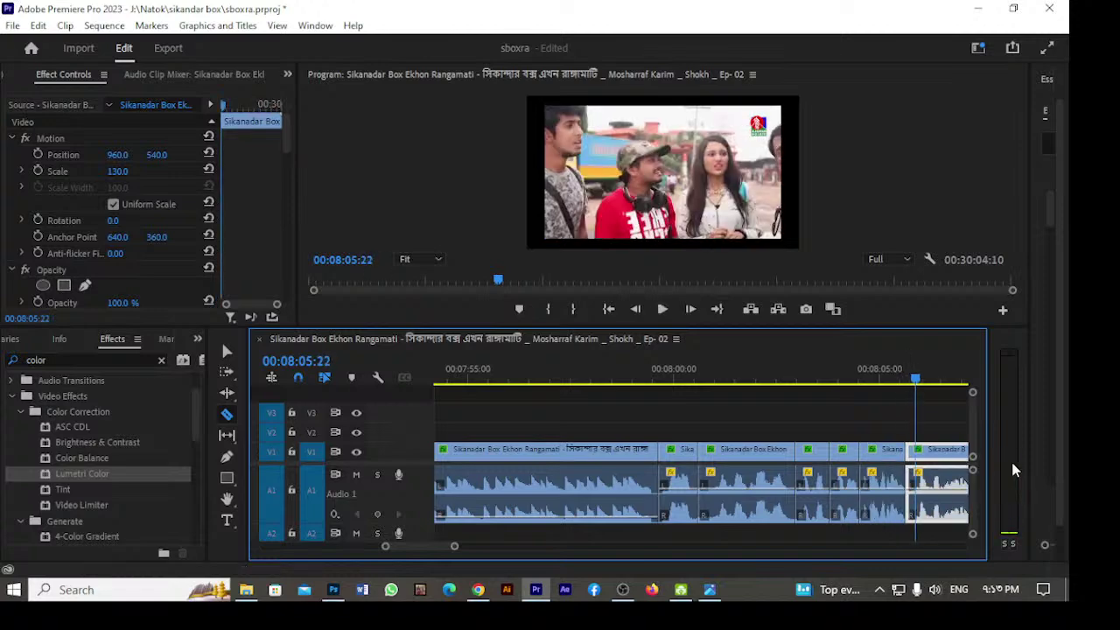
key(space)
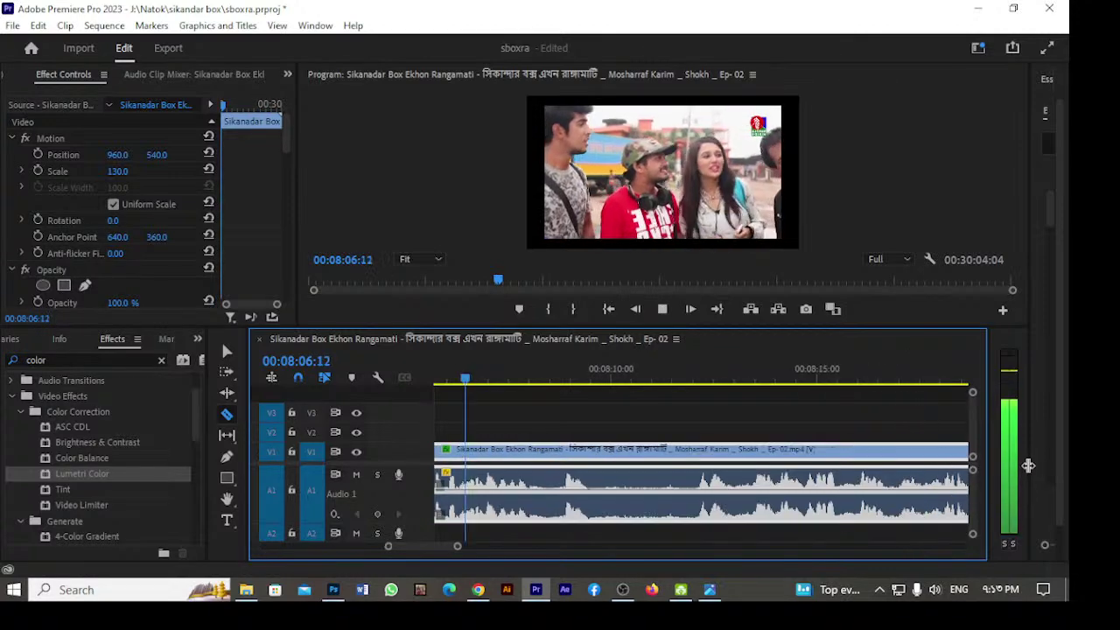
key(space)
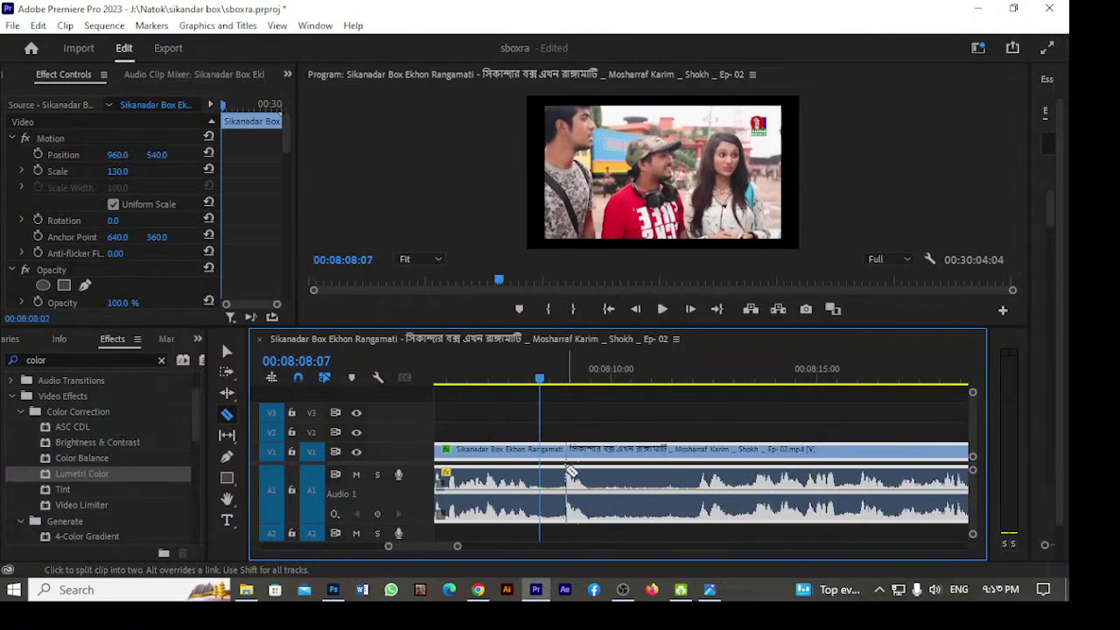
click(547, 455)
Ripple-delete 13 frames after 00:08:08:07 and split the clip at 00:08:09:00.
key(space)
key(space)
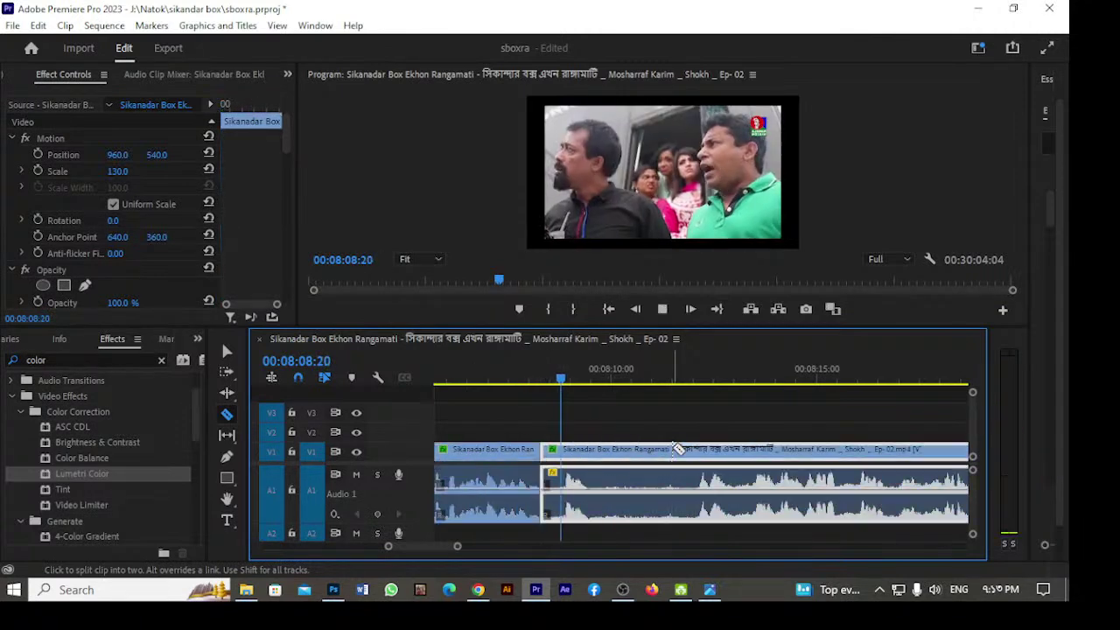
key(Up)
key(space)
key(space)
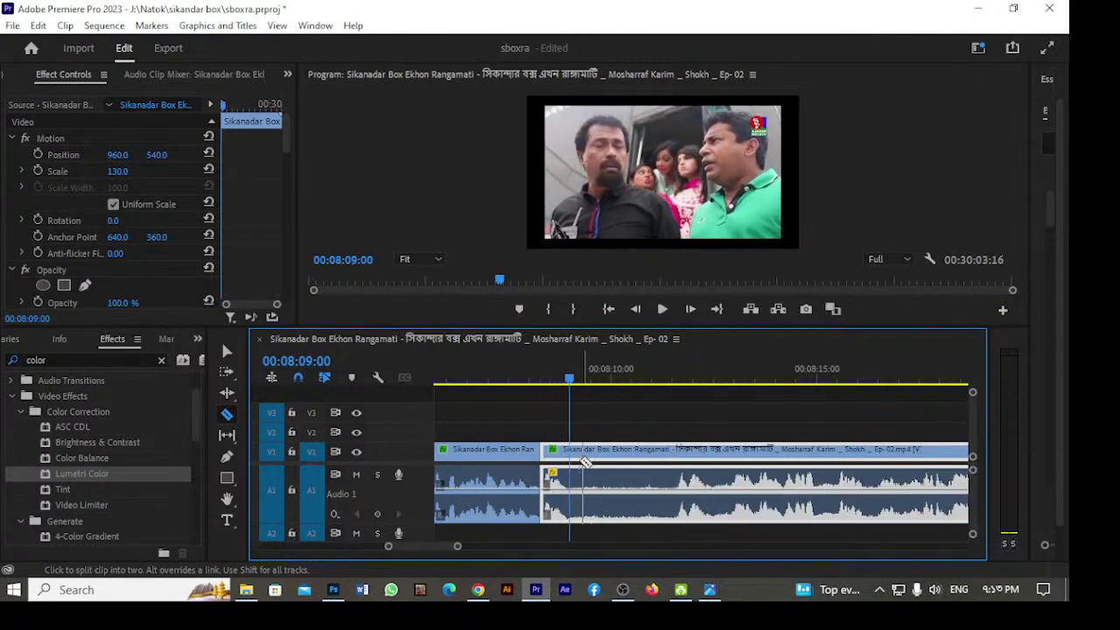
click(570, 452)
Ripple-delete the section of about two and a half seconds after 00:08:09:00.
key(space)
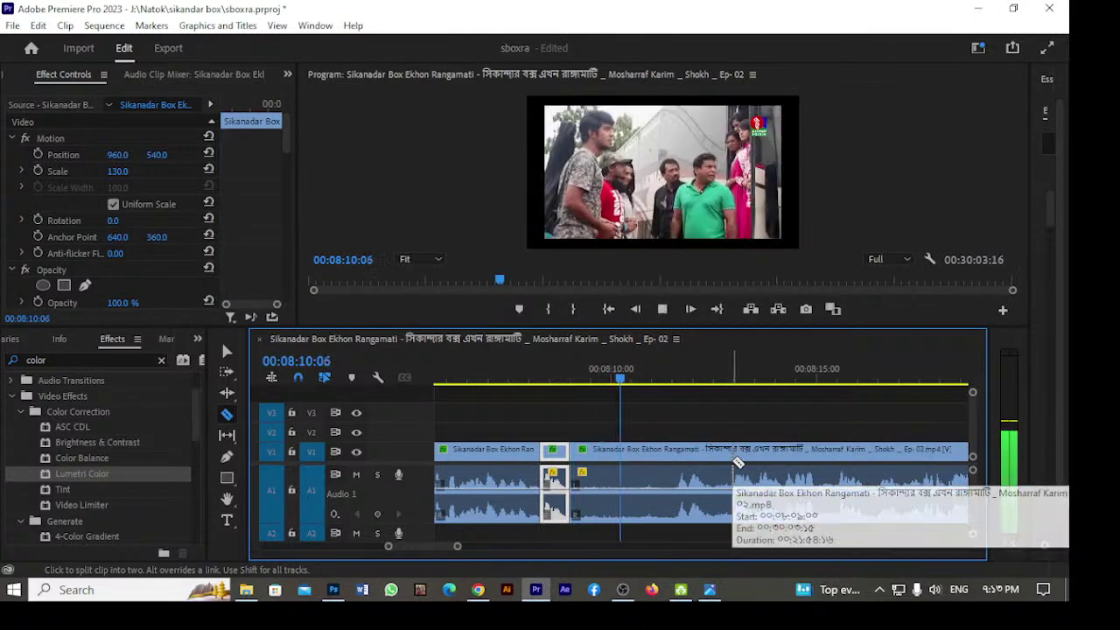
key(space)
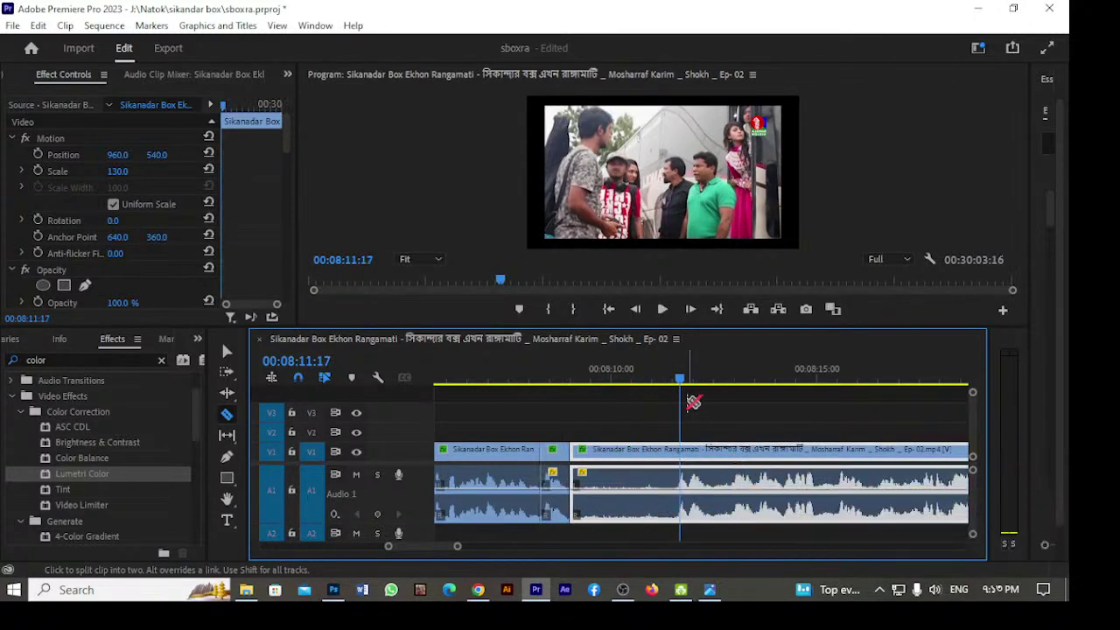
drag(683, 387, 673, 387)
key(Up)
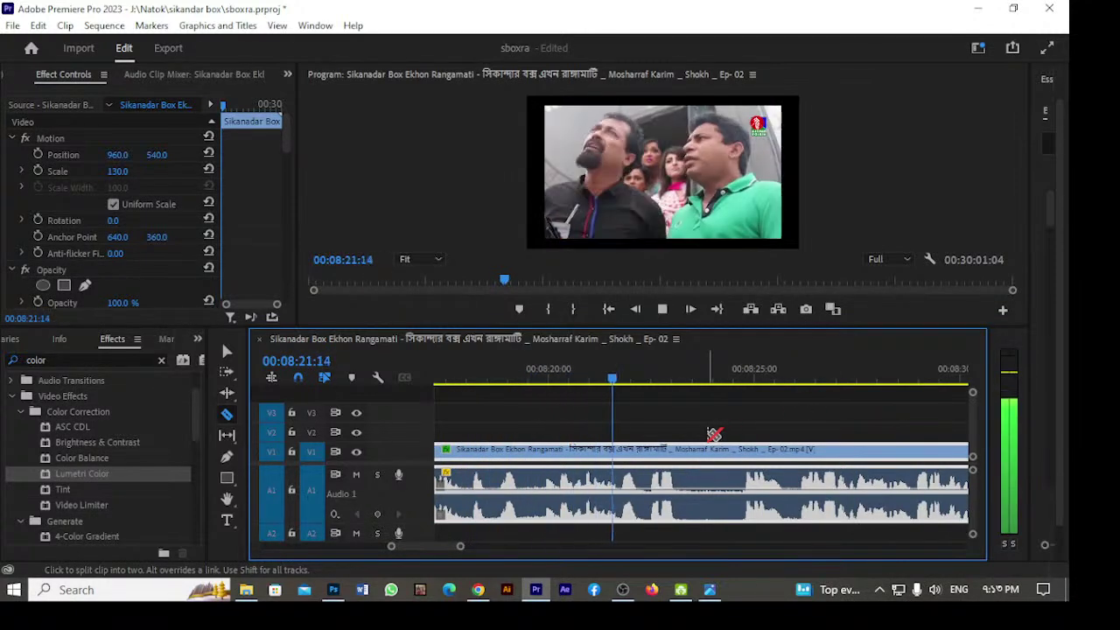
Review the footage through to the end of the scene and split the clip at 00:09:44:02.
key(space)
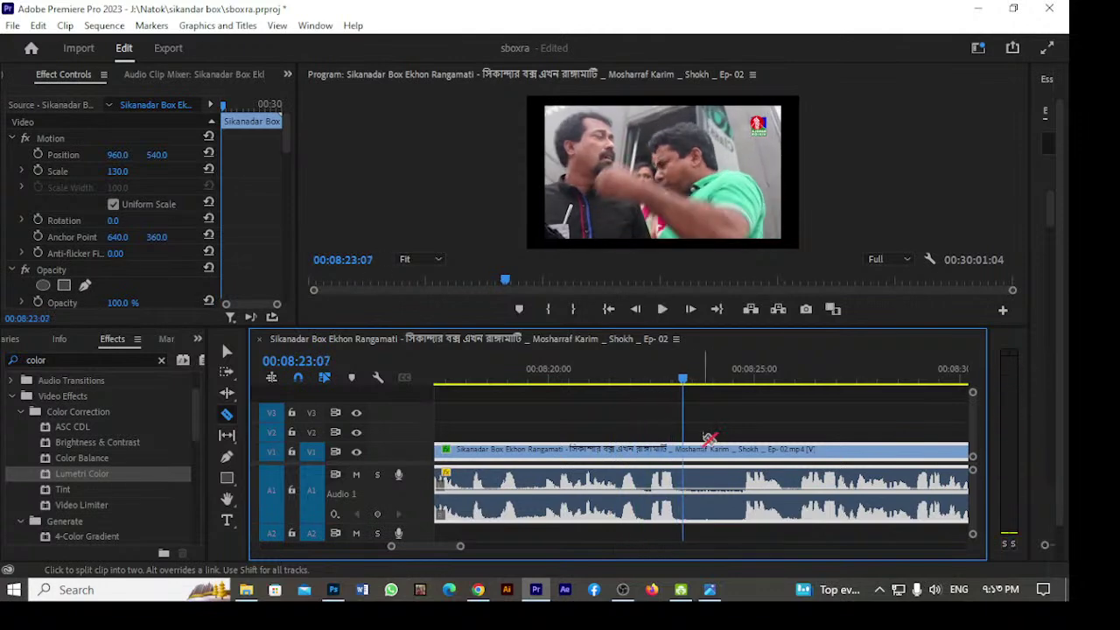
key(space)
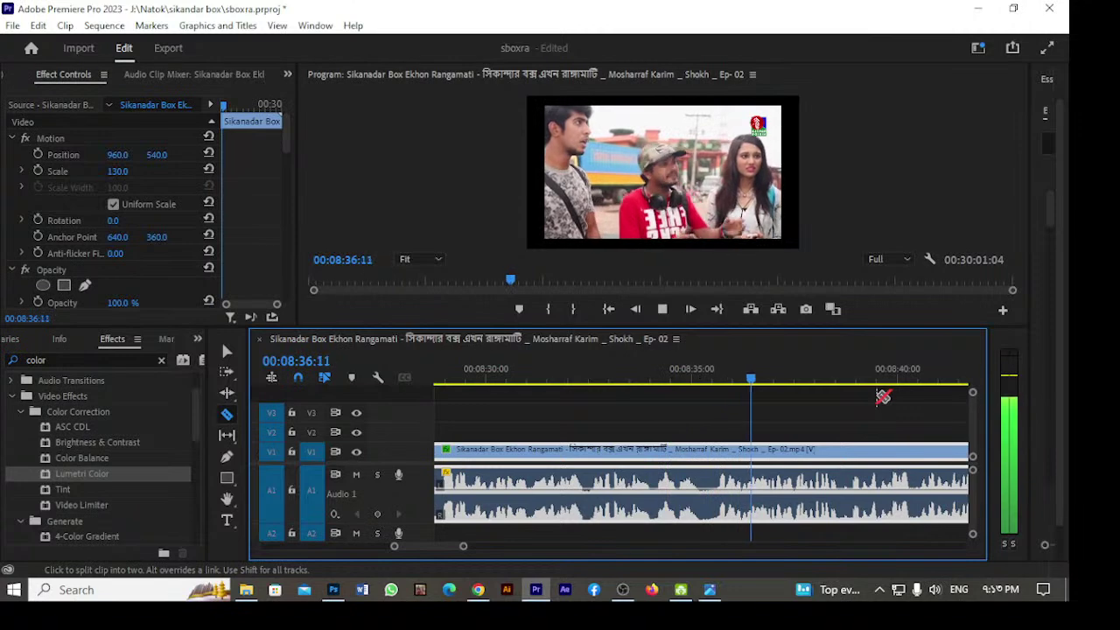
key(space)
drag(809, 387, 1039, 401)
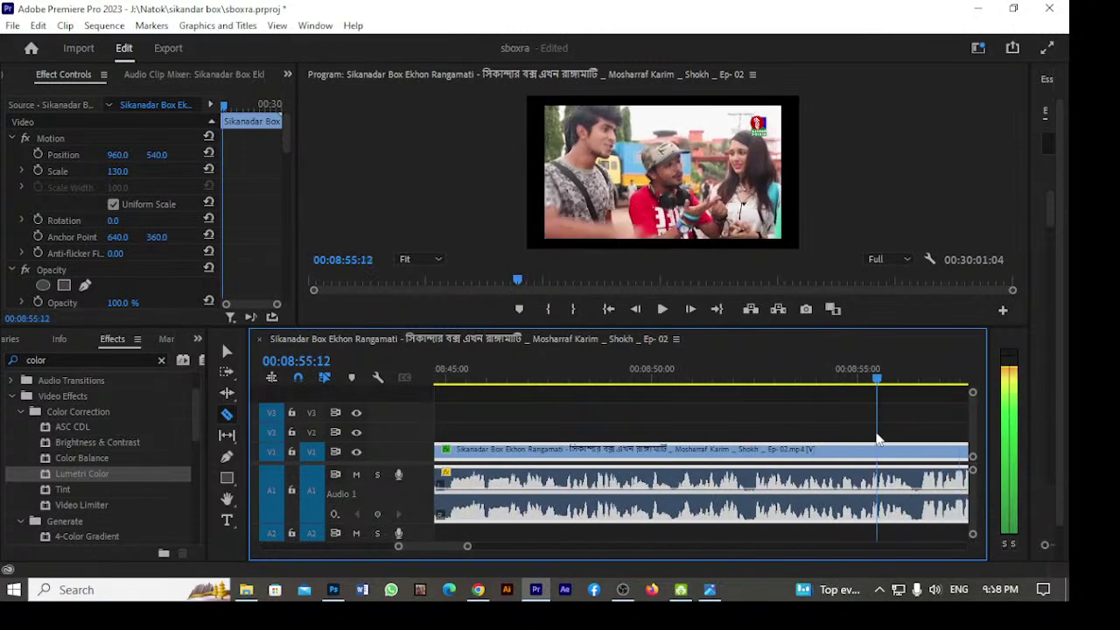
drag(882, 442, 952, 477)
drag(840, 488, 670, 493)
key(space)
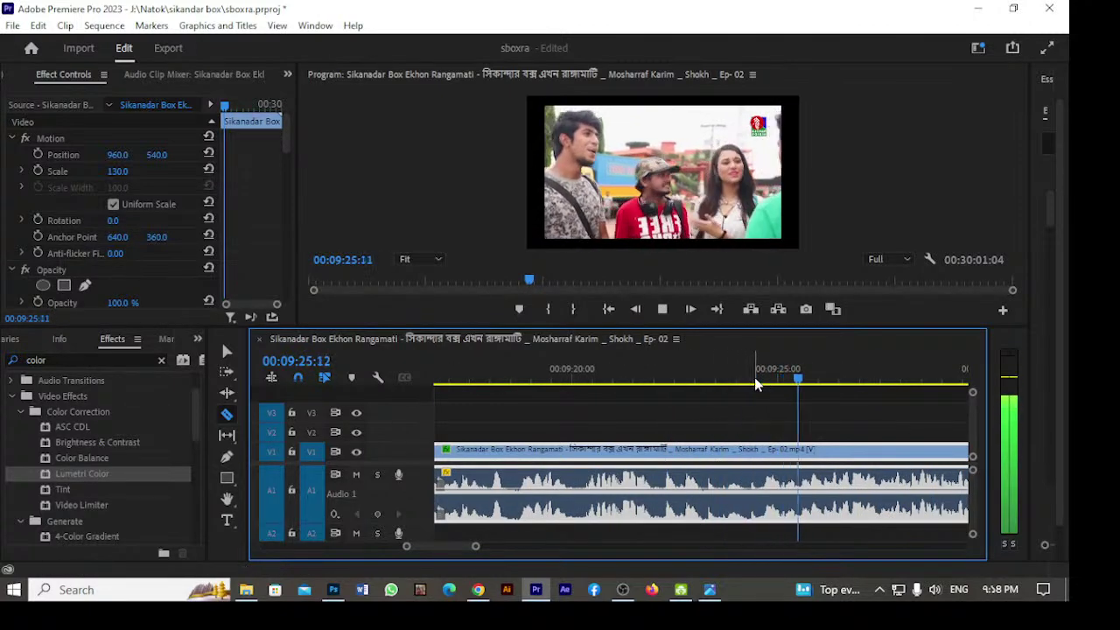
drag(855, 383, 969, 389)
key(space)
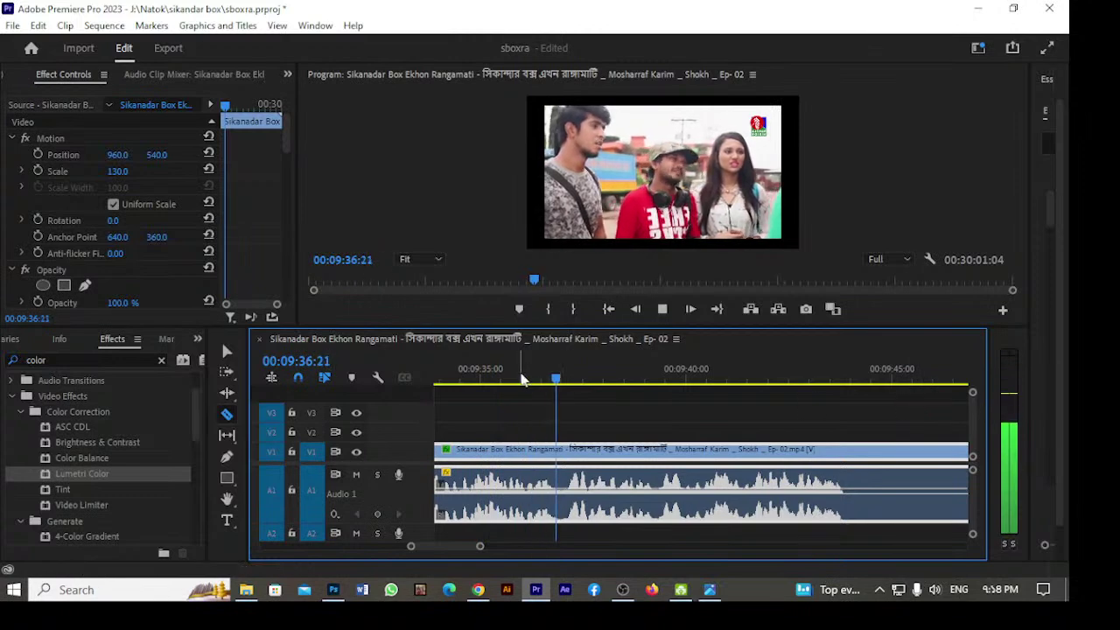
key(space)
click(719, 398)
key(space)
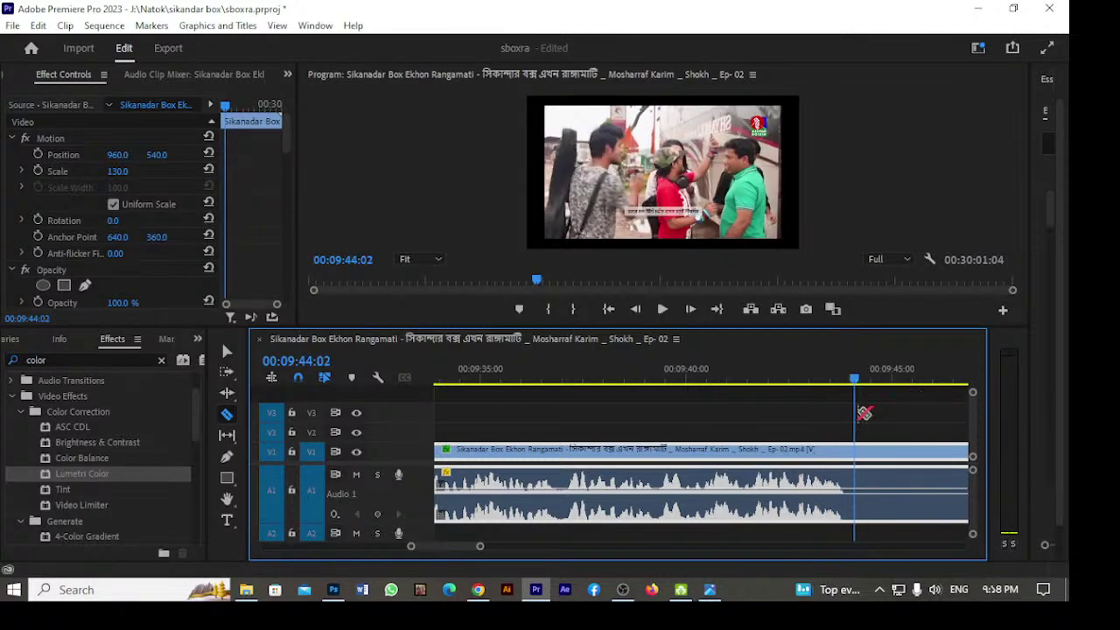
click(854, 453)
Move the remaining clip after the 00:09:44:02 cut along the timeline to start at about 00:21:00:00, leaving a gap after the edited clips.
key(space)
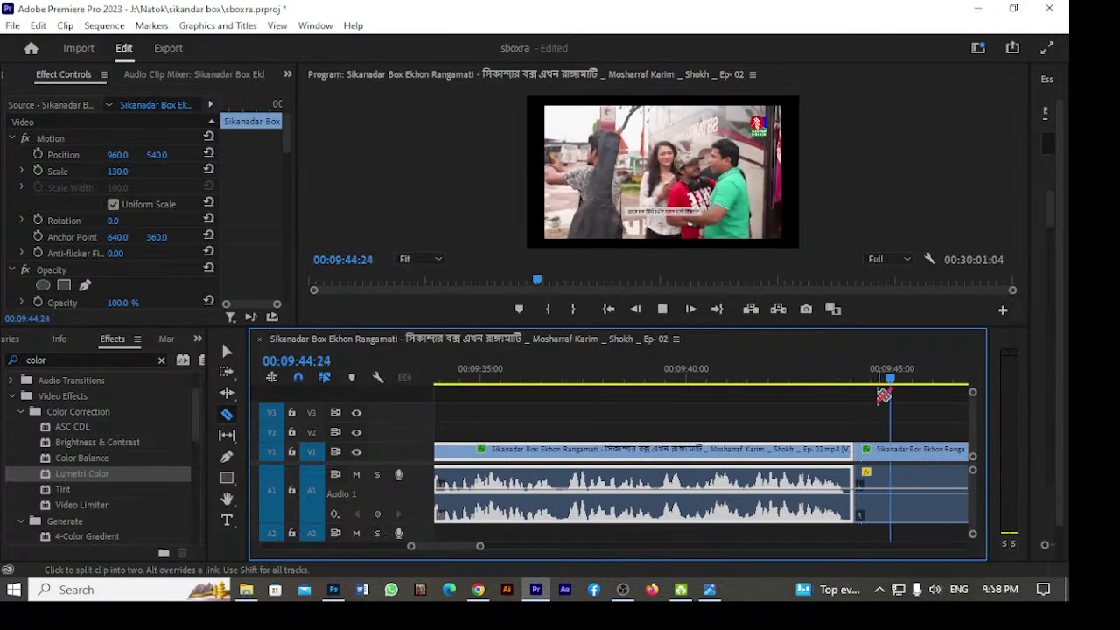
key(minus)
key(minus)
key(minus)
key(minus)
key(minus)
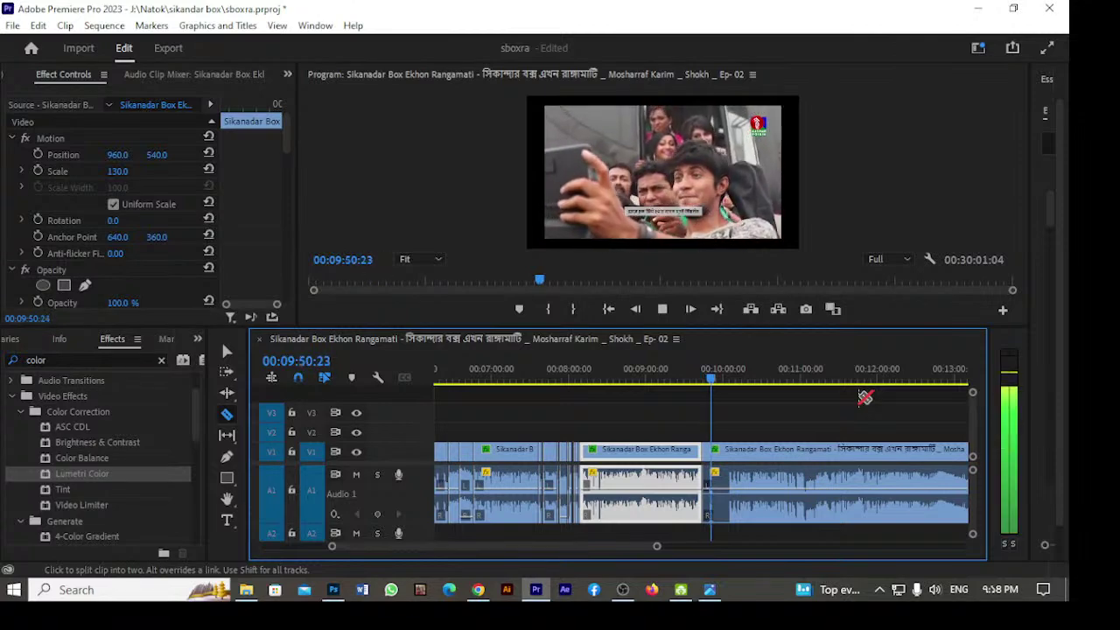
key(space)
key(v)
click(843, 448)
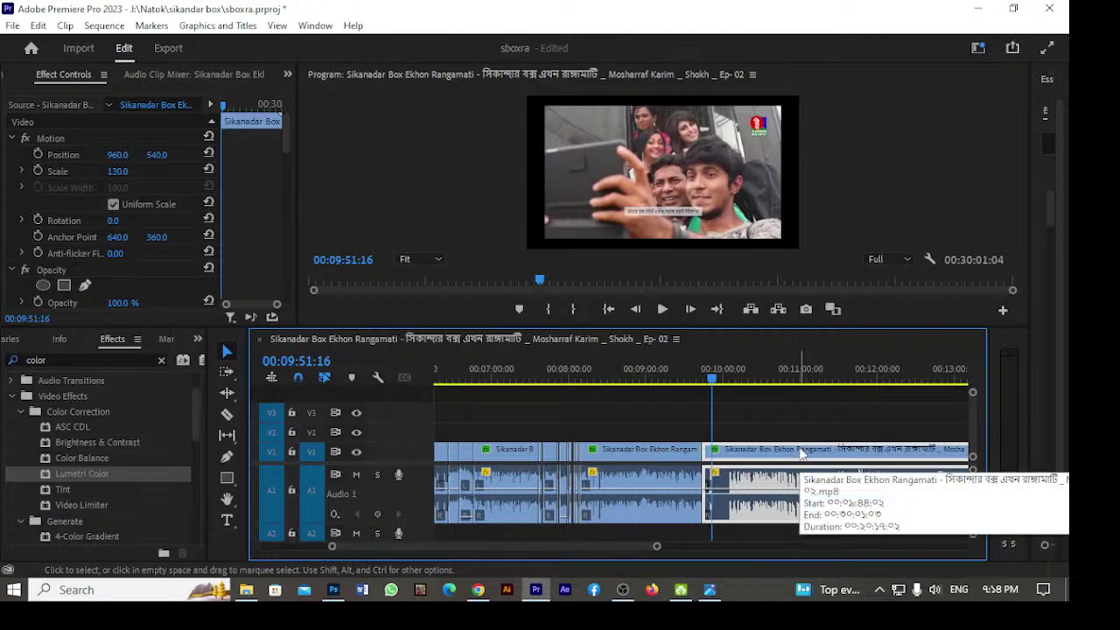
drag(801, 452, 936, 455)
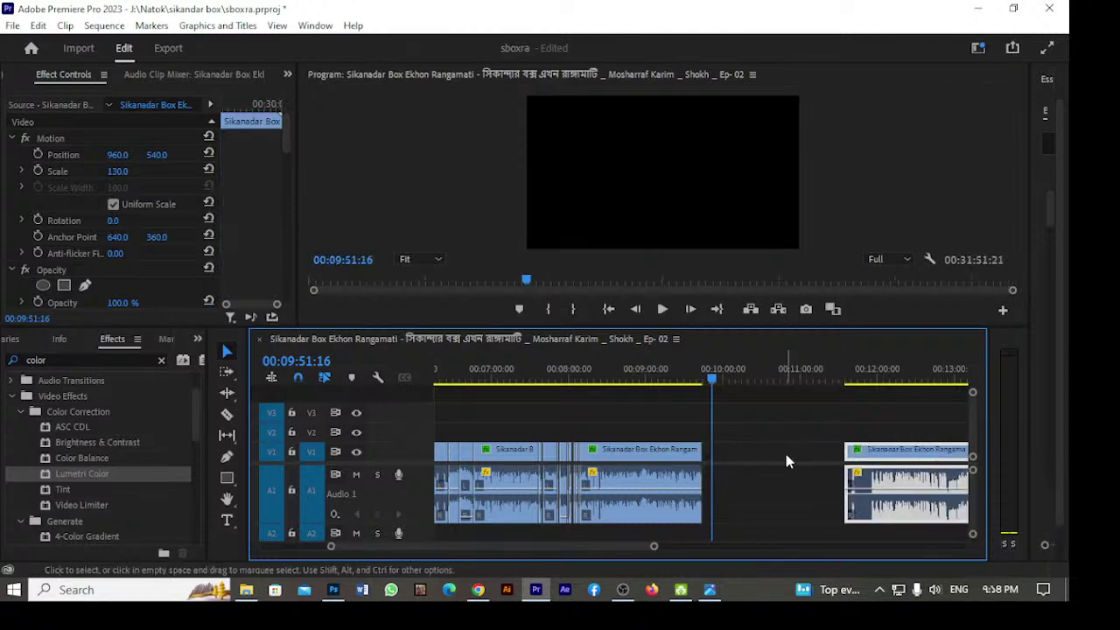
click(786, 461)
key(backslash)
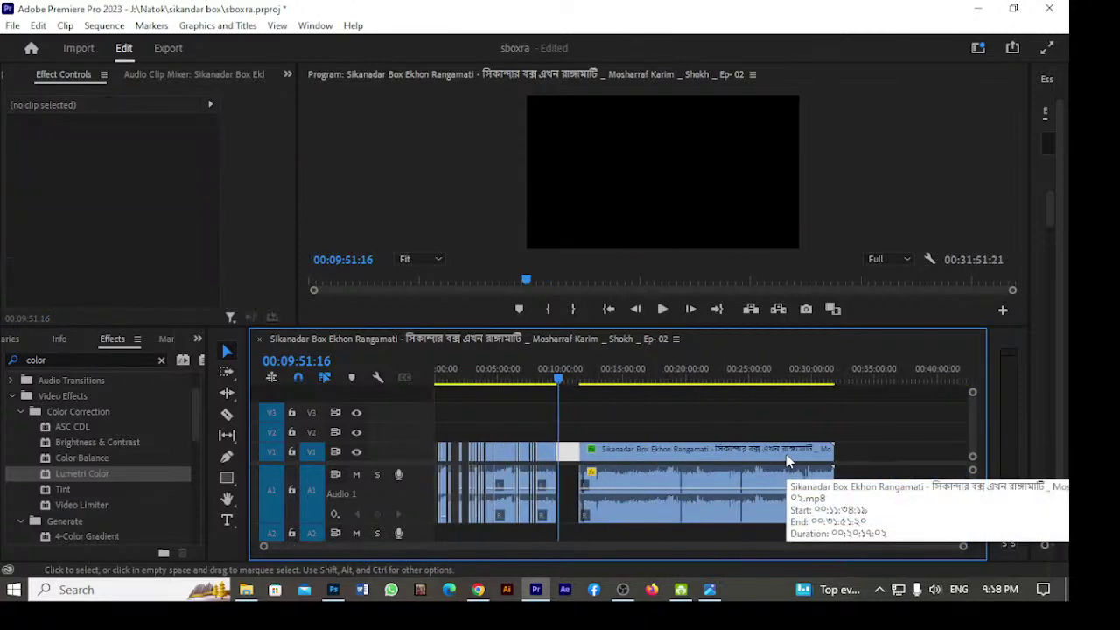
drag(723, 452, 793, 452)
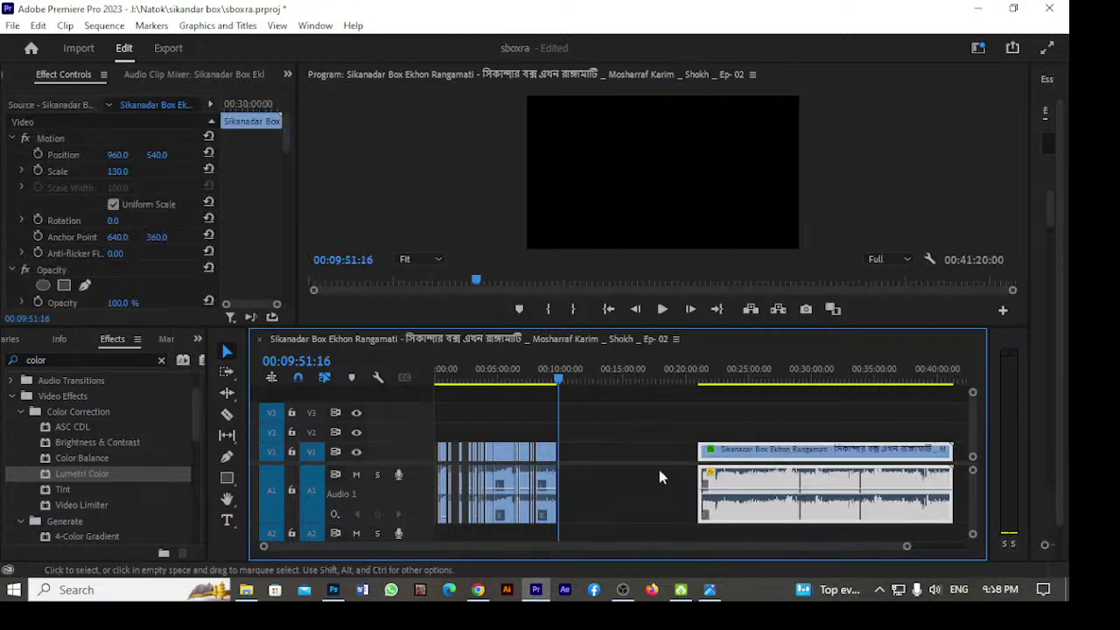
Return the playhead to the start of the sequence and collapse the height of the Audio 1 track.
key(Home)
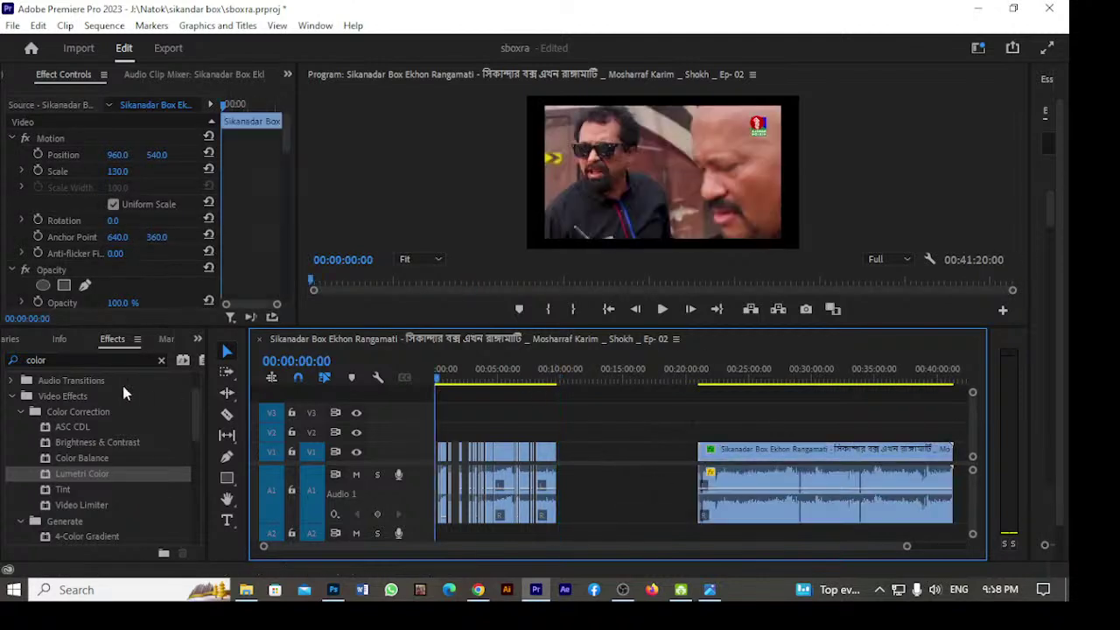
drag(622, 415, 390, 460)
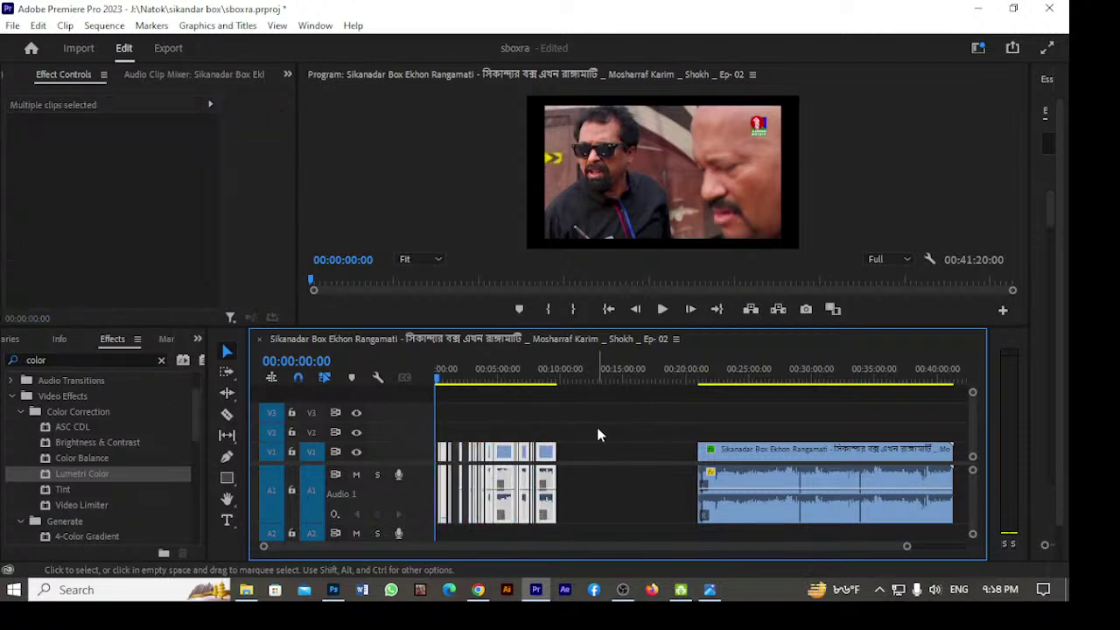
double_click(418, 479)
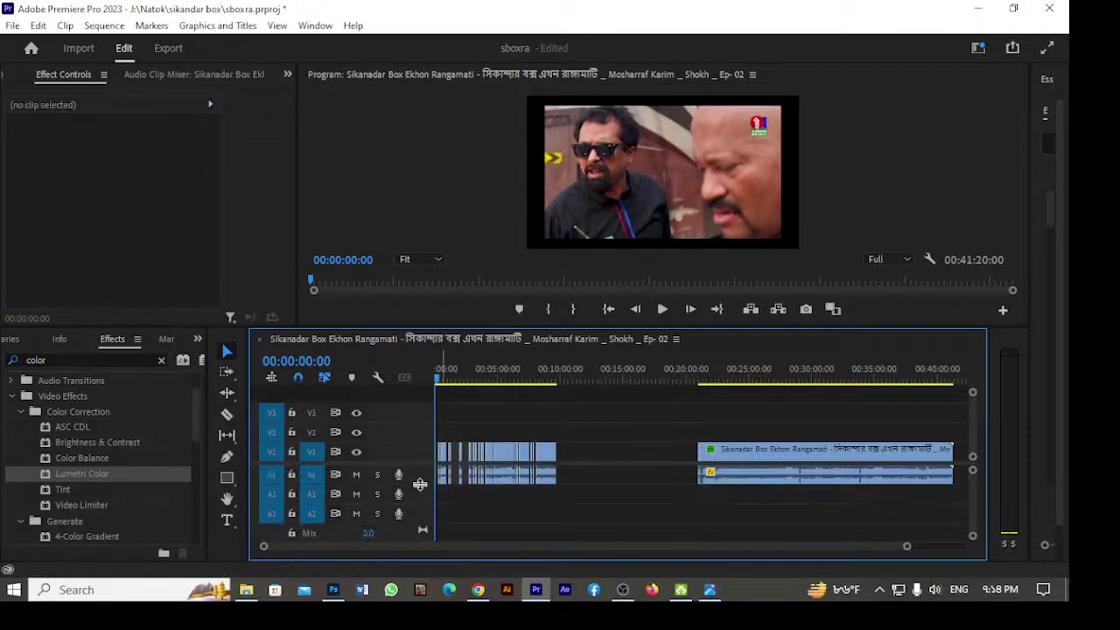
Switch to Chrome and open Meta Business Suite at business.facebook.com in the tab showing the YouTube video downloader.
click(479, 590)
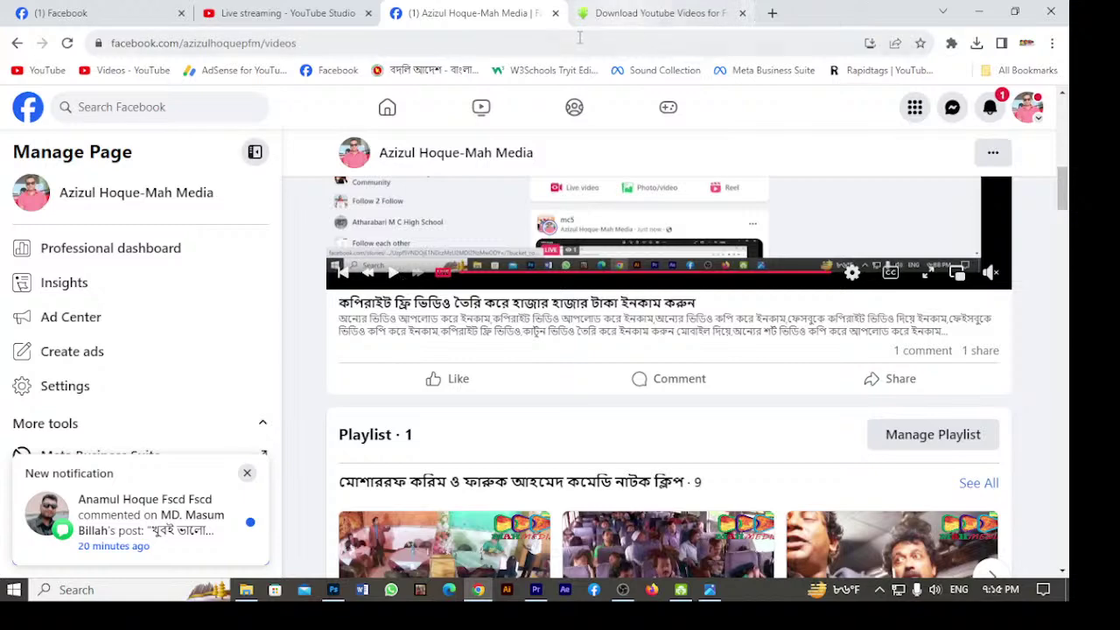
click(610, 19)
click(596, 43)
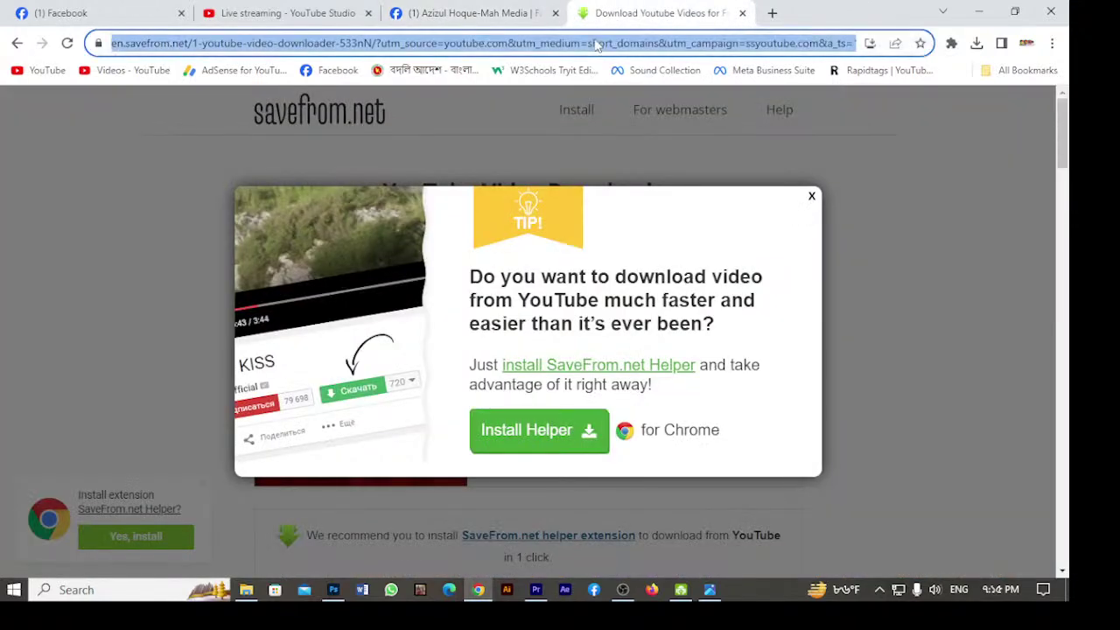
text(bu)
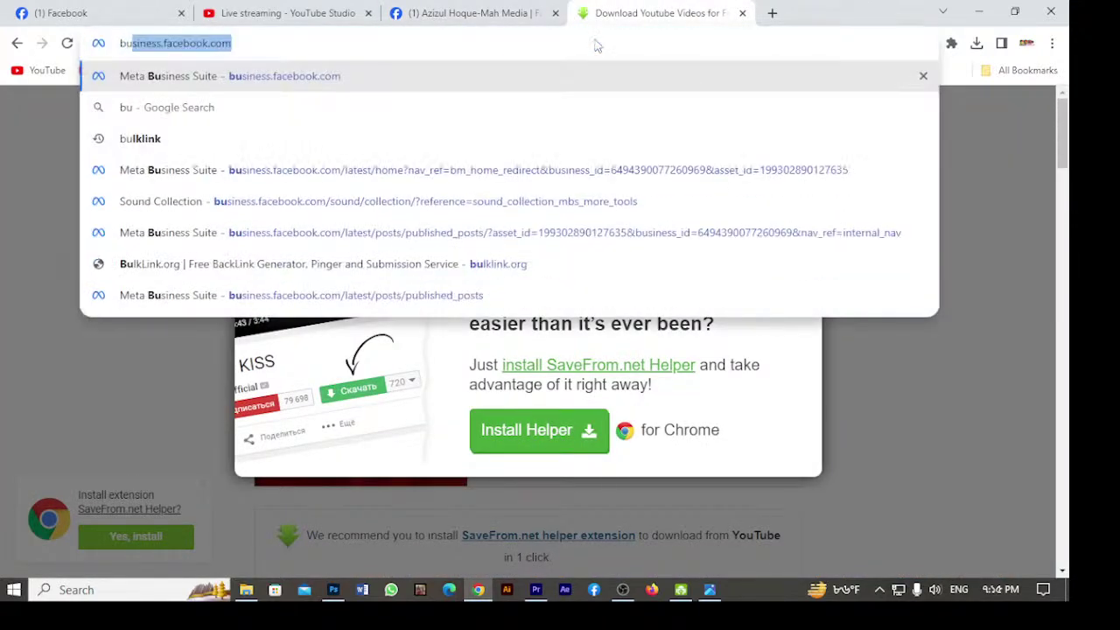
key(Return)
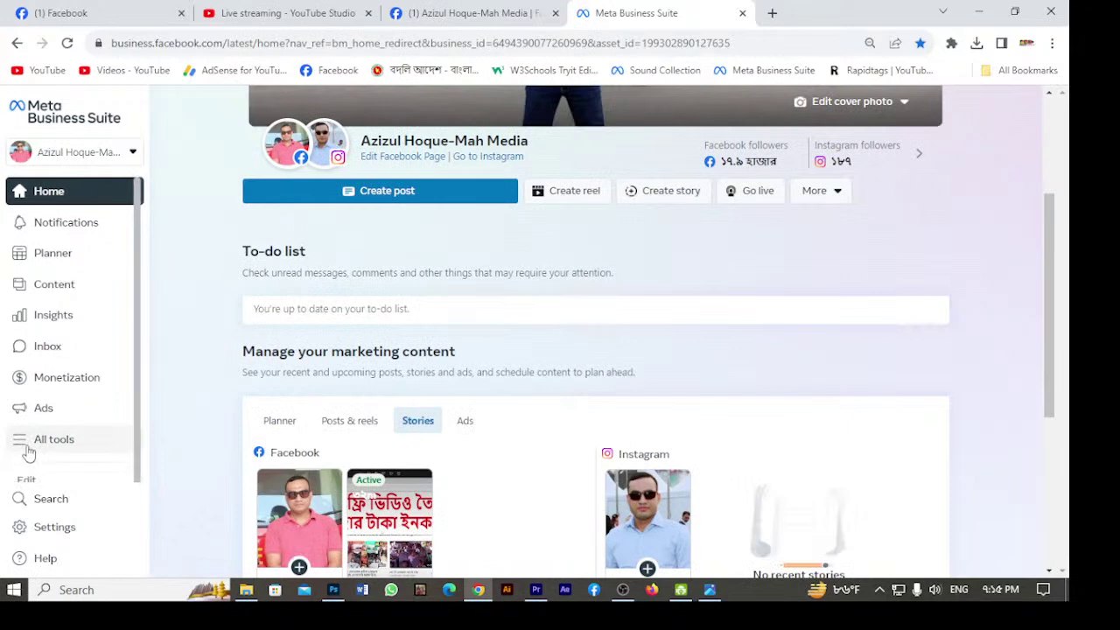
Open Sound Collection from the full list of Business Suite tools.
click(28, 448)
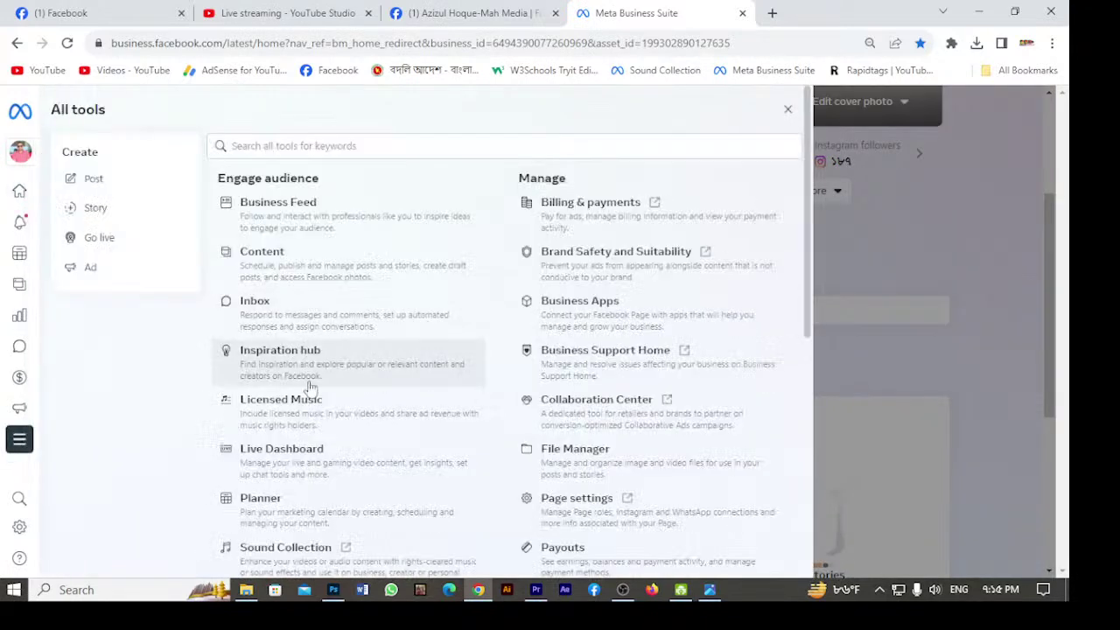
scroll(307, 387, down, 4)
click(271, 249)
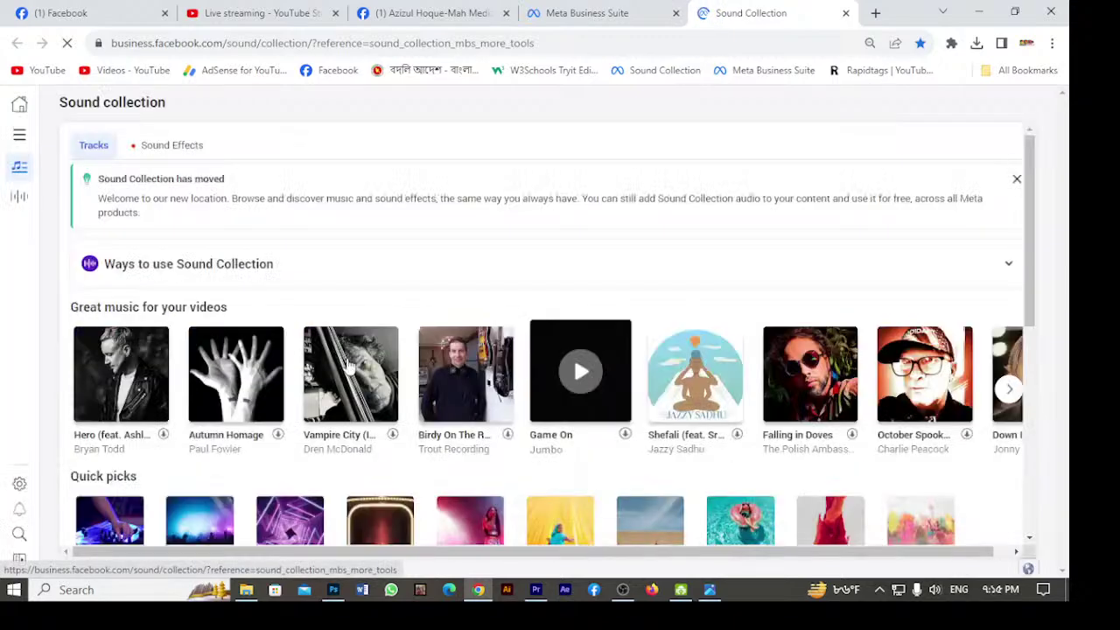
Preview Zombie Twist Rave, Luminous Matter, Halloween Night, No Complaints, Witch and Toronto in the track list, and check the desktop audio level in OBS.
scroll(258, 365, down, 8)
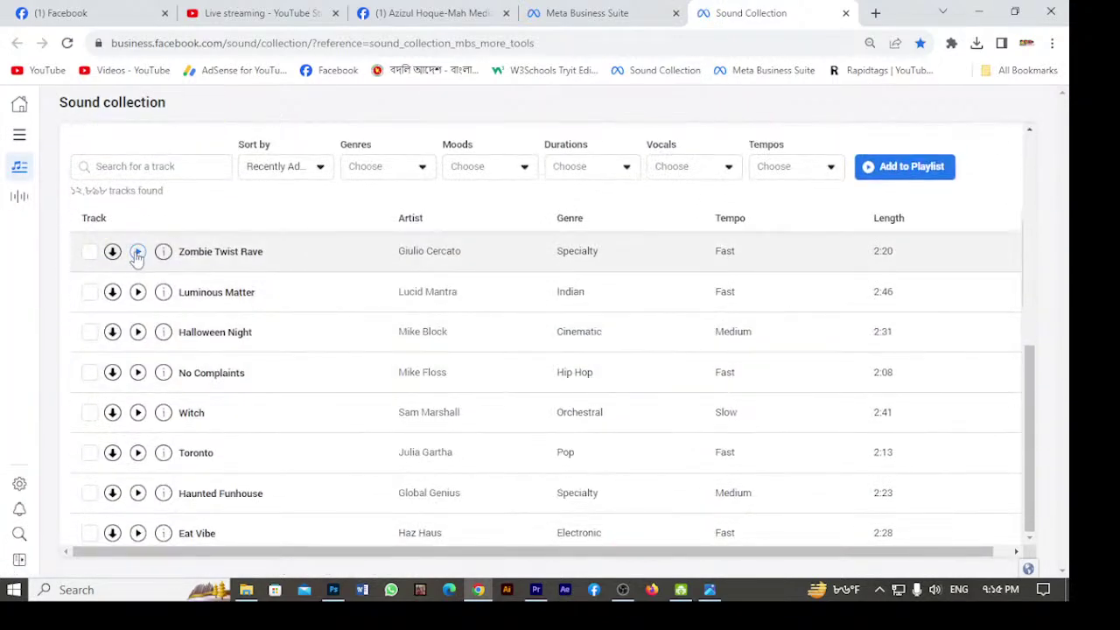
click(137, 251)
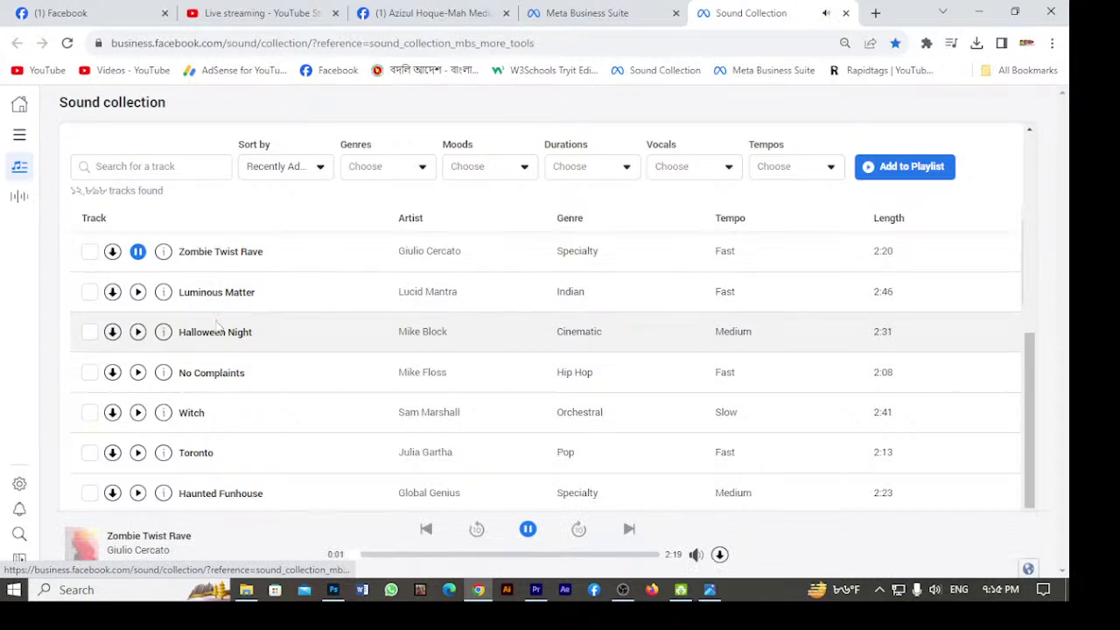
click(137, 292)
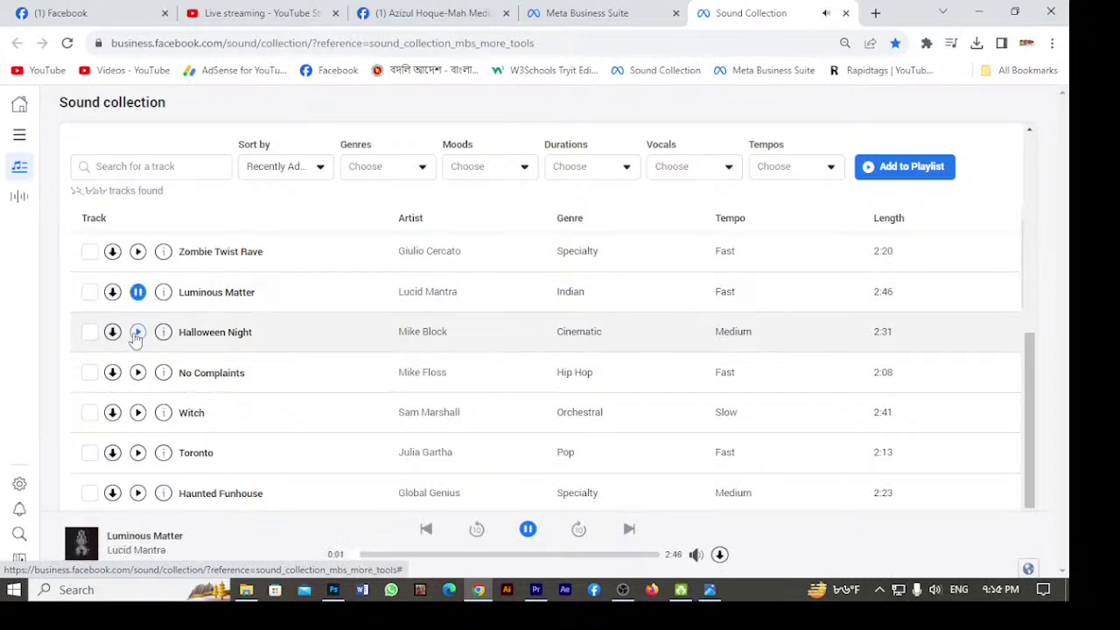
click(138, 332)
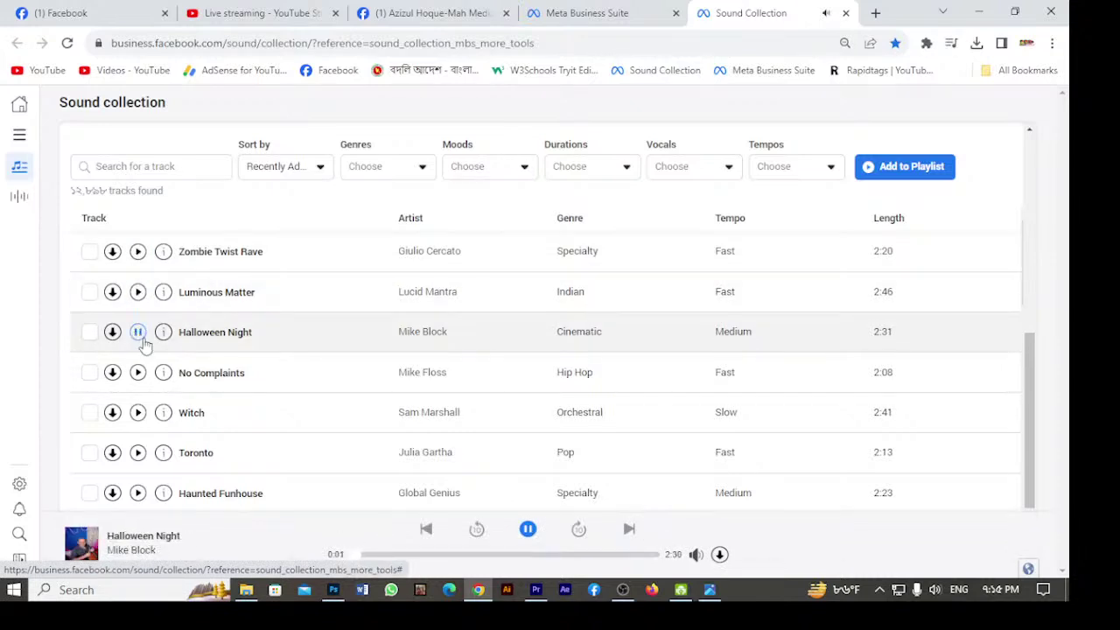
click(138, 373)
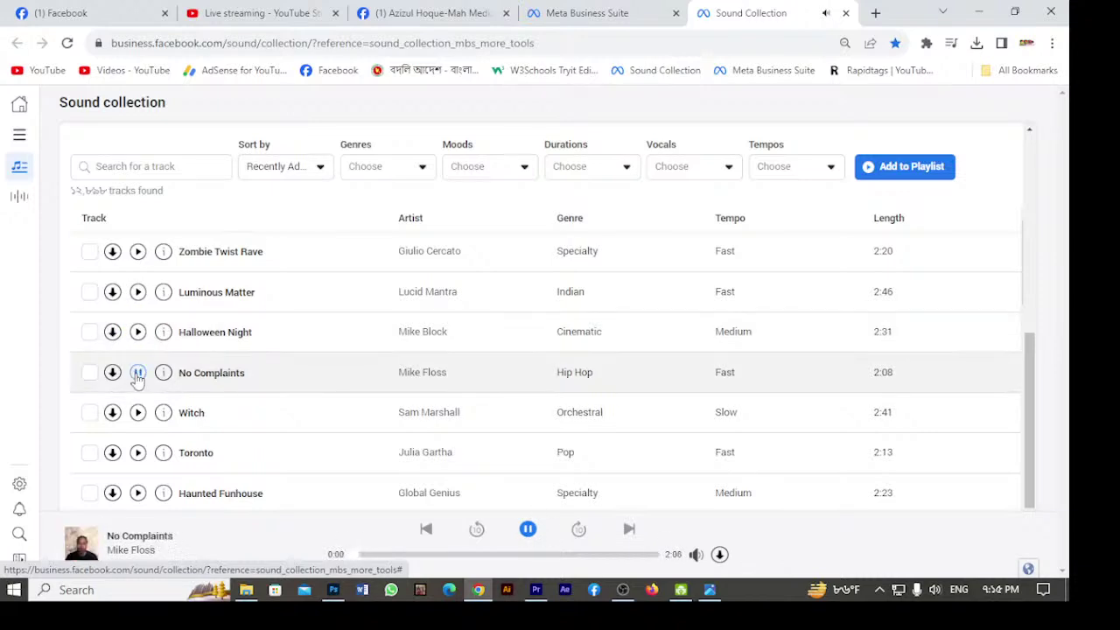
click(138, 413)
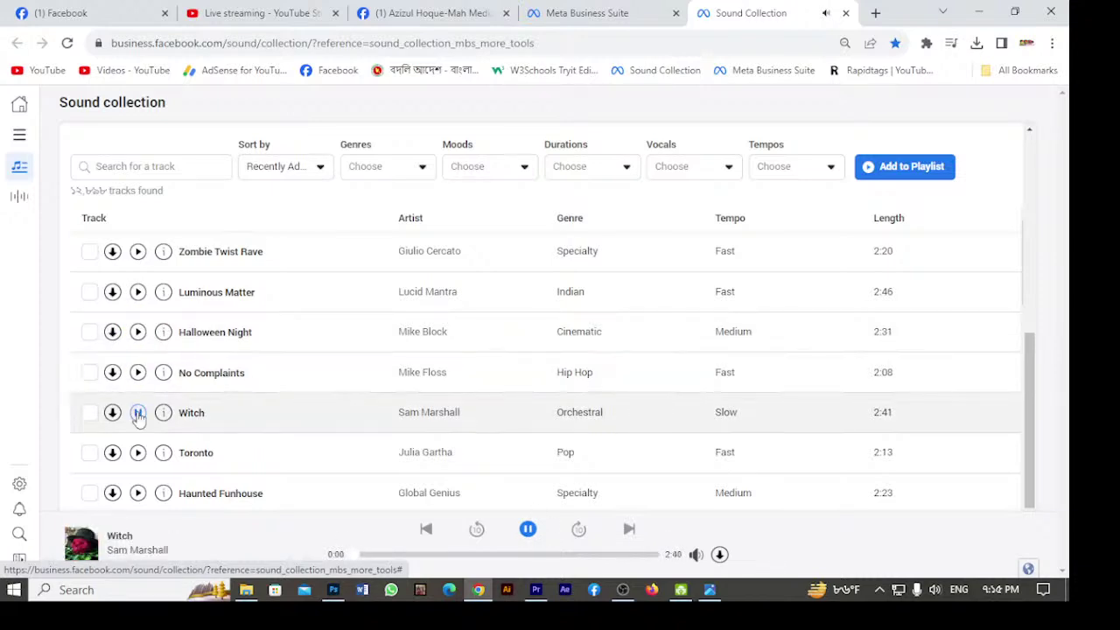
scroll(139, 417, down, 1)
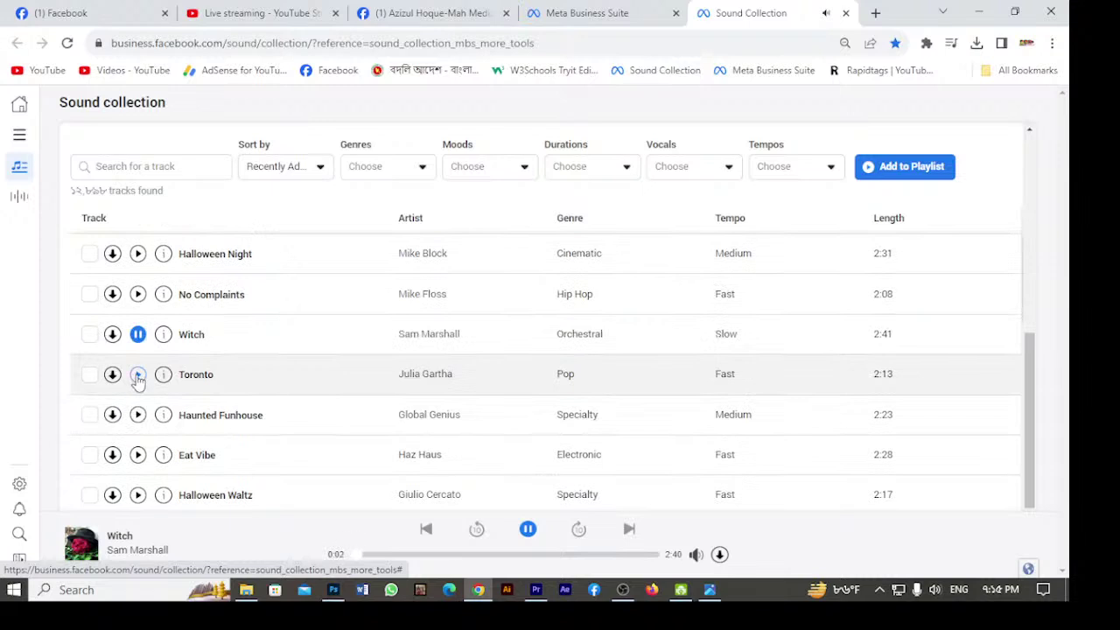
click(138, 374)
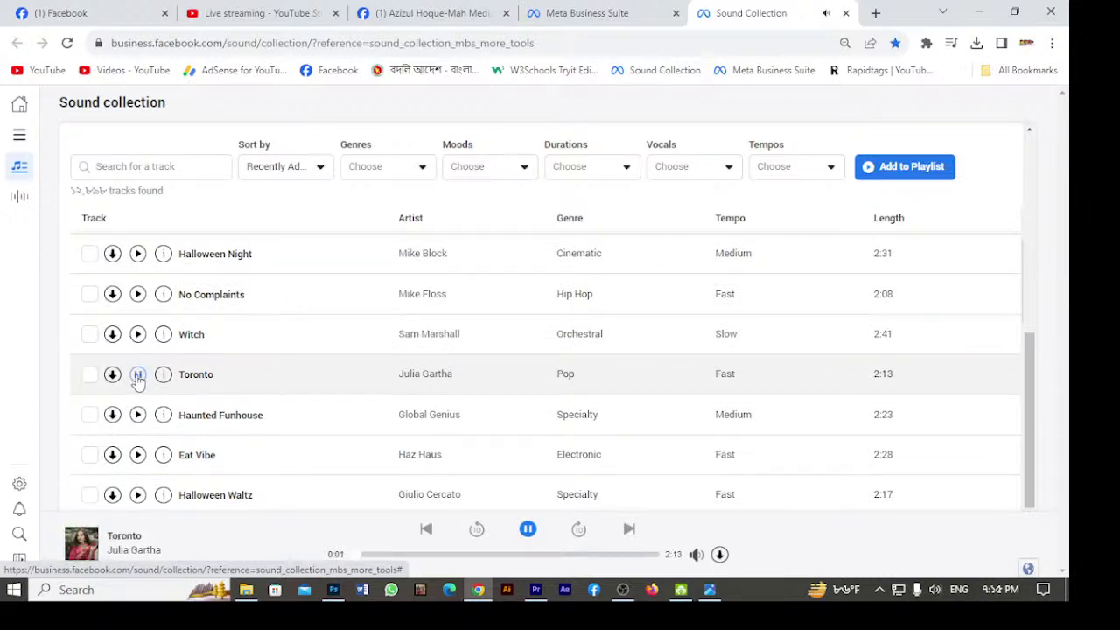
click(628, 598)
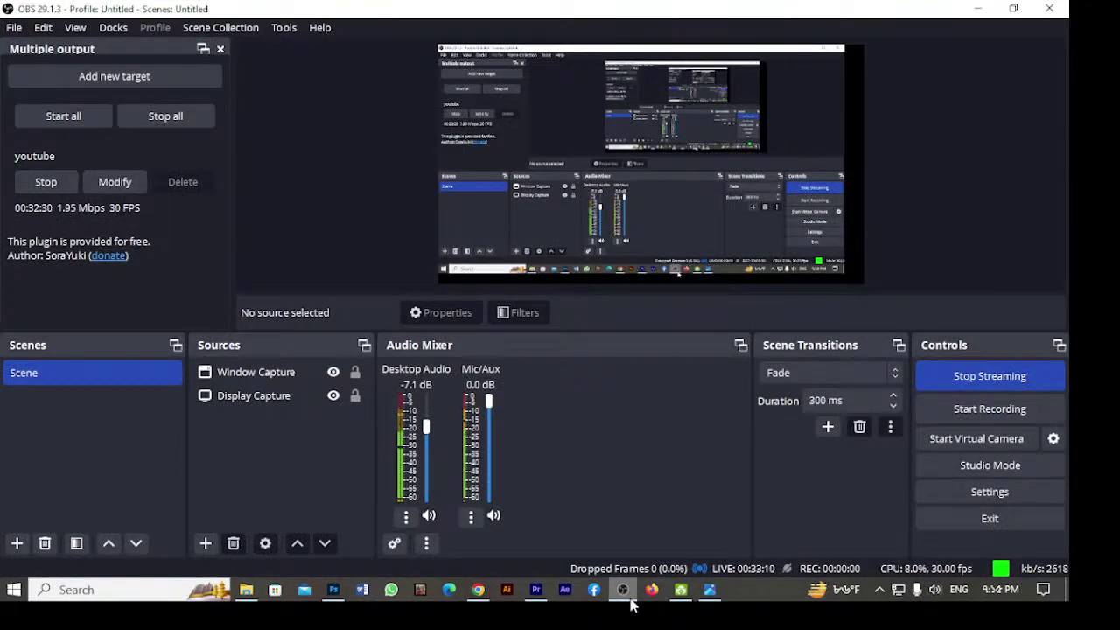
click(628, 599)
Preview the Haunted Funhouse track and try to download it as a WAV file.
scroll(122, 353, down, 1)
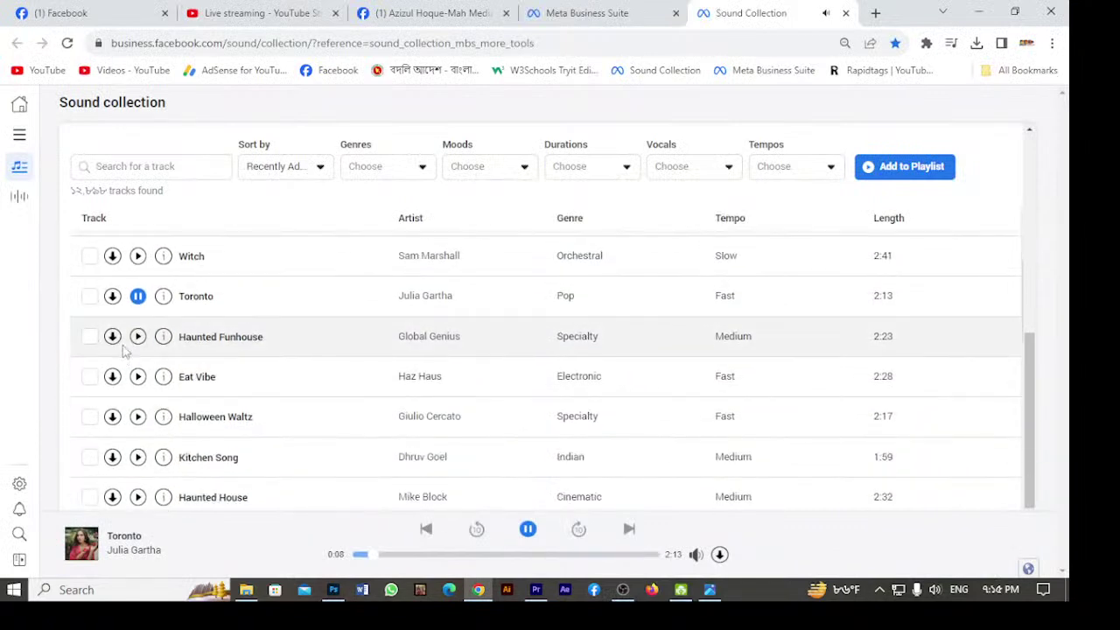
click(137, 338)
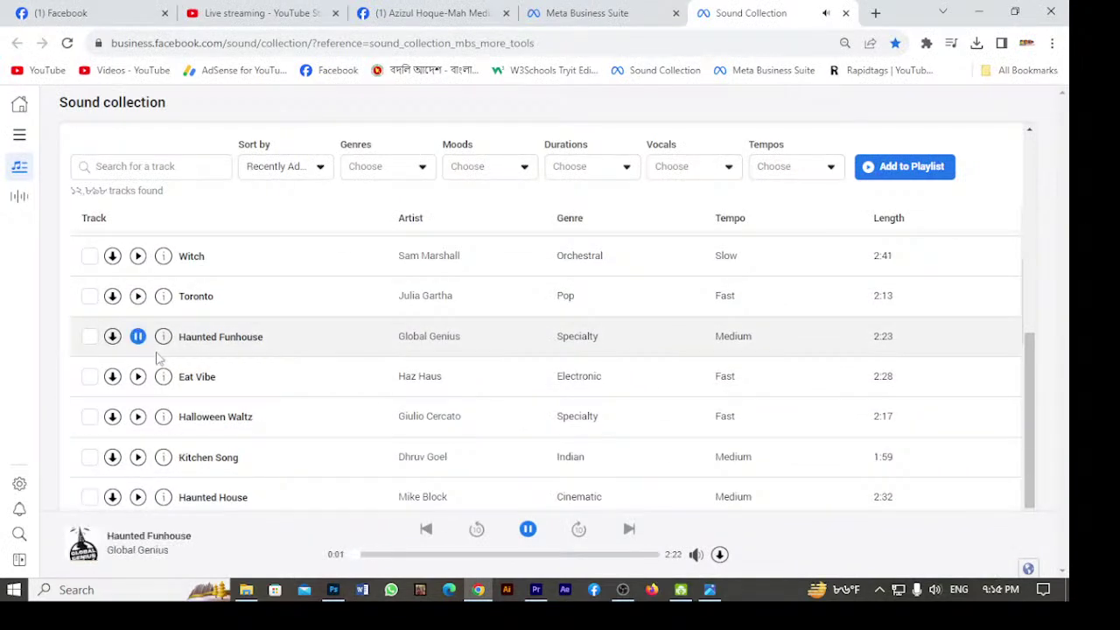
click(113, 338)
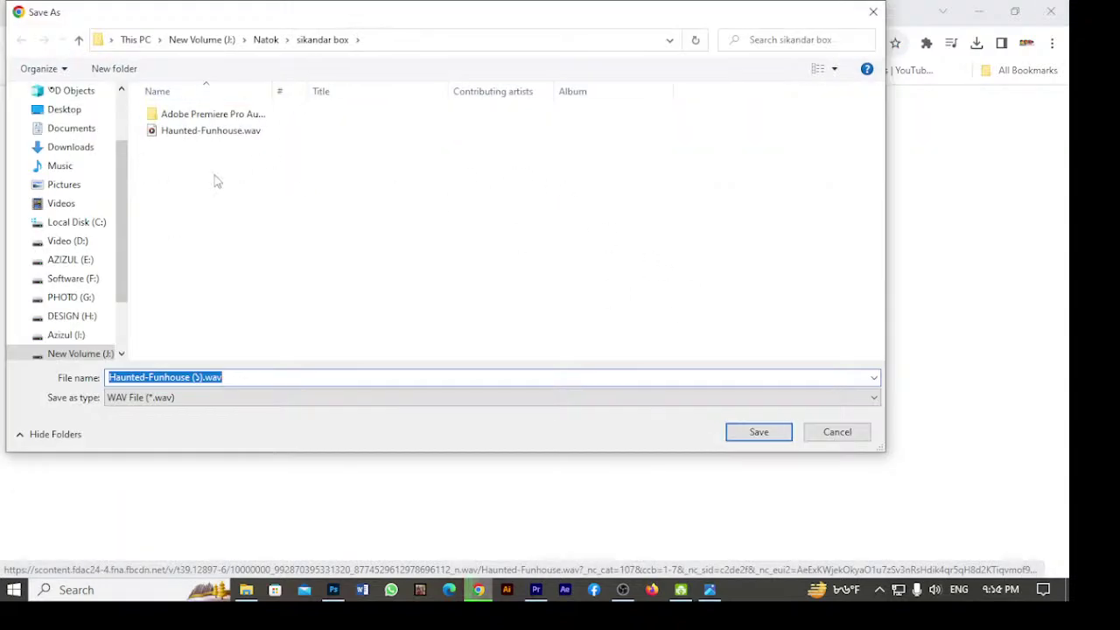
click(832, 432)
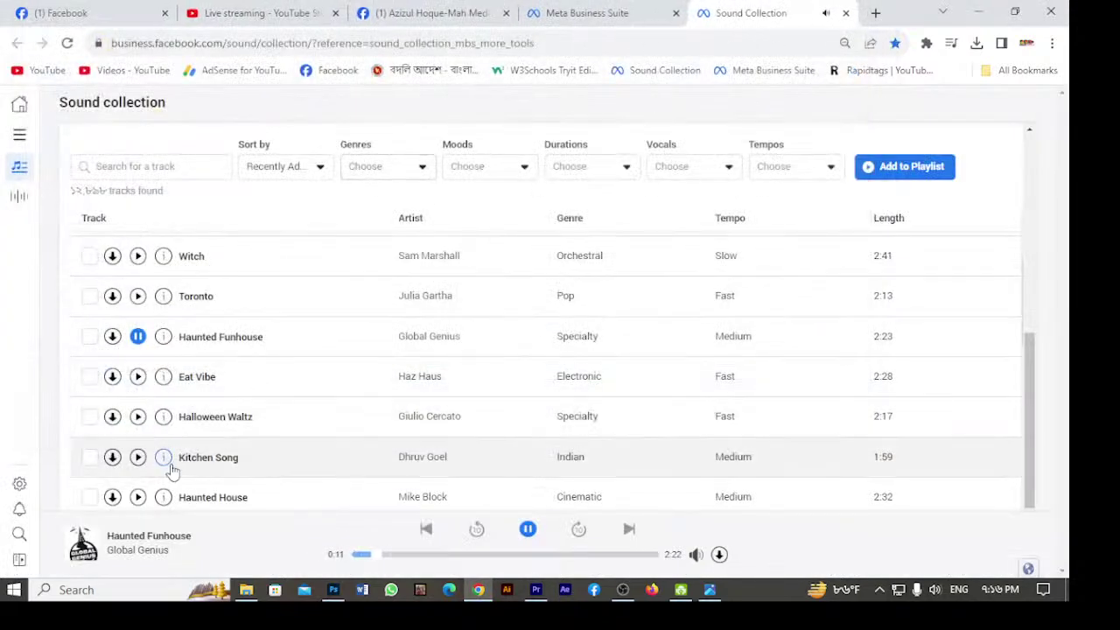
Preview the Eat Vibe track and download it as Eat-Vibe.wav into the sikandar box folder.
click(138, 376)
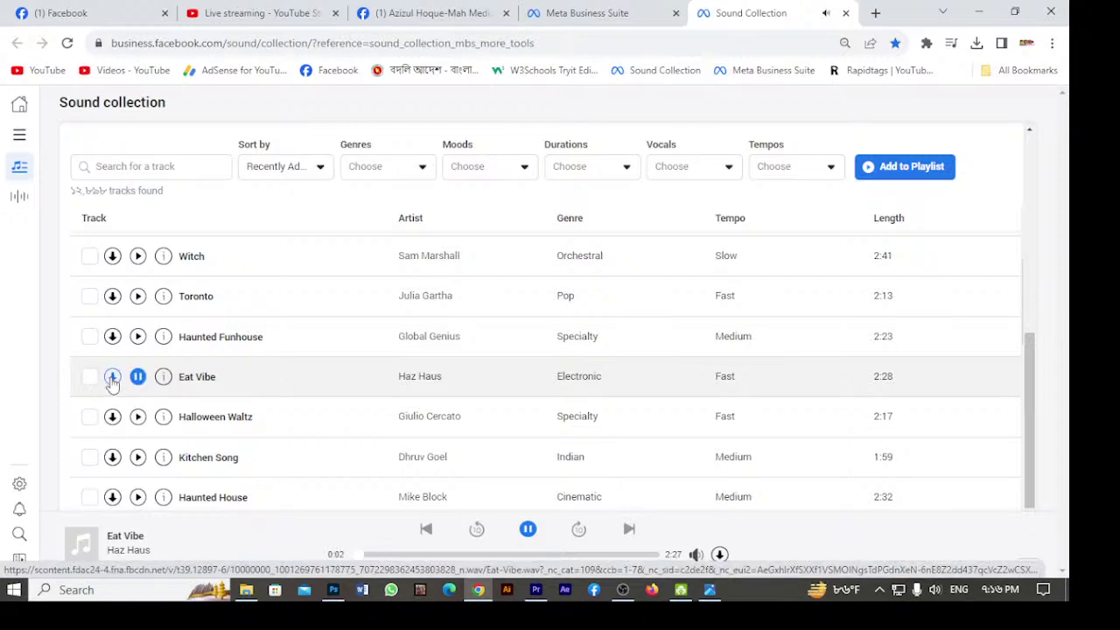
click(112, 376)
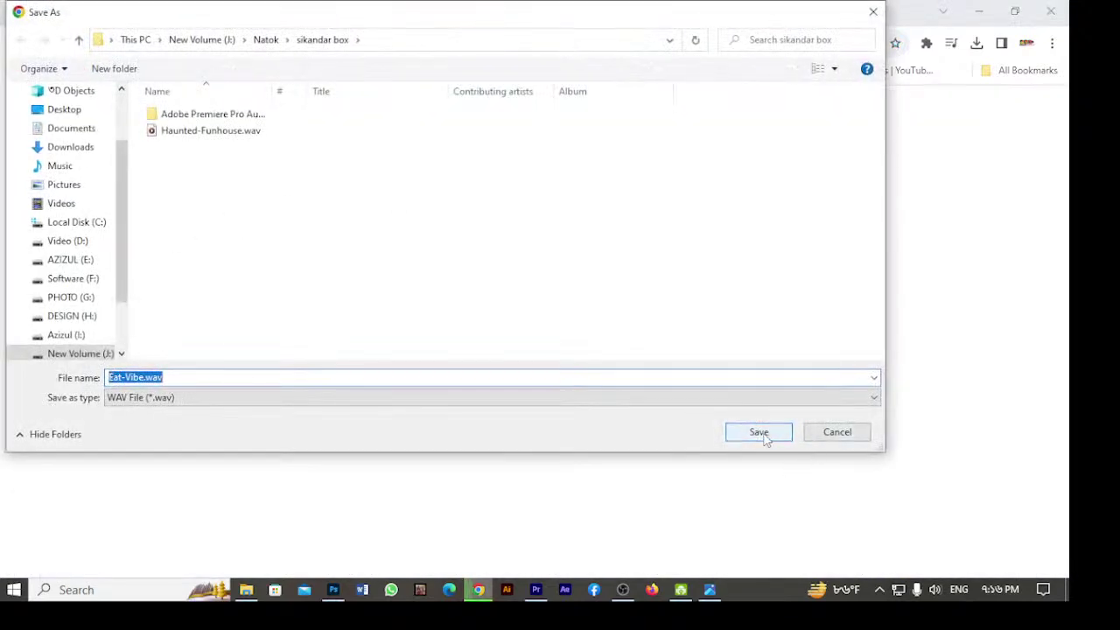
click(758, 433)
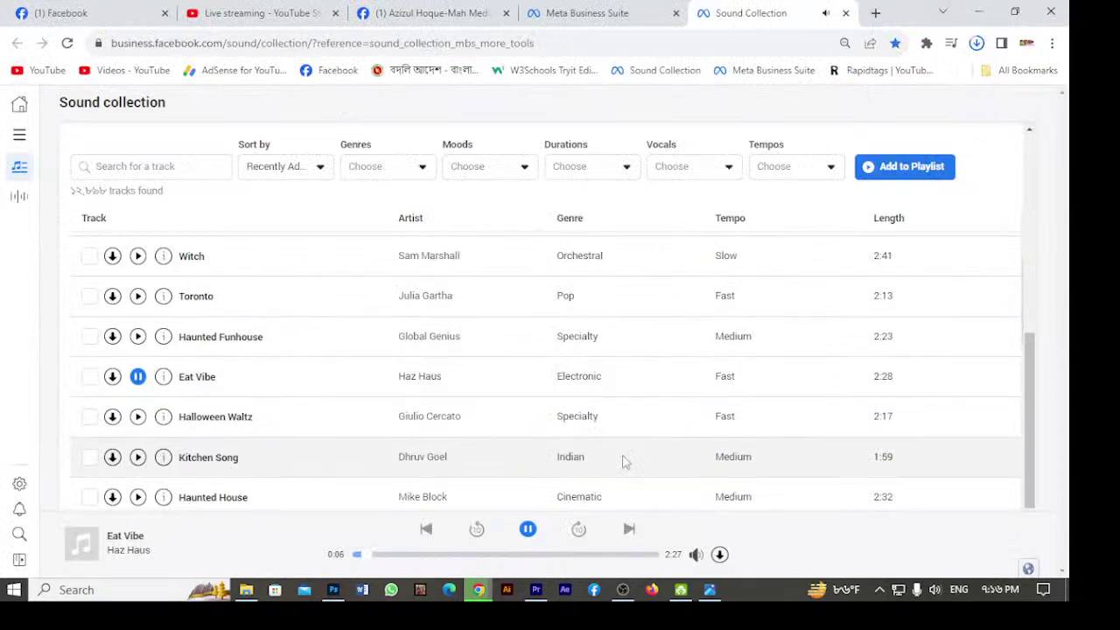
Switch to the sikandar box folder in File Explorer and try to transfer Eat-Vibe.wav directly into the Premiere Pro project.
click(247, 595)
click(480, 589)
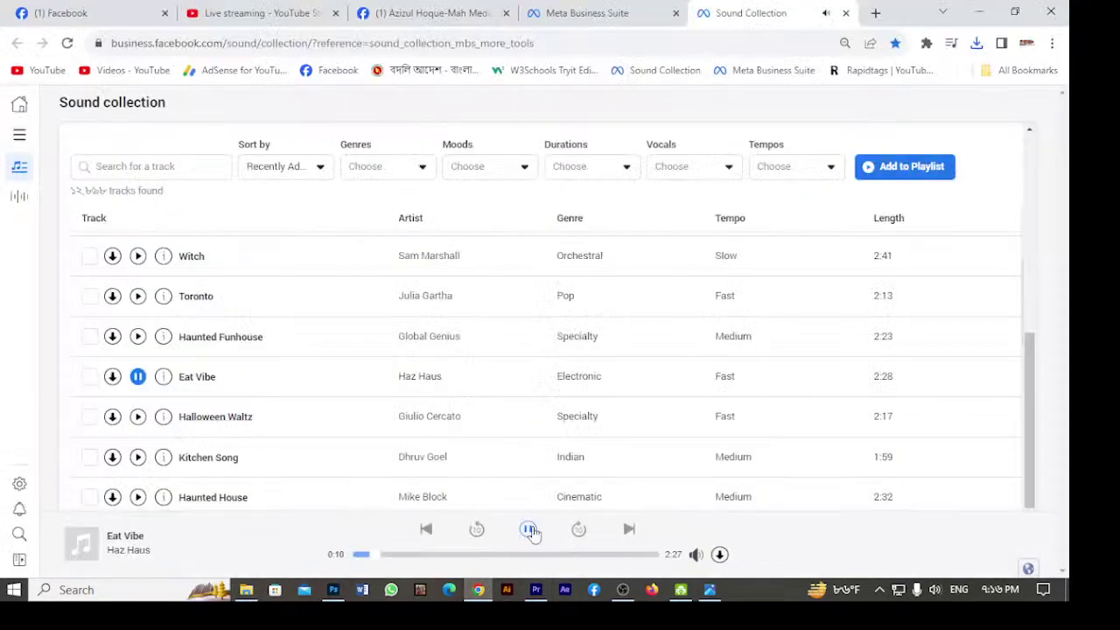
click(242, 589)
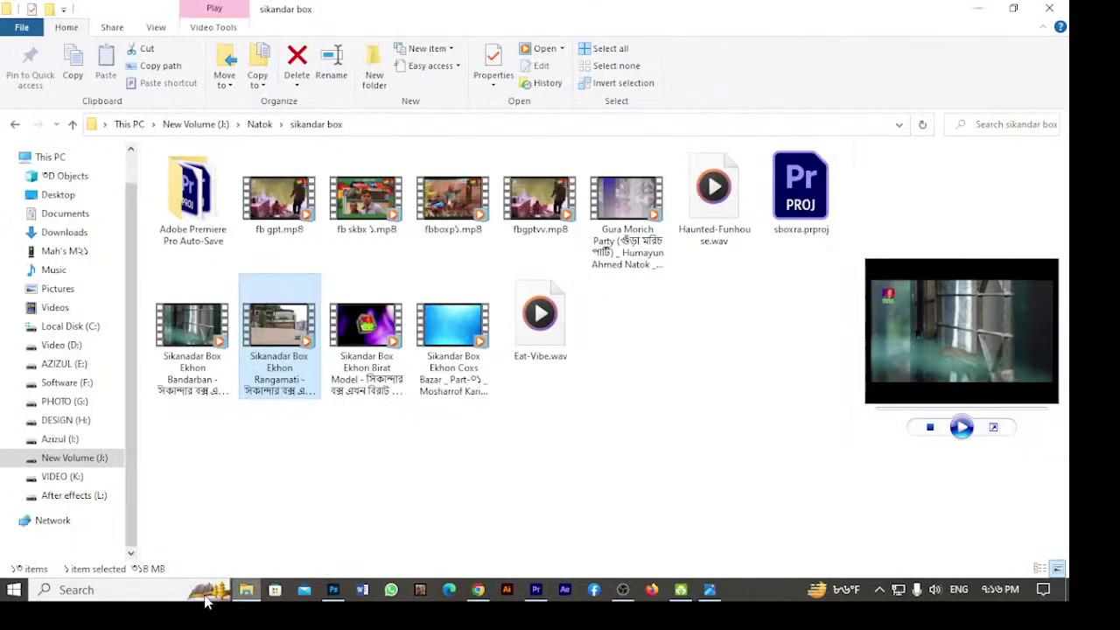
click(564, 464)
click(543, 342)
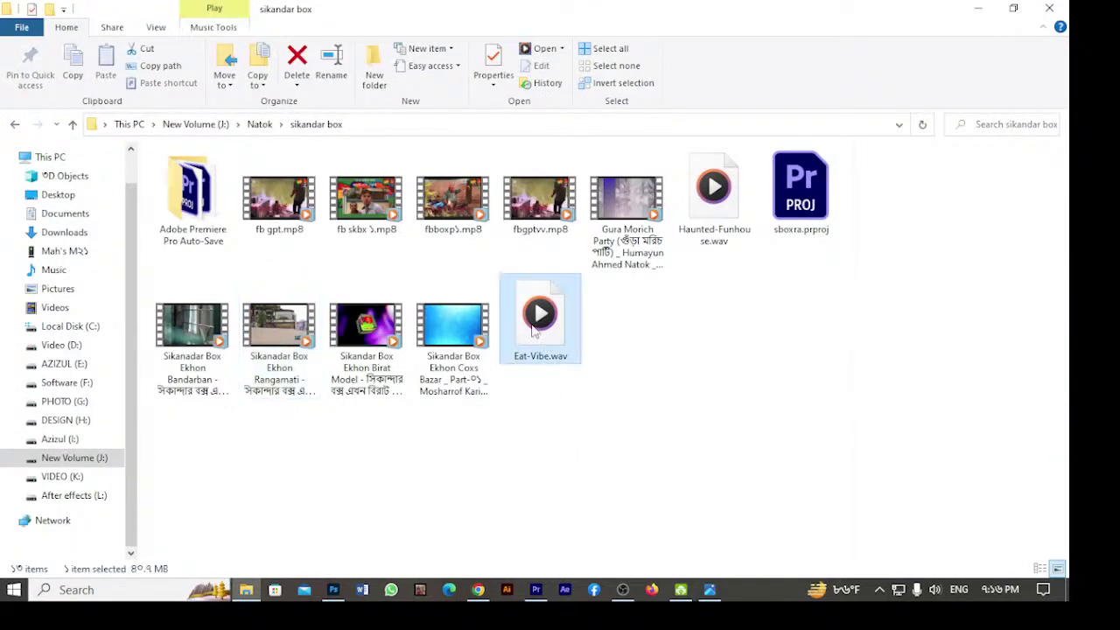
drag(536, 328, 190, 344)
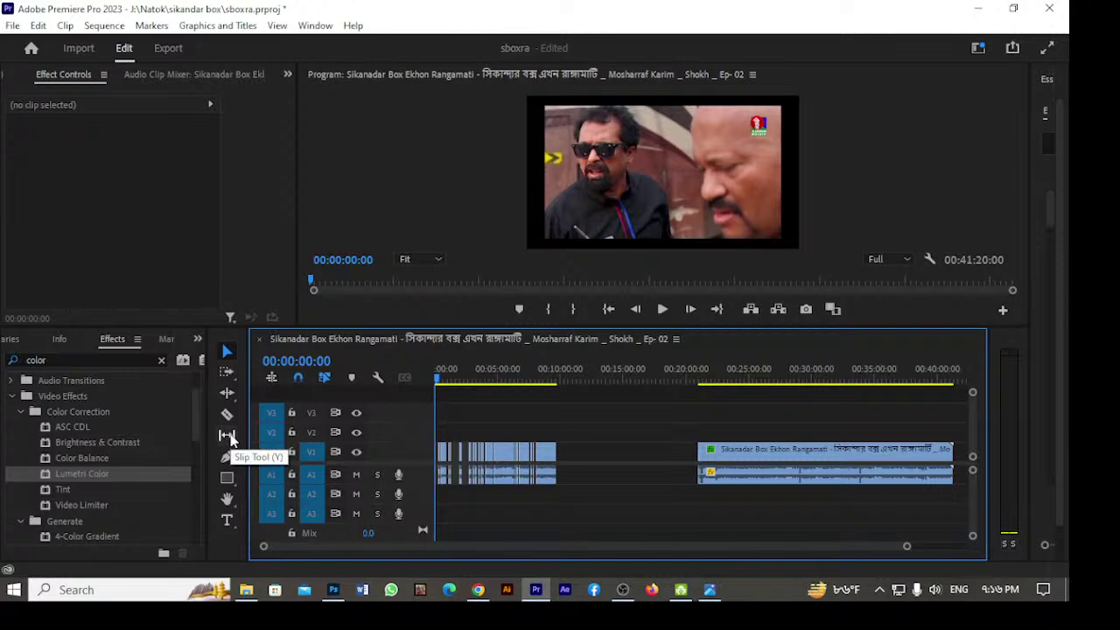
Import Eat-Vibe.wav into the Premiere Pro project from the Natok > sikandar box folder on New Volume (J:).
key(ctrl+i)
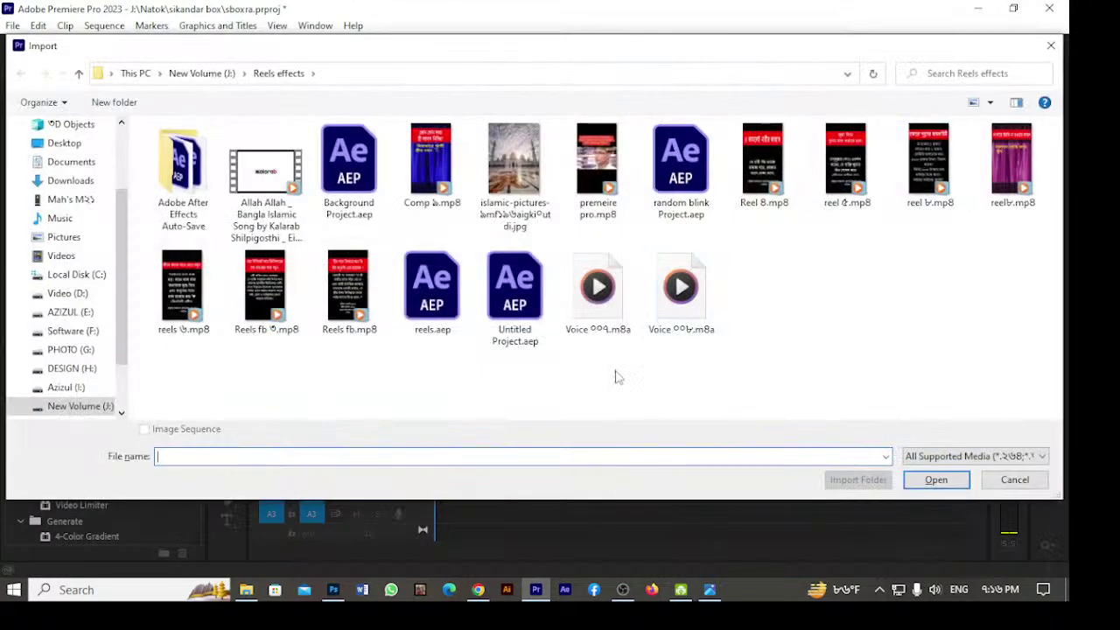
click(88, 409)
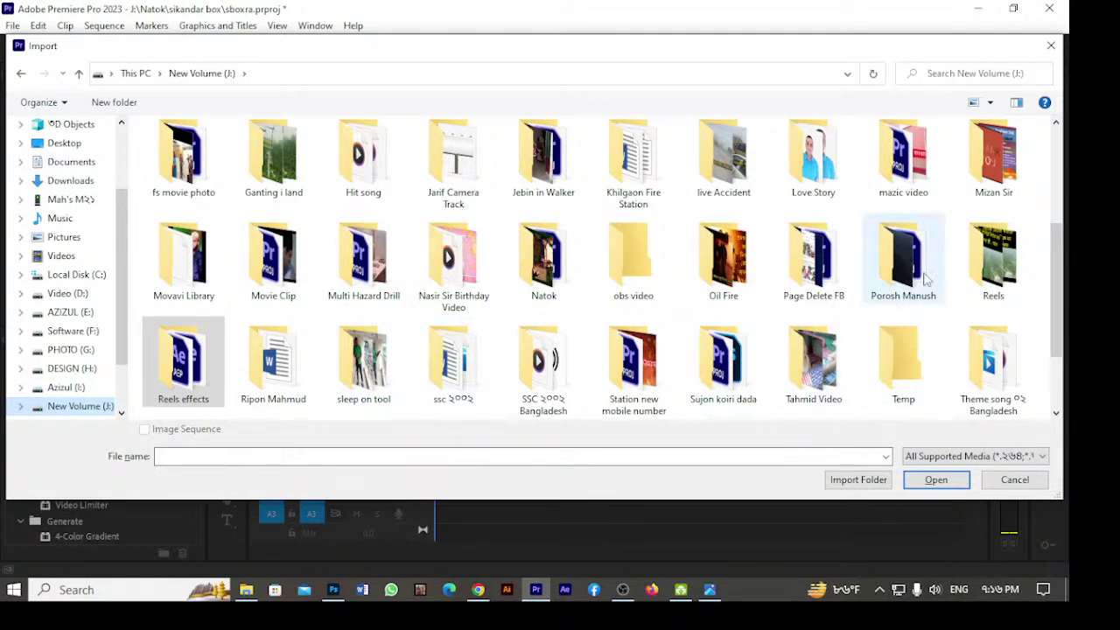
double_click(543, 263)
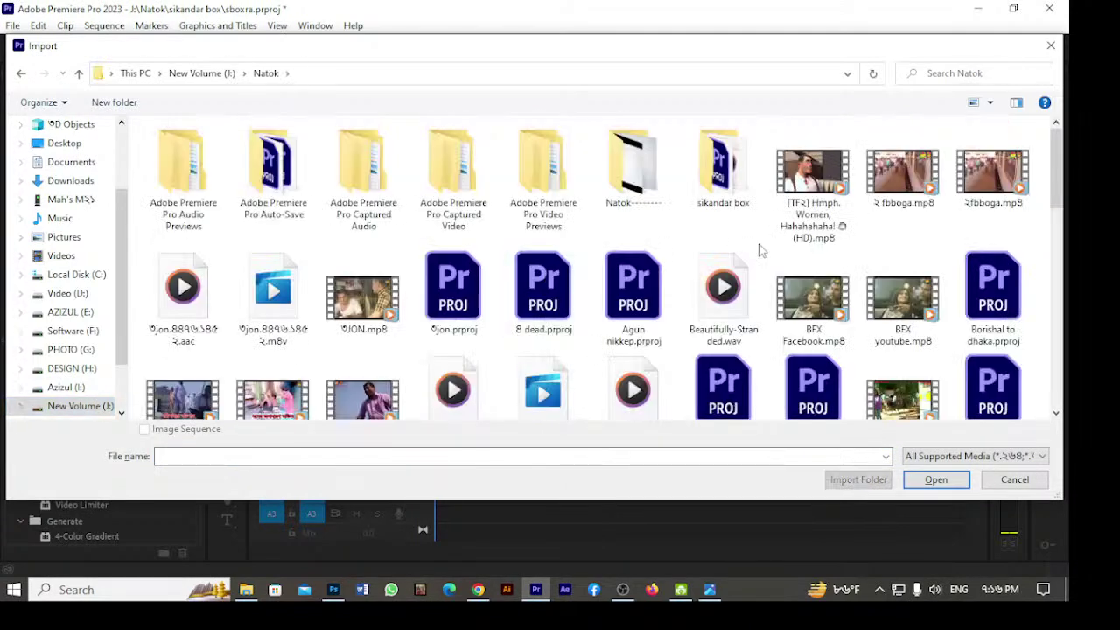
double_click(701, 179)
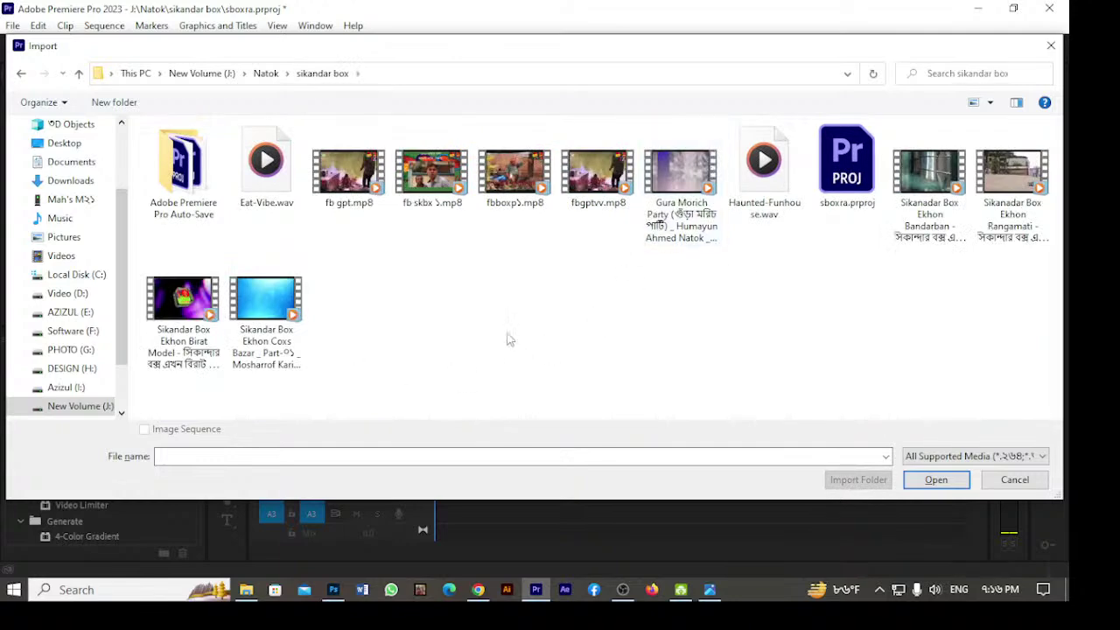
click(261, 166)
click(948, 487)
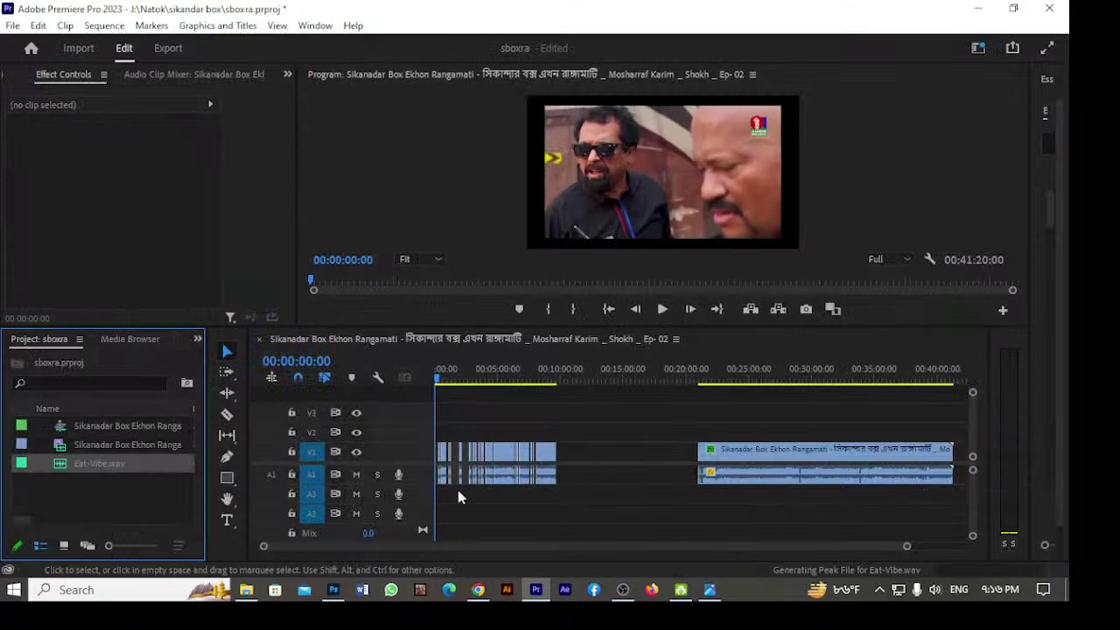
Place Eat-Vibe.wav on track A2 at the start of the sequence and select the placed clip.
drag(60, 470, 407, 492)
drag(57, 469, 438, 492)
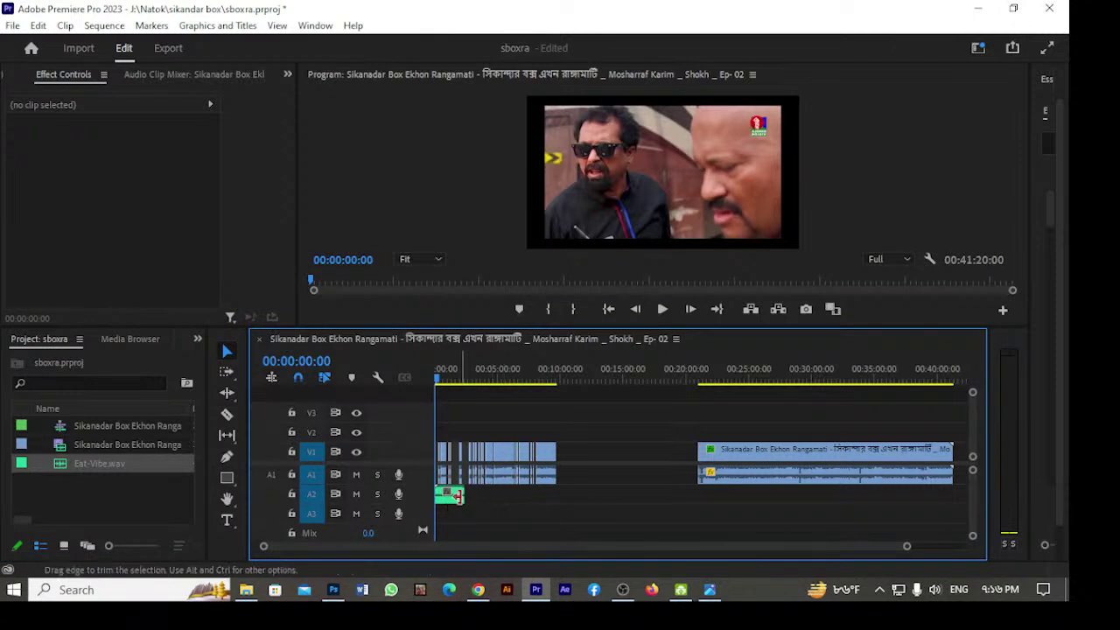
click(443, 501)
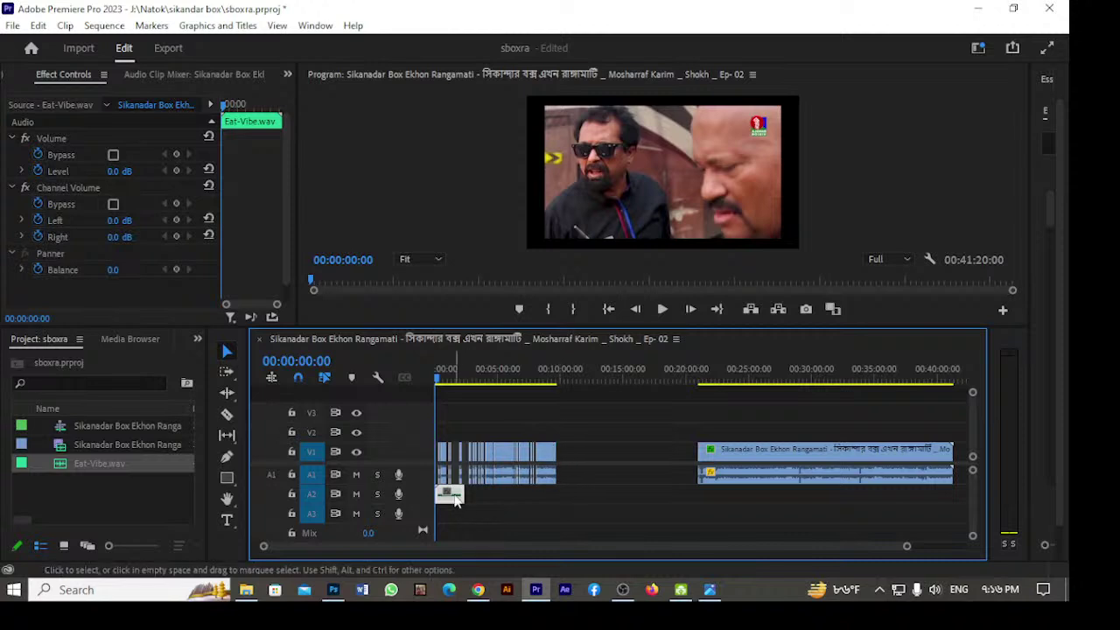
Duplicate the Eat-Vibe.wav clip on track A2 directly behind the original.
key(equal)
key(equal)
key(equal)
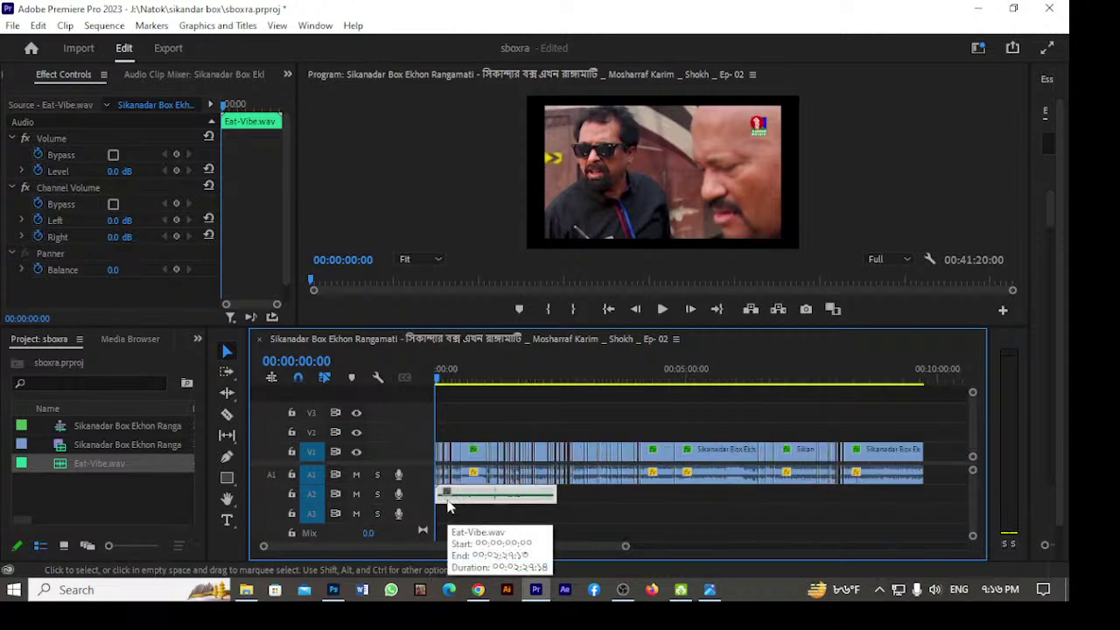
drag(468, 495, 709, 507)
drag(715, 509, 712, 503)
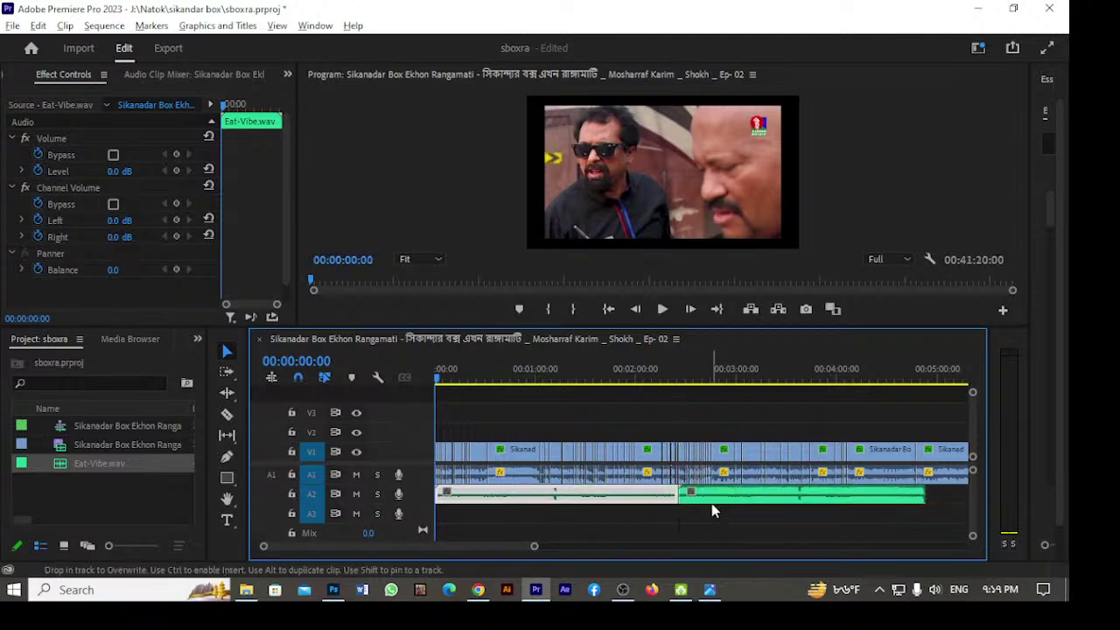
Duplicate both Eat-Vibe.wav clips together behind the pair on track A2, and add one more copy of the last clip after them.
drag(954, 496, 445, 495)
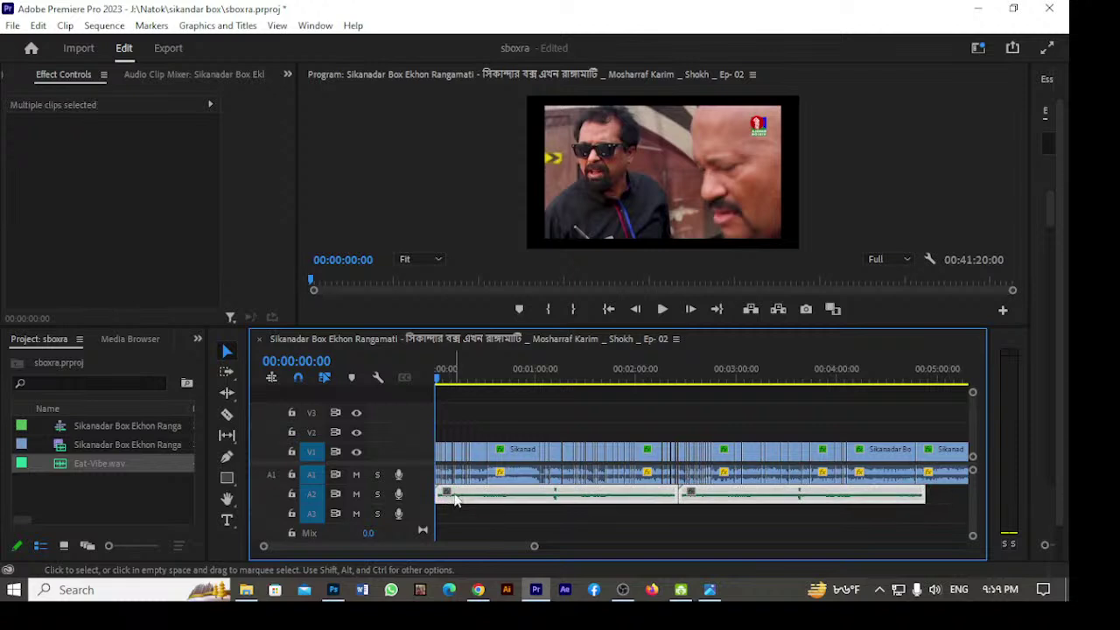
key(minus)
key(minus)
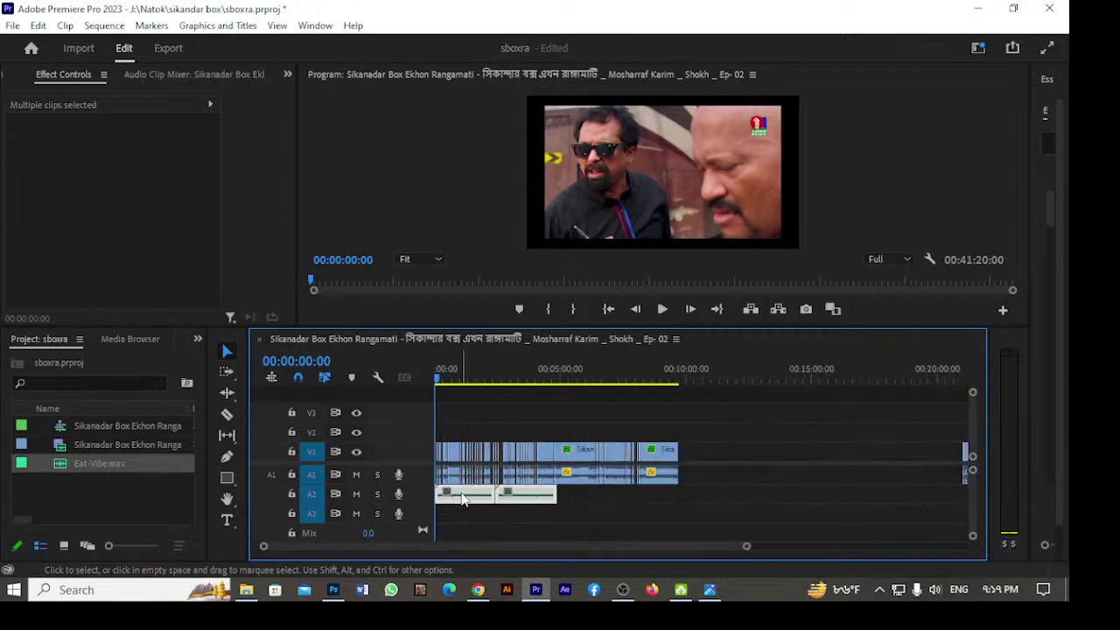
drag(464, 498, 581, 508)
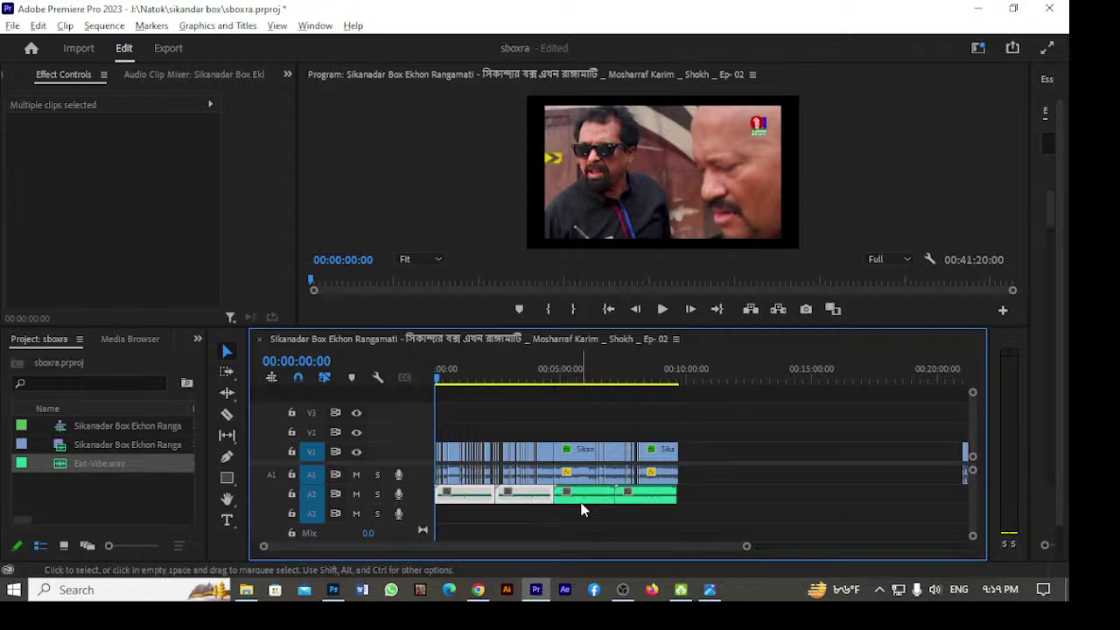
click(634, 504)
drag(638, 504, 692, 506)
Move the playhead to 00:09:31:22 and trim the end of the last Eat-Vibe.wav copy to the end of the edited video clips.
key(backslash)
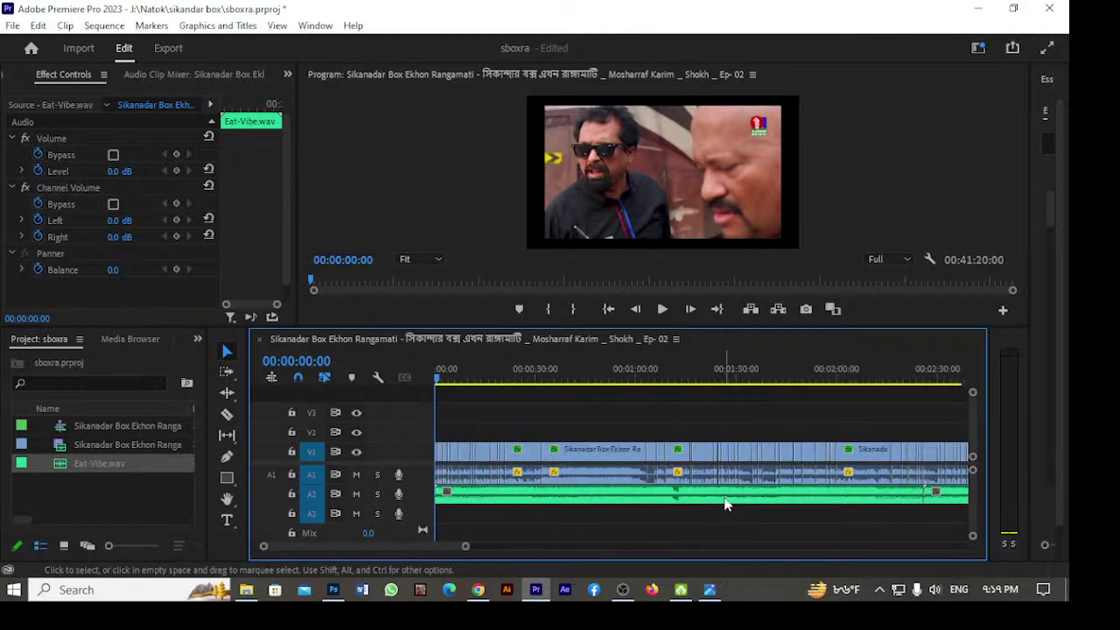
key(space)
drag(477, 388, 913, 385)
key(=)
key(=)
key(=)
mouse_move(797, 501)
mouse_down()
mouse_move(757, 503)
mouse_move(818, 498)
mouse_up()
key(=)
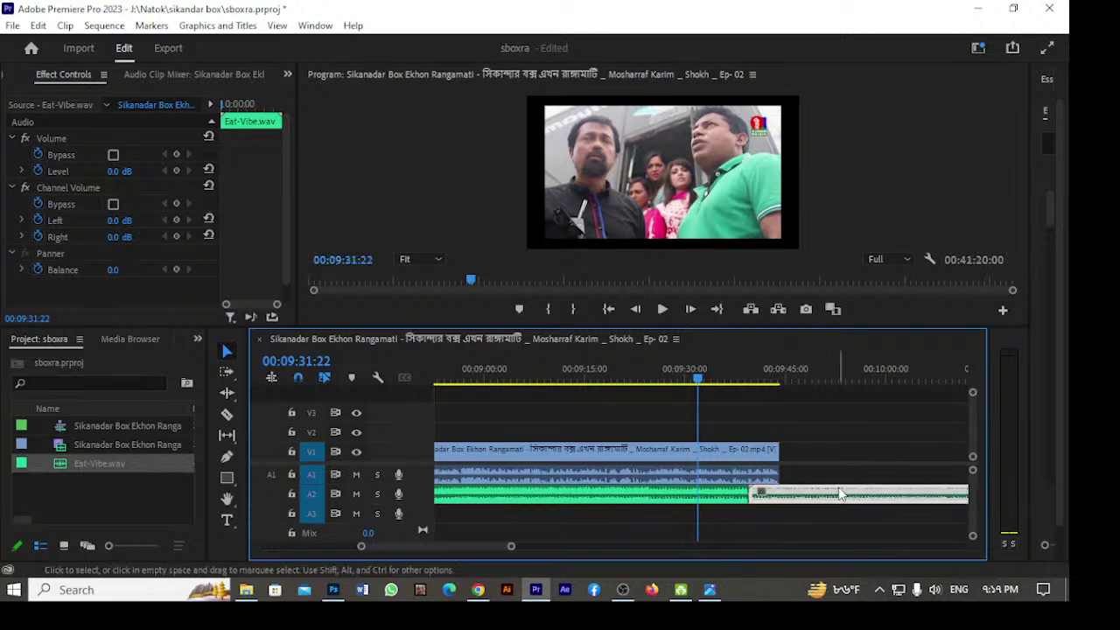
key(-)
key(-)
drag(826, 495, 706, 496)
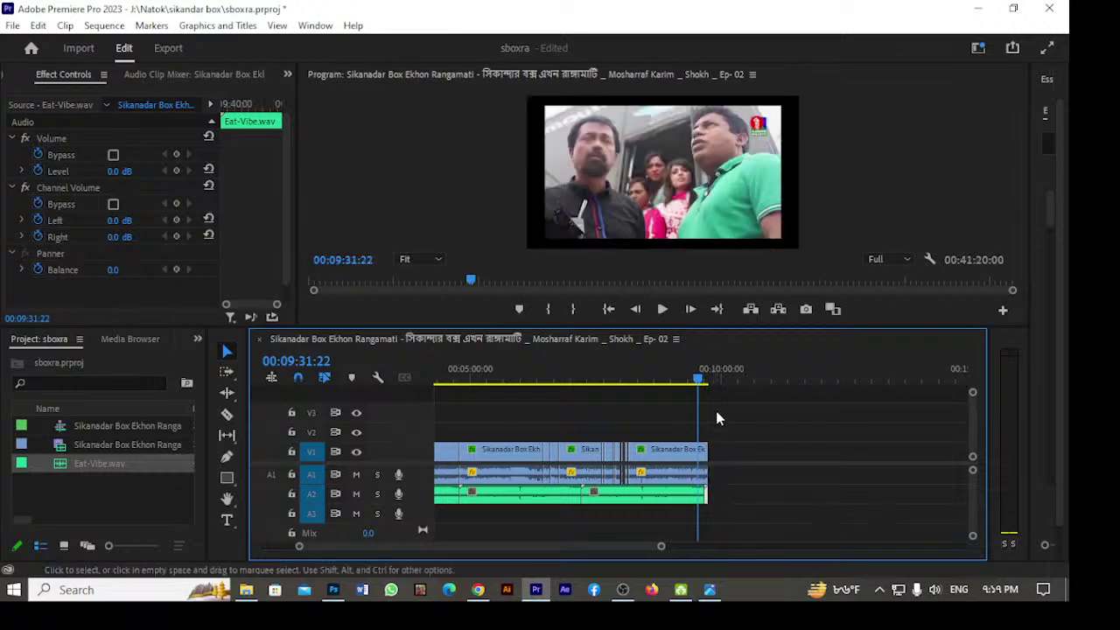
Return the playhead to the sequence start and move the video of all edited clips from track V1 up to V2.
drag(697, 378, 3, 382)
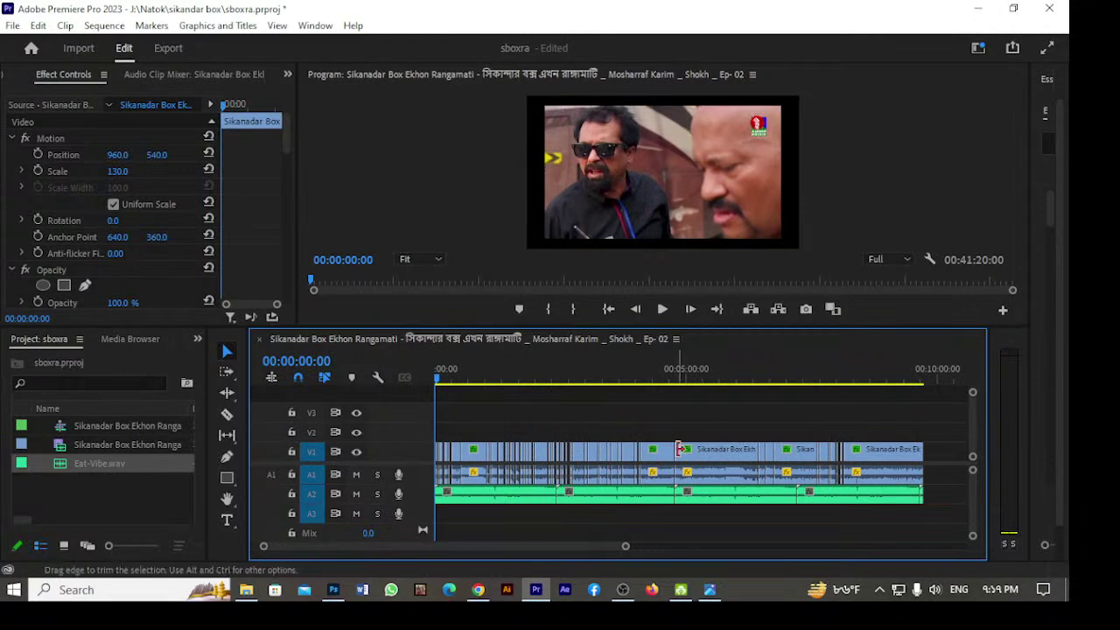
drag(946, 438, 341, 471)
drag(942, 418, 398, 483)
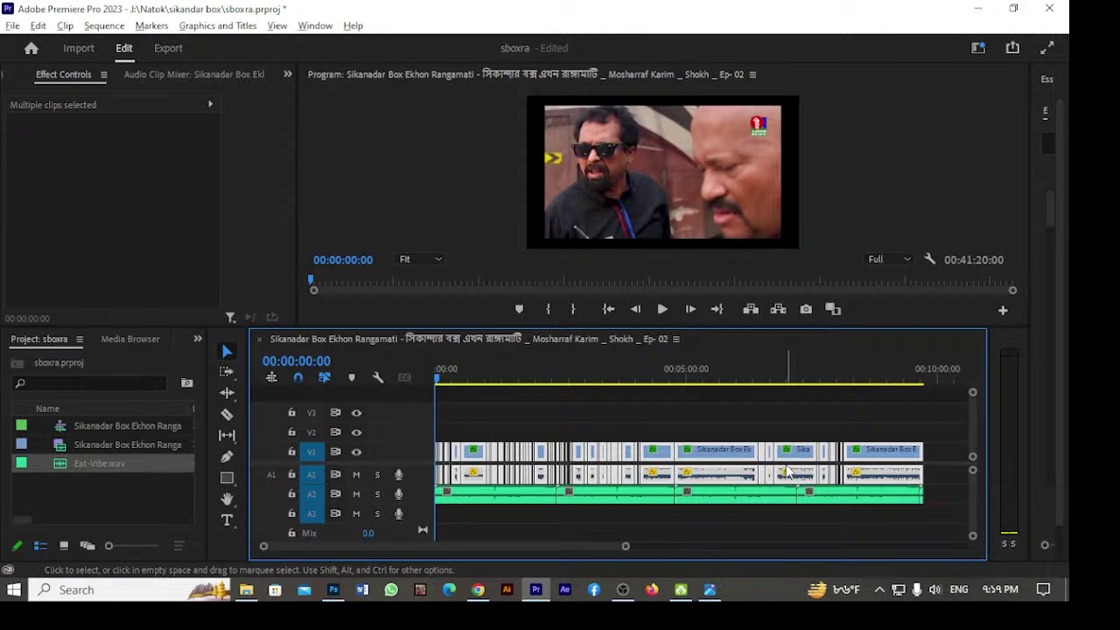
key(alt+Up)
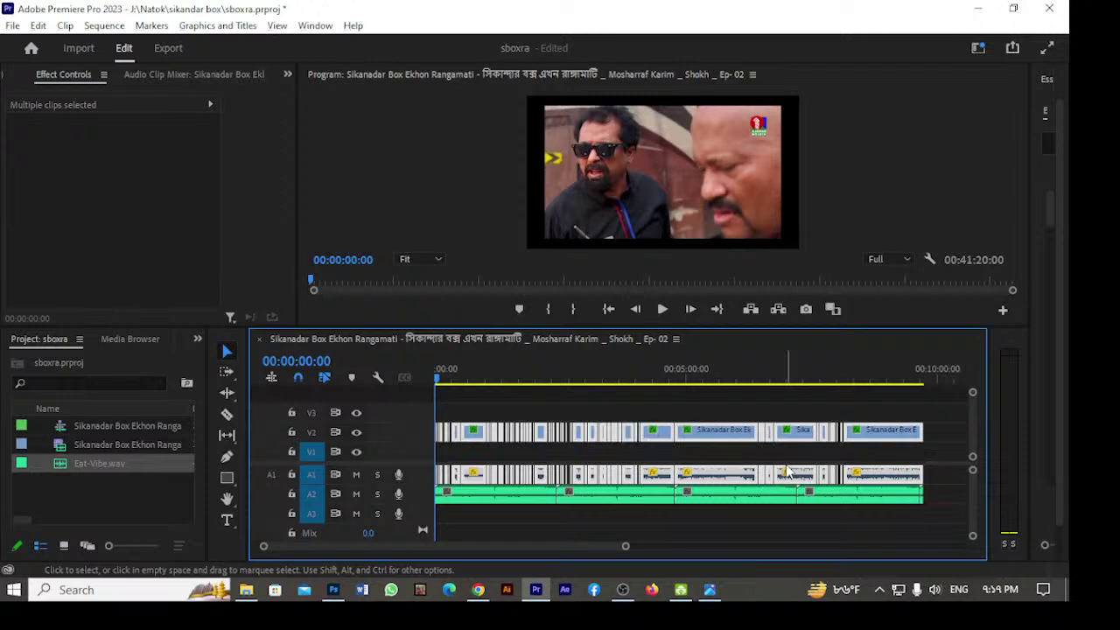
click(950, 453)
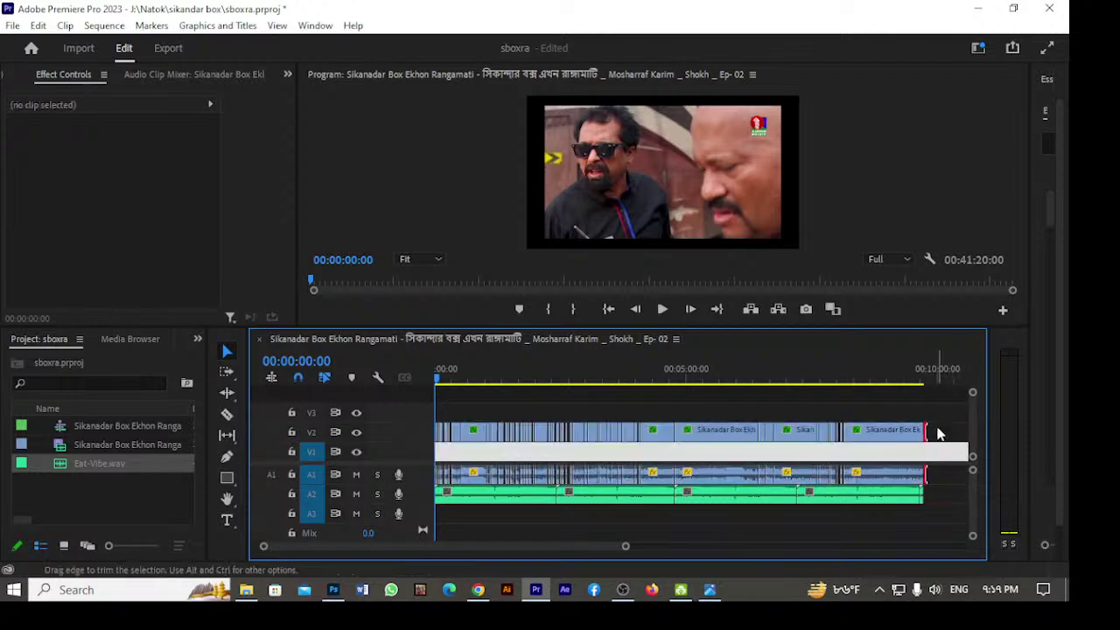
Nudge the selected clips on V2 and A1 along the timeline and try to delete the empty space on V1.
drag(951, 420, 411, 431)
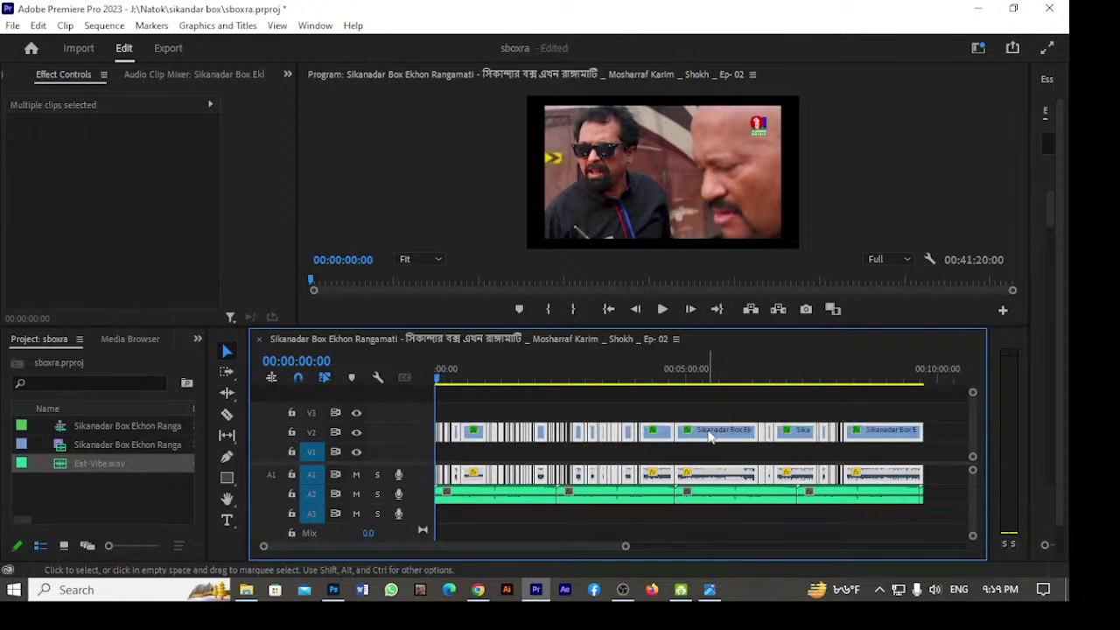
mouse_move(711, 432)
mouse_down()
mouse_move(707, 413)
mouse_move(712, 434)
mouse_up()
click(812, 455)
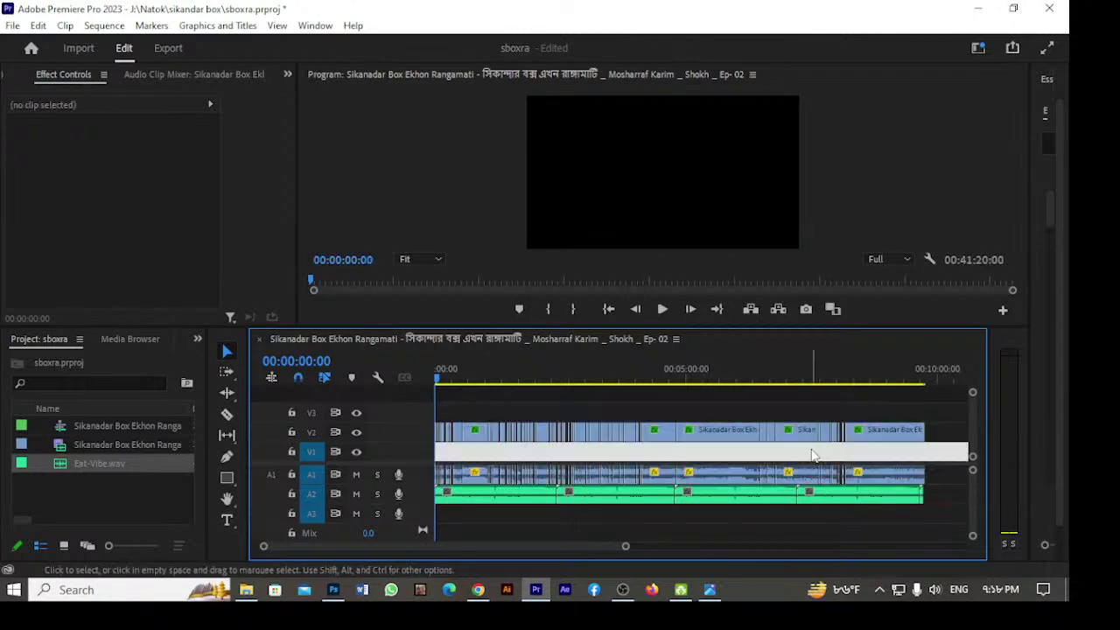
key(Delete)
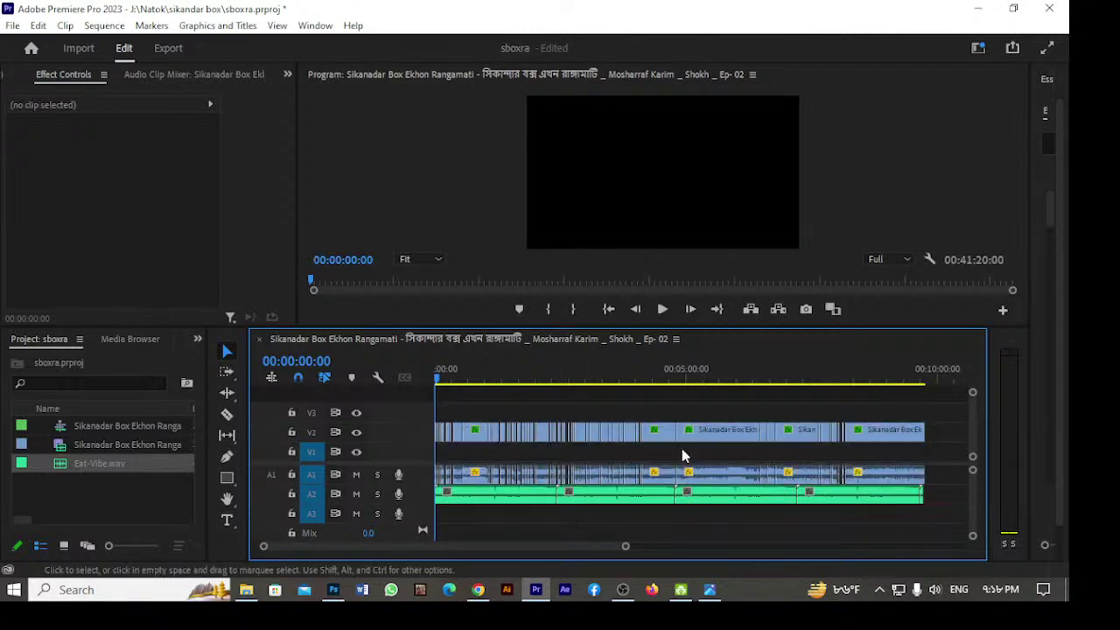
Play the opening seconds of the sequence to check the picture and sound.
key(space)
key(space)
key(space)
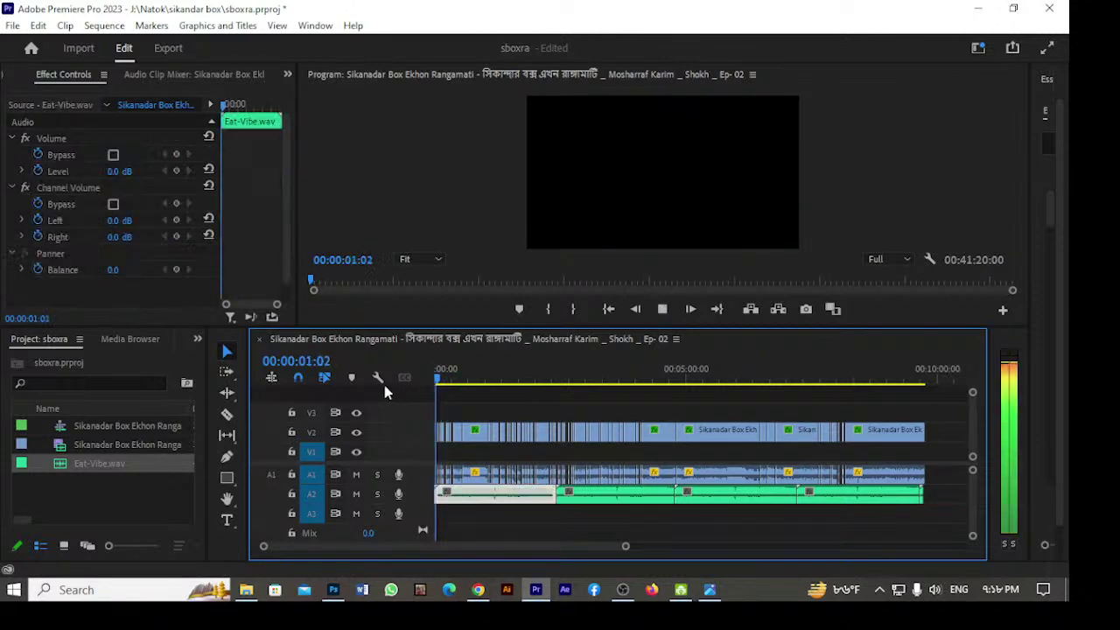
key(space)
click(567, 474)
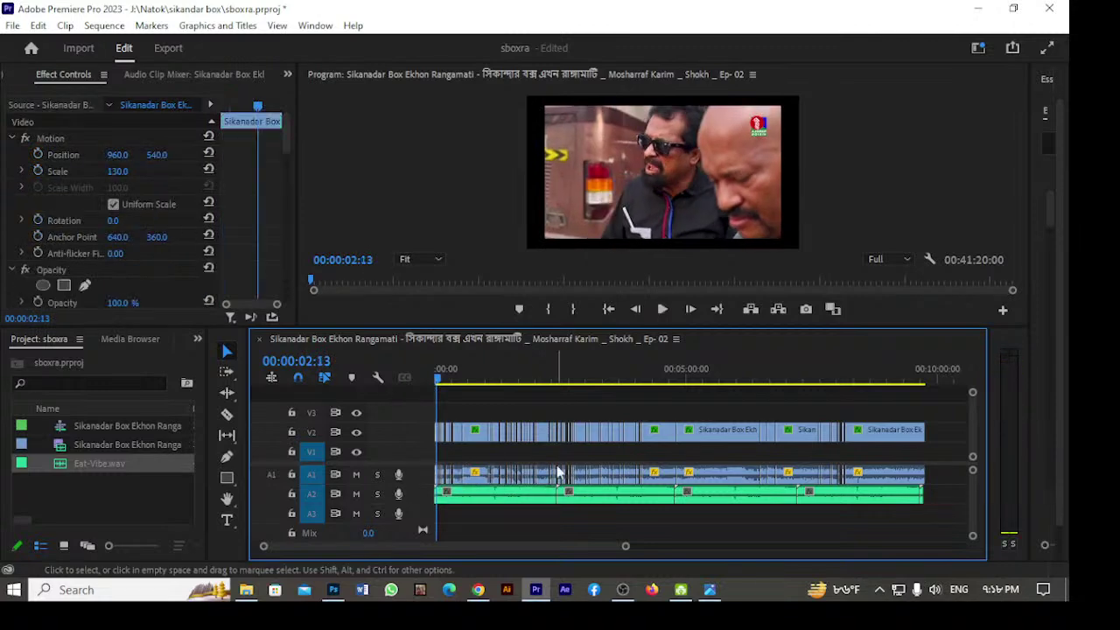
Try to ripple delete the gap before the first clip on track V2.
key(ctrl+z)
key(ctrl+z)
key(ctrl+z)
key(ctrl+z)
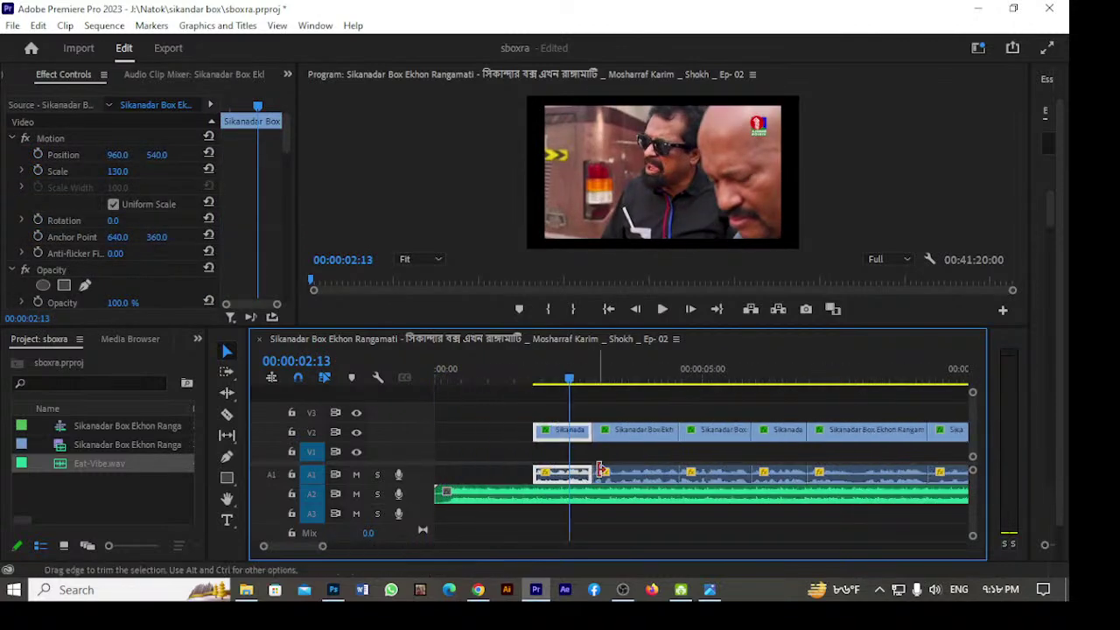
click(481, 440)
right_click(478, 438)
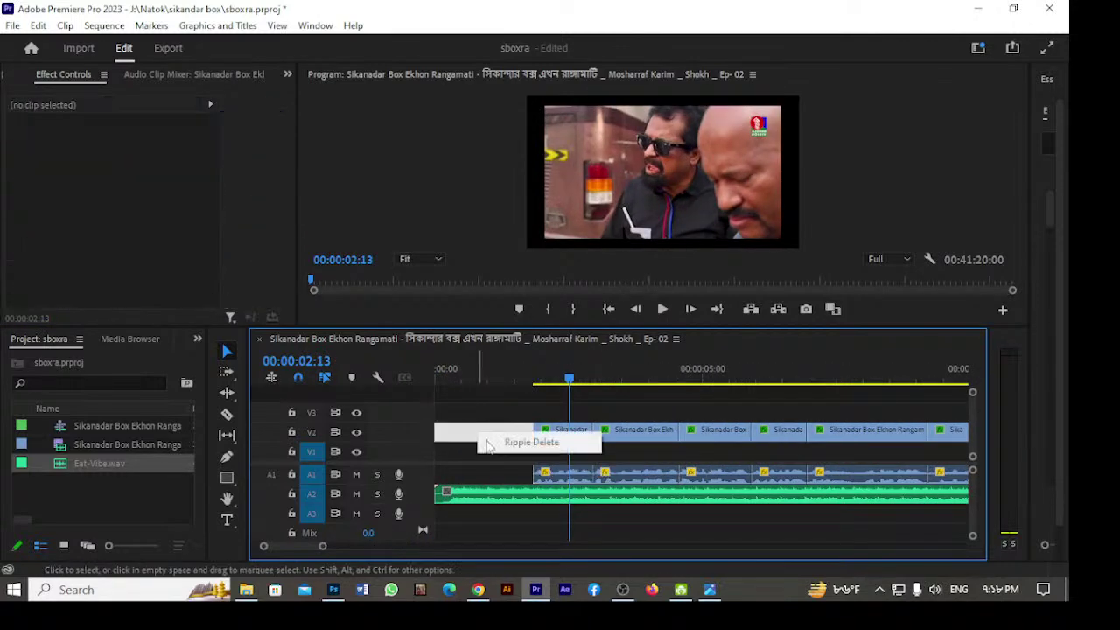
click(452, 460)
click(513, 396)
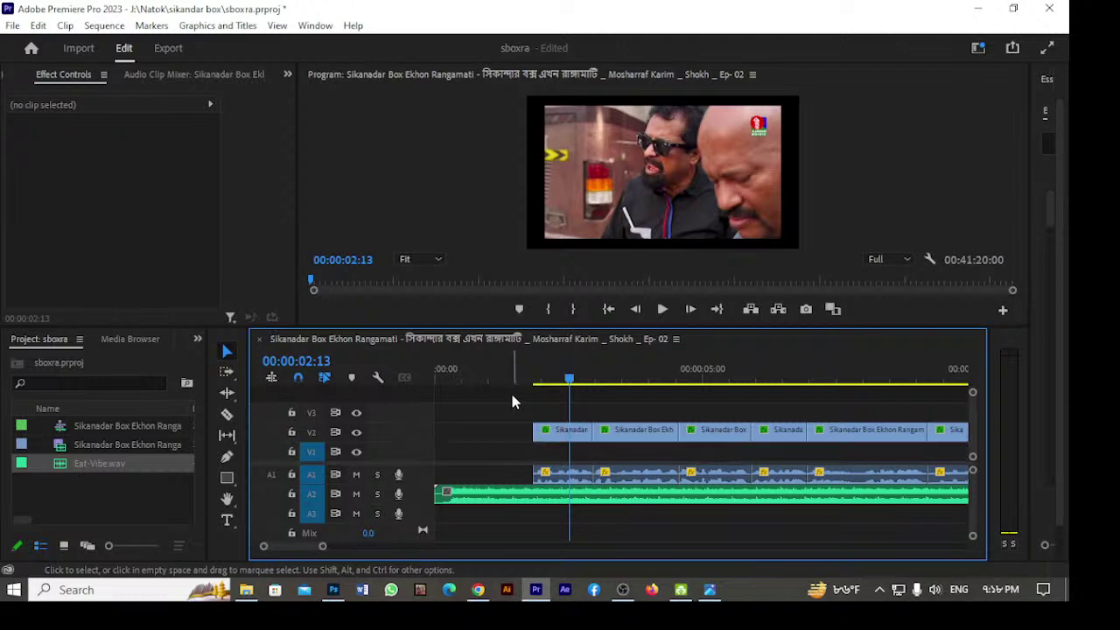
Move all edited clips on V2 and A1 together back to 00:00:00:00 and return the playhead to the start.
scroll(497, 403, right, 1)
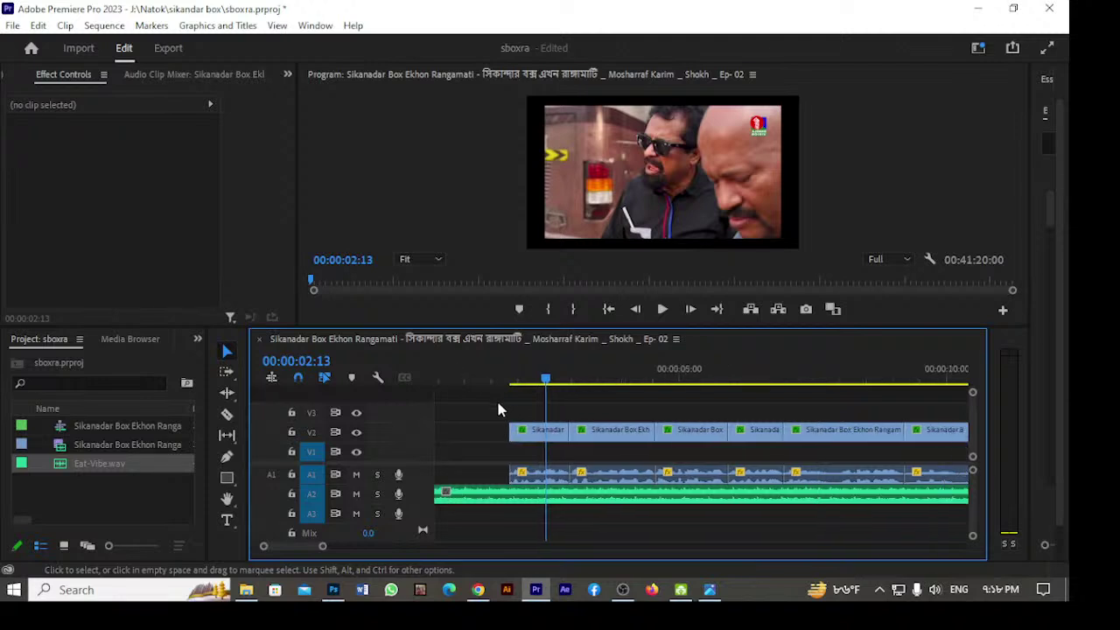
scroll(494, 412, down, 3)
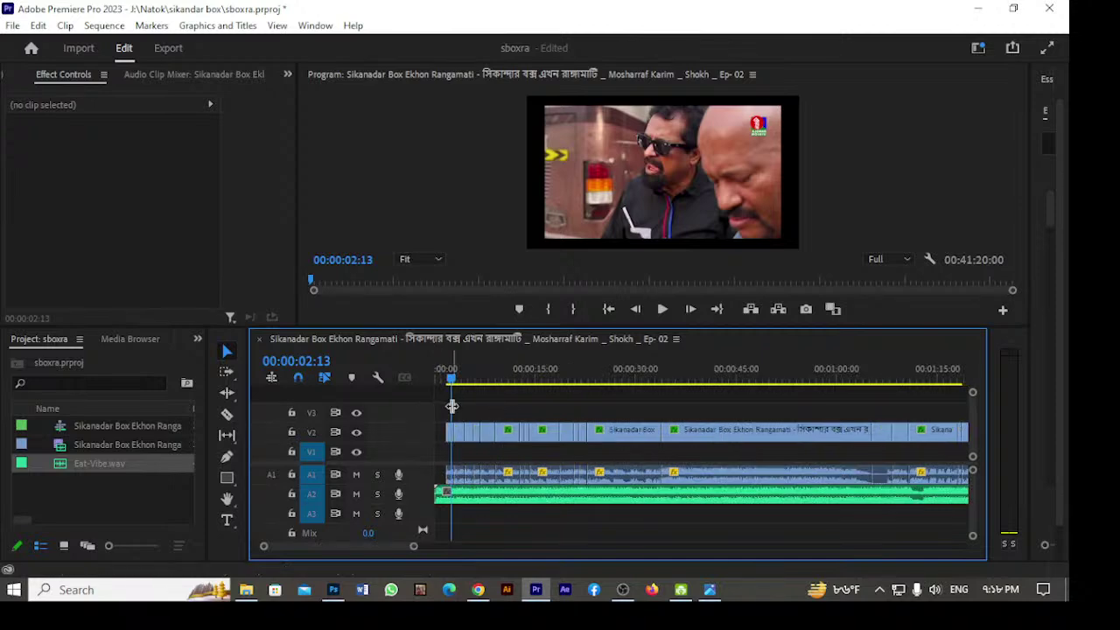
drag(442, 411, 543, 472)
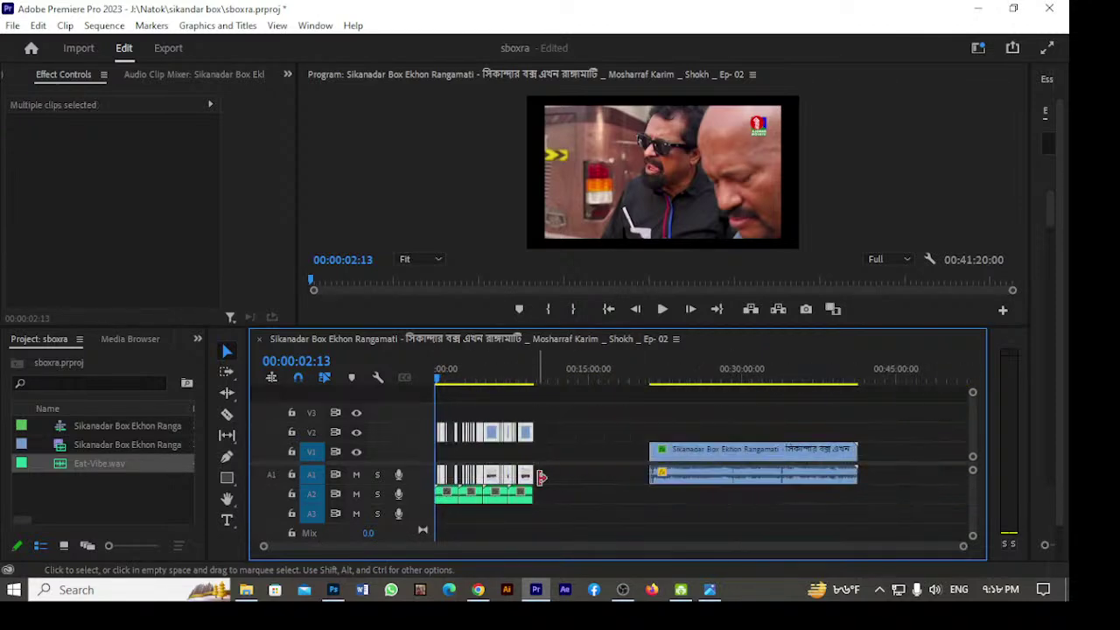
scroll(543, 466, up, 10)
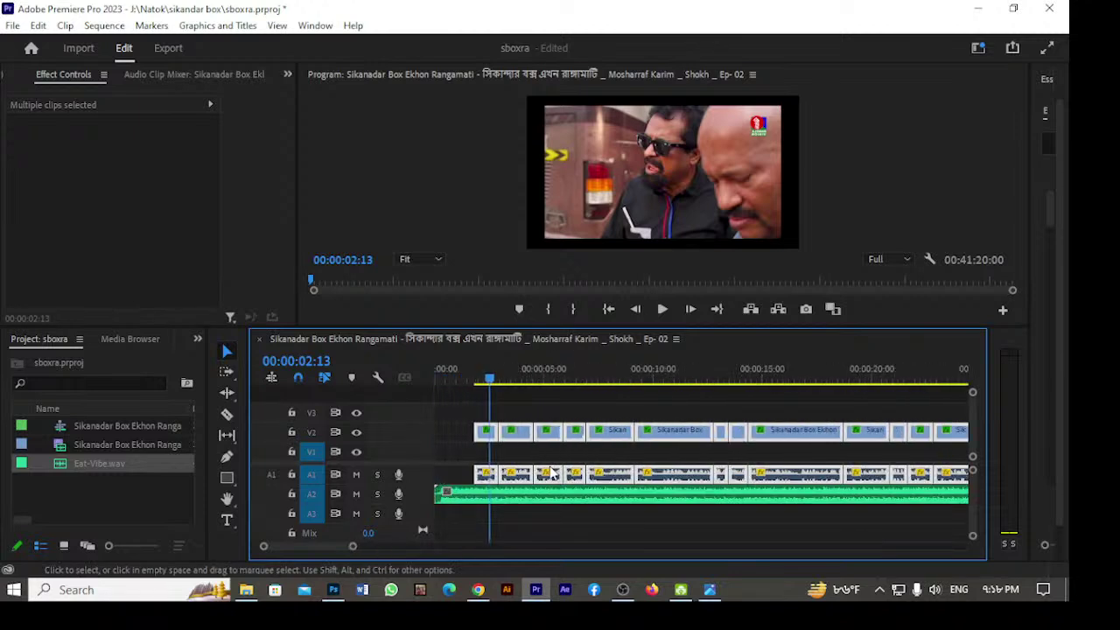
scroll(525, 442, up, 2)
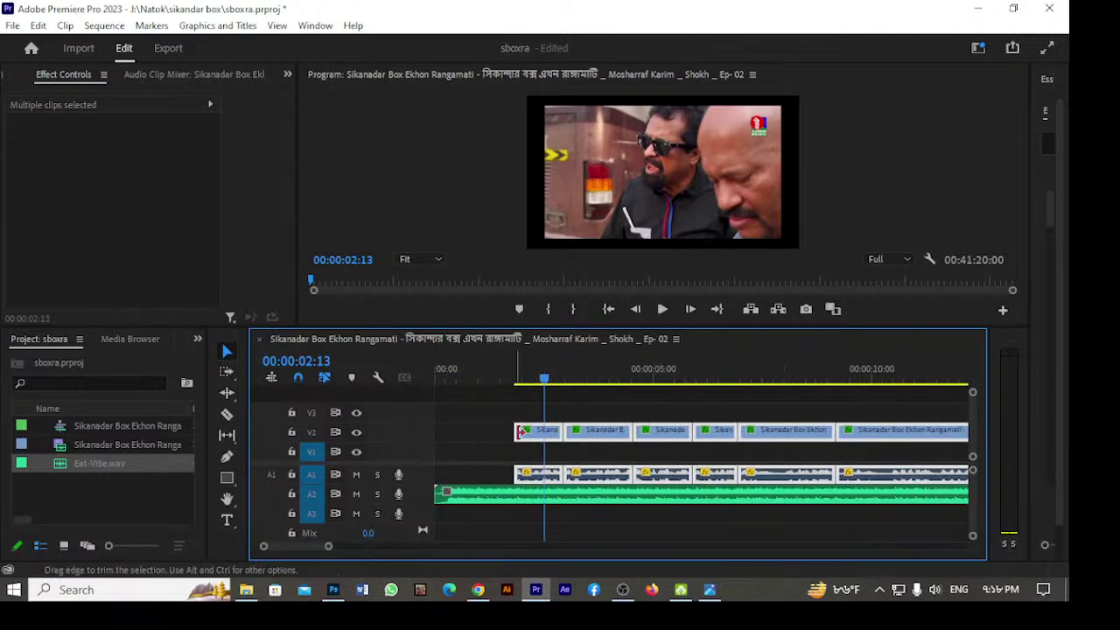
drag(529, 438, 453, 445)
key(Home)
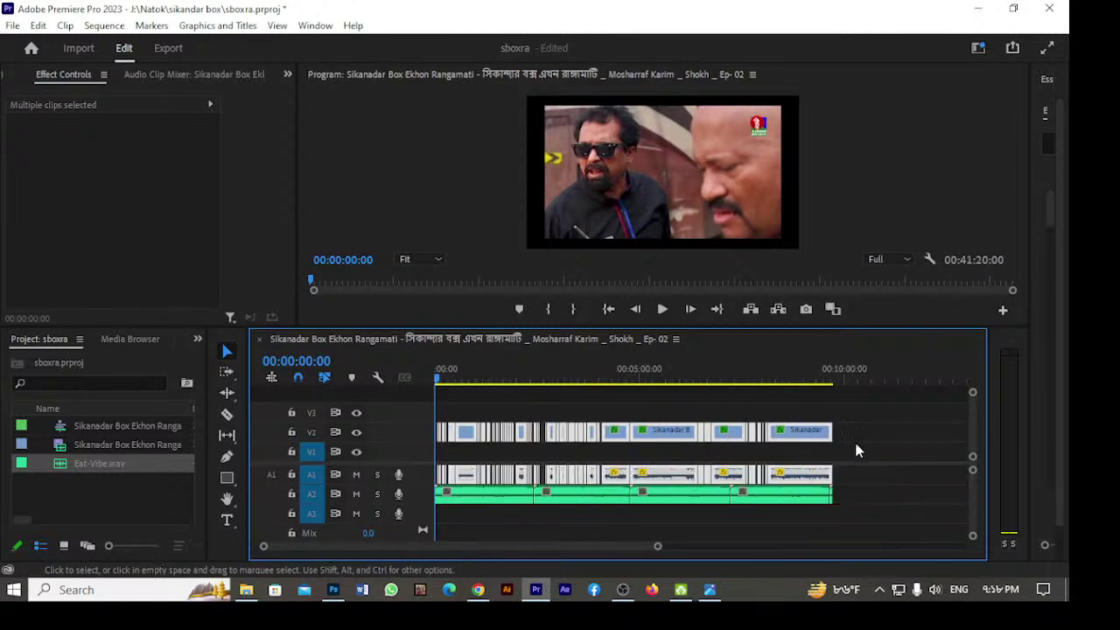
click(853, 452)
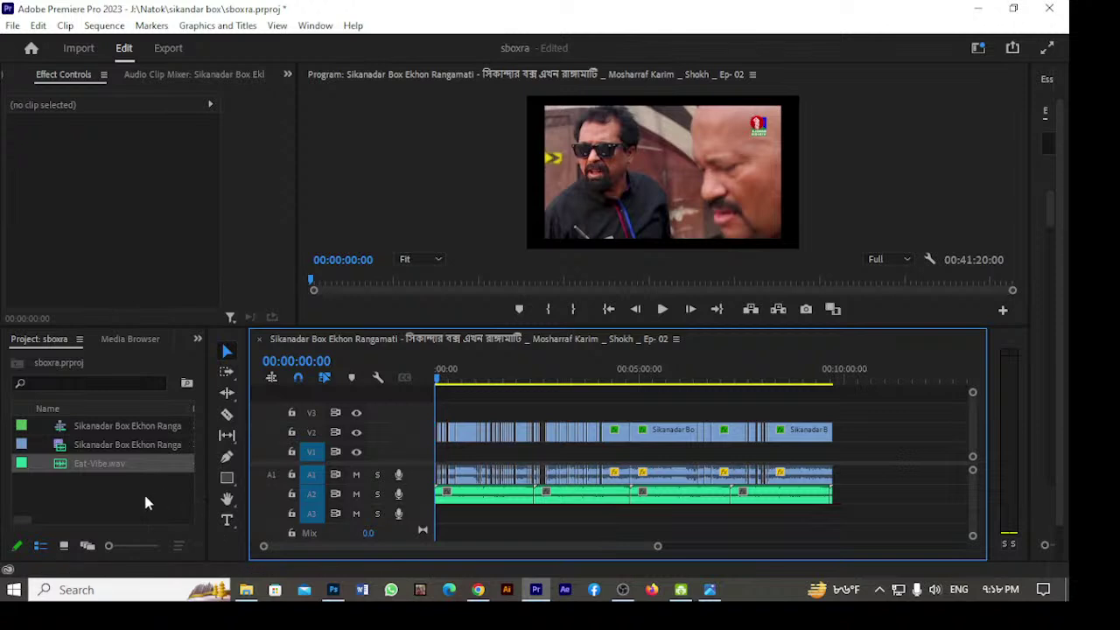
Create a dark red color matte at 1920 × 1080, 25 fps, with square pixels, keeping the name Color Matte.
right_click(63, 493)
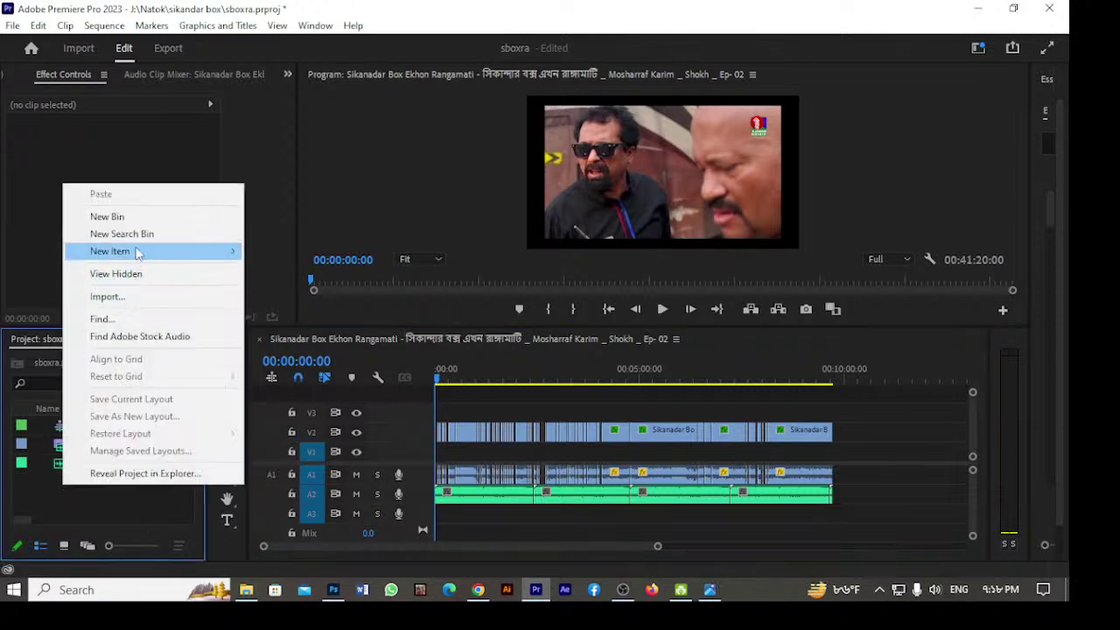
mouse_move(138, 253)
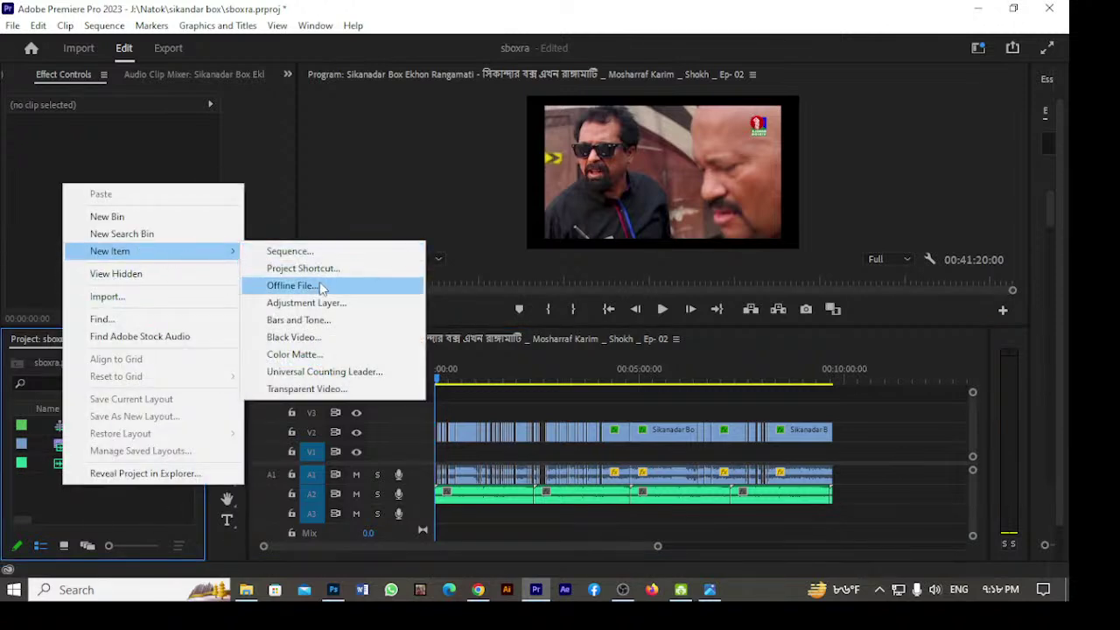
click(310, 354)
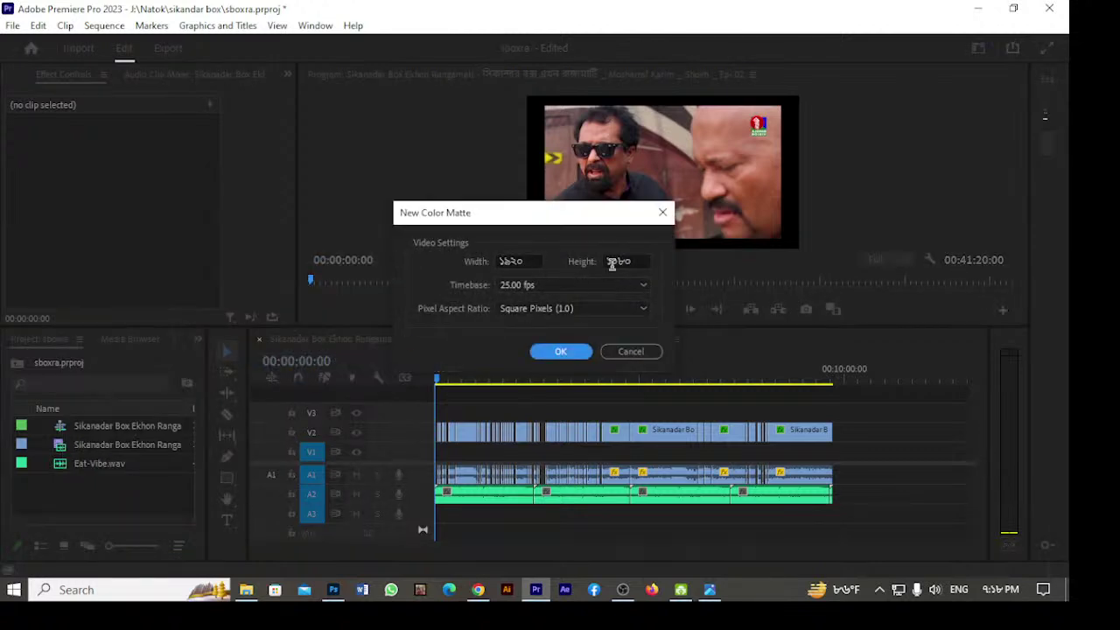
click(560, 352)
click(483, 282)
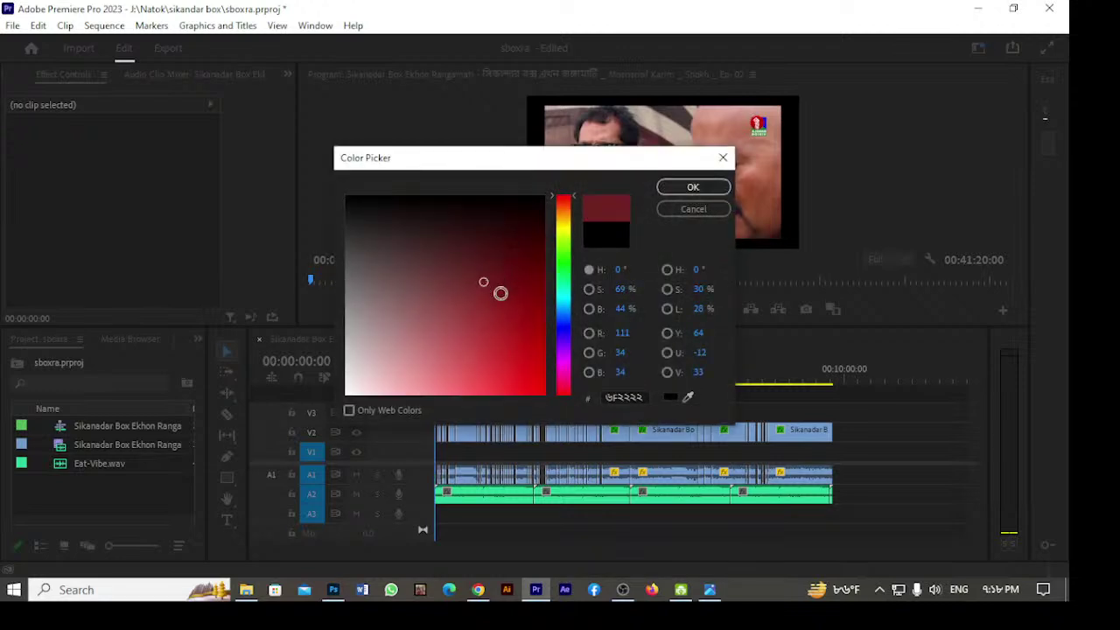
drag(533, 272, 541, 277)
click(688, 188)
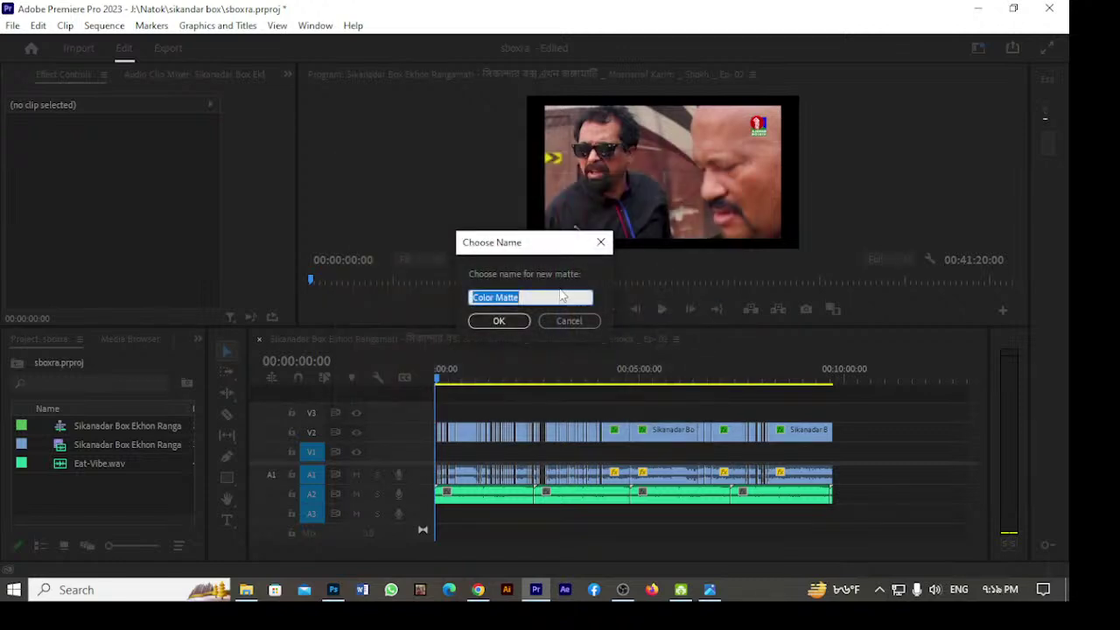
click(495, 321)
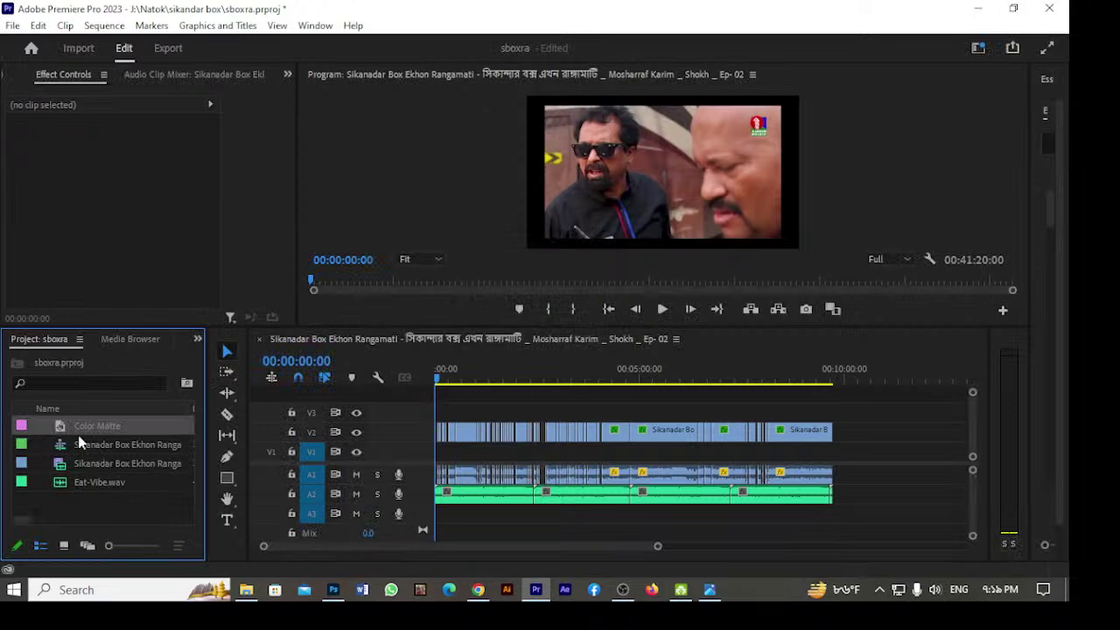
Place the Color Matte on track V1 at the sequence start and extend it to the end of the edited clips.
drag(68, 426, 427, 456)
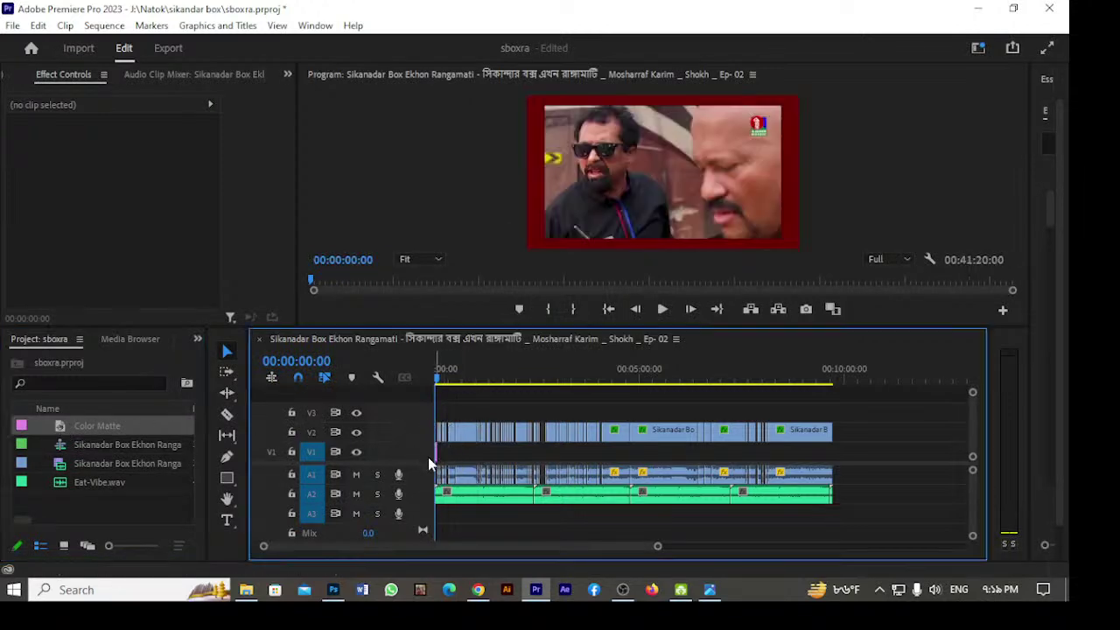
key(equal)
key(equal)
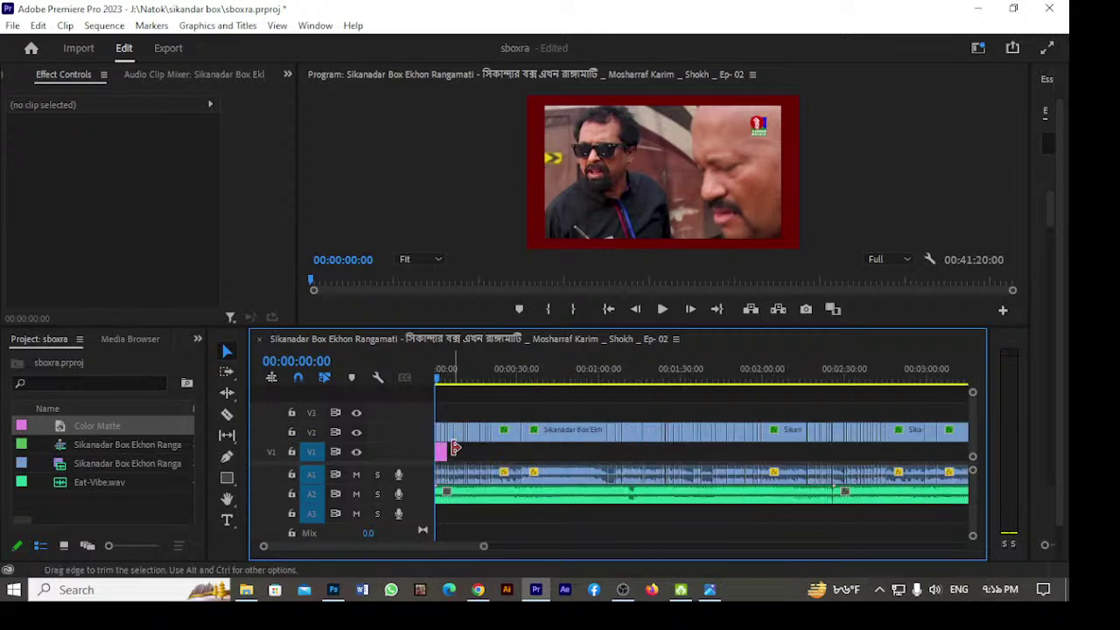
drag(449, 452, 846, 462)
key(minus)
key(minus)
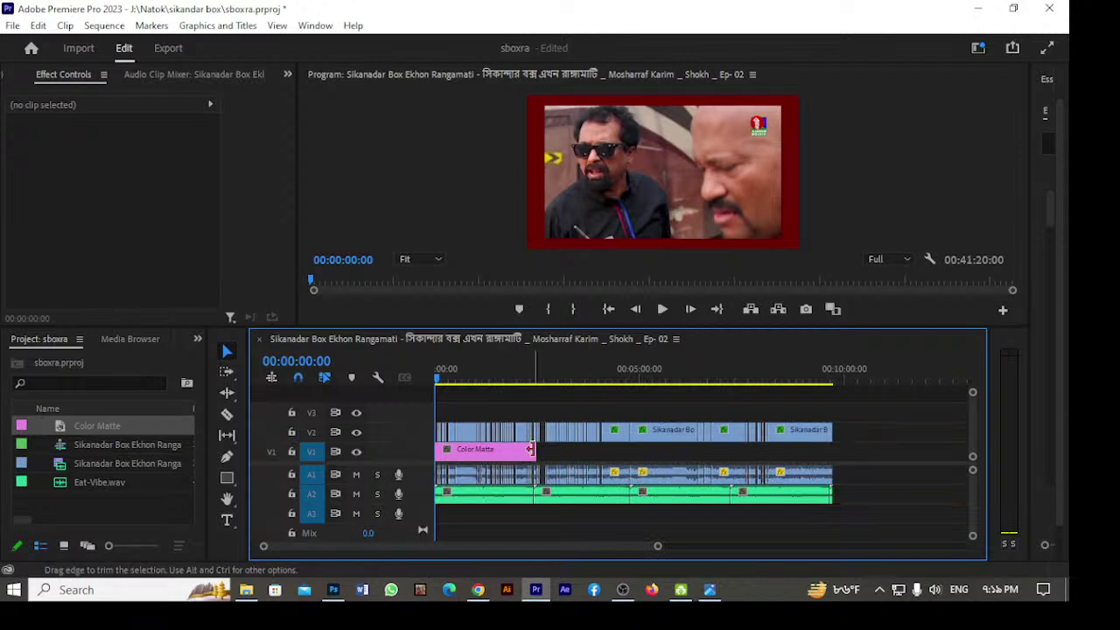
drag(578, 453, 835, 459)
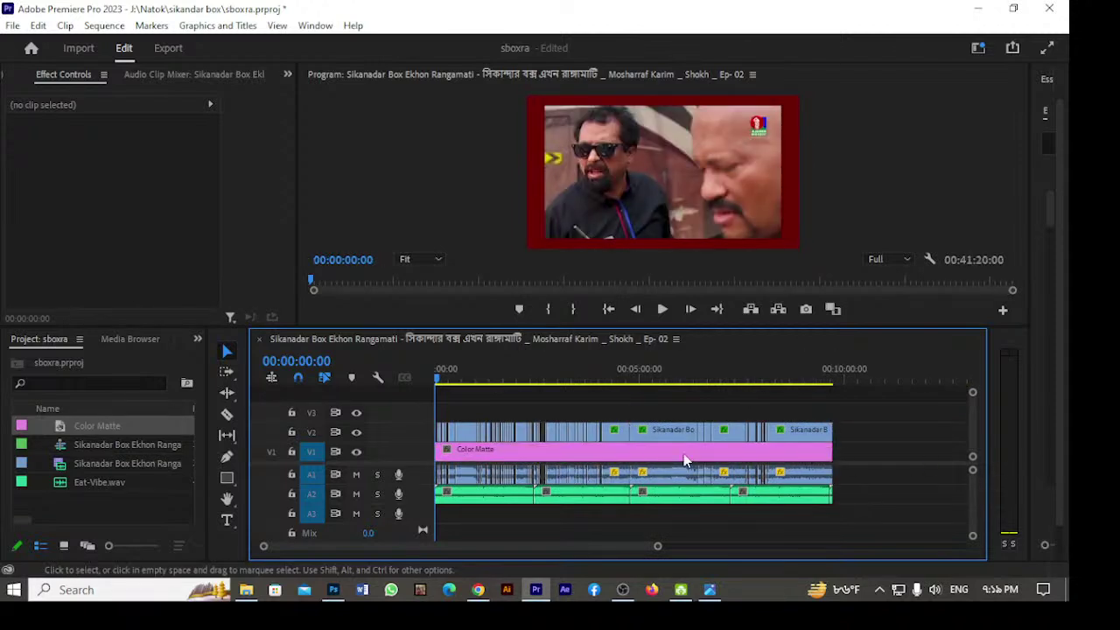
click(571, 452)
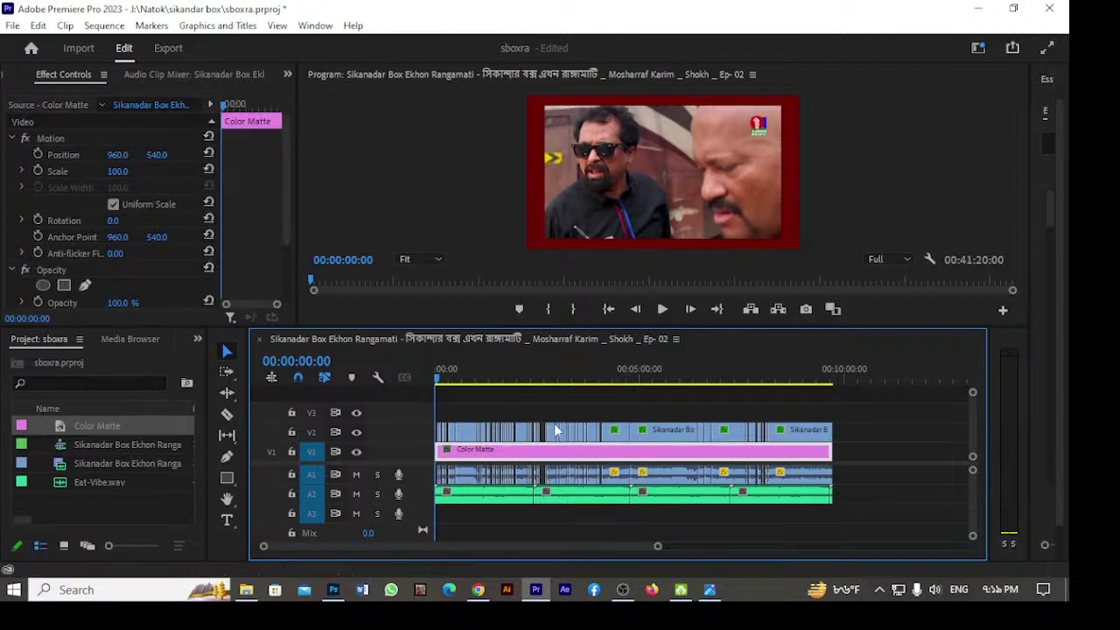
click(867, 430)
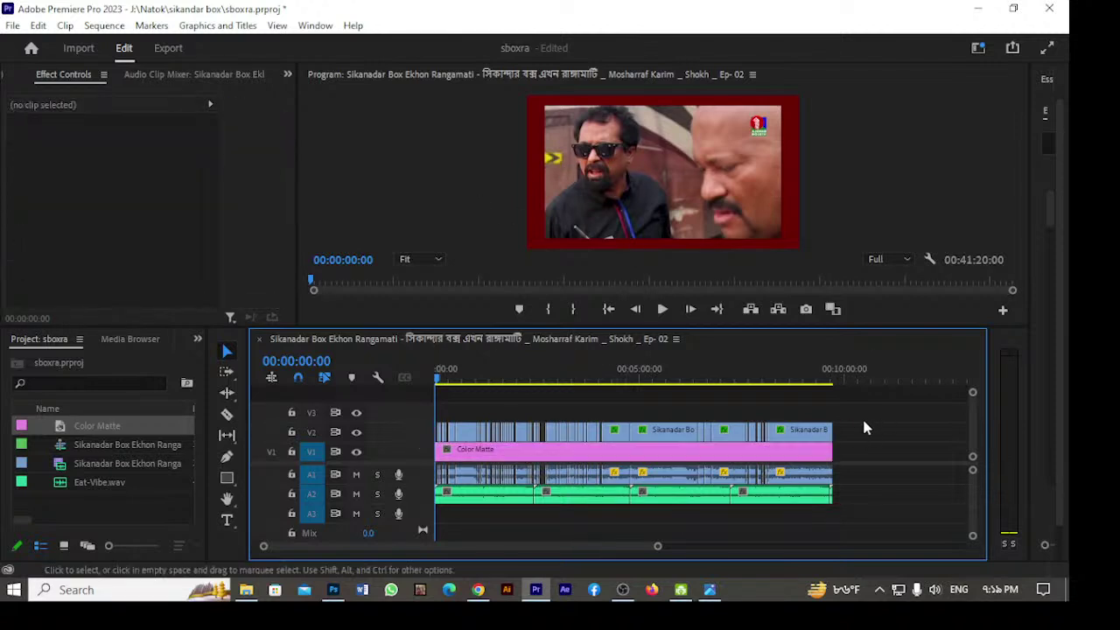
Import the logo image Mah Media Logo a4.png from the MAH Logo folder inside Design on drive H.
double_click(158, 517)
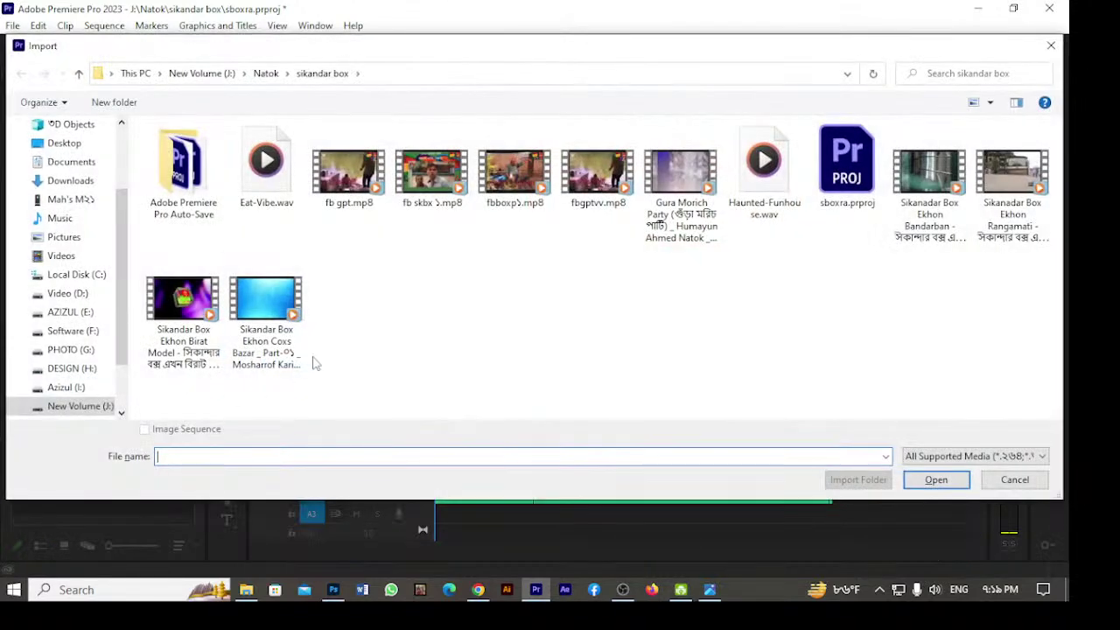
scroll(58, 359, down, 1)
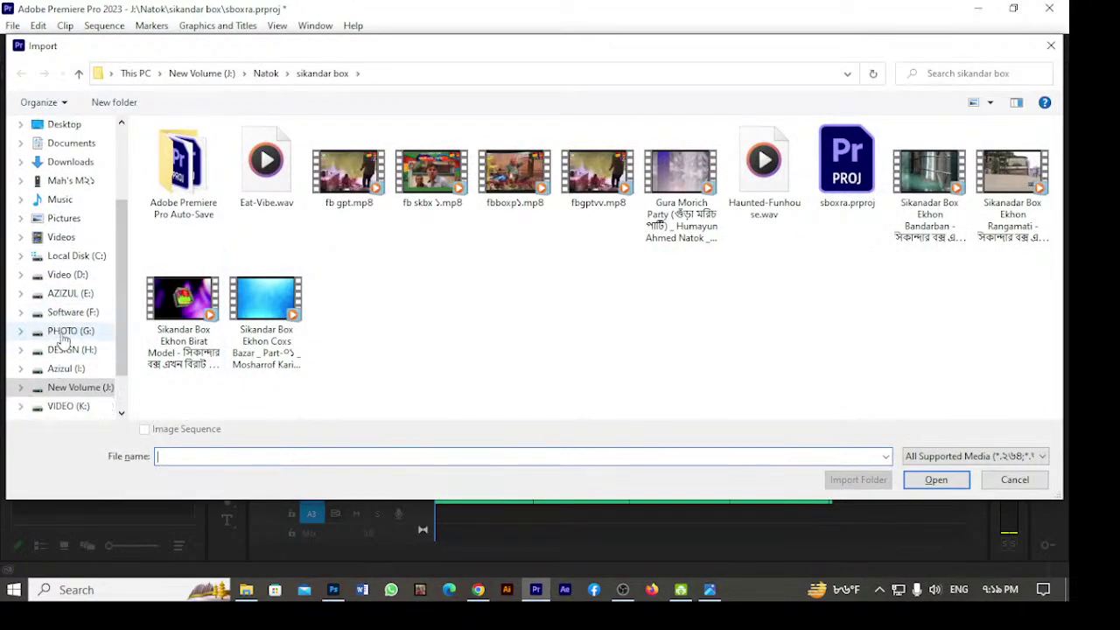
click(67, 350)
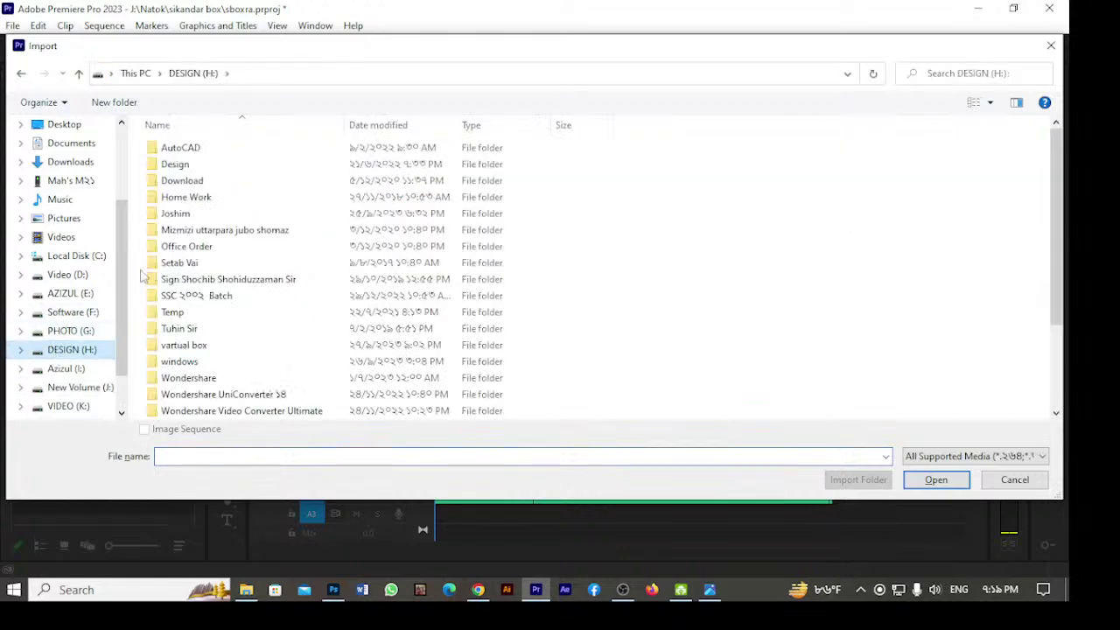
double_click(177, 168)
scroll(188, 280, down, 10)
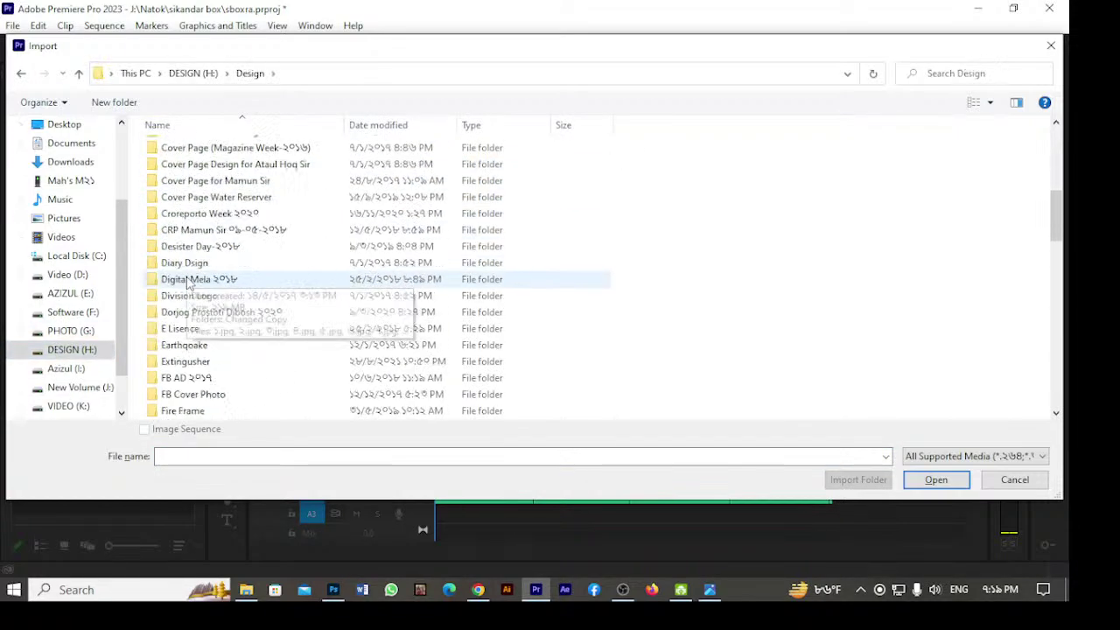
scroll(189, 288, down, 8)
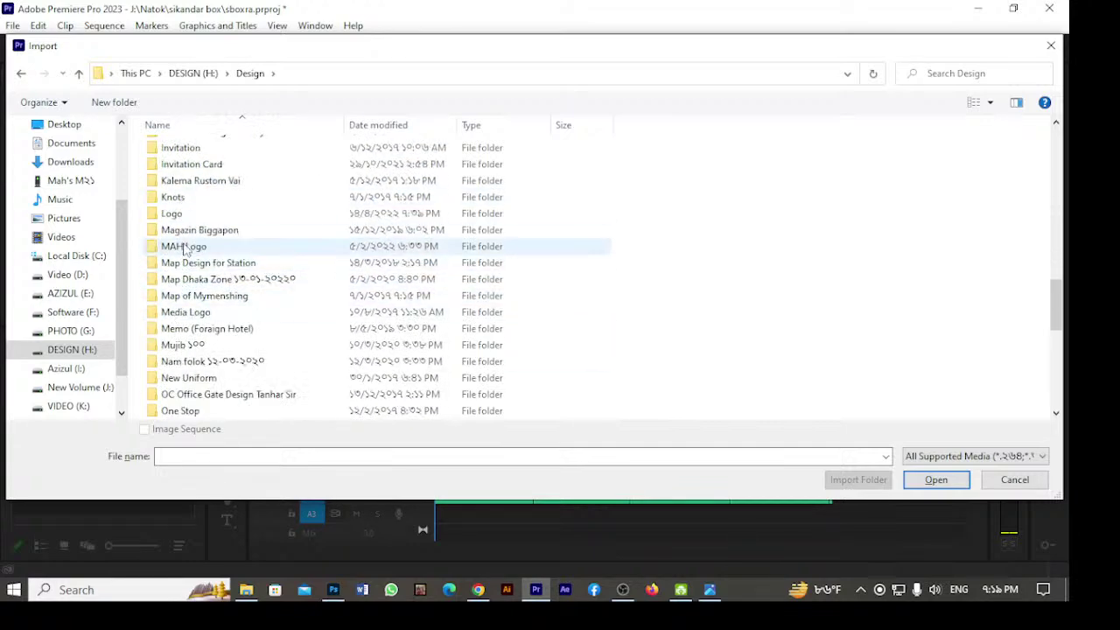
double_click(183, 248)
click(181, 178)
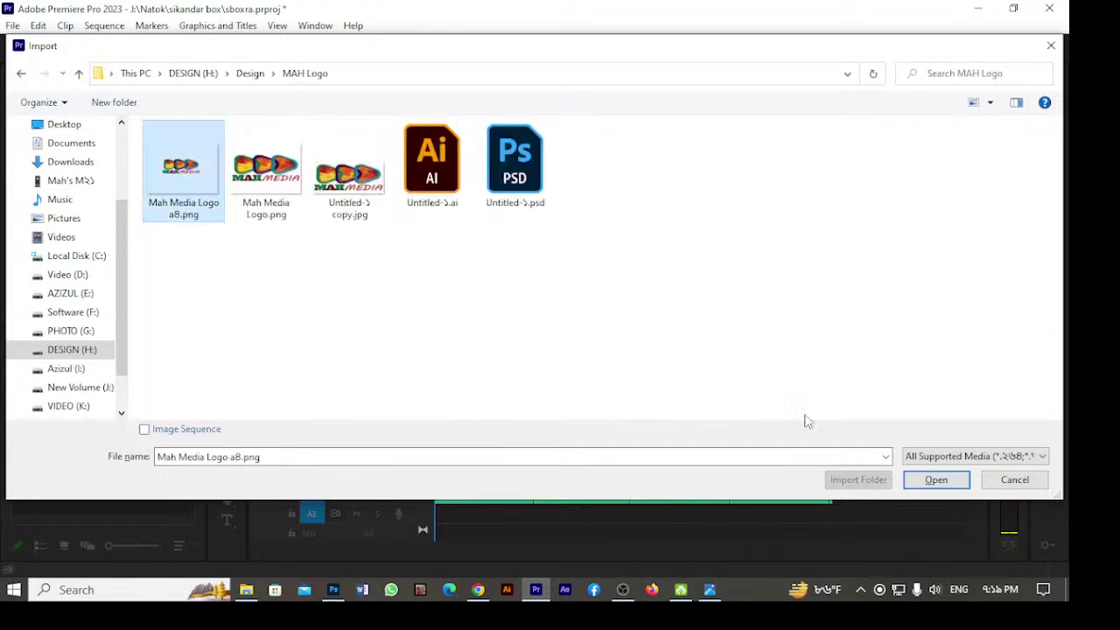
click(933, 480)
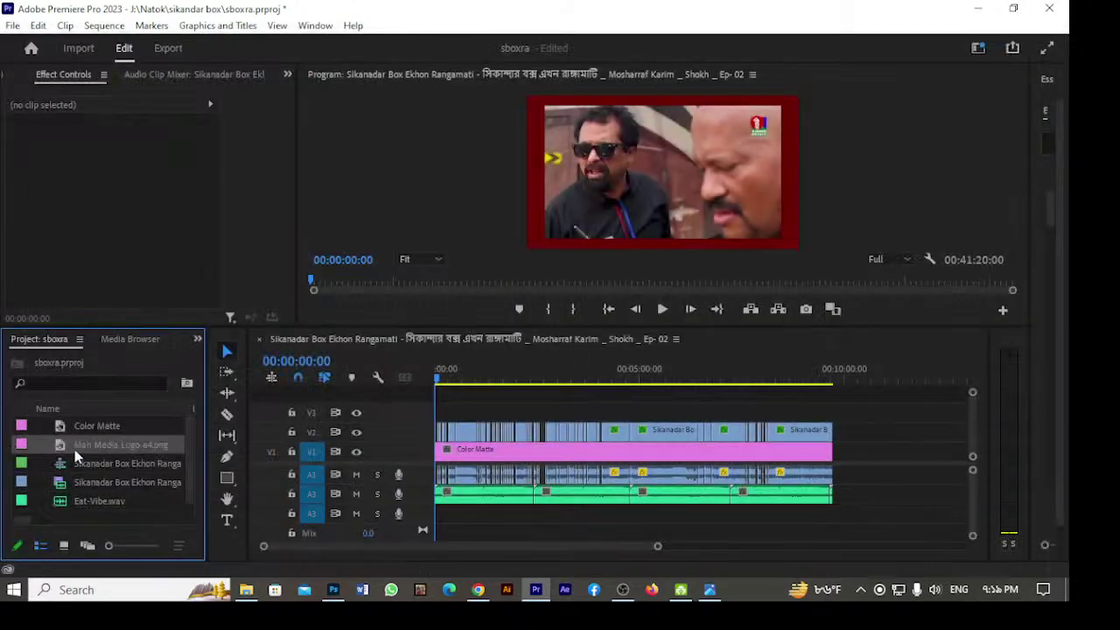
Place Mah Media Logo a4.png on track V3 and stretch it from the sequence start to the end of the edited clips.
drag(65, 448, 898, 411)
key(=)
key(=)
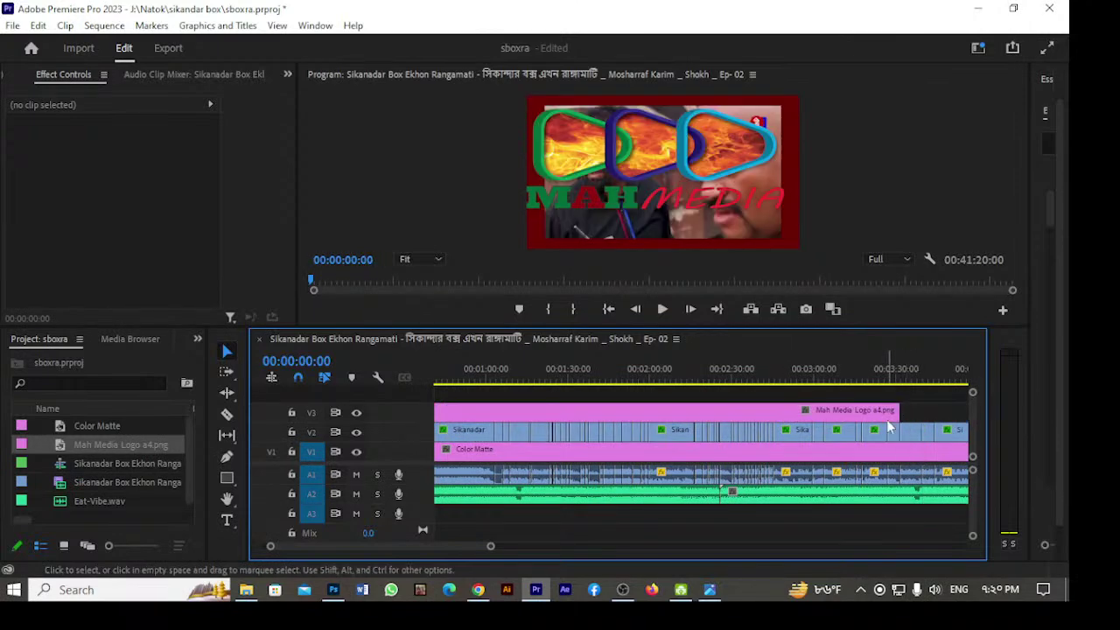
key(-)
key(-)
drag(578, 411, 831, 424)
Duplicate the full-length logo clip from V3 onto track V4 and set the copy's scale to 25.
click(593, 419)
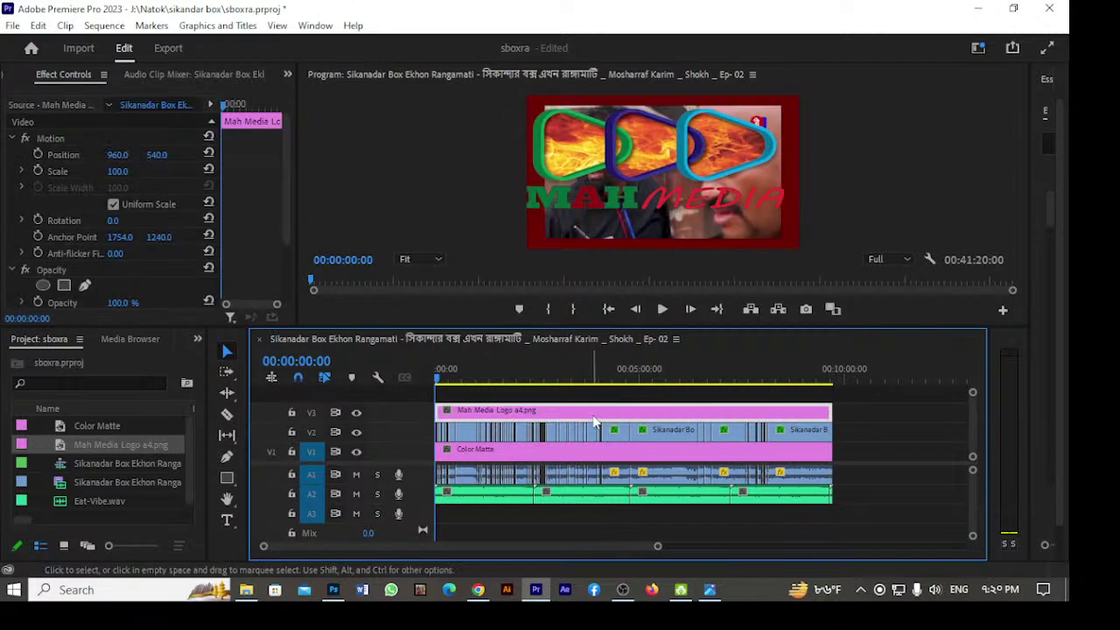
drag(594, 417, 597, 411)
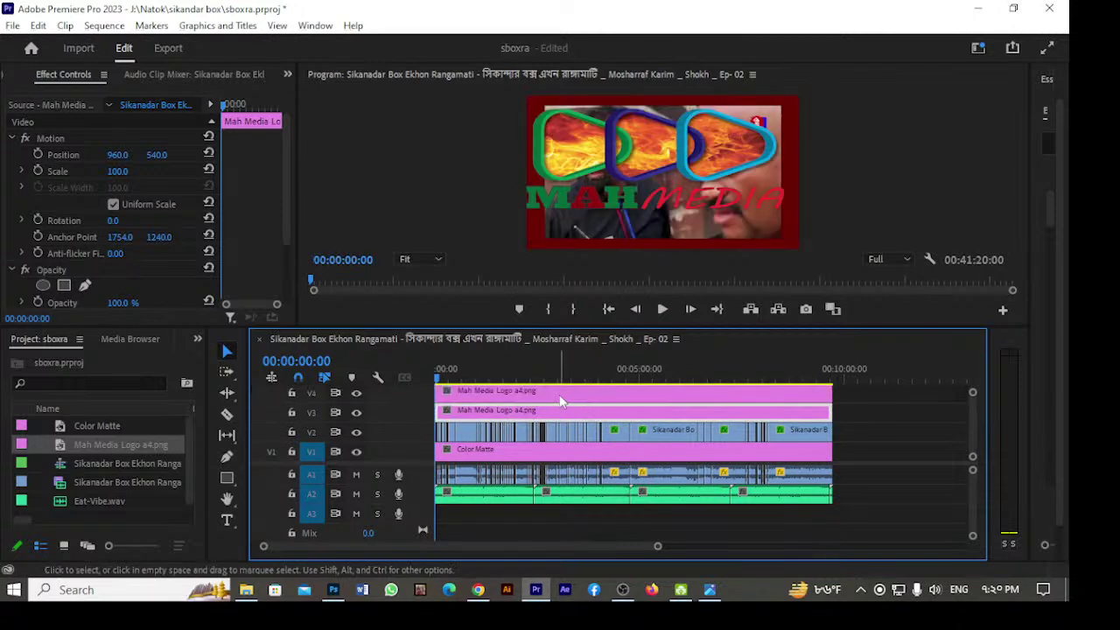
click(560, 397)
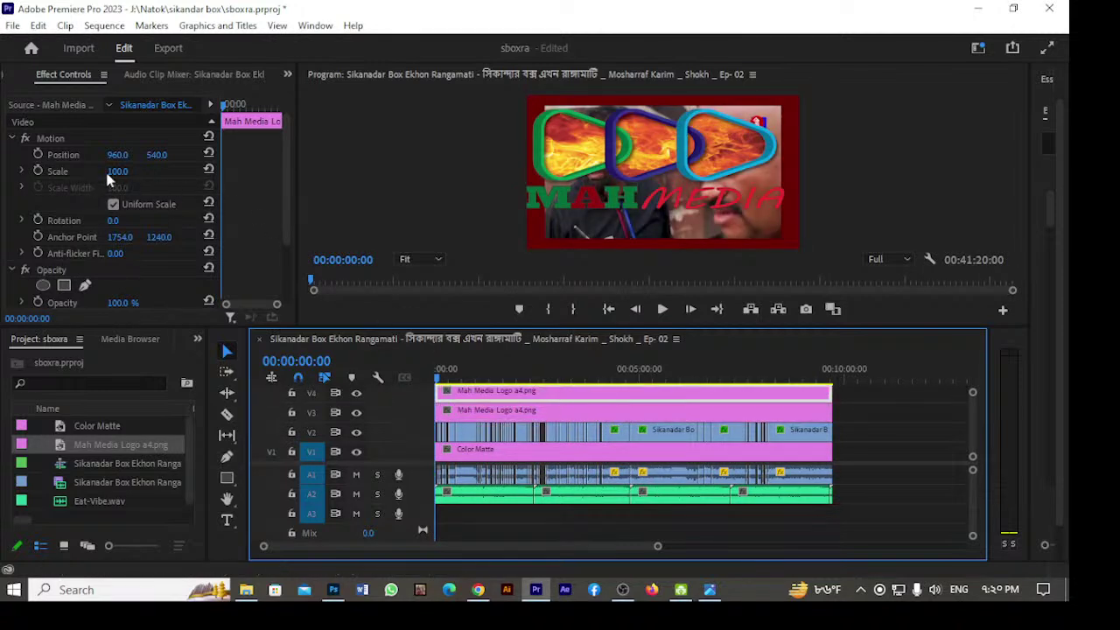
drag(117, 170, 90, 185)
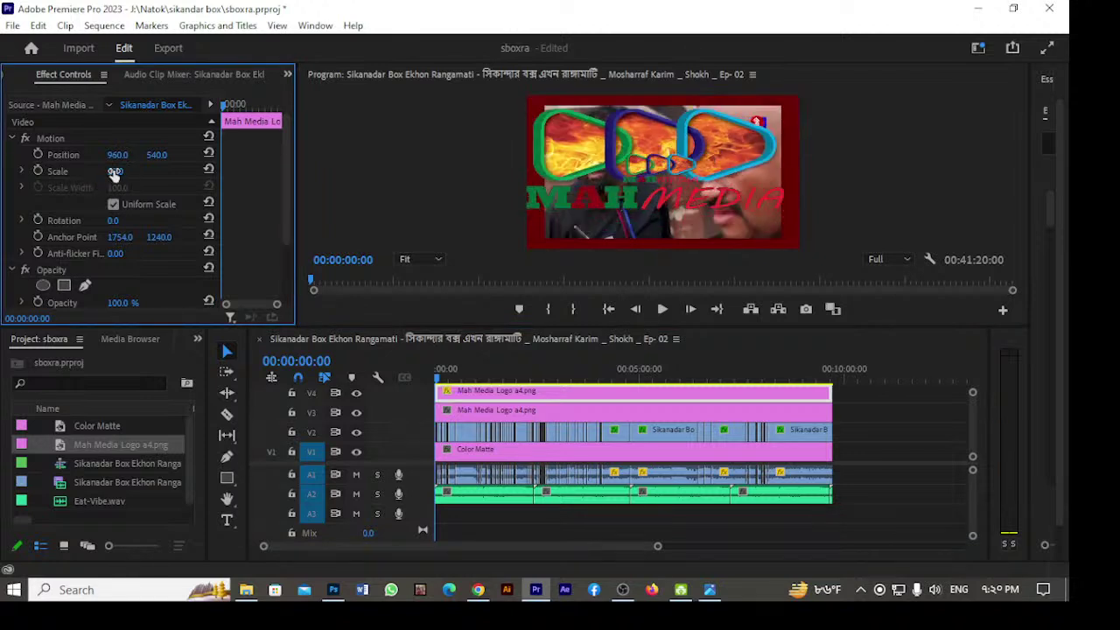
click(115, 171)
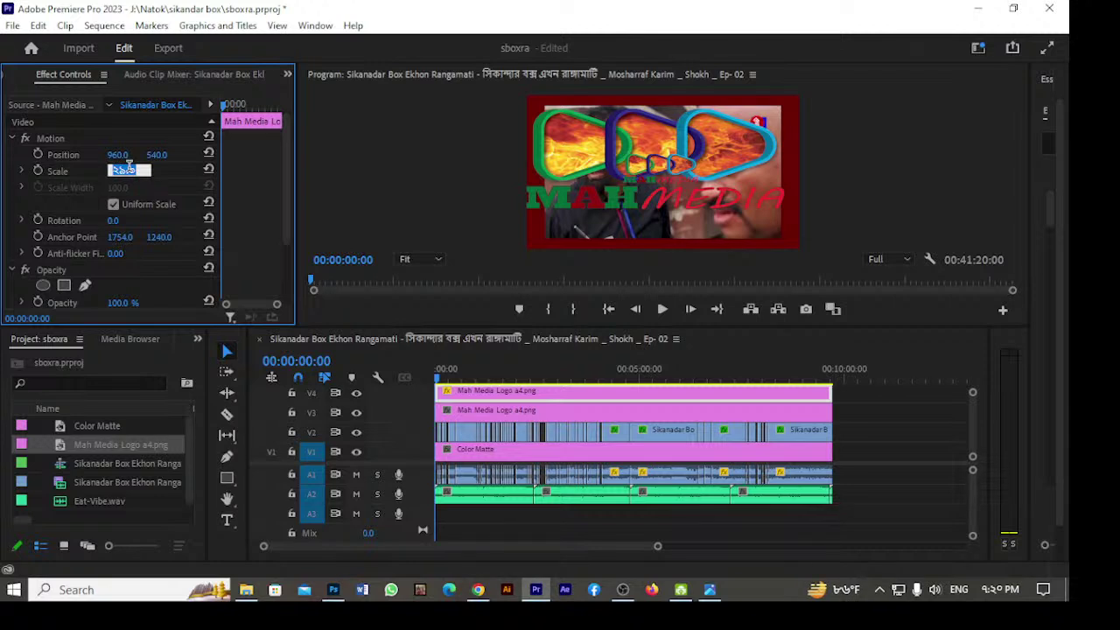
text(2)
key(Return)
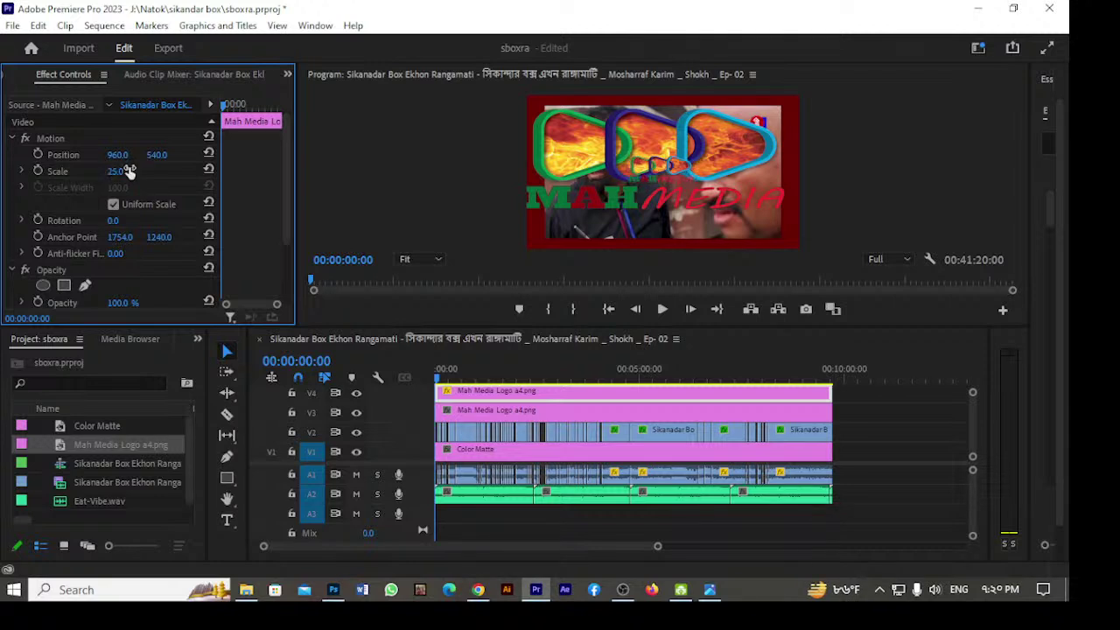
click(666, 168)
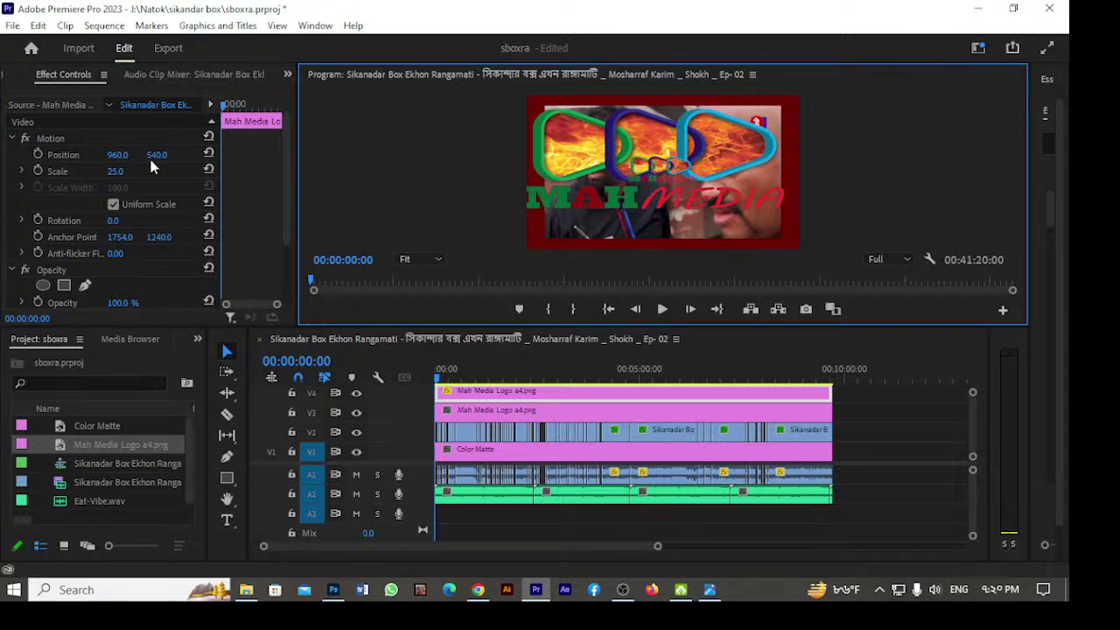
Move the small logo on V4 over the channel logo in the frame's upper-right corner, at position 1592, 240.
drag(159, 155, 456, 179)
key(ctrl+z)
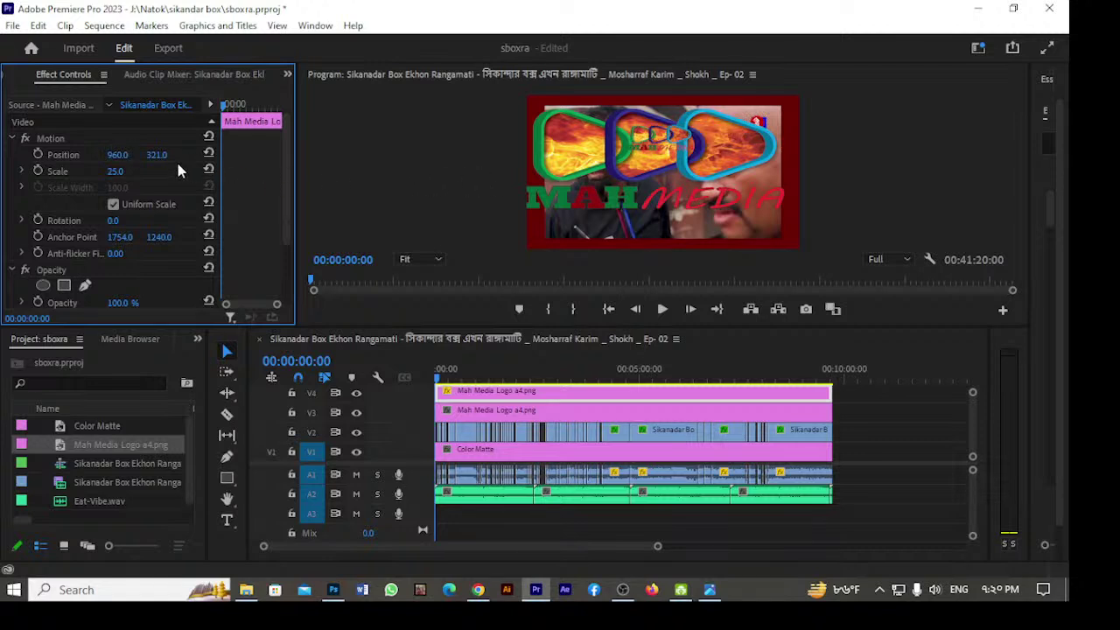
drag(117, 155, 220, 158)
drag(122, 157, 83, 162)
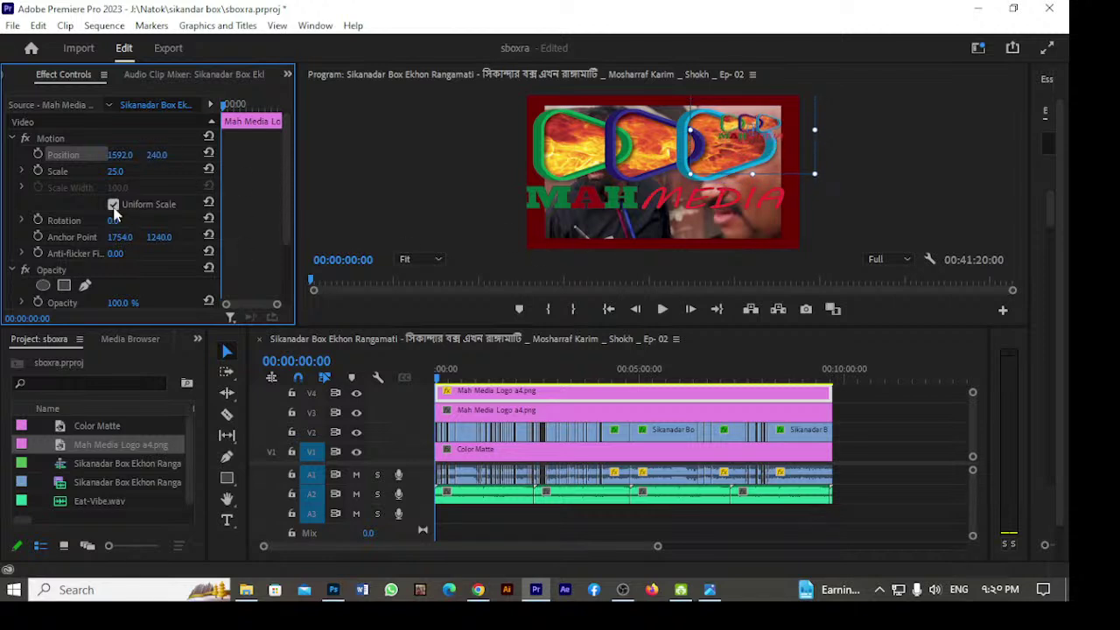
Reposition the large logo on track V3 to 1029, 628.
click(497, 409)
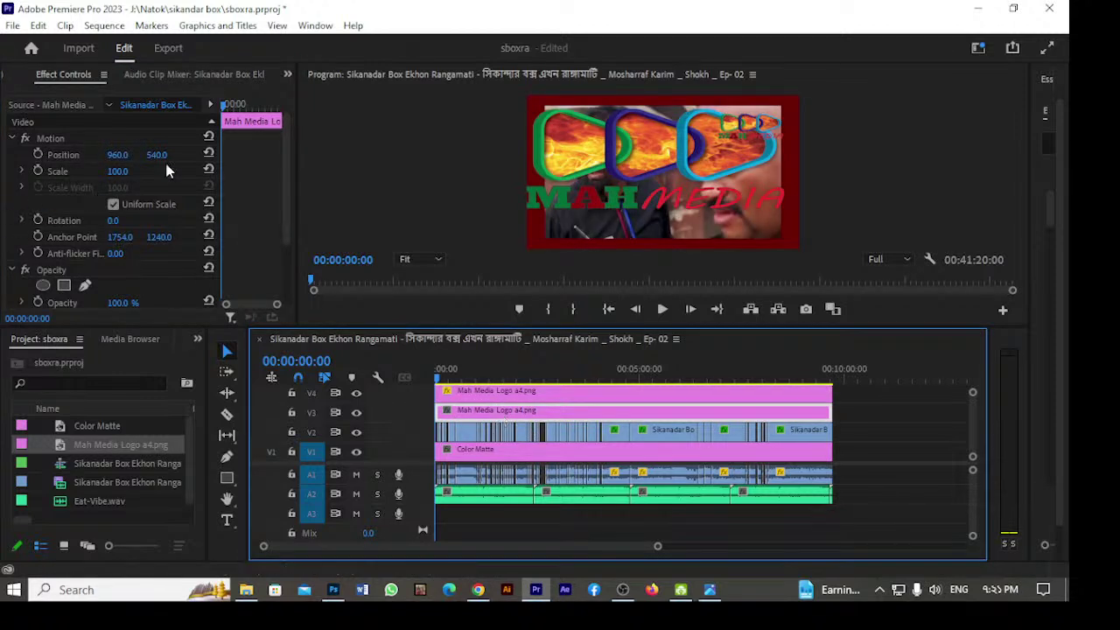
drag(157, 154, 227, 154)
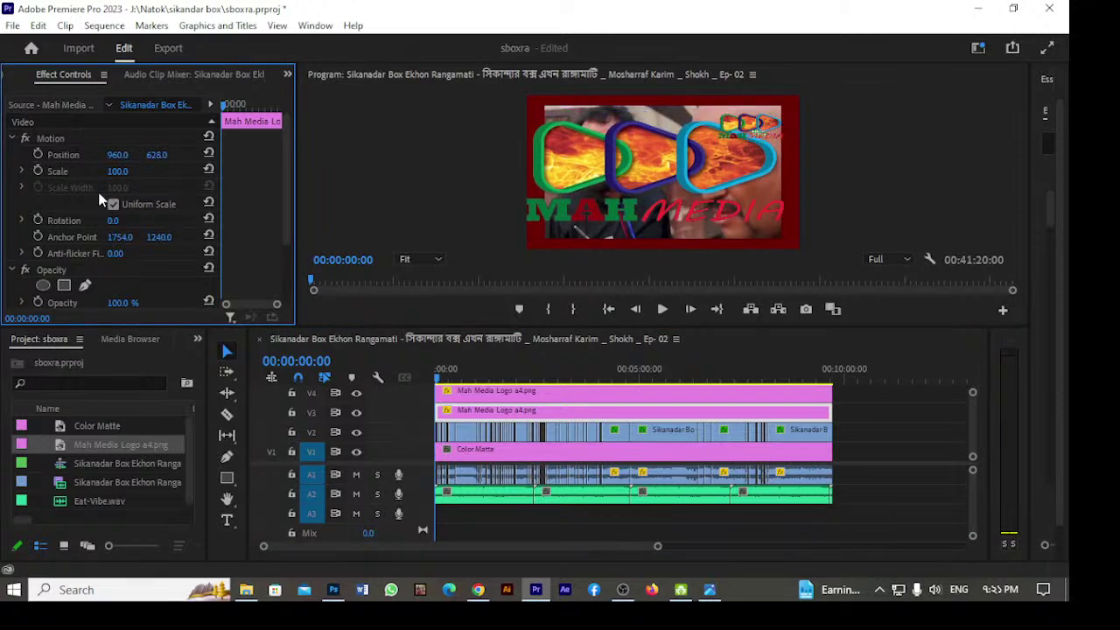
drag(118, 154, 188, 154)
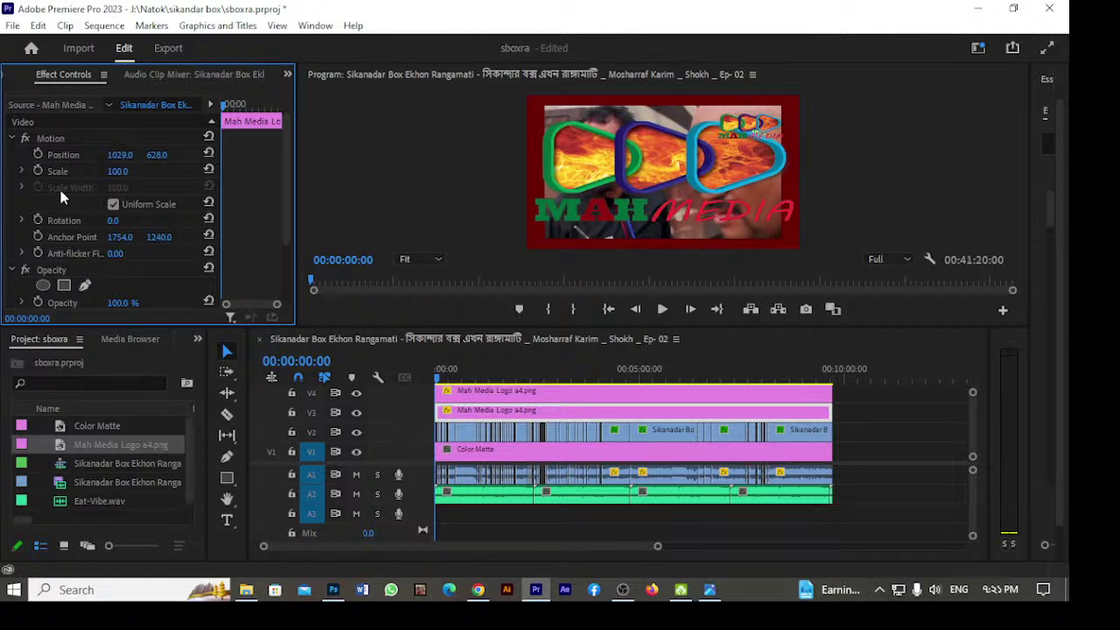
Set the opacity of the large logo on V3 to 4 % and return the playhead to the sequence start.
scroll(131, 265, down, 2)
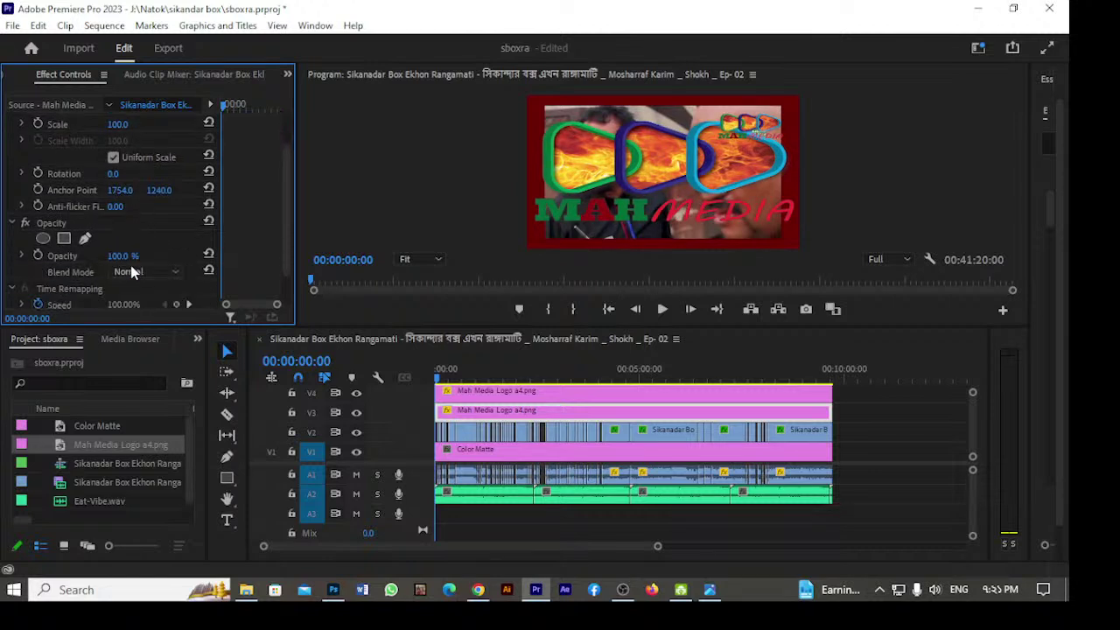
scroll(120, 227, down, 1)
click(119, 216)
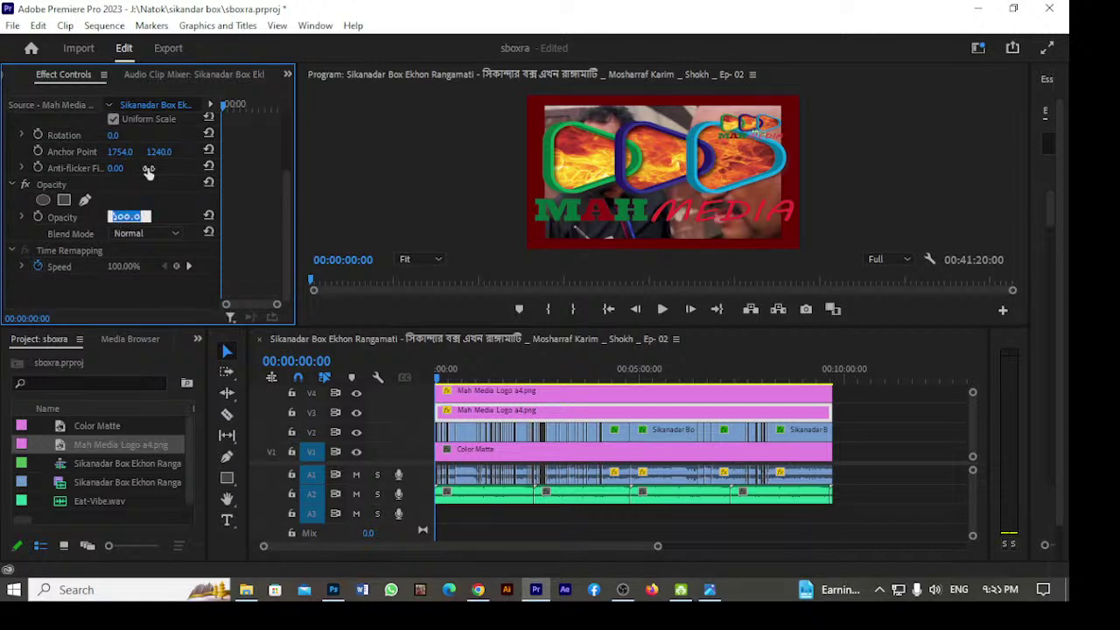
text(4)
key(Return)
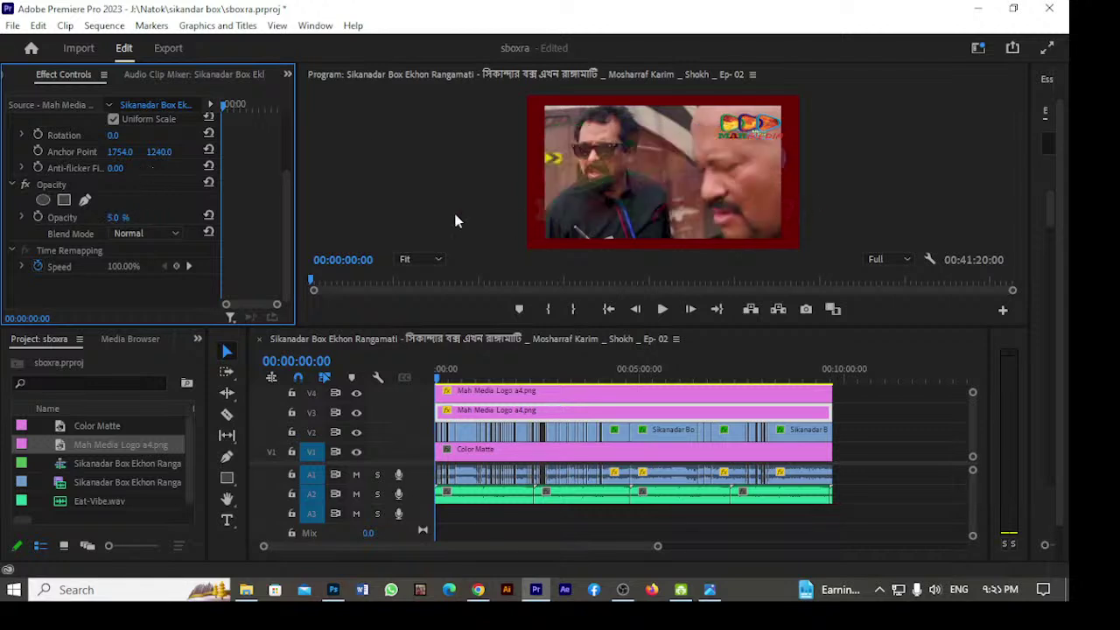
click(131, 216)
text(4)
key(Return)
click(464, 377)
drag(464, 383, 326, 381)
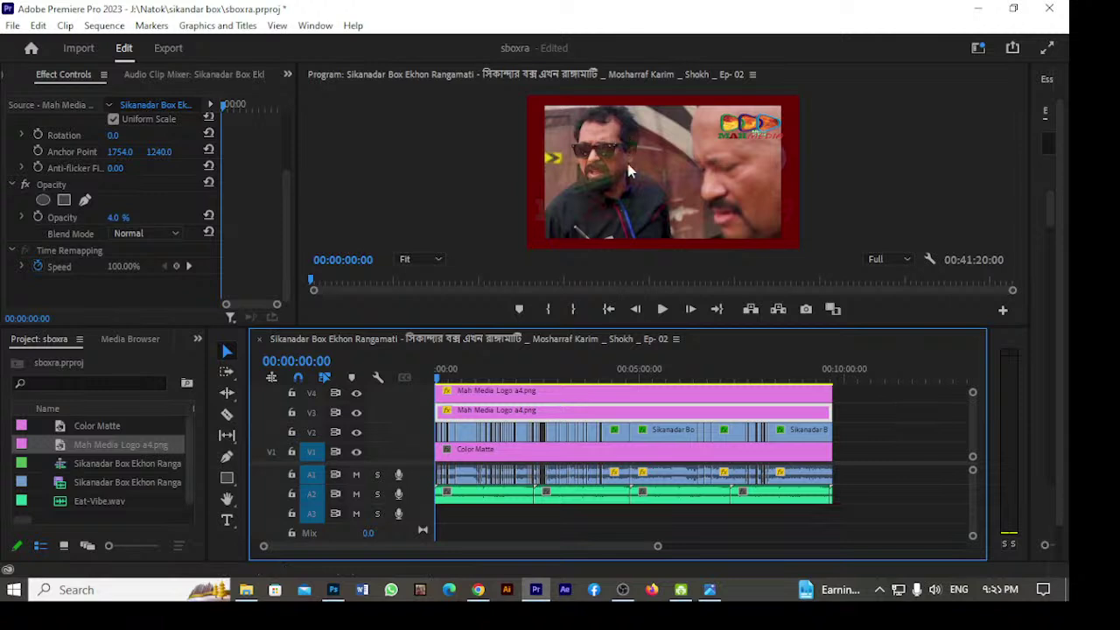
click(857, 495)
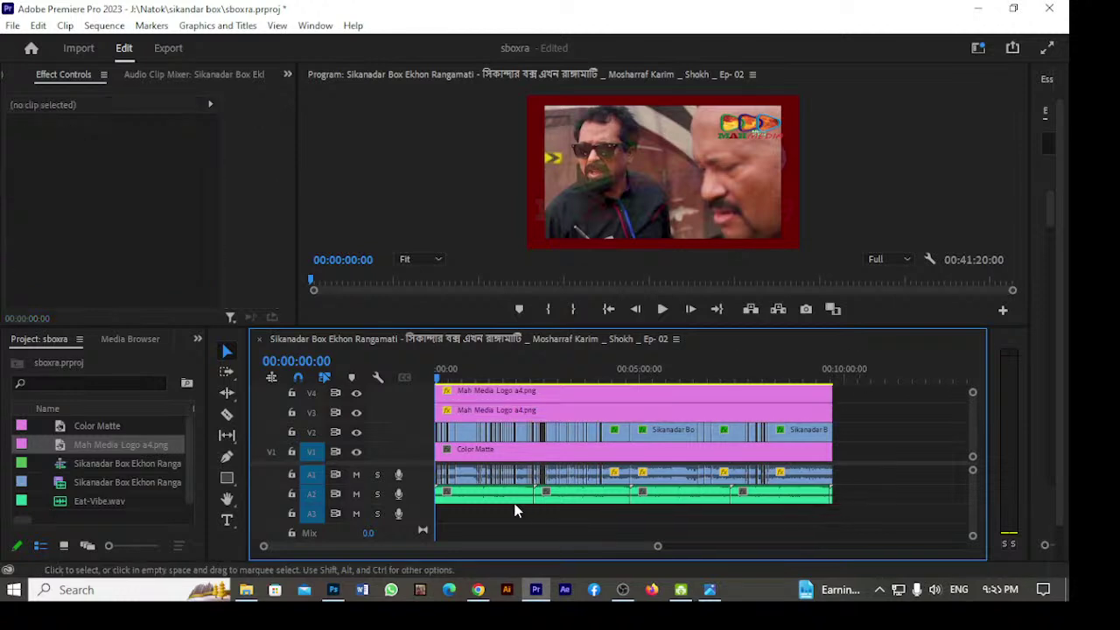
Expand audio track A2 and play the first seconds of the sequence to check the Eat-Vibe.wav music level.
click(470, 501)
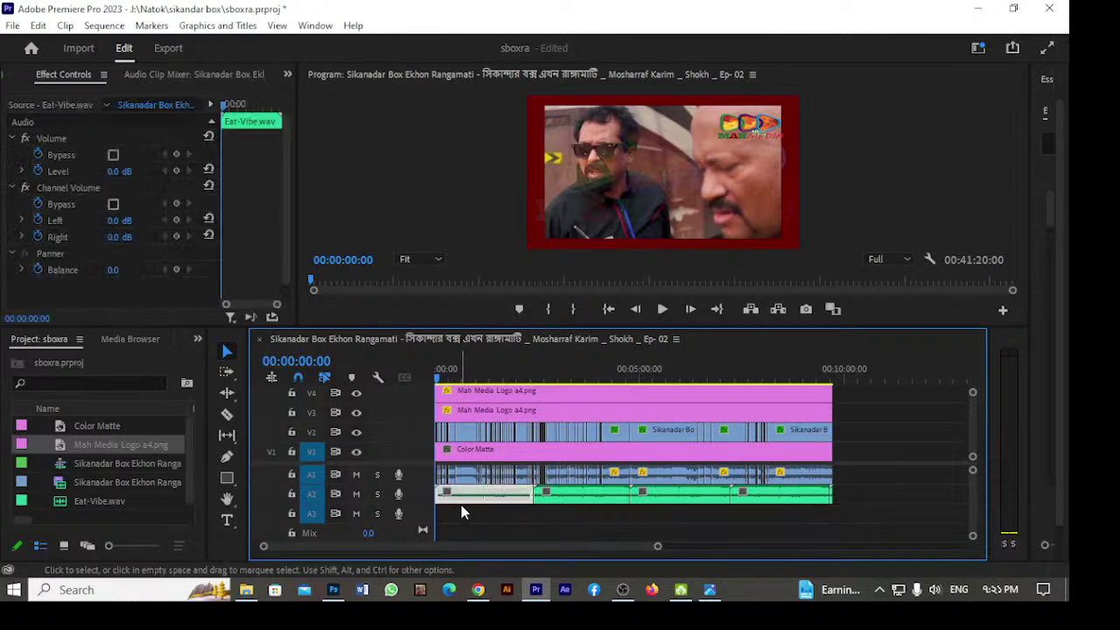
double_click(421, 500)
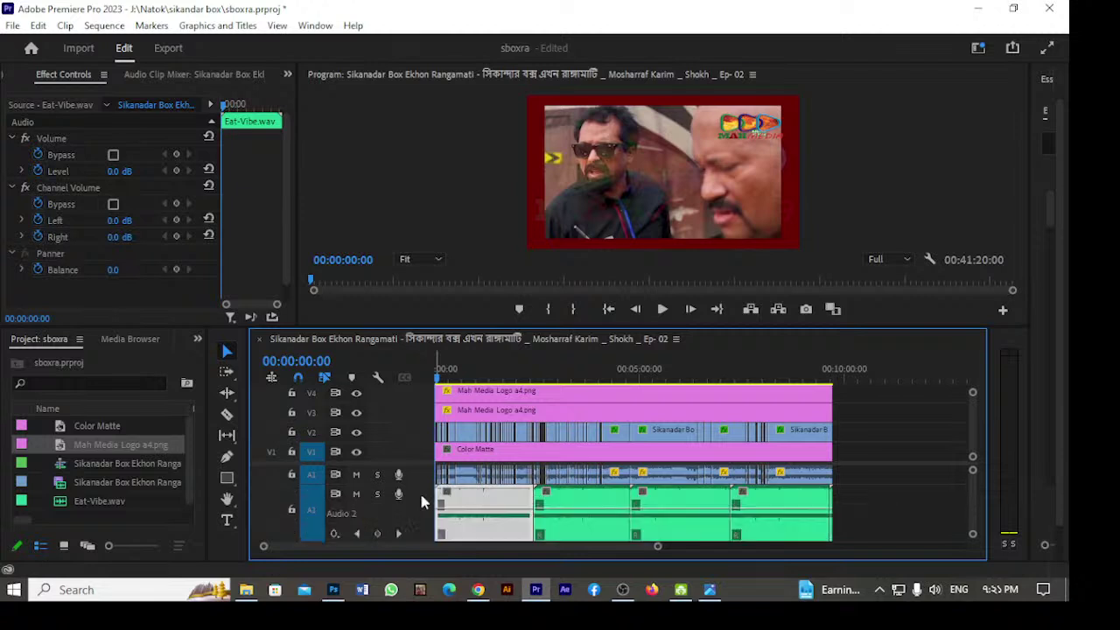
key(space)
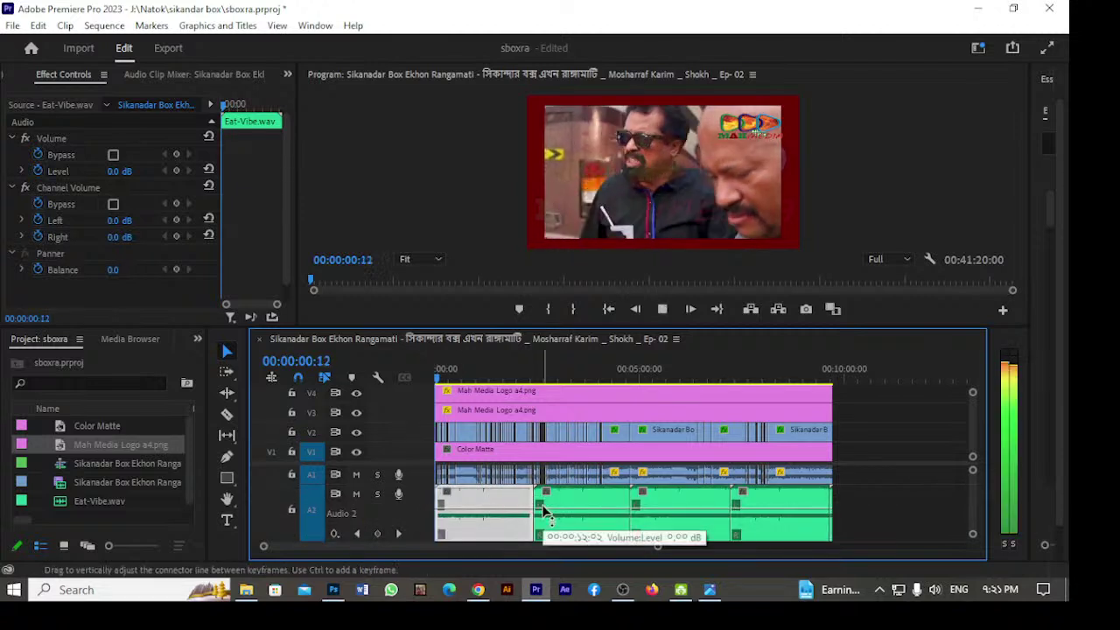
key(space)
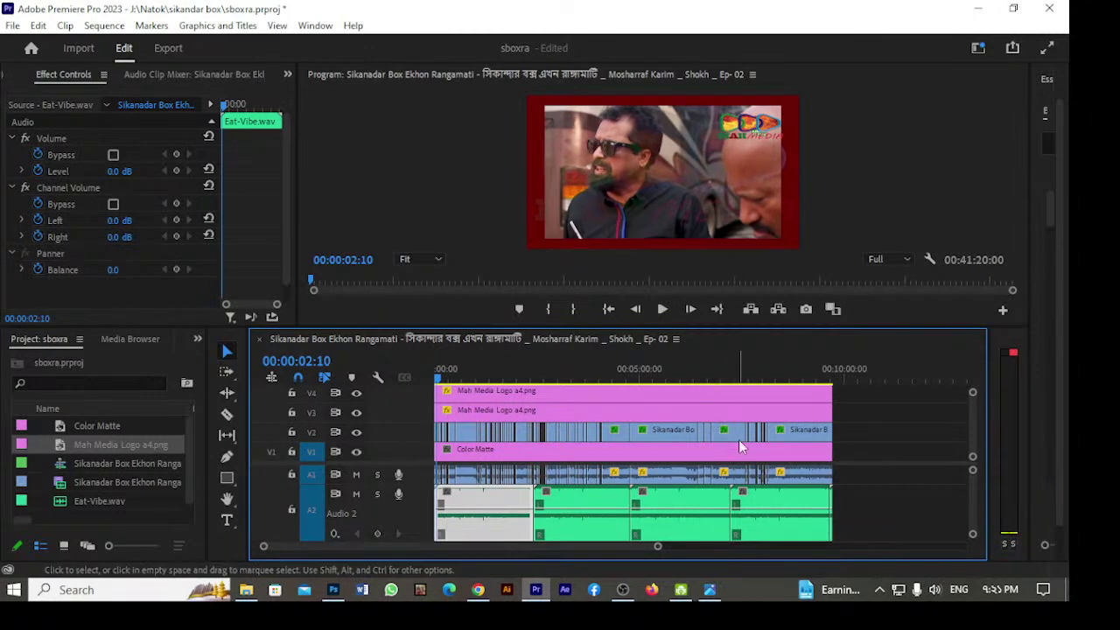
click(871, 514)
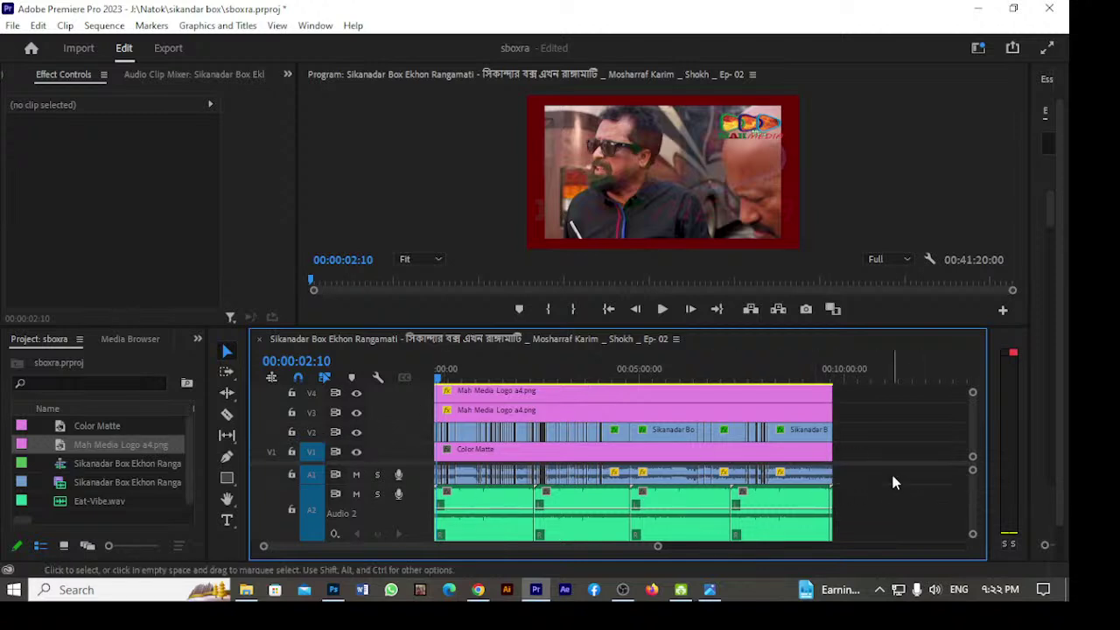
Switch to the Audio workspace and widen the Program monitor and timeline areas.
click(315, 25)
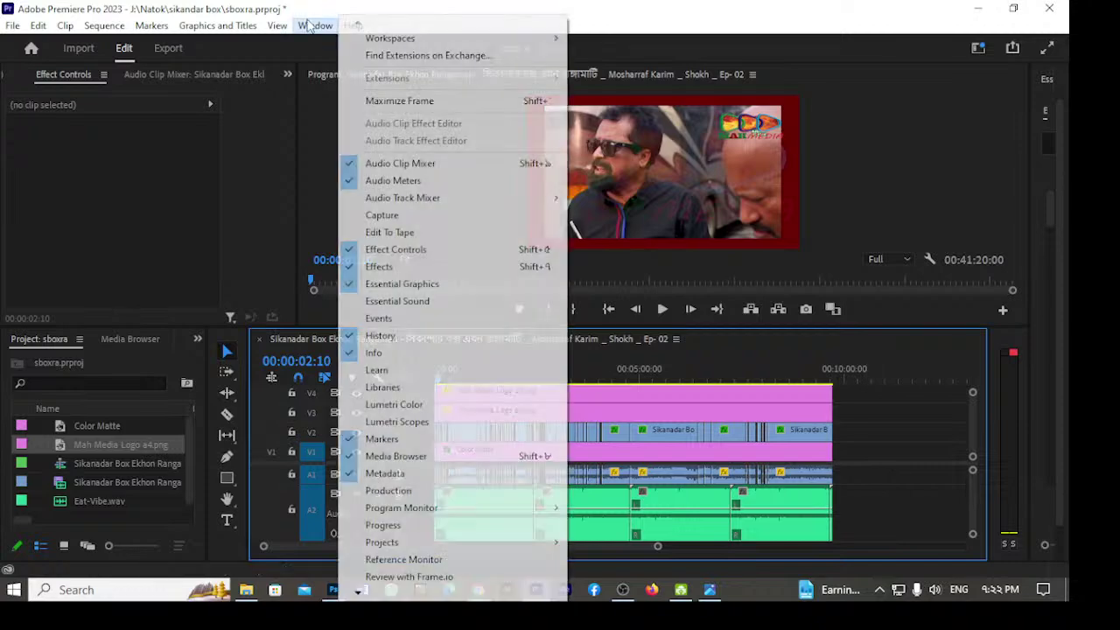
mouse_move(407, 41)
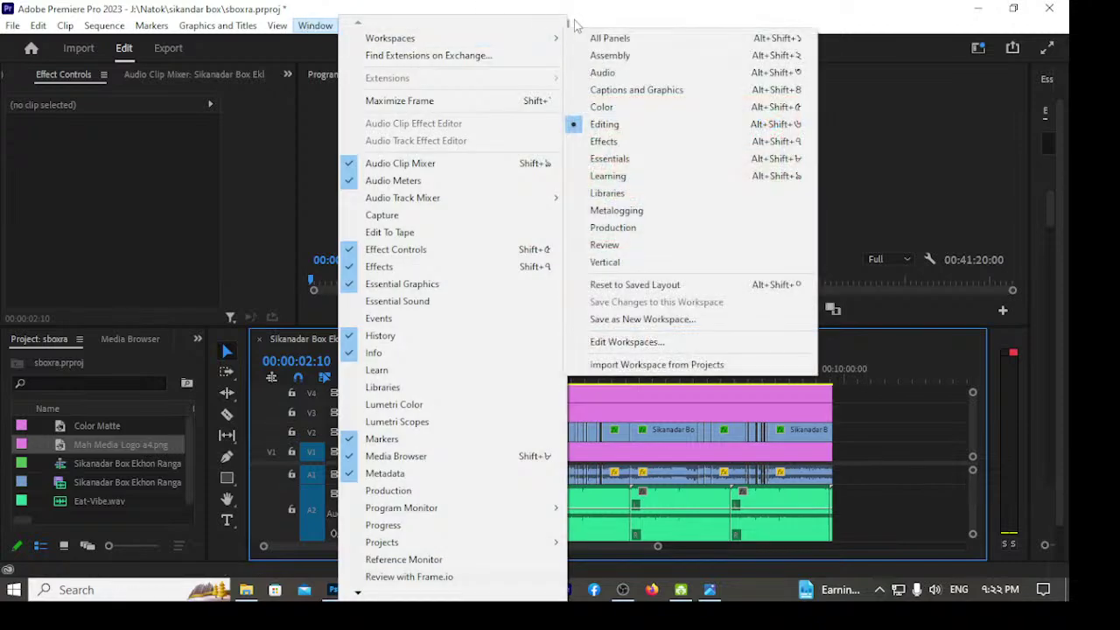
click(612, 75)
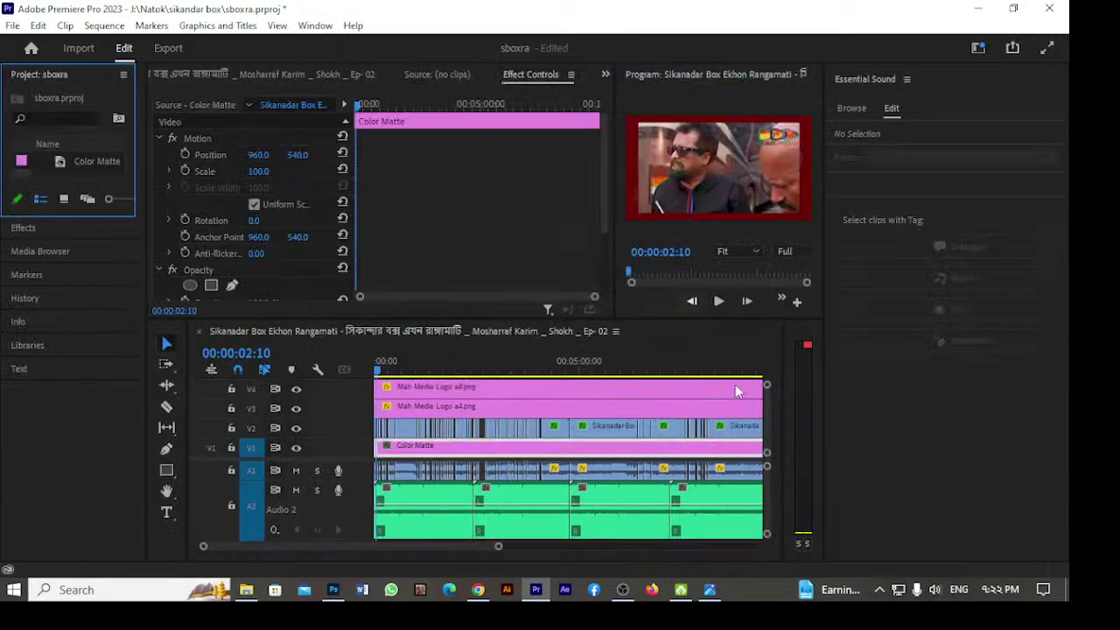
drag(818, 408, 852, 409)
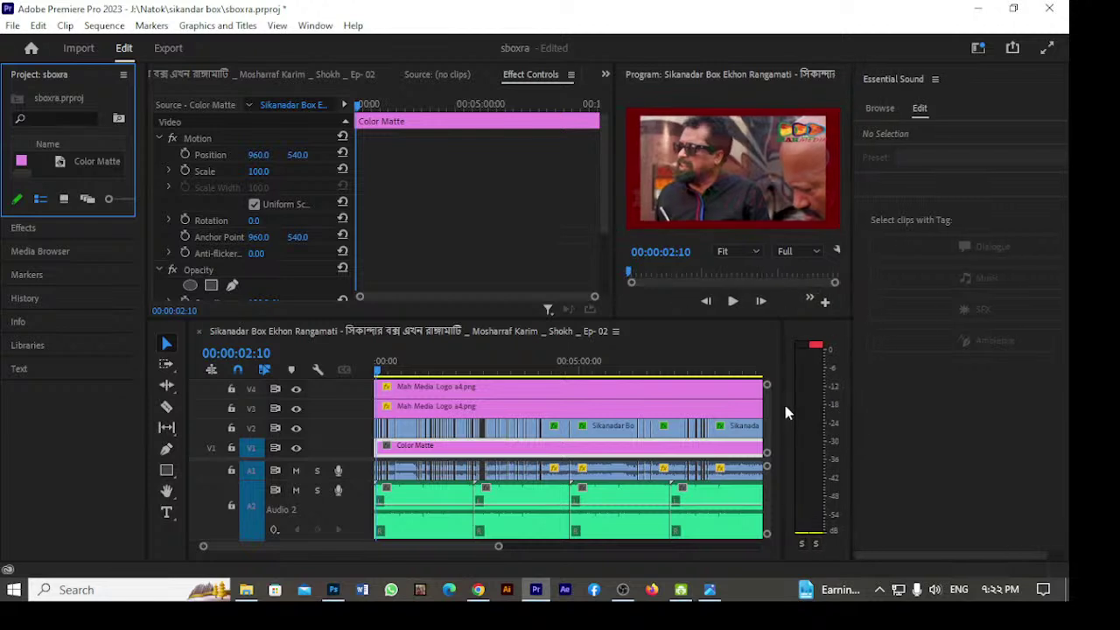
drag(782, 405, 802, 406)
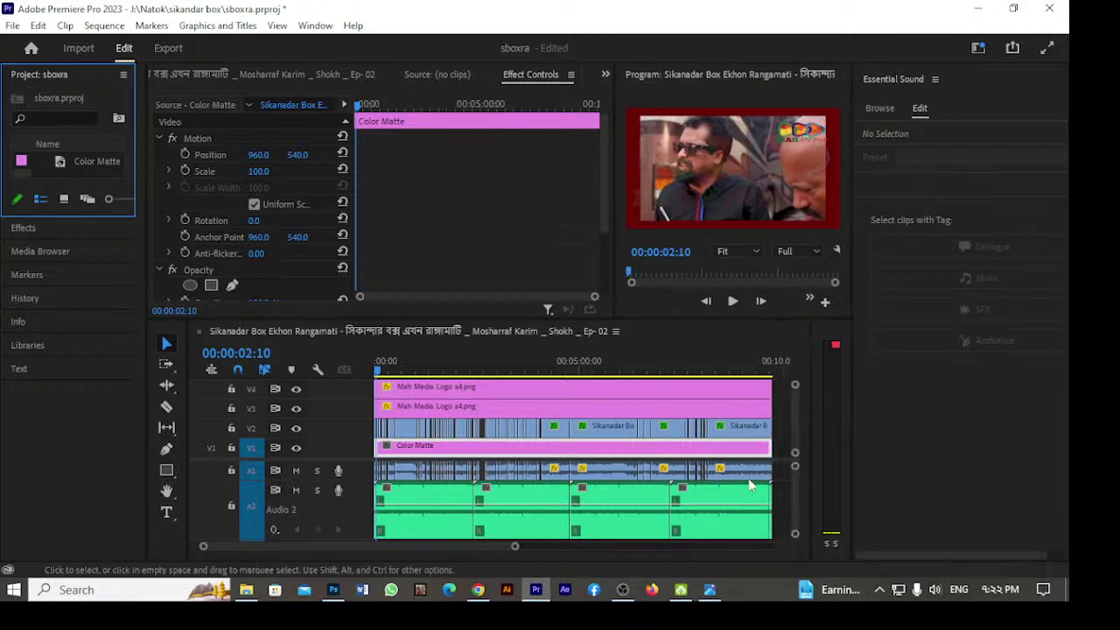
Tag all the episode clips on audio track A1 as Dialogue in Essential Sound.
click(783, 466)
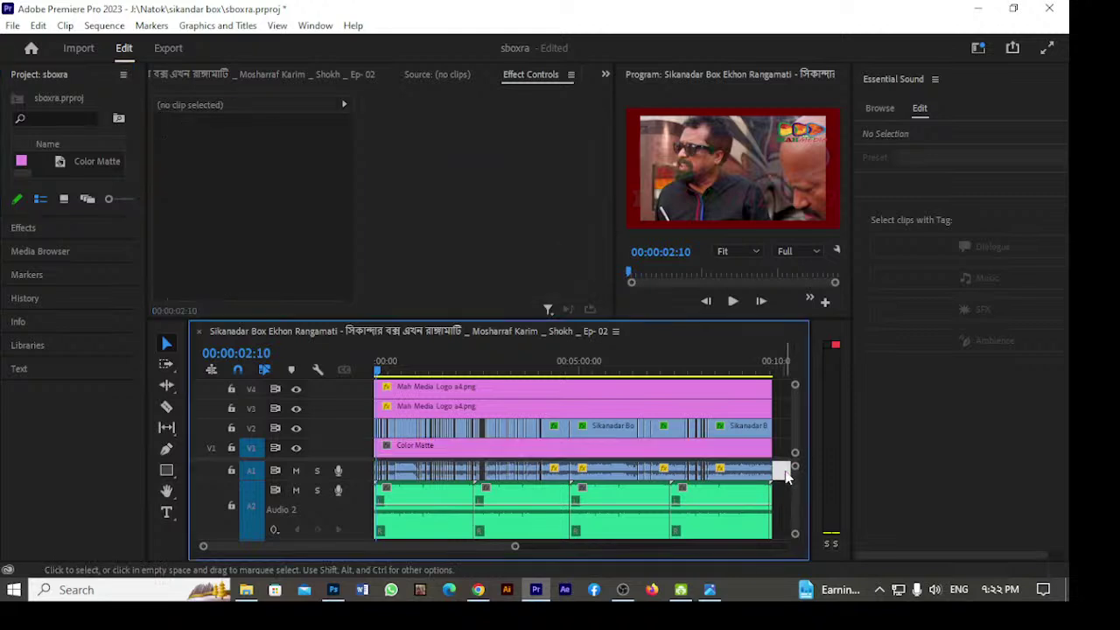
drag(783, 470, 295, 429)
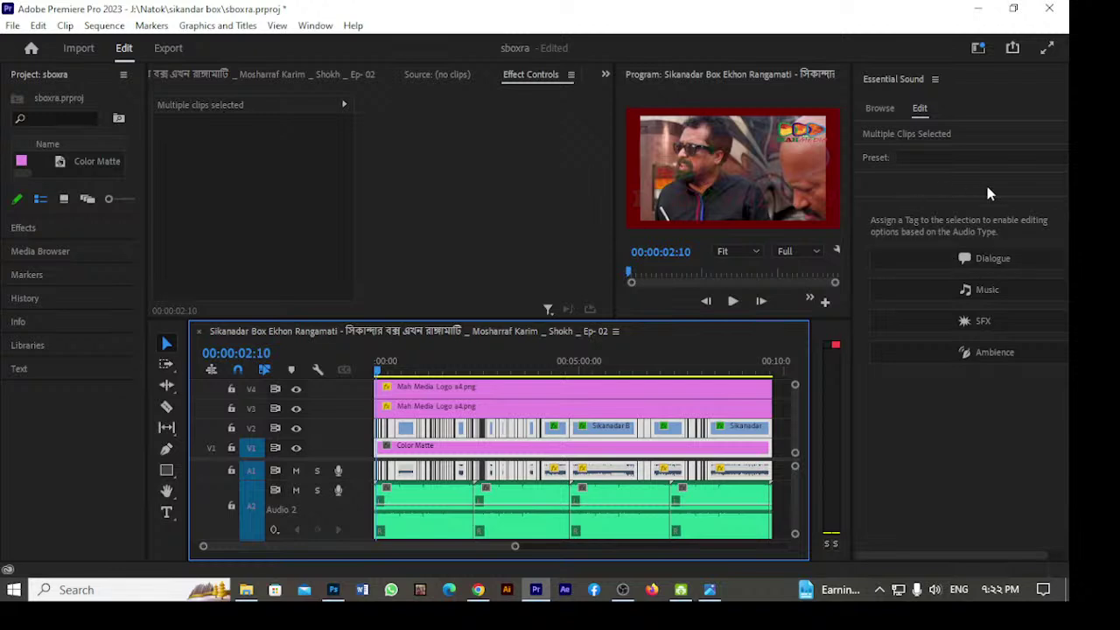
click(963, 258)
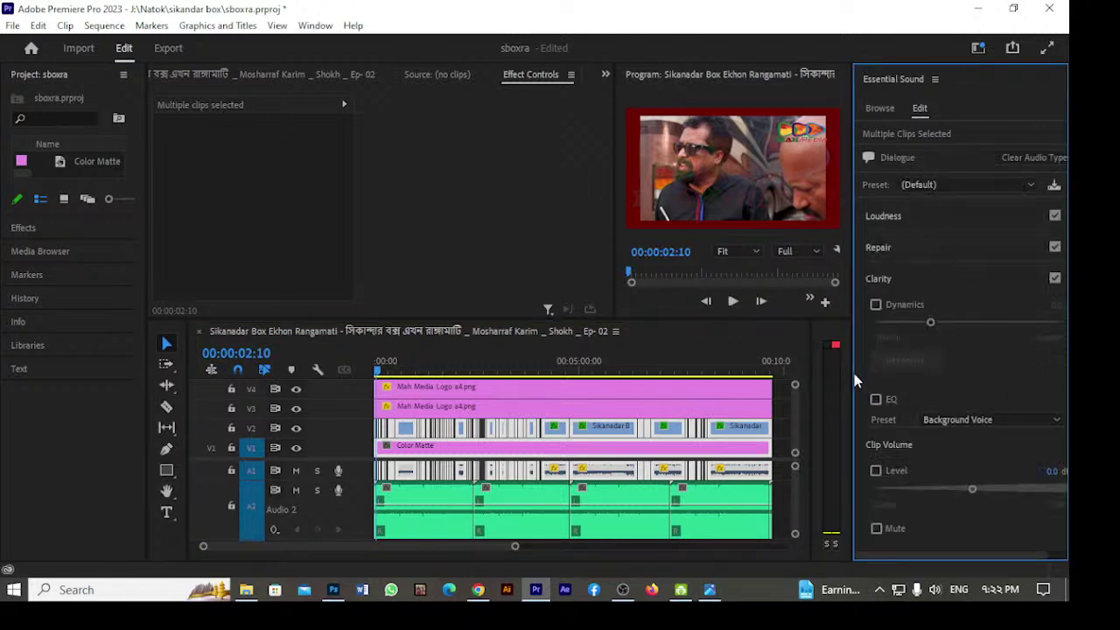
Tag all the Eat-Vibe.wav clips on audio track A2 as Music in Essential Sound.
click(788, 518)
drag(787, 518, 335, 514)
click(989, 290)
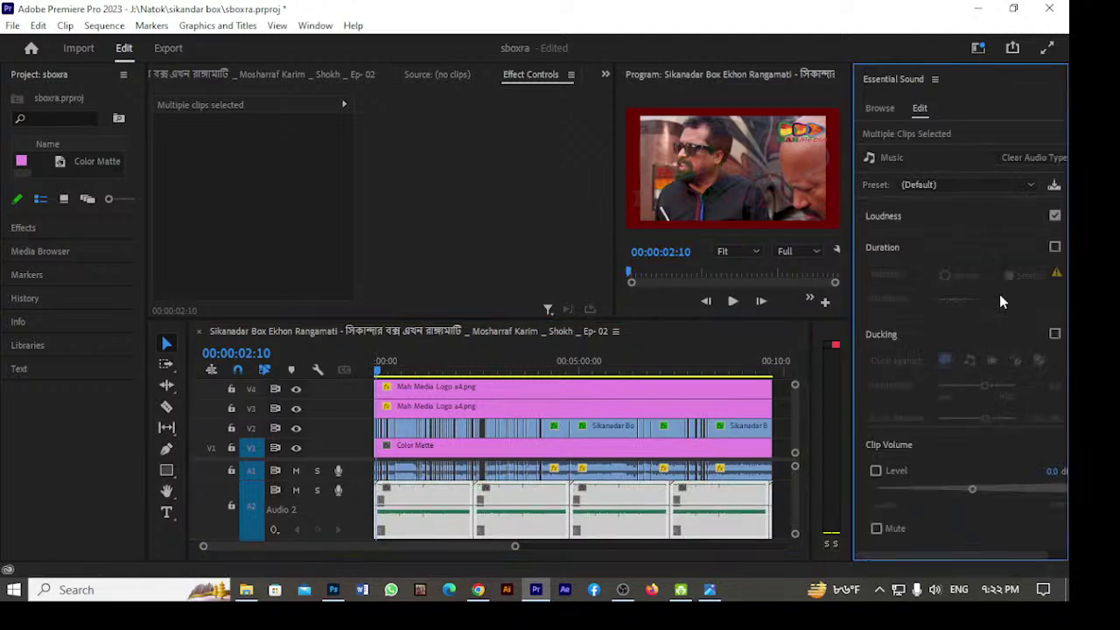
Check the assigned audio type of one episode clip on A1 and one music clip on A2.
click(600, 470)
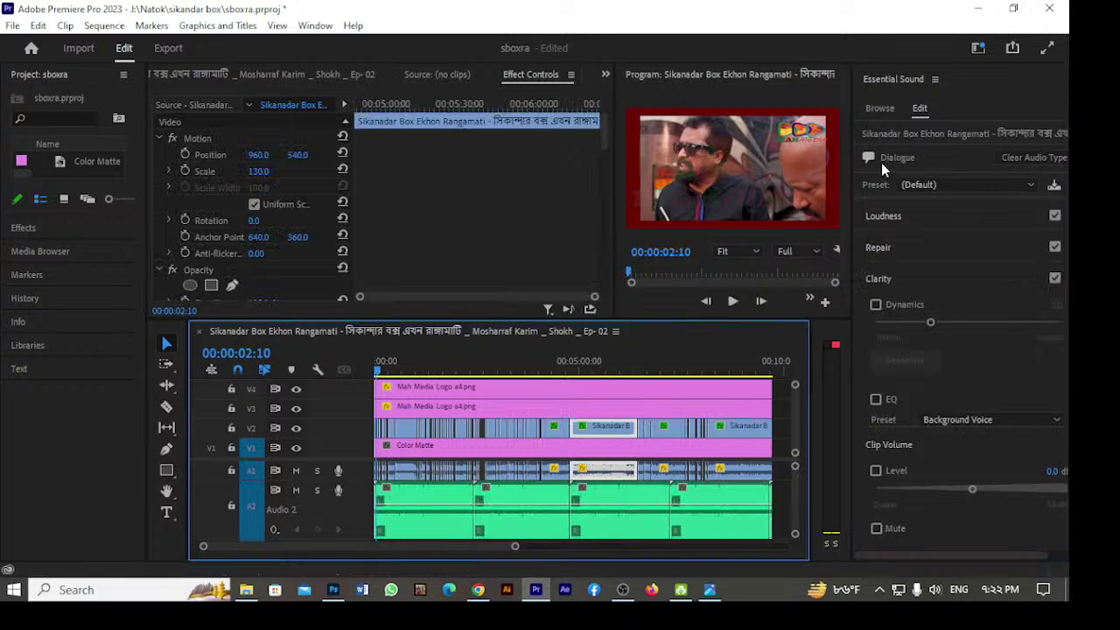
click(620, 510)
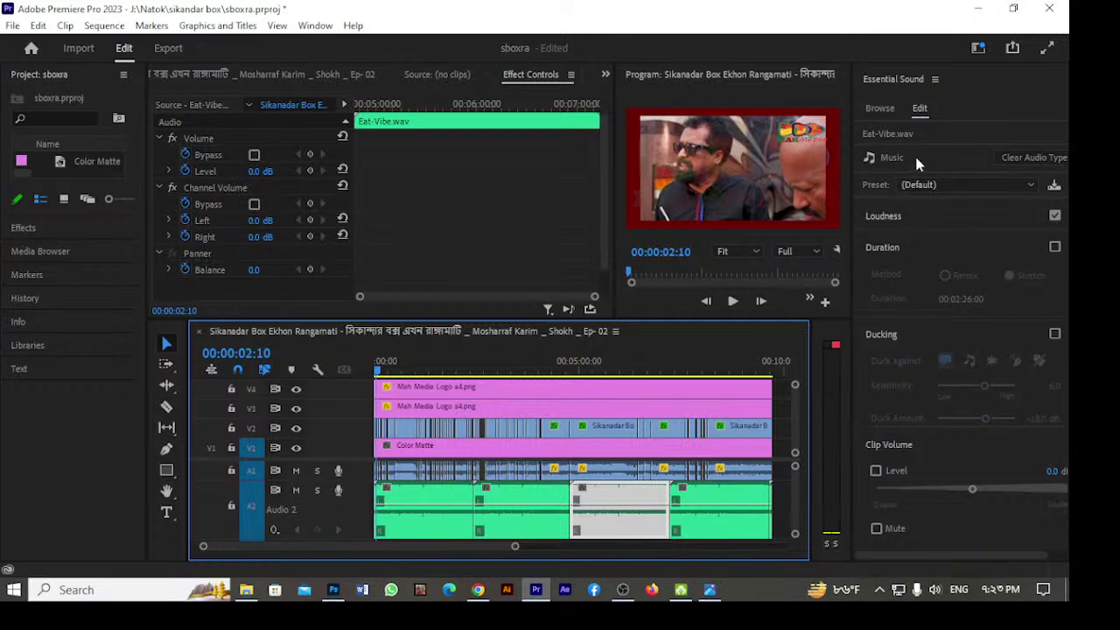
click(785, 504)
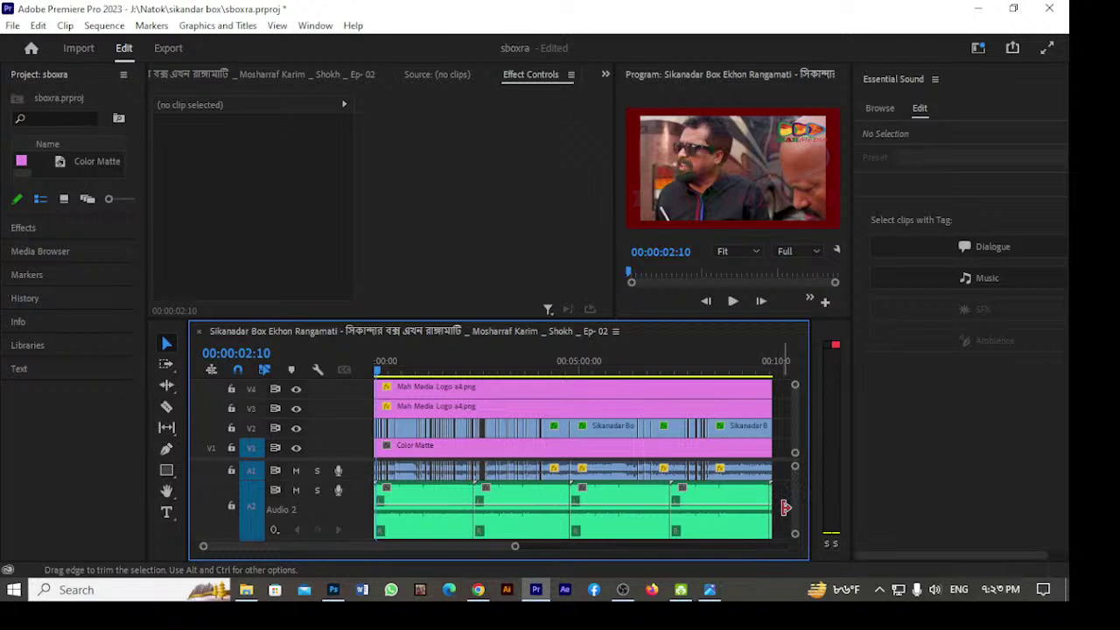
Enable ducking against dialogue for all the Eat-Vibe.wav clips, set the duck amount to -10 dB and generate the keyframes.
key(minus)
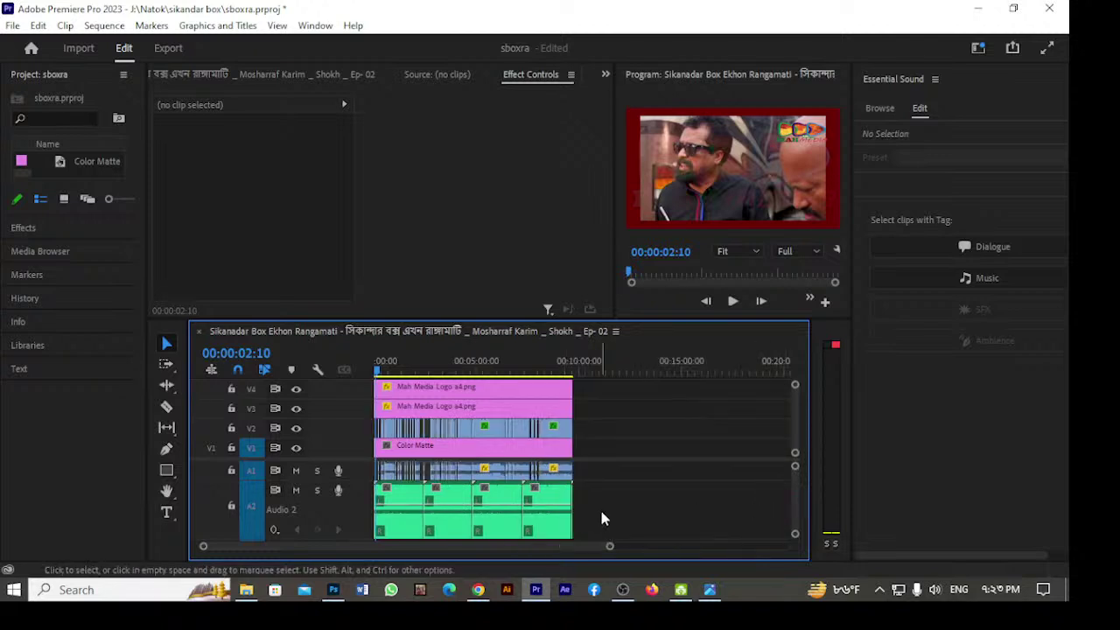
drag(609, 523, 339, 513)
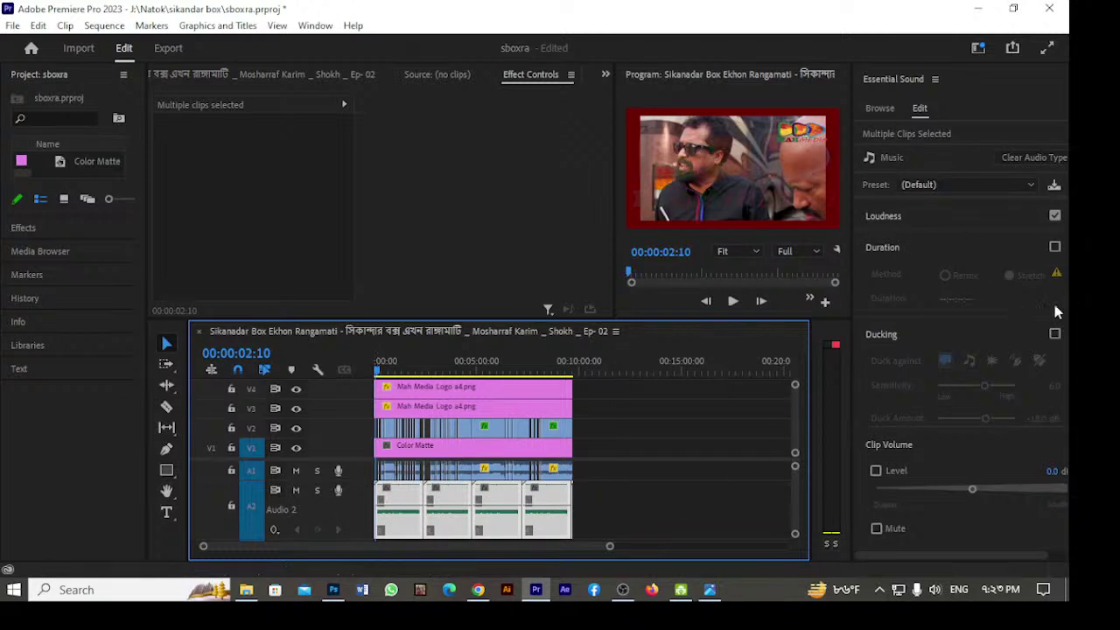
click(1055, 336)
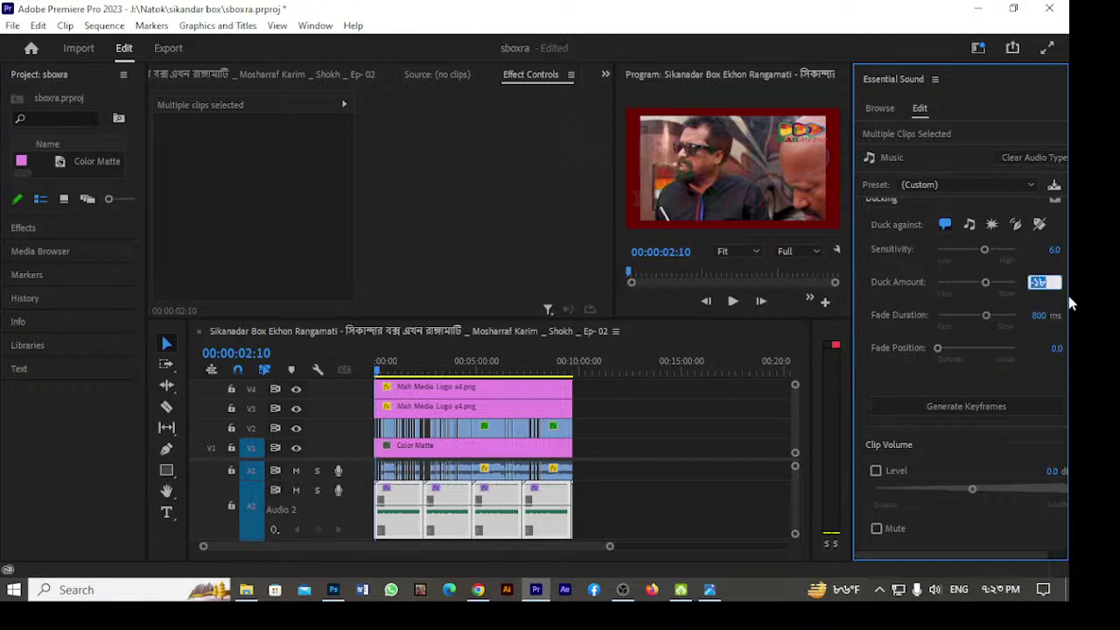
text(-30)
key(Return)
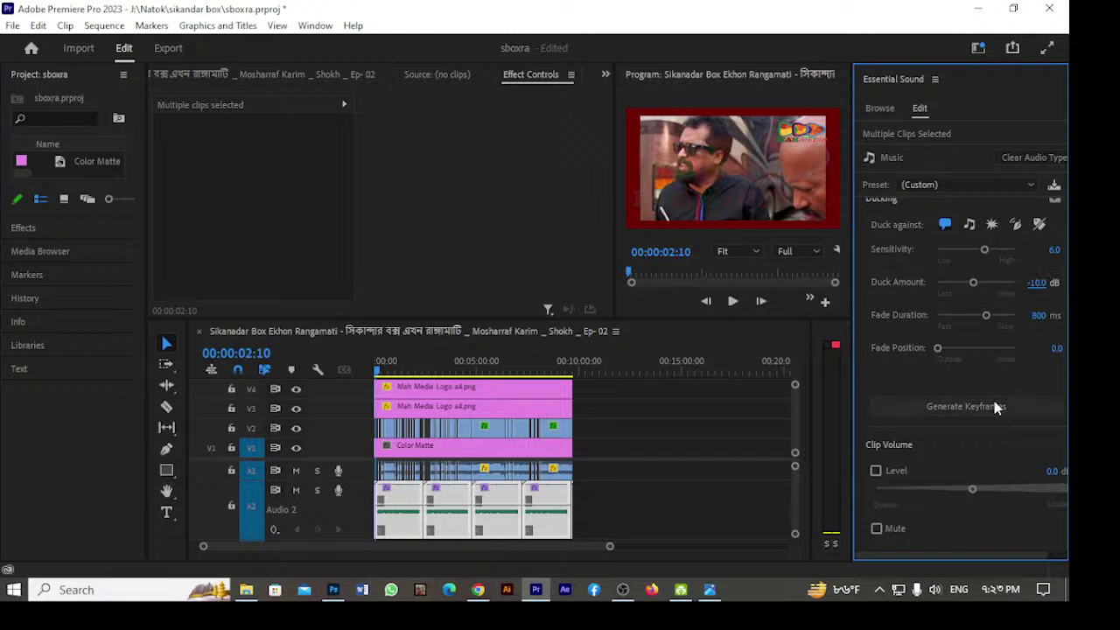
click(972, 418)
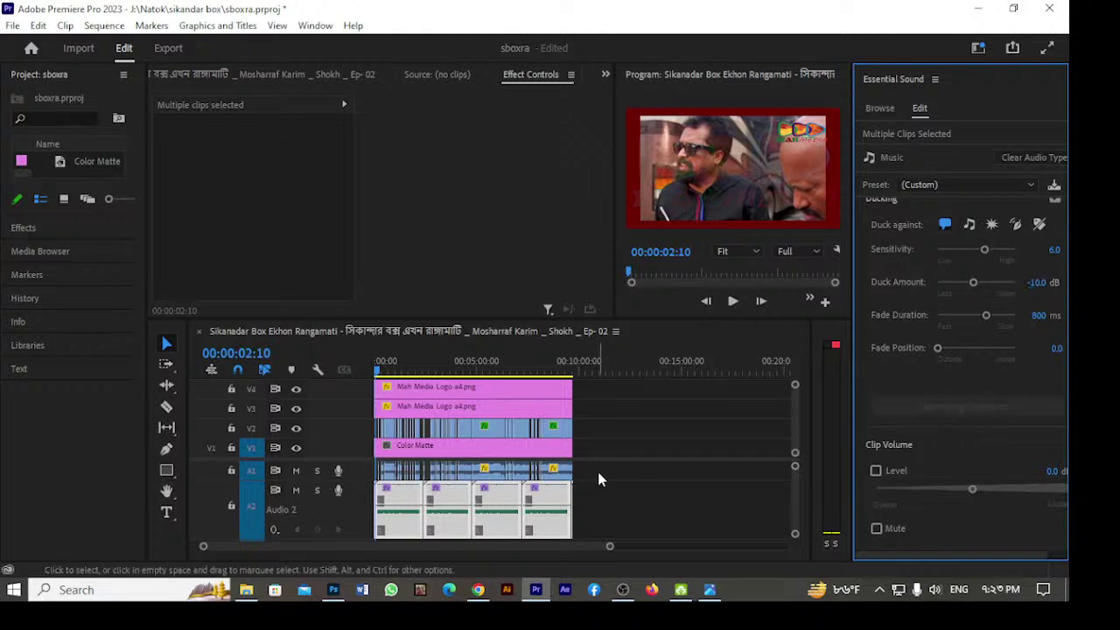
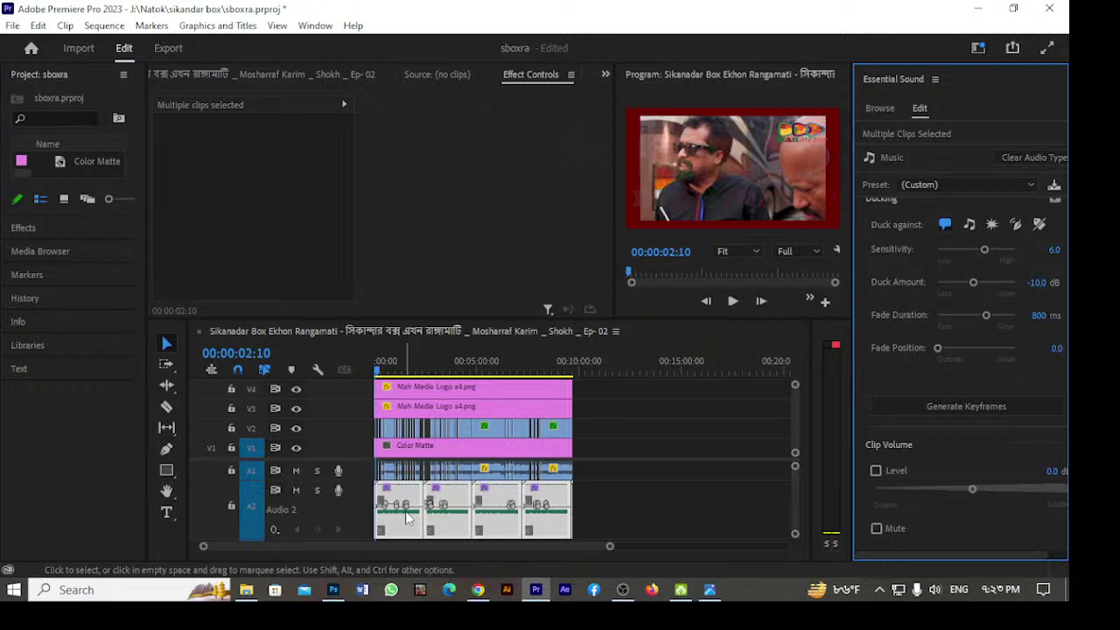
Play the first 14 seconds of the sequence to judge the ducked music level.
click(377, 368)
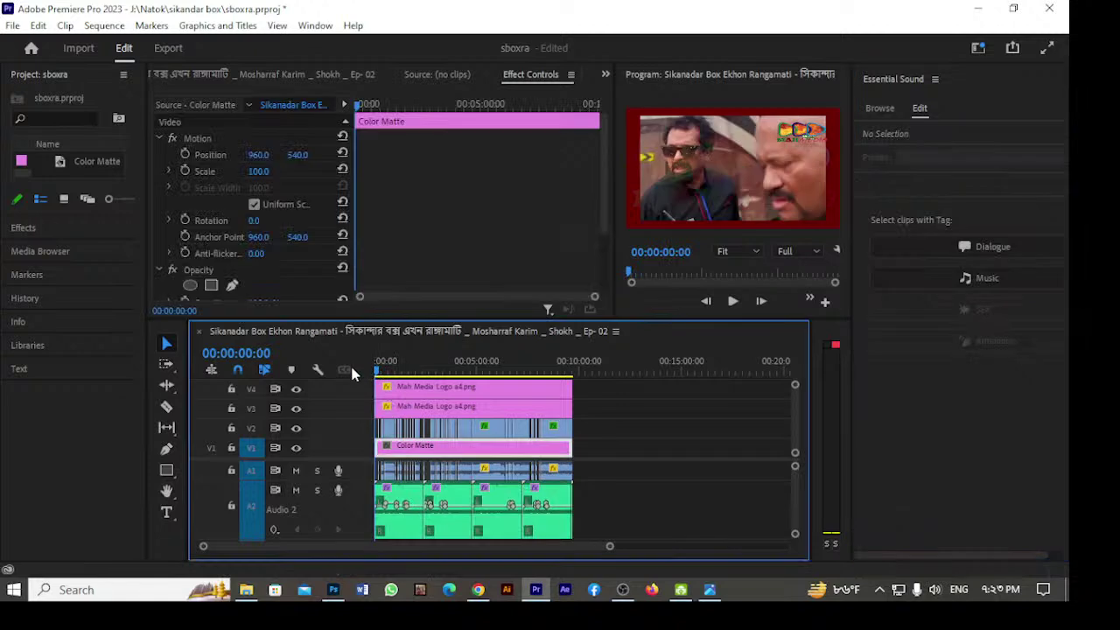
key(space)
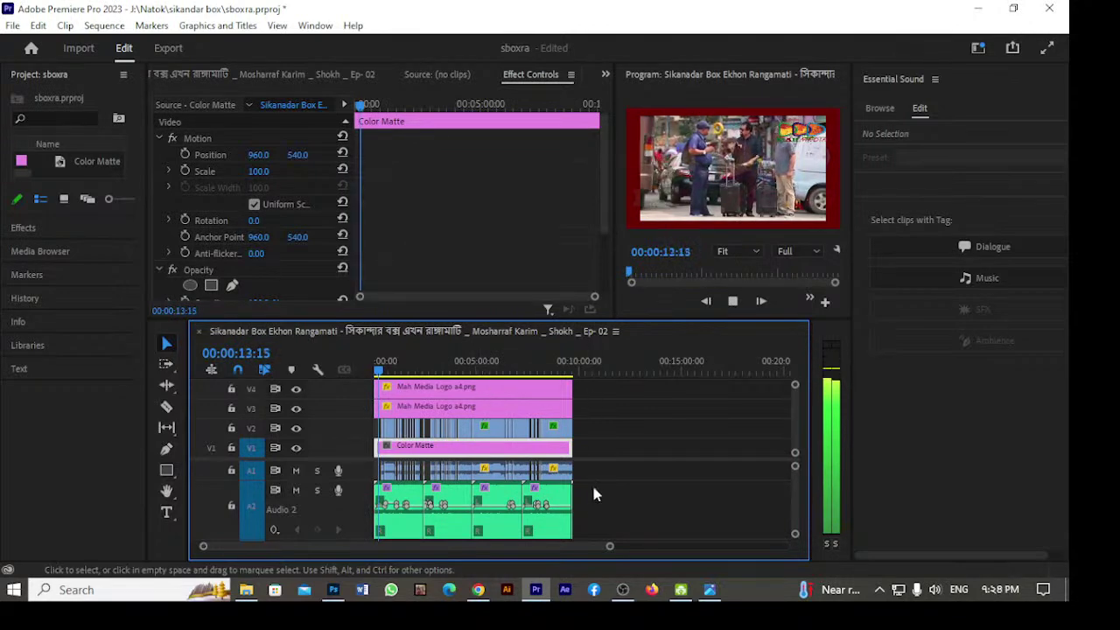
key(space)
Set the duck amount of all the Eat-Vibe.wav clips on A2 to -12 dB and regenerate the ducking keyframes.
drag(634, 511, 325, 519)
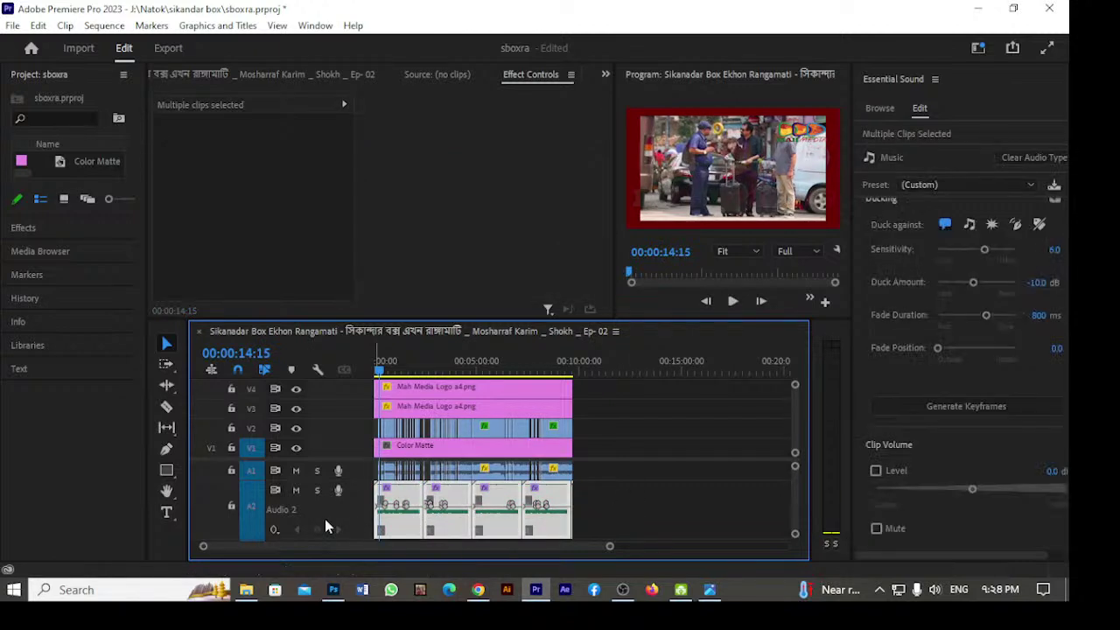
click(1037, 287)
text(-)
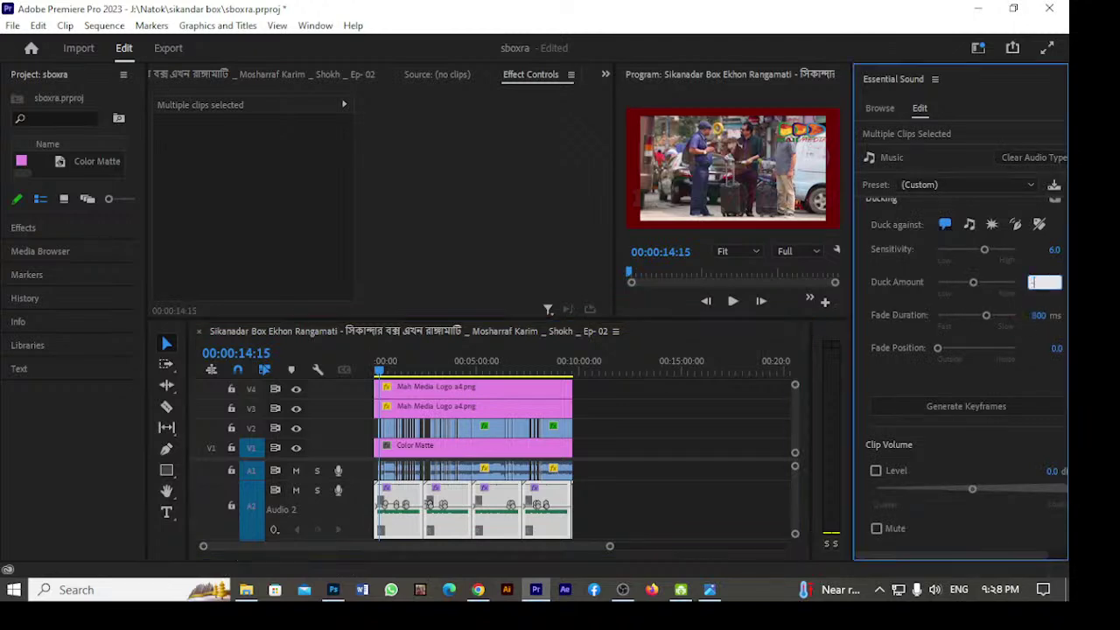
text(12)
click(951, 408)
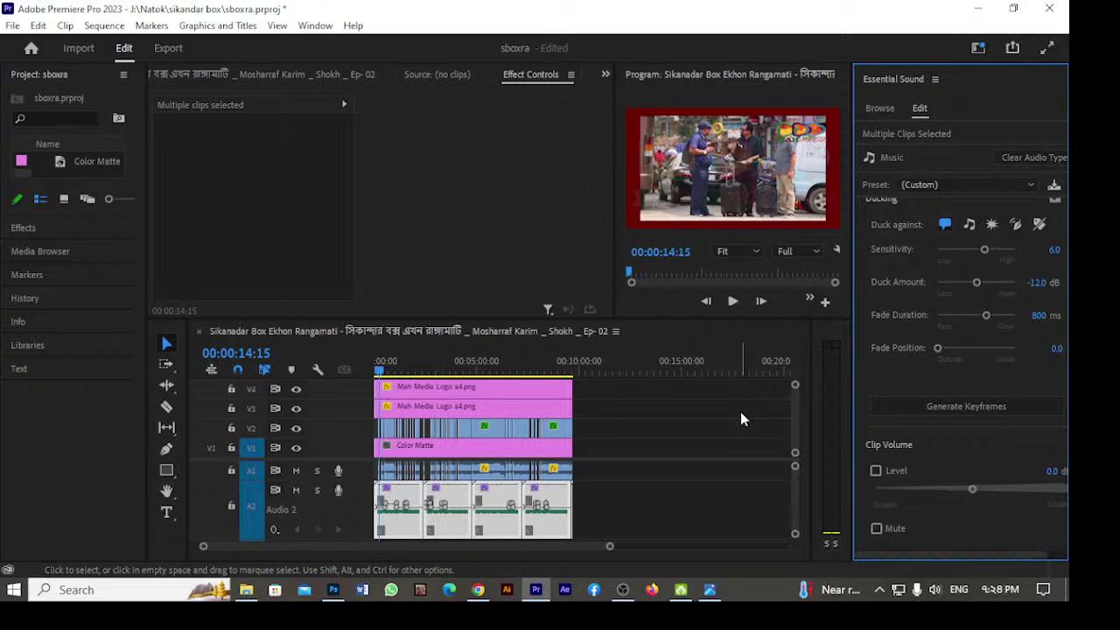
Play the sequence opening again to compare the music level at the -12 dB duck amount.
click(378, 370)
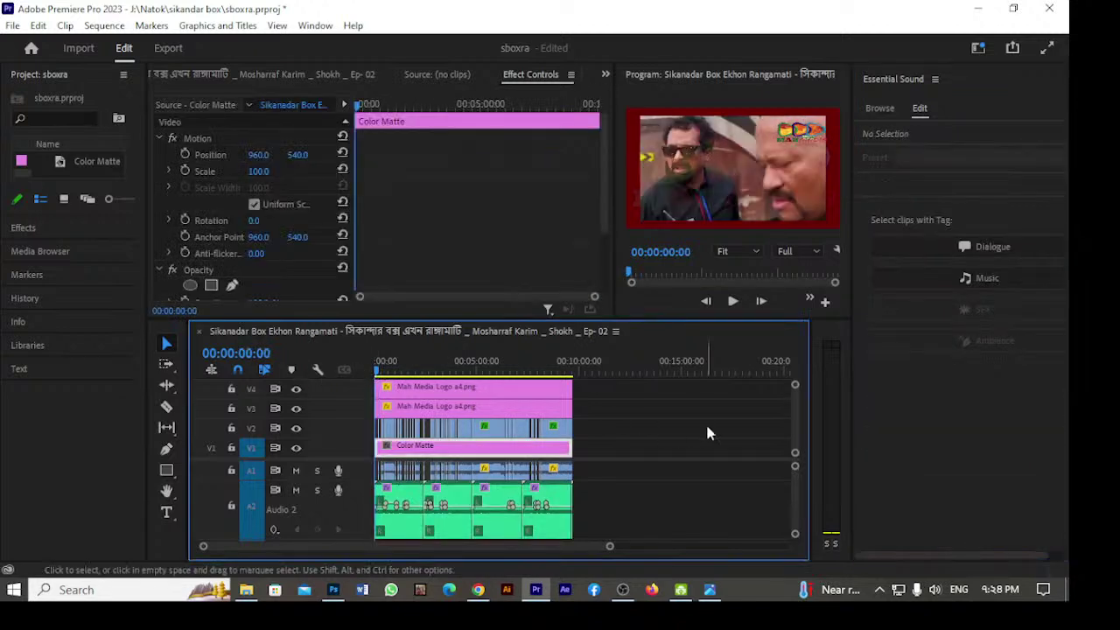
key(space)
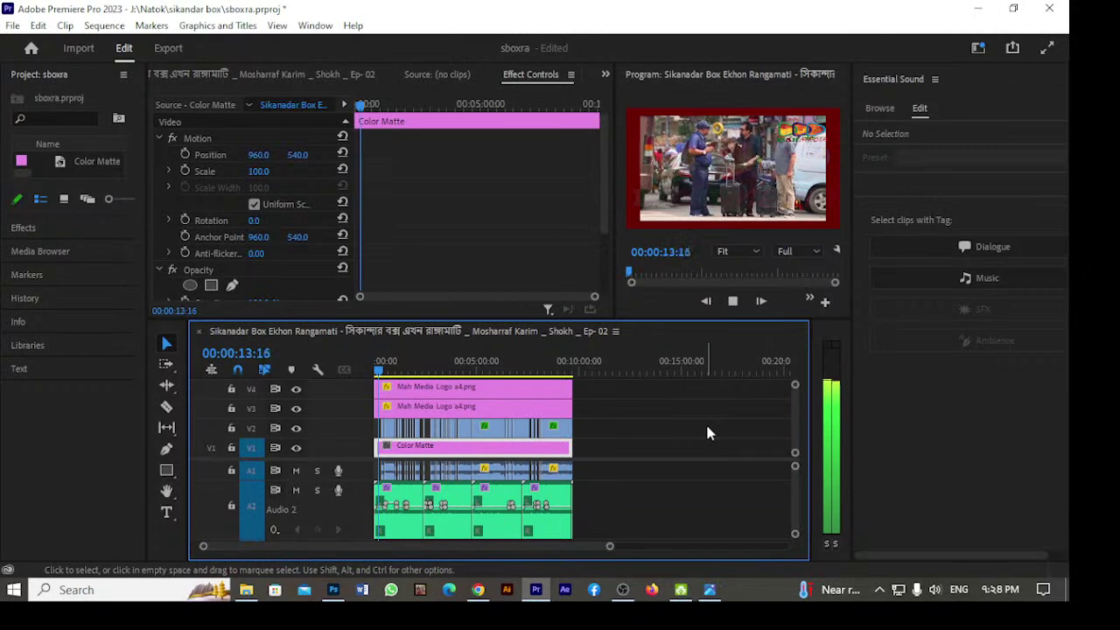
key(space)
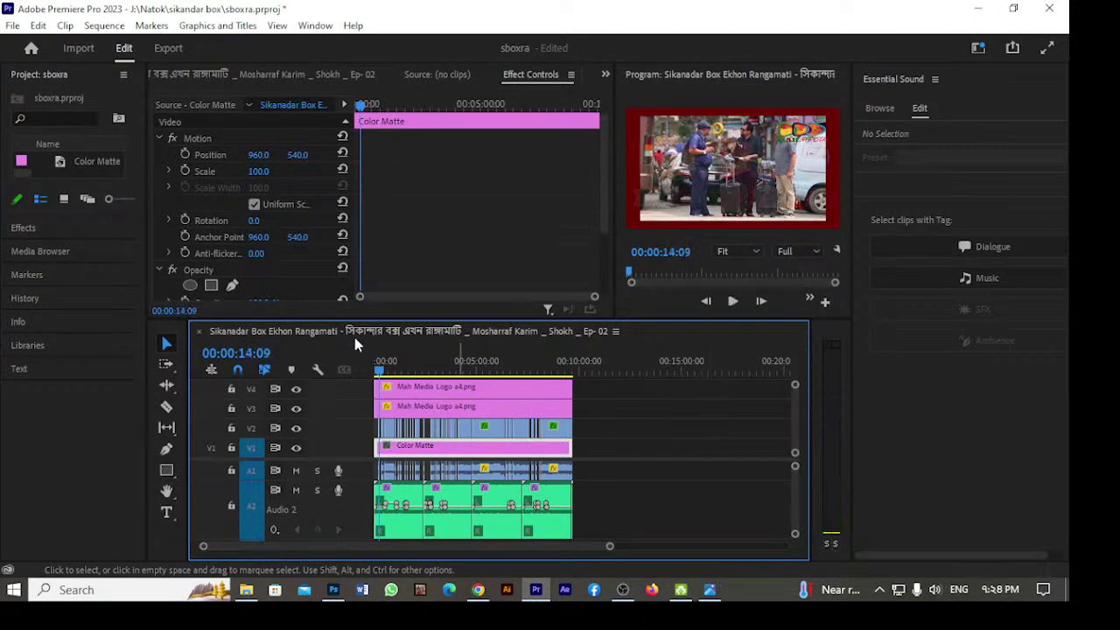
Return the playhead to the sequence start and save the project.
click(396, 369)
drag(405, 382, 228, 426)
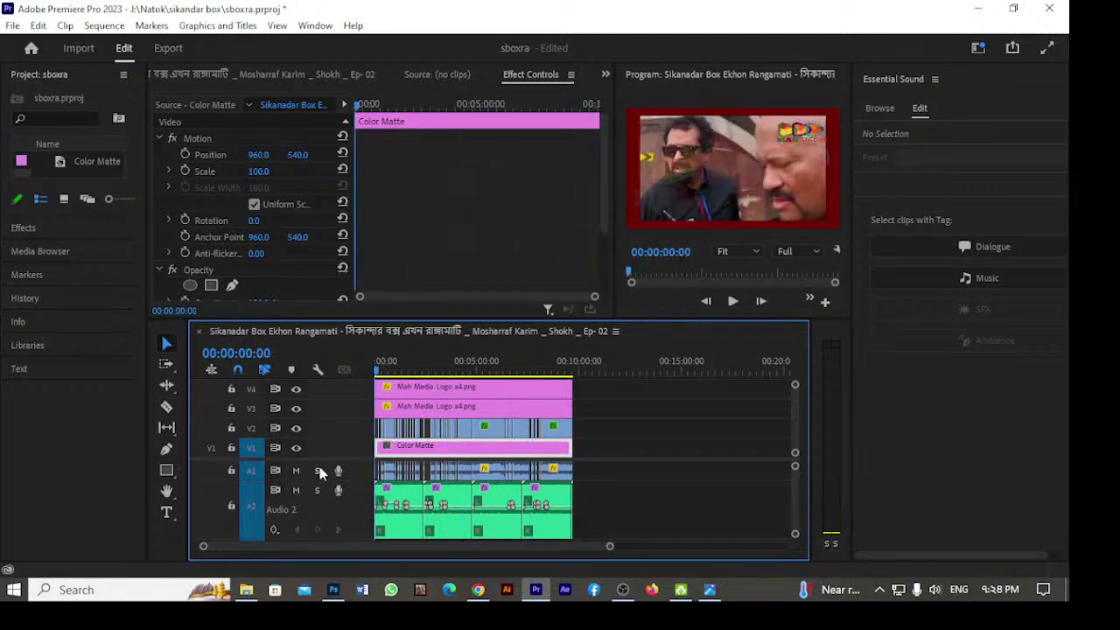
key(ctrl+s)
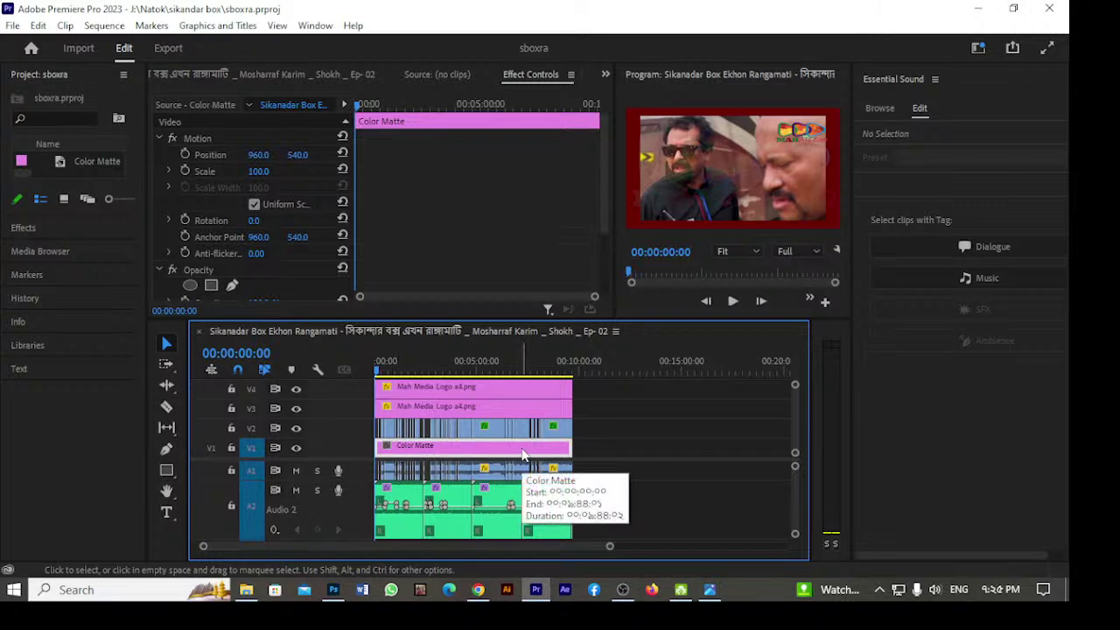
Review the logo clips on V3 and V4 and the episode clips on V2.
click(465, 409)
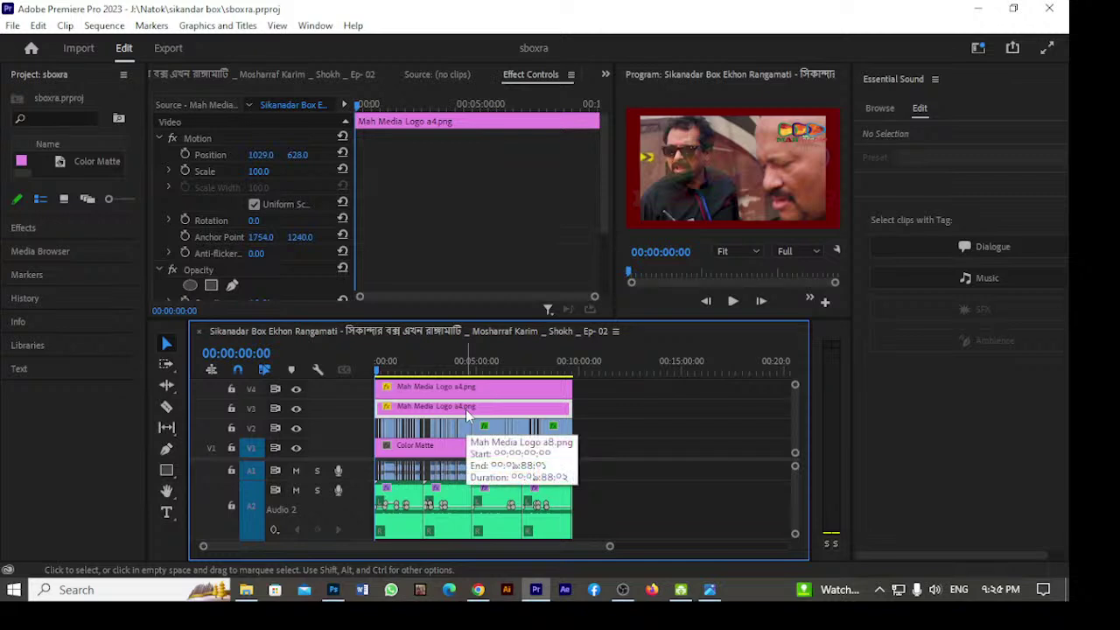
click(465, 387)
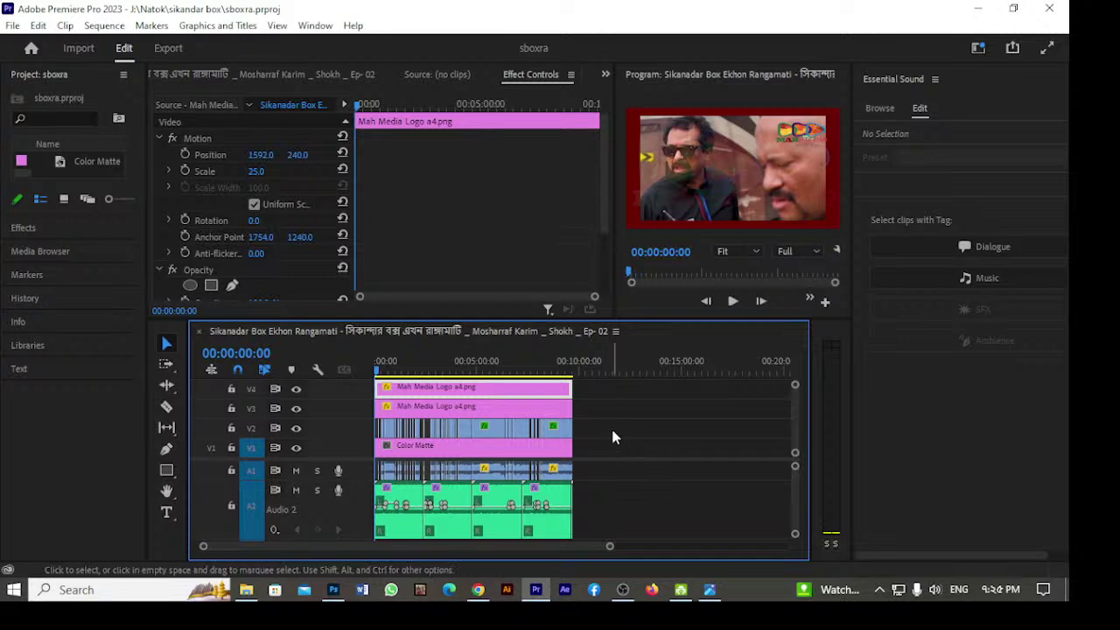
drag(600, 429, 303, 430)
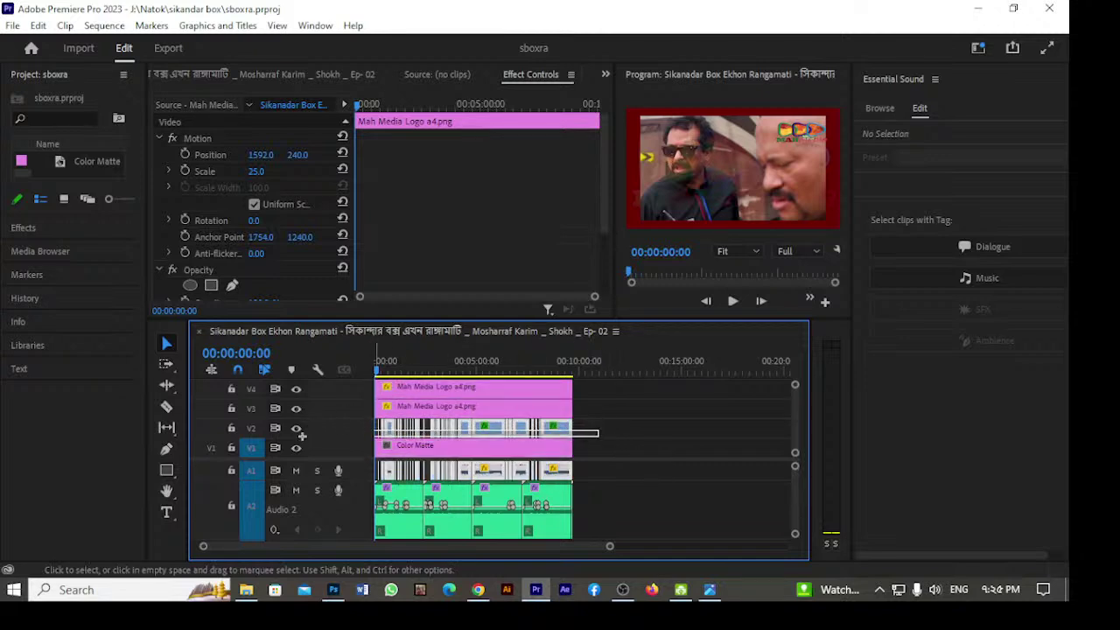
click(682, 434)
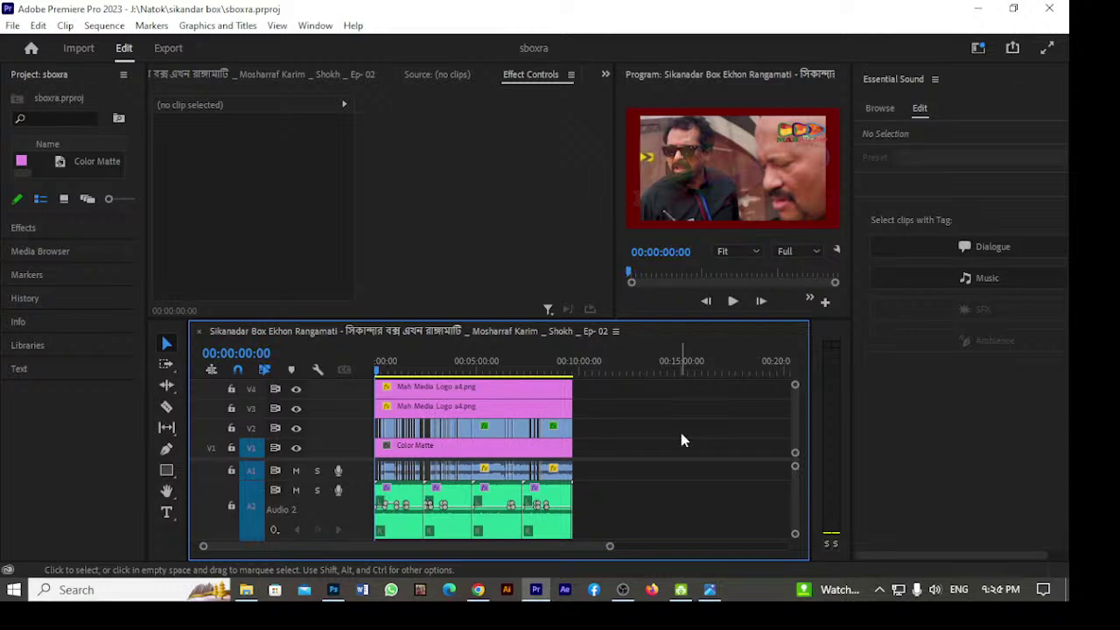
Switch to the Editing workspace.
click(318, 28)
mouse_move(377, 37)
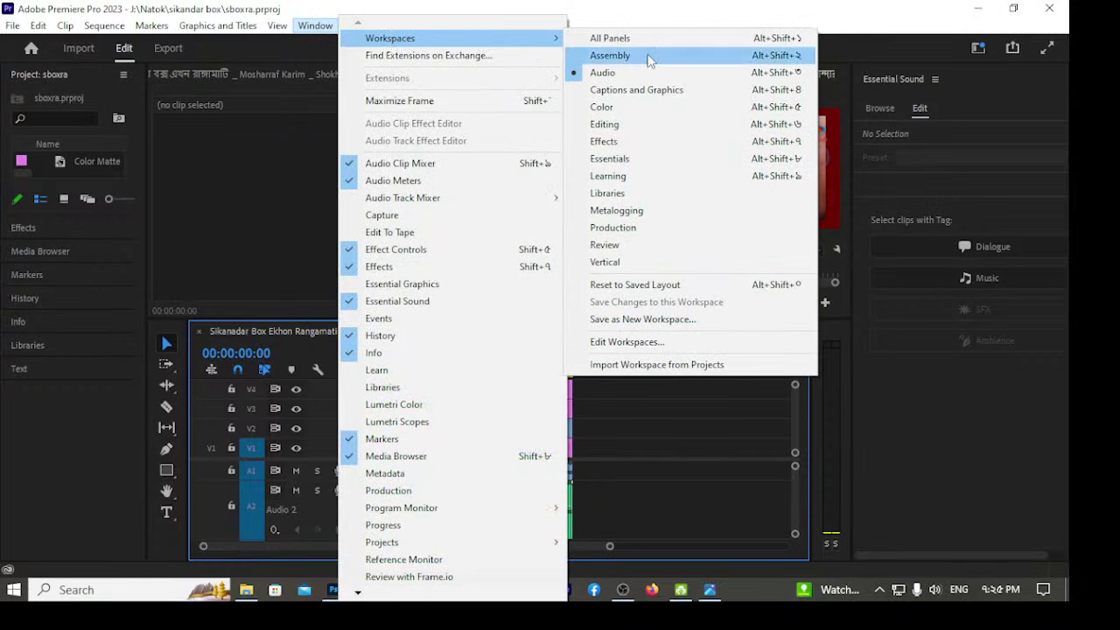
click(609, 125)
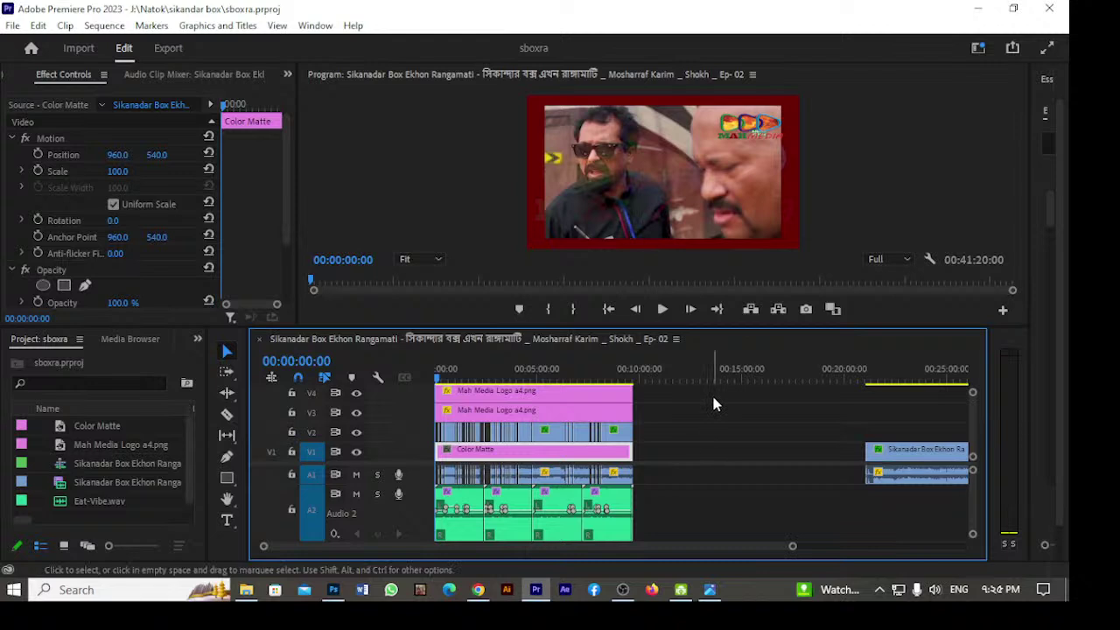
Open the export settings for the sequence and set the export range to Work Area.
click(168, 50)
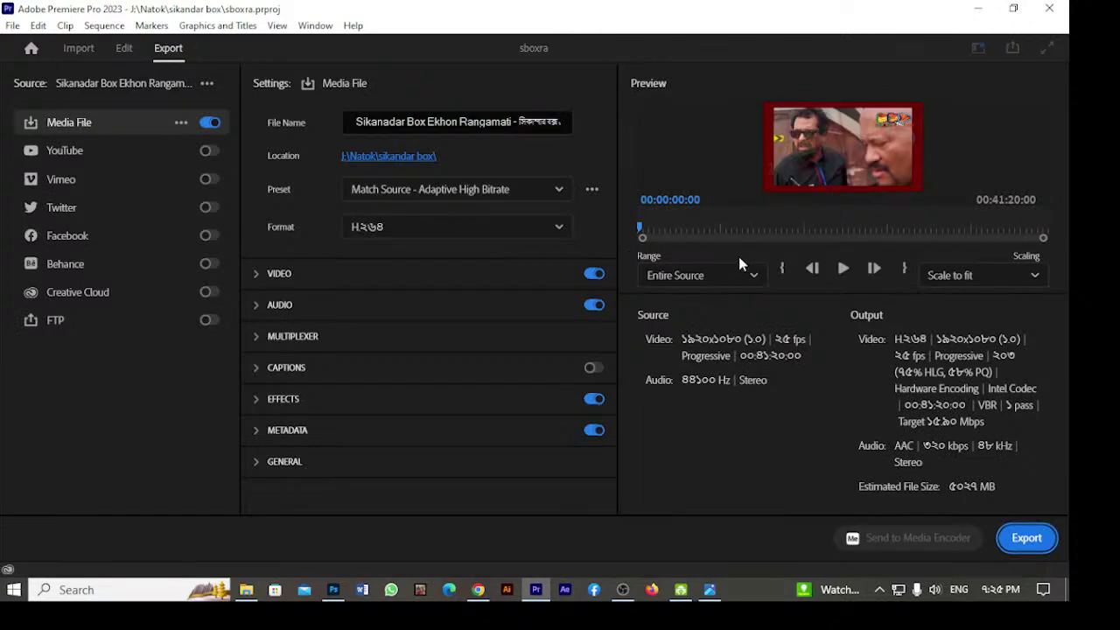
click(758, 277)
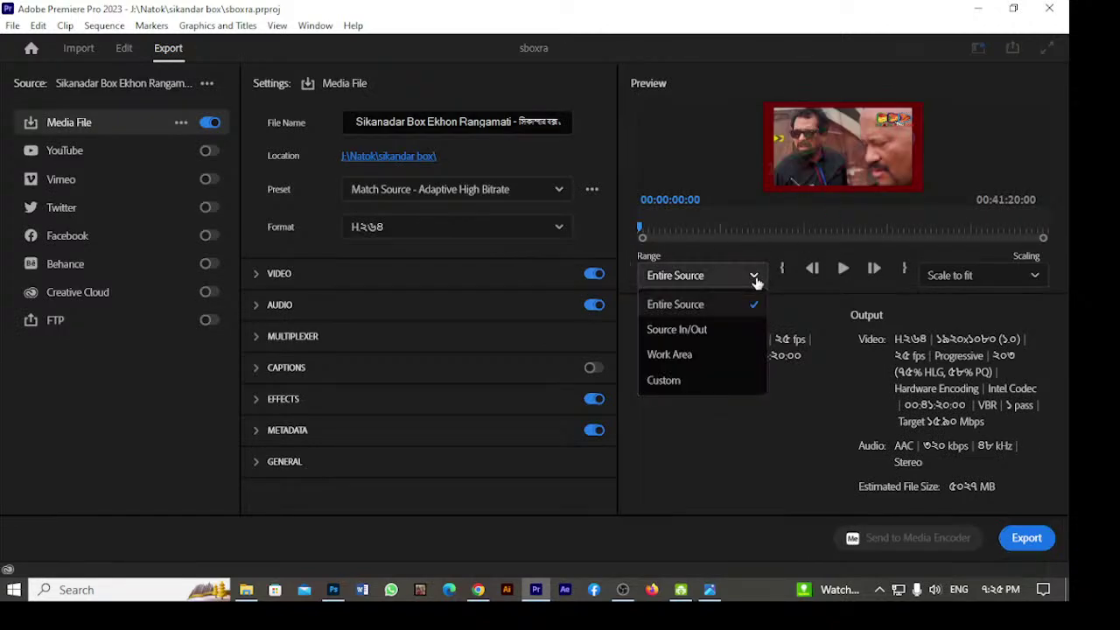
click(692, 355)
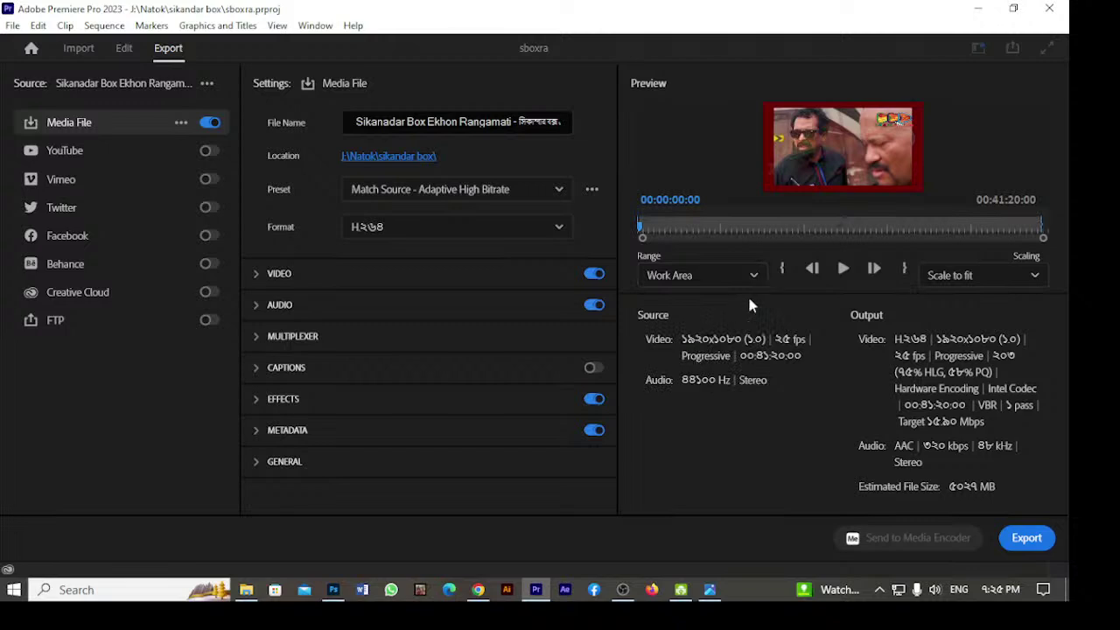
Find the end of the edited part in the export preview and set the range's out point at 00:09:44:09.
drag(641, 227, 734, 231)
key(space)
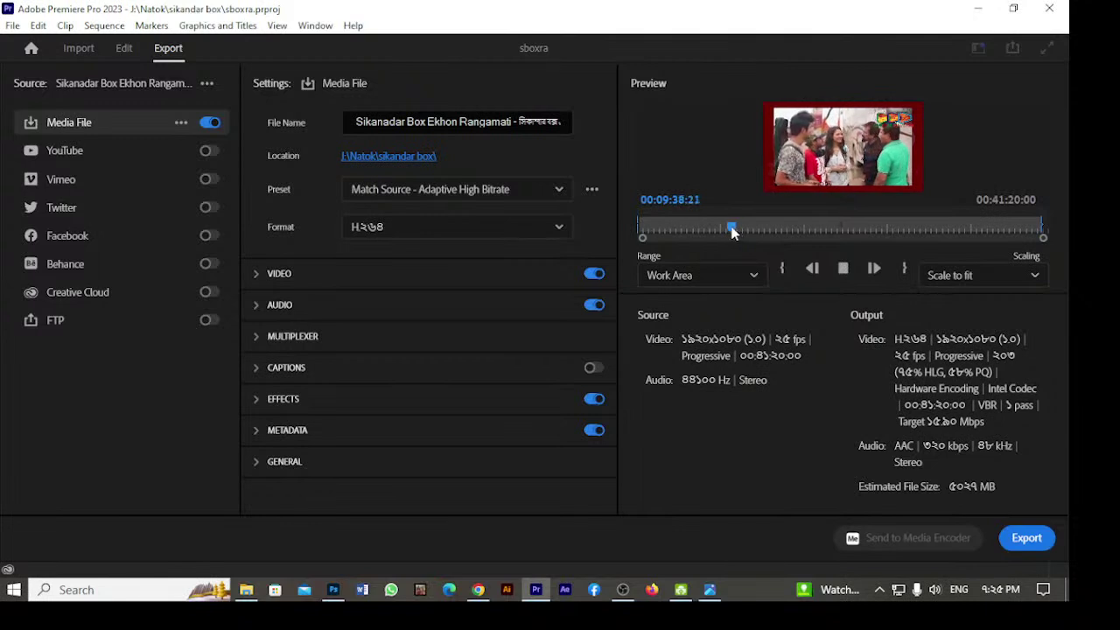
drag(734, 229, 736, 229)
click(733, 229)
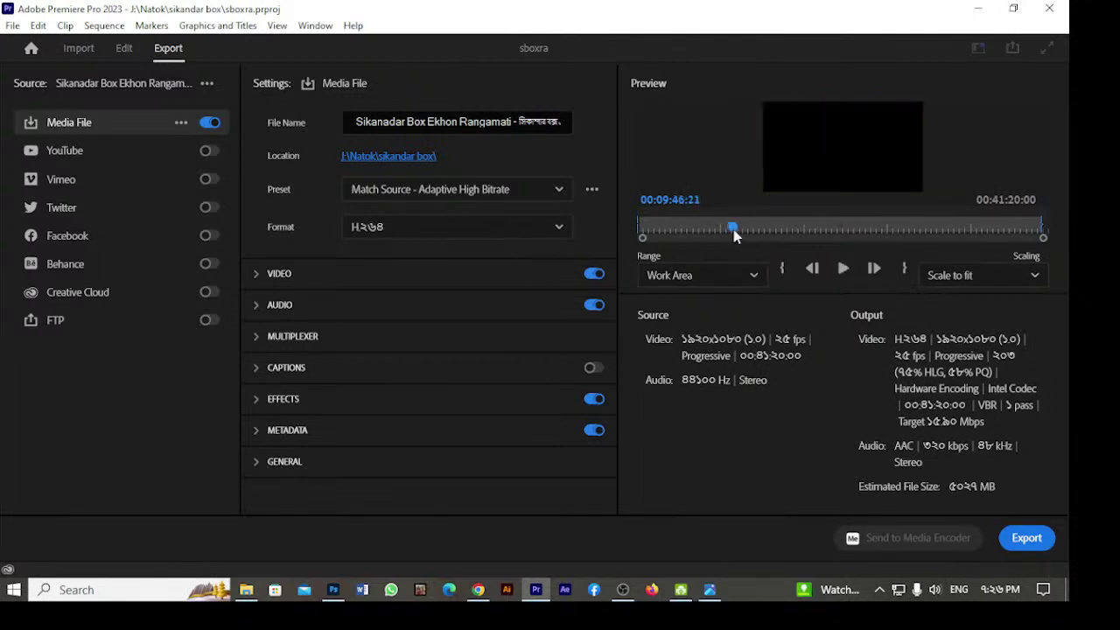
key(space)
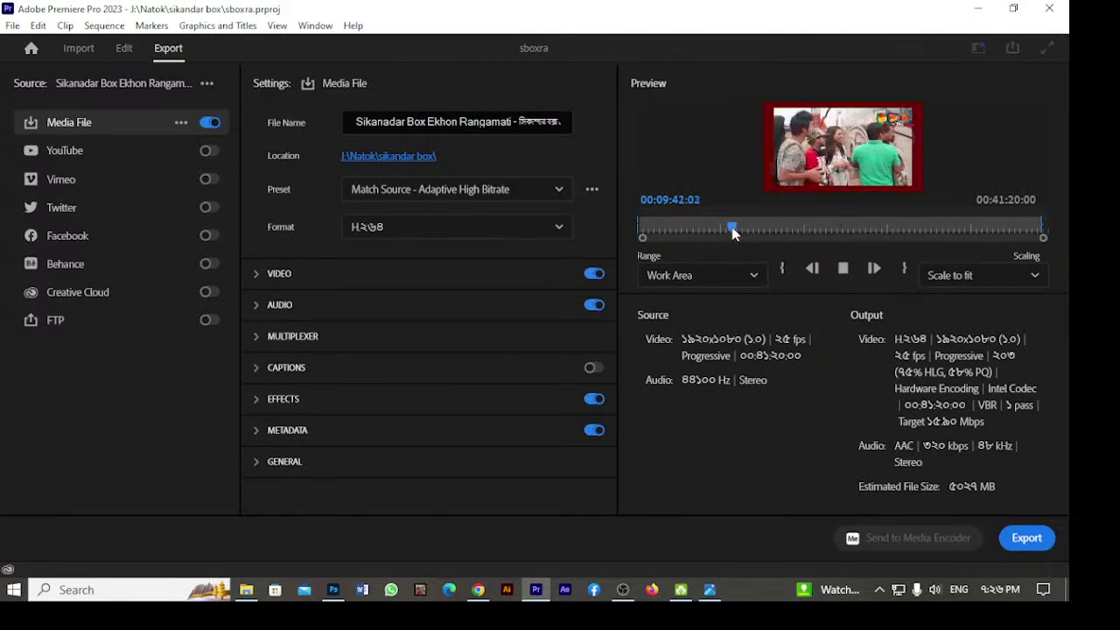
key(space)
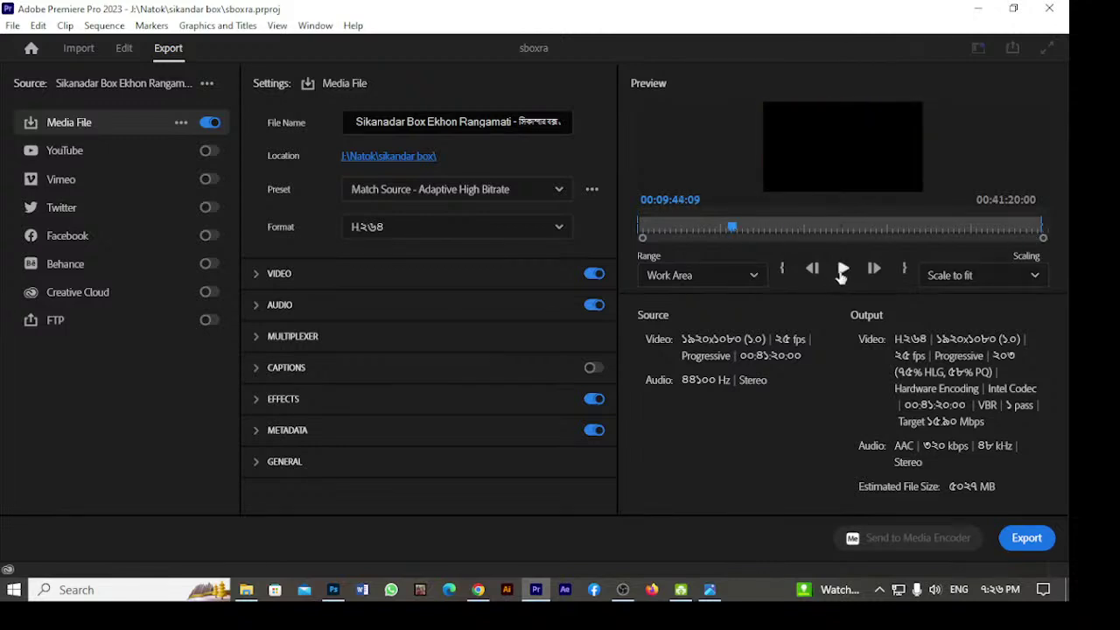
click(906, 270)
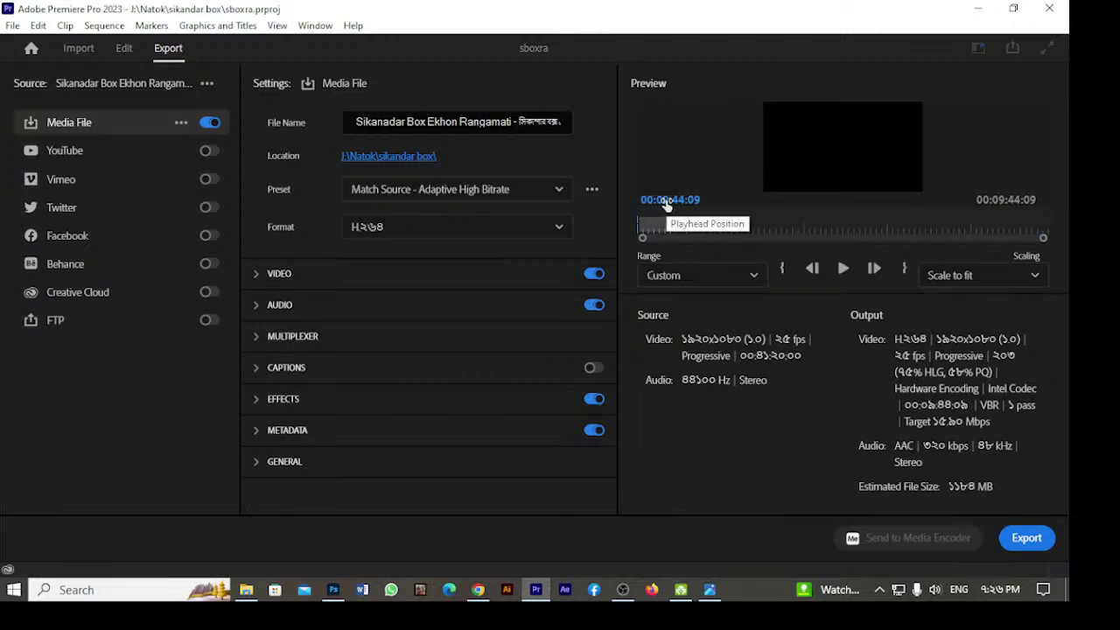
Try to export the range under the existing file name, choosing to keep both files.
click(1020, 540)
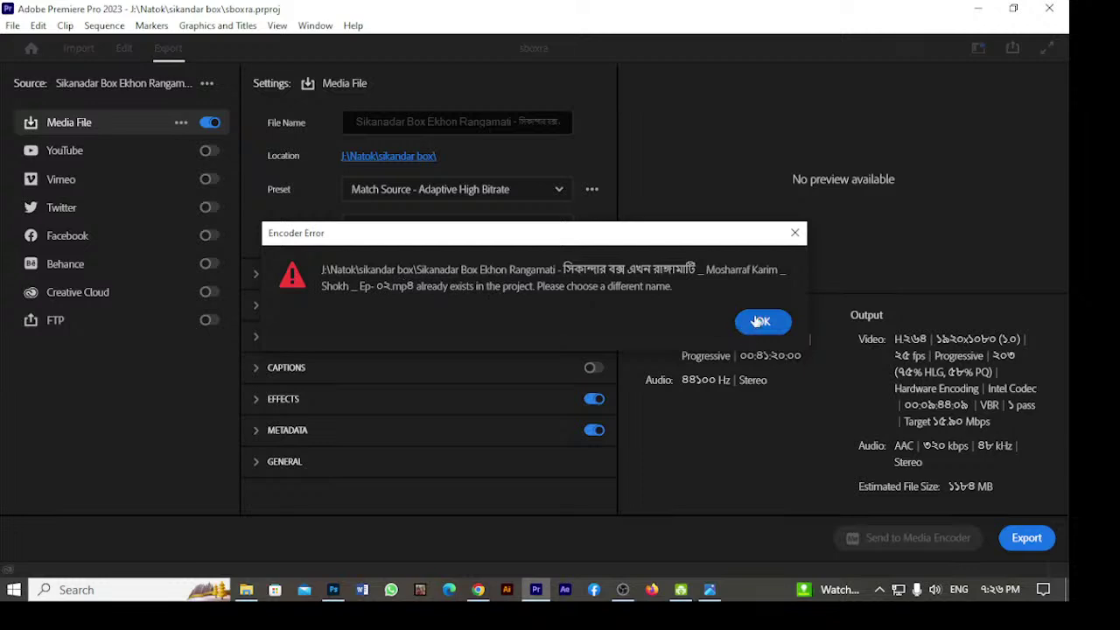
click(795, 232)
click(376, 120)
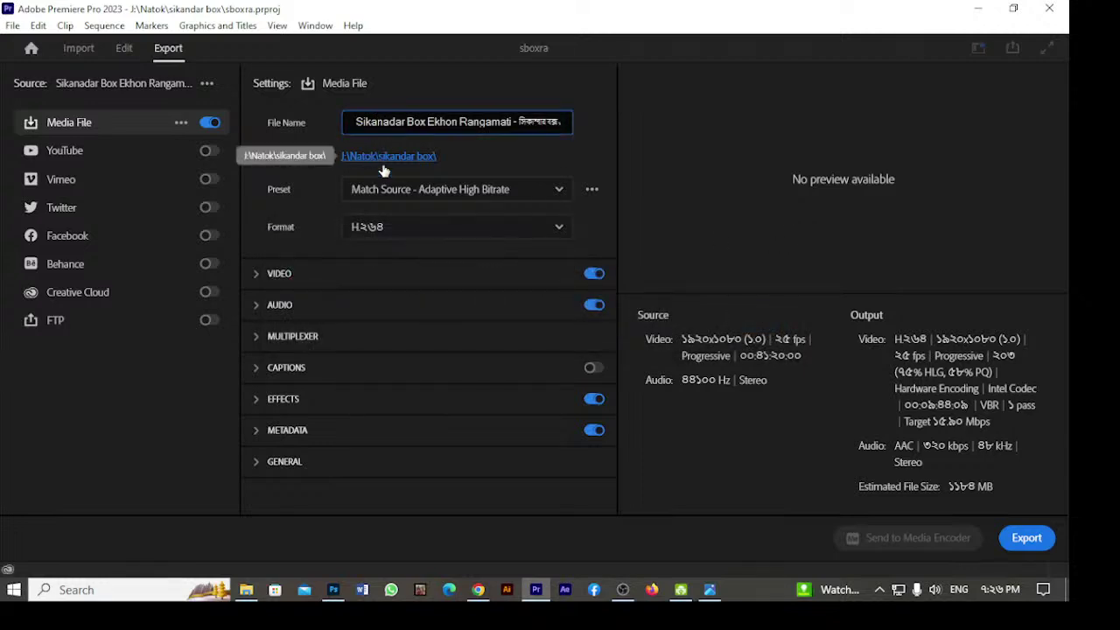
click(119, 50)
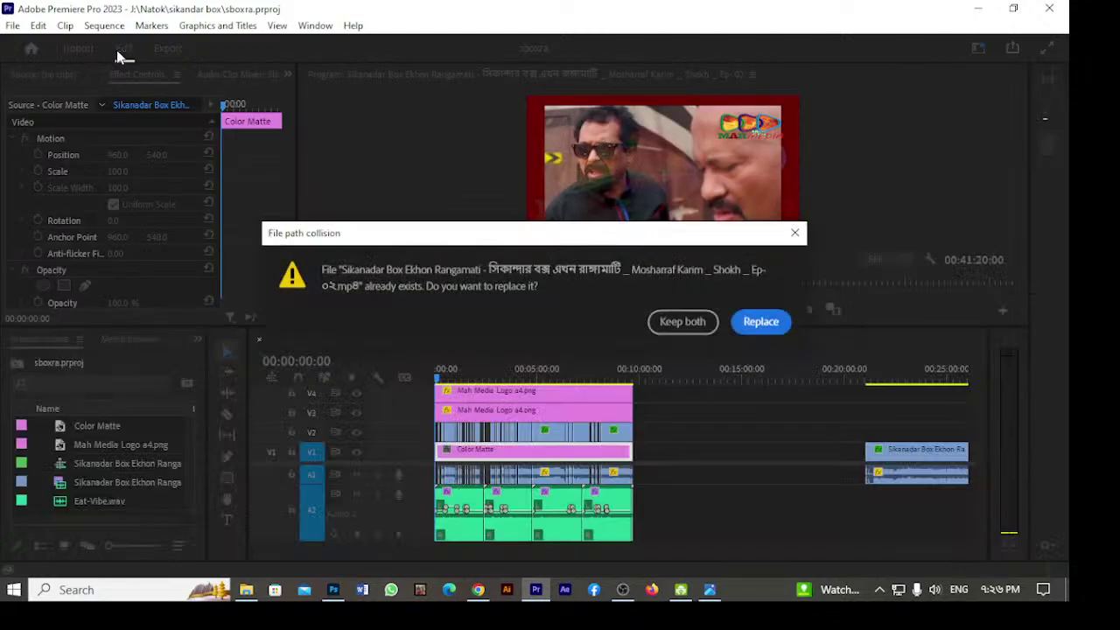
click(682, 323)
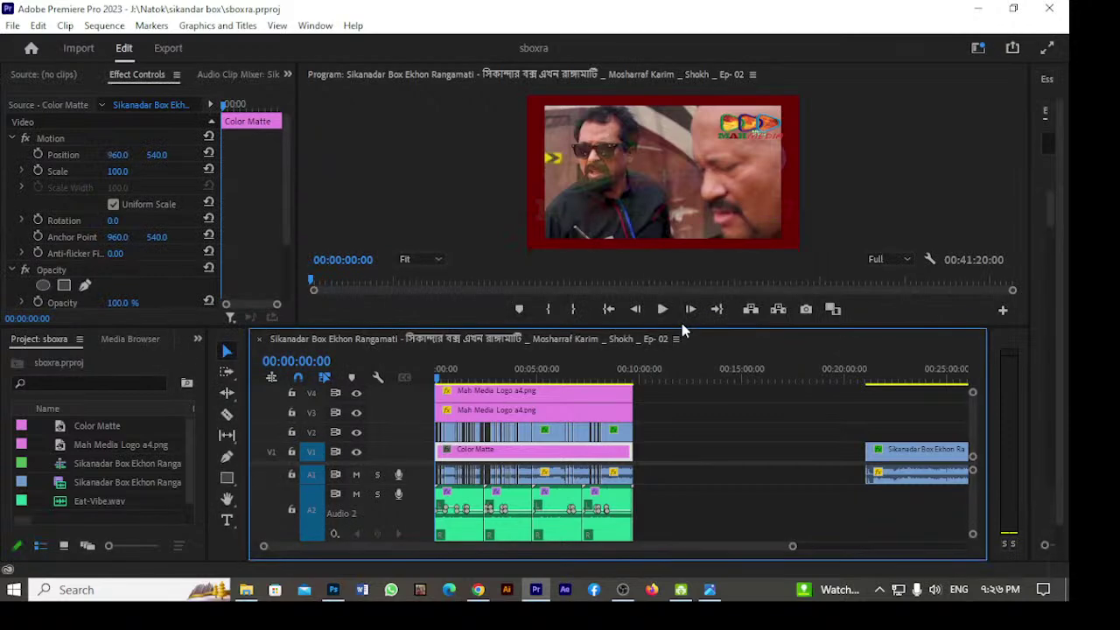
Reopen the export settings, rename the output file as sioxaran and start the export.
click(169, 48)
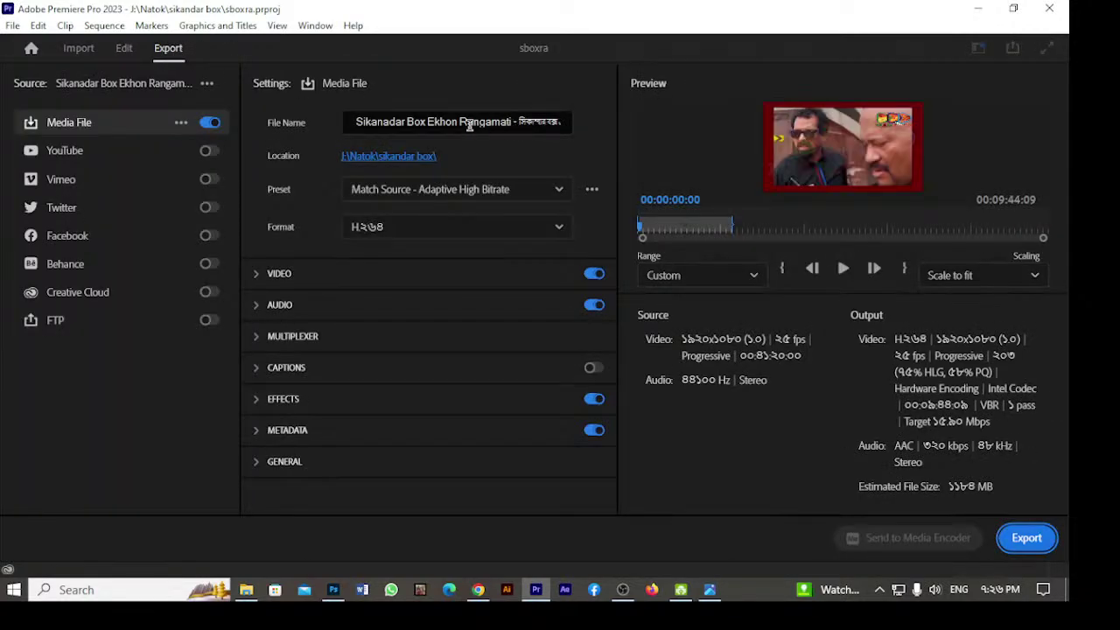
click(402, 123)
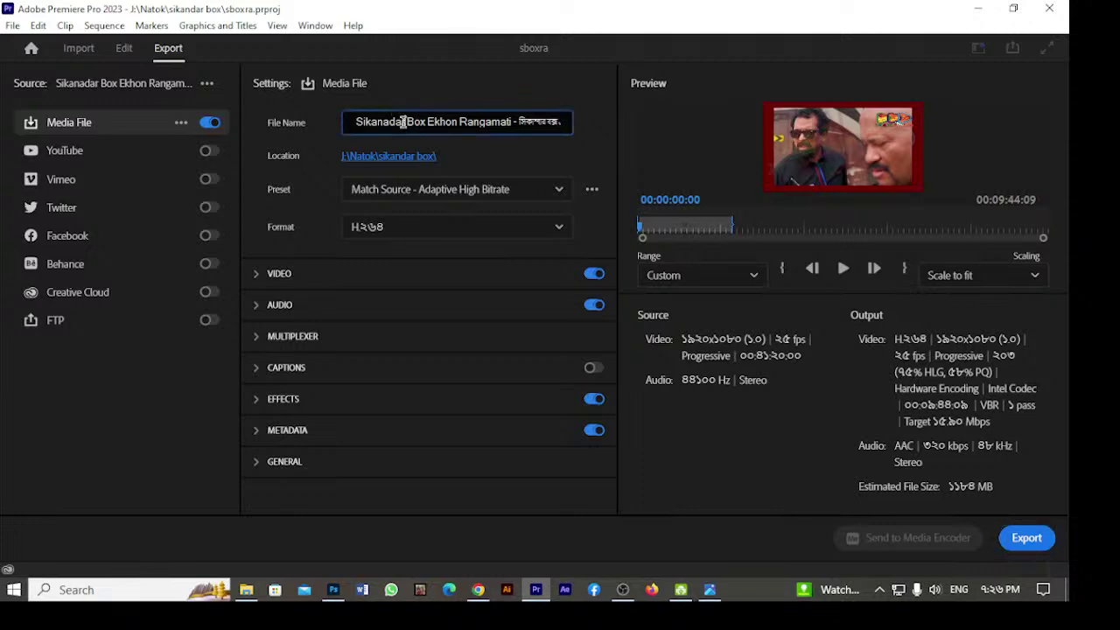
key(ctrl+a)
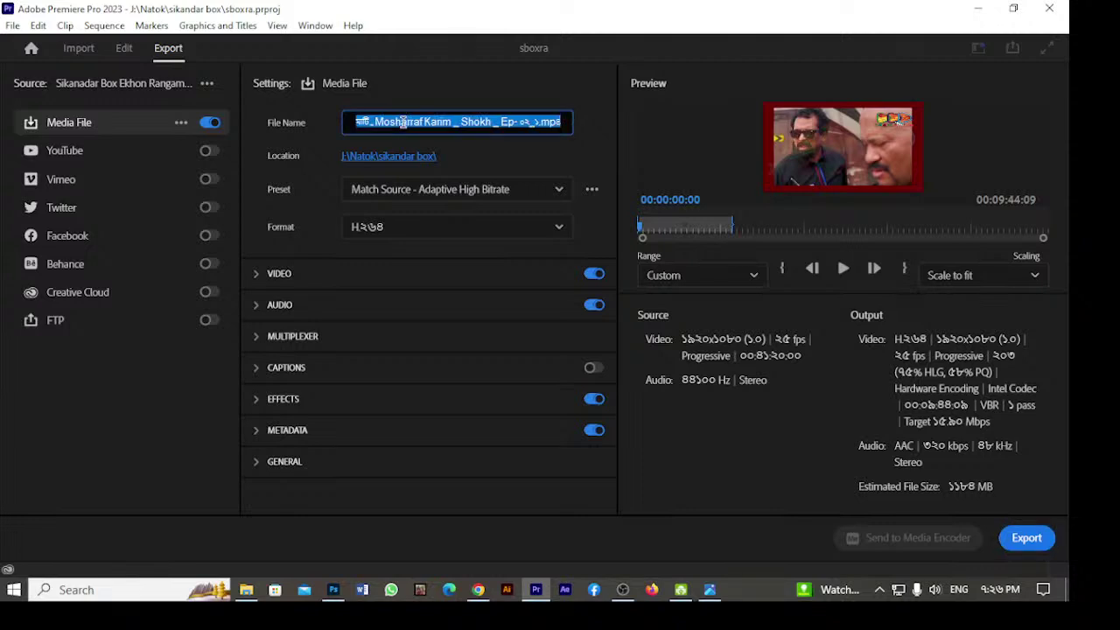
text(s)
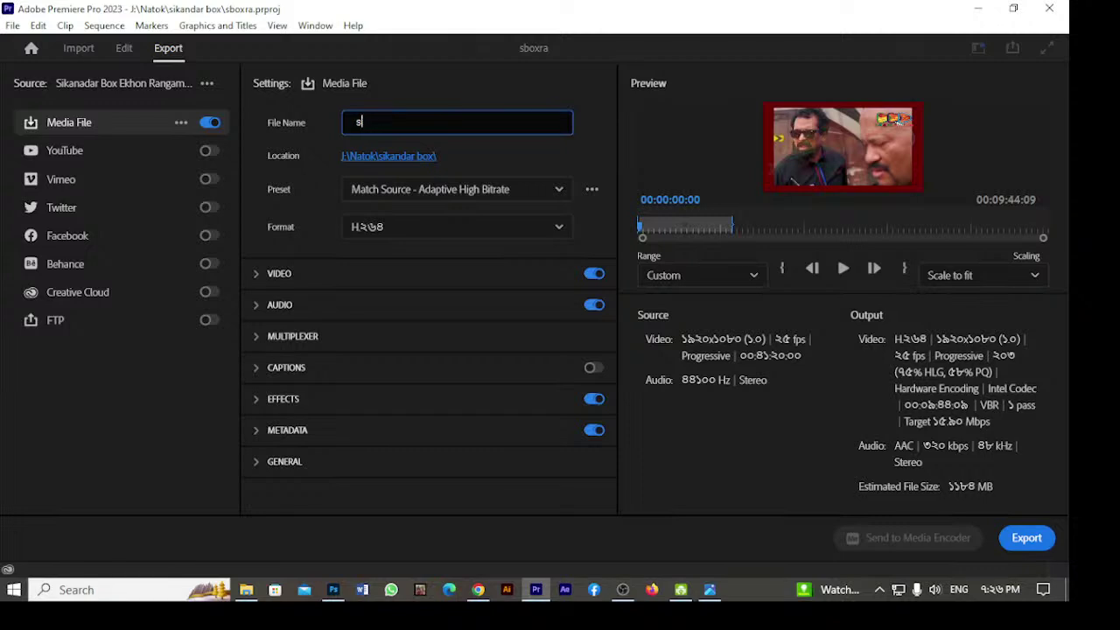
text(ioxaran)
click(1027, 538)
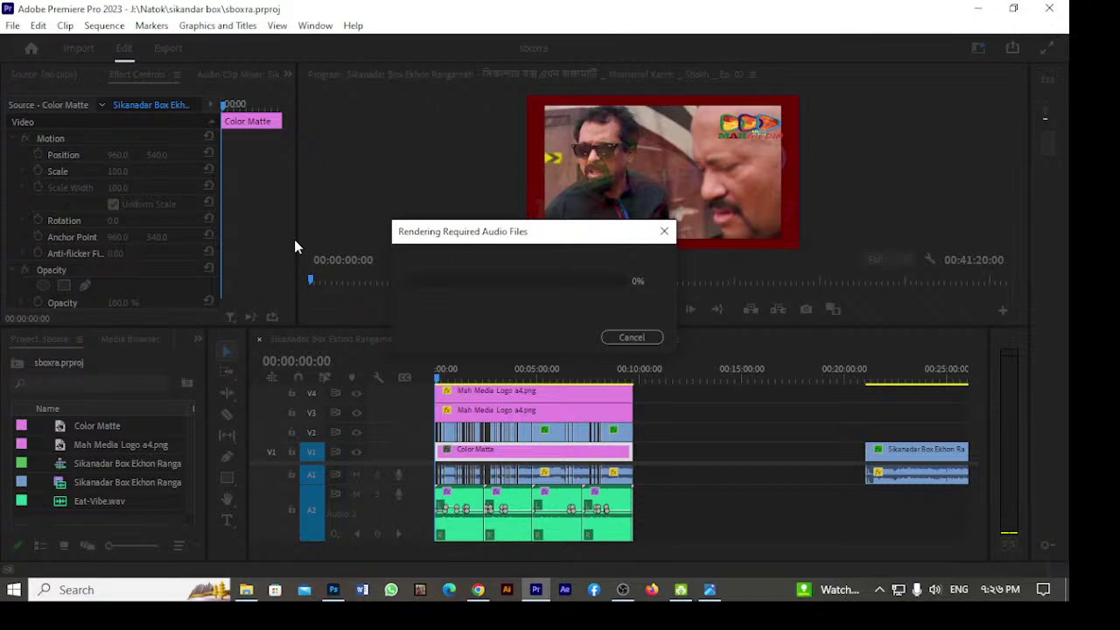
Switch to Chrome, check the Facebook page's notifications and review the live dashboard, dismissing the Stars leaderboard tip.
click(478, 590)
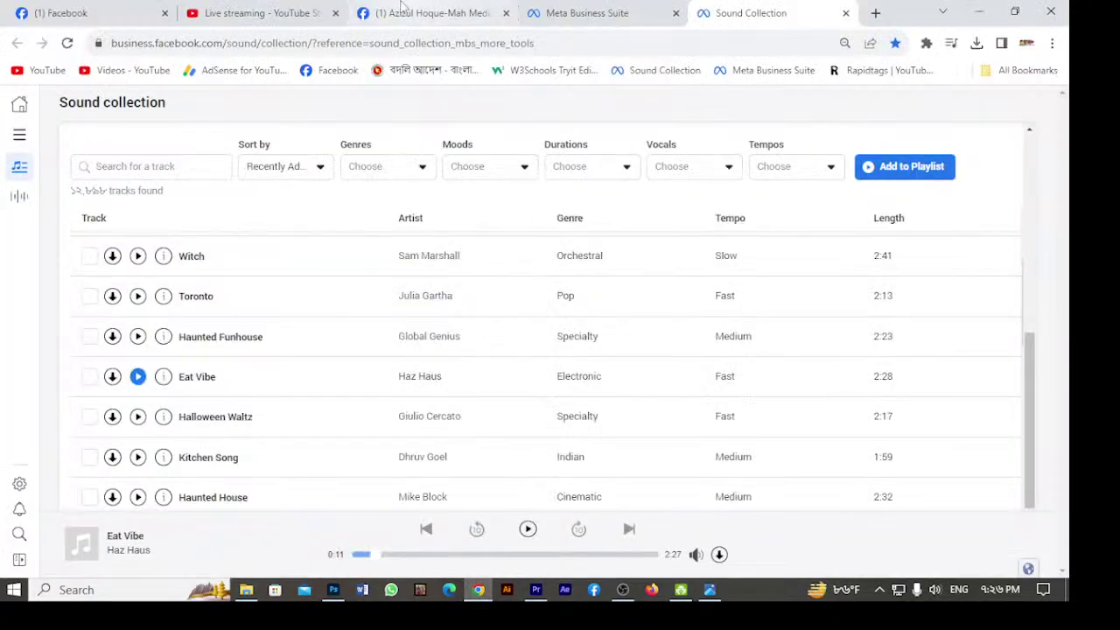
click(425, 13)
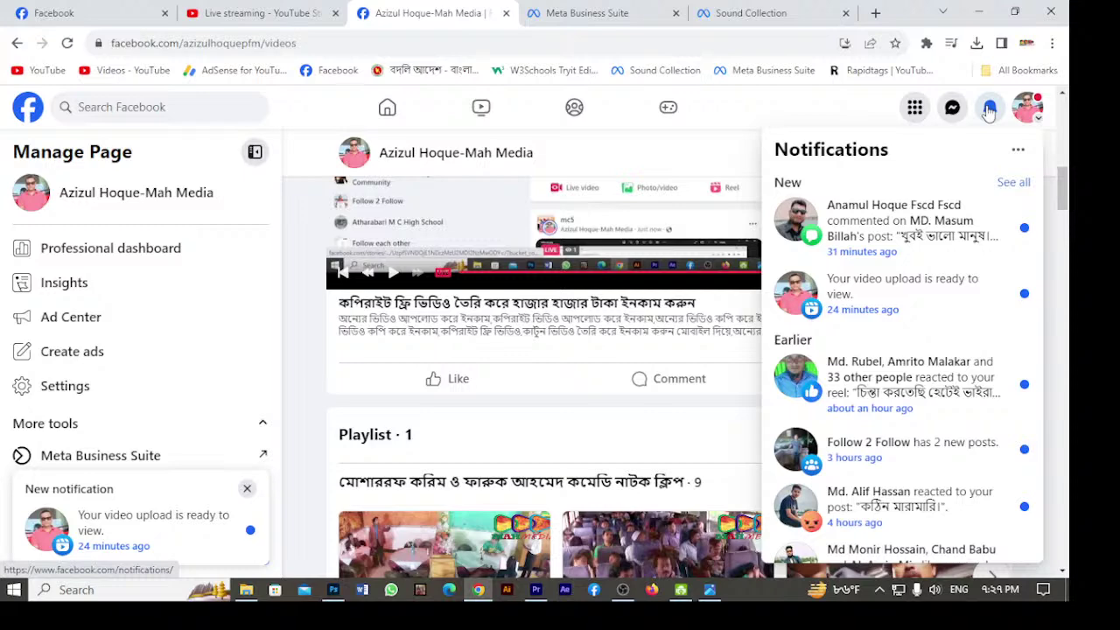
click(989, 110)
click(68, 8)
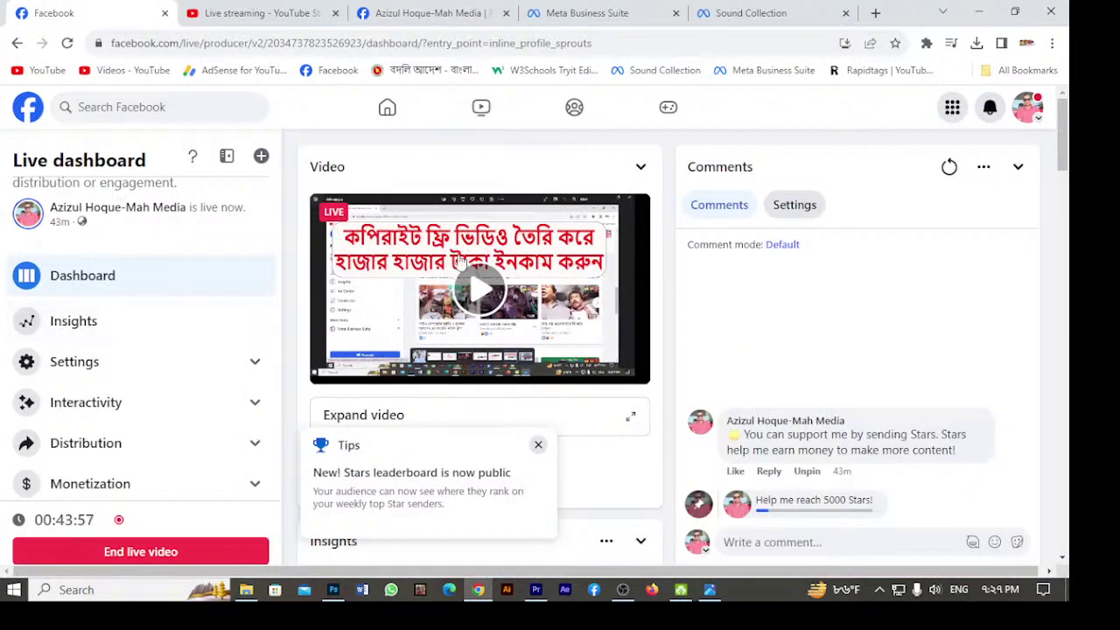
scroll(486, 262, down, 3)
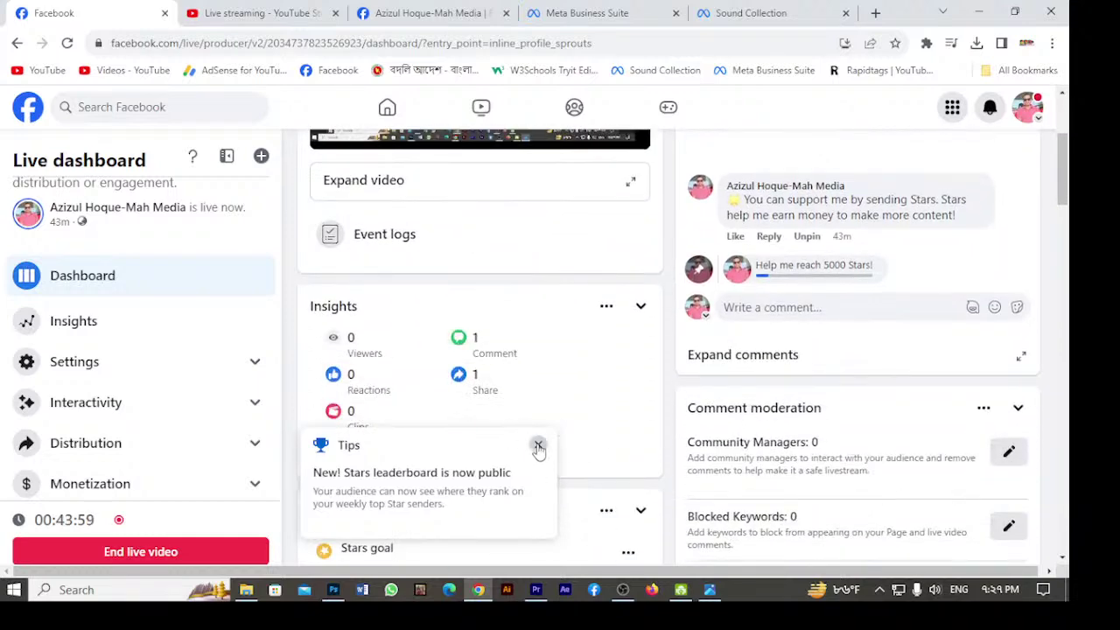
click(538, 448)
scroll(543, 414, up, 3)
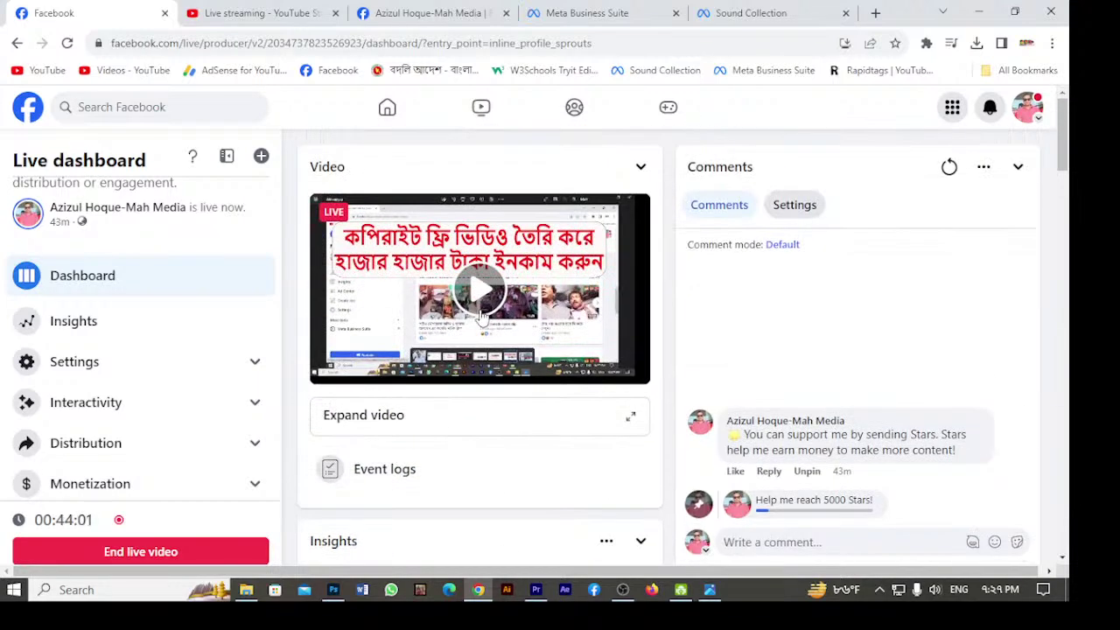
Review the YouTube livestream's analytics and the Facebook live dashboard, and check the encoding progress in Premiere Pro.
click(262, 13)
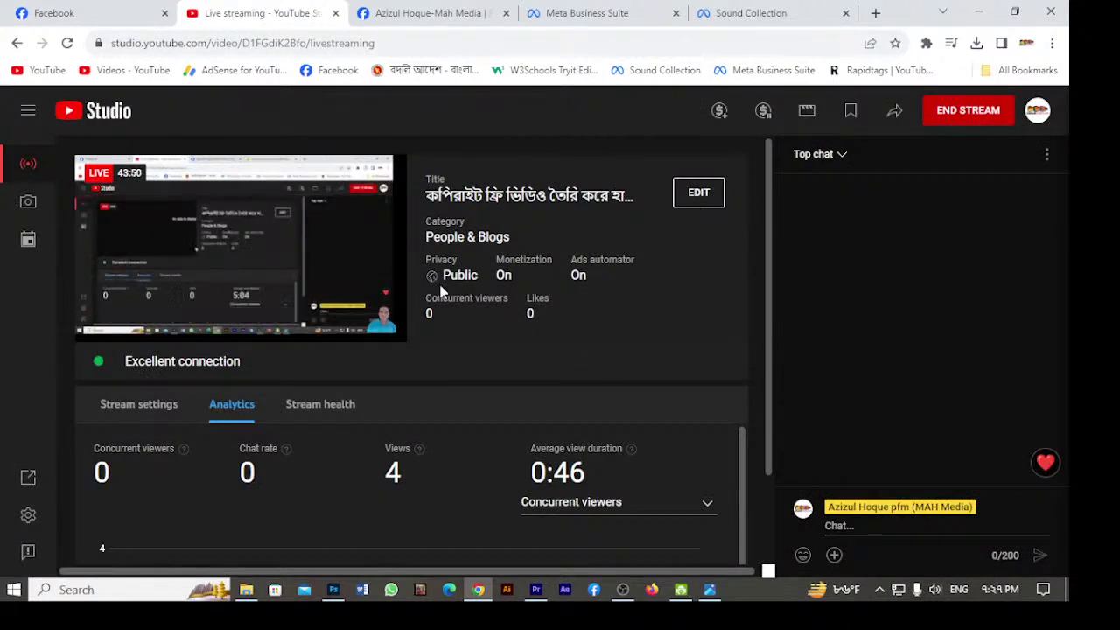
scroll(440, 291, down, 2)
scroll(440, 290, up, 2)
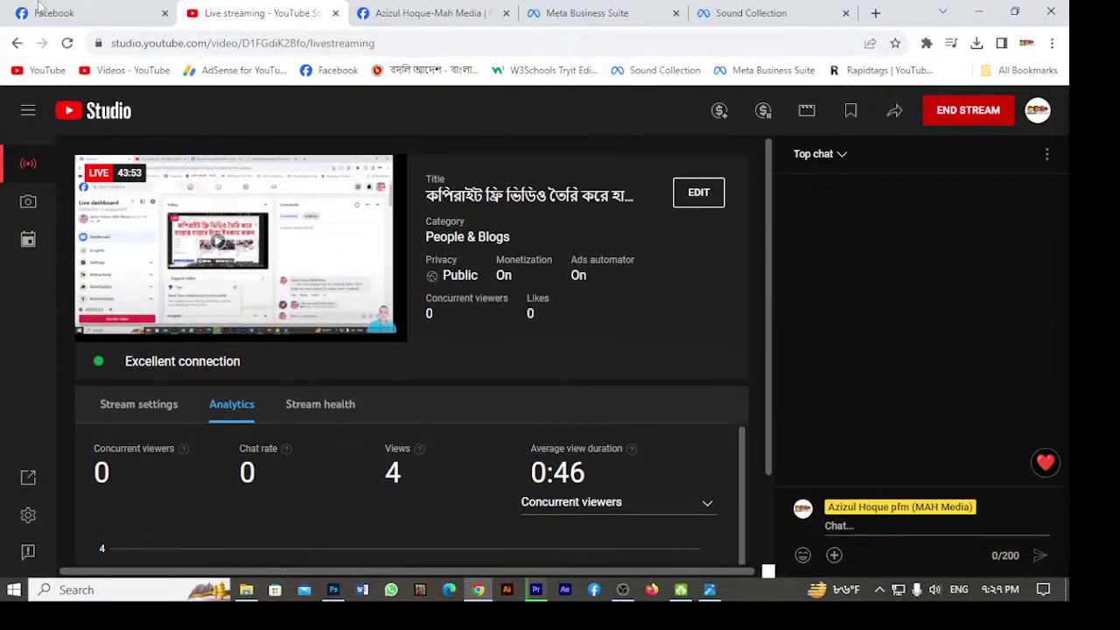
click(38, 13)
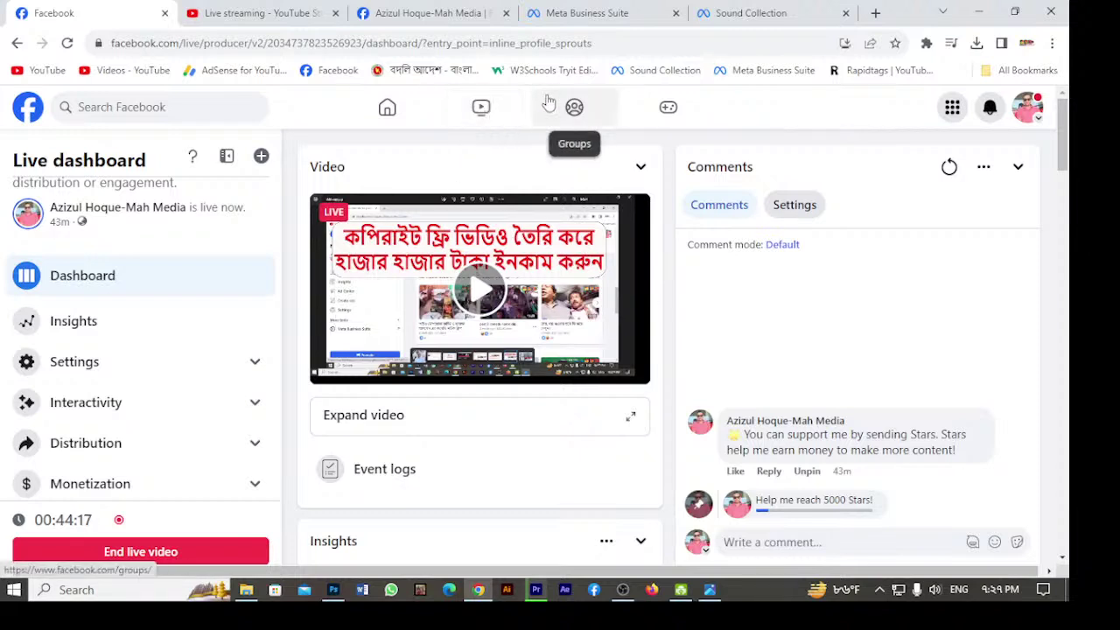
click(536, 591)
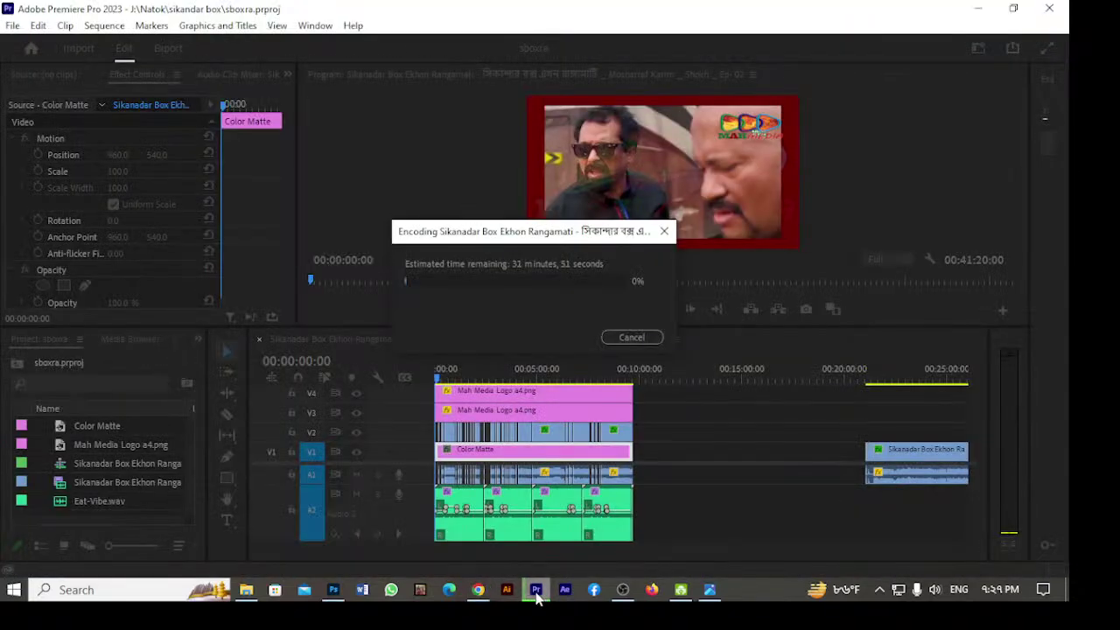
Switch back to Chrome, load the Meta Business Suite home page and start a new post.
click(477, 592)
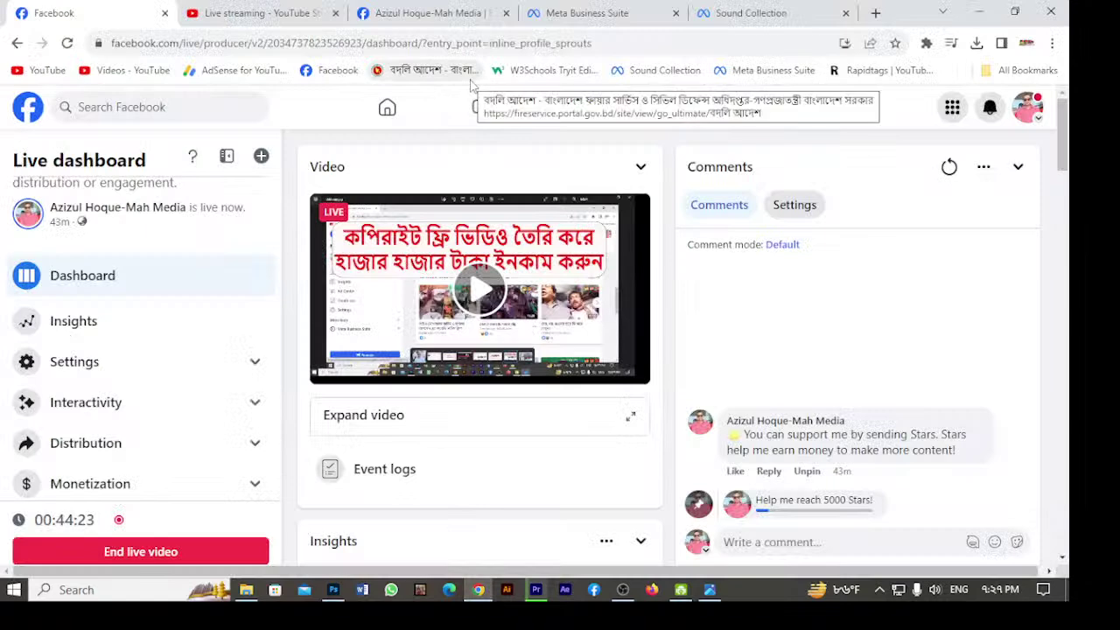
click(261, 17)
click(390, 13)
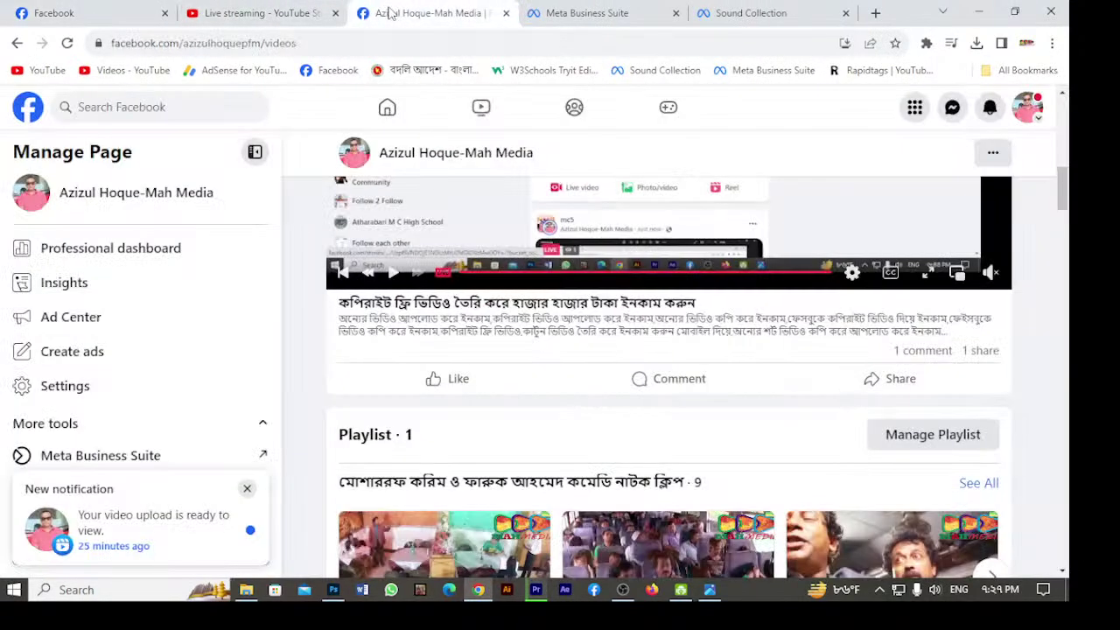
click(111, 16)
click(611, 14)
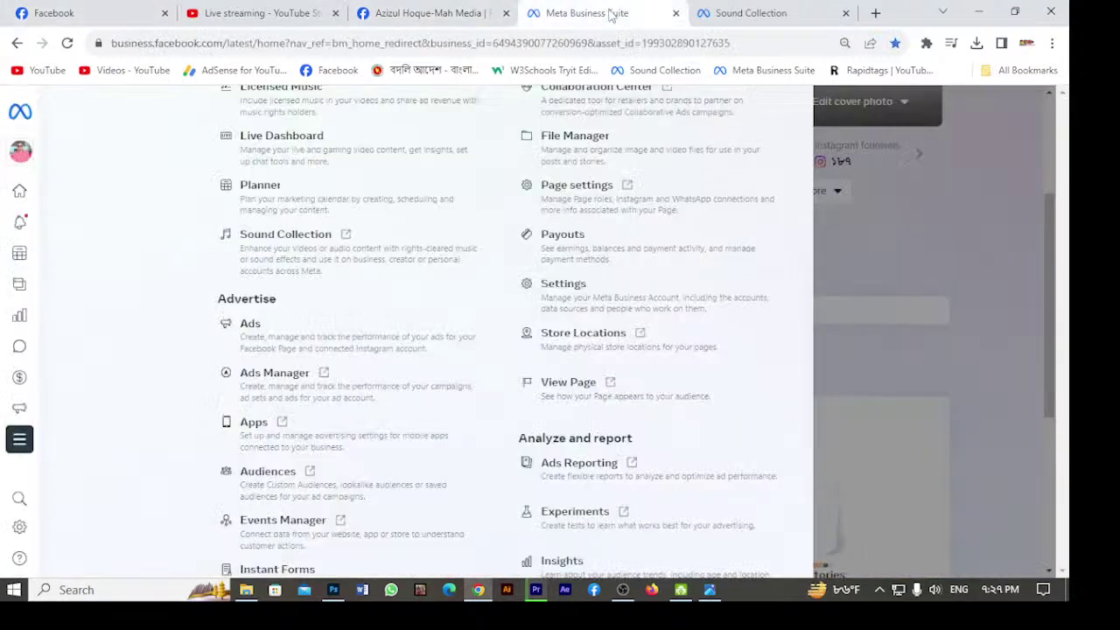
click(442, 14)
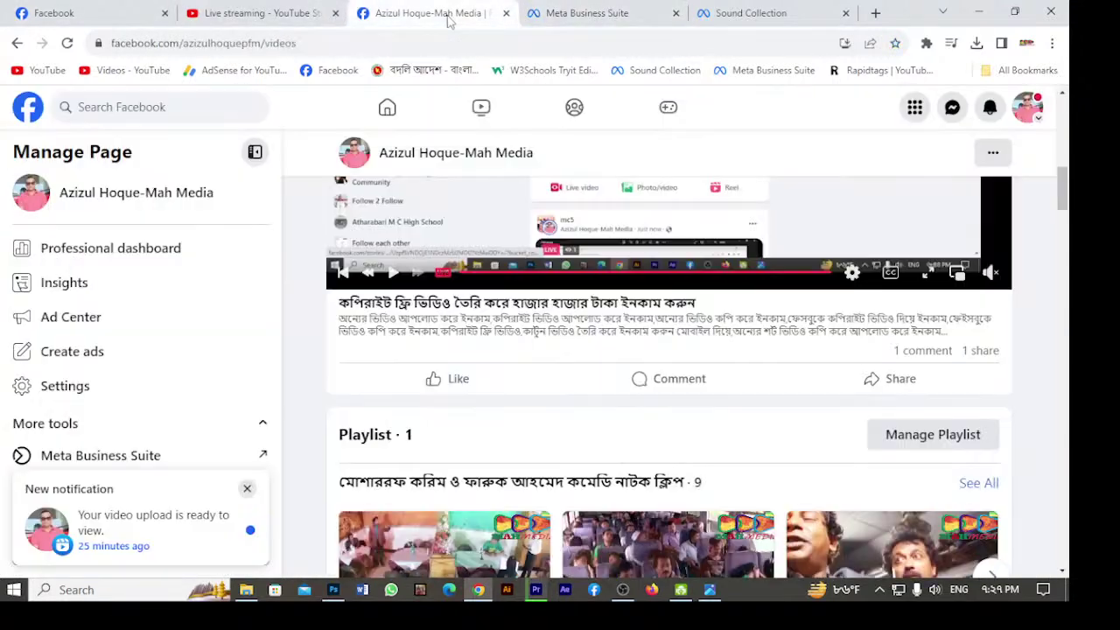
click(742, 13)
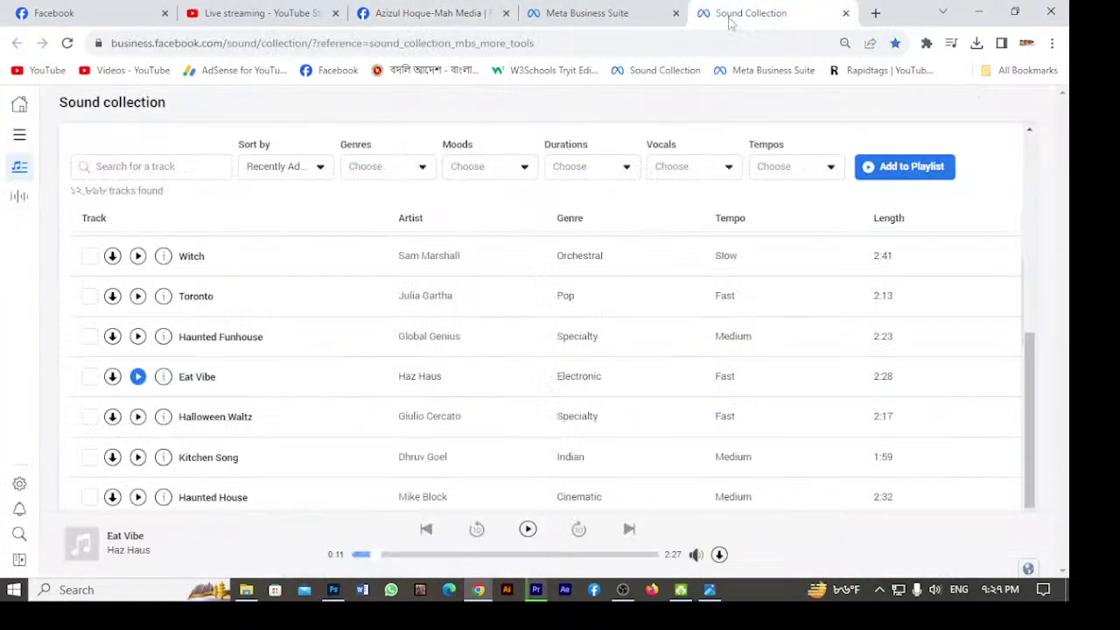
click(603, 13)
scroll(700, 140, up, 5)
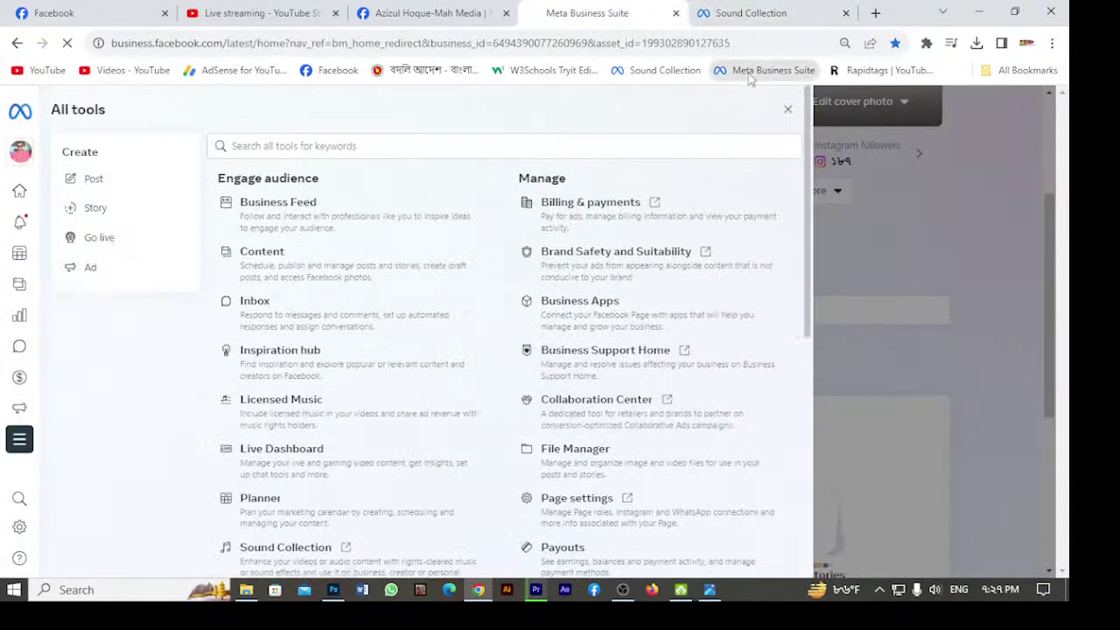
click(731, 70)
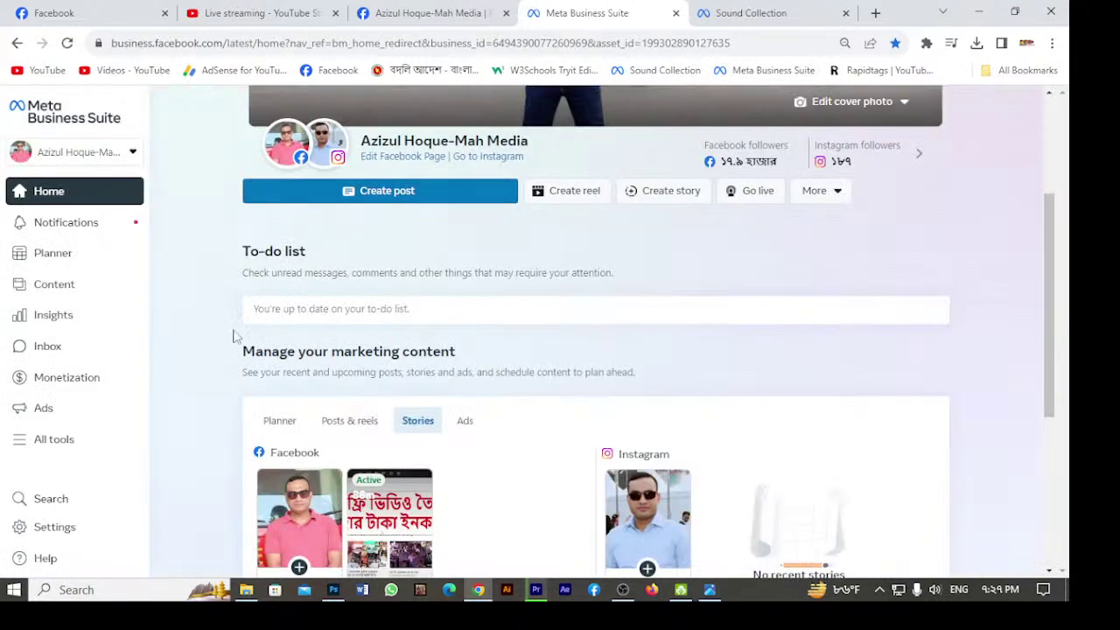
click(382, 194)
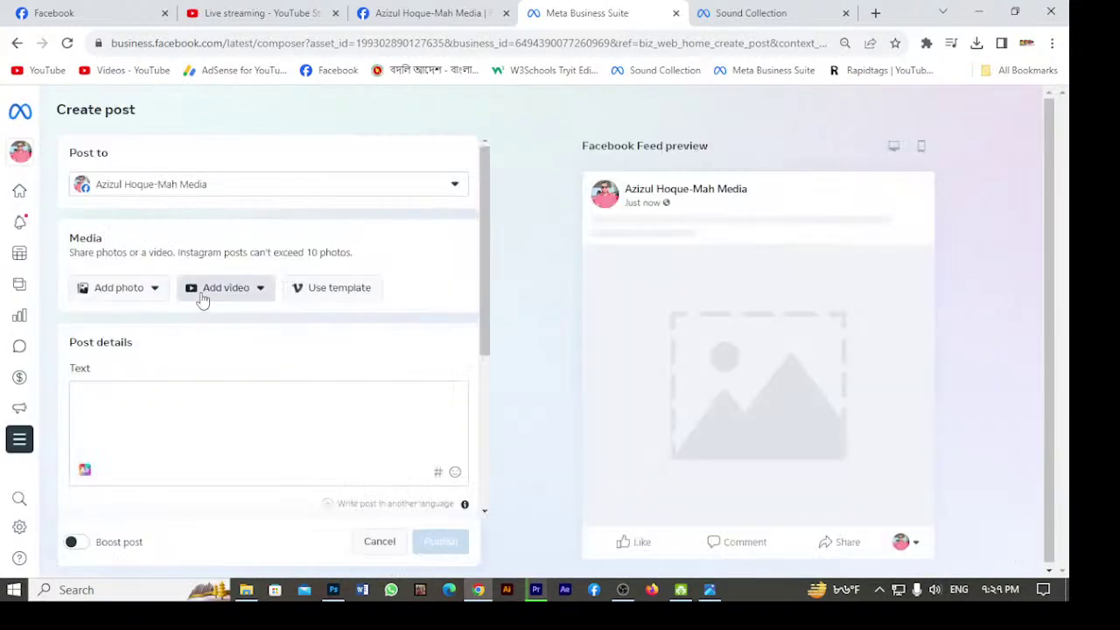
Start adding a video from the computer to the post and open the New Volume (J:) drive.
click(202, 300)
click(228, 326)
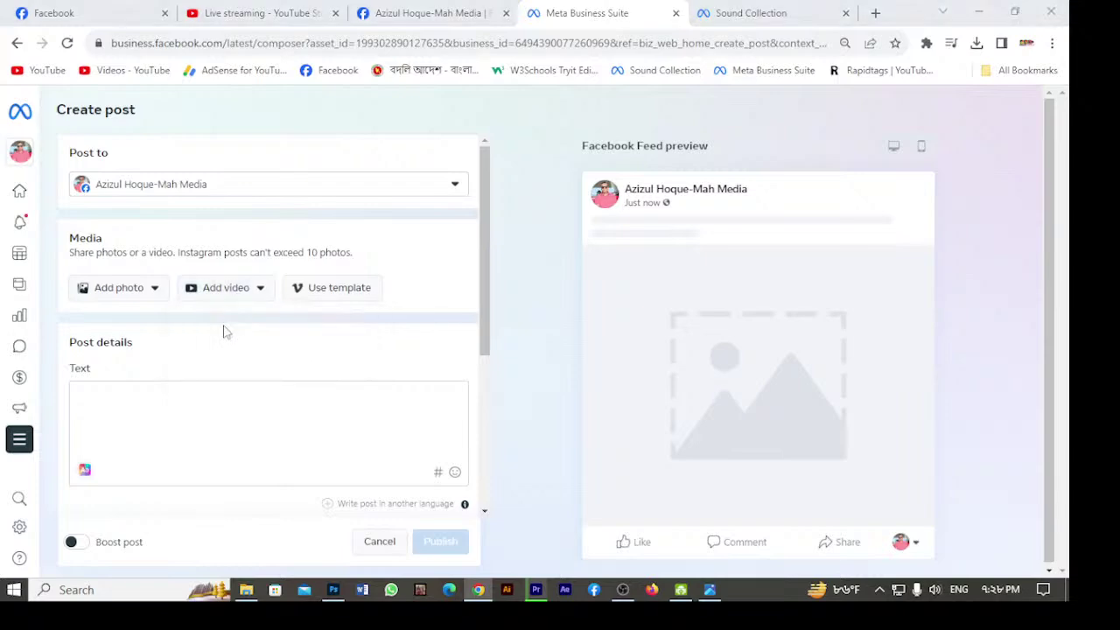
scroll(72, 327, down, 2)
click(75, 297)
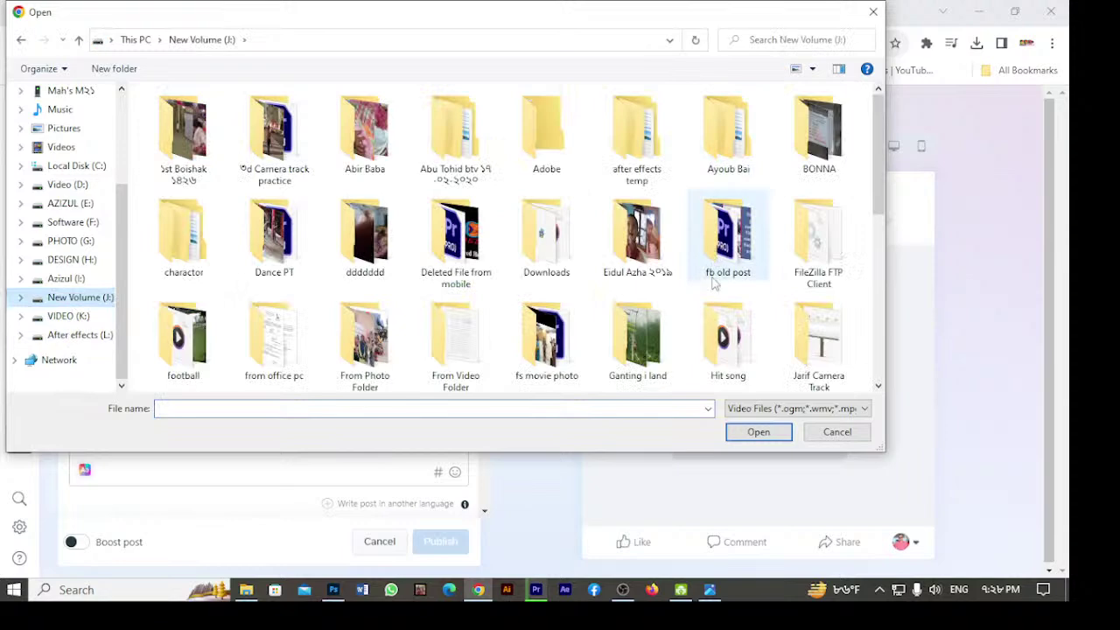
Upload the video fb skbx 1.mp4 from the sikandar box folder inside Natok to the post.
scroll(713, 267, down, 3)
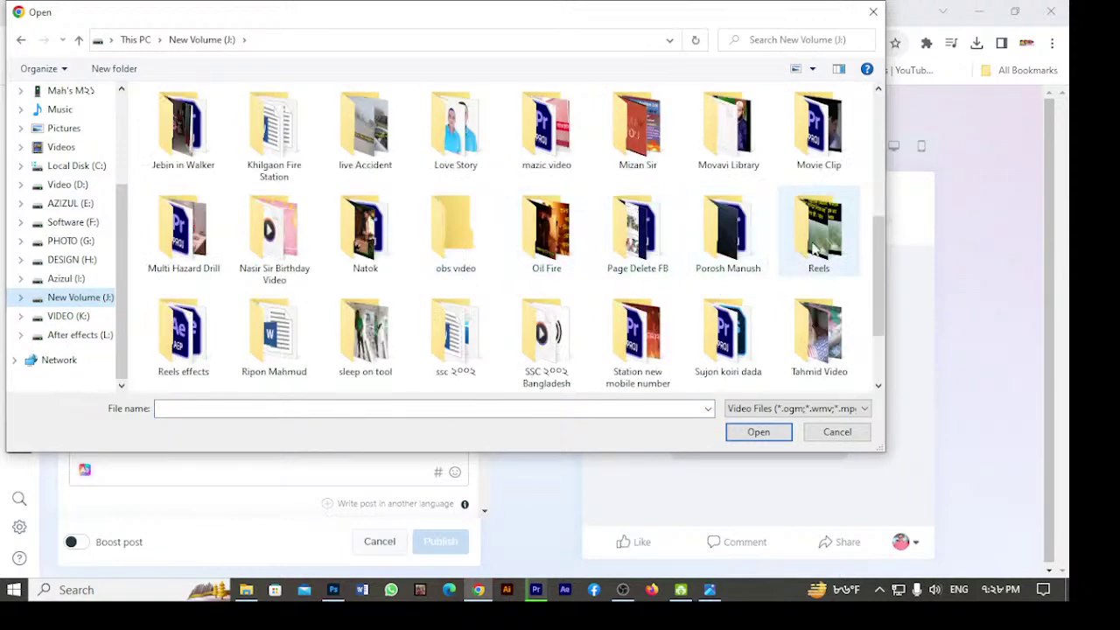
scroll(560, 262, up, 1)
scroll(593, 268, down, 1)
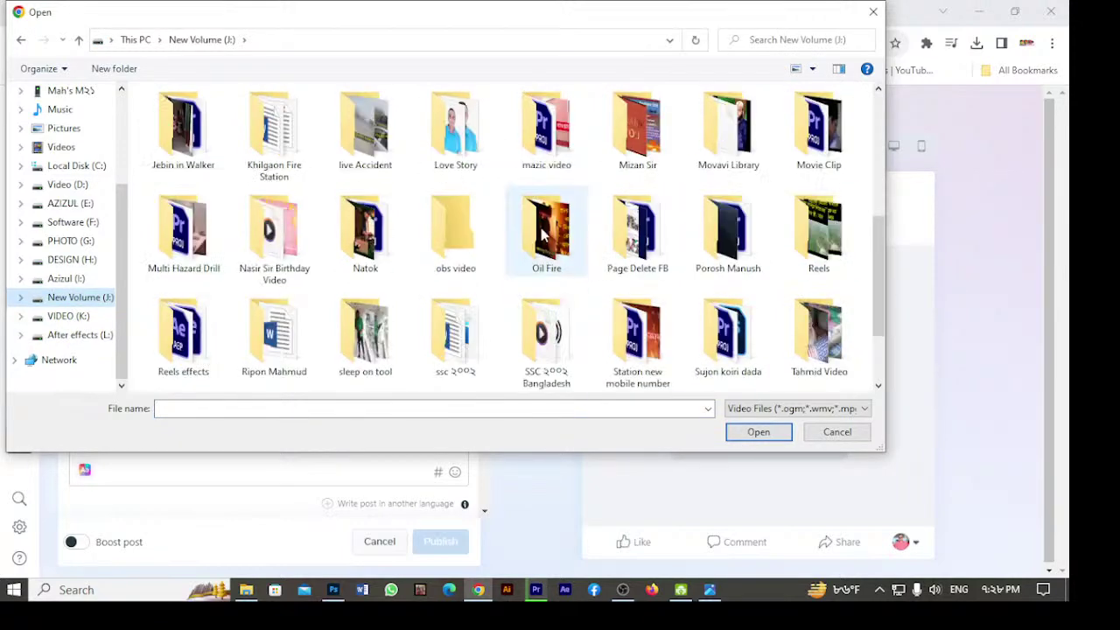
scroll(542, 232, up, 1)
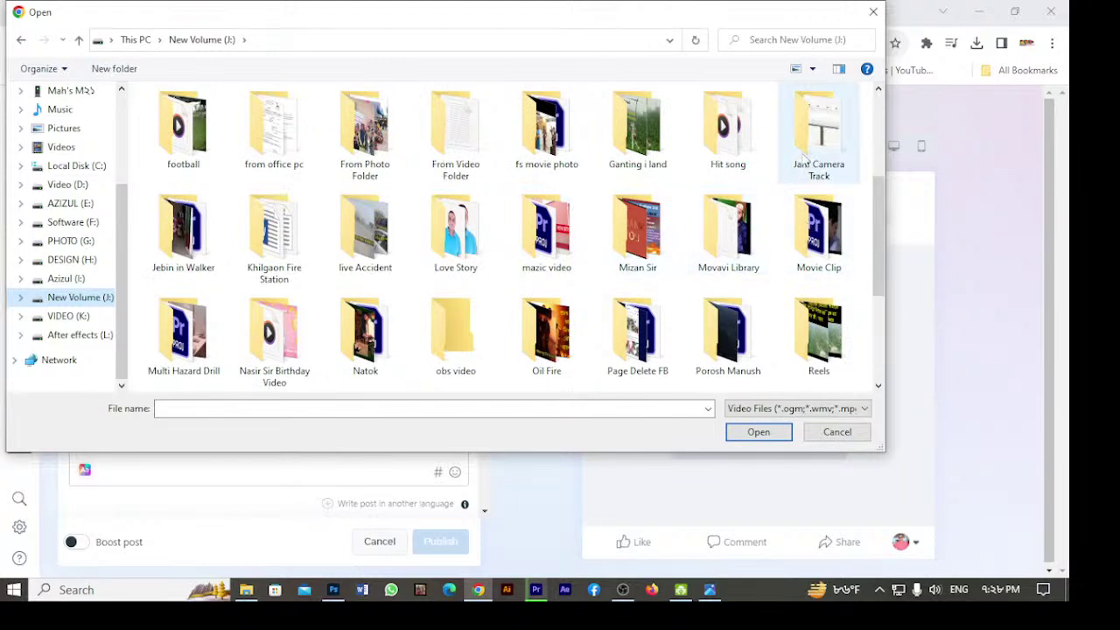
click(378, 350)
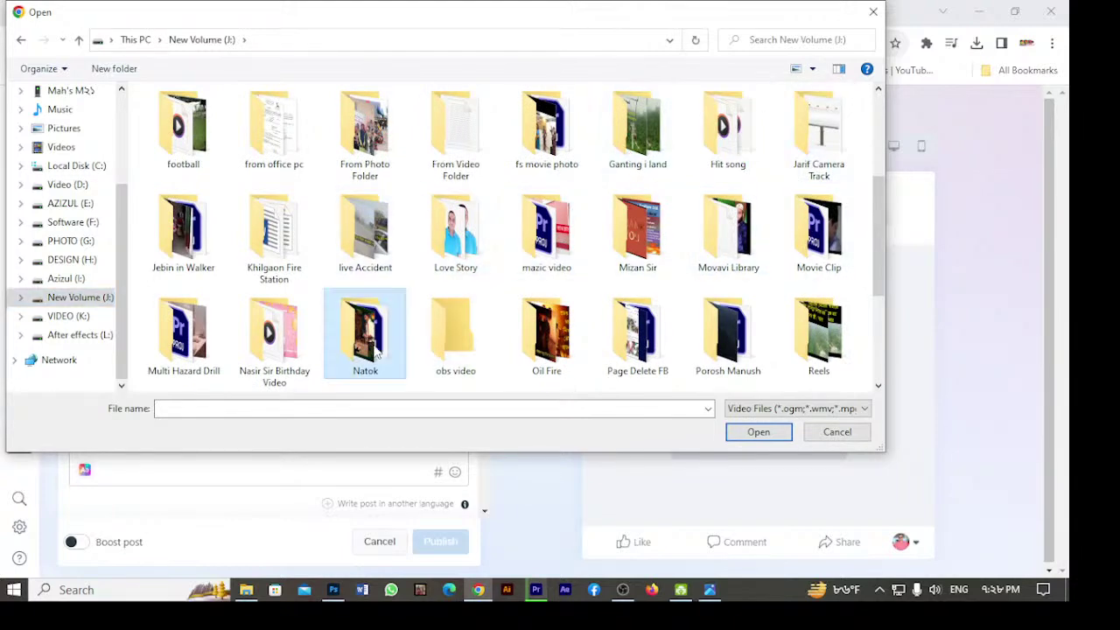
double_click(378, 350)
double_click(728, 131)
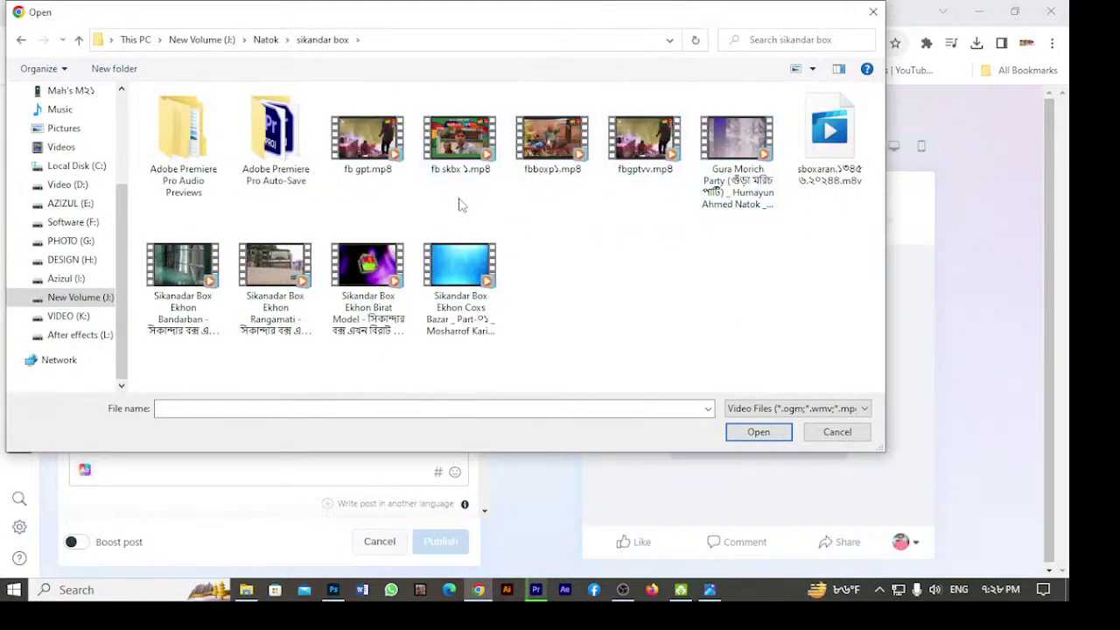
click(460, 150)
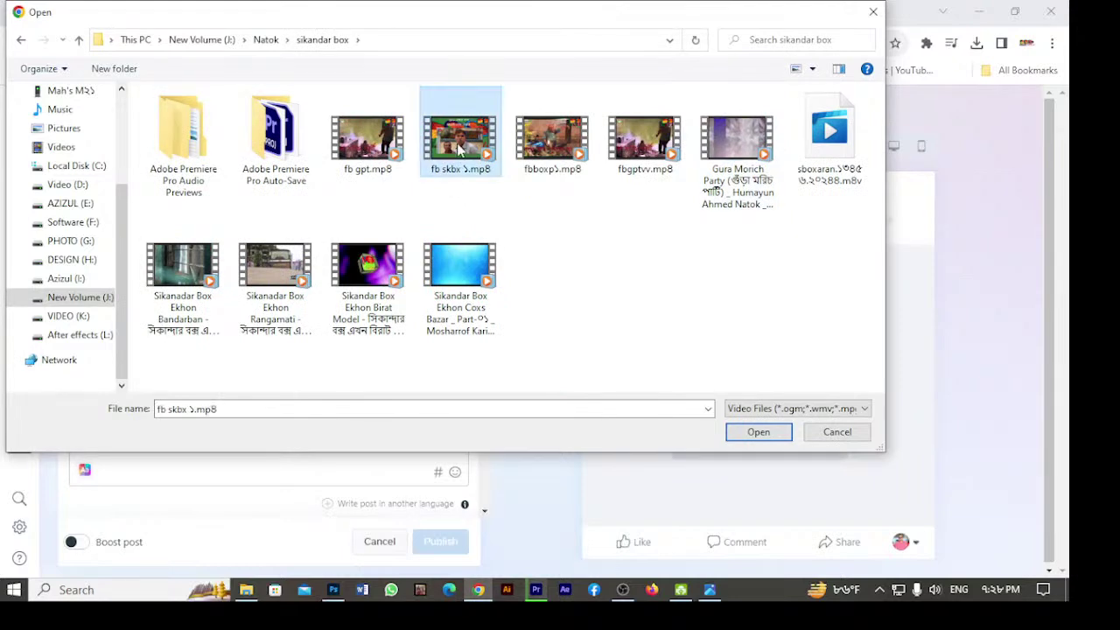
click(759, 433)
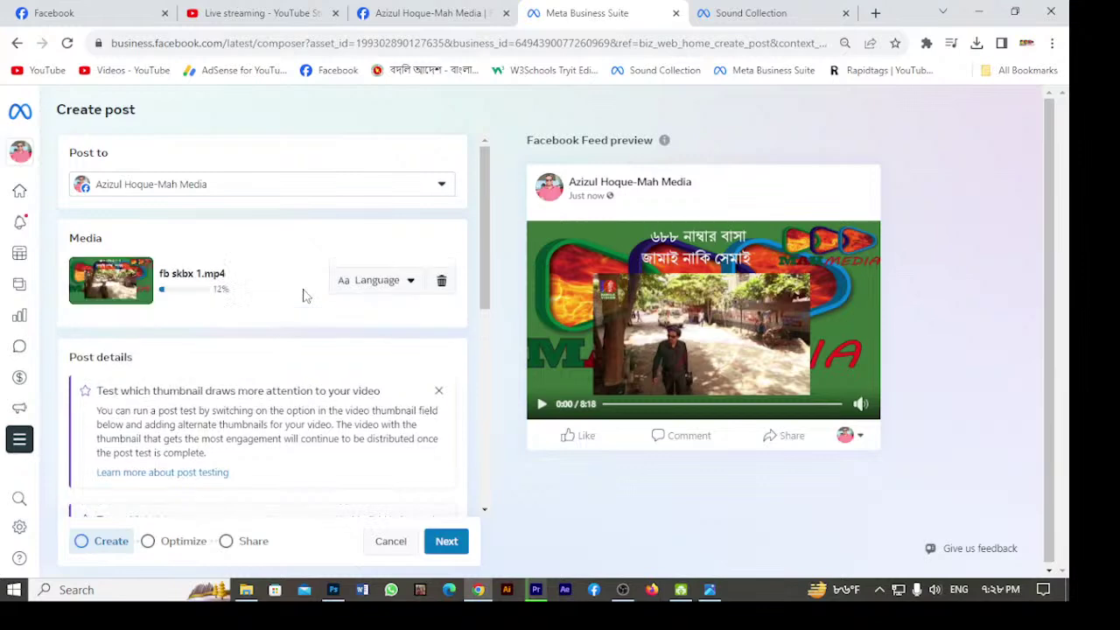
Enter "comedy bangla natok part 2" as the video title and copy the same text into the description.
scroll(174, 376, down, 4)
click(165, 337)
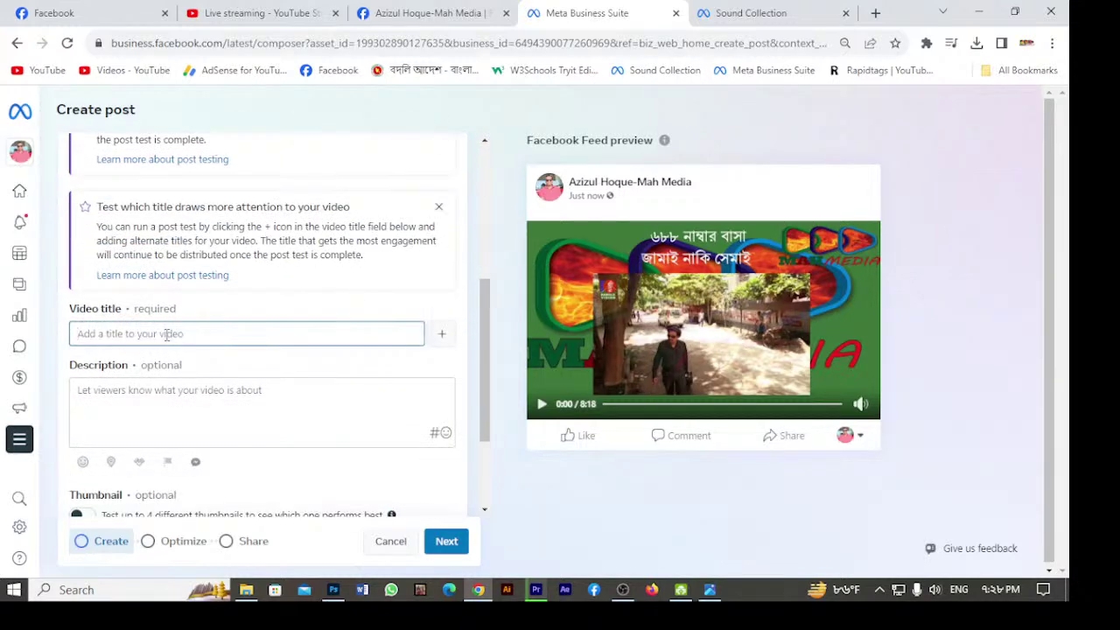
text(comedy bangla natok part 2)
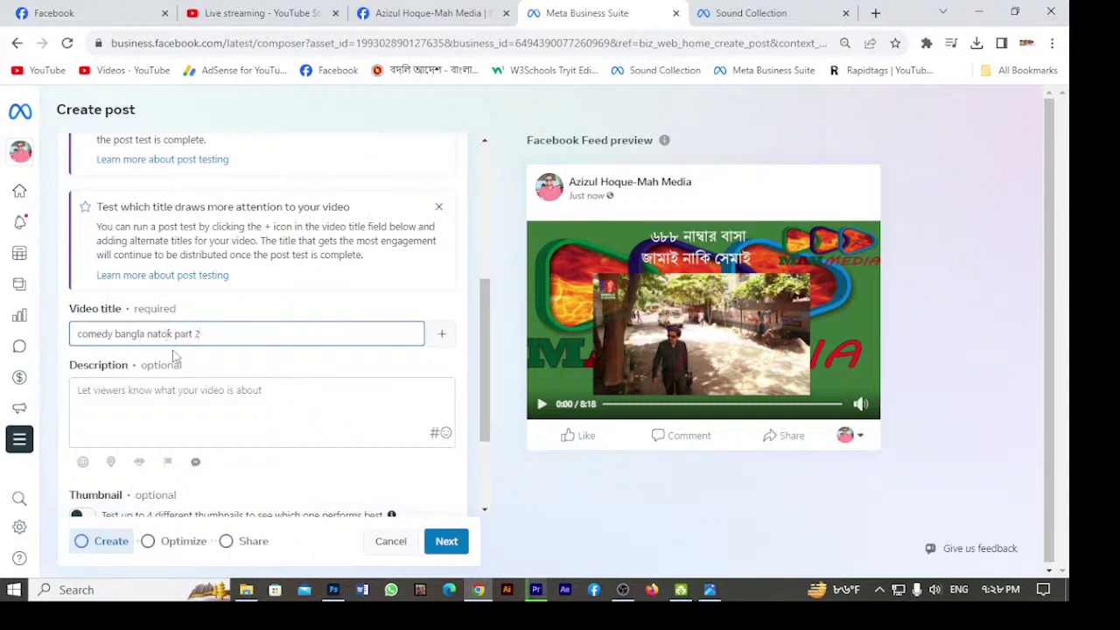
click(188, 395)
drag(213, 333, 79, 342)
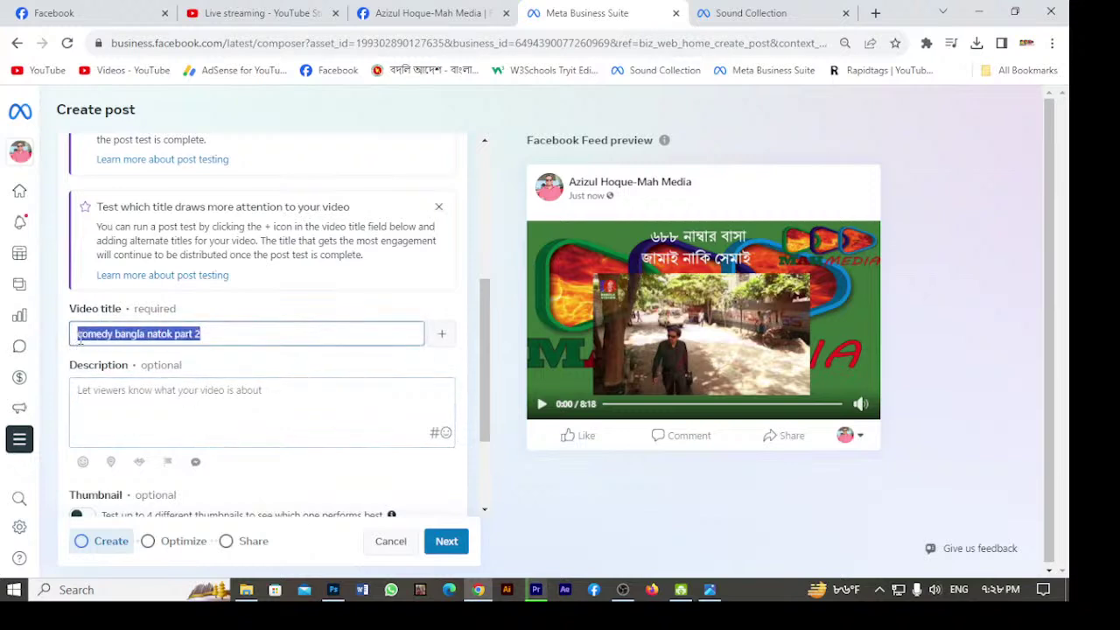
key(ctrl+c)
click(144, 404)
key(ctrl+v)
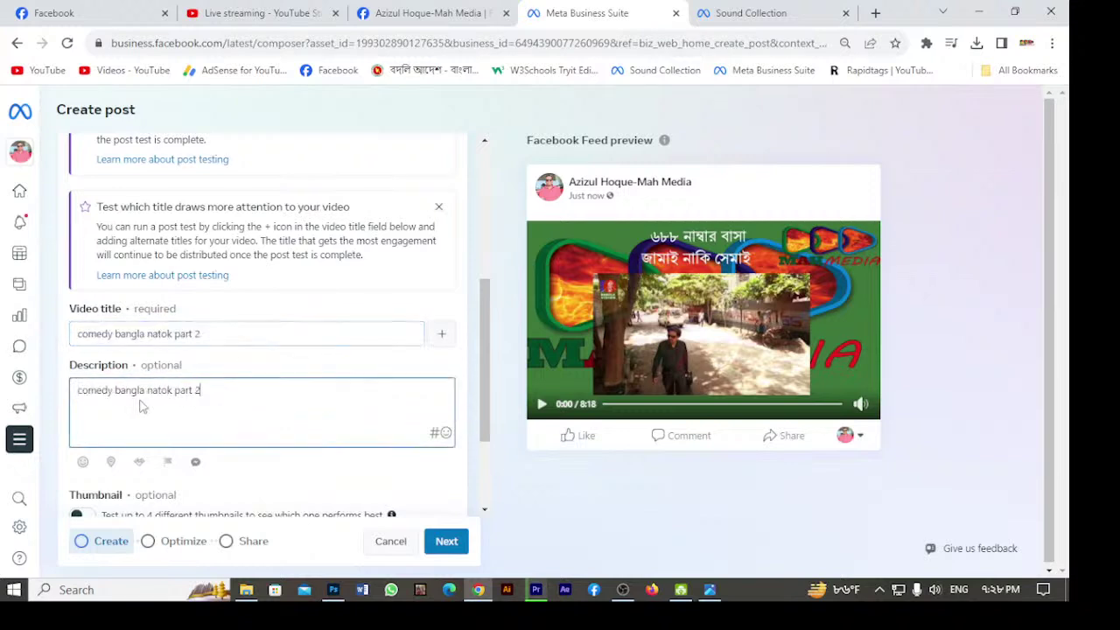
Add the suggested hashtag #comedy to the end of the description.
scroll(382, 418, down, 3)
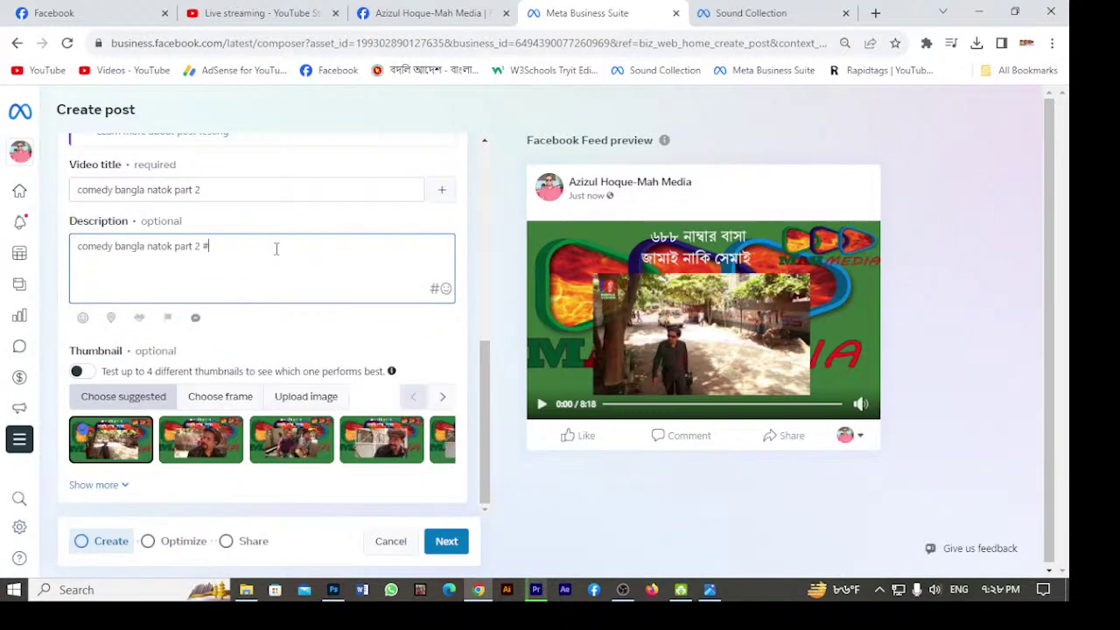
text(#comedi)
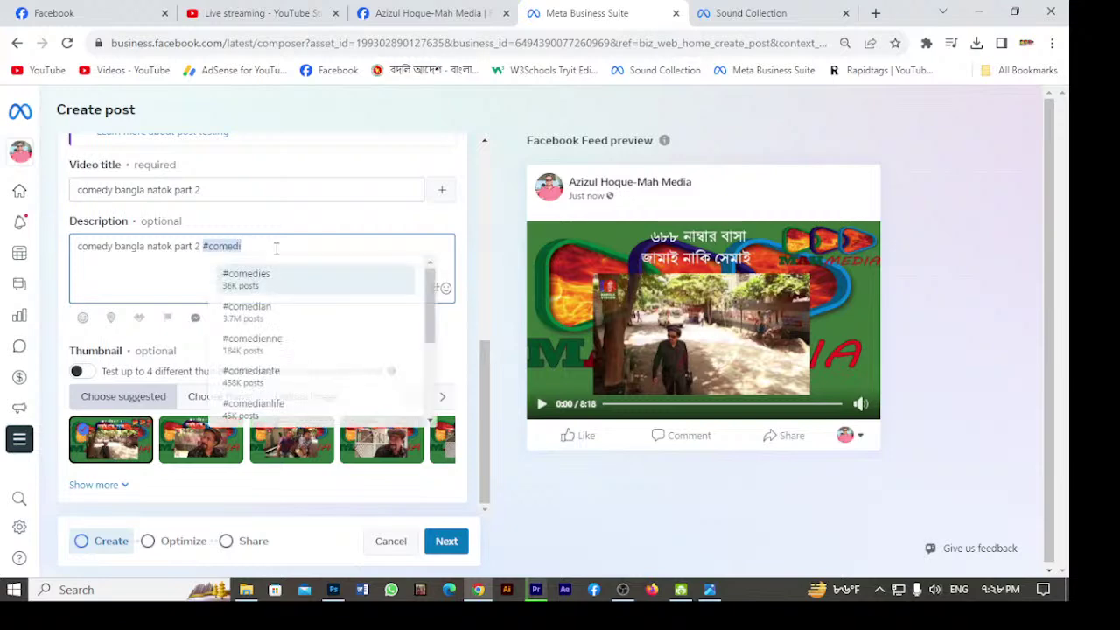
key(BackSpace)
text(y)
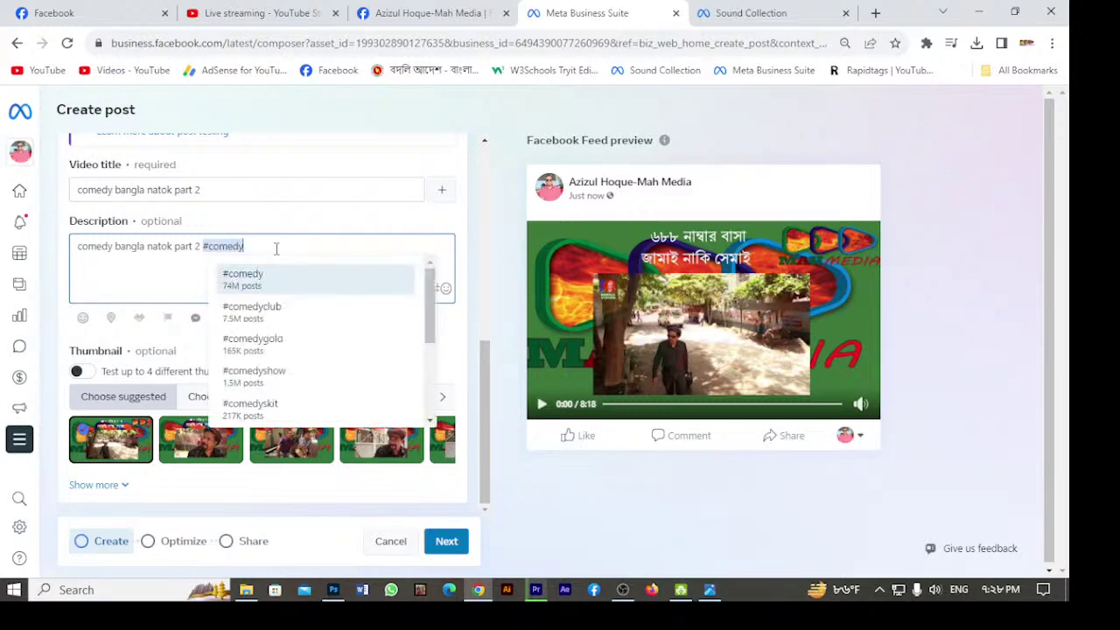
click(256, 277)
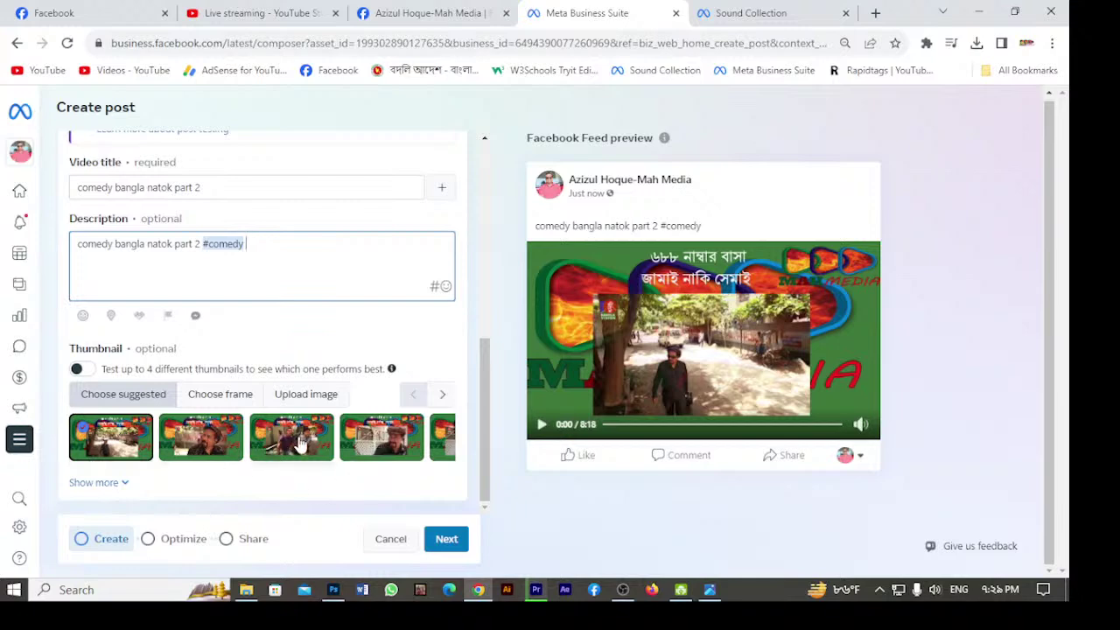
Choose the fourth suggested frame as the thumbnail and turn on the additional Tags and collaborator option.
click(383, 452)
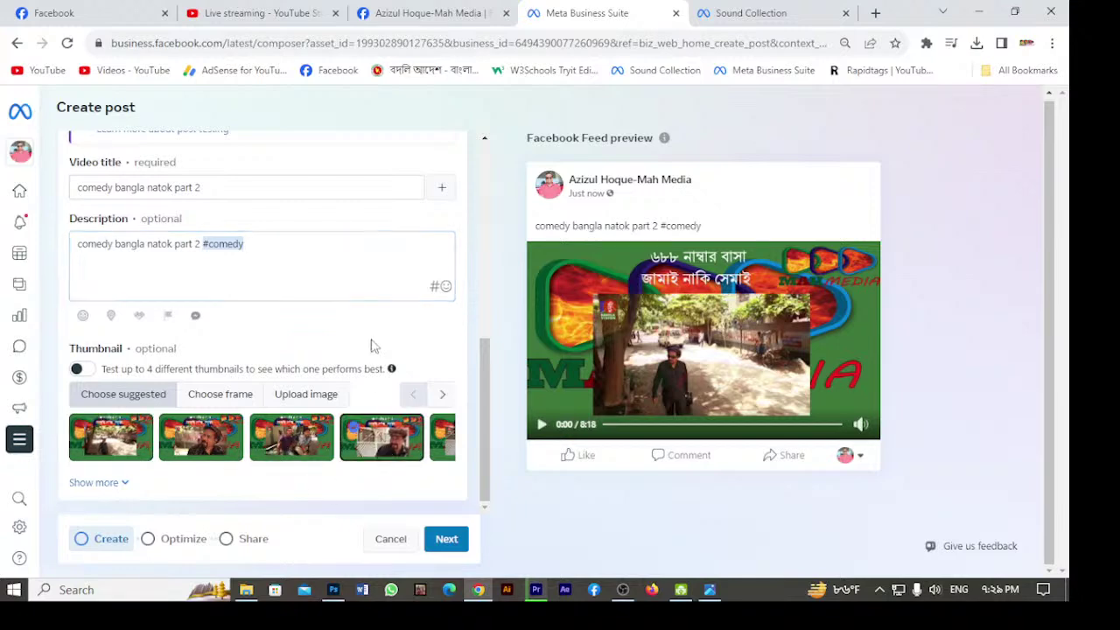
click(95, 482)
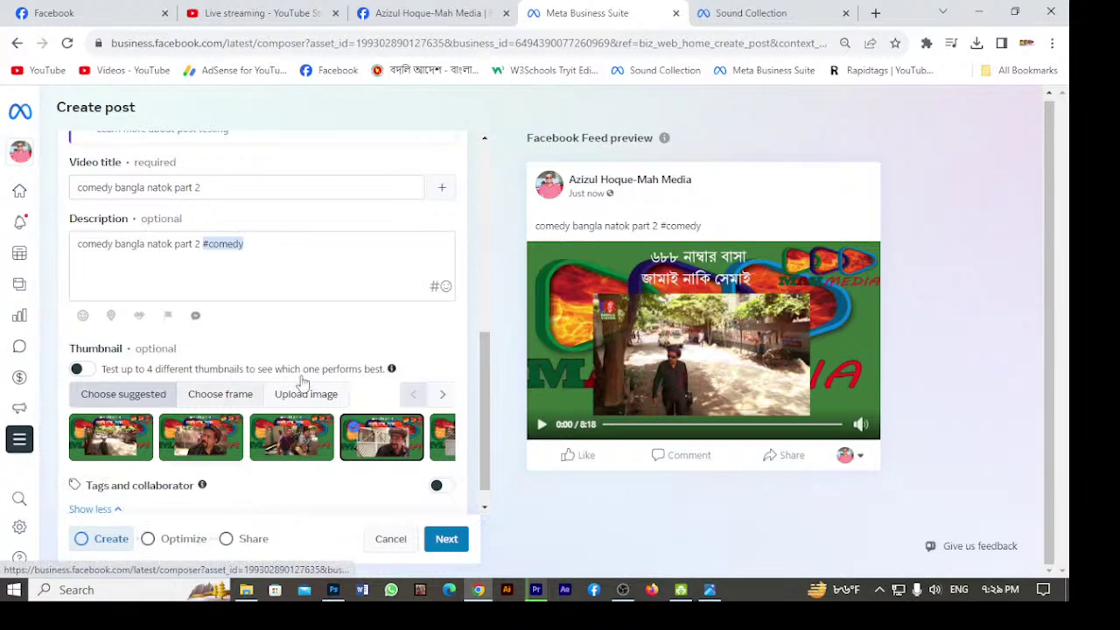
scroll(292, 381, down, 1)
mouse_move(133, 451)
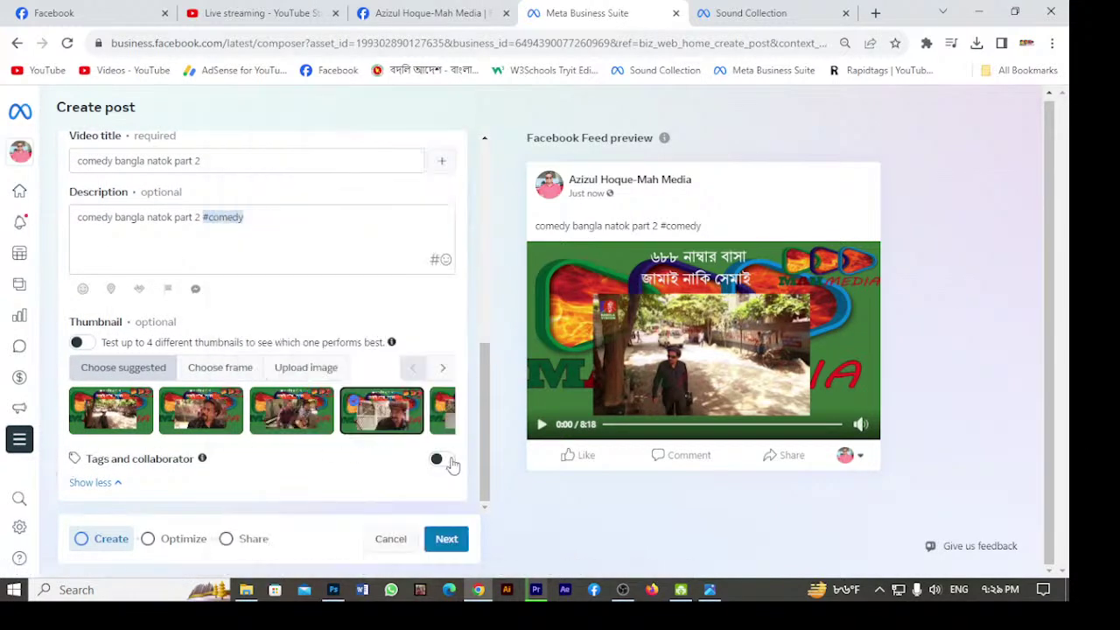
click(439, 460)
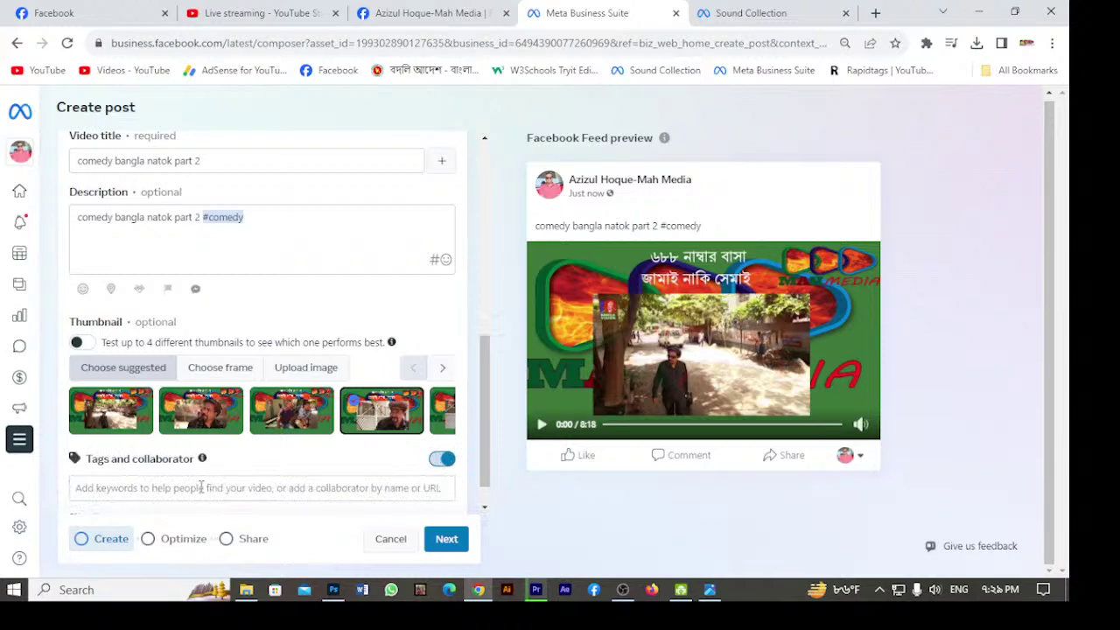
Select the whole video title for copying and load rapidtags.io/generator in the Sound Collection tab.
scroll(200, 486, up, 3)
drag(210, 395, 74, 398)
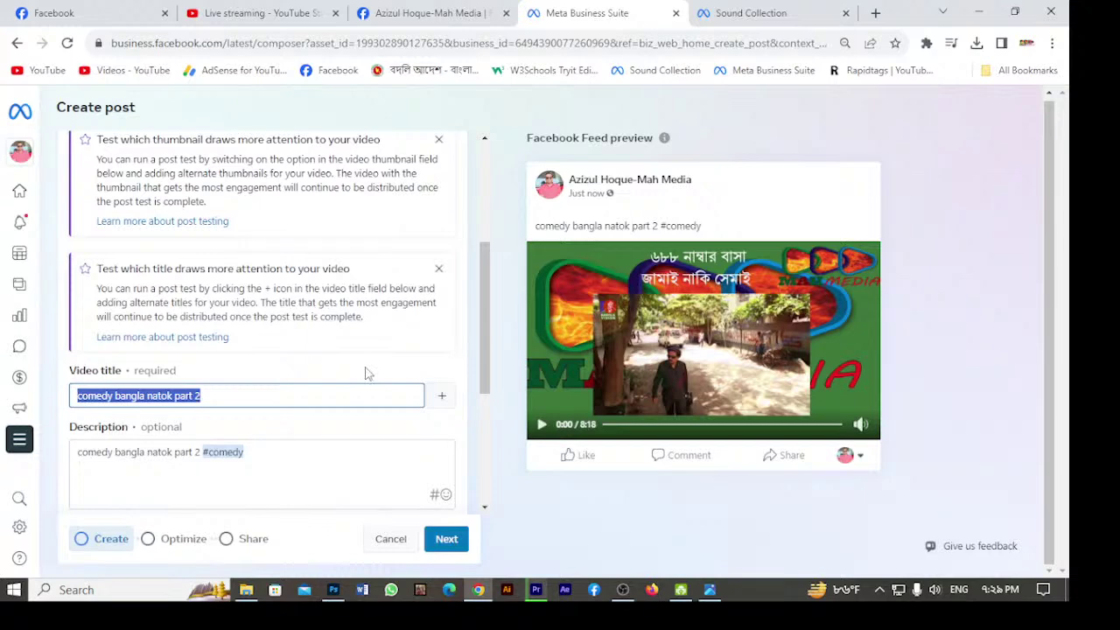
click(752, 11)
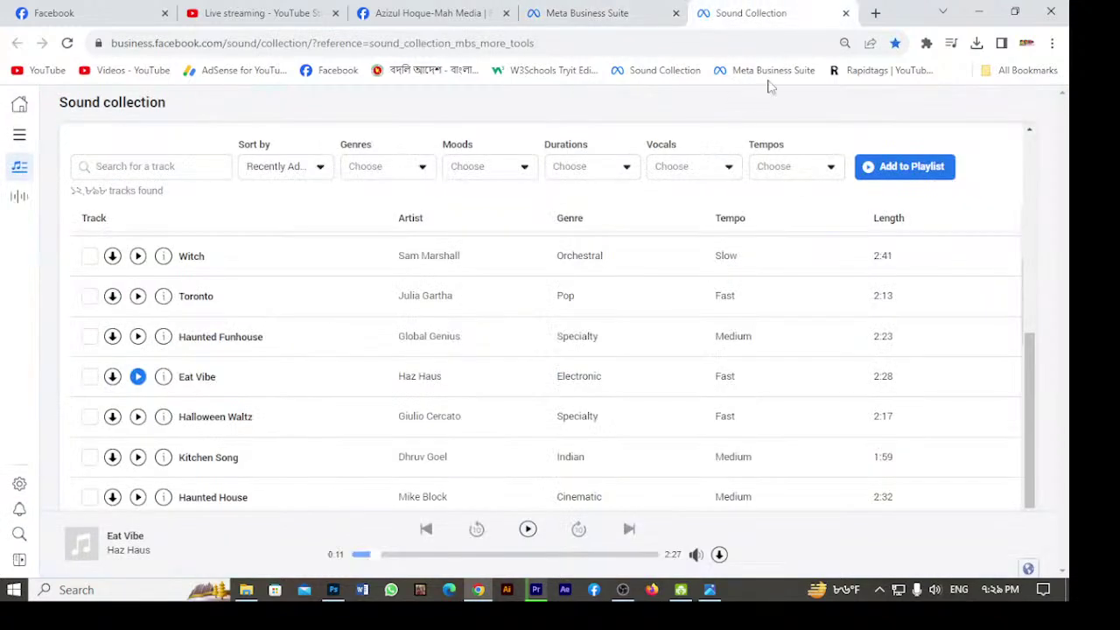
click(394, 44)
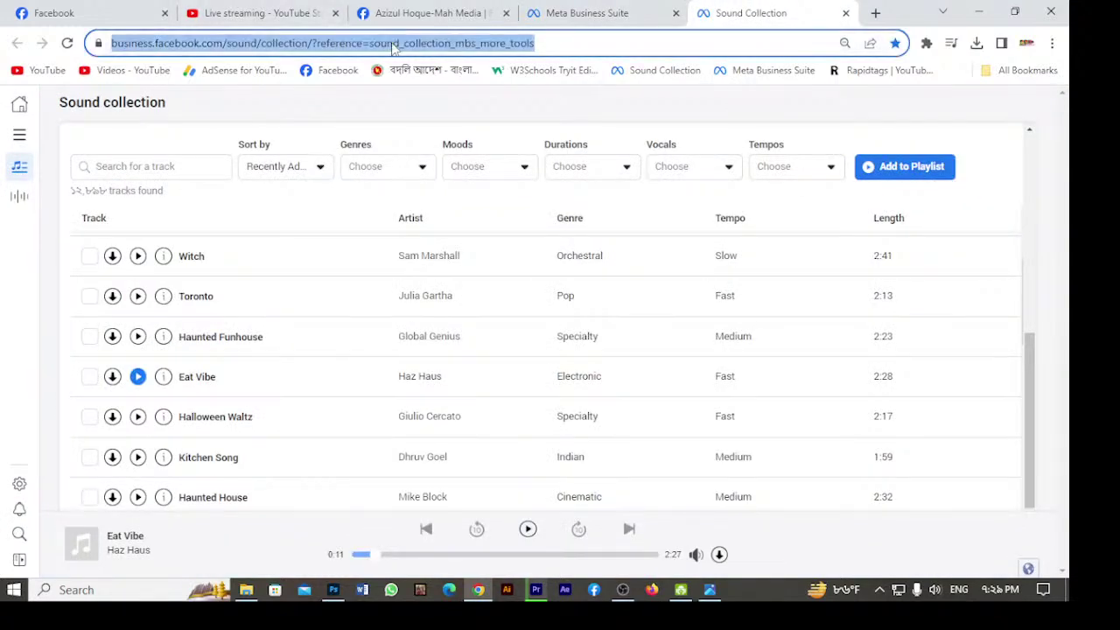
text(r)
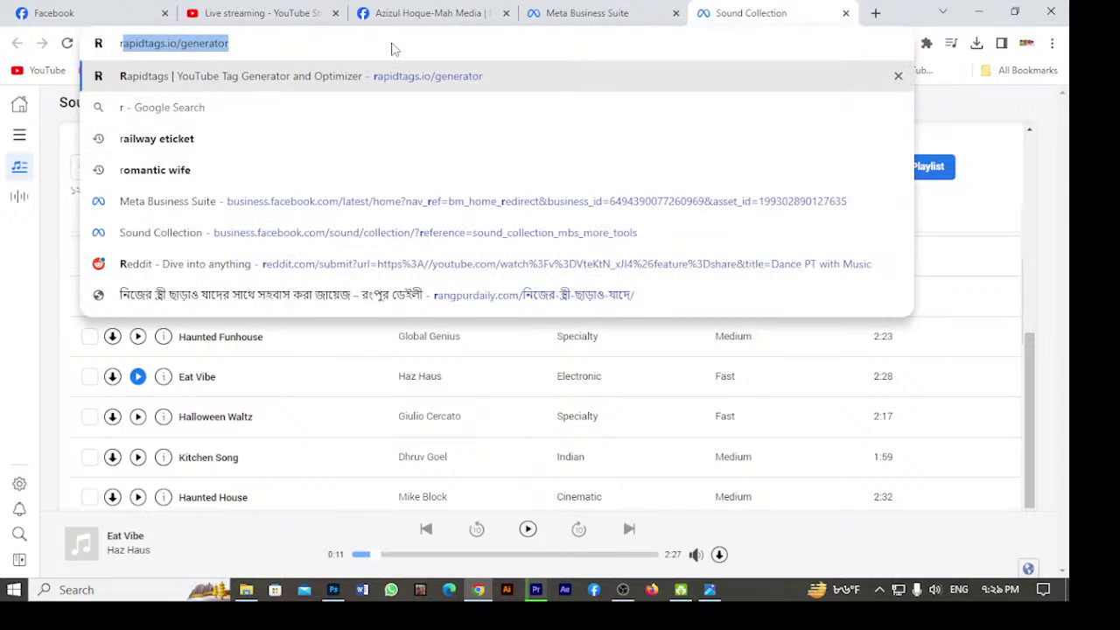
key(Return)
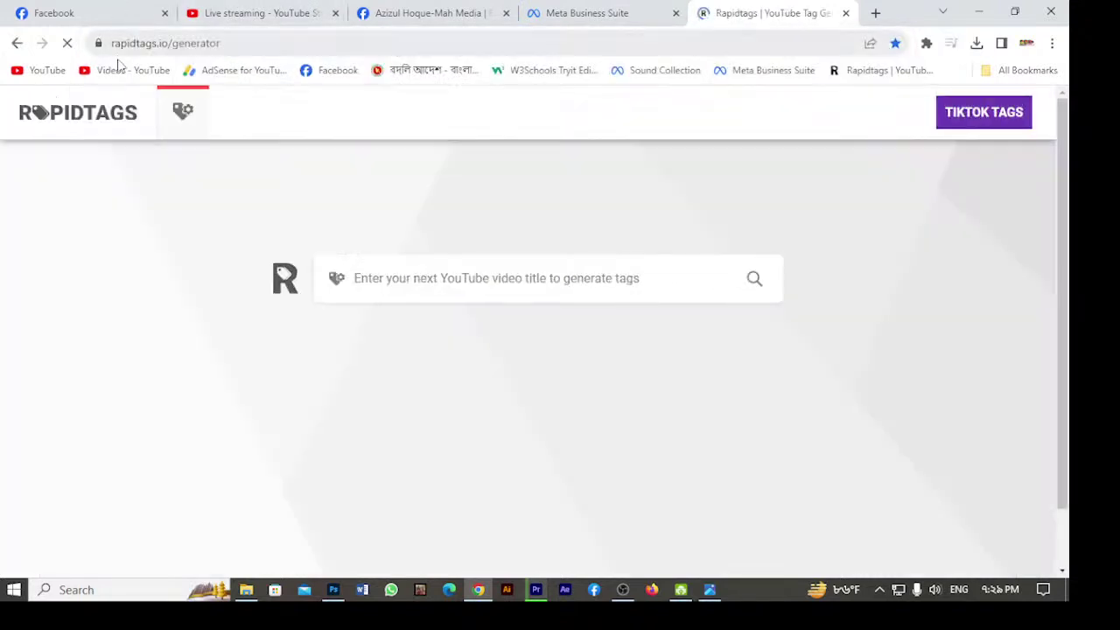